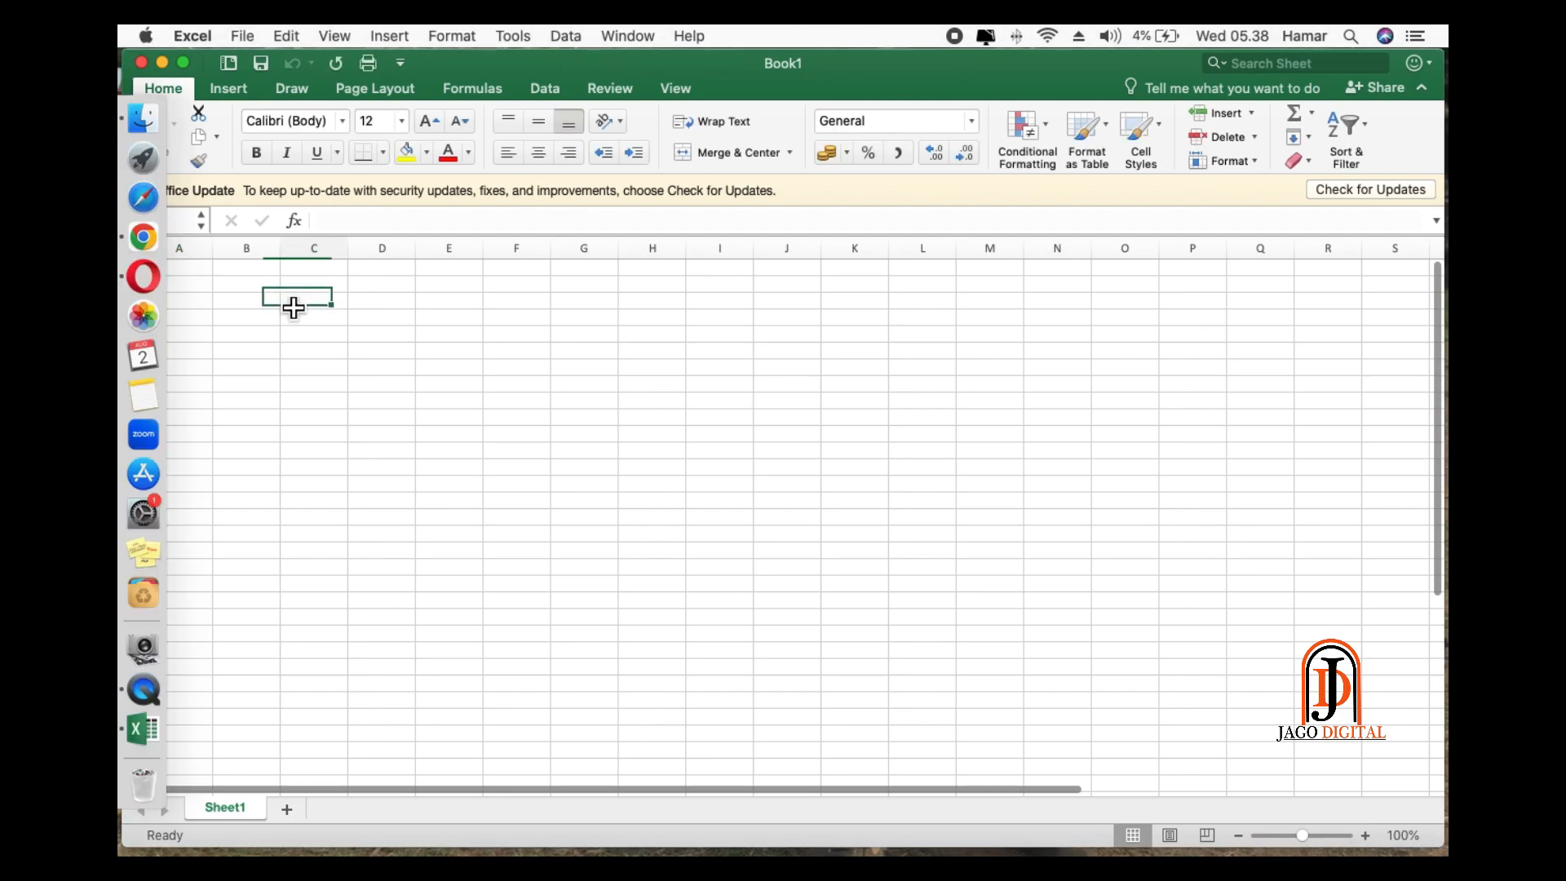
- Expand the blank workbook window to full screen so the whole sheet grid is in view
left_click(471, 368)
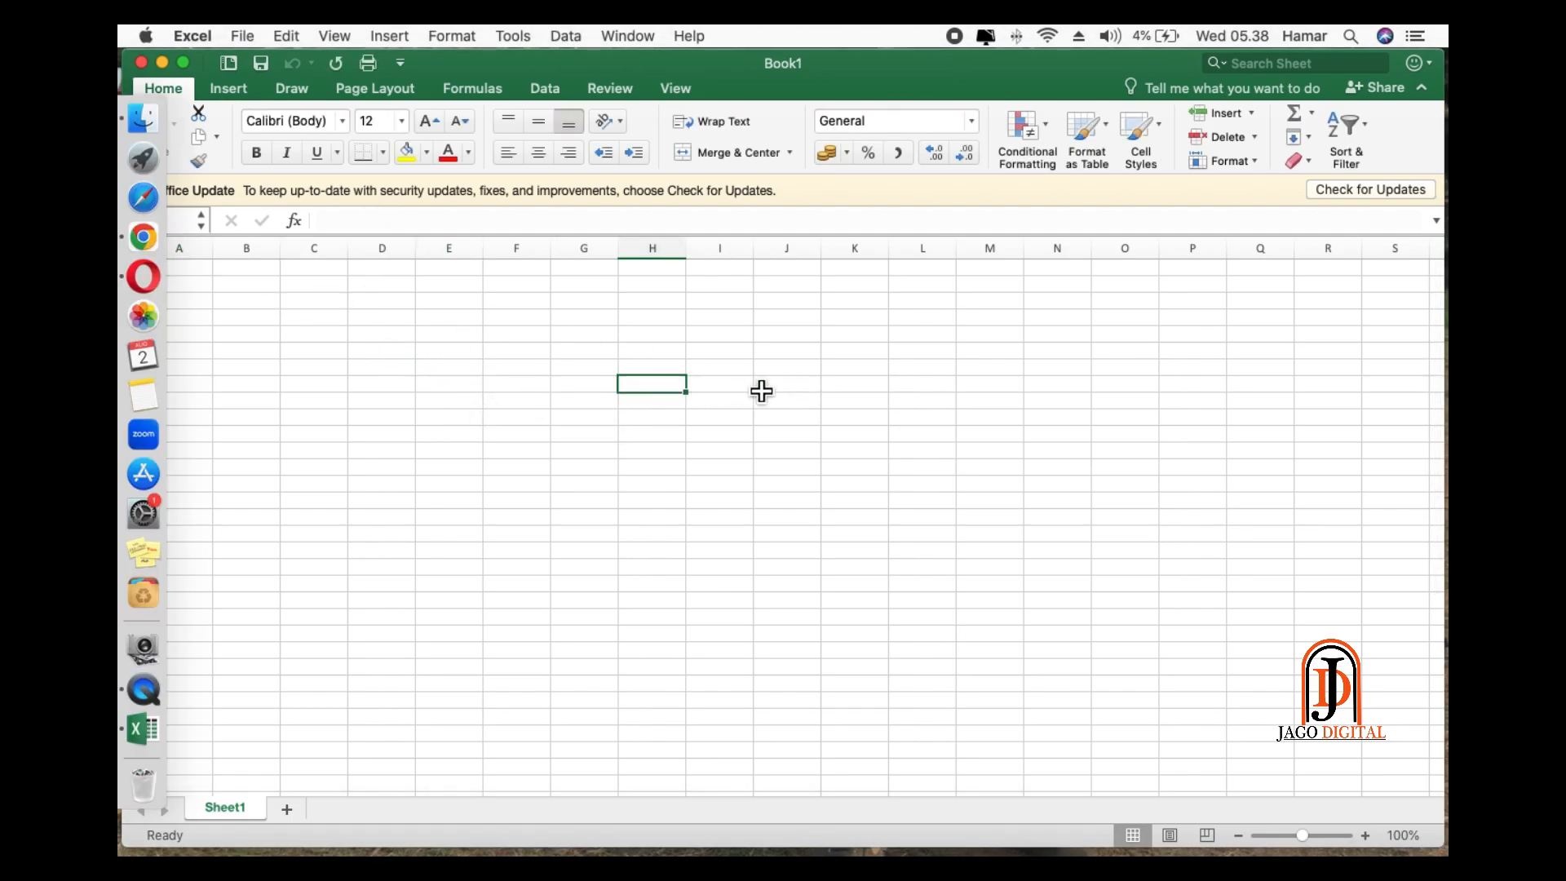
left_click(184, 63)
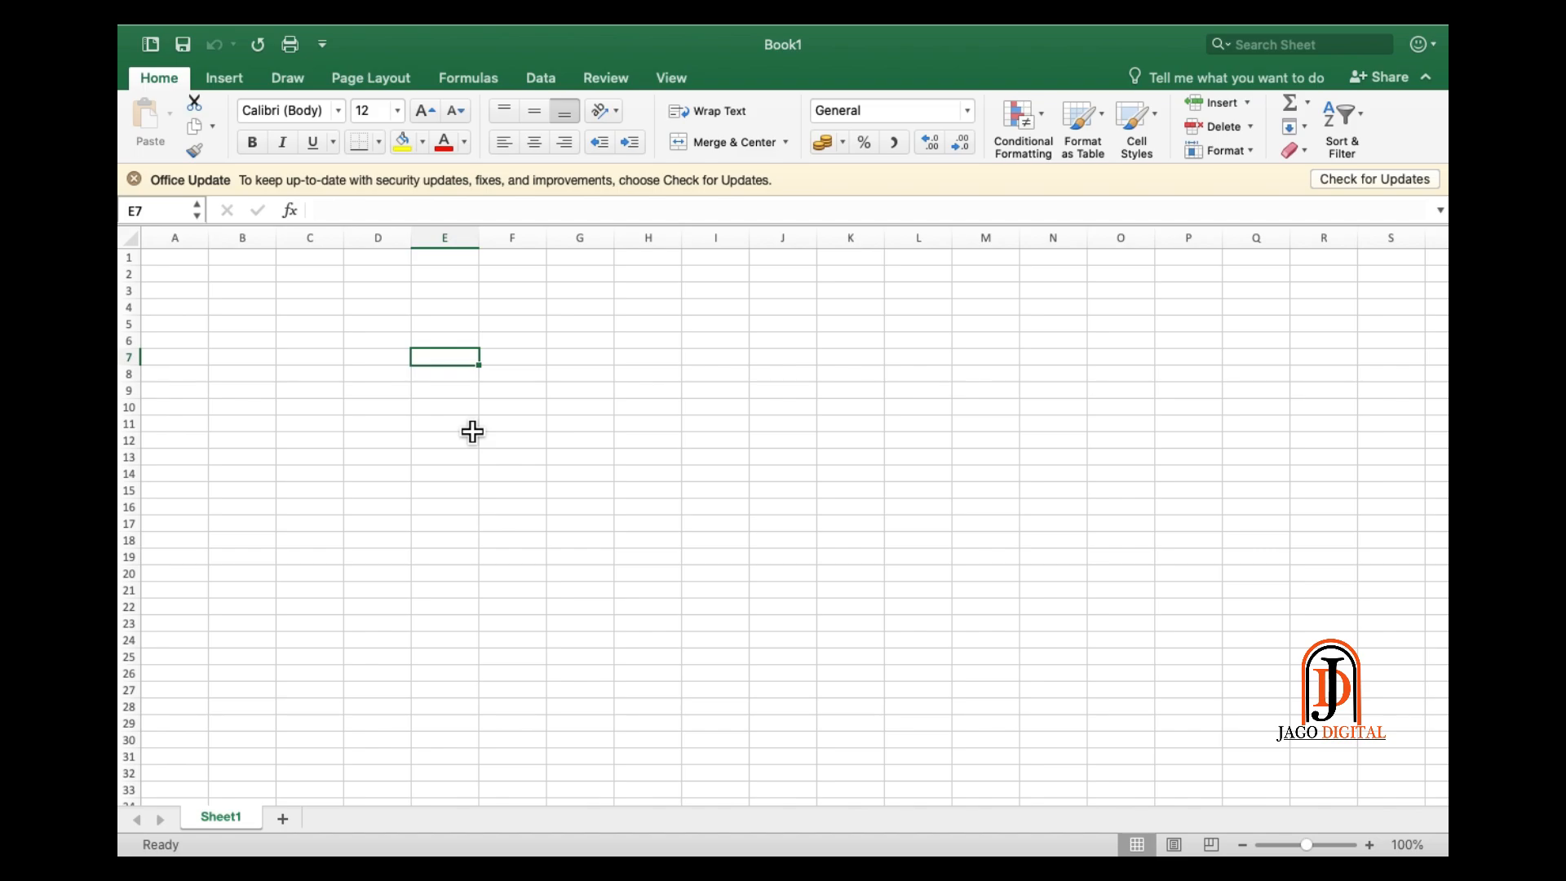
left_click(290, 314)
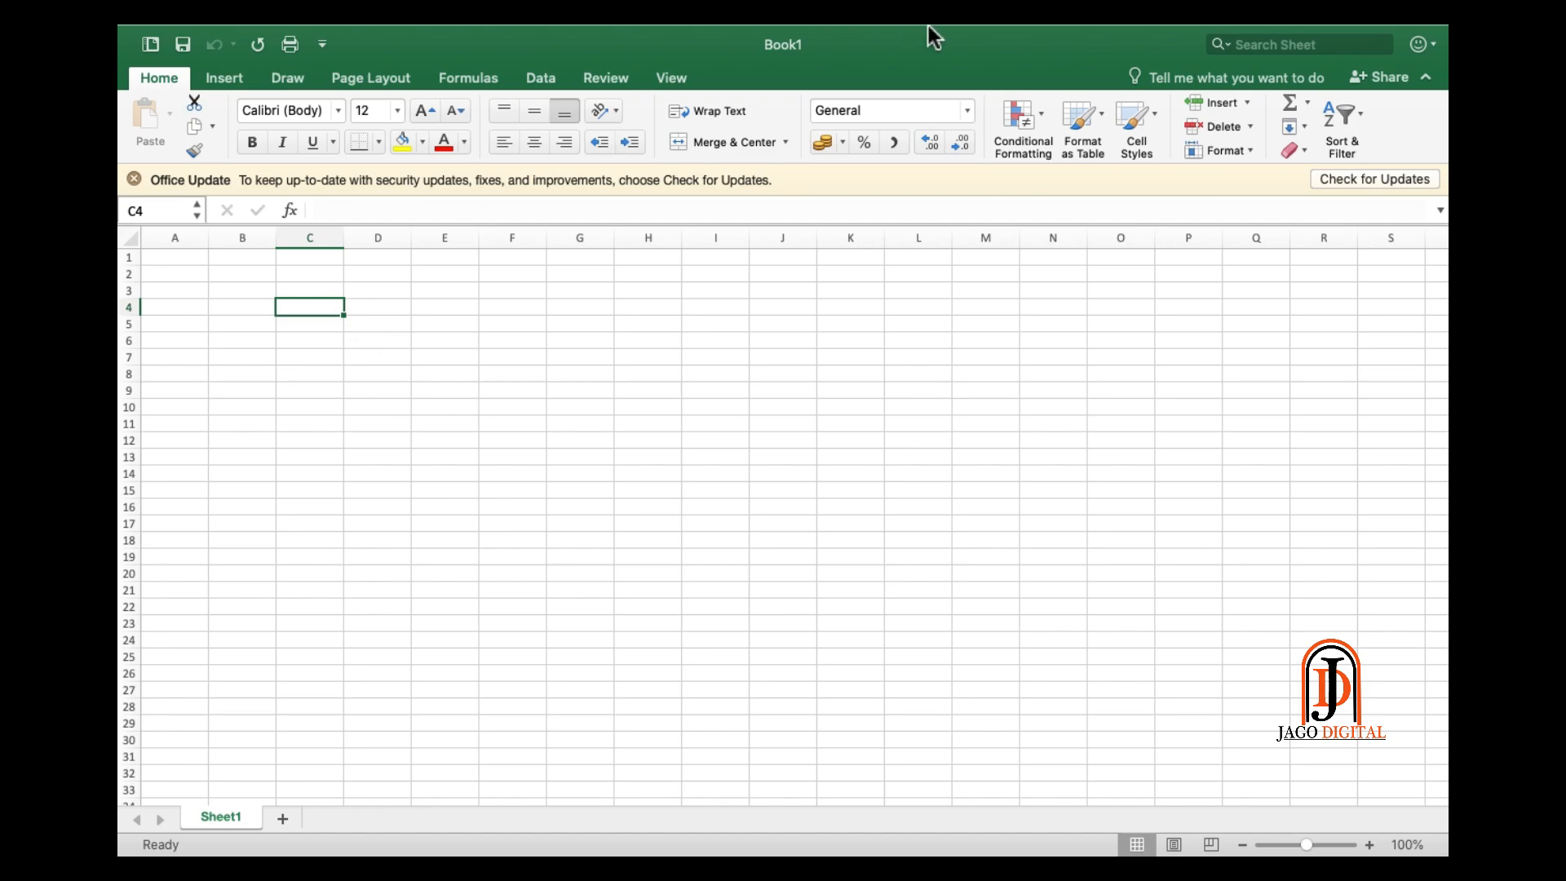
left_click(244, 308)
left_click(235, 291)
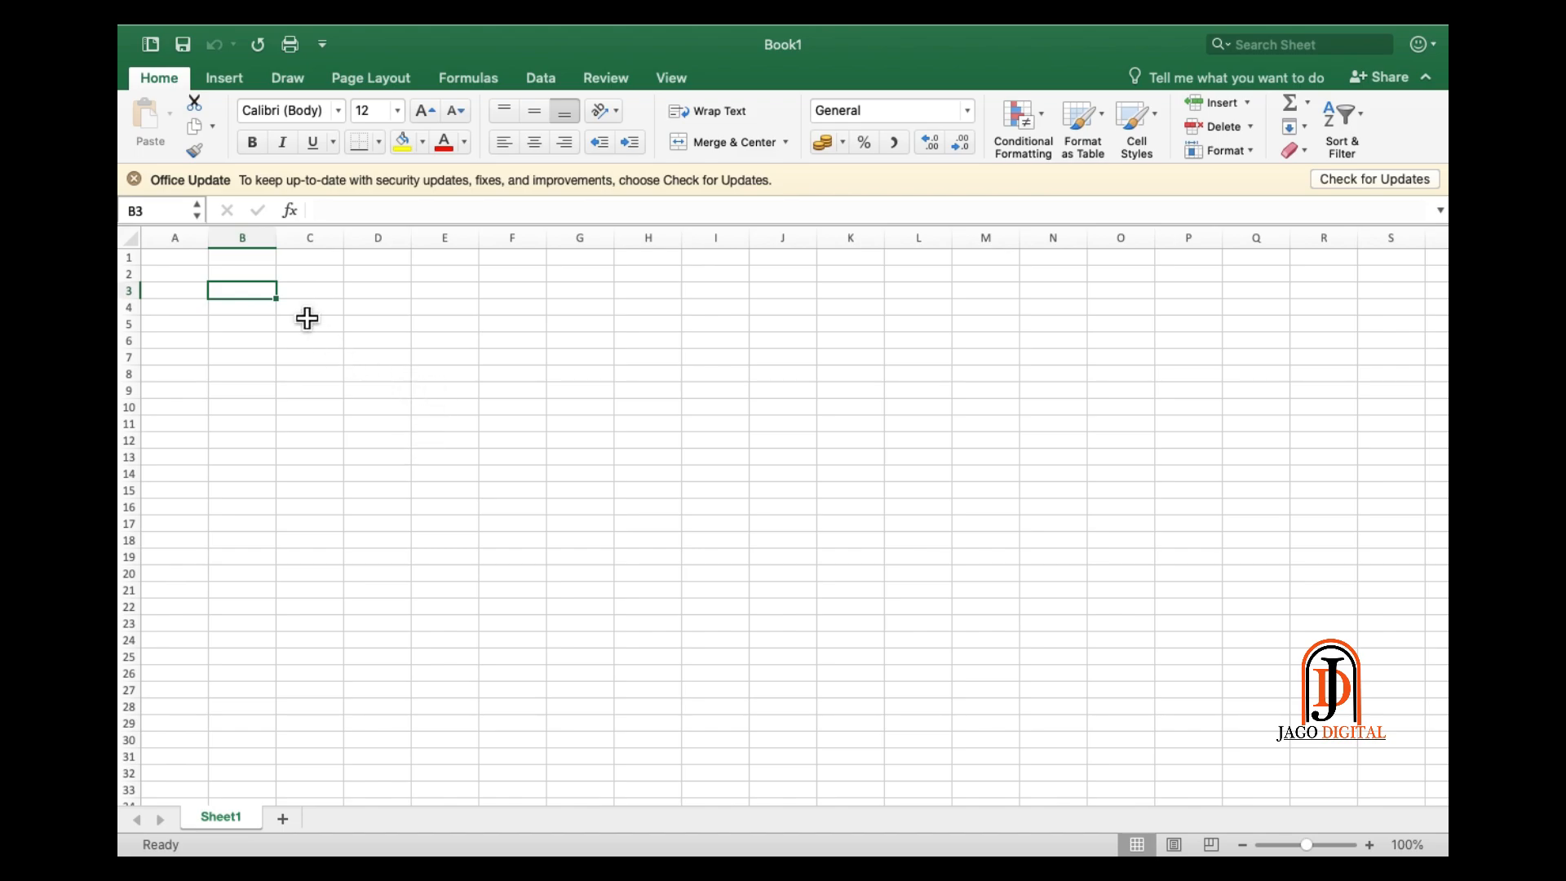
- Enter the title RENCANA ANGGARAN BELANJA (RAB) in cell B2
left_click(266, 281)
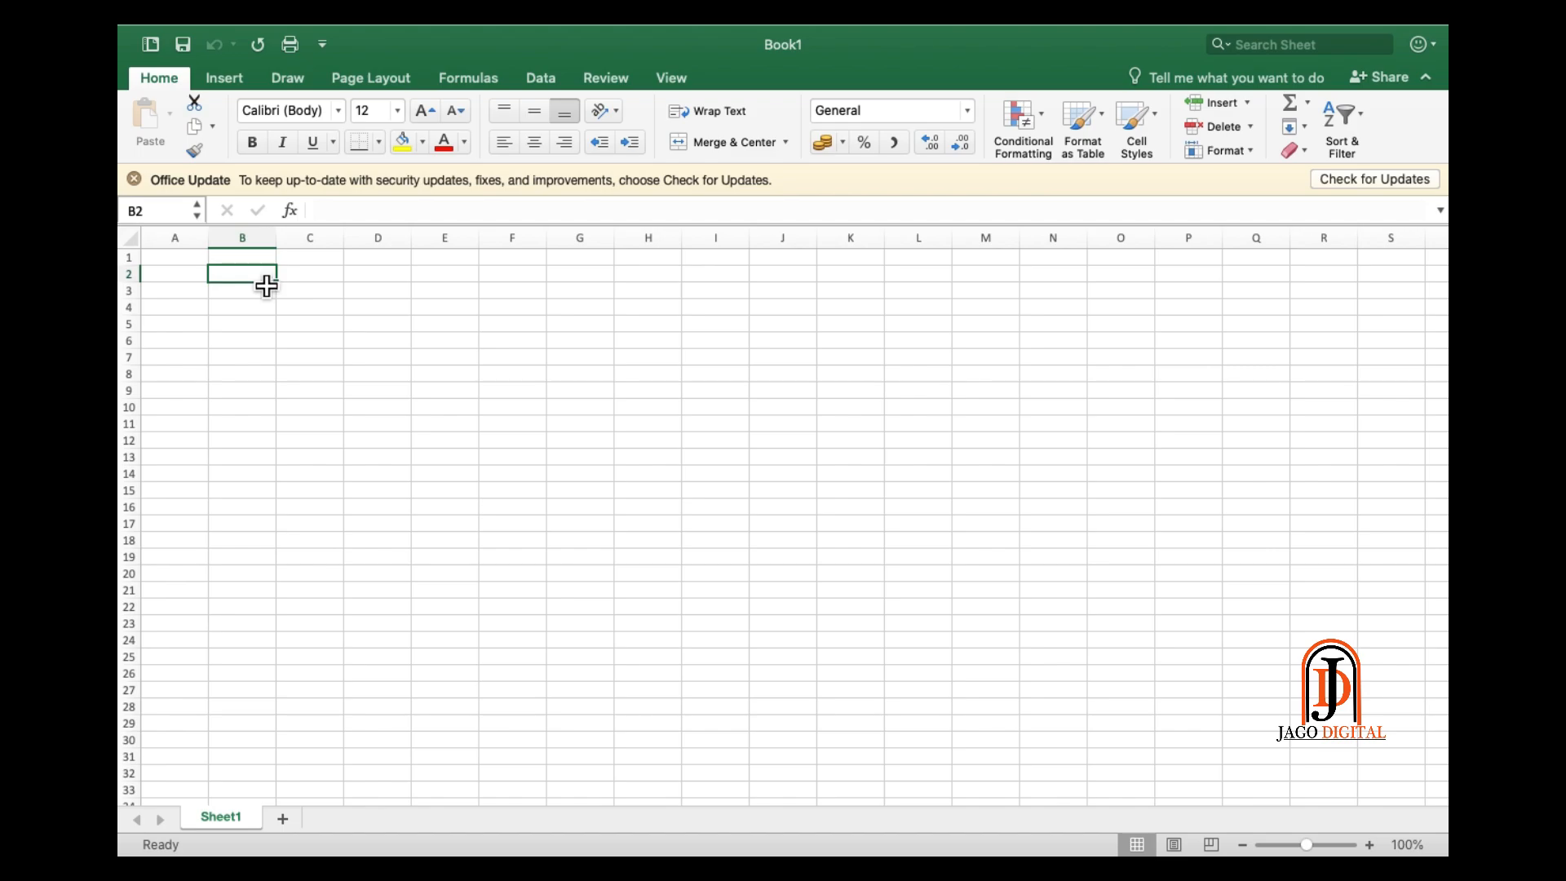
type("R")
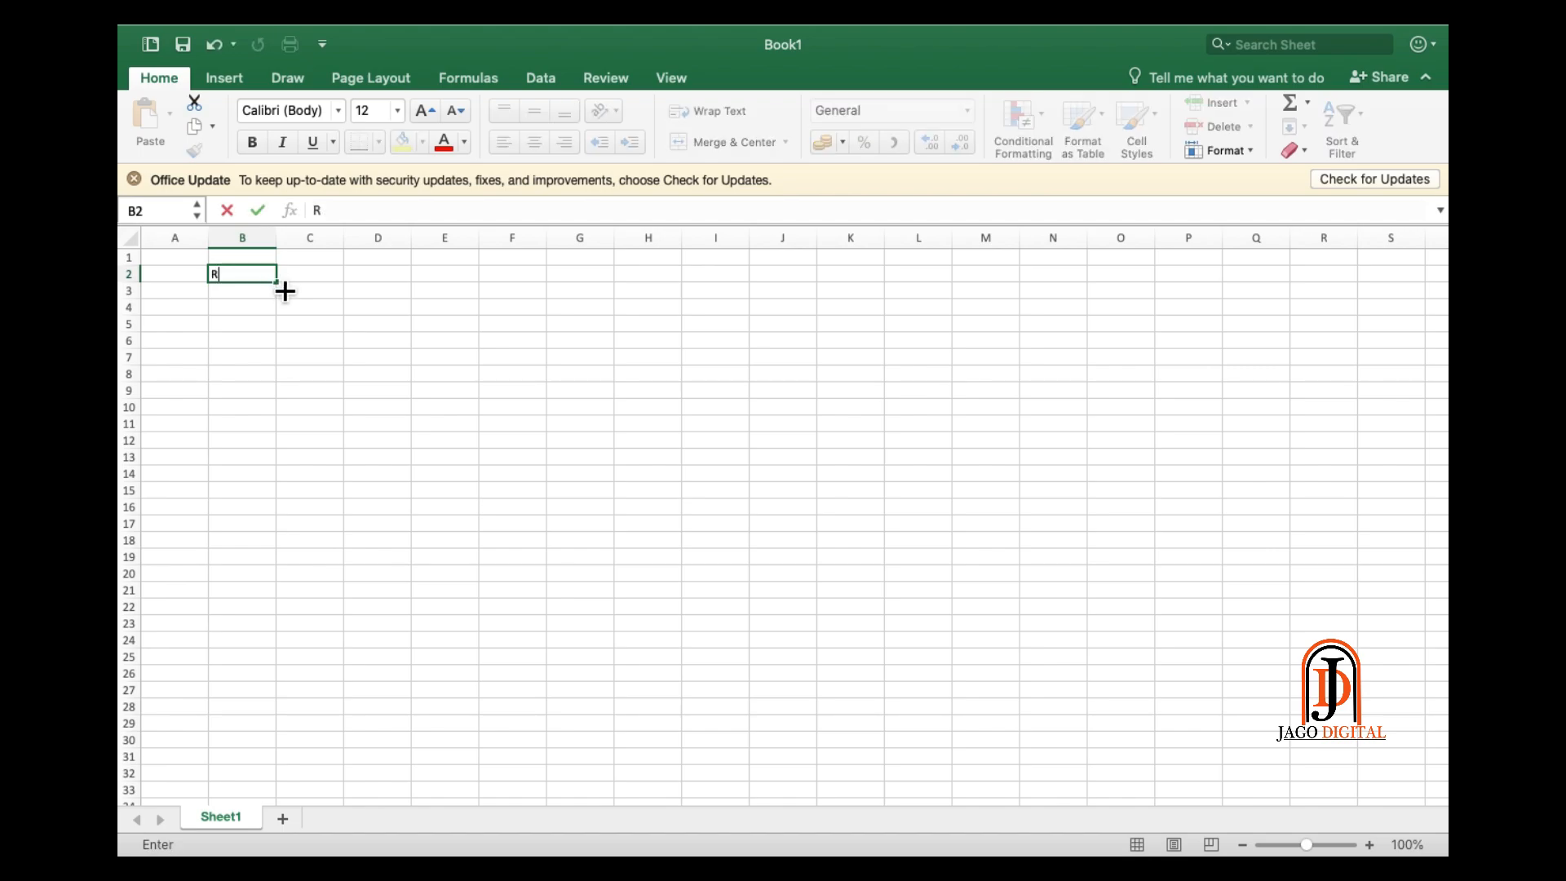
type("ENCANA ANG")
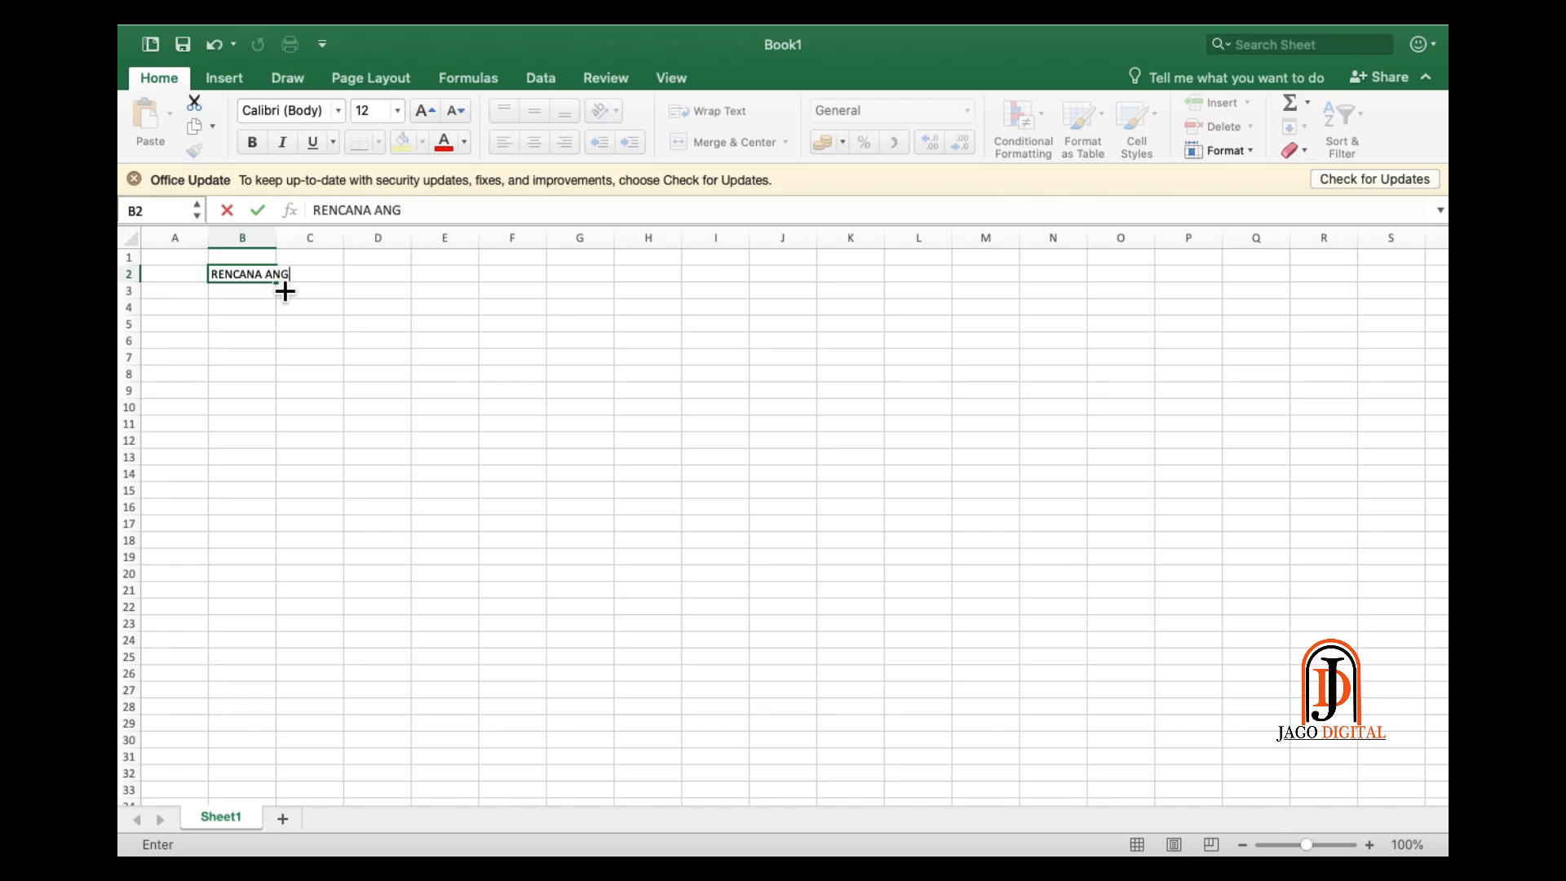
type("GARAN BELANJA (RAB")
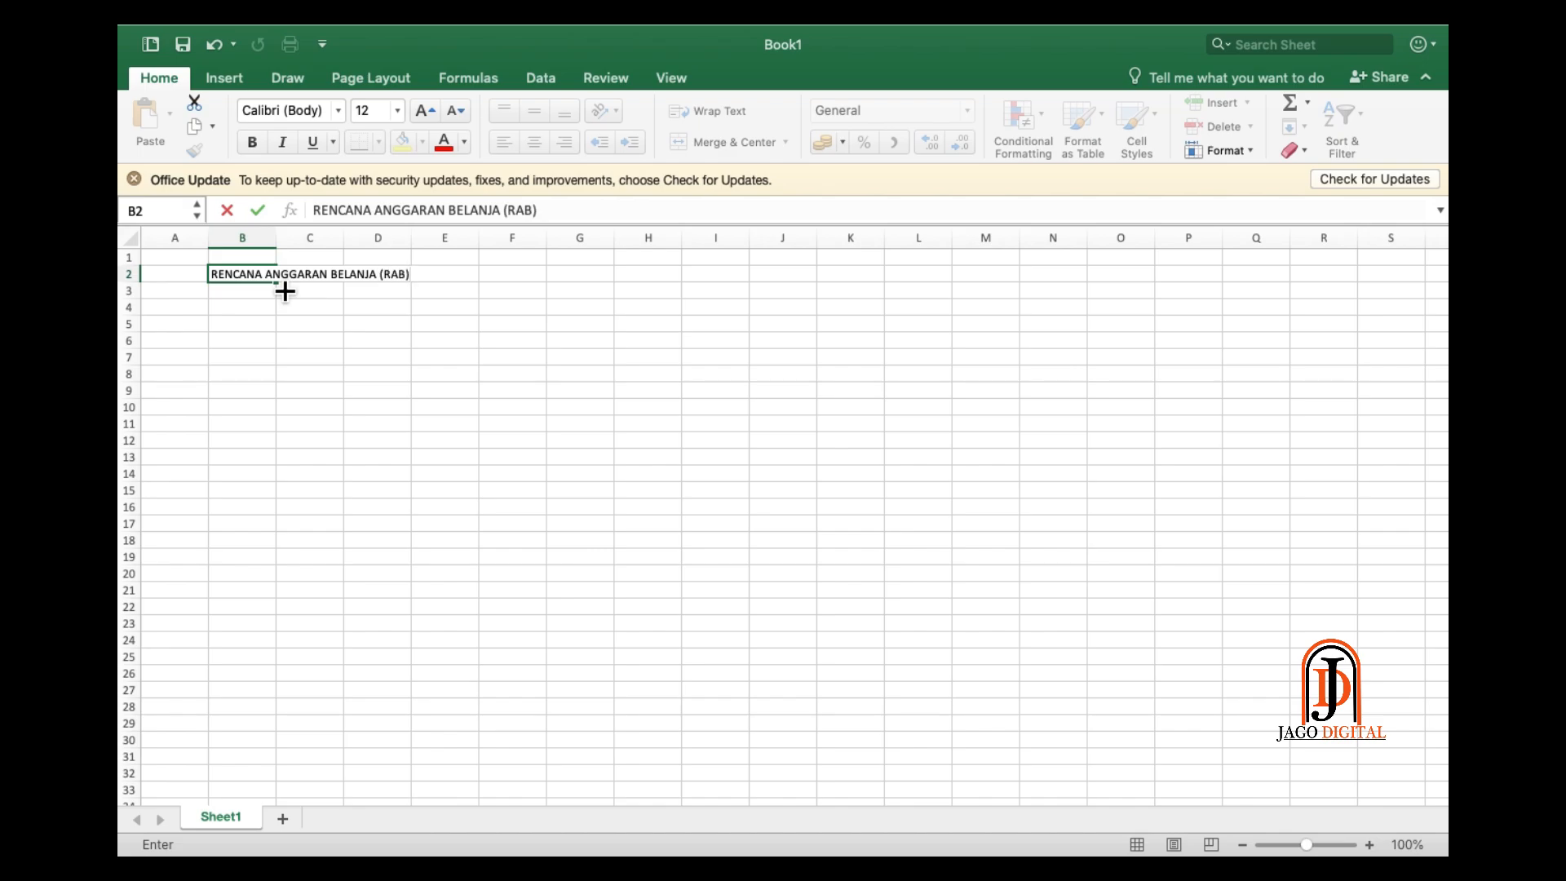
key("Return")
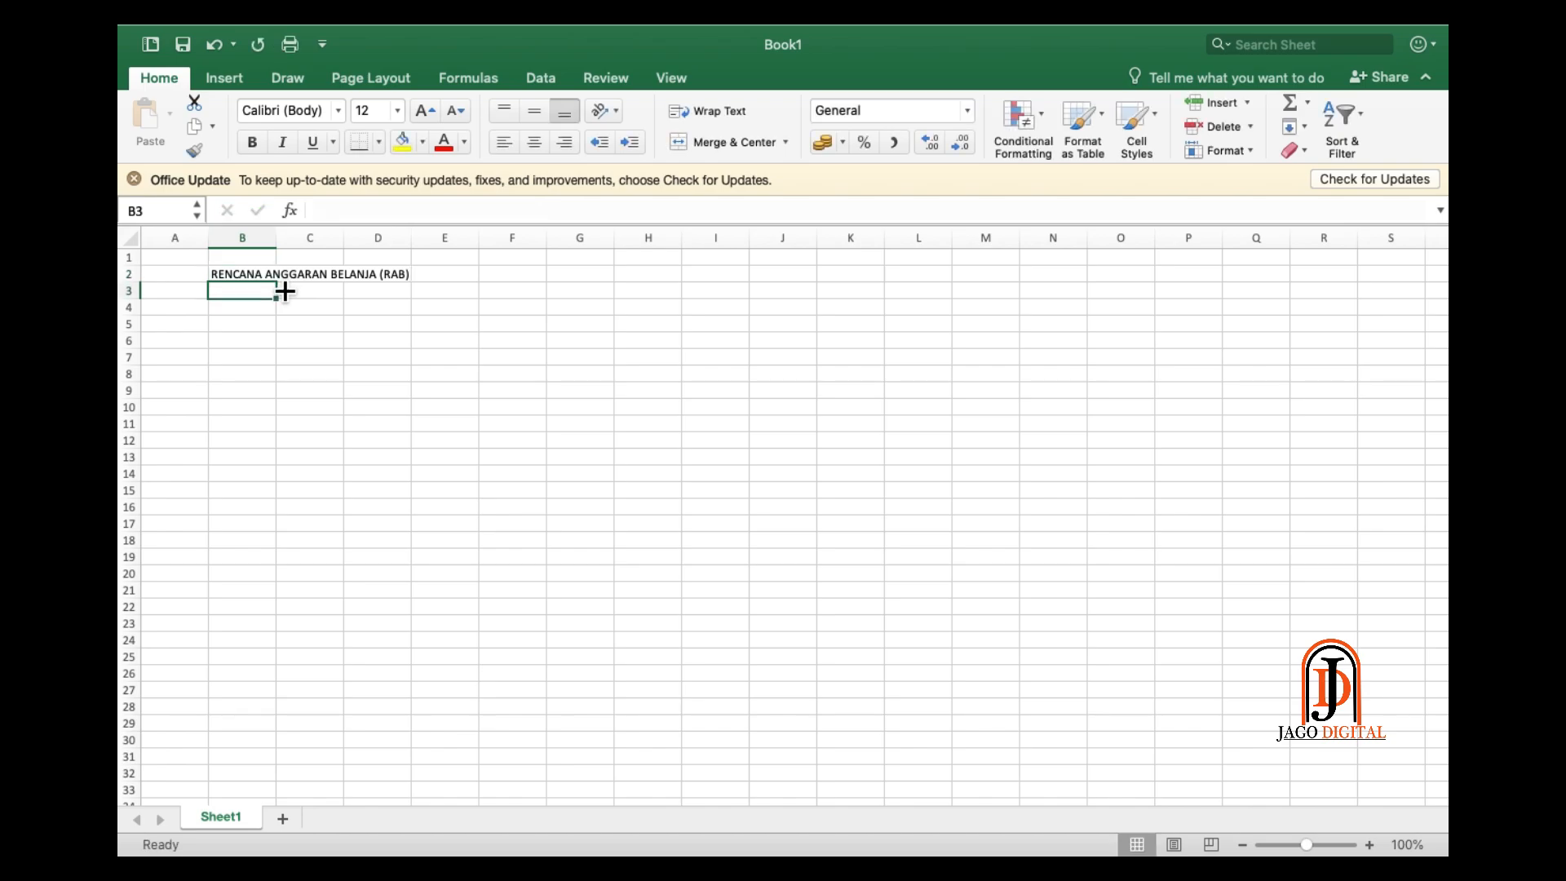
- Enter the second title line PELATIHAN PEMBUATAN KONTEN DIGITAL in cell B3
type("PELATIHAN")
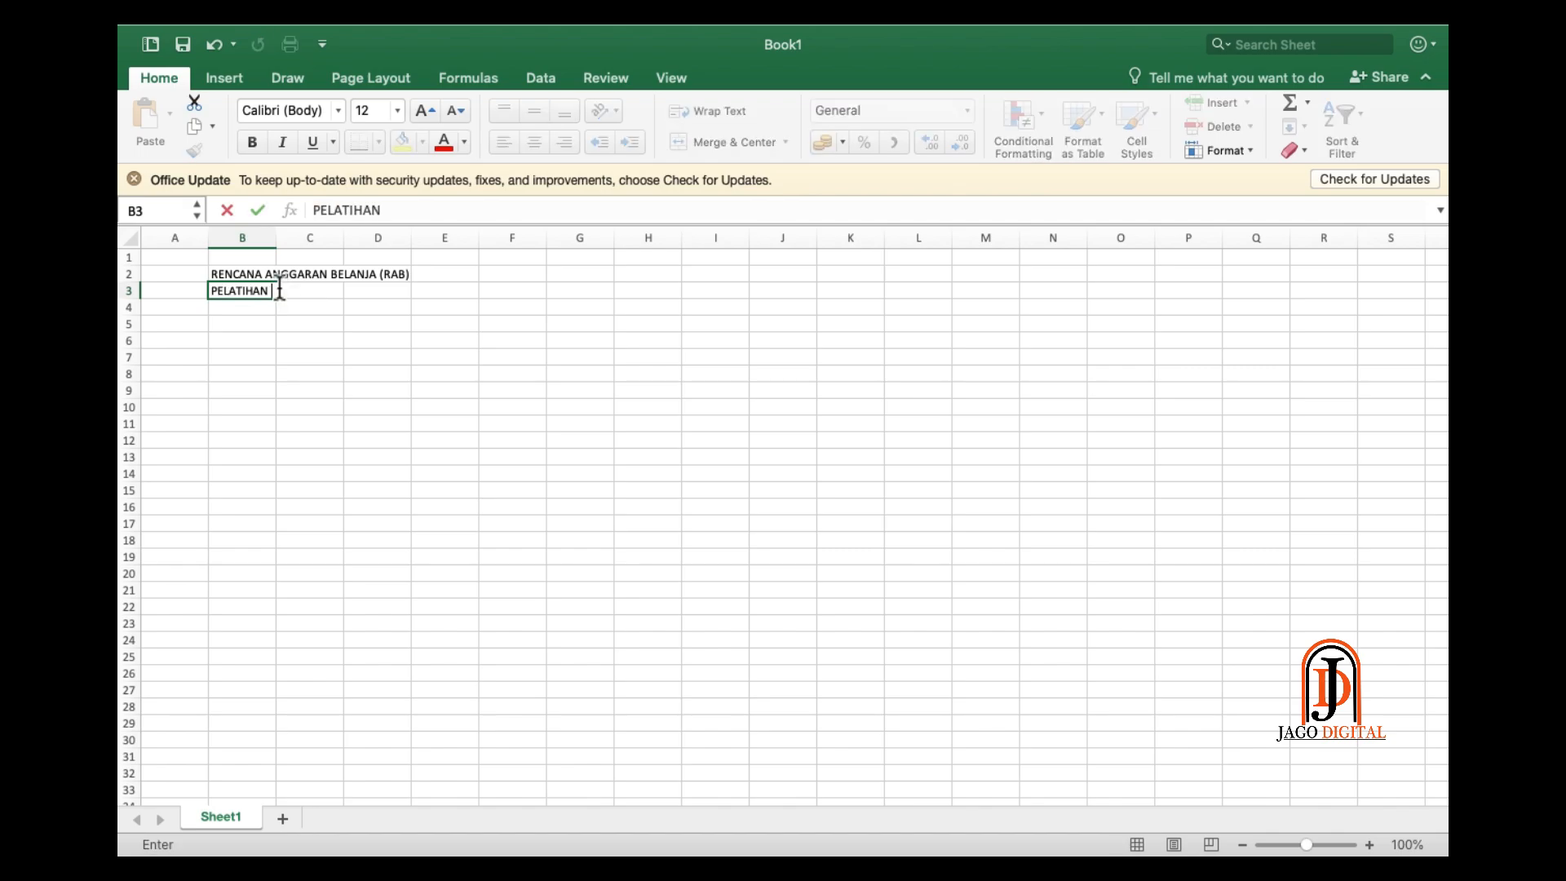
type(" PEMBUATAN")
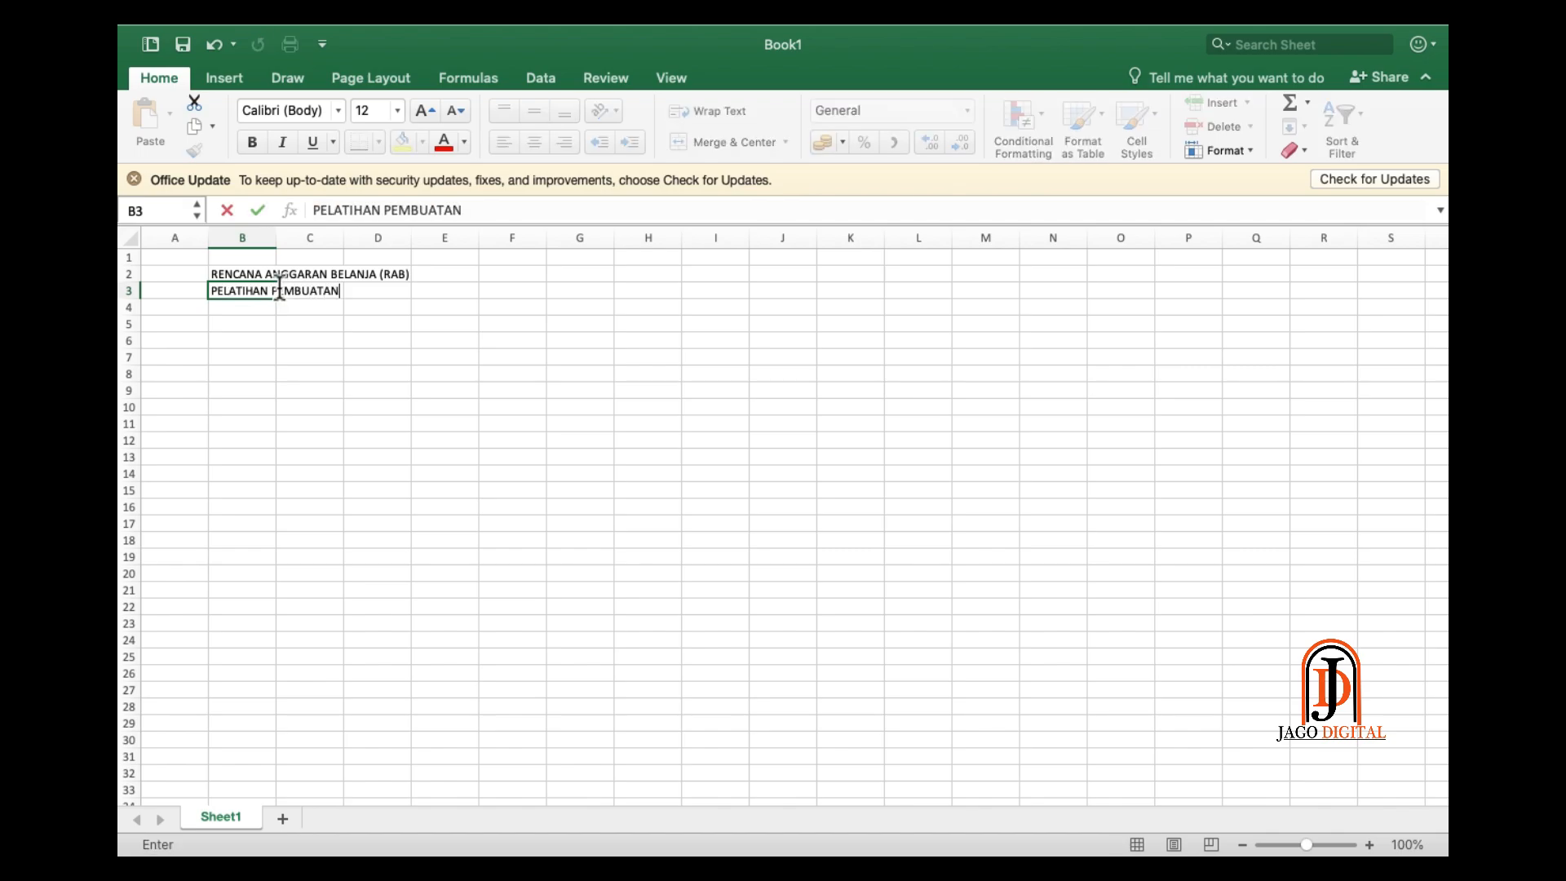
type(" KONTEN DIGI")
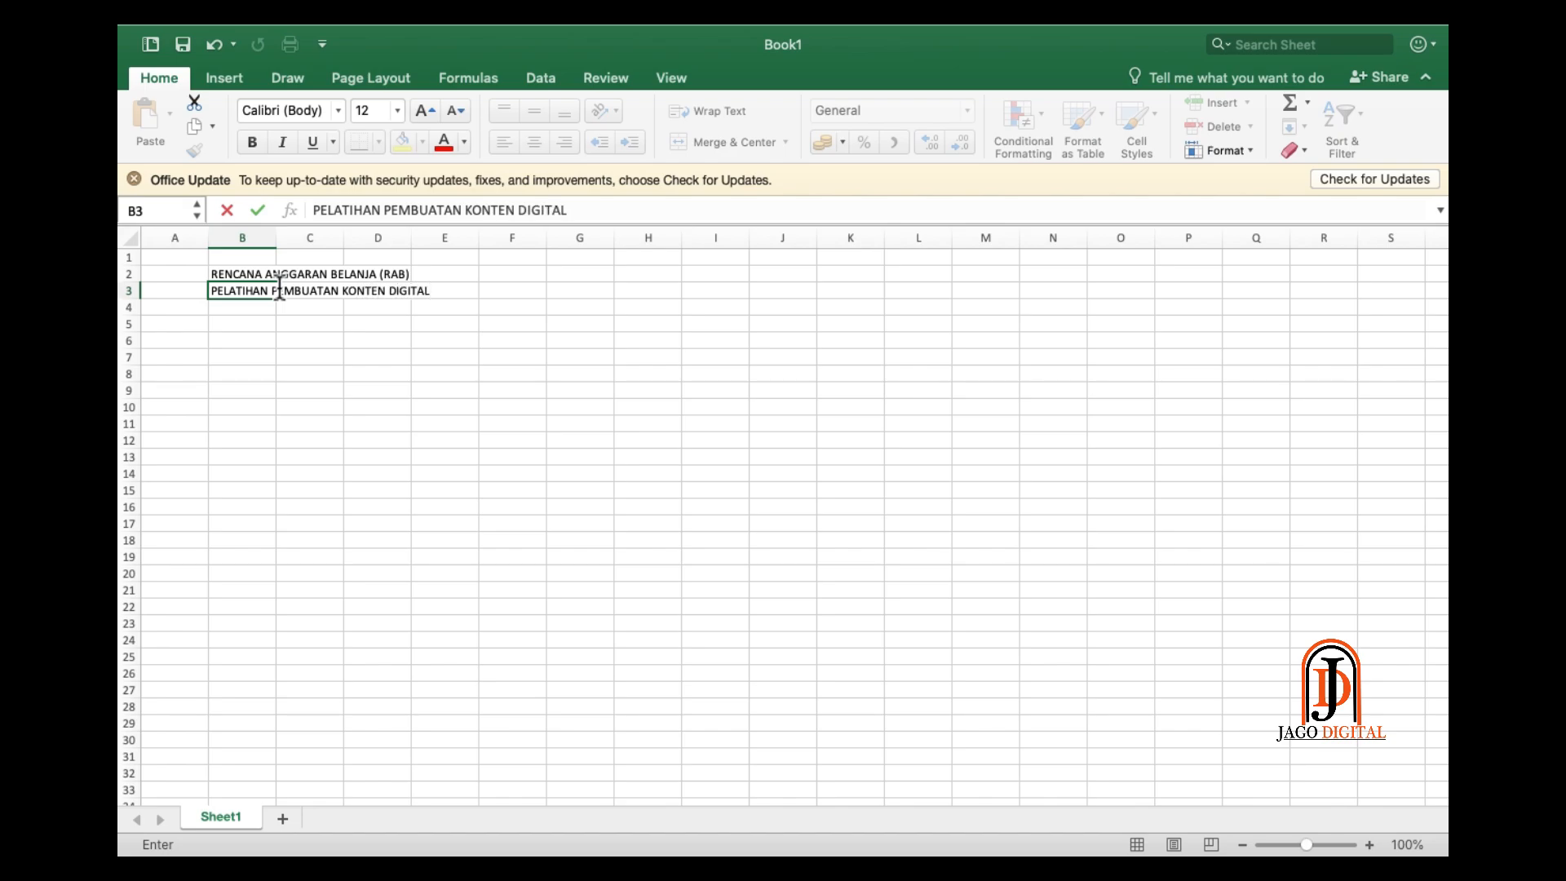
type("TAL")
key("Return")
- Enter the company name CV. JAGO DIGITAL in cell B4 as the third title line
type("CV. ")
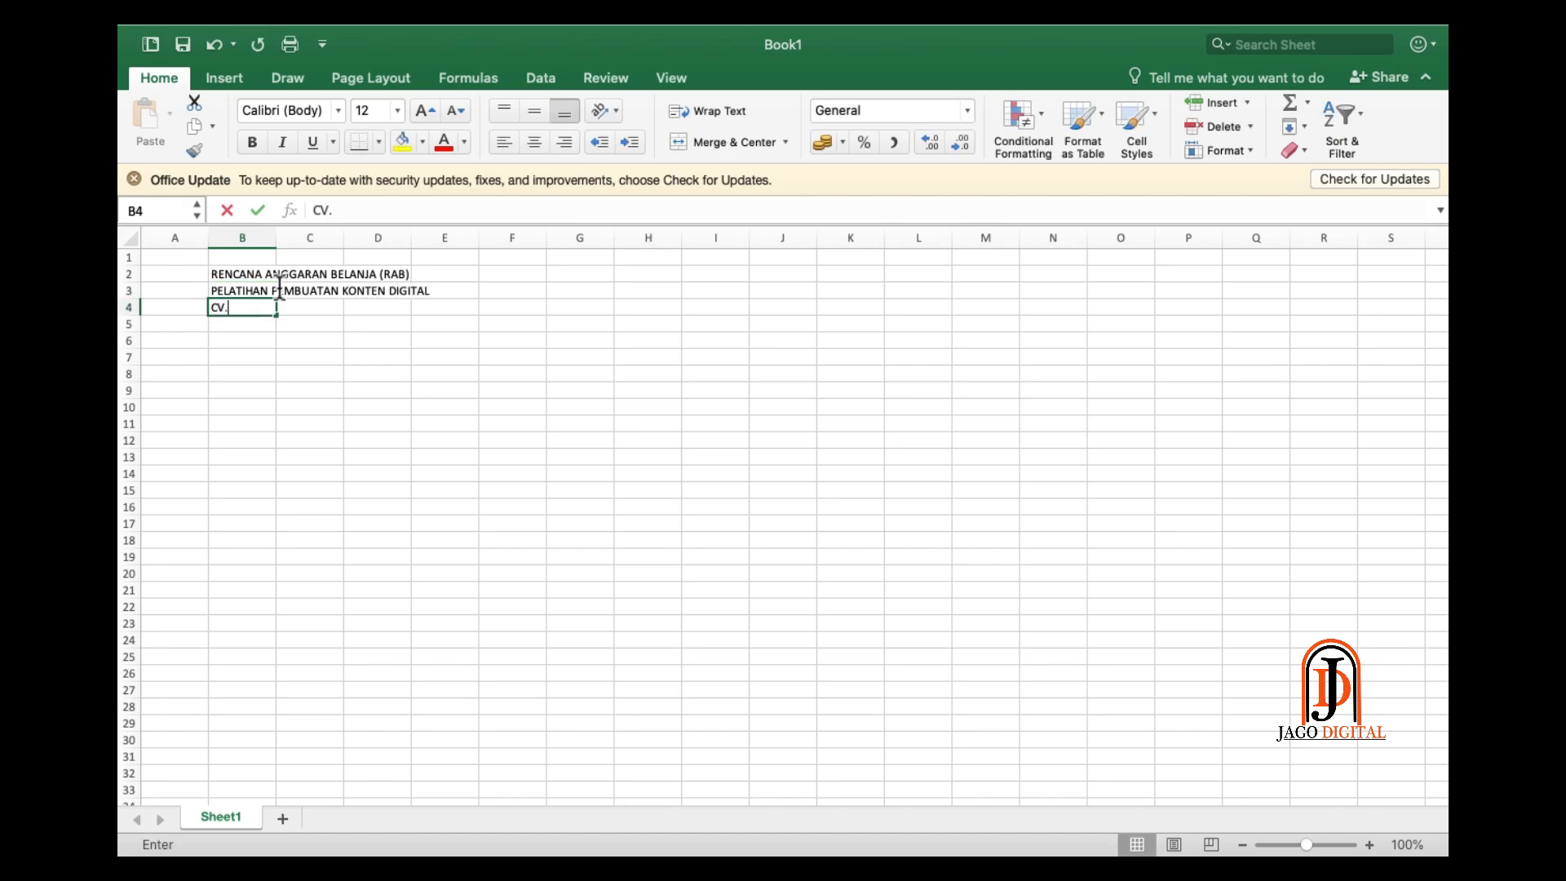
type("JAGO D")
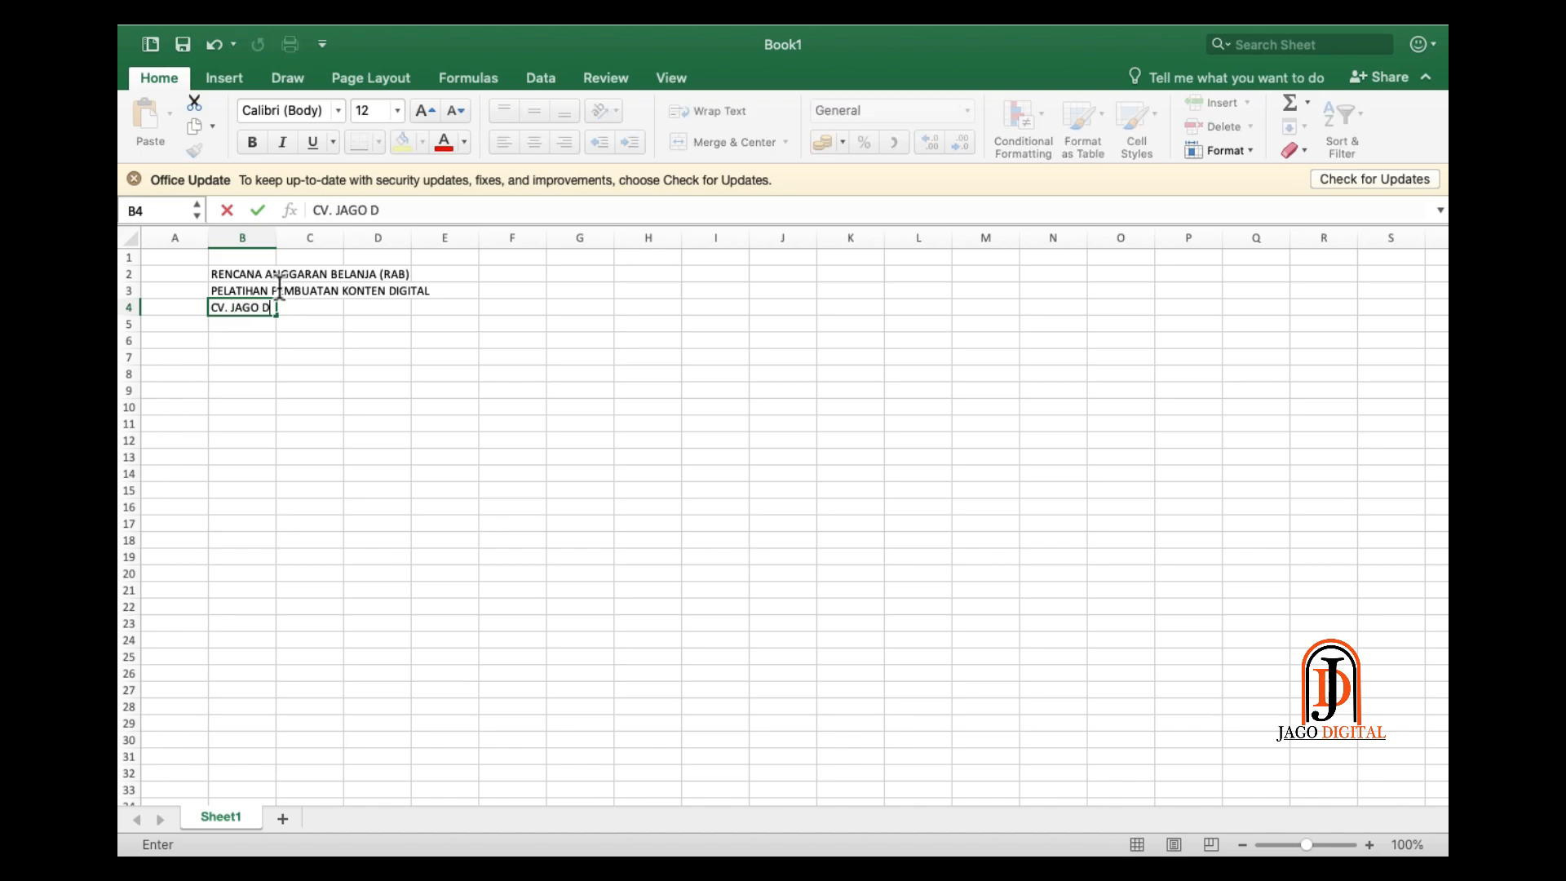
type("IGITAL")
key("Return")
left_click(406, 325)
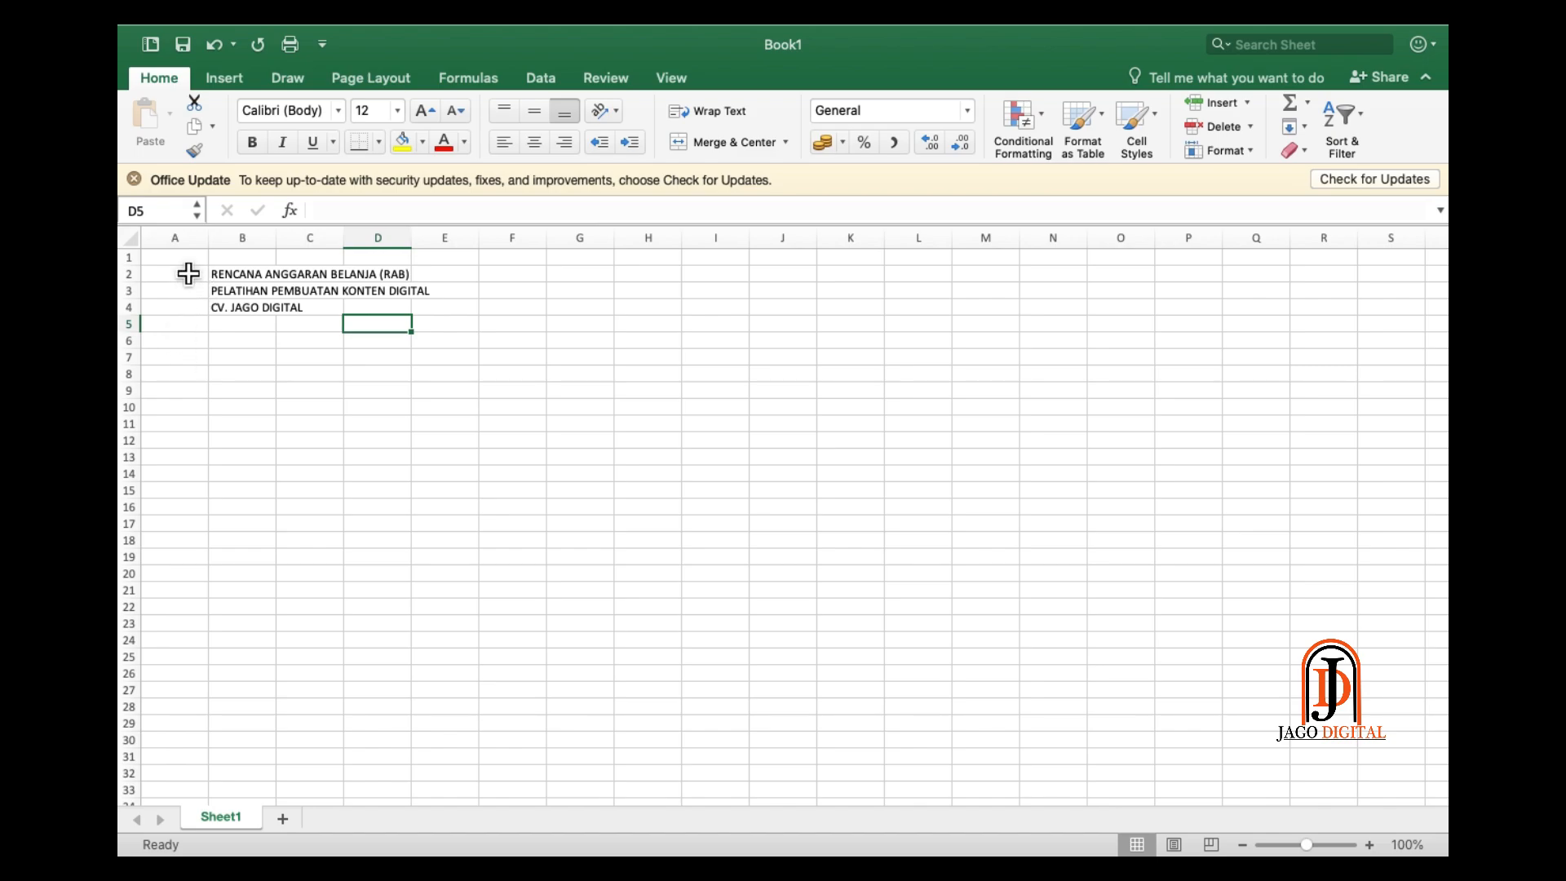
left_click(190, 239)
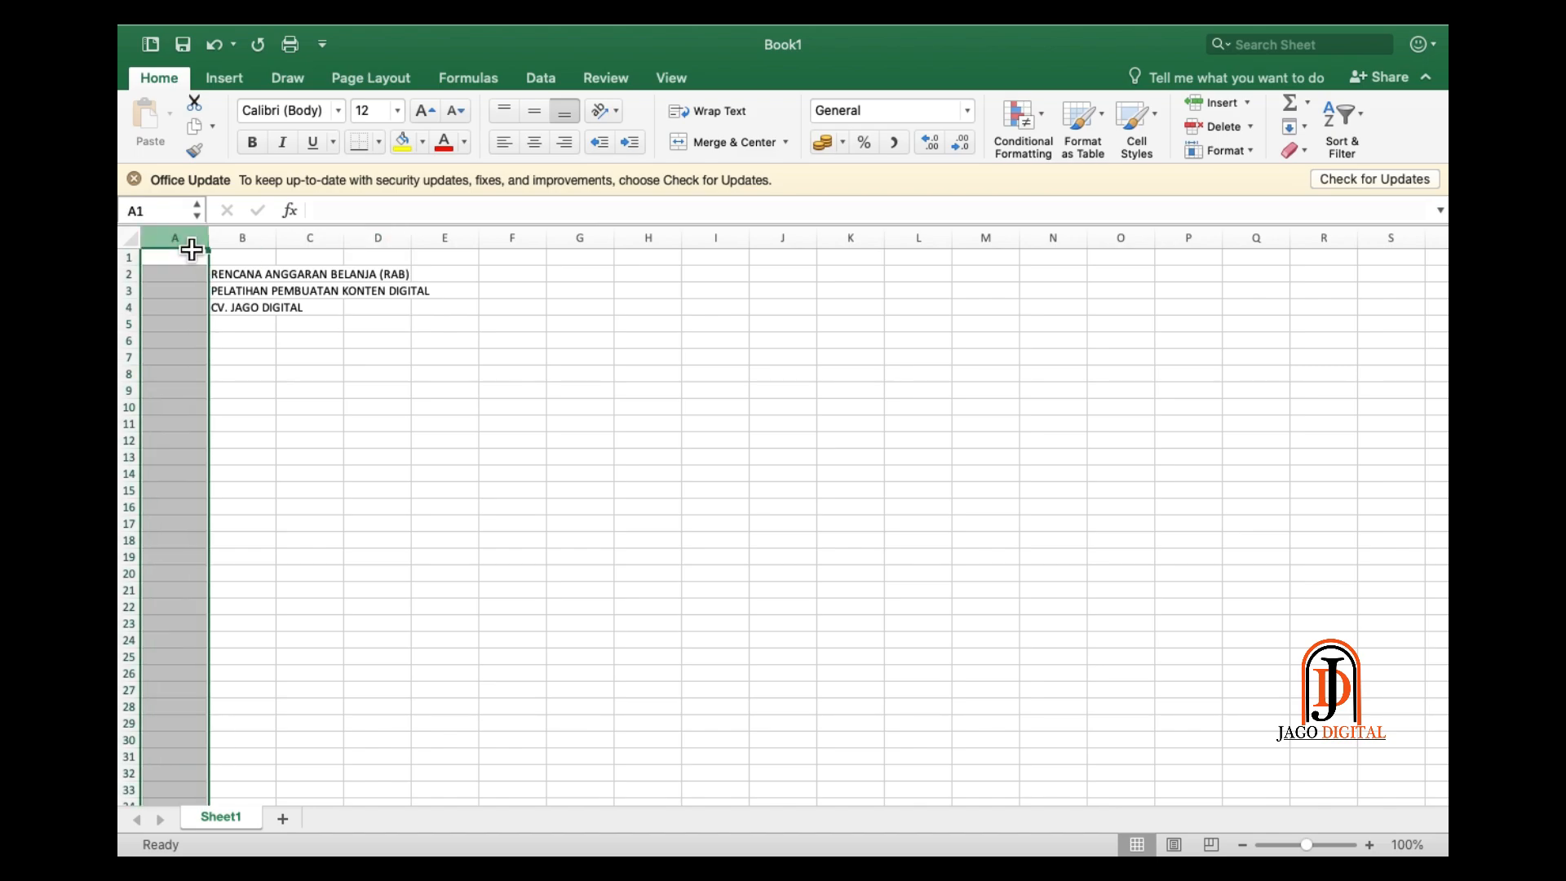
left_click(269, 343)
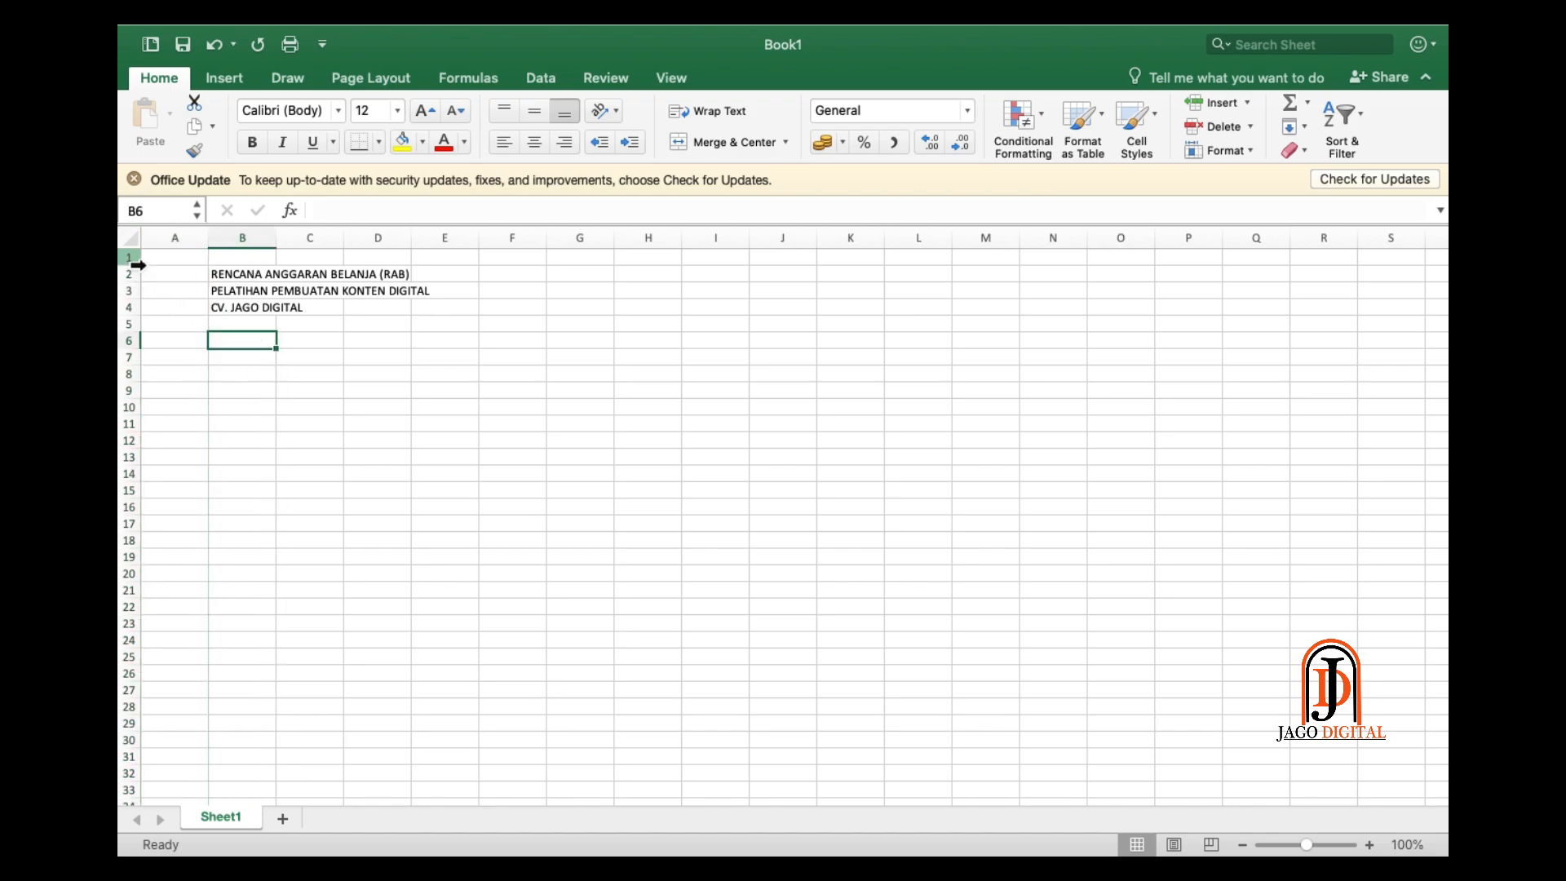
left_click(132, 259)
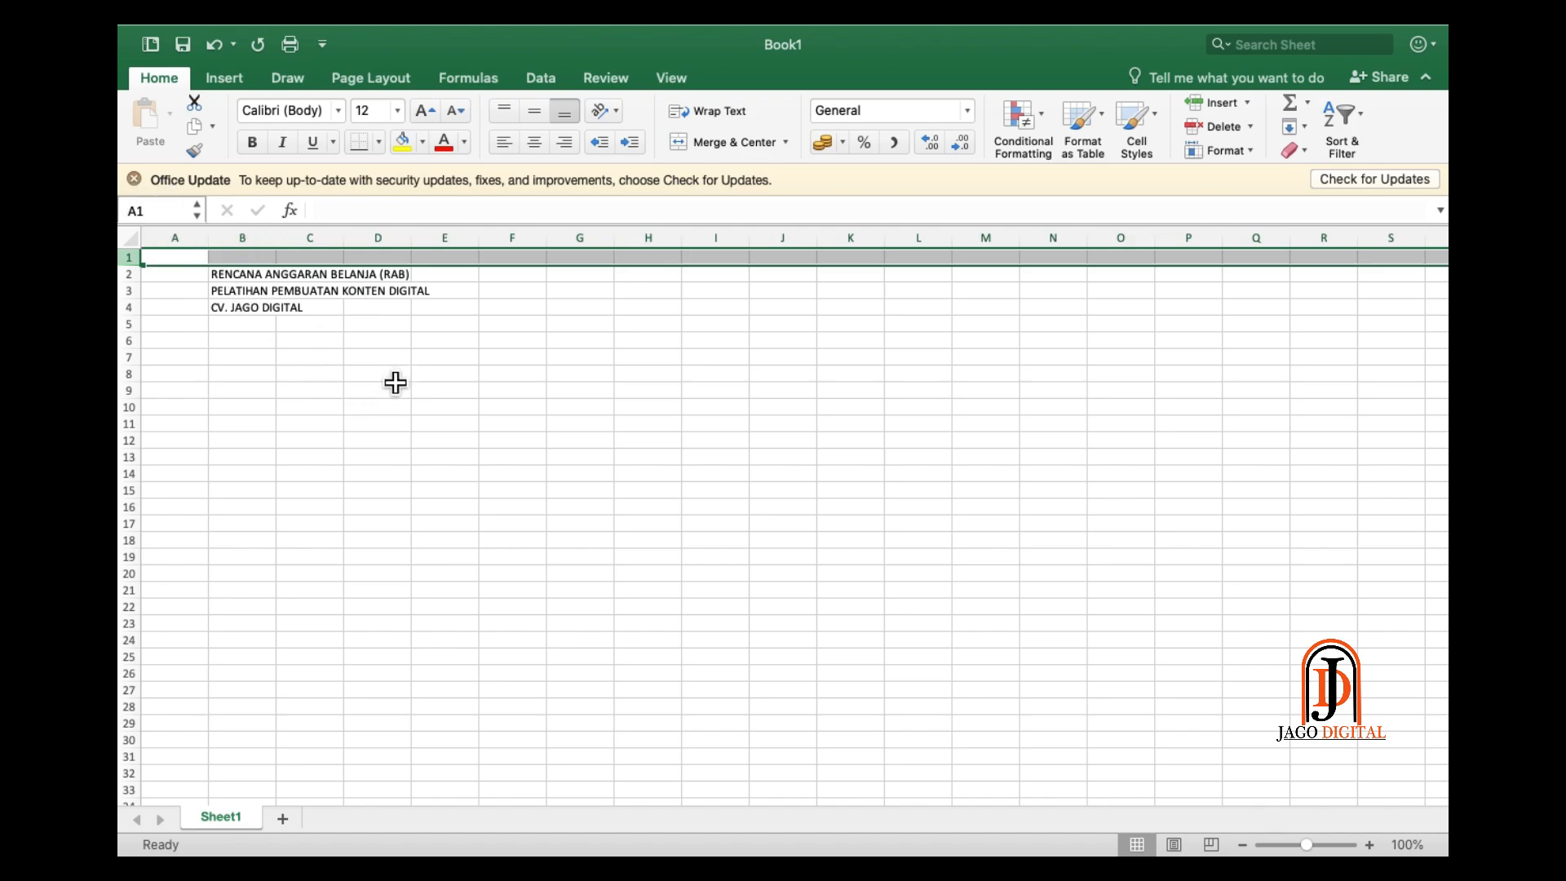
- Dismiss the Office Update notice and set the sheet zoom to 165%
left_click(134, 180)
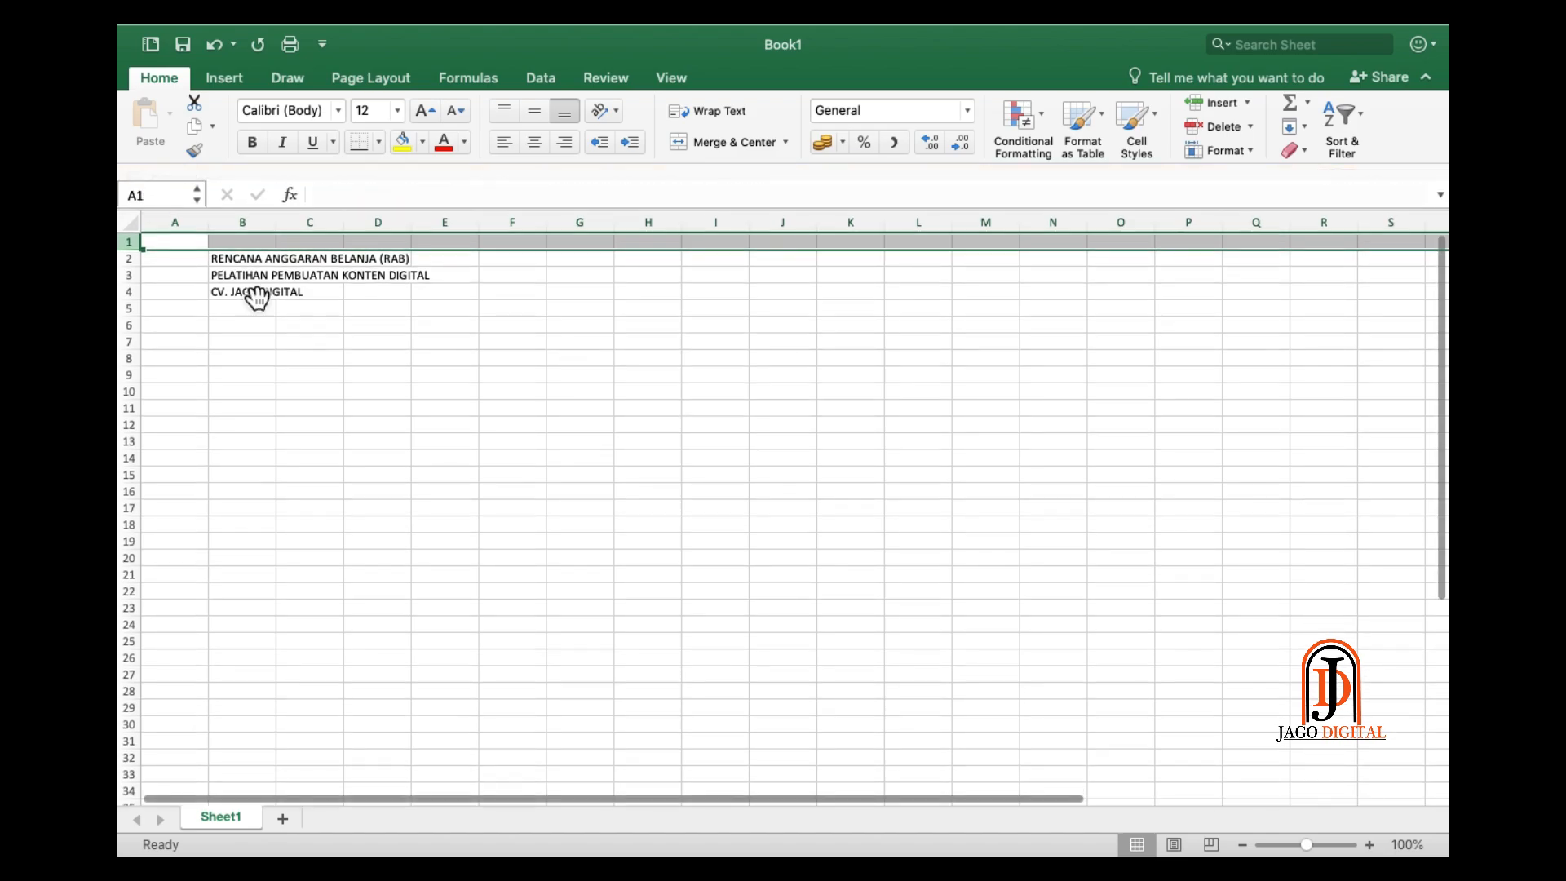
left_click(308, 361)
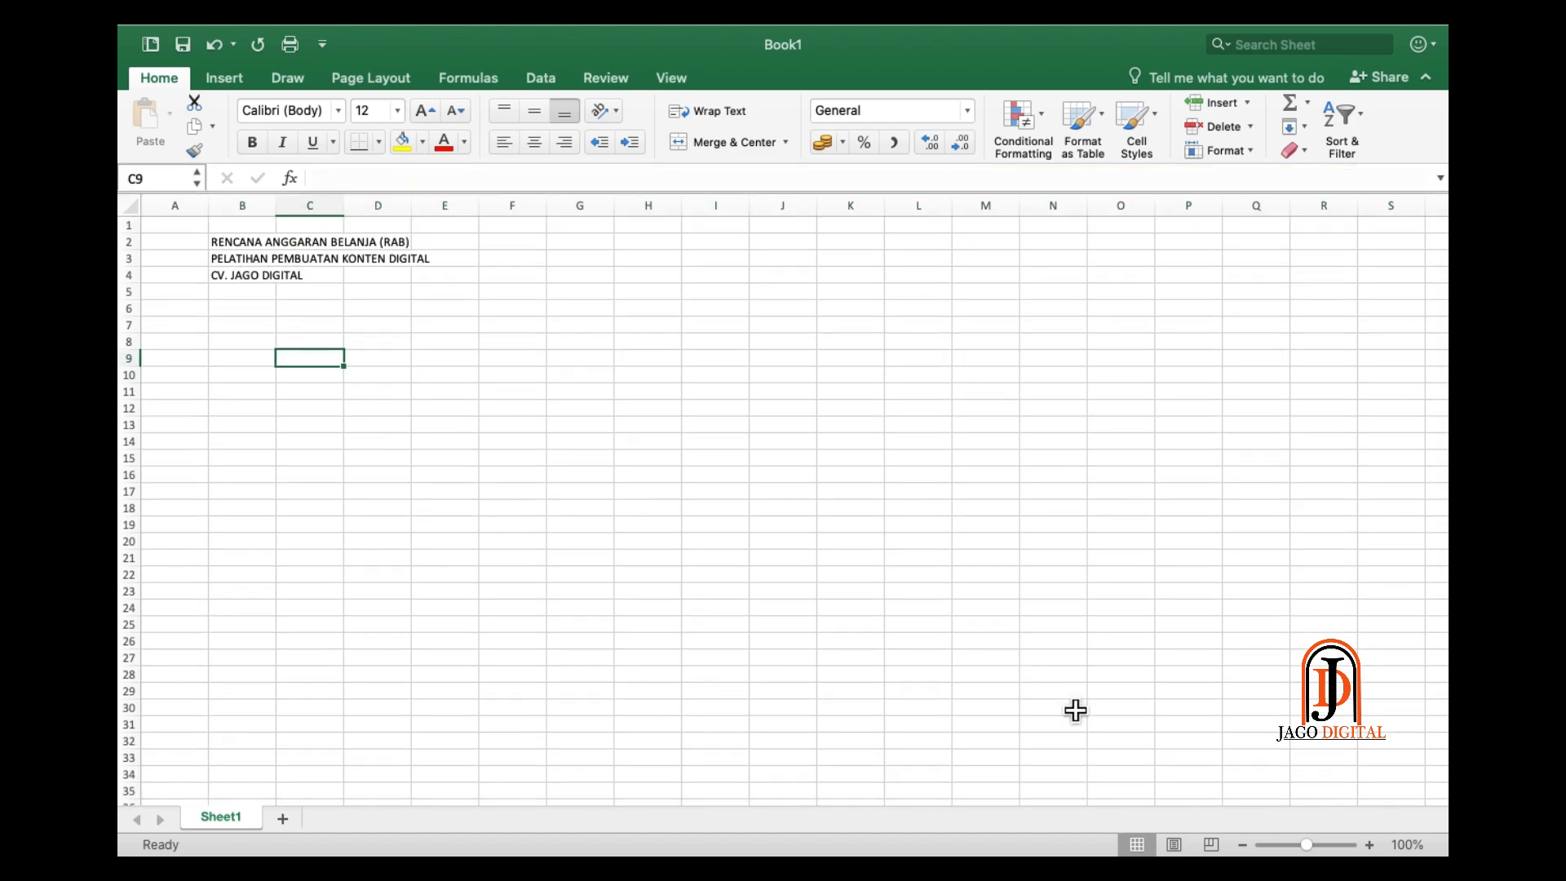
left_click(1317, 846)
left_click(760, 483)
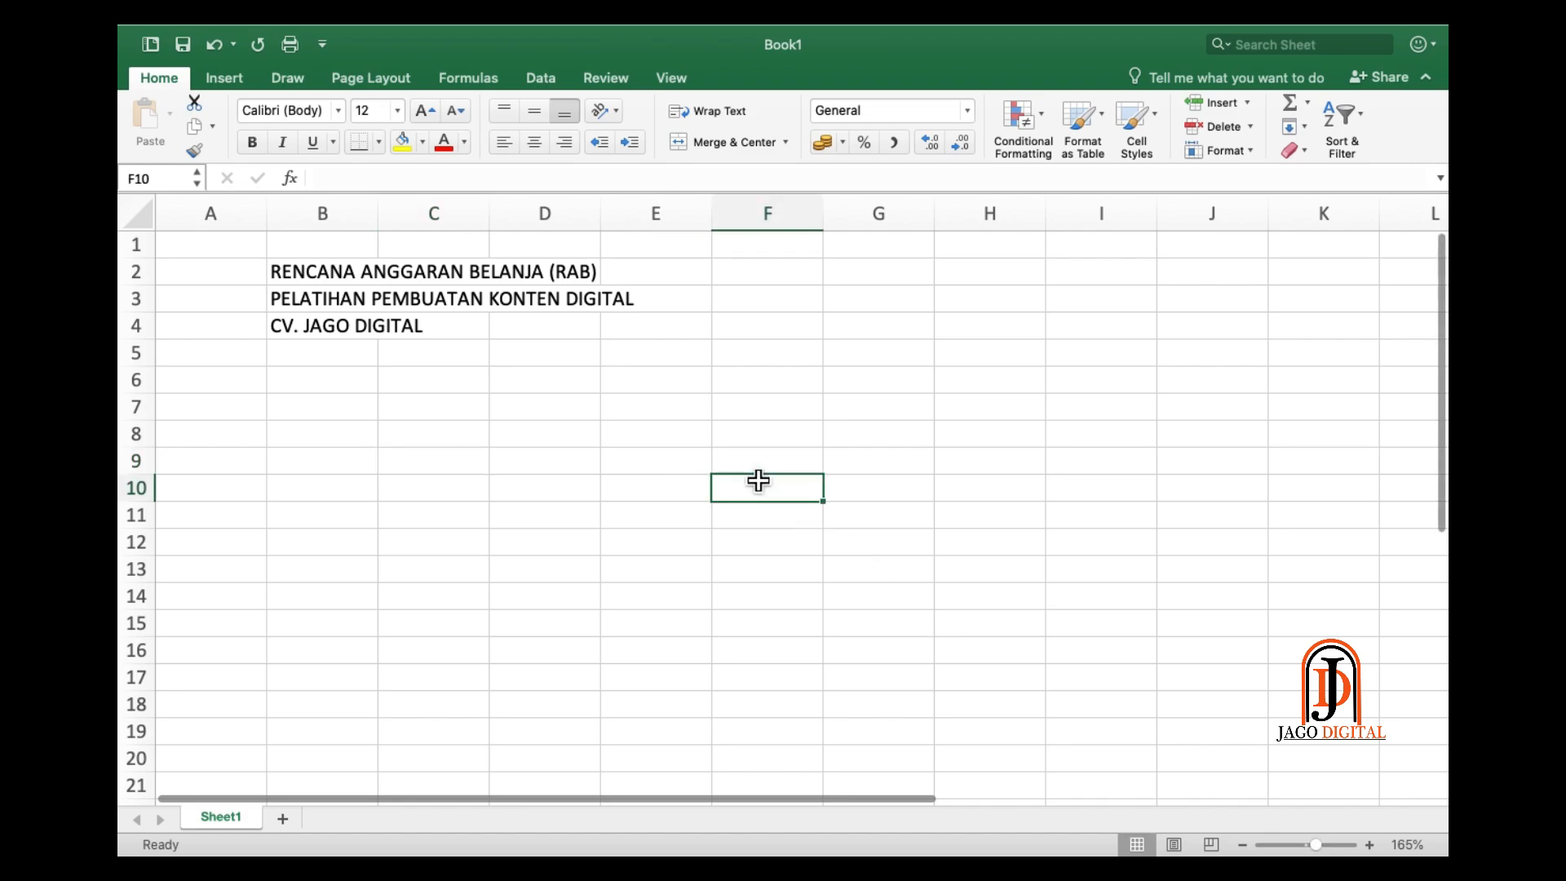
- Enter the table headers NO in cell B6 and URAIAN in cell C6
left_click(329, 390)
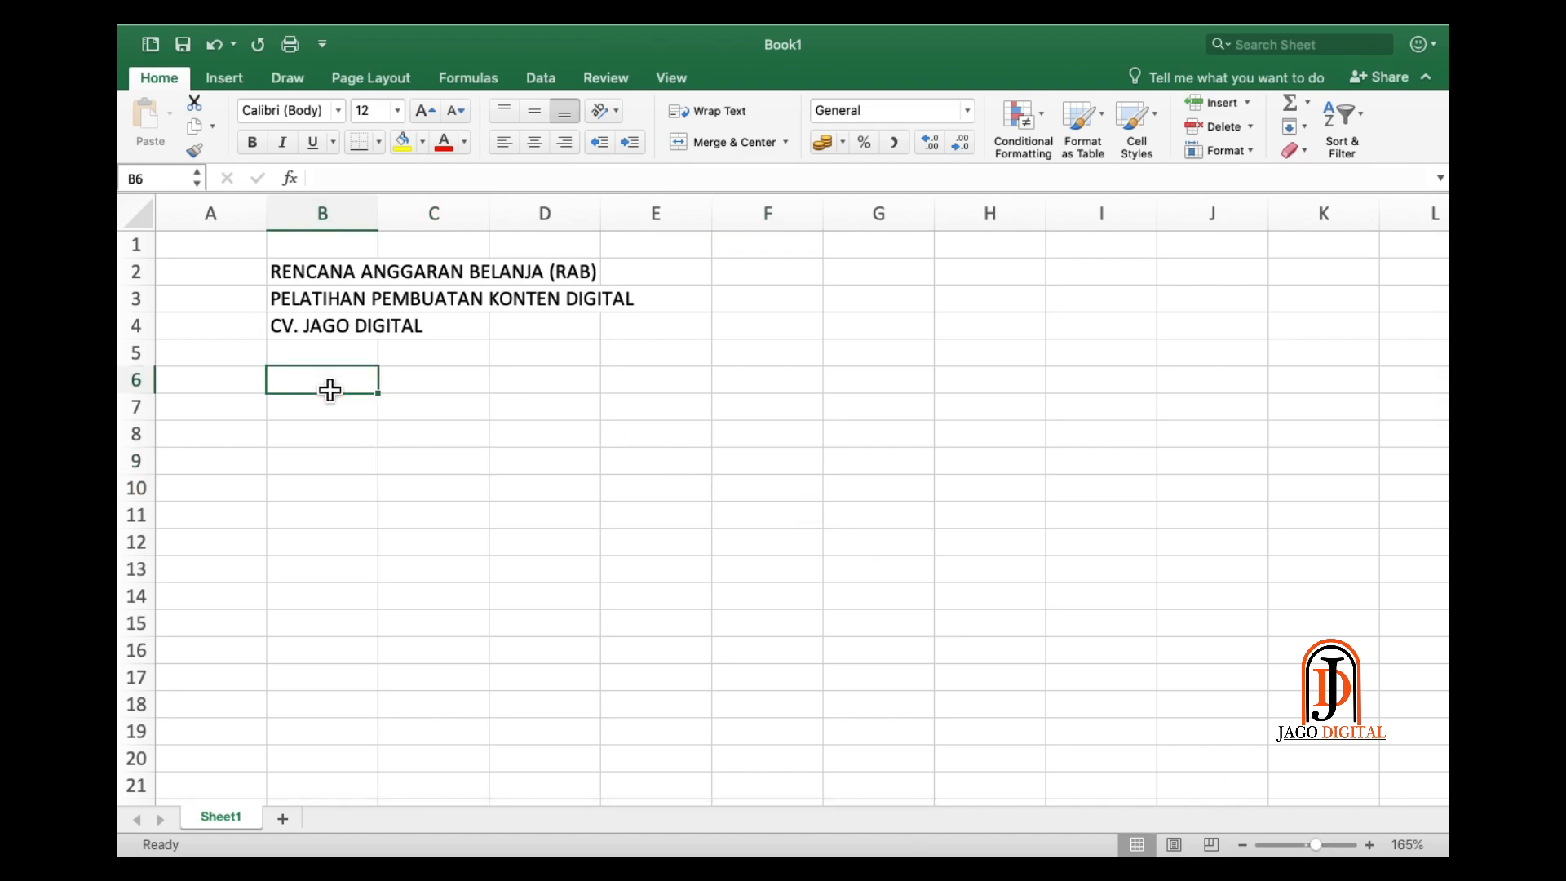
type("NO")
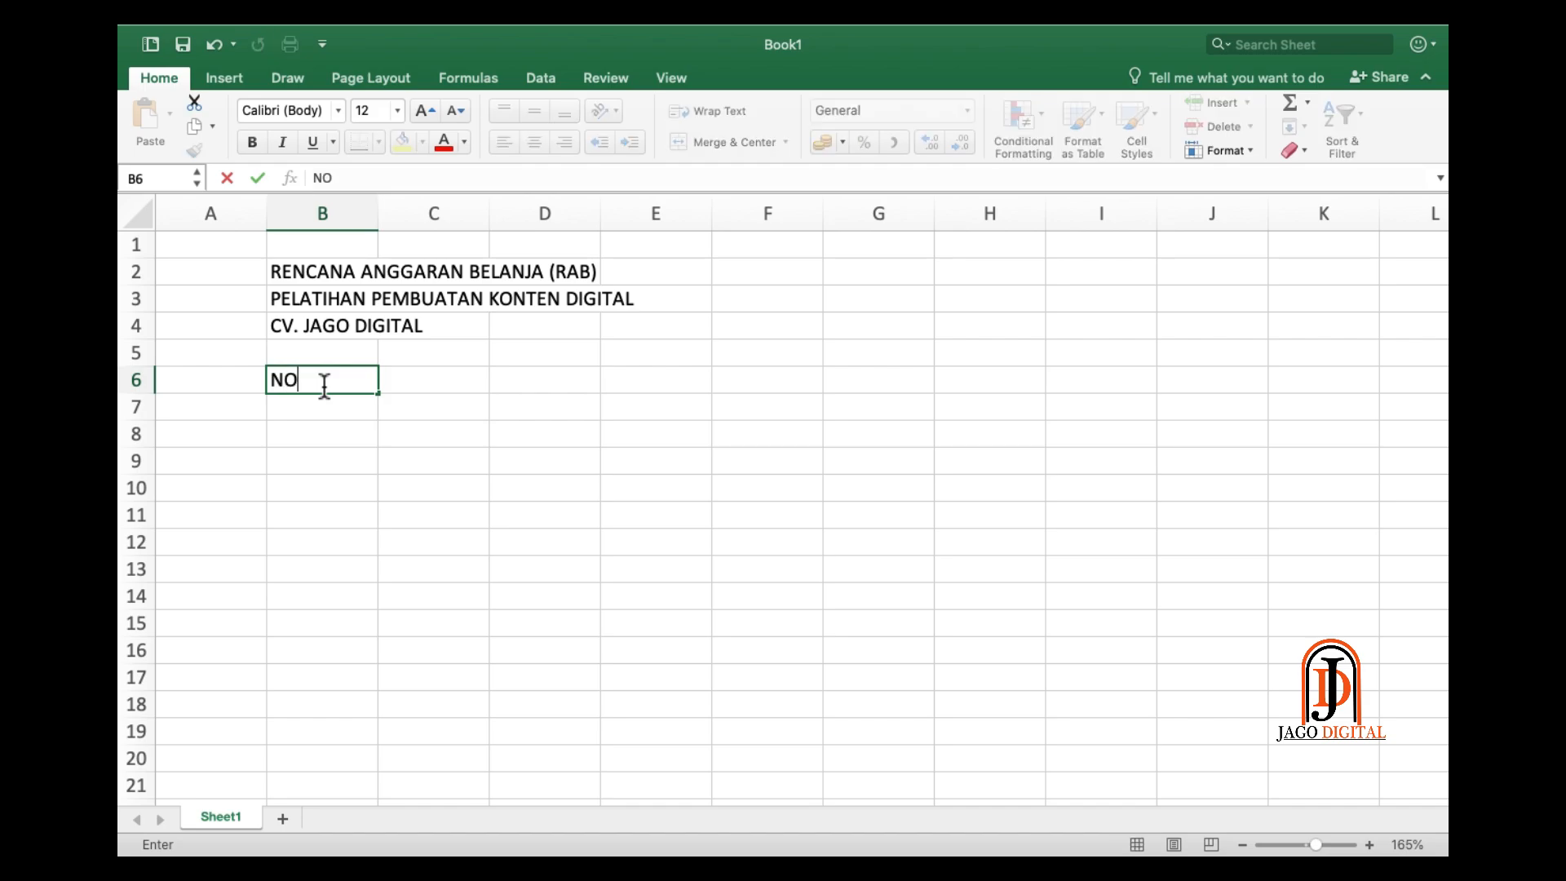
key("Tab")
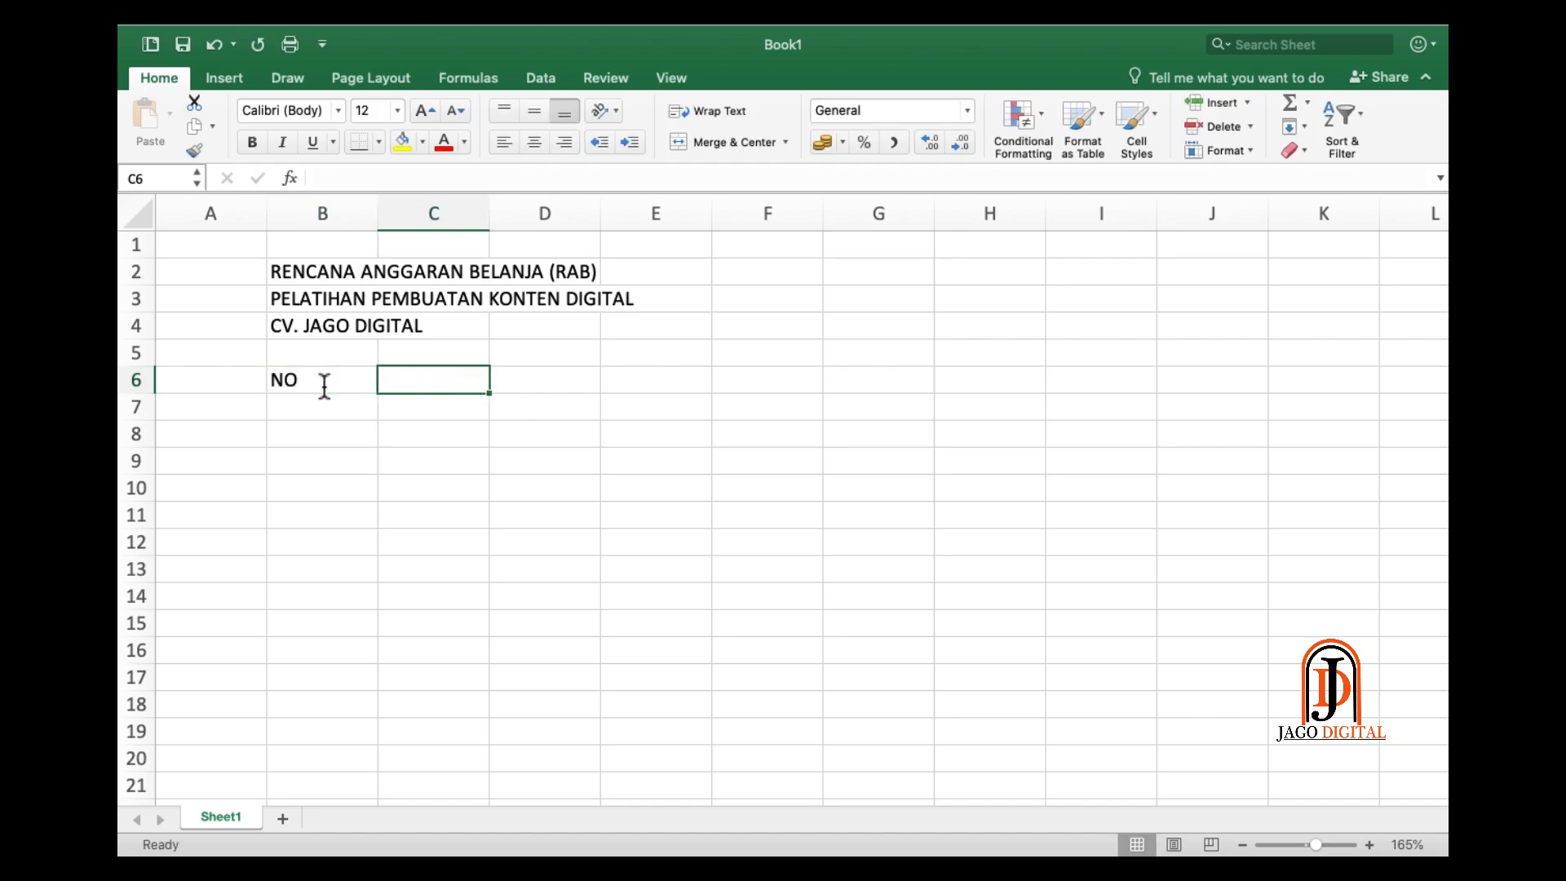
type("URAI")
key("BackSpace")
type("I")
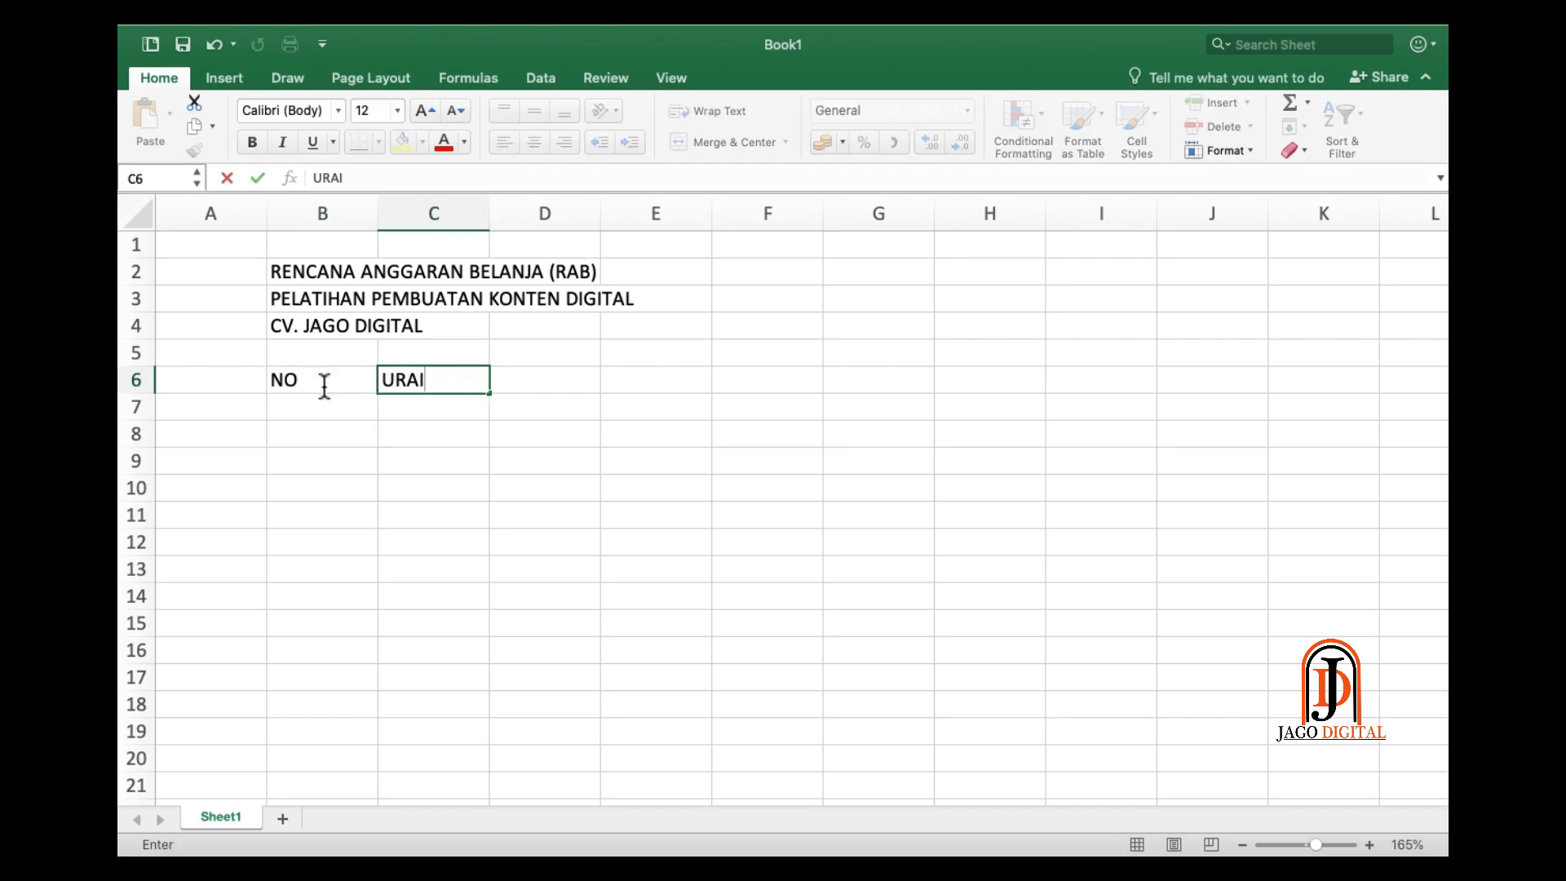
type("AN")
key("Tab")
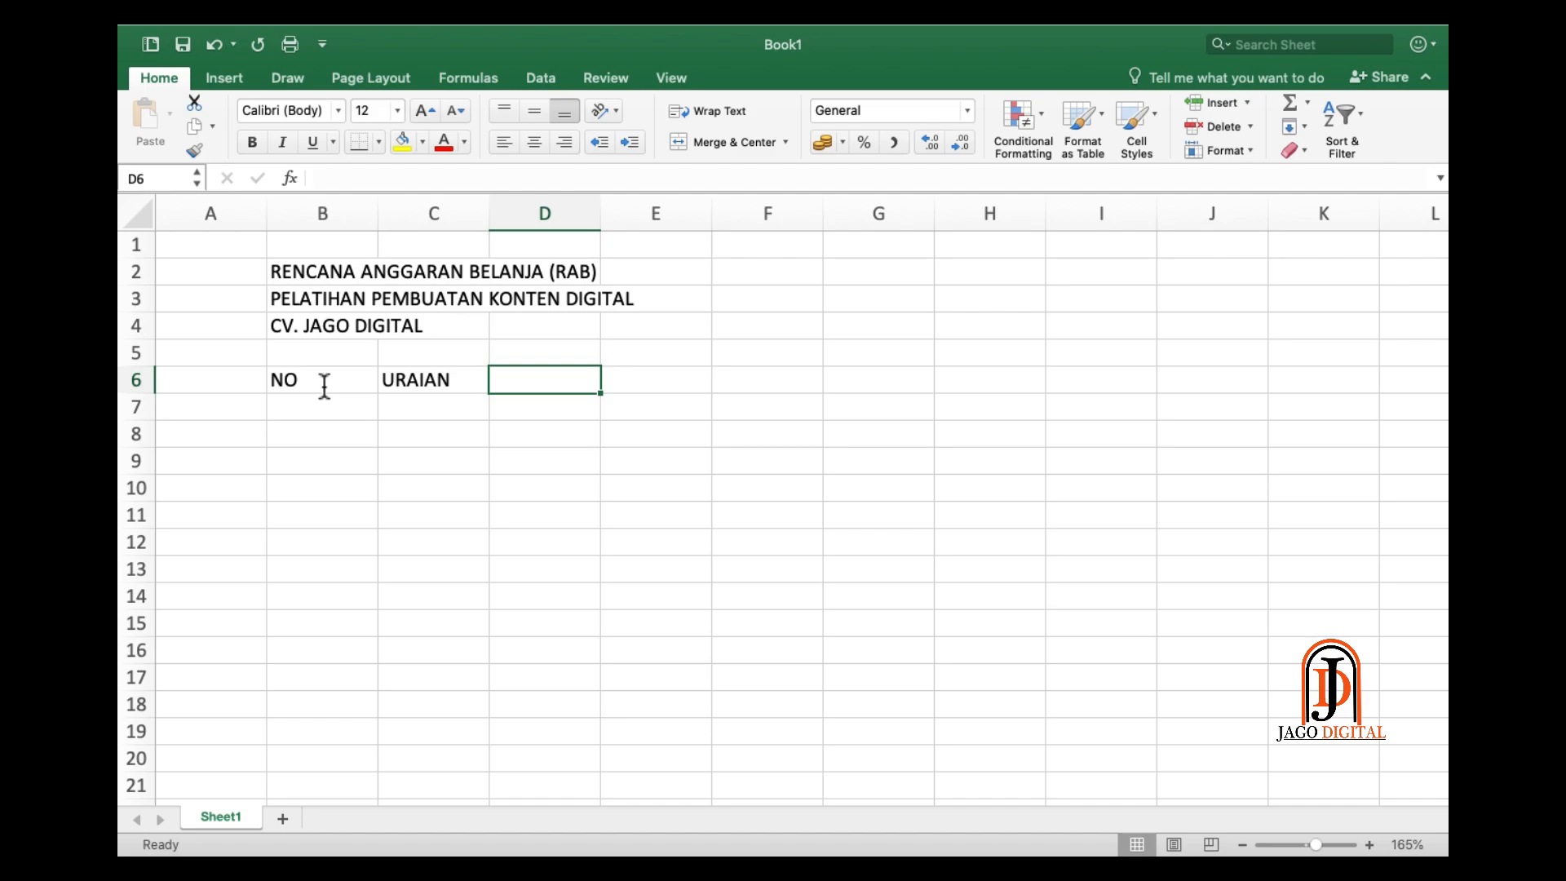
- Enter the headers VOLUME, SATUAN and JUMLAH in cells D6, E6 and F6
type("VOLUME")
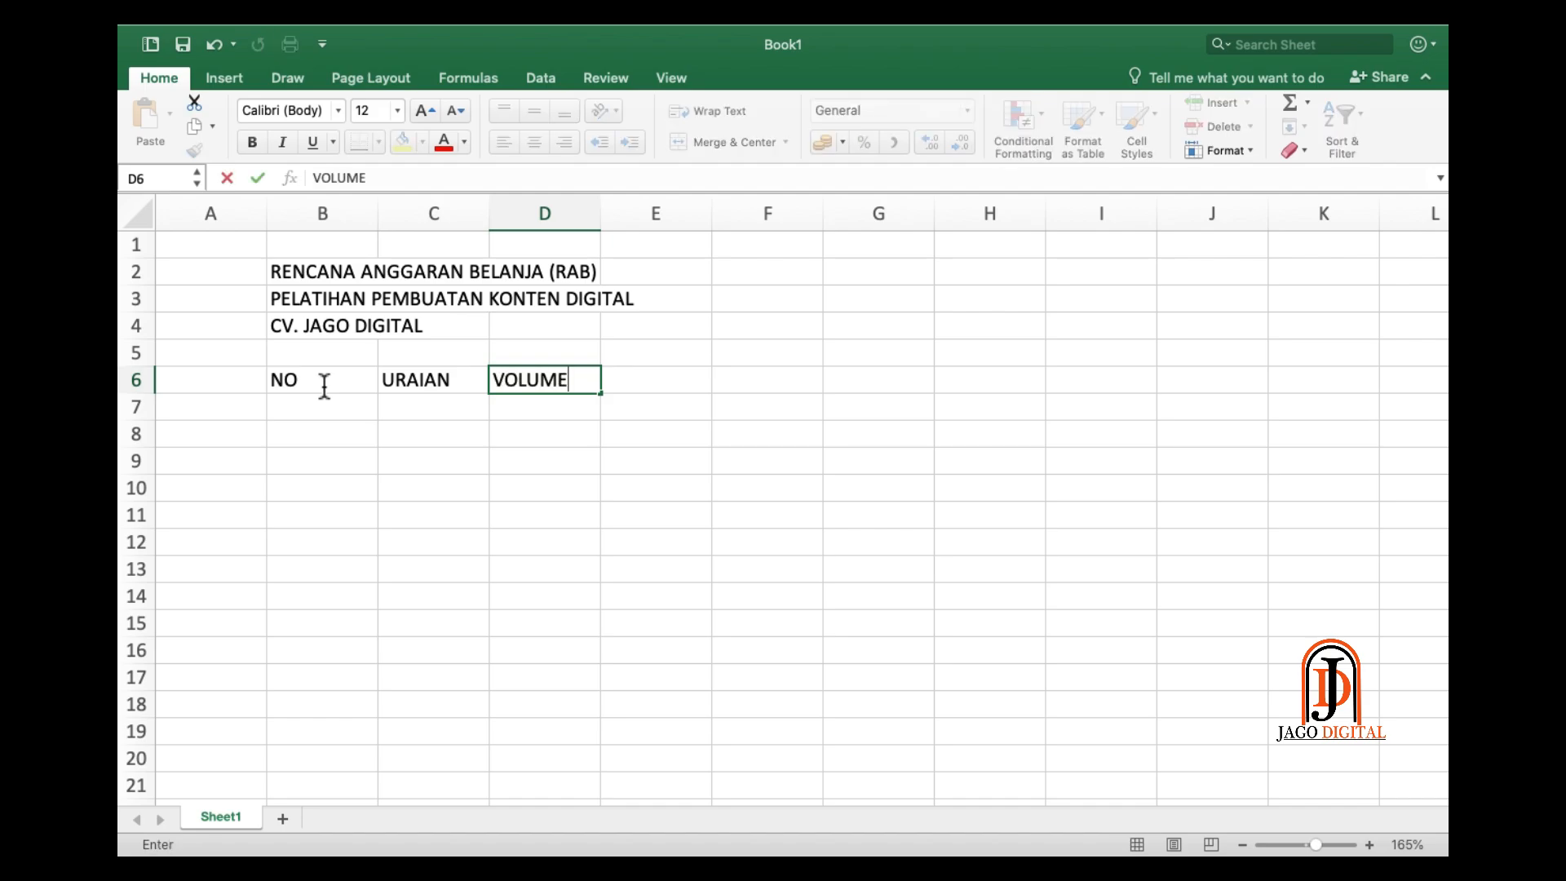
key("Tab")
type("SA")
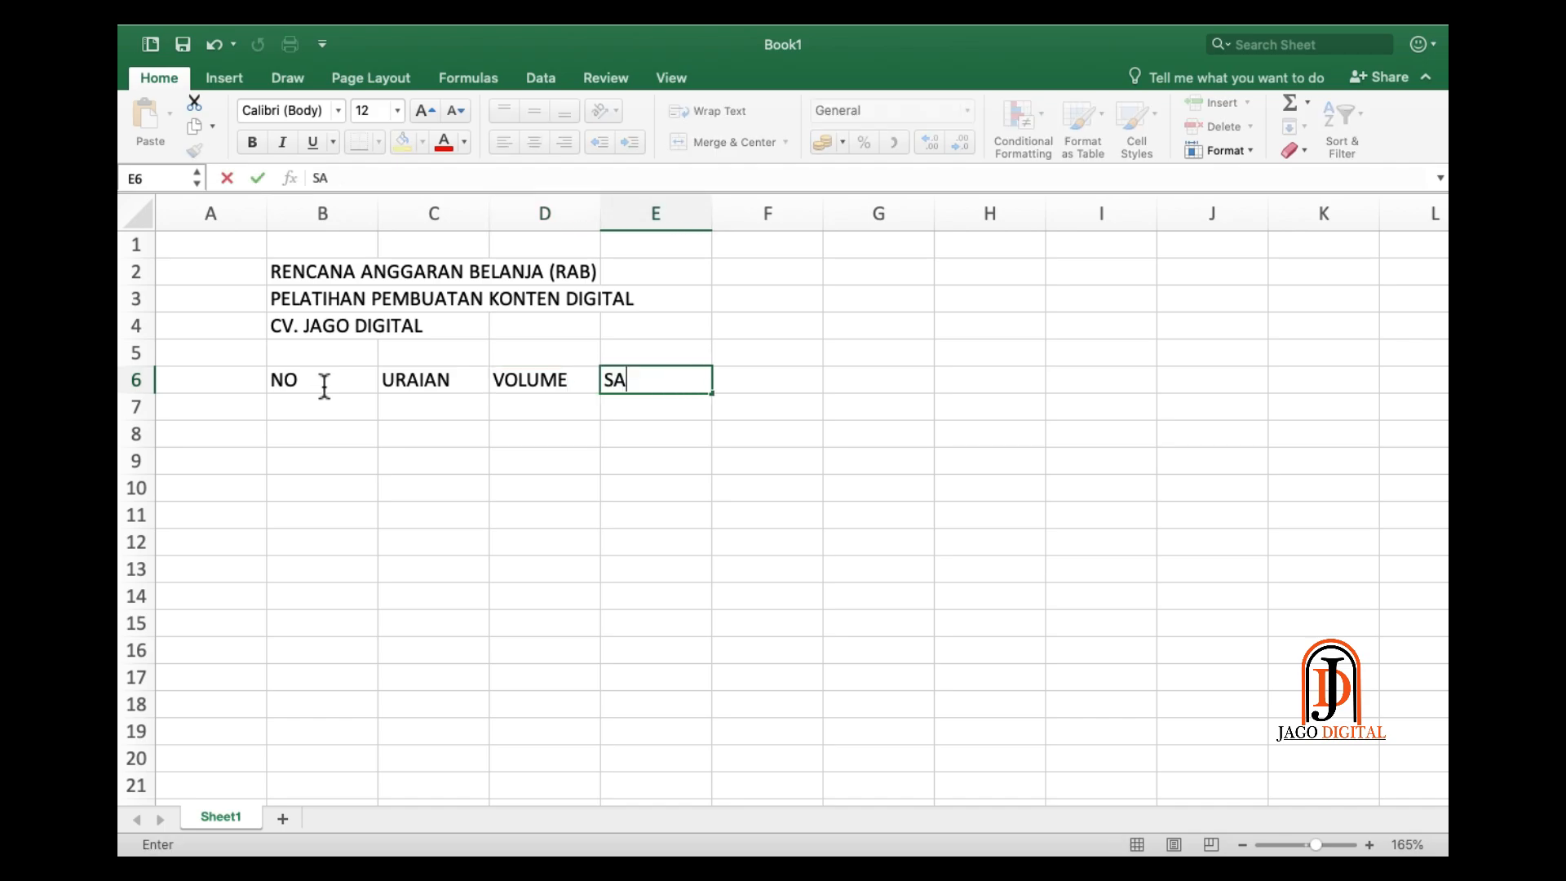
type("TUAN")
key("Tab")
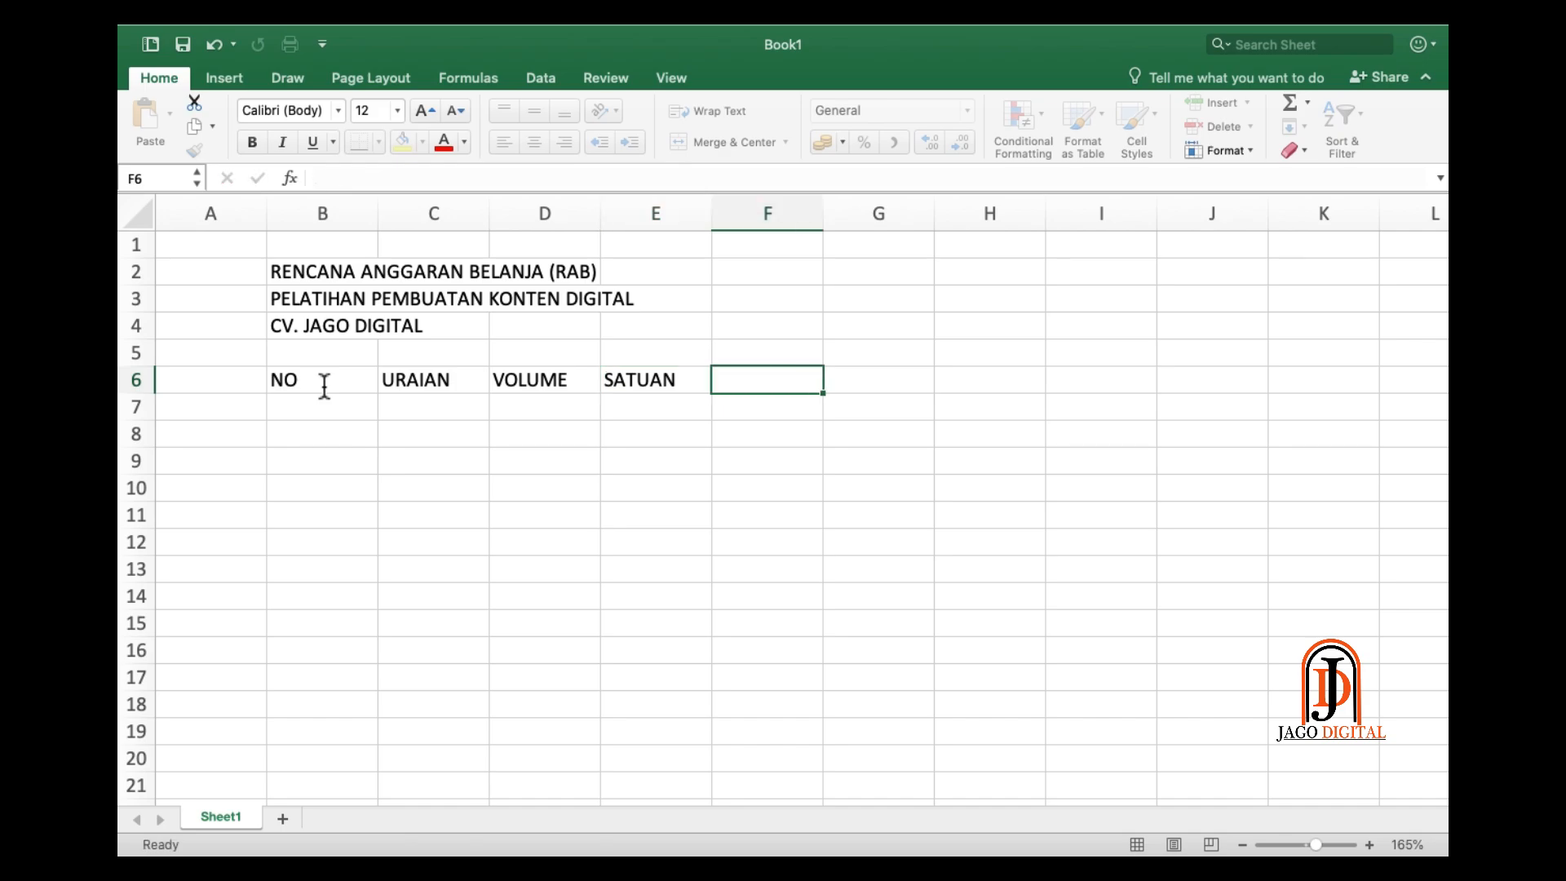
type("JUMLAH")
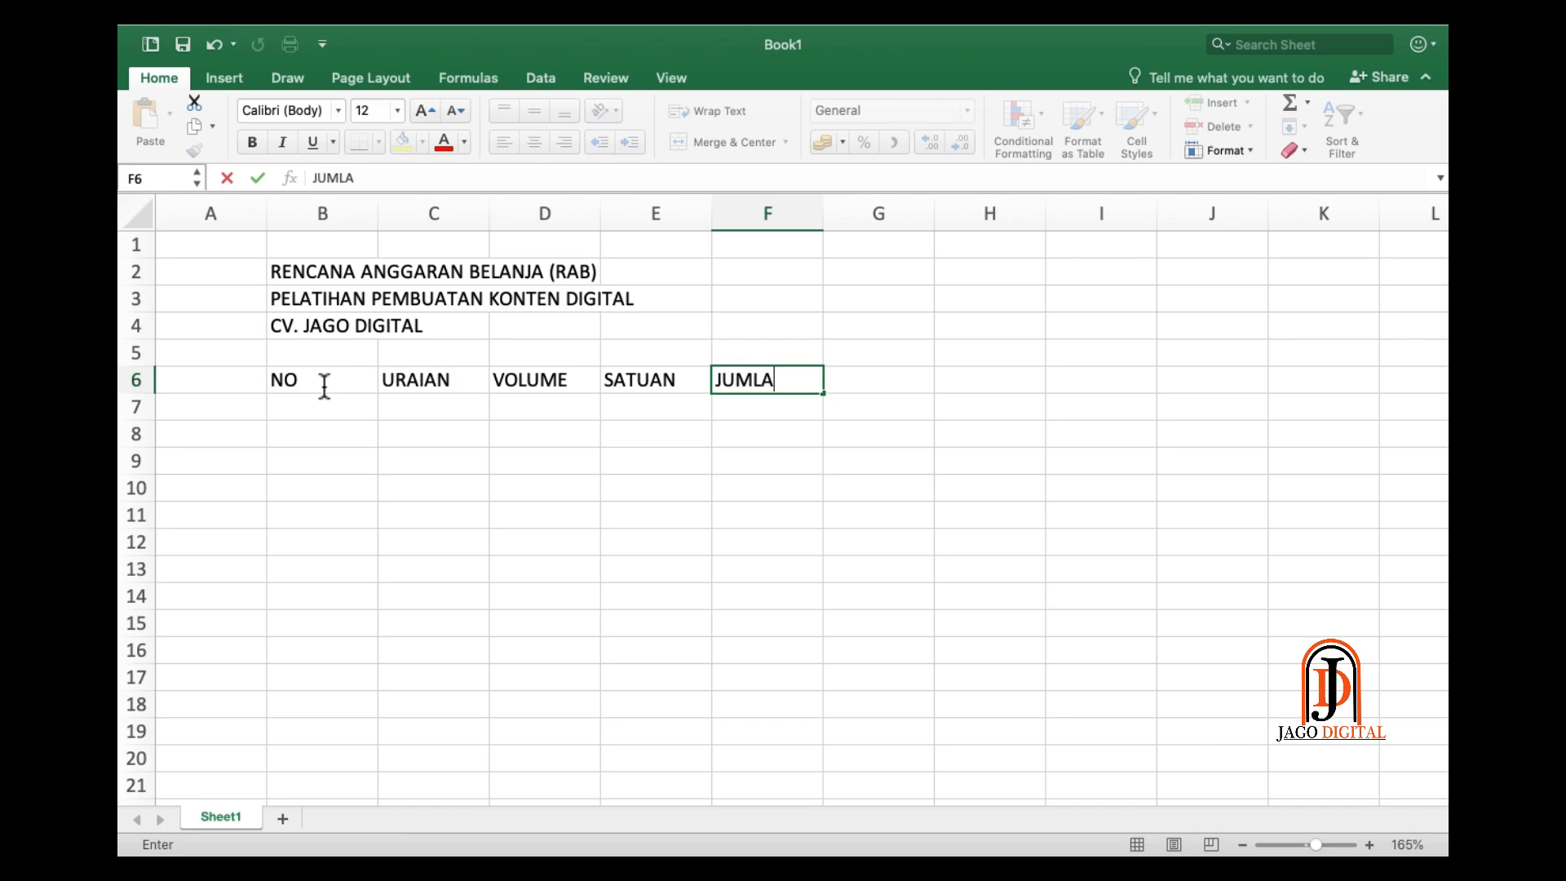
key("Return")
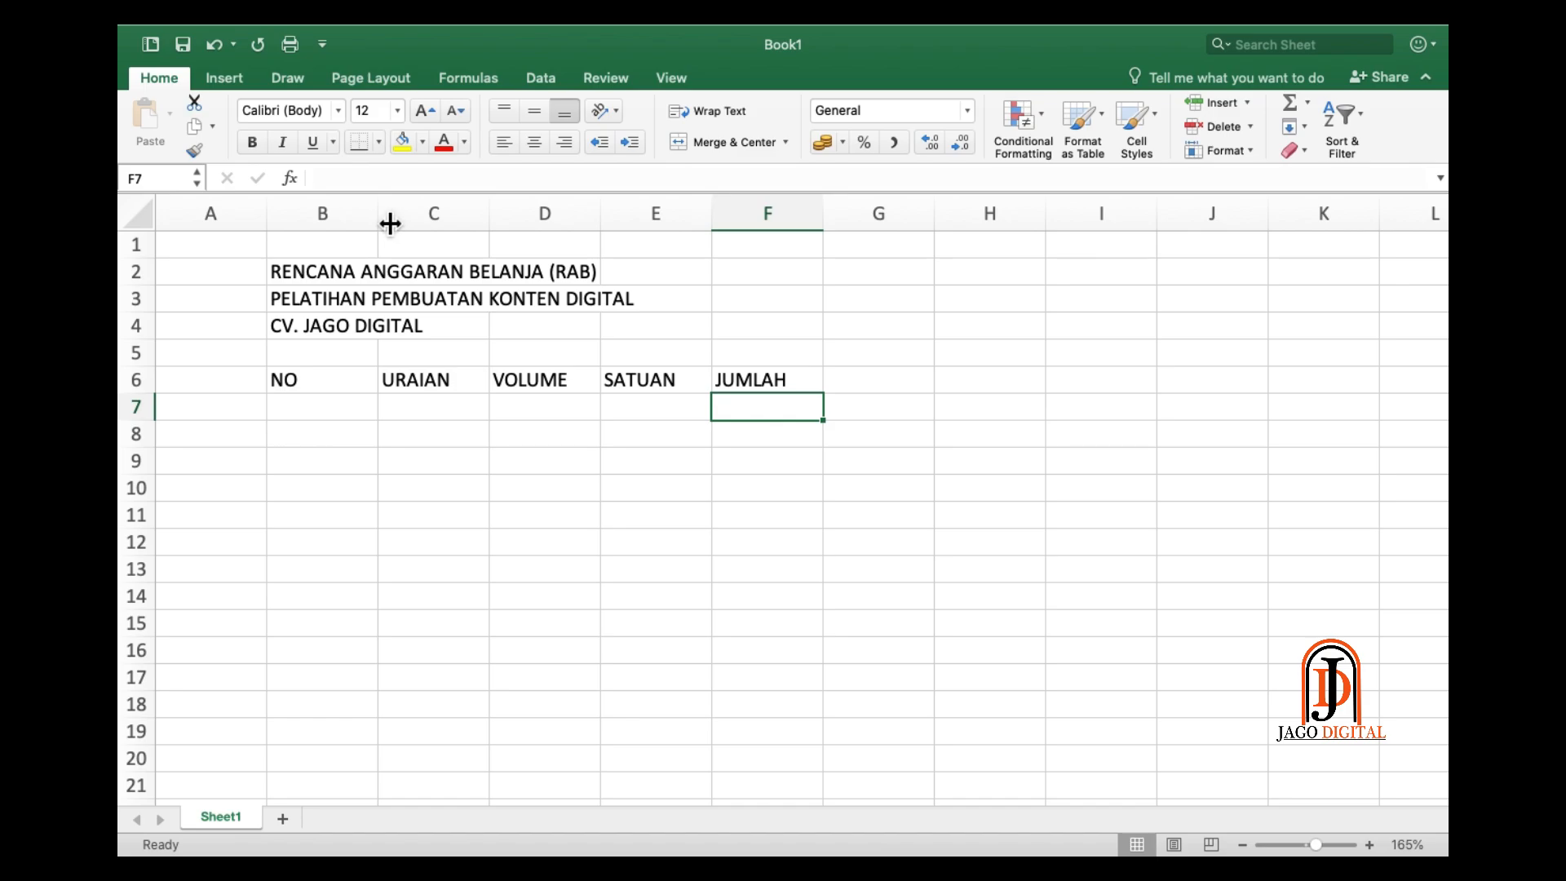
- Narrow column B to suit the NO header and widen columns C, D and E
left_click_drag(379, 216, 325, 217)
left_click_drag(444, 217, 510, 217)
left_click_drag(629, 204, 643, 210)
left_click_drag(742, 218, 766, 267)
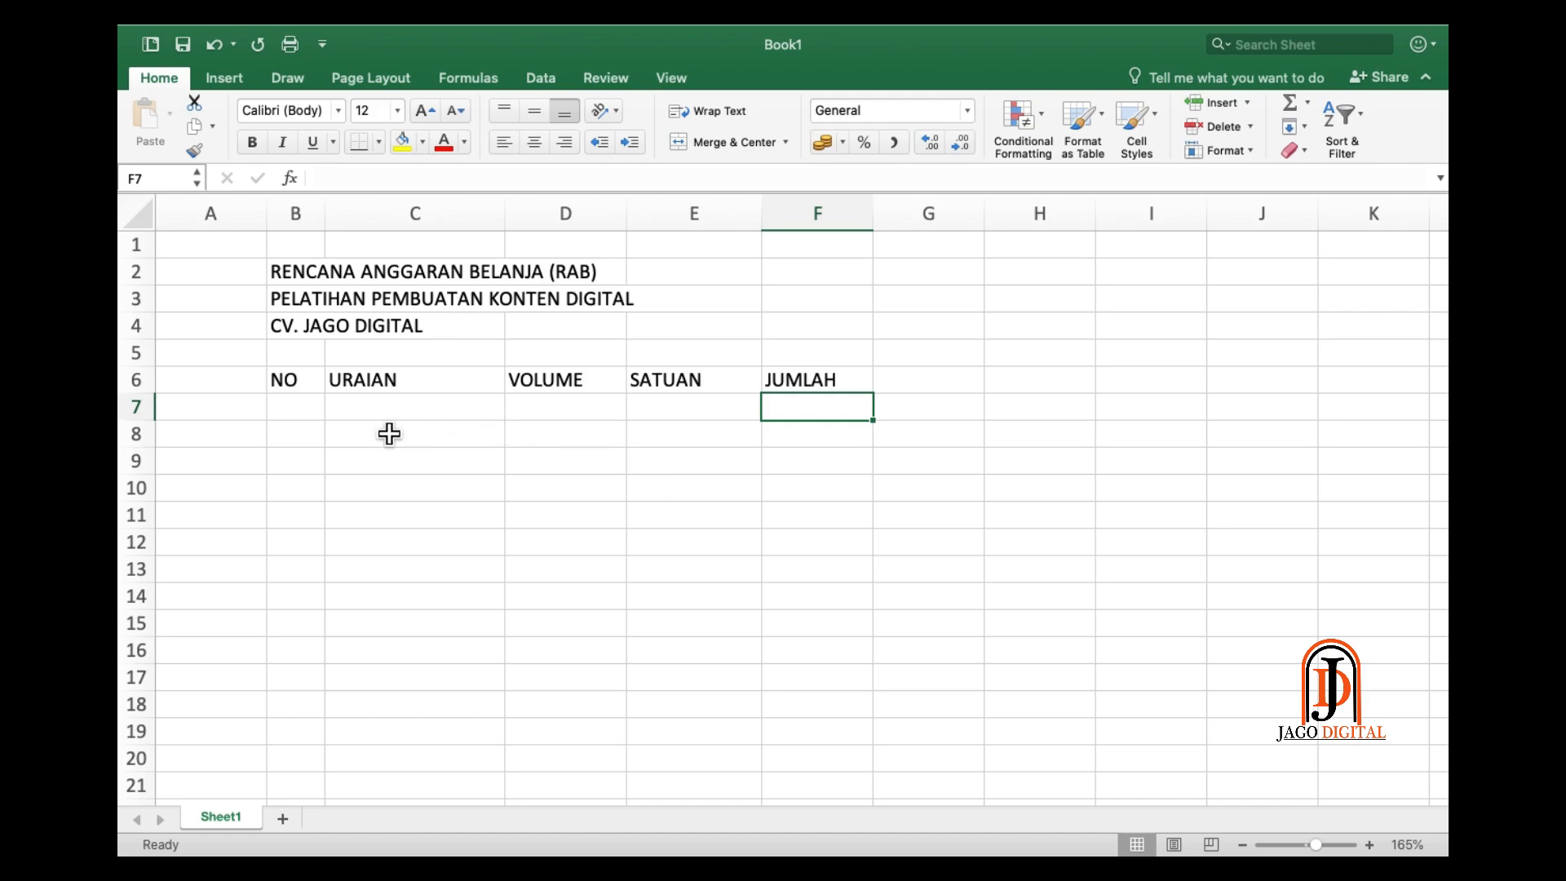
- Apply All Borders to the table range B6:F21
mouse_move(291, 388)
left_mouse_down()
mouse_move(832, 482)
mouse_move(814, 796)
left_mouse_up()
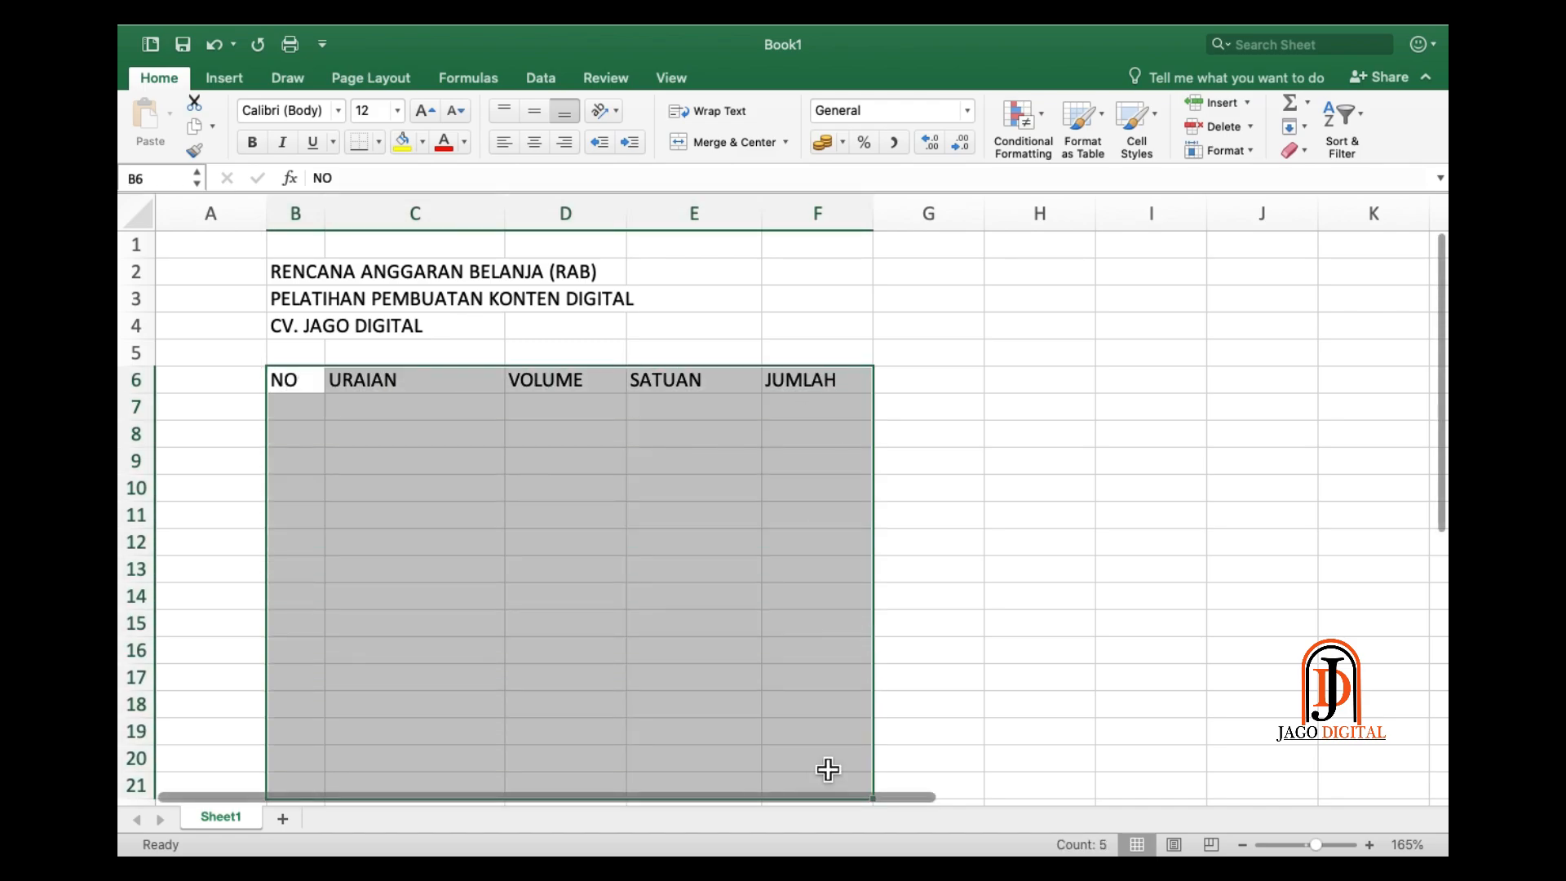
left_click(378, 143)
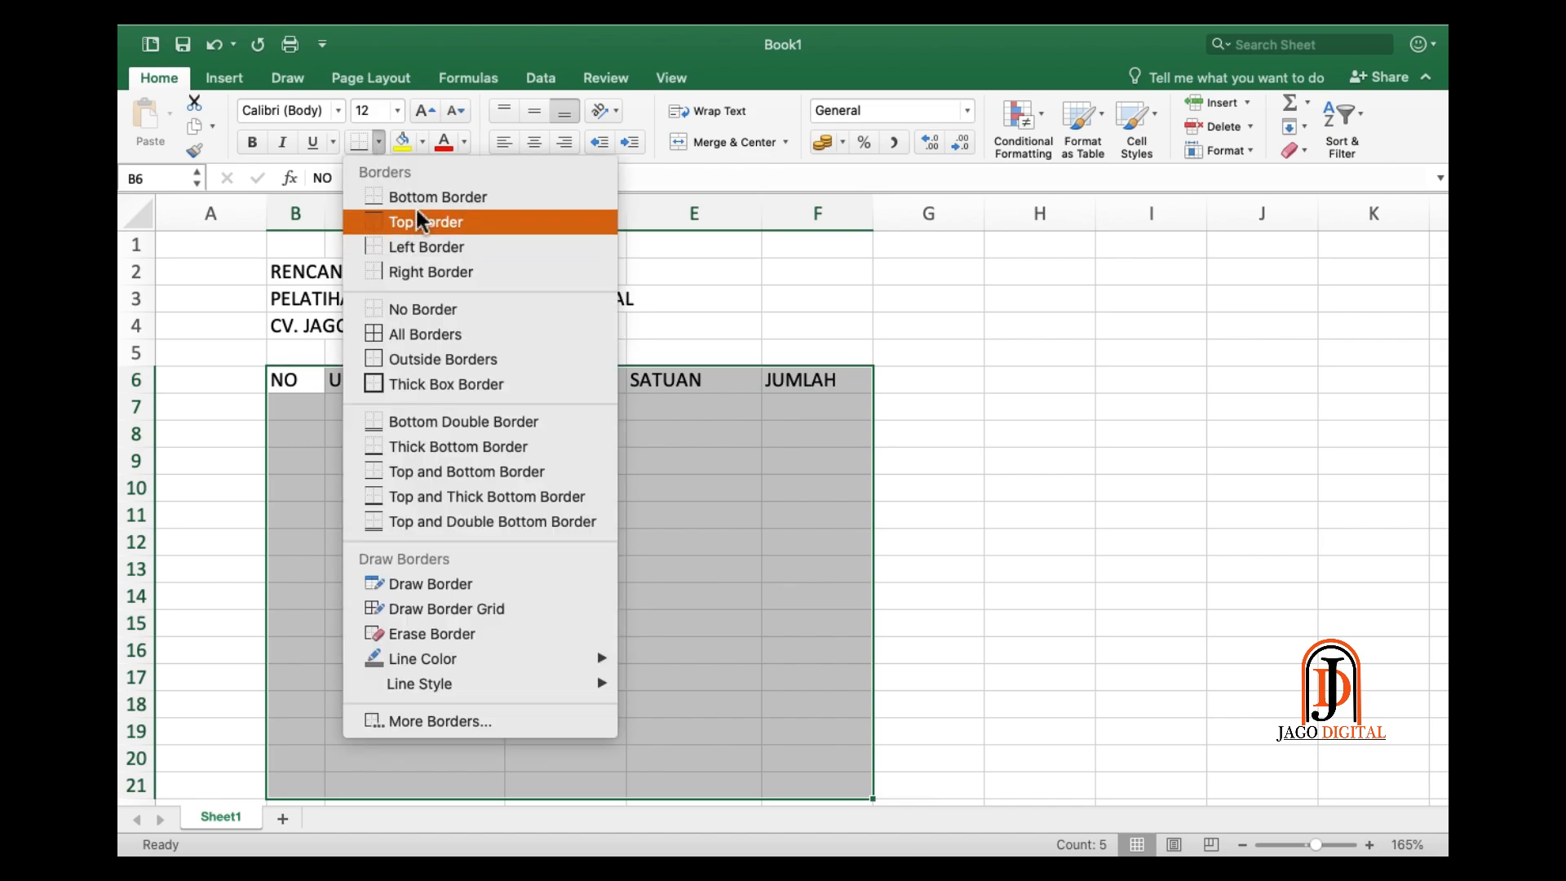
left_click(413, 334)
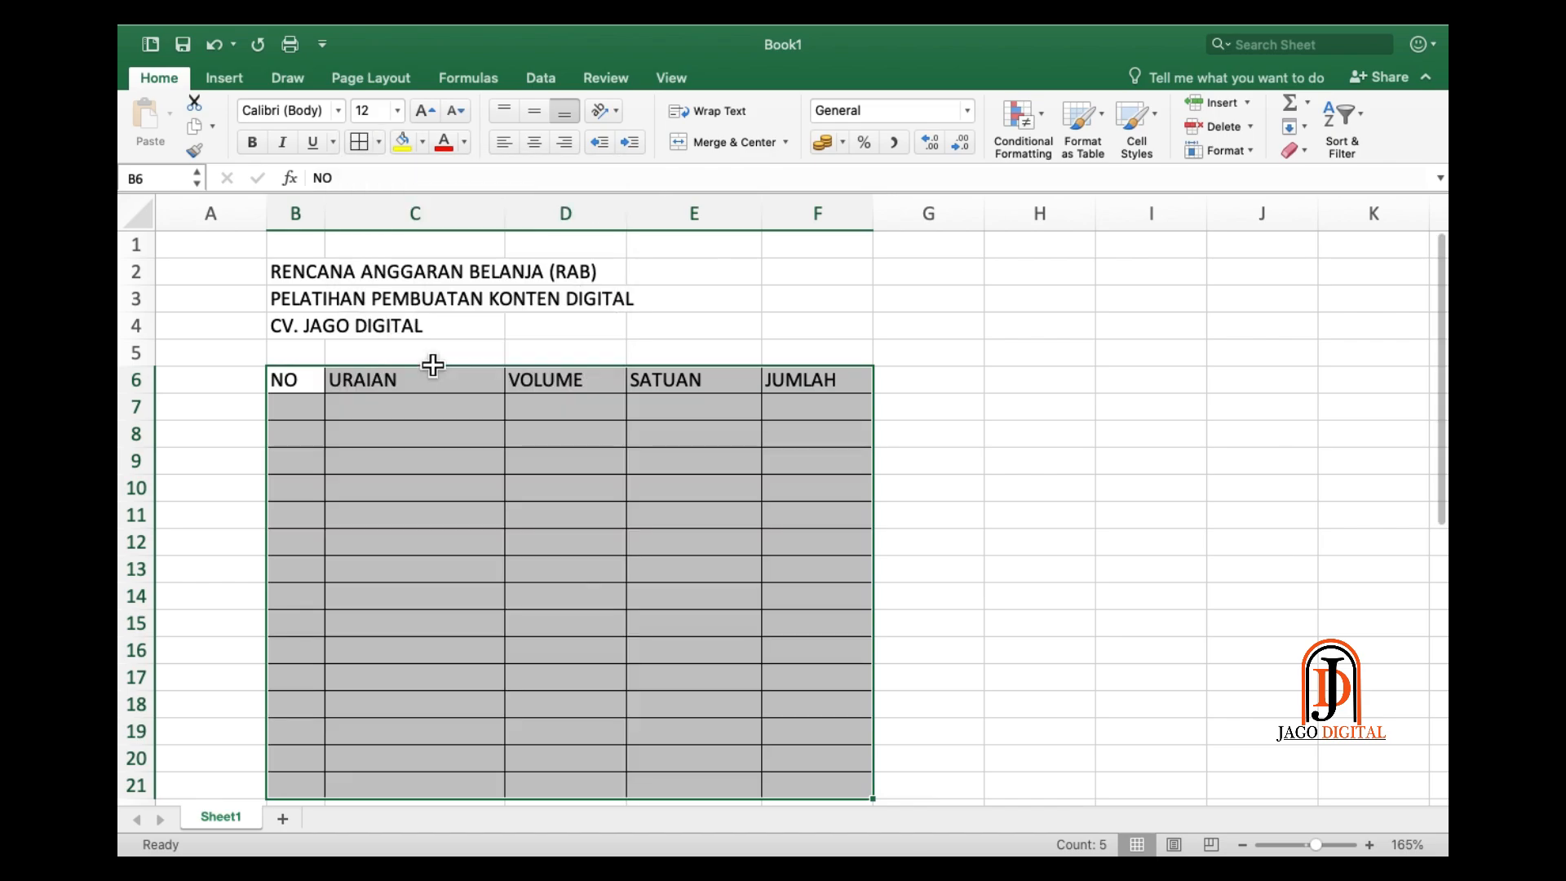
- Center the header texts in B6:F6 horizontally
left_click(467, 443)
left_click_drag(297, 383, 773, 388)
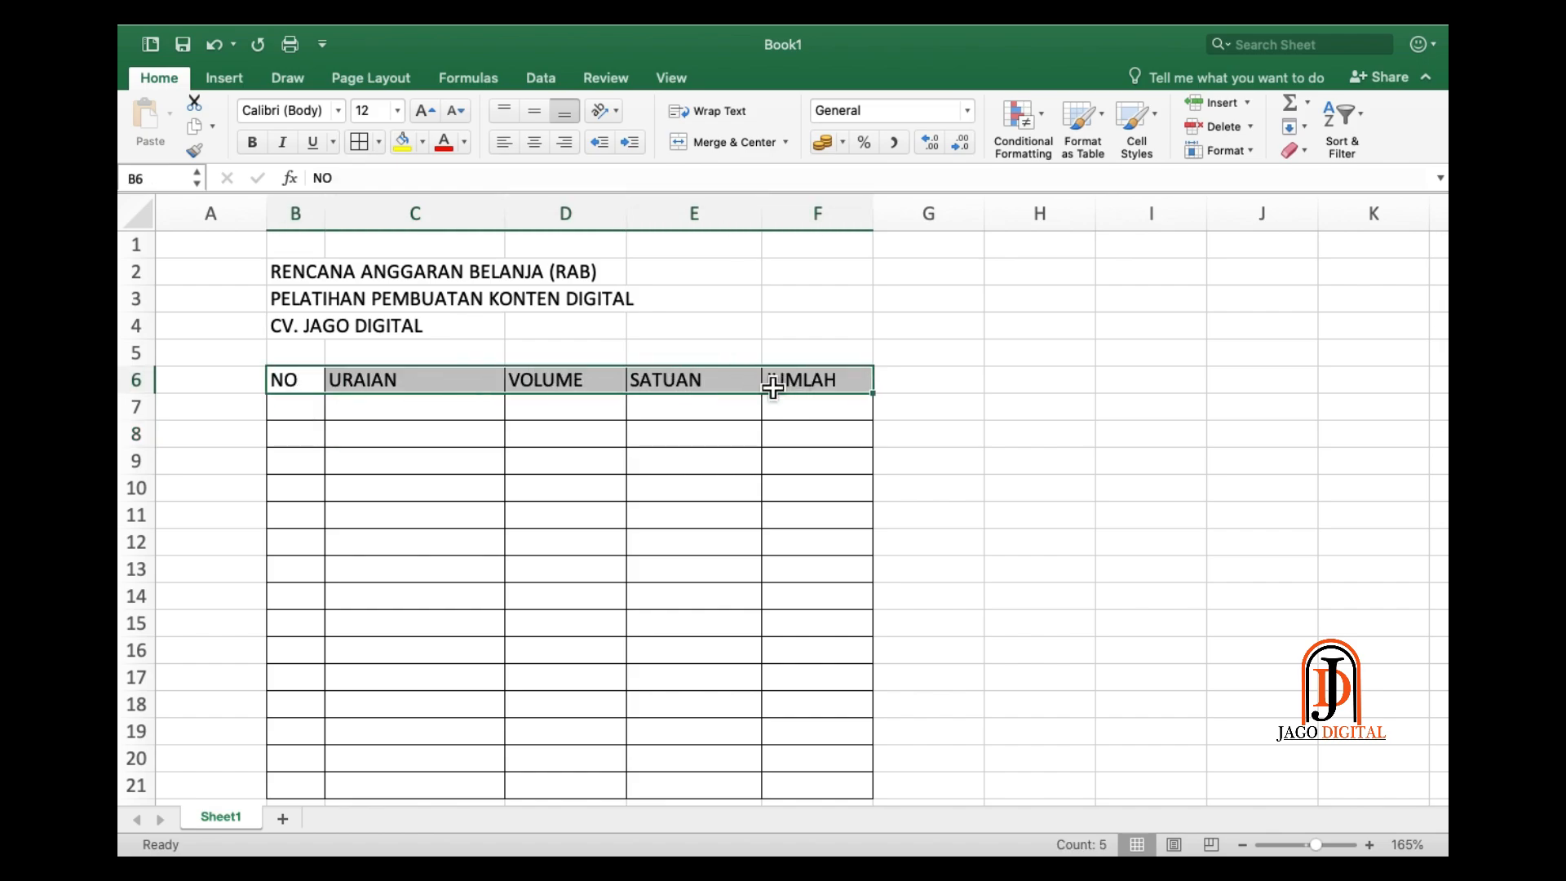
left_click(540, 145)
left_click(807, 432)
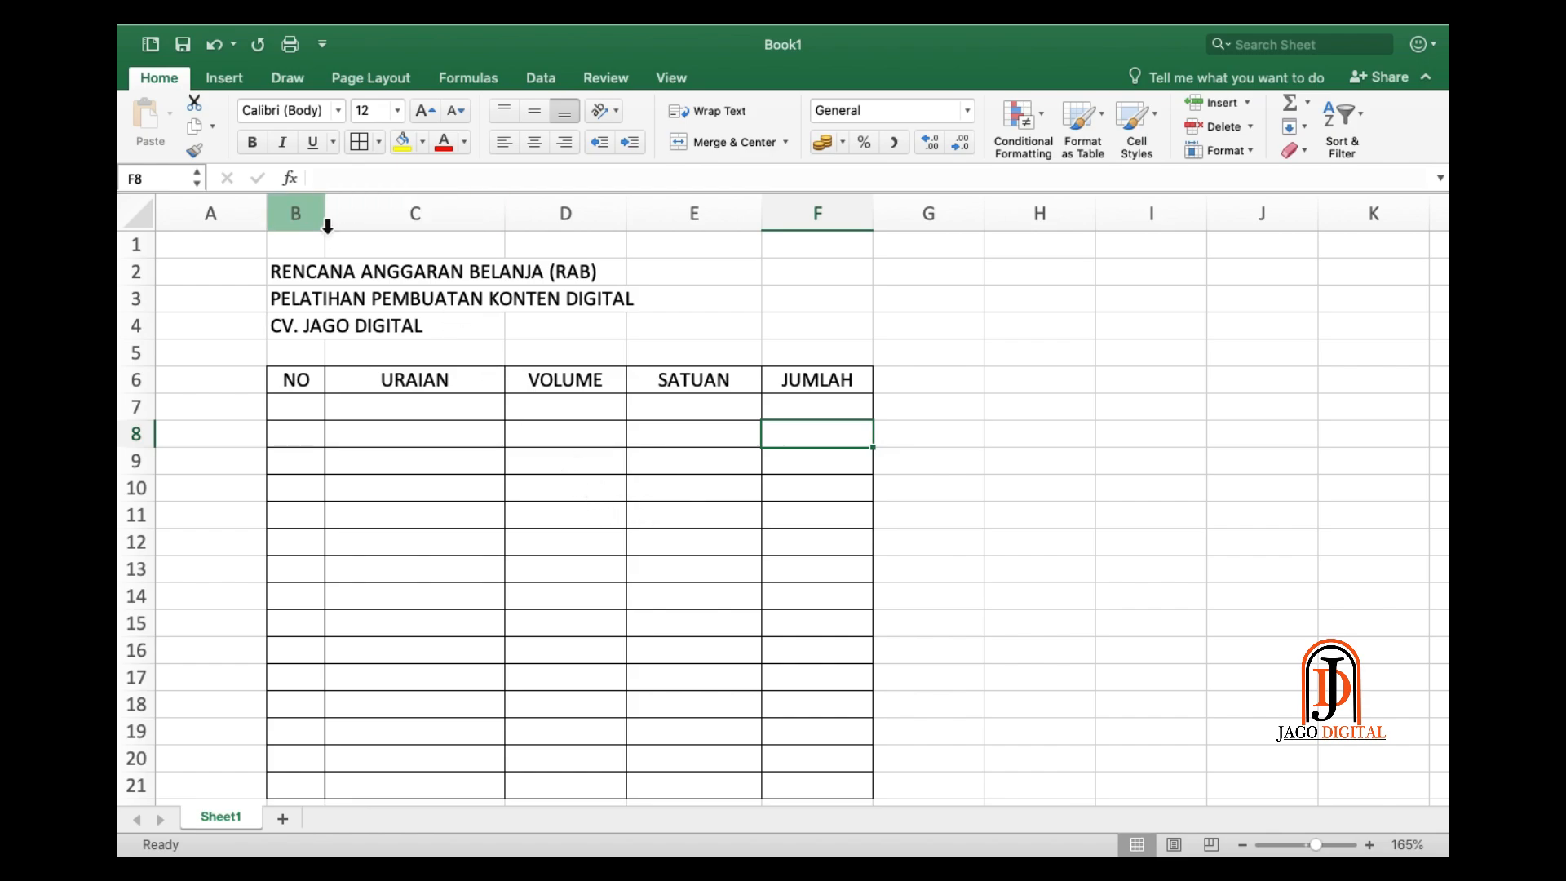
- Narrow column B slightly and widen the URAIAN column C to about twice its width
left_click_drag(324, 214, 321, 214)
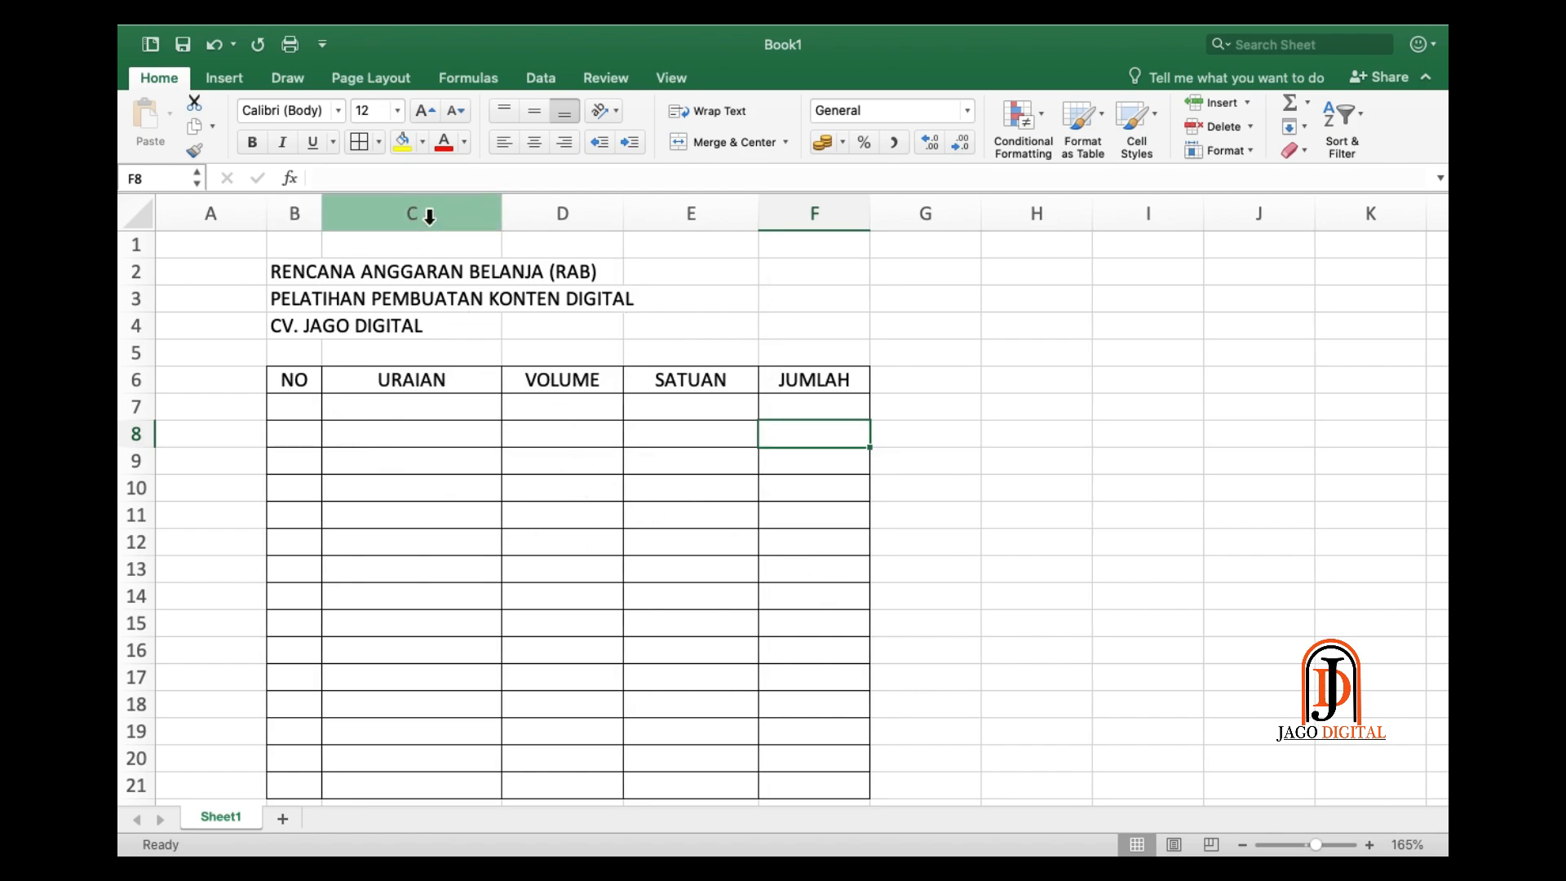
left_click_drag(501, 214, 701, 214)
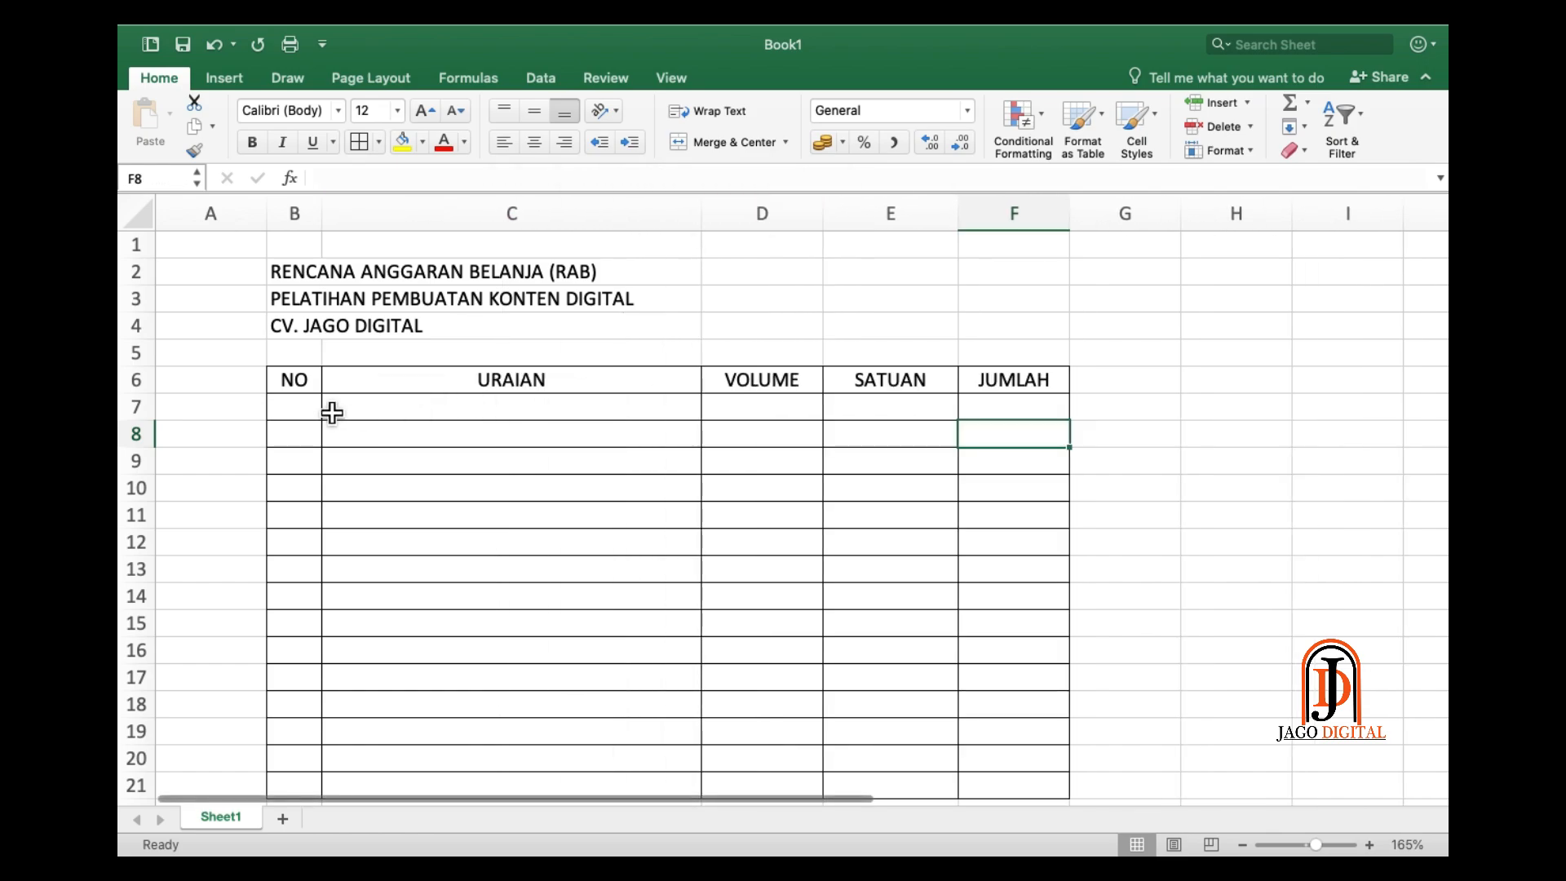
left_click(306, 408)
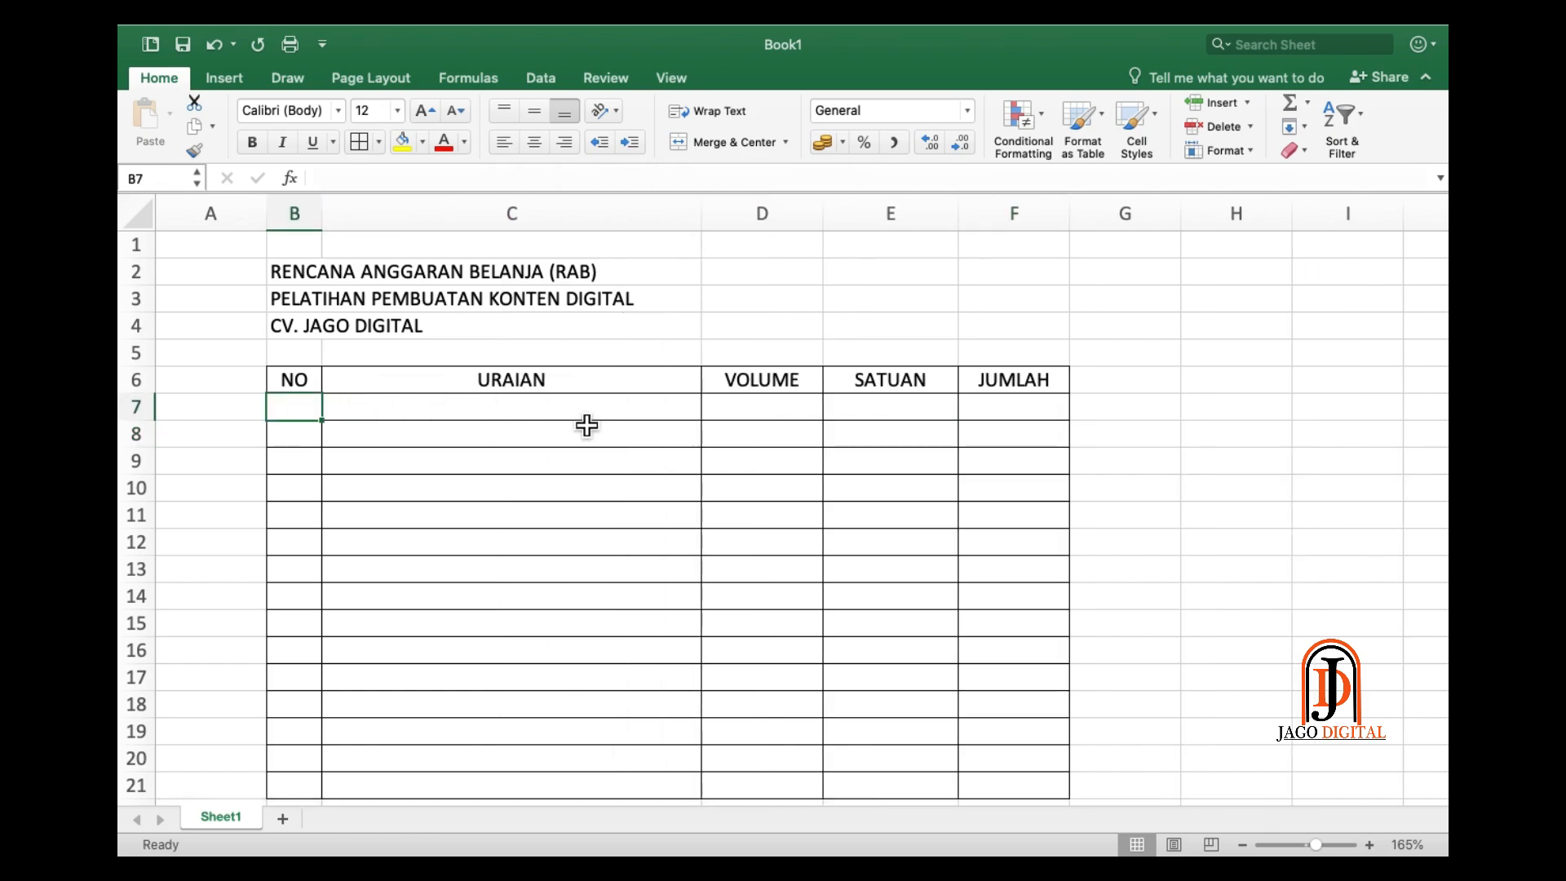
scroll(913, 462, "down", 3)
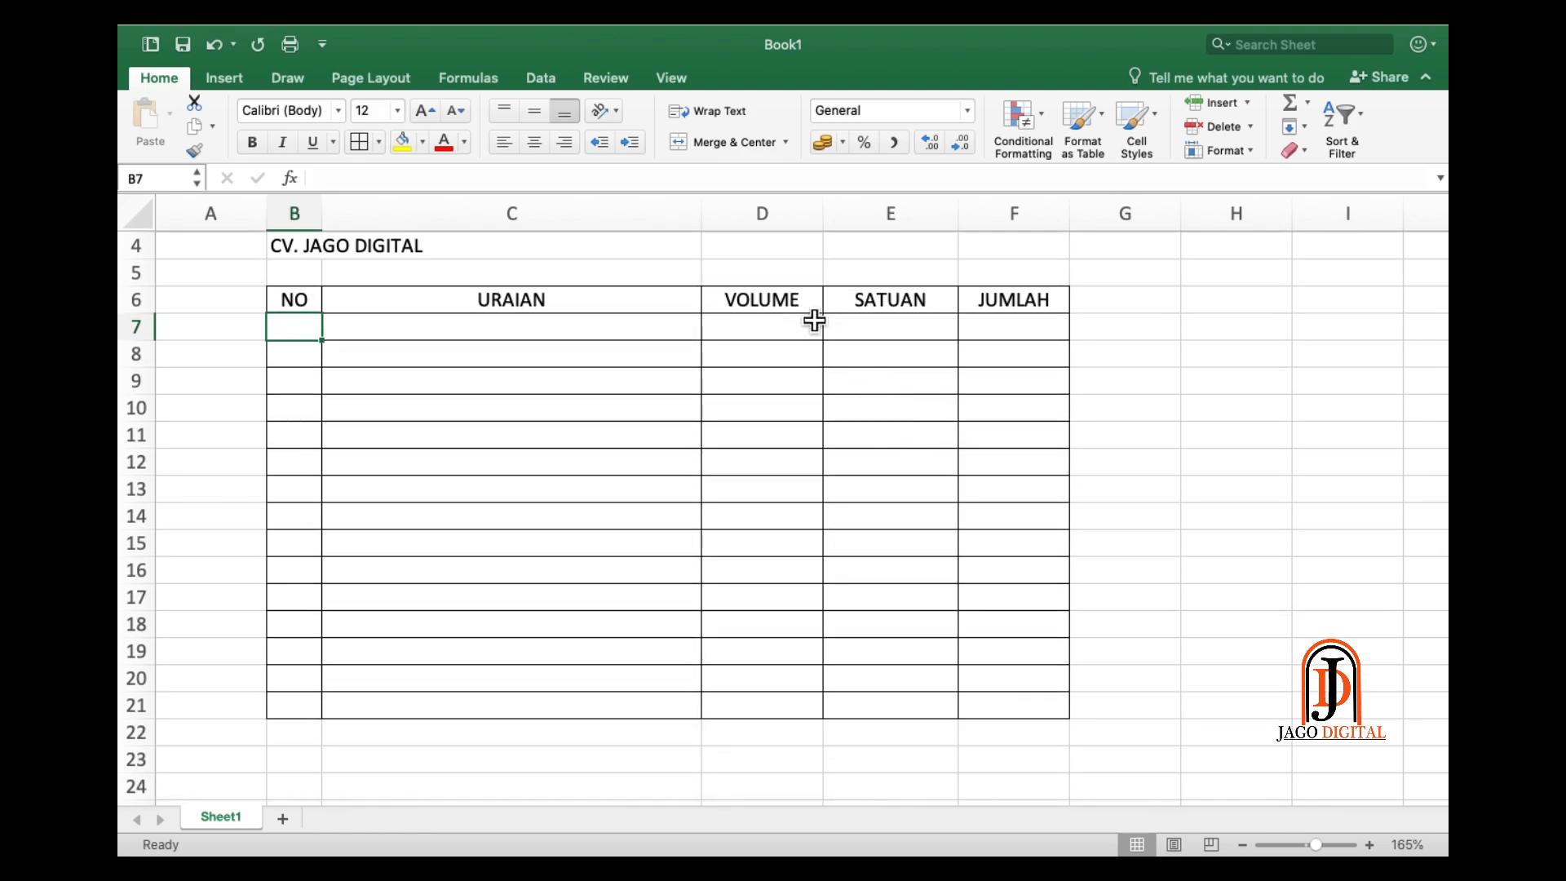
mouse_move(814, 310)
left_mouse_down()
mouse_move(878, 388)
mouse_move(867, 703)
left_mouse_up()
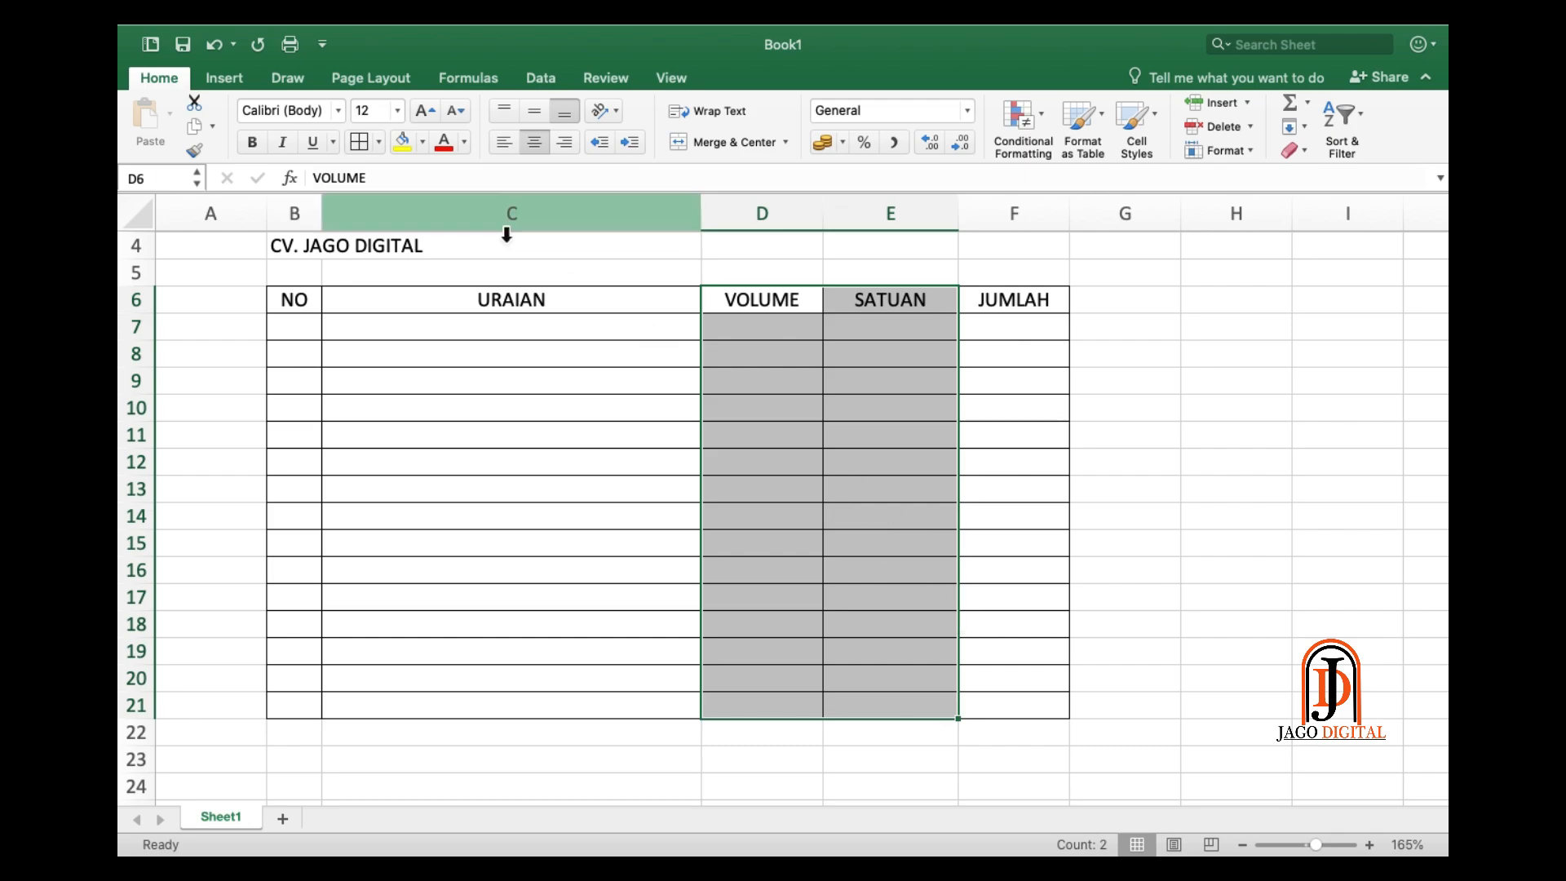
right_click(877, 408)
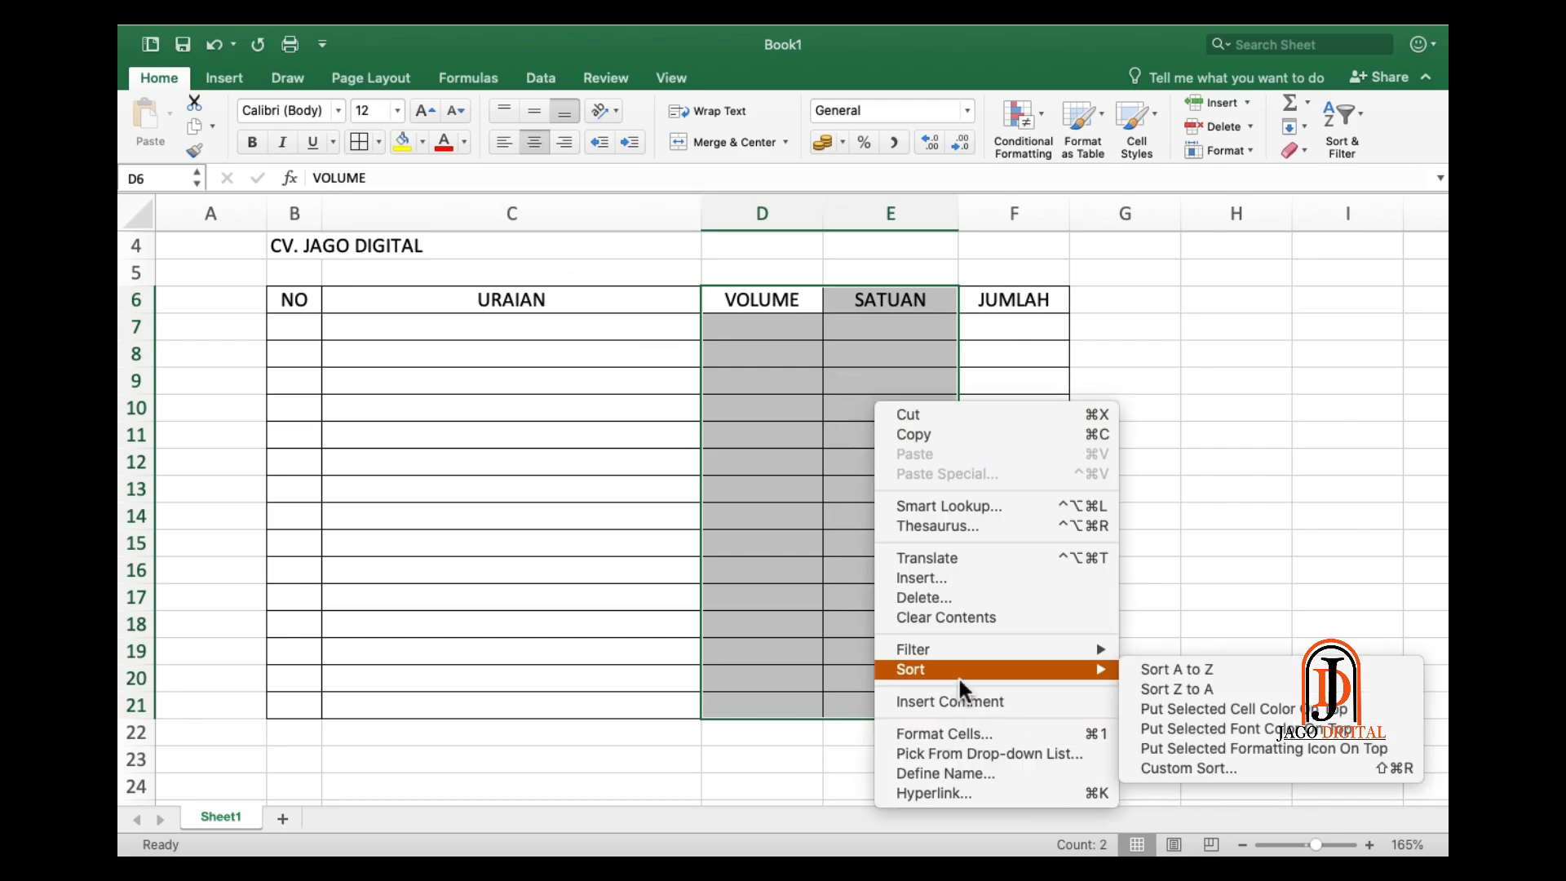
left_click(824, 538)
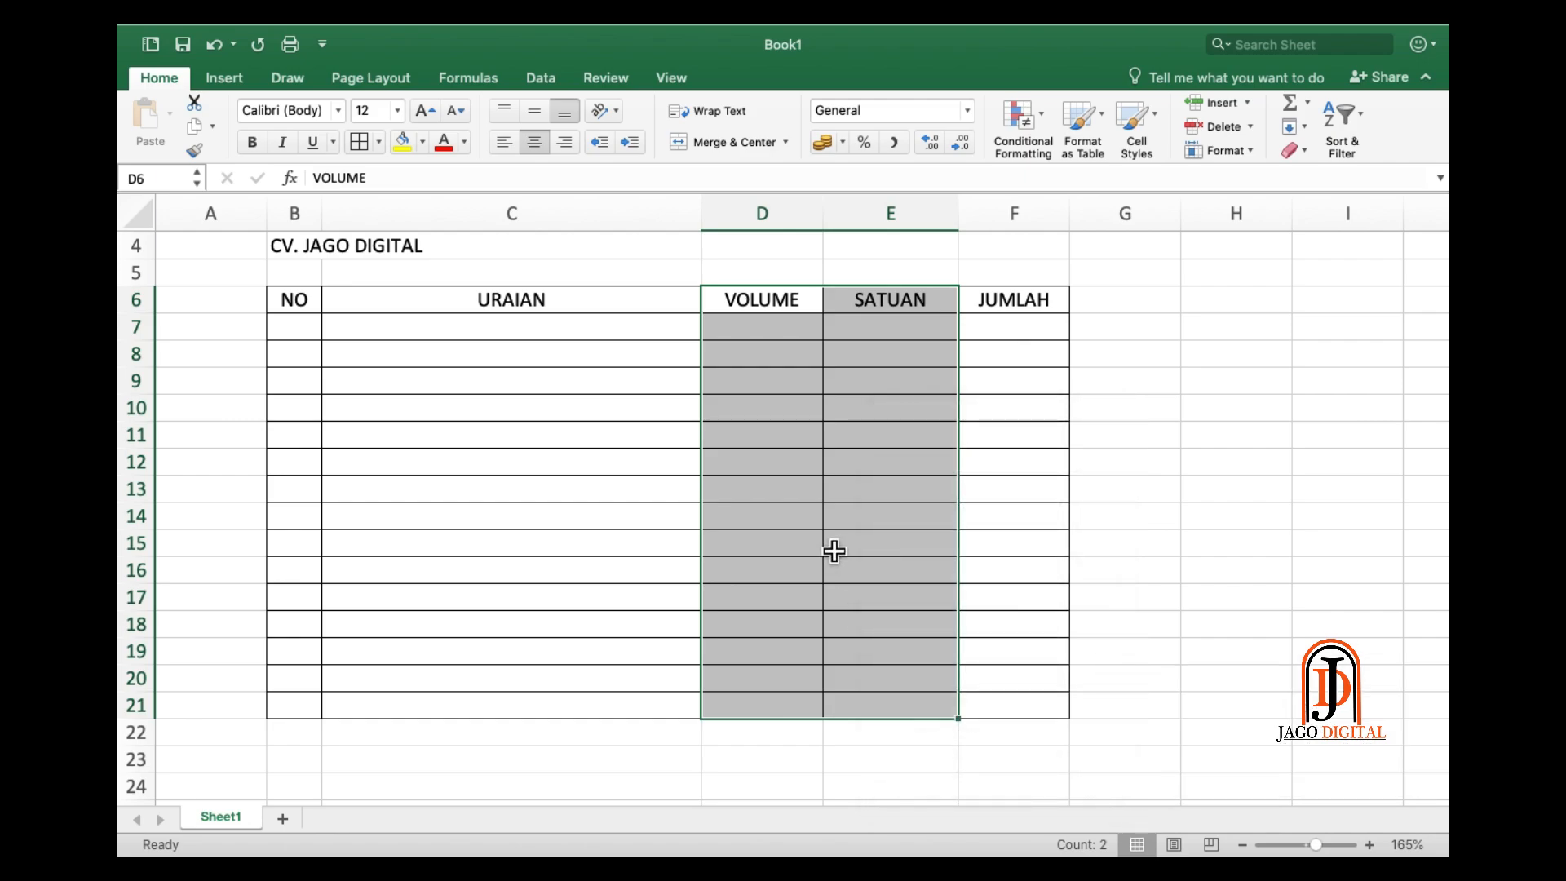
left_click(873, 444)
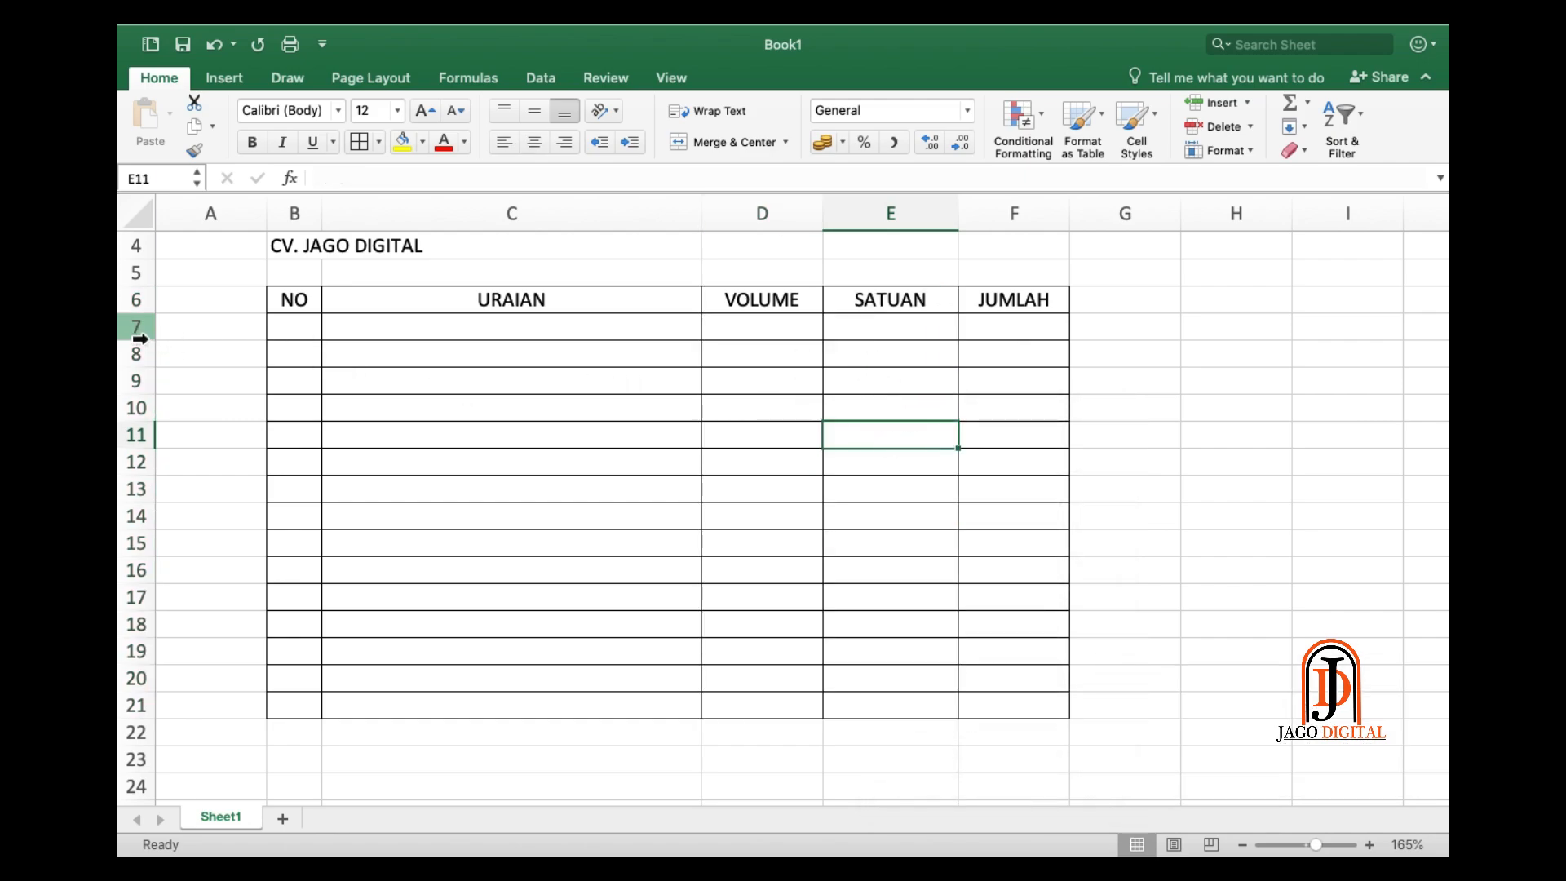
- Increase the height of header row 6 and middle-align the headers in B6:F6 vertically
left_click_drag(143, 315, 144, 327)
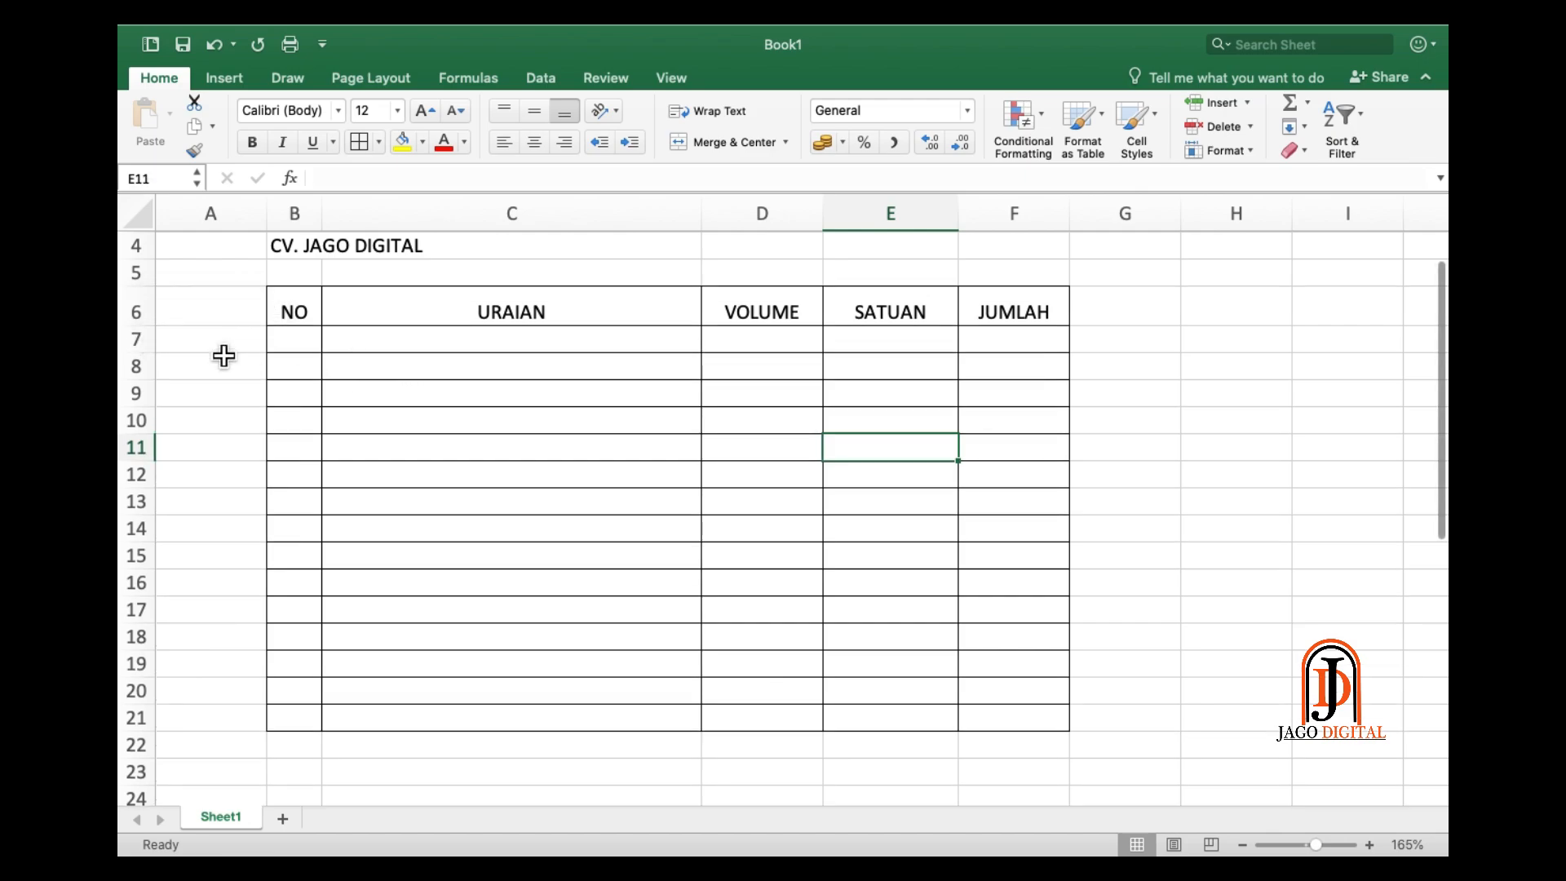
left_click_drag(294, 322, 1016, 318)
left_click(541, 111)
left_click(571, 366)
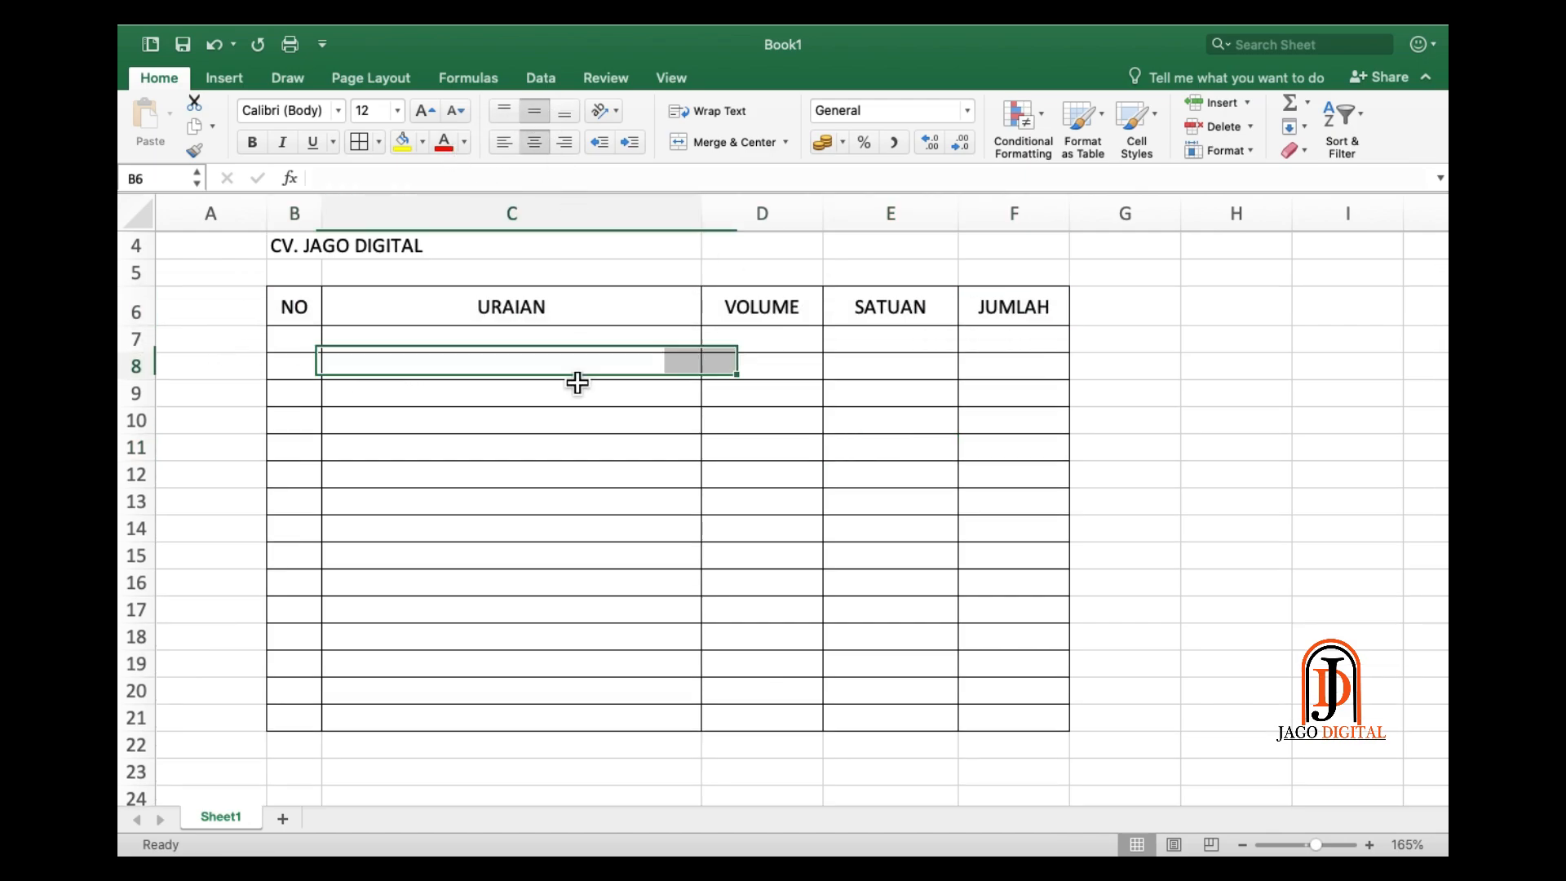
left_click(317, 343)
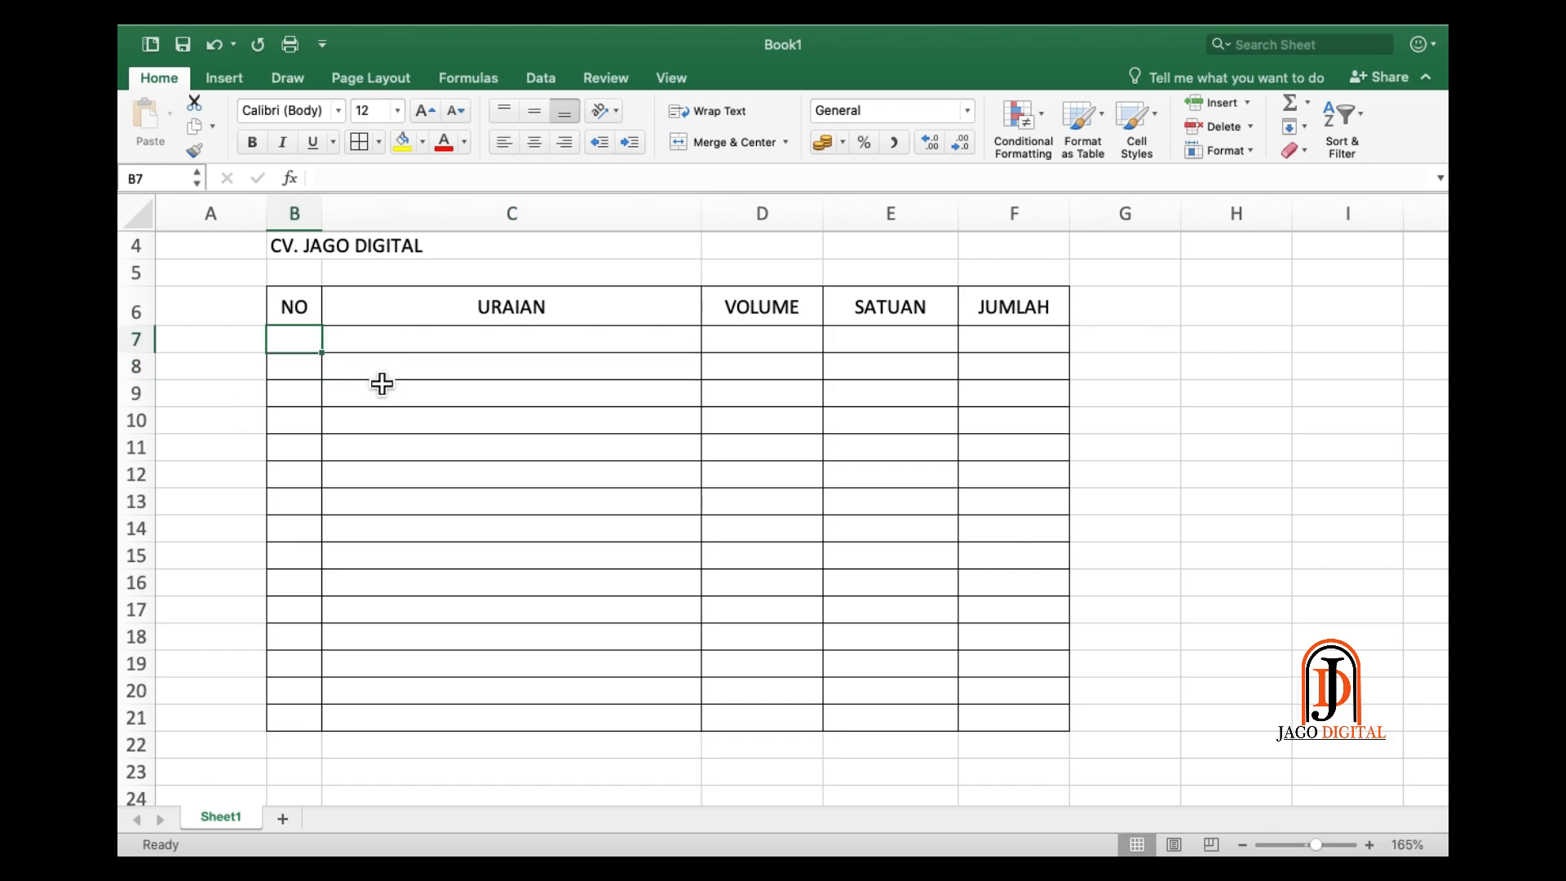
scroll(383, 383, "down", 1)
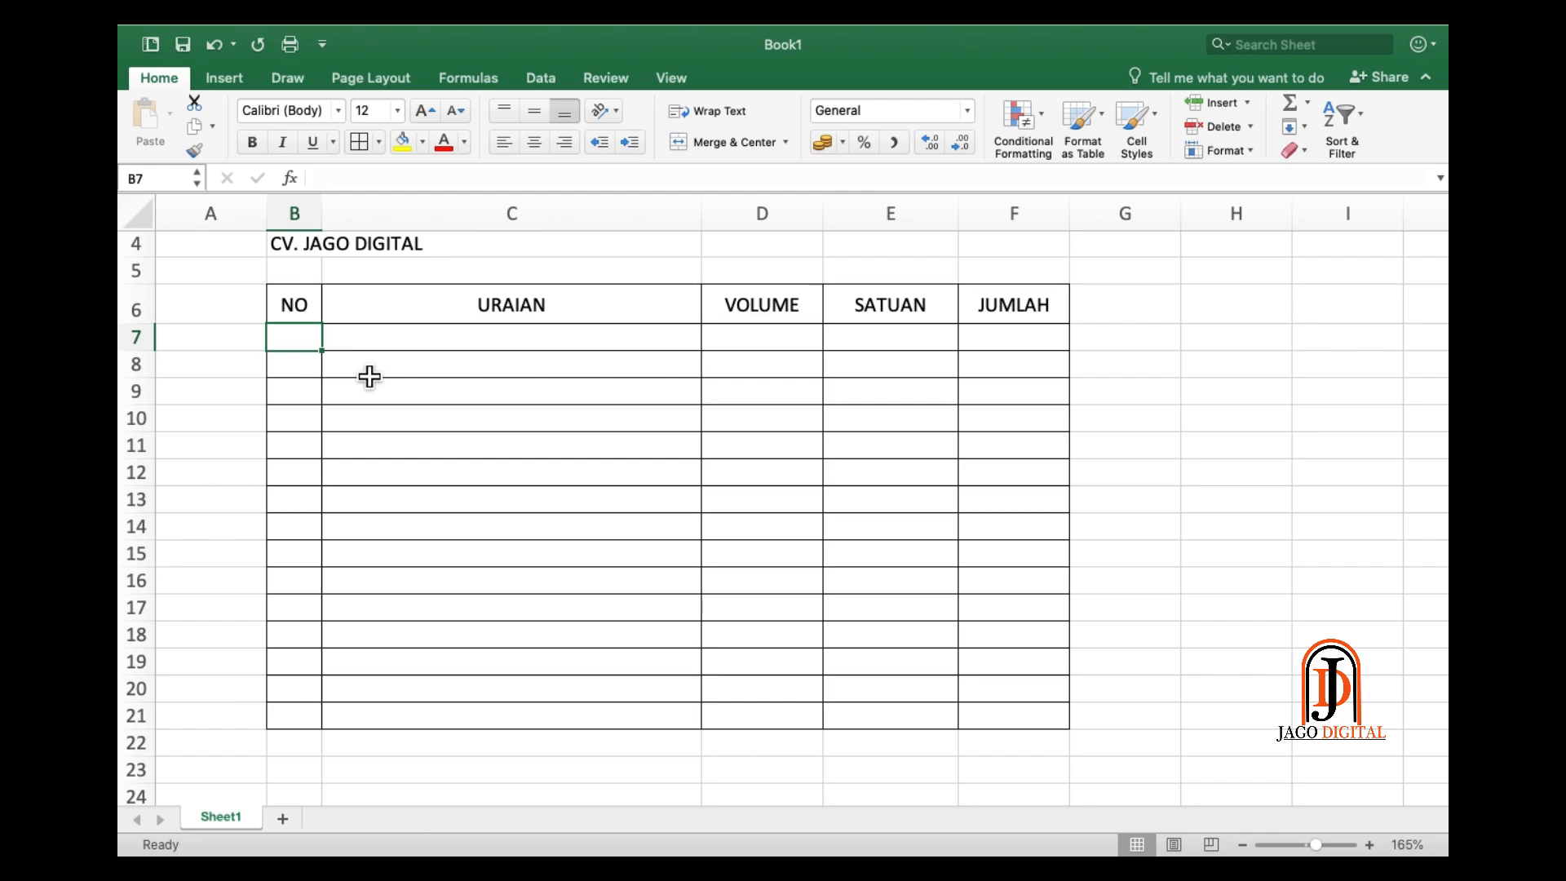
key("Down")
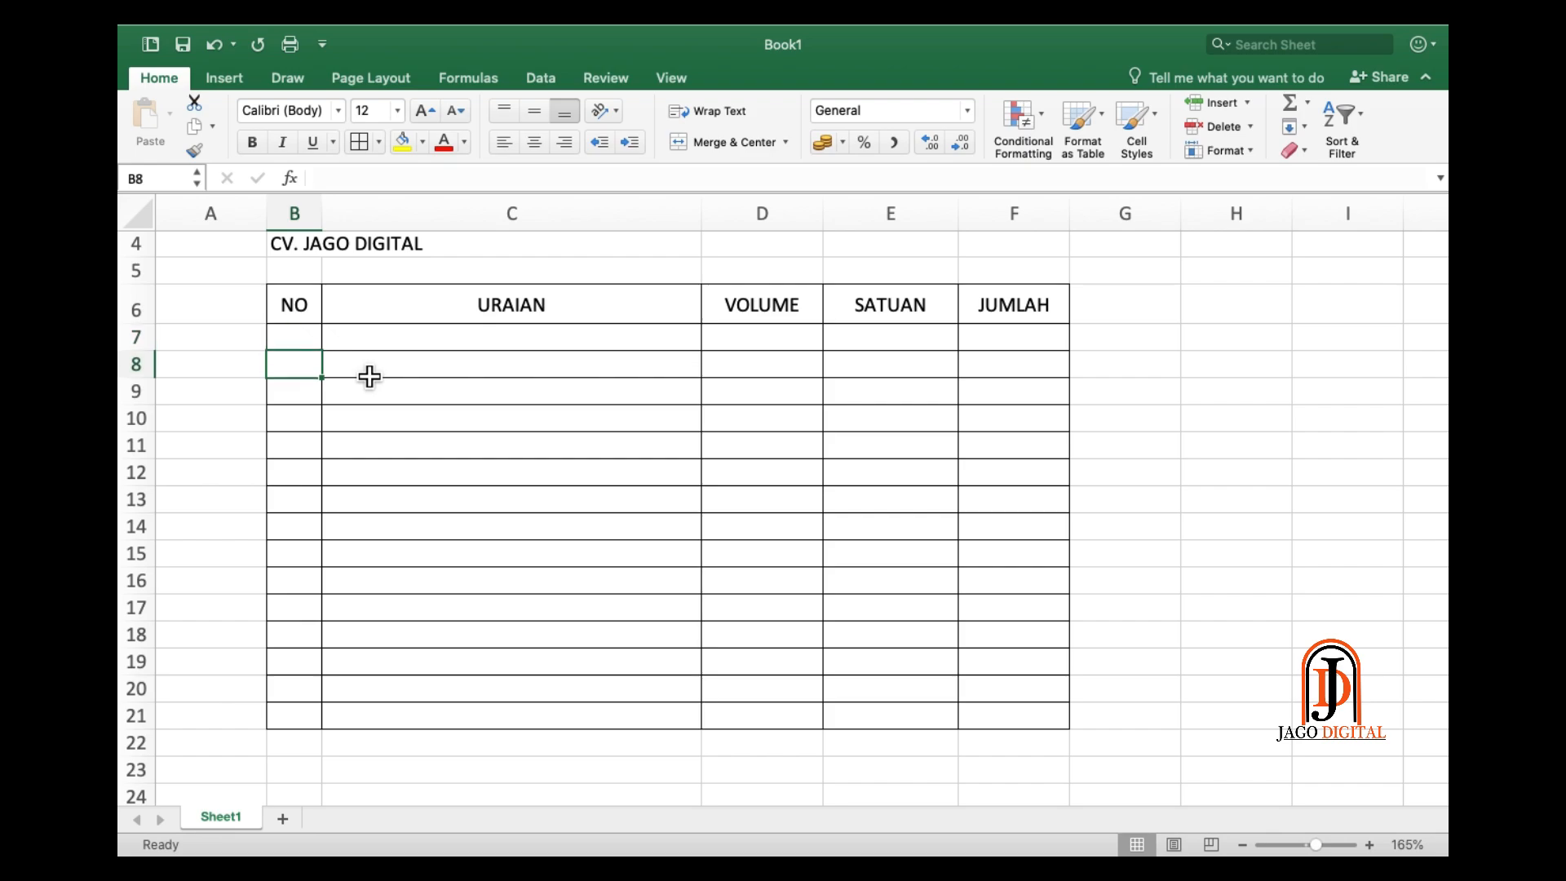
key("Up")
key("Up")
key("Down")
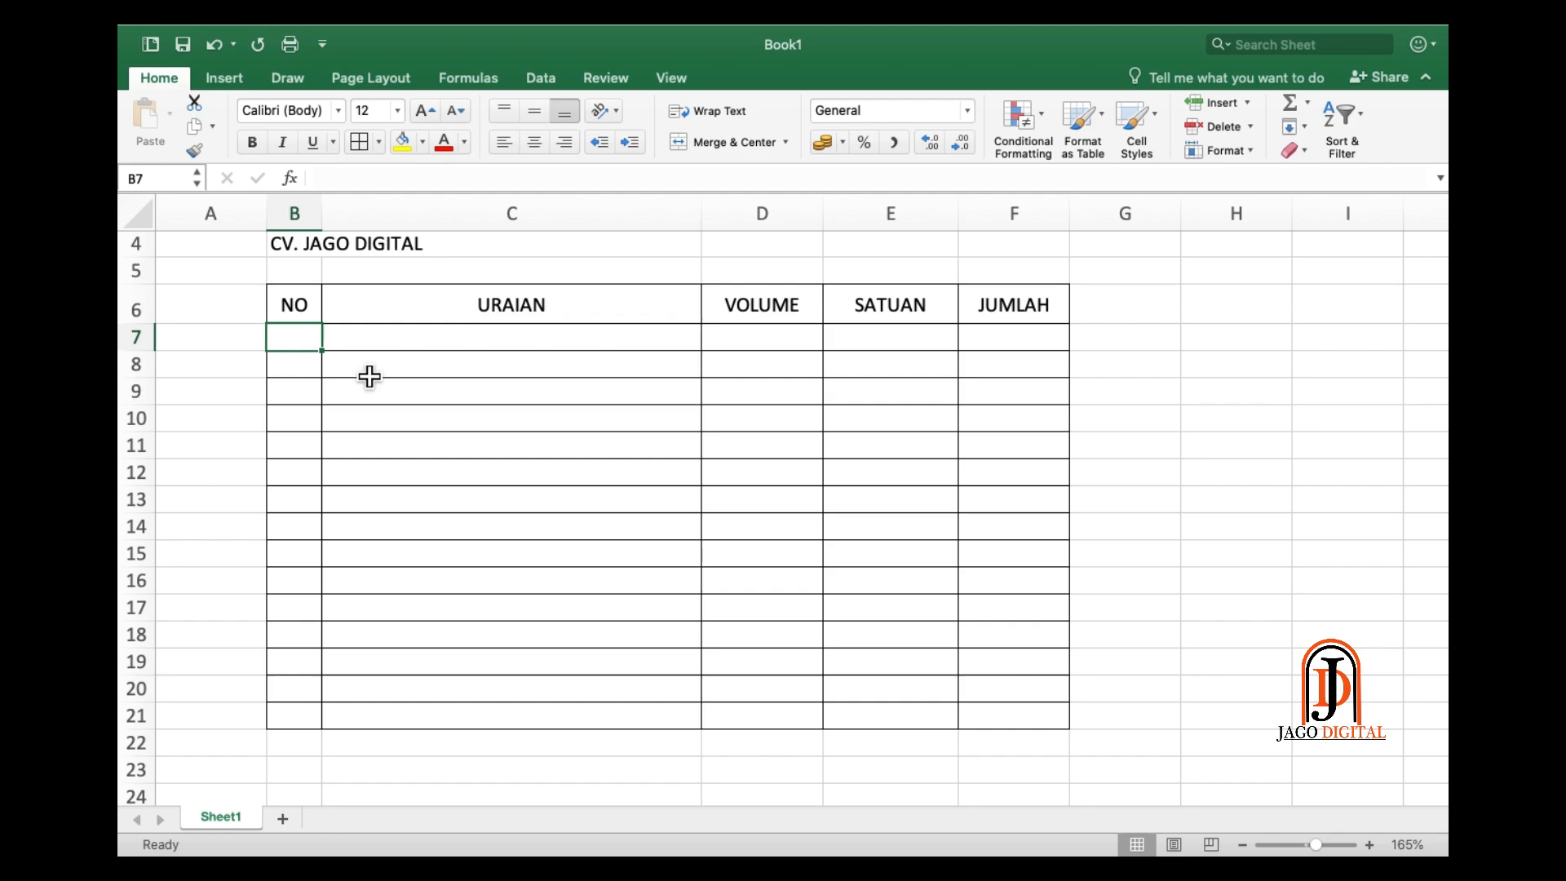
key("Up")
key("Up")
key("Up")
key("Up")
key("Up")
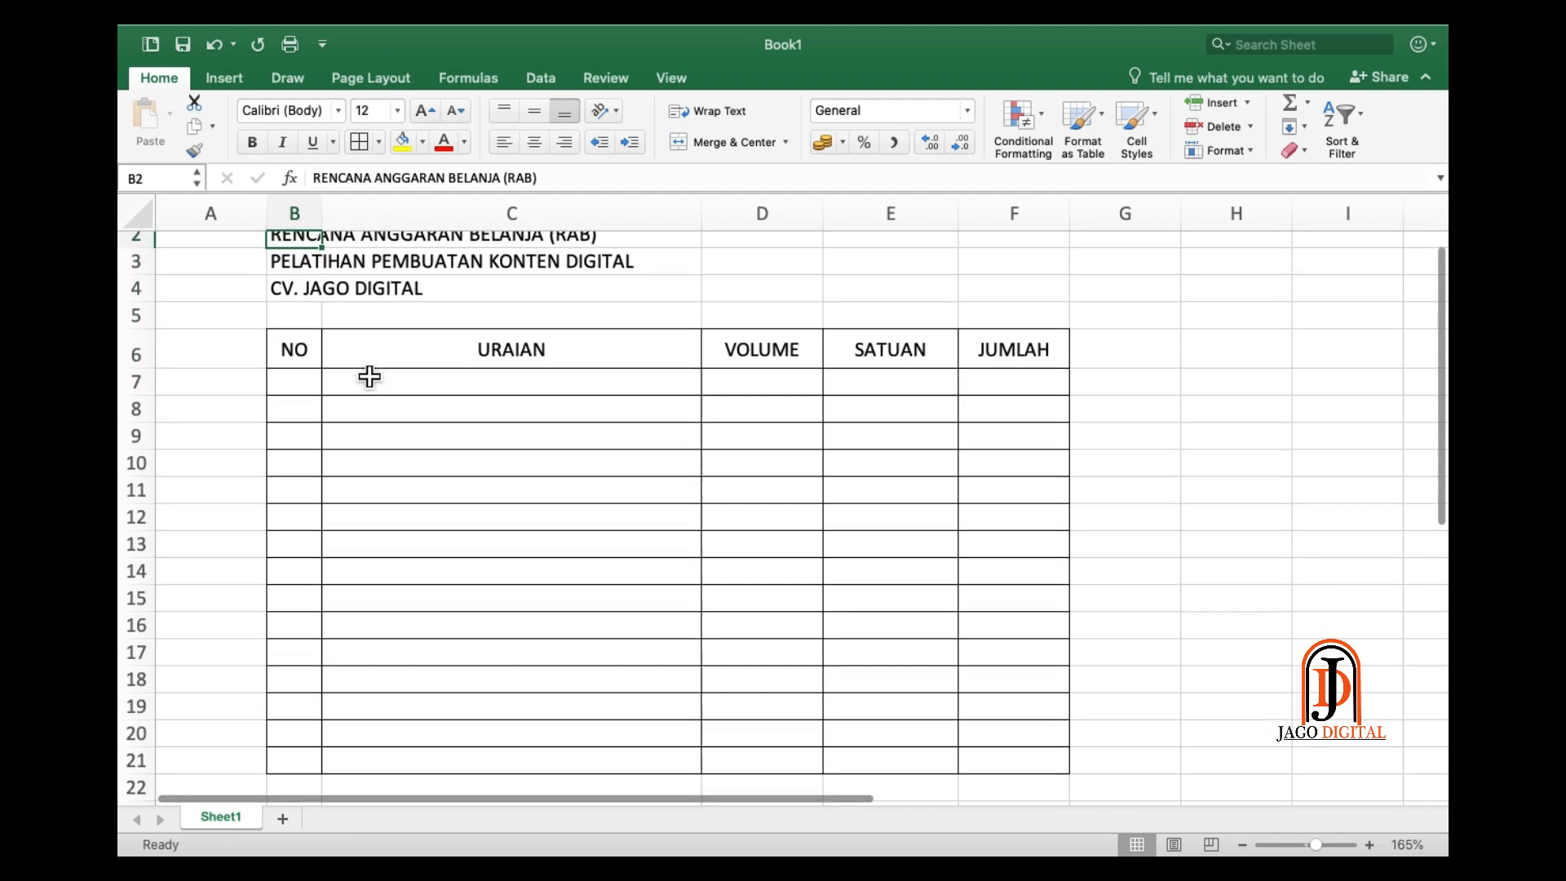
key("Up")
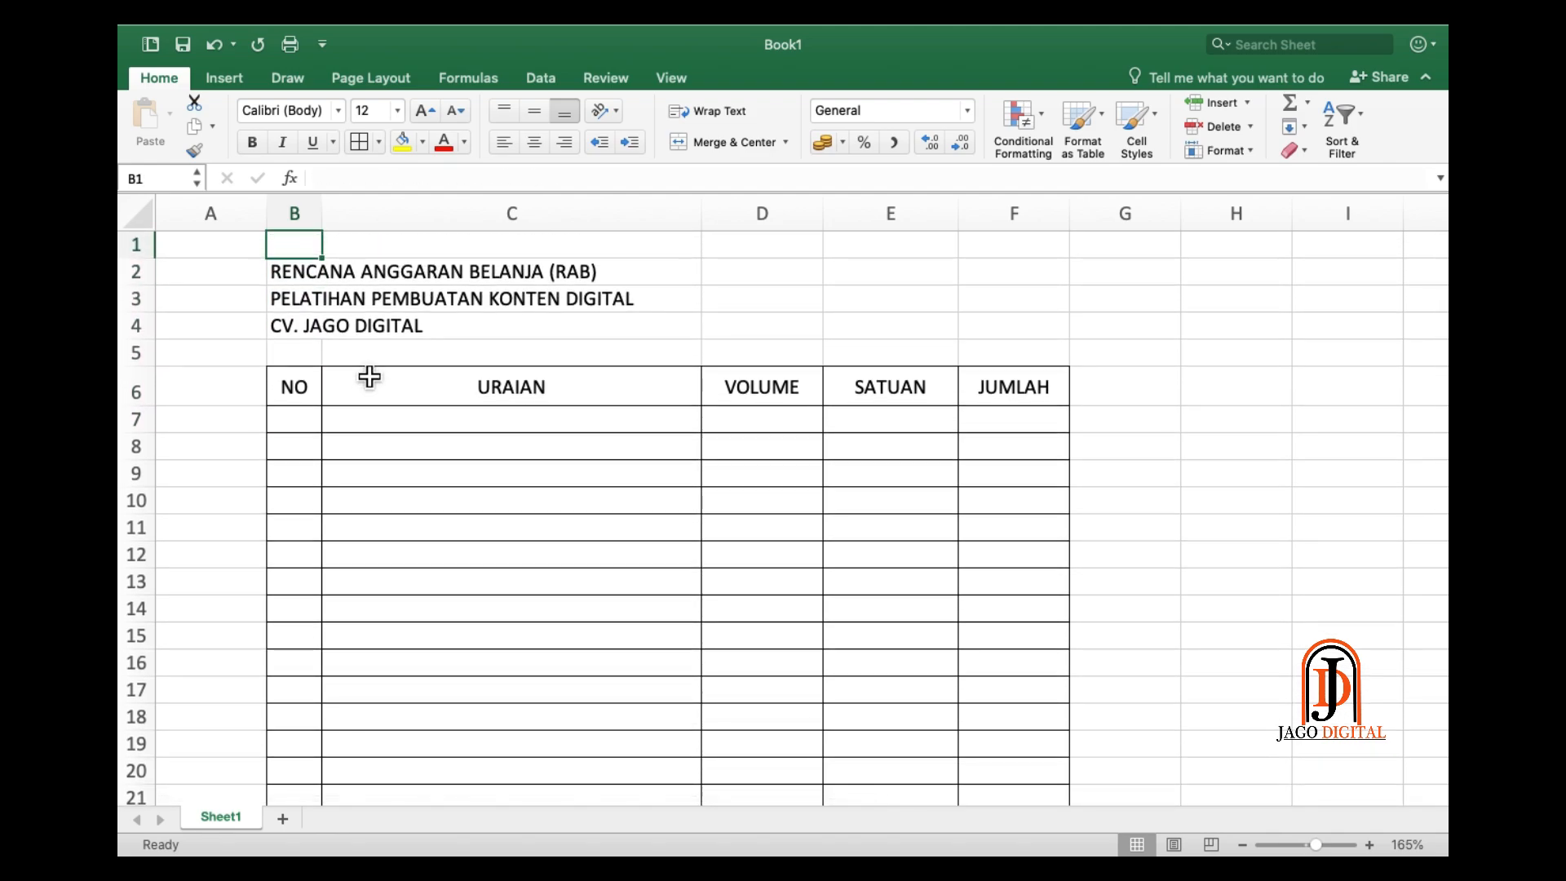
key("Down")
key("Down")
key("Down")
key("Down")
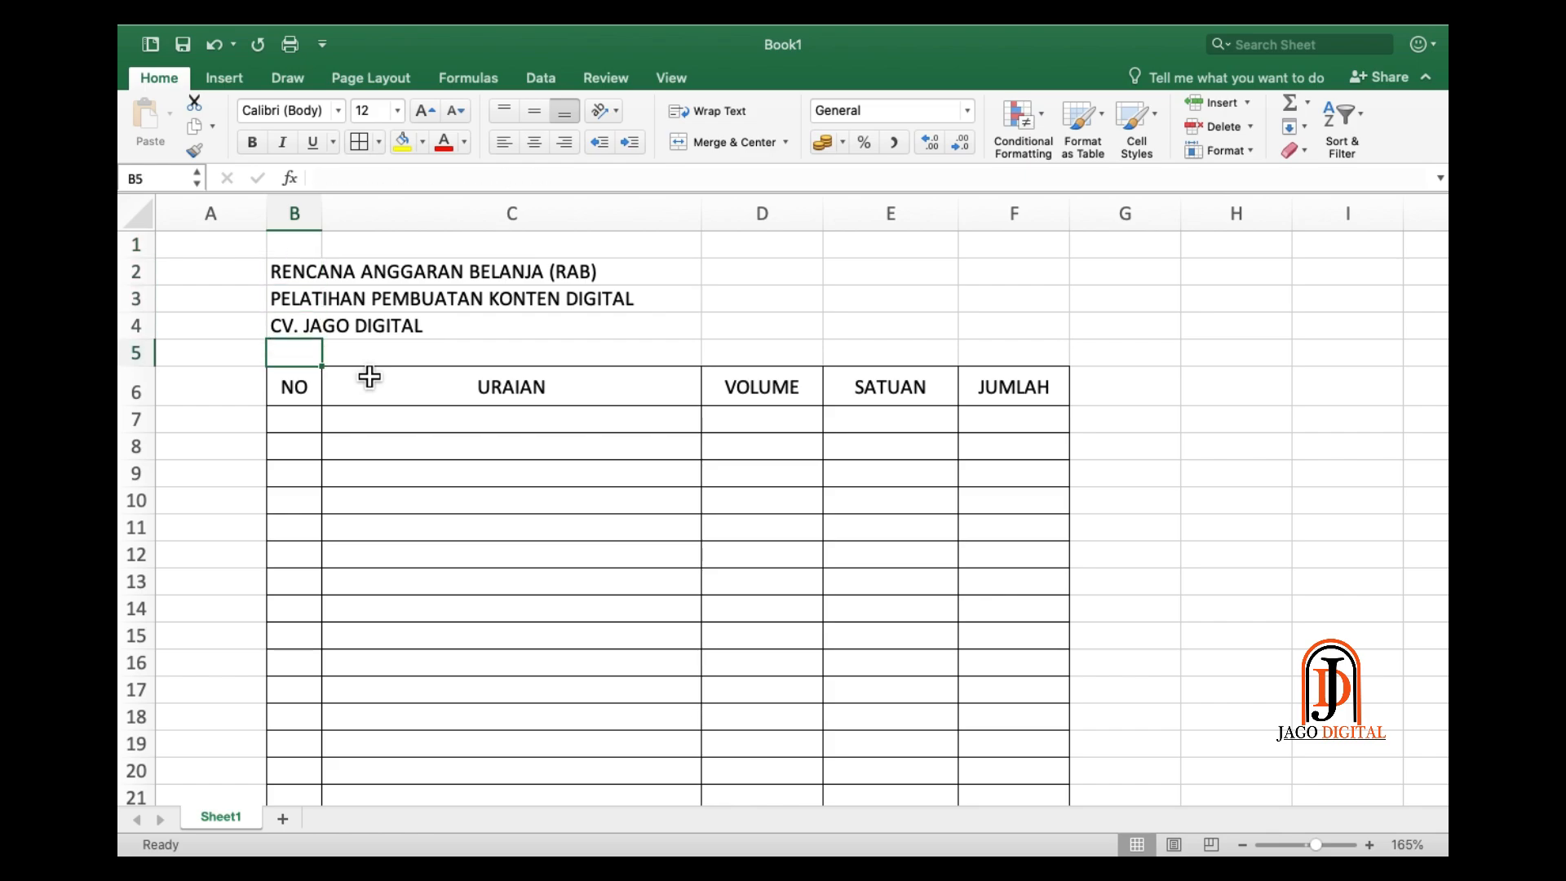
key("Down")
key("Down")
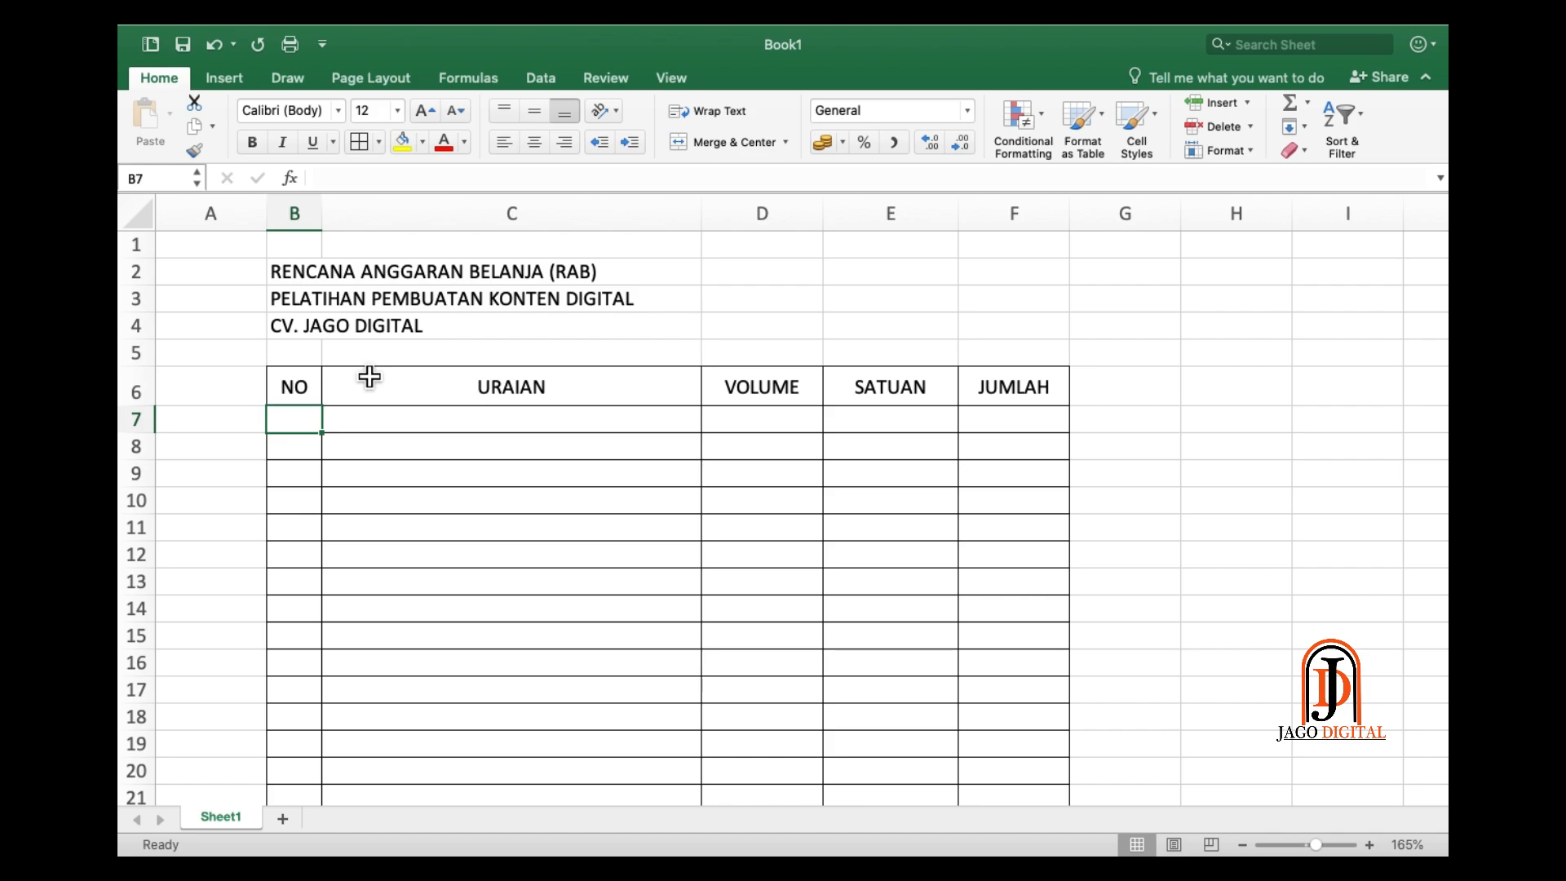
- Enter the section letter A in cell B7 and the section title Kesekriatan in cell C7
type("A")
key("Tab")
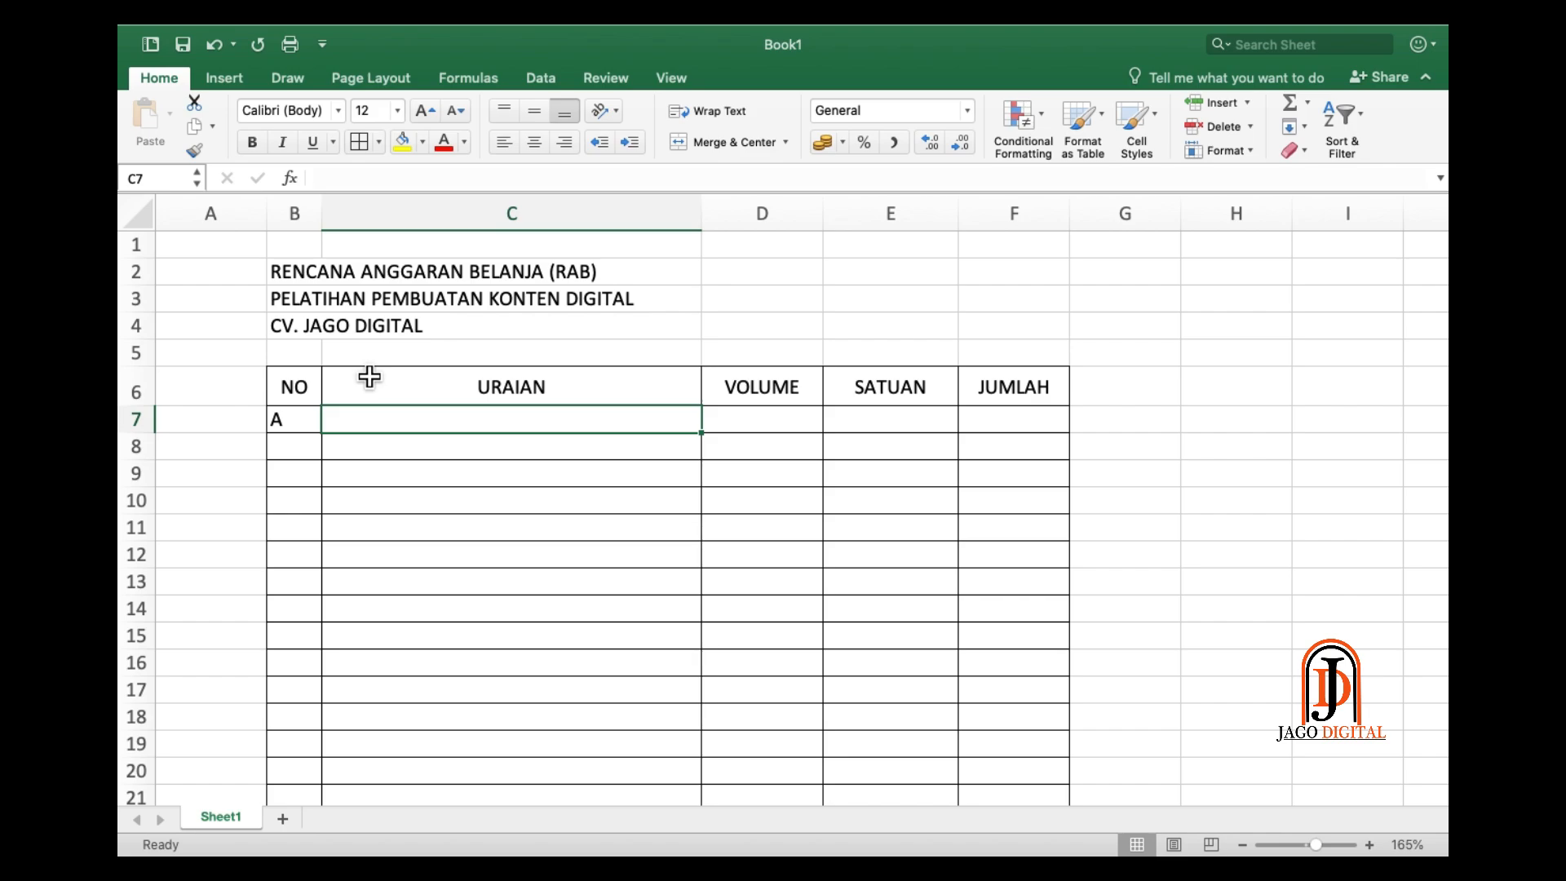
type("Kes")
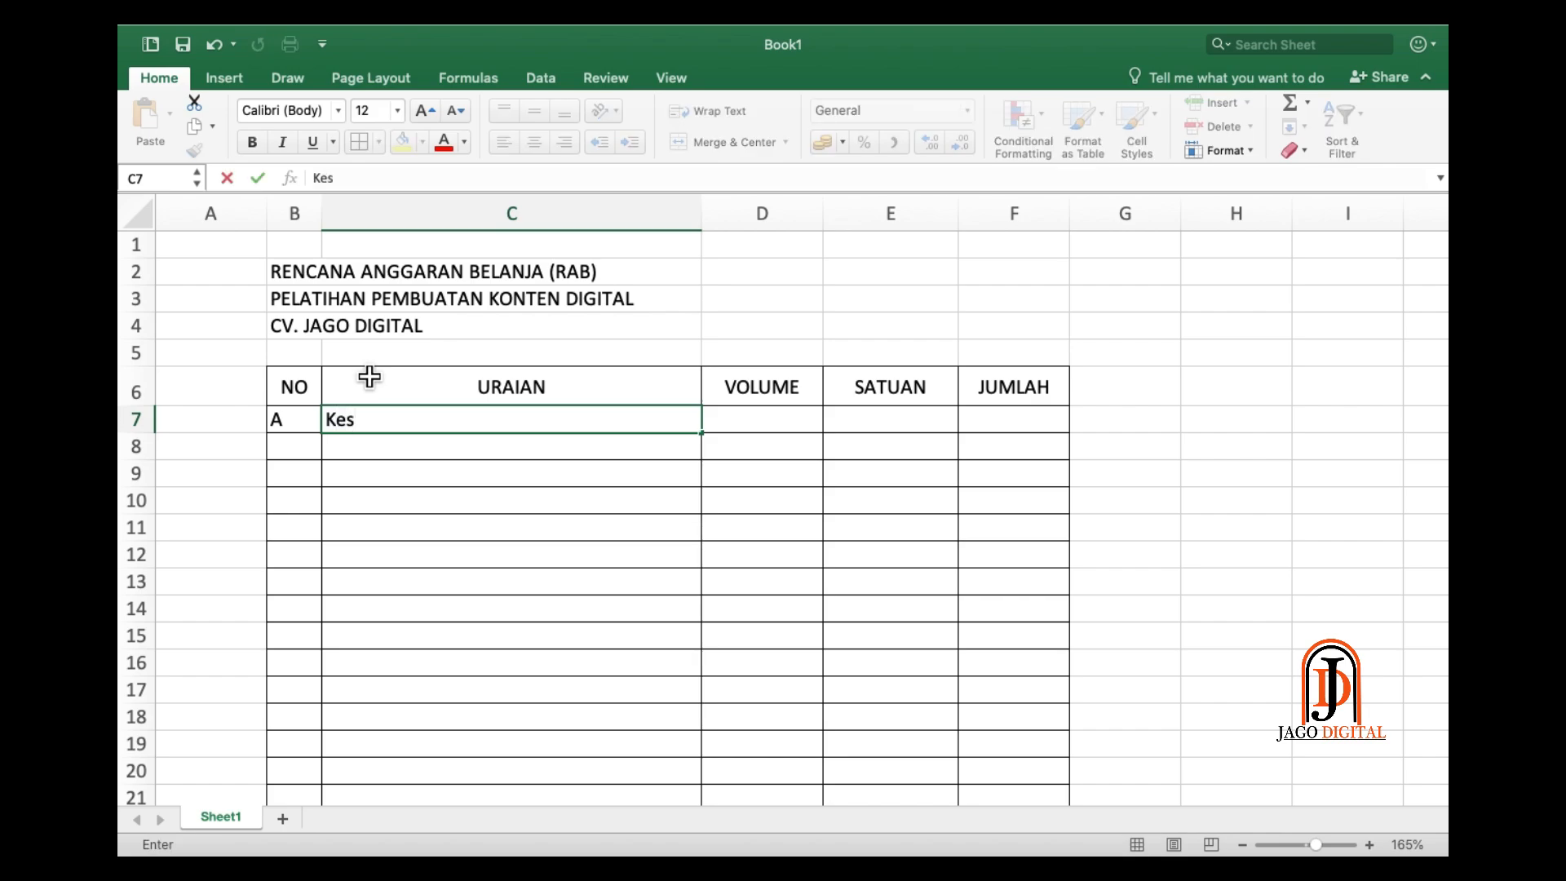
type("ekriatab")
key("BackSpace")
type("n")
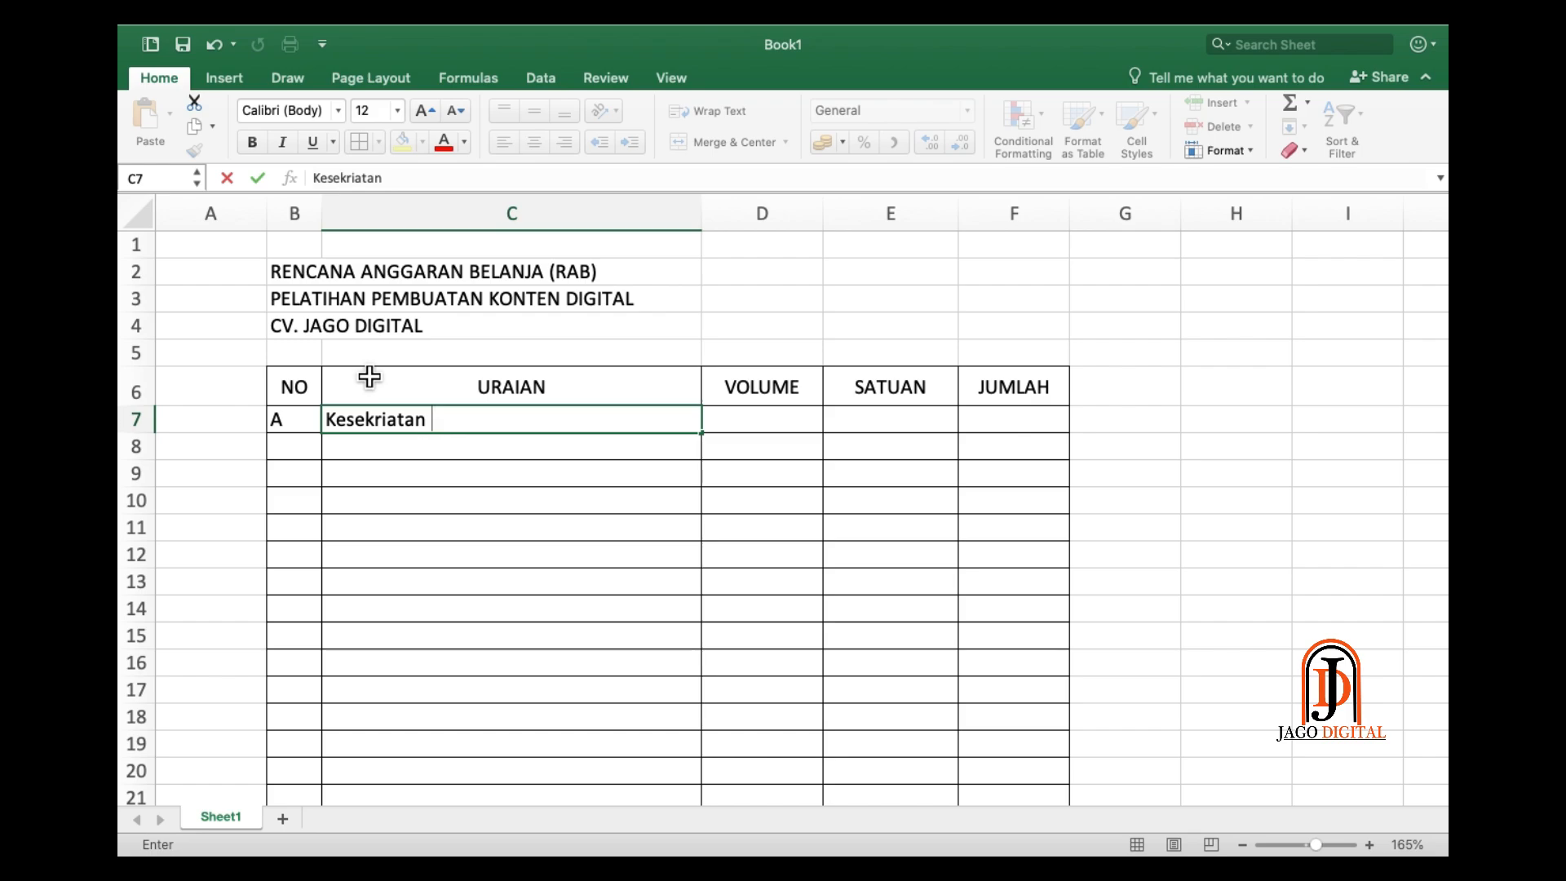
key("Return")
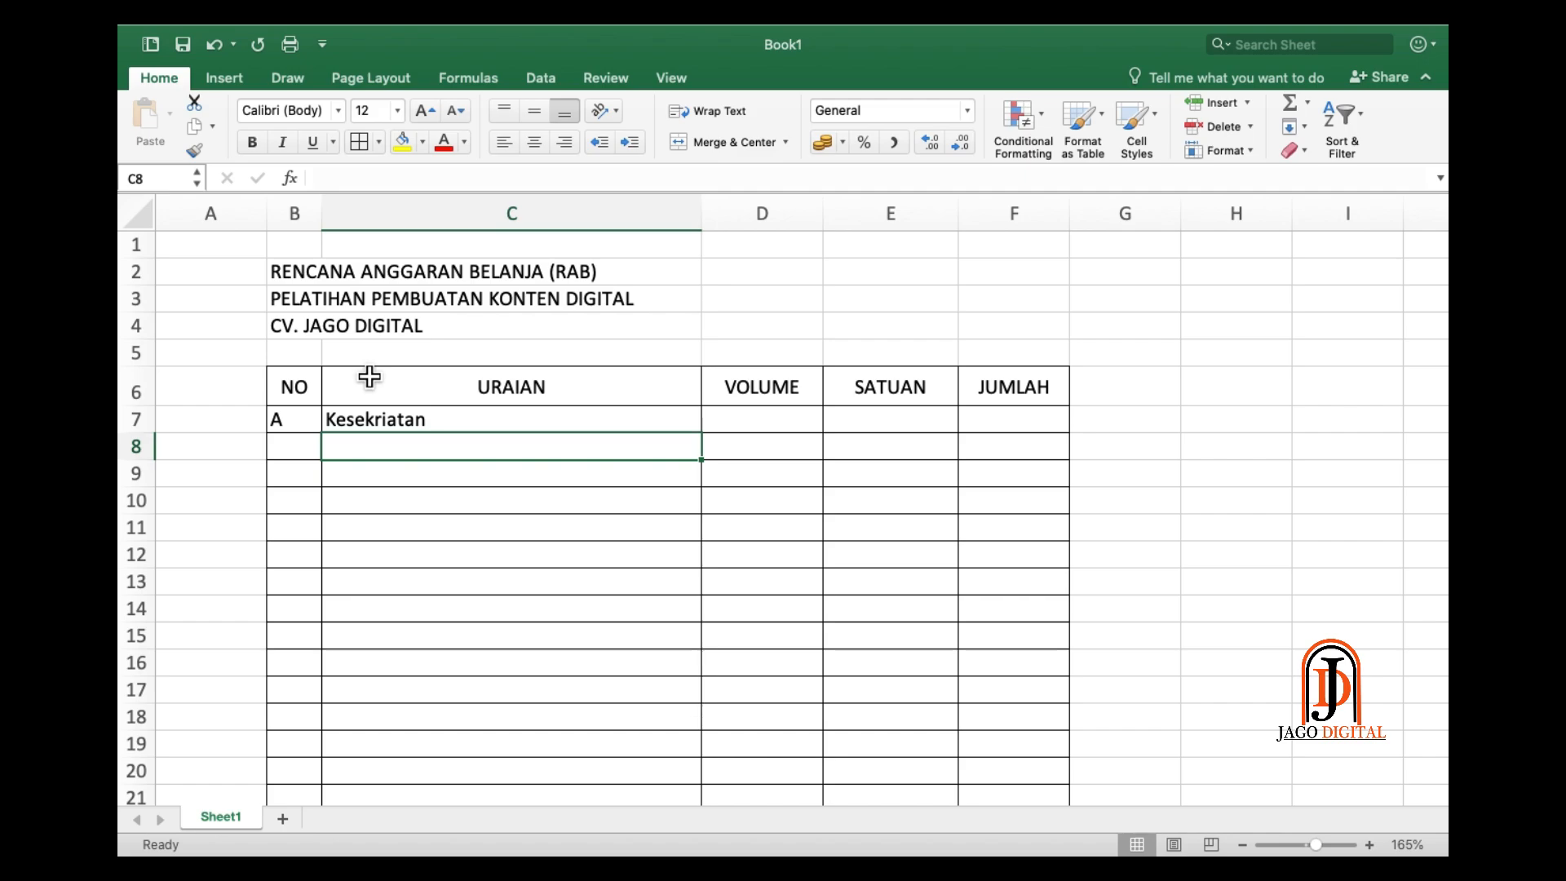
key("Up")
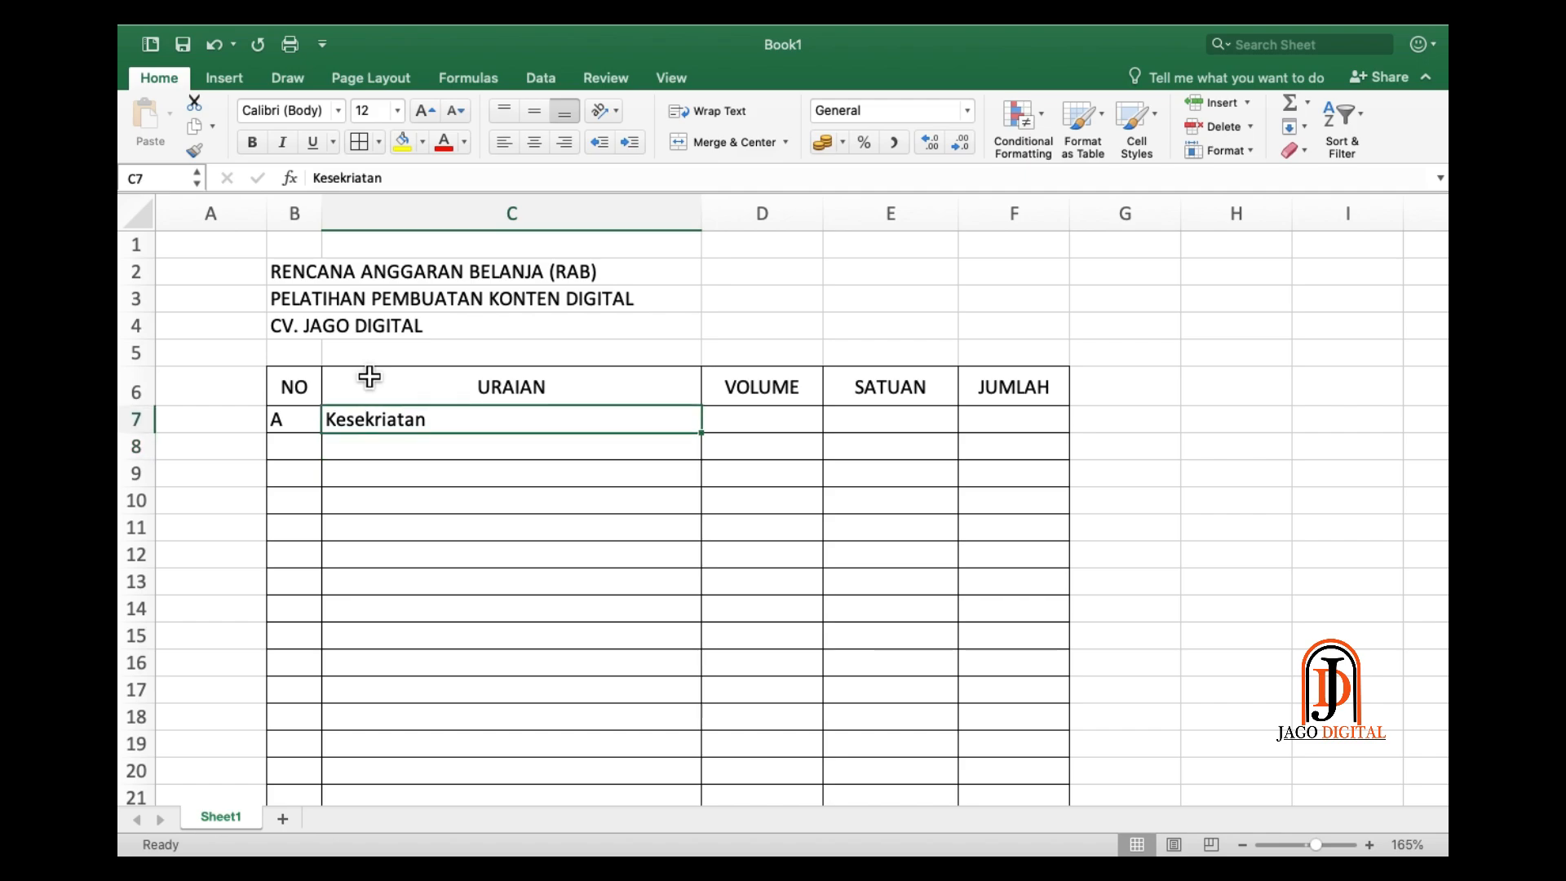
- Enter item number 1 in cell B8 and the description Kertas F4 in cell C8
key("Down")
key("Left")
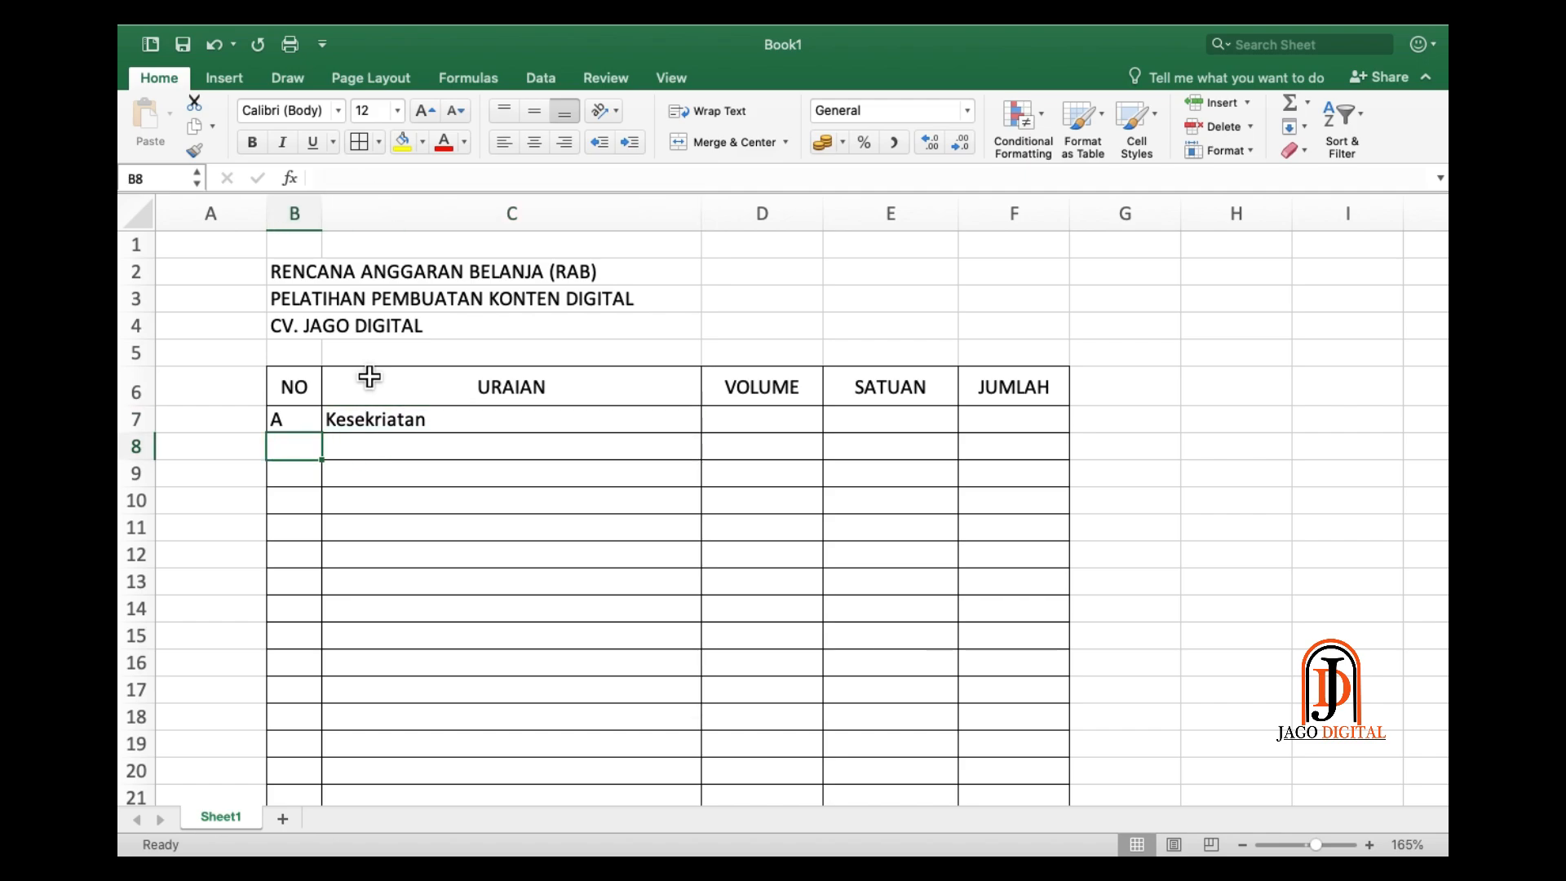
type("1")
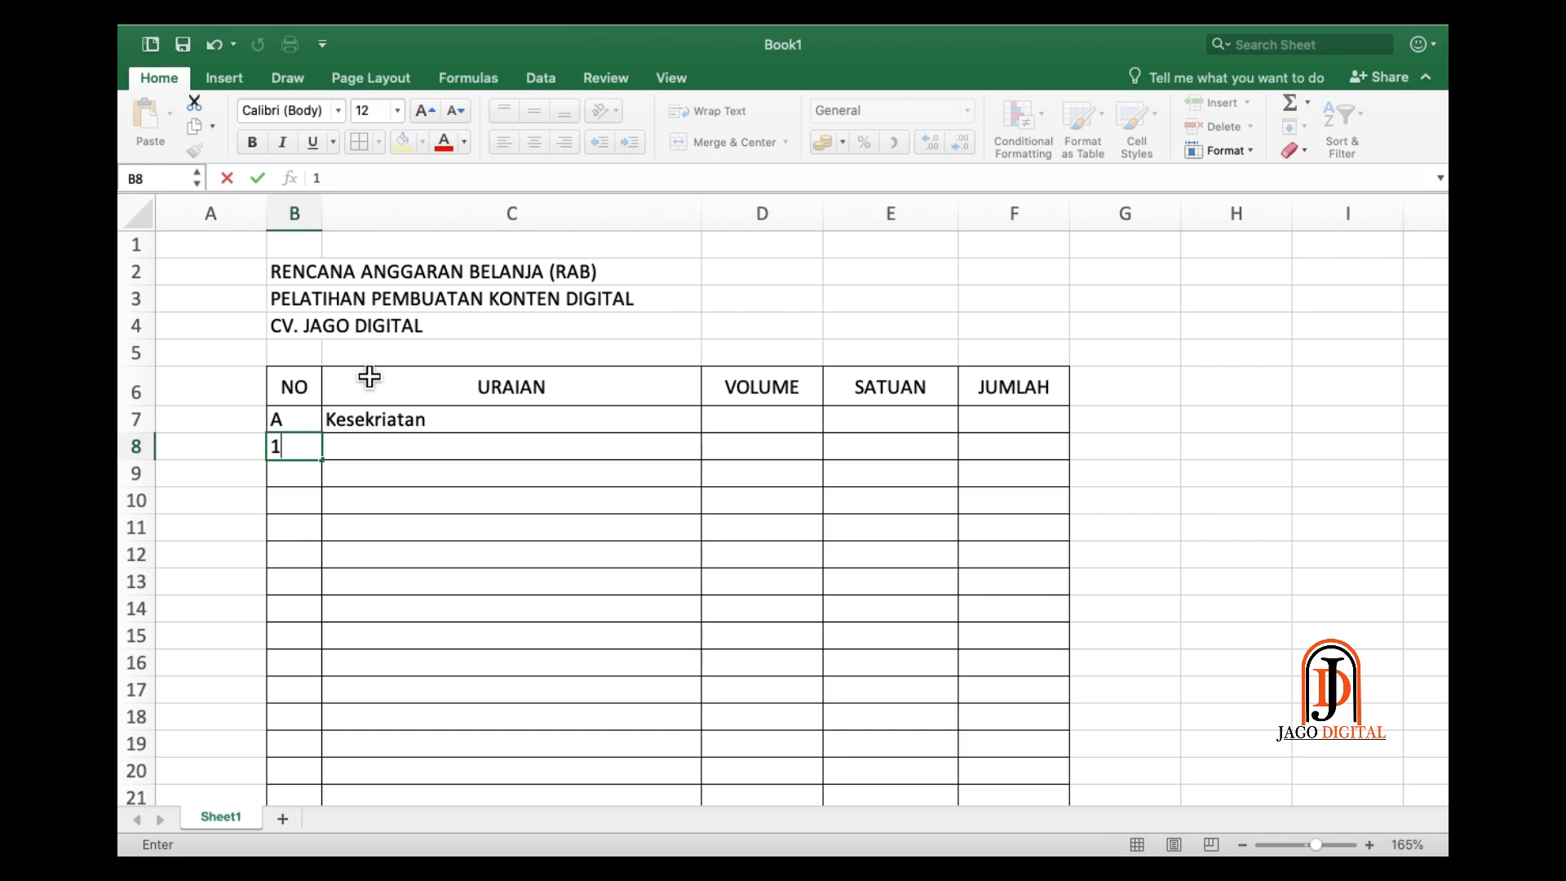
key("Tab")
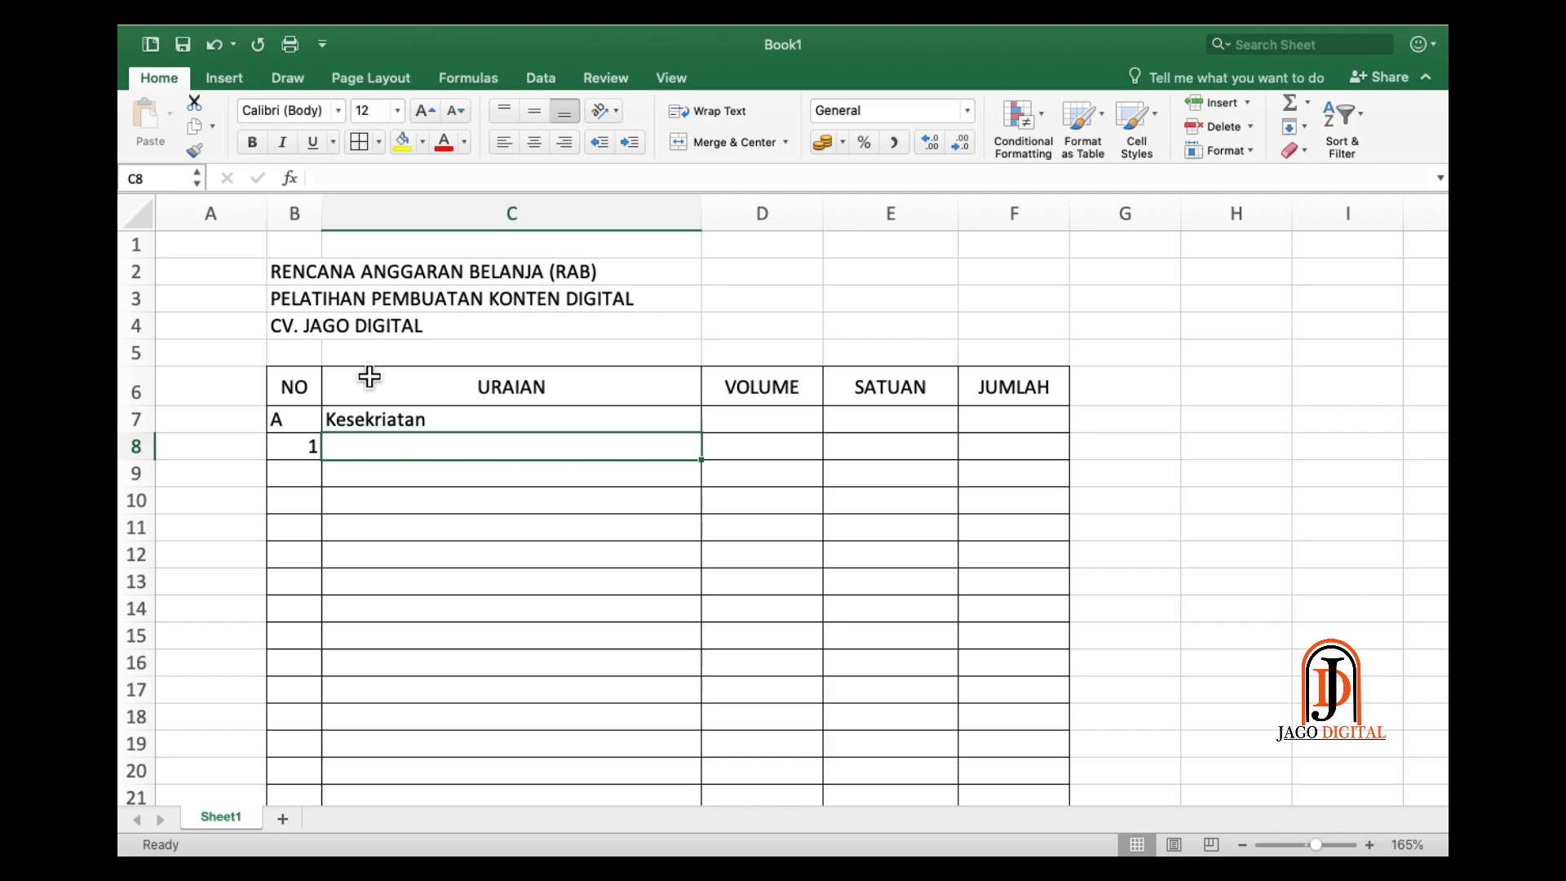
type("Kertas")
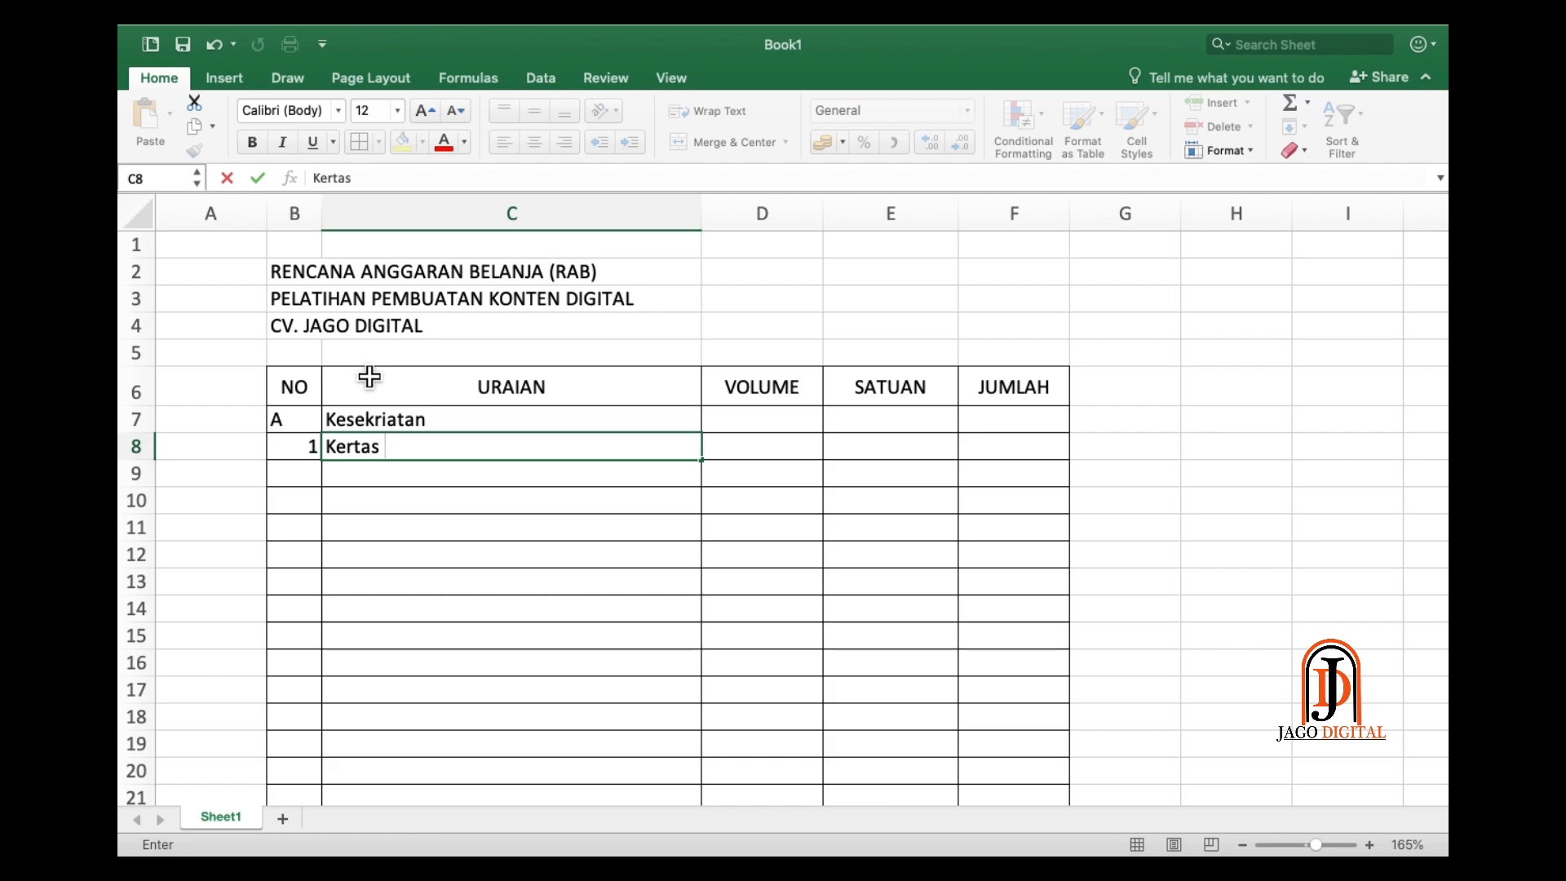
type("F4")
key("Tab")
- Enter the volume 1 in cell D8 and the unit reem in cell E8
type("1")
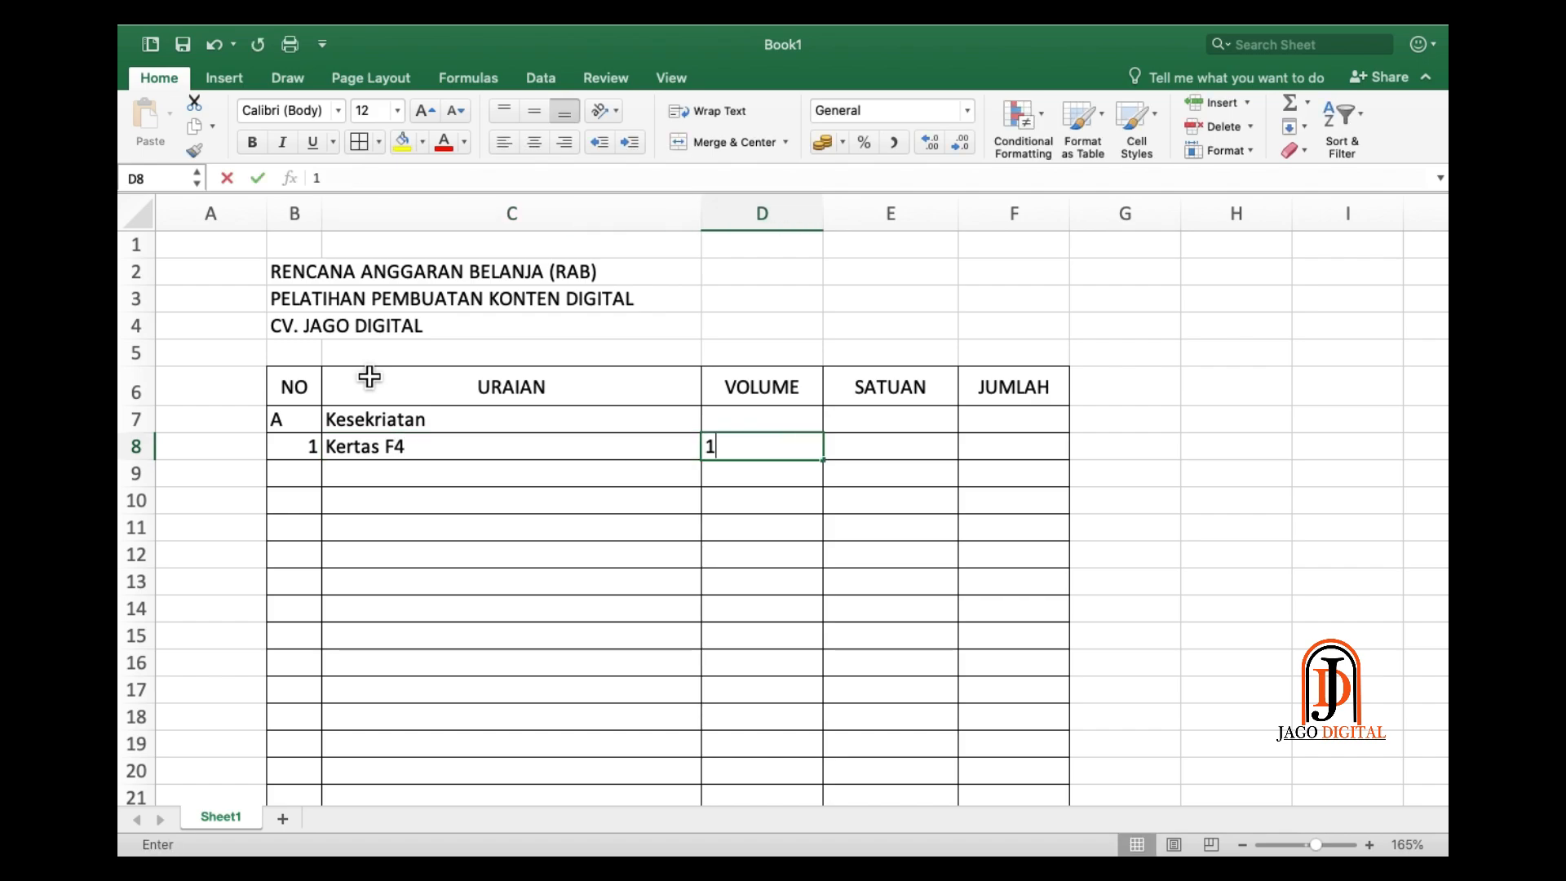
key("Tab")
type("reem")
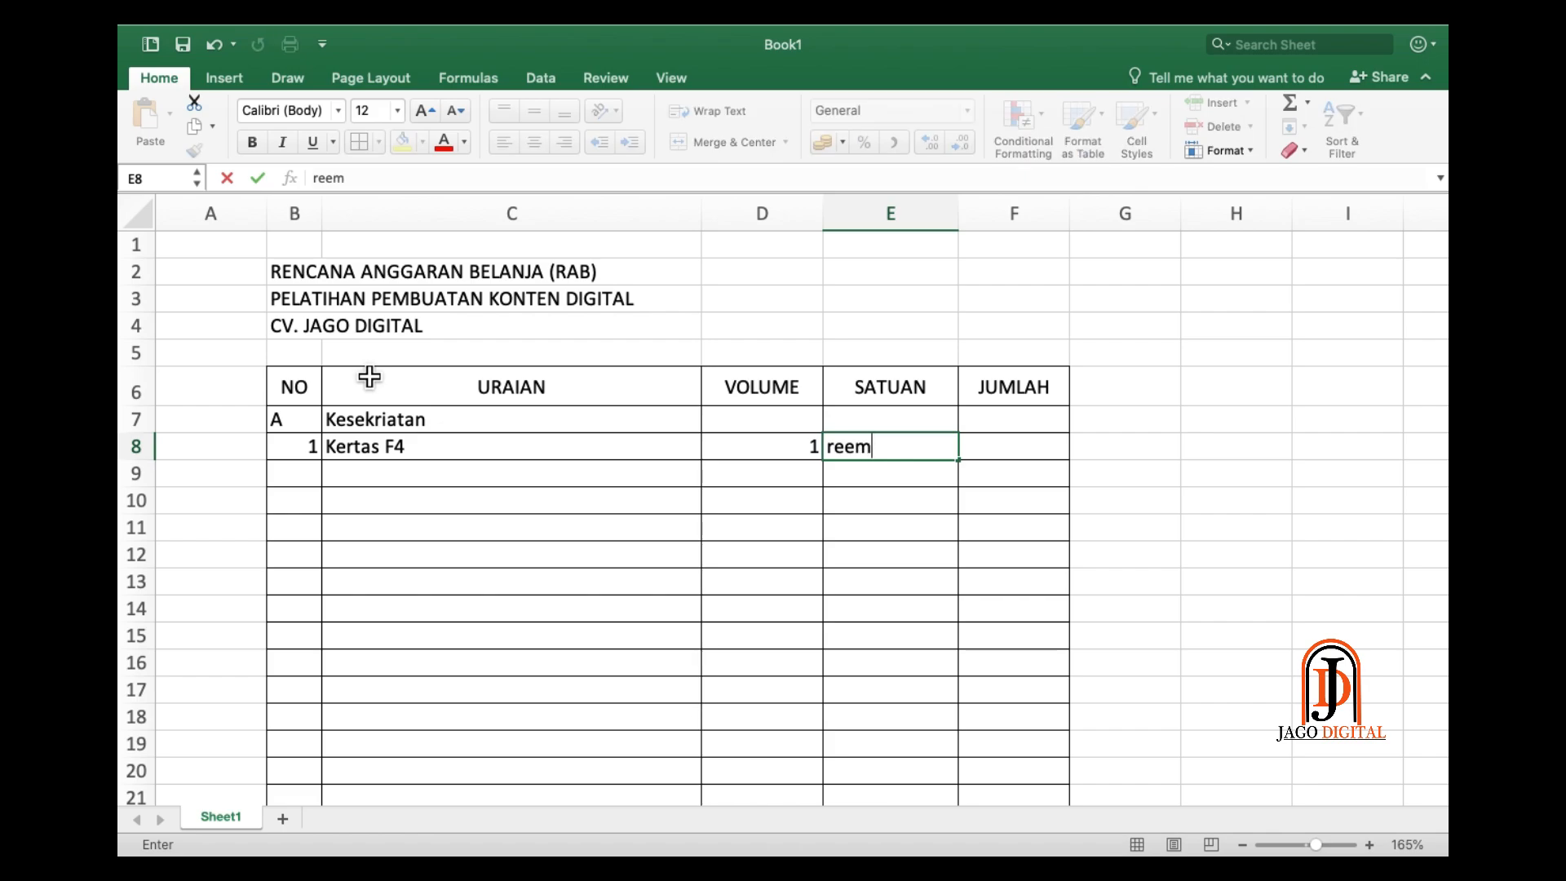
key("Tab")
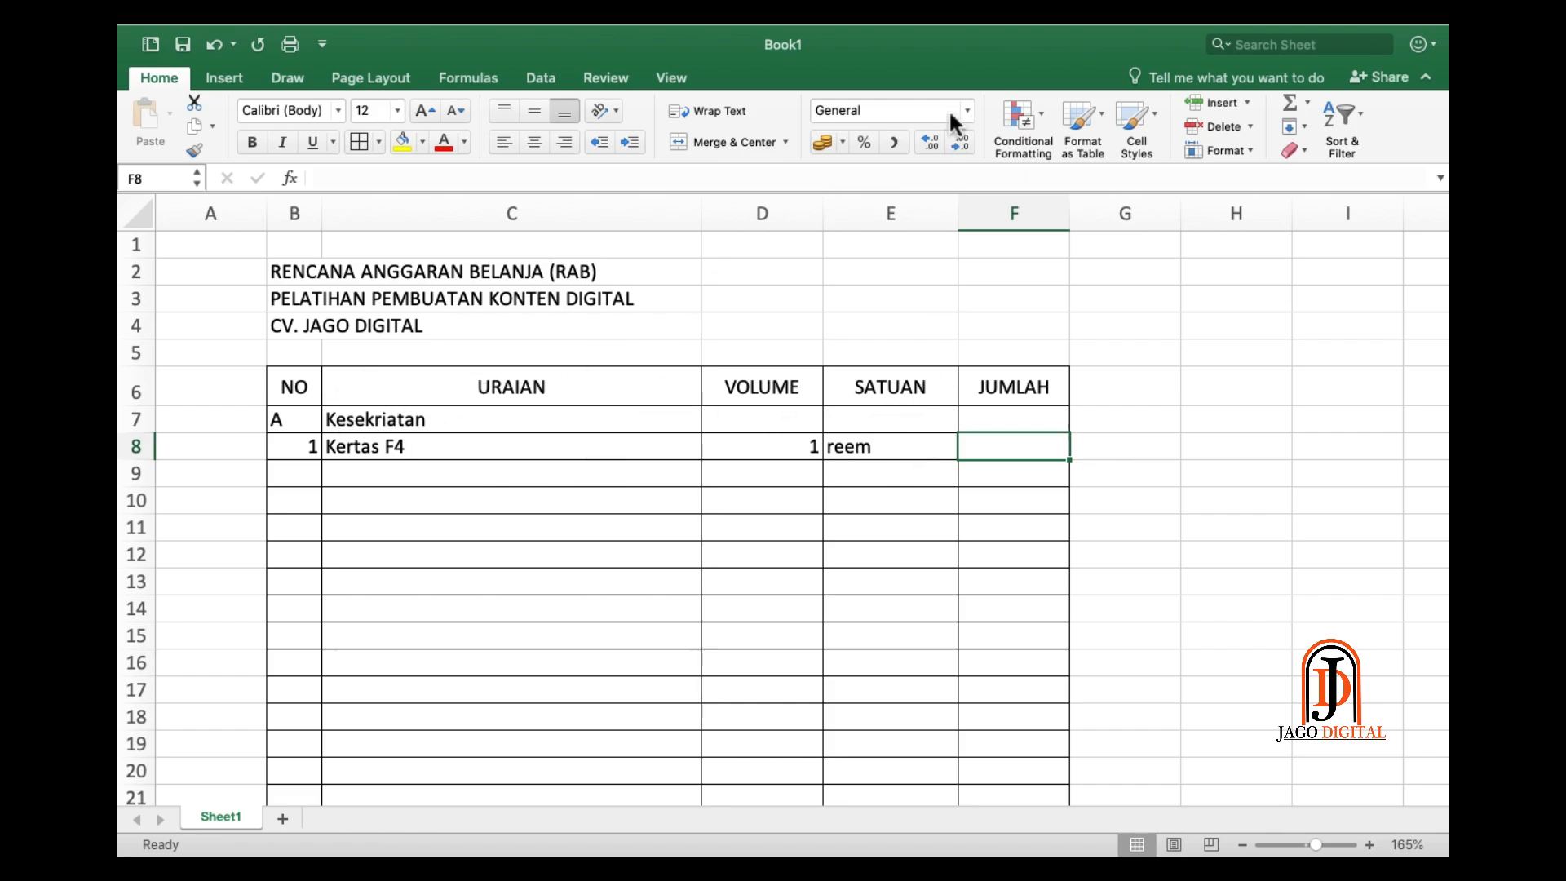
- Insert a blank column between the VOLUME and SATUAN columns
right_click(934, 219)
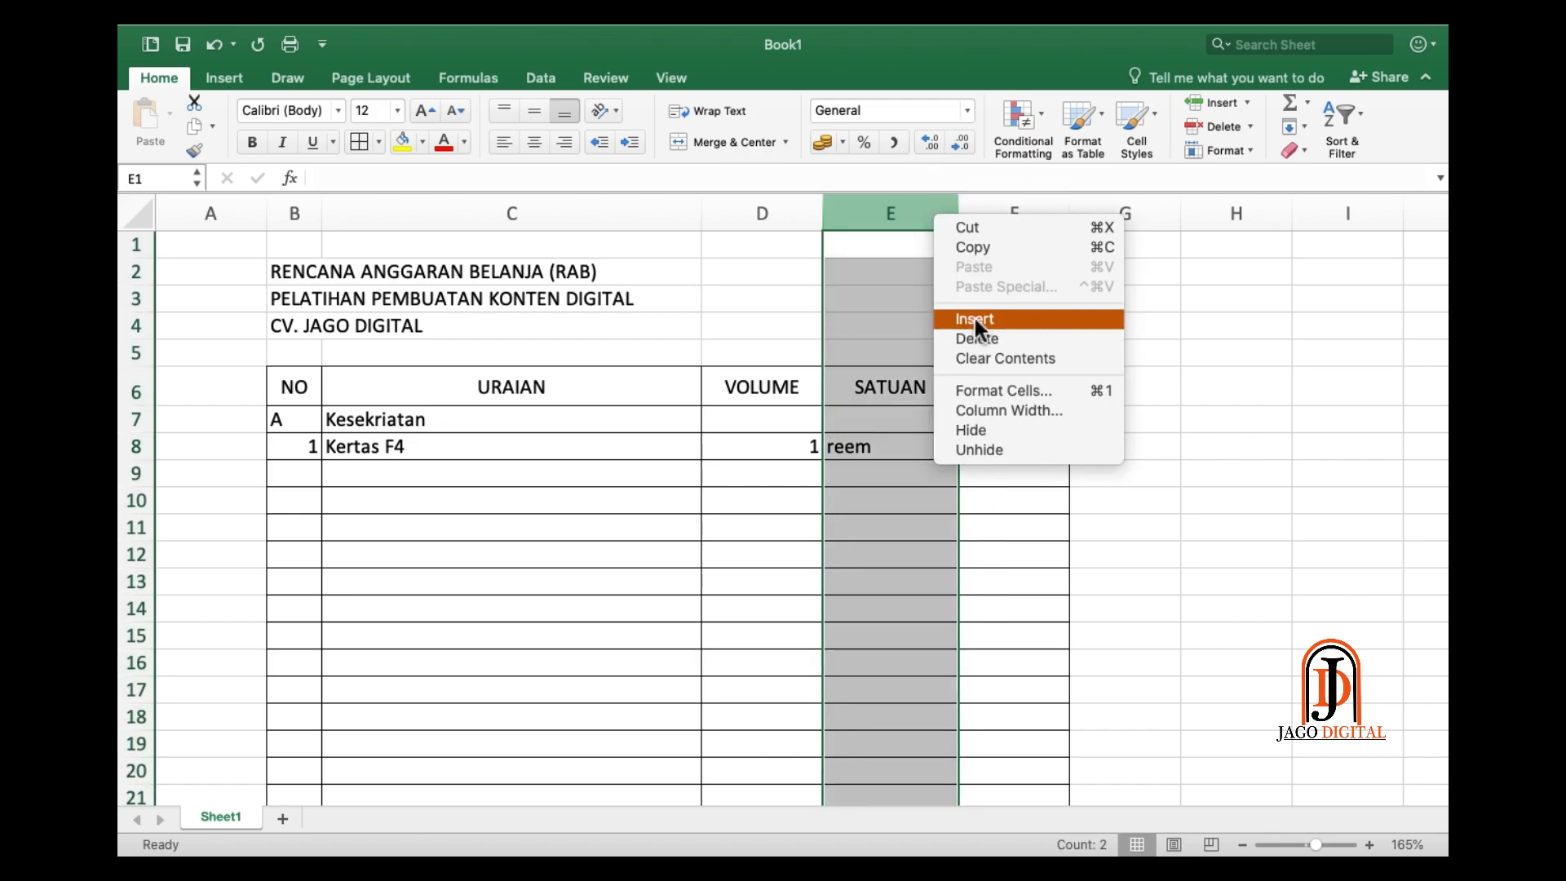
left_click(975, 320)
left_click(1013, 474)
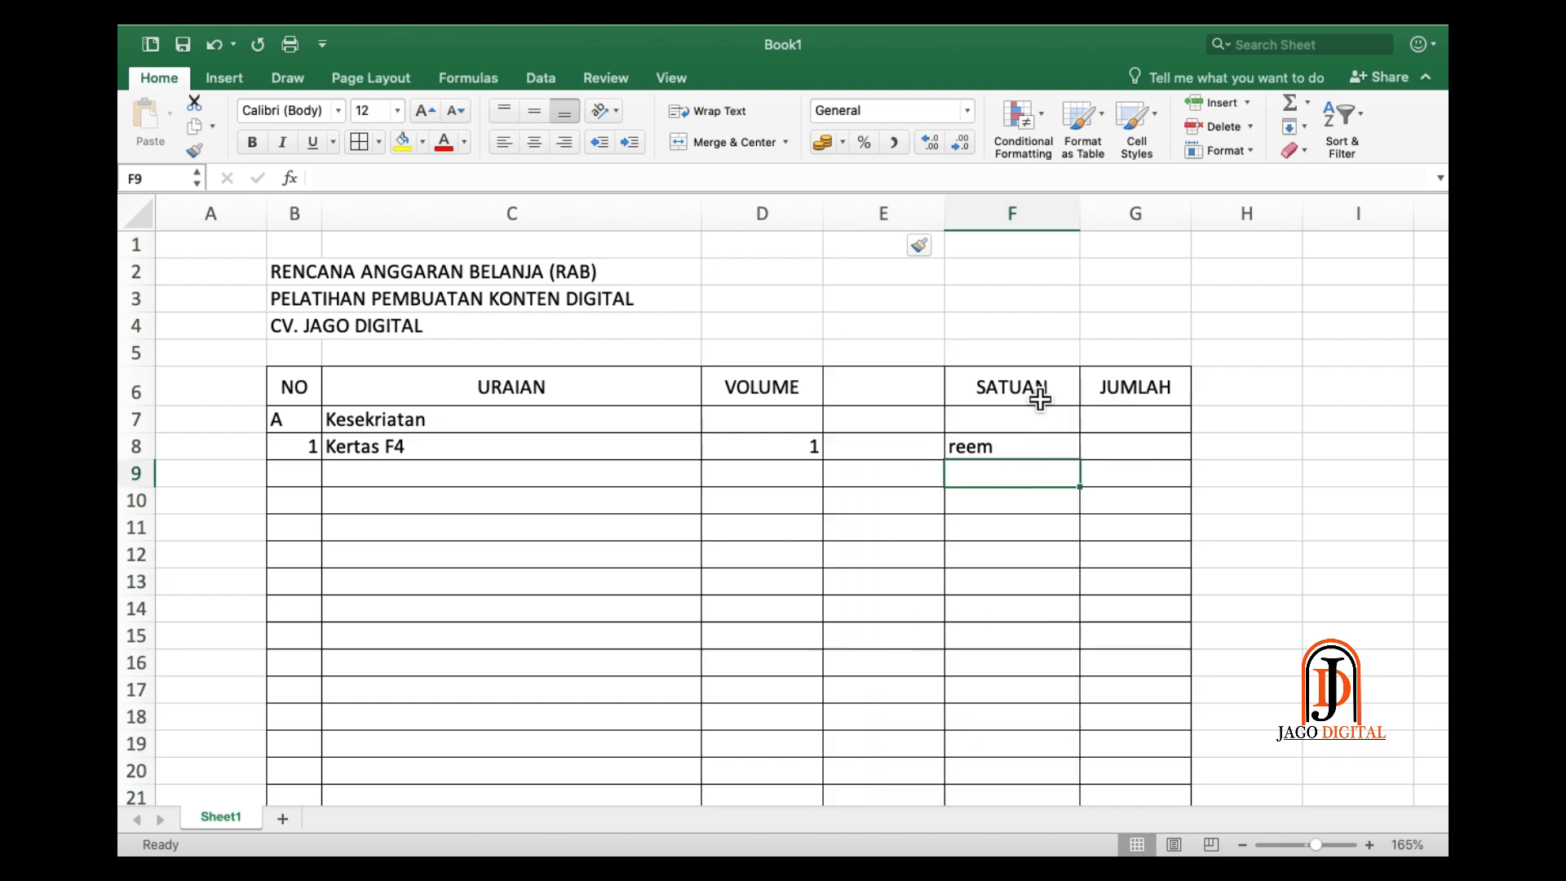
- Move the SATUAN header to cell E6 and the unit reem to cell E8
left_click(975, 400)
key("super+c")
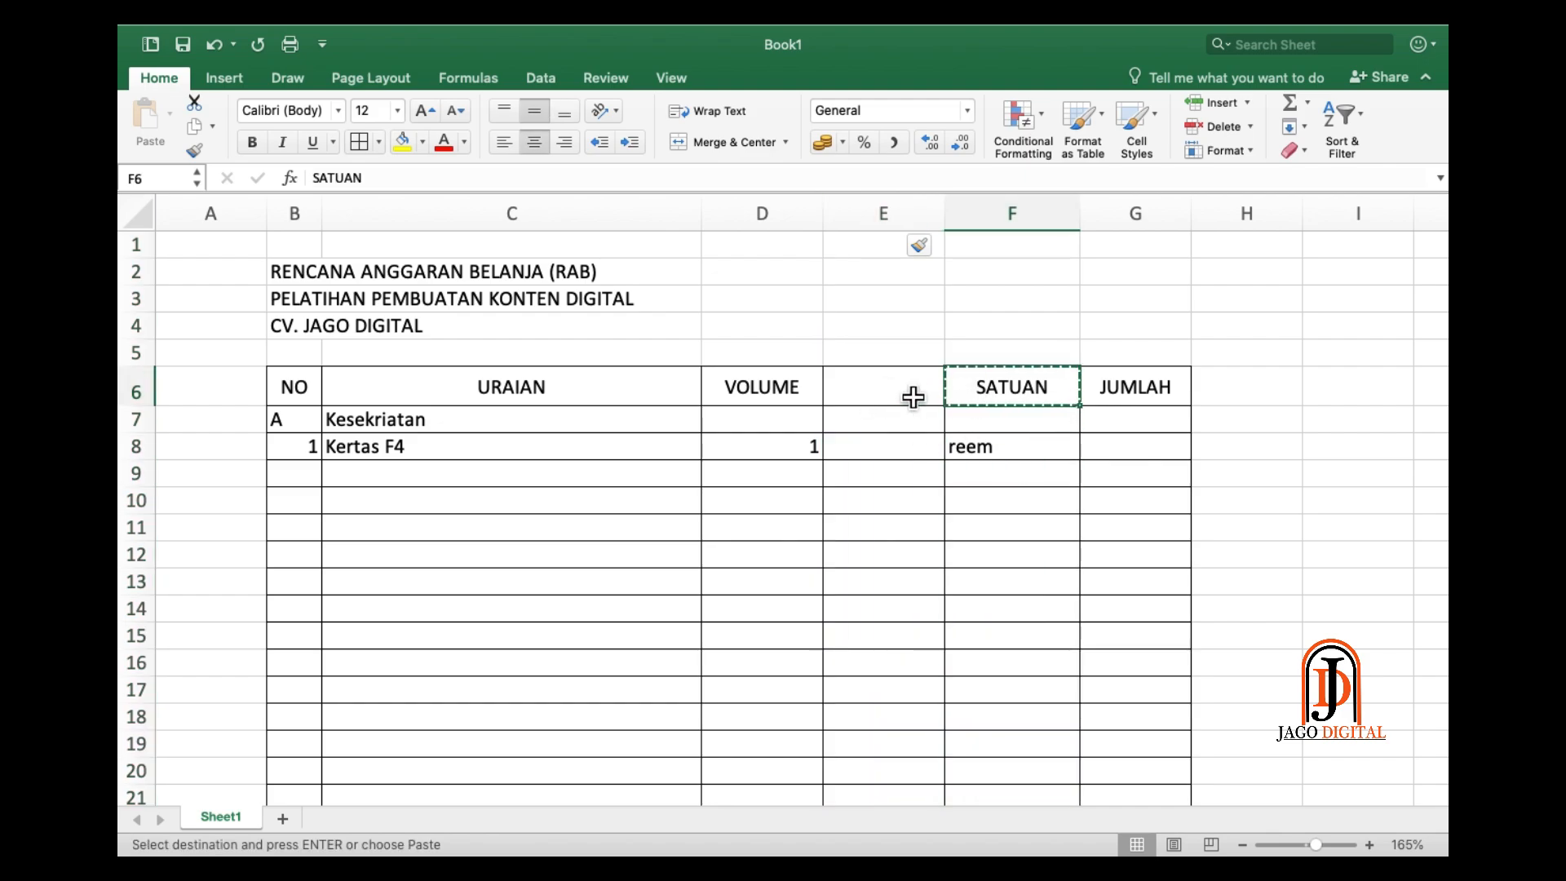
left_click(913, 397)
key("super+v")
left_click(975, 453)
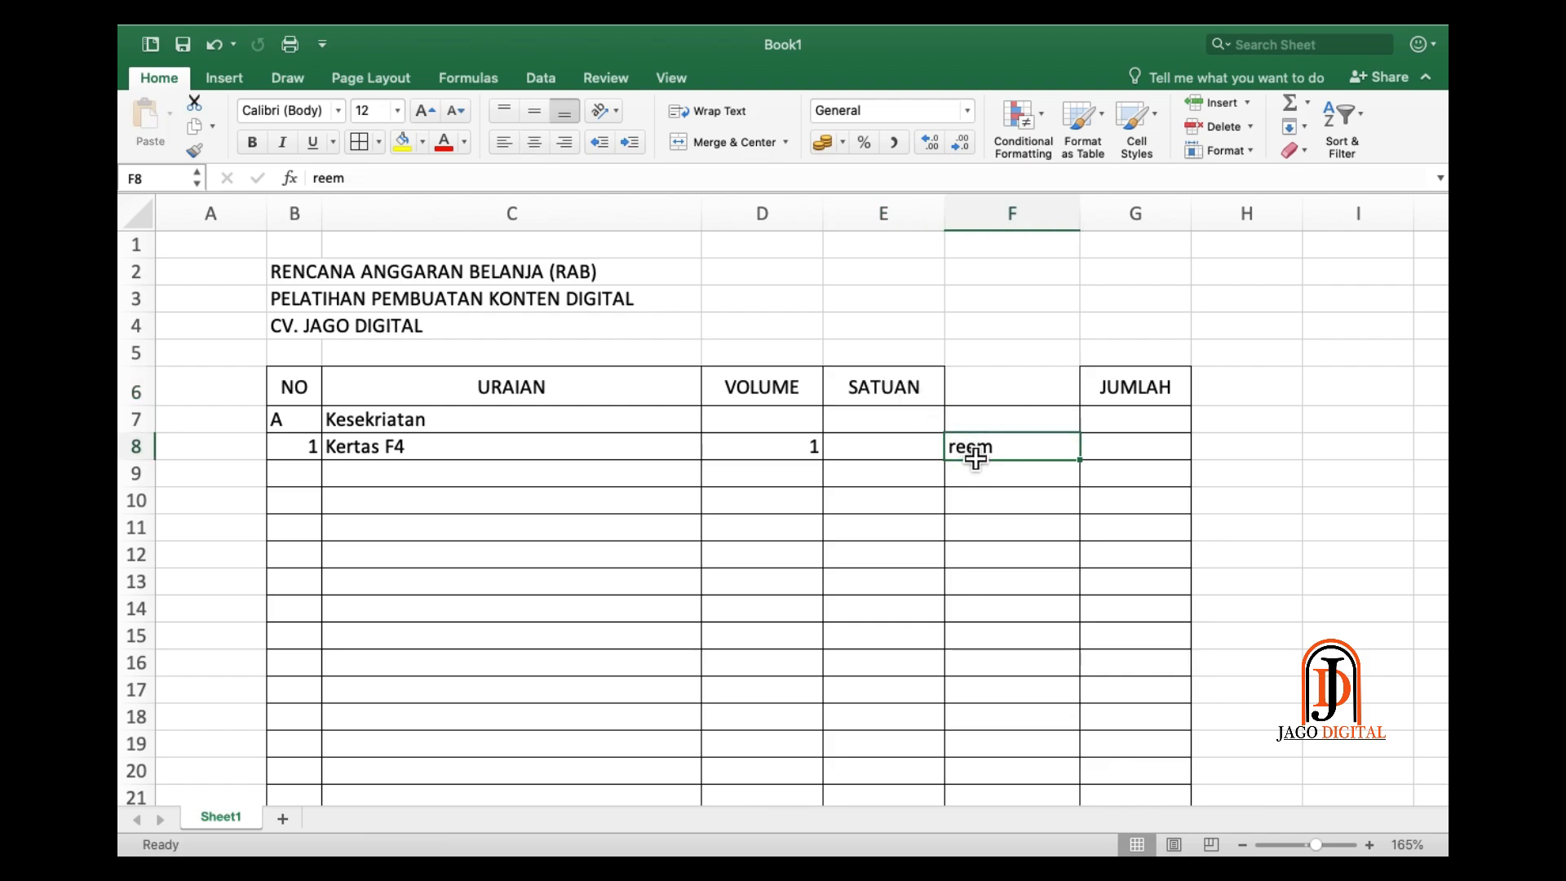
key("super+c")
left_click(903, 465)
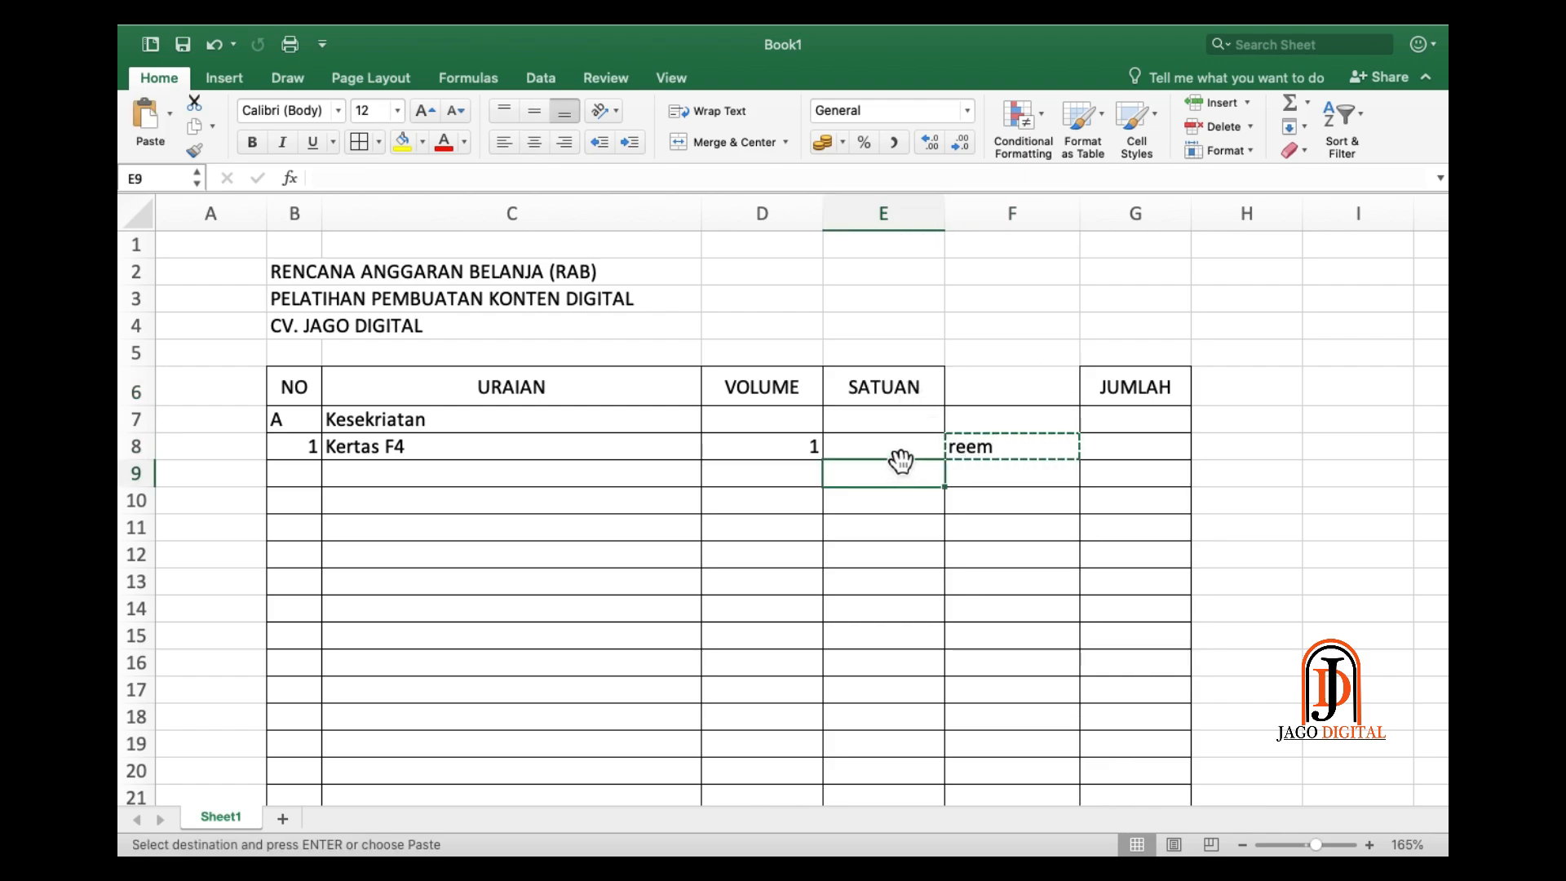
left_click(900, 457)
key("super+v")
- Restore the borders of cell F6 and enter the header BIAYA in it
left_click(996, 395)
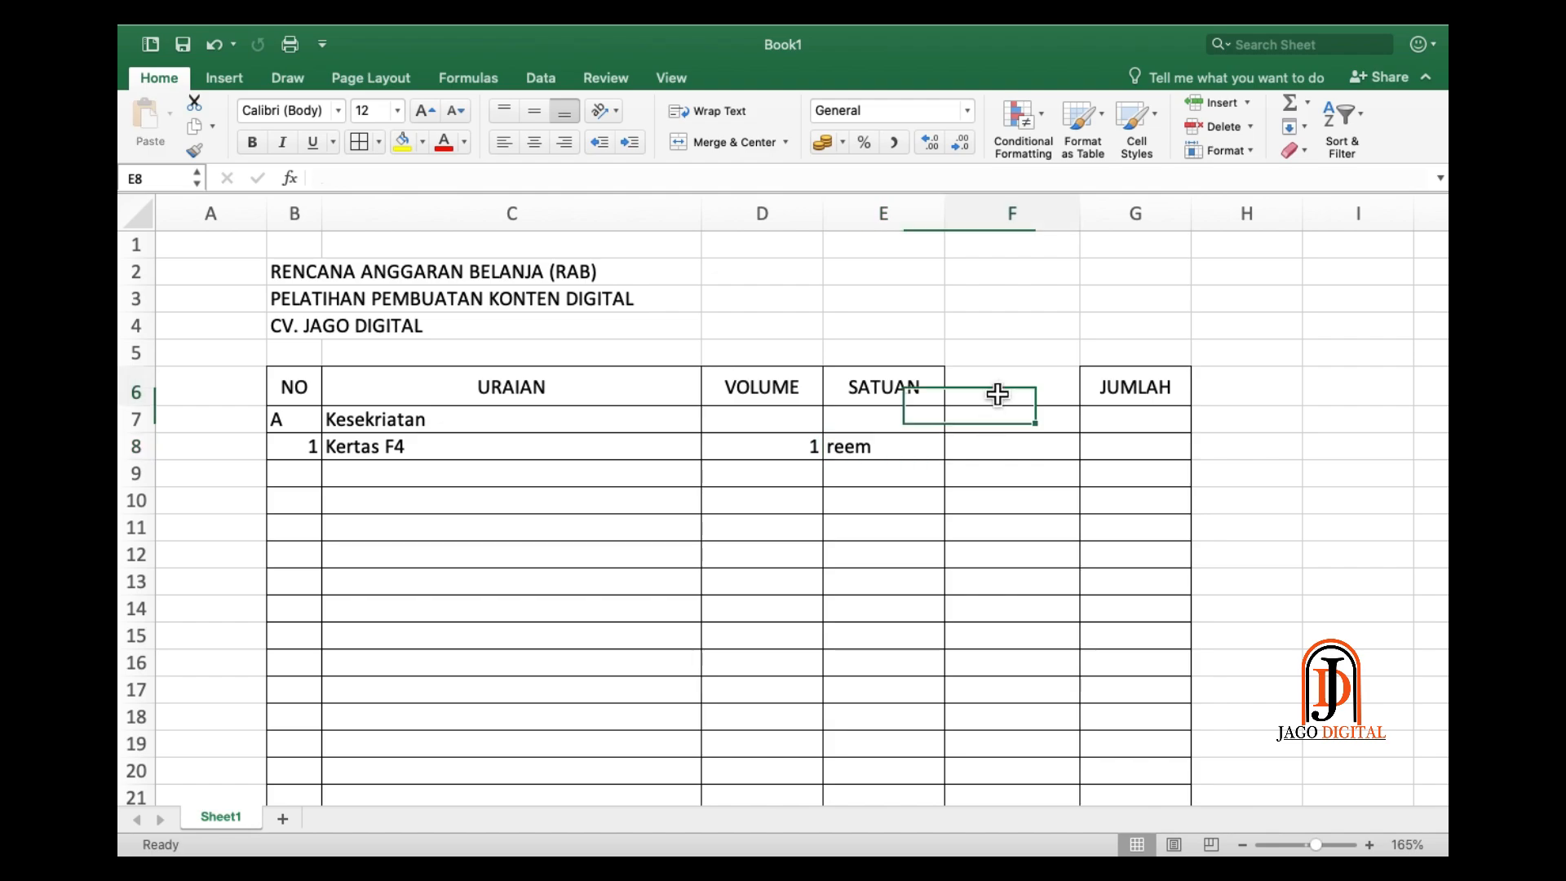
left_click(359, 141)
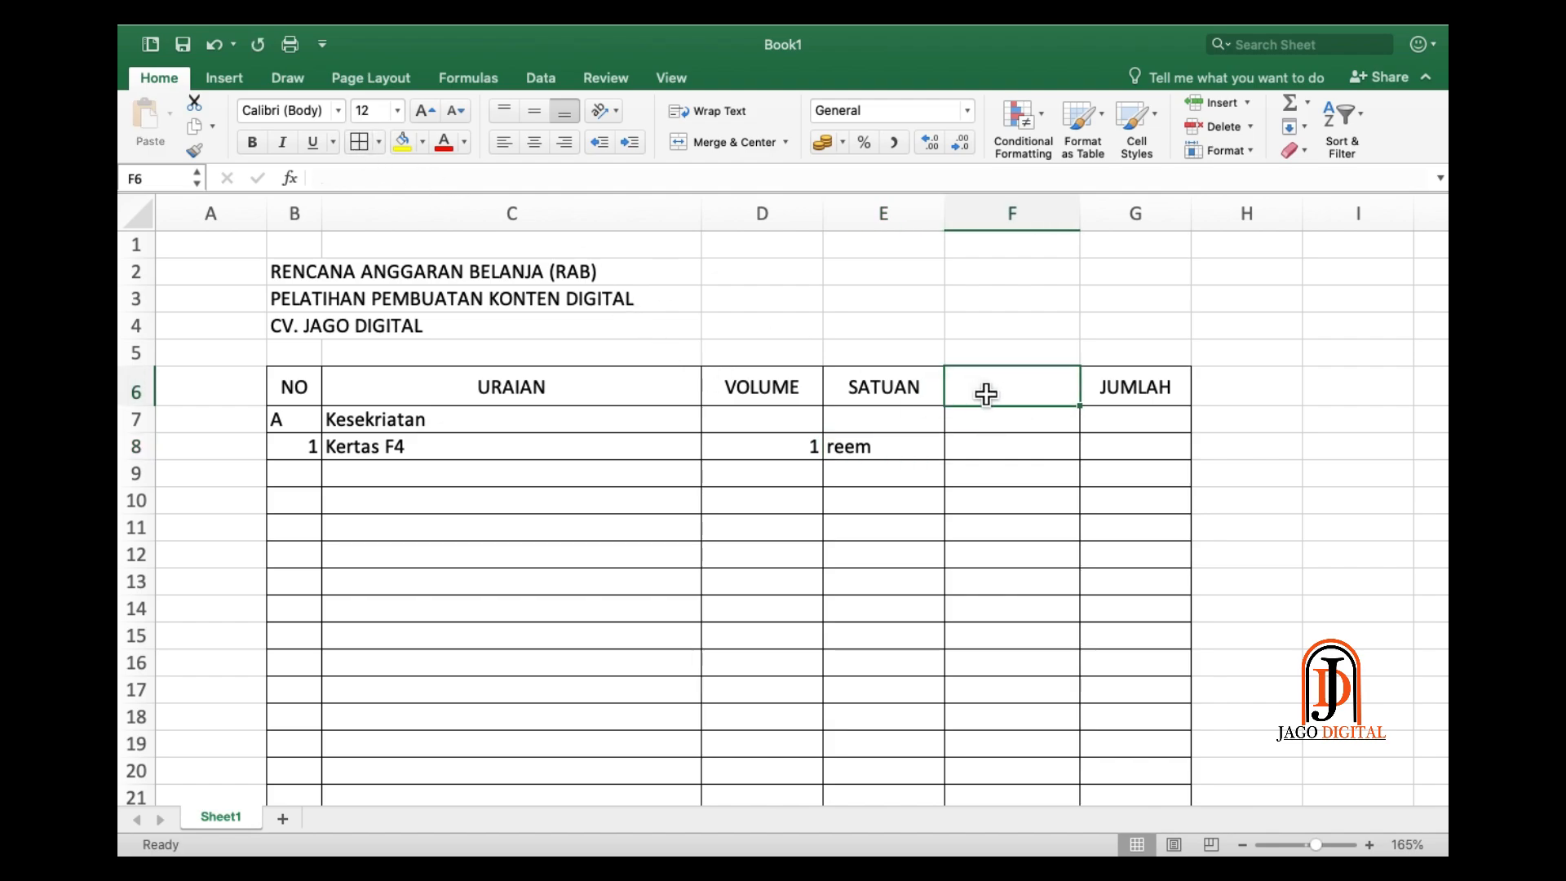
type("biaya")
key("BackSpace")
key("BackSpace")
key("BackSpace")
key("BackSpace")
key("BackSpace")
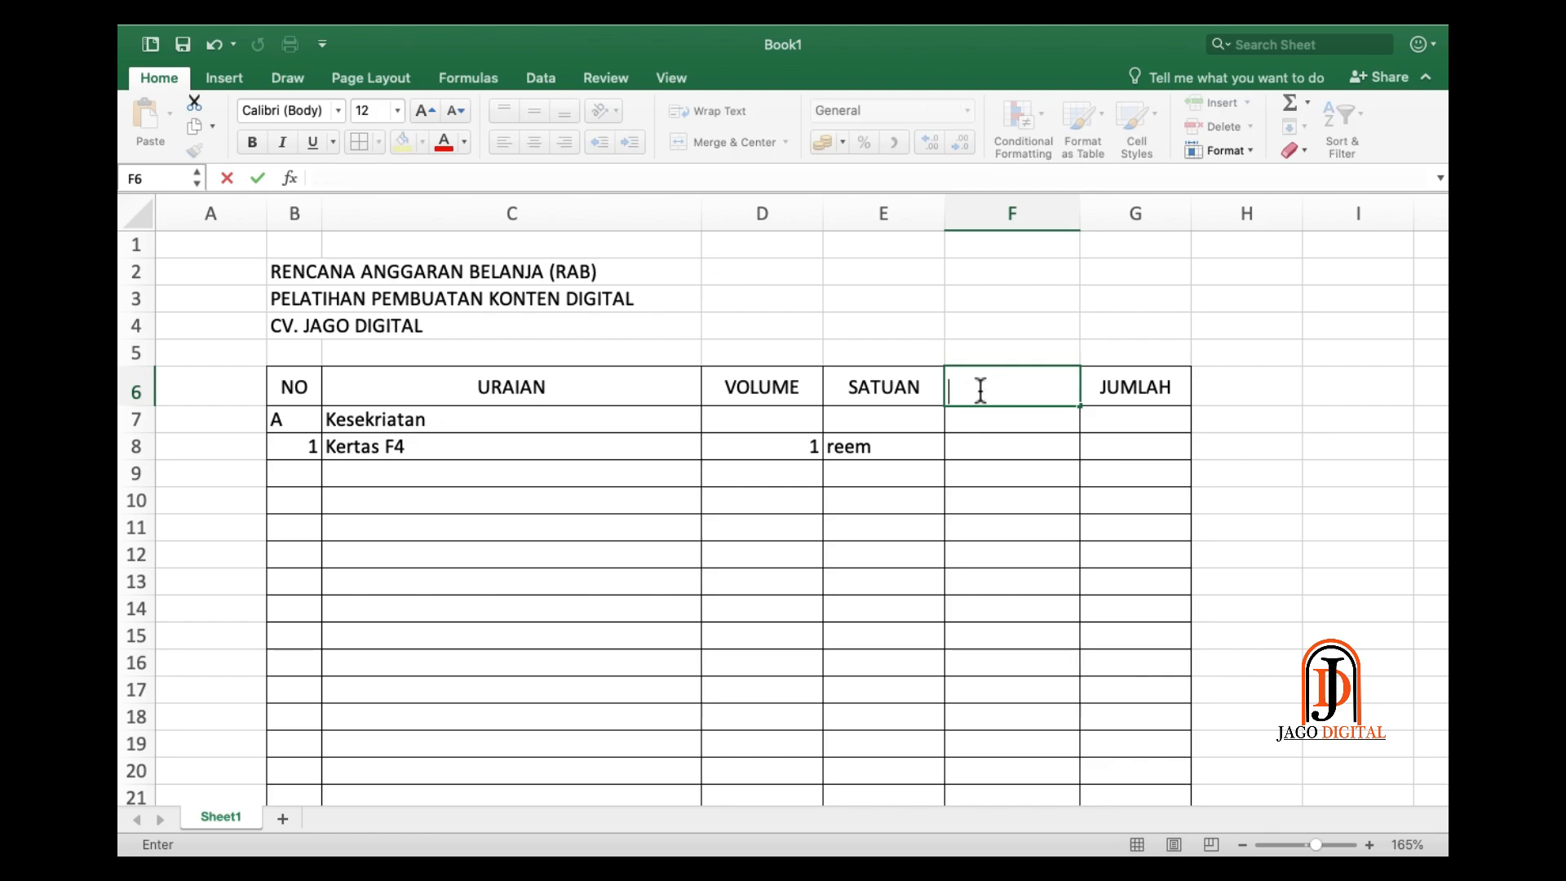
type("BIAYA")
key("Return")
- Centre the BIAYA header in cell F6 both horizontally and vertically
left_click(980, 392)
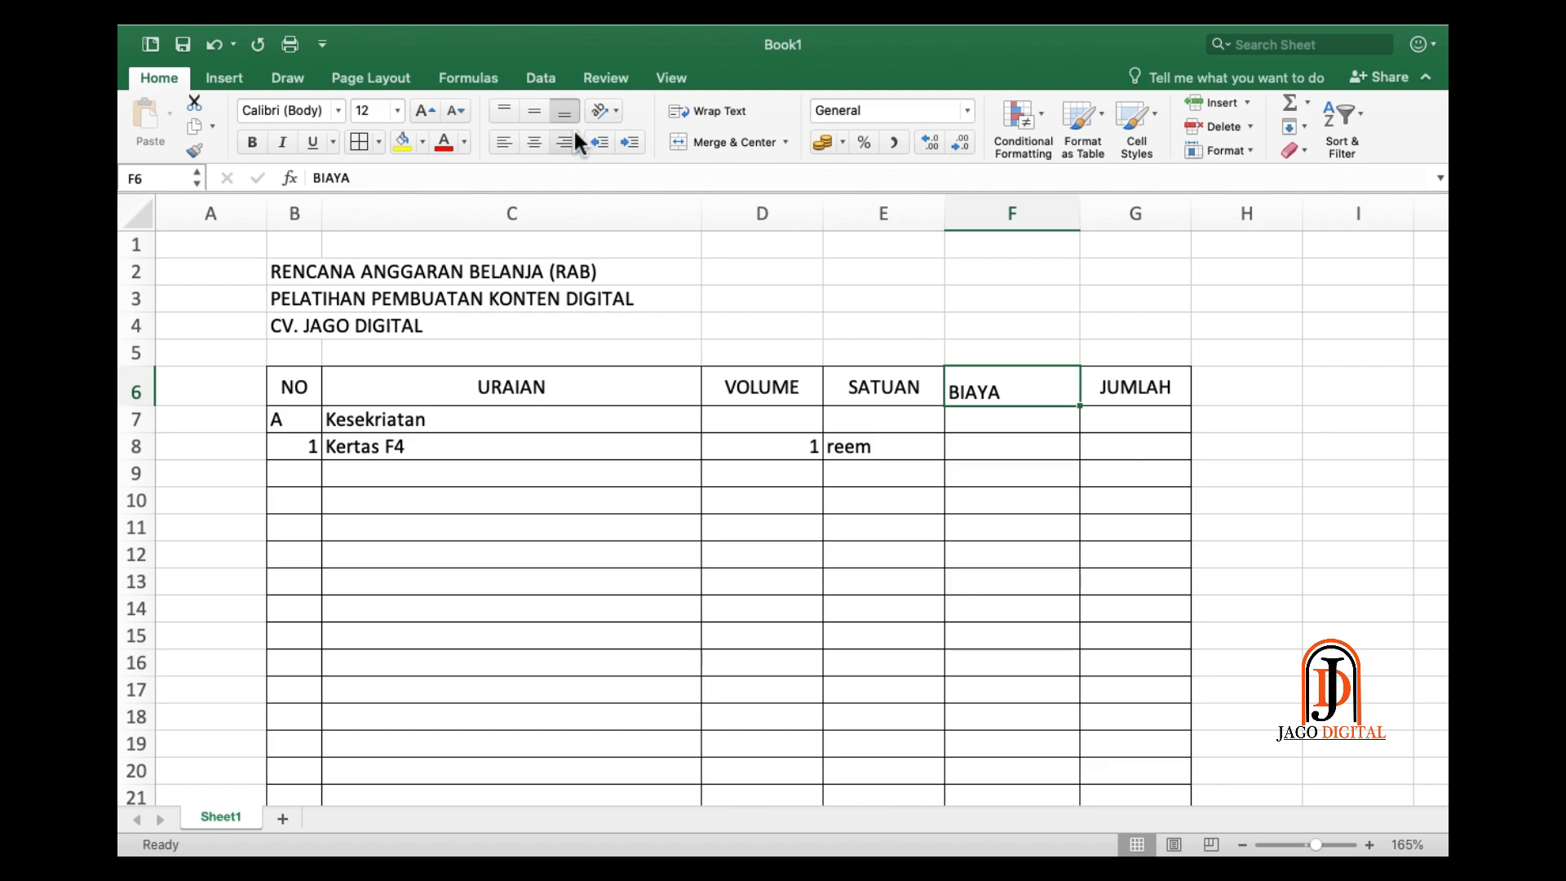
left_click(535, 137)
left_click(536, 114)
- Widen the JUMLAH column slightly
left_click(1005, 451)
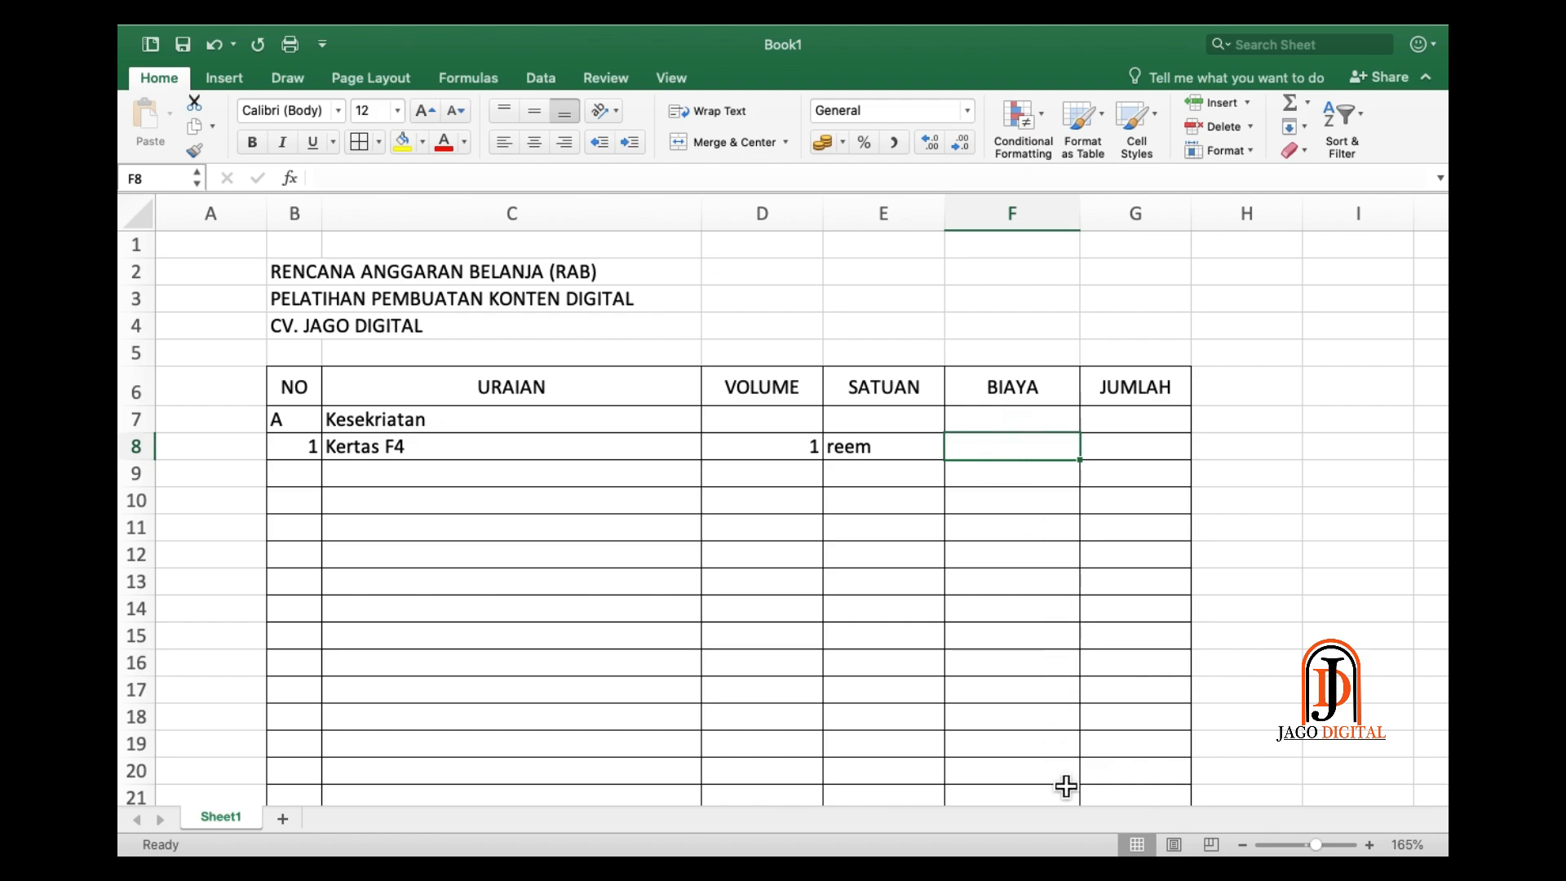
left_click(1156, 456)
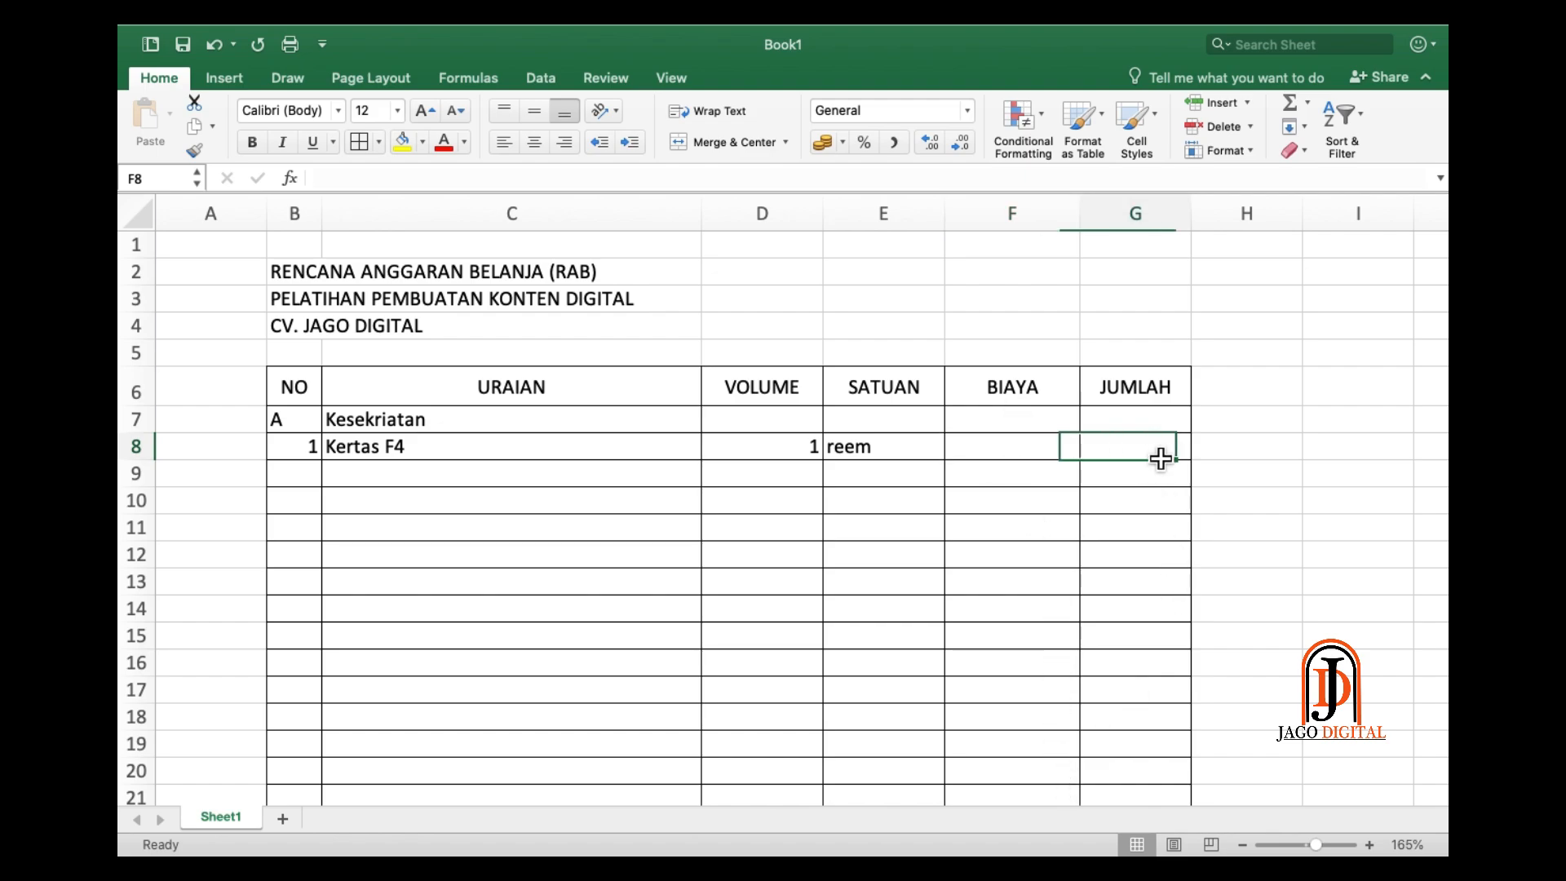
mouse_move(1207, 224)
left_mouse_down()
mouse_move(1220, 220)
mouse_move(1206, 221)
left_mouse_up()
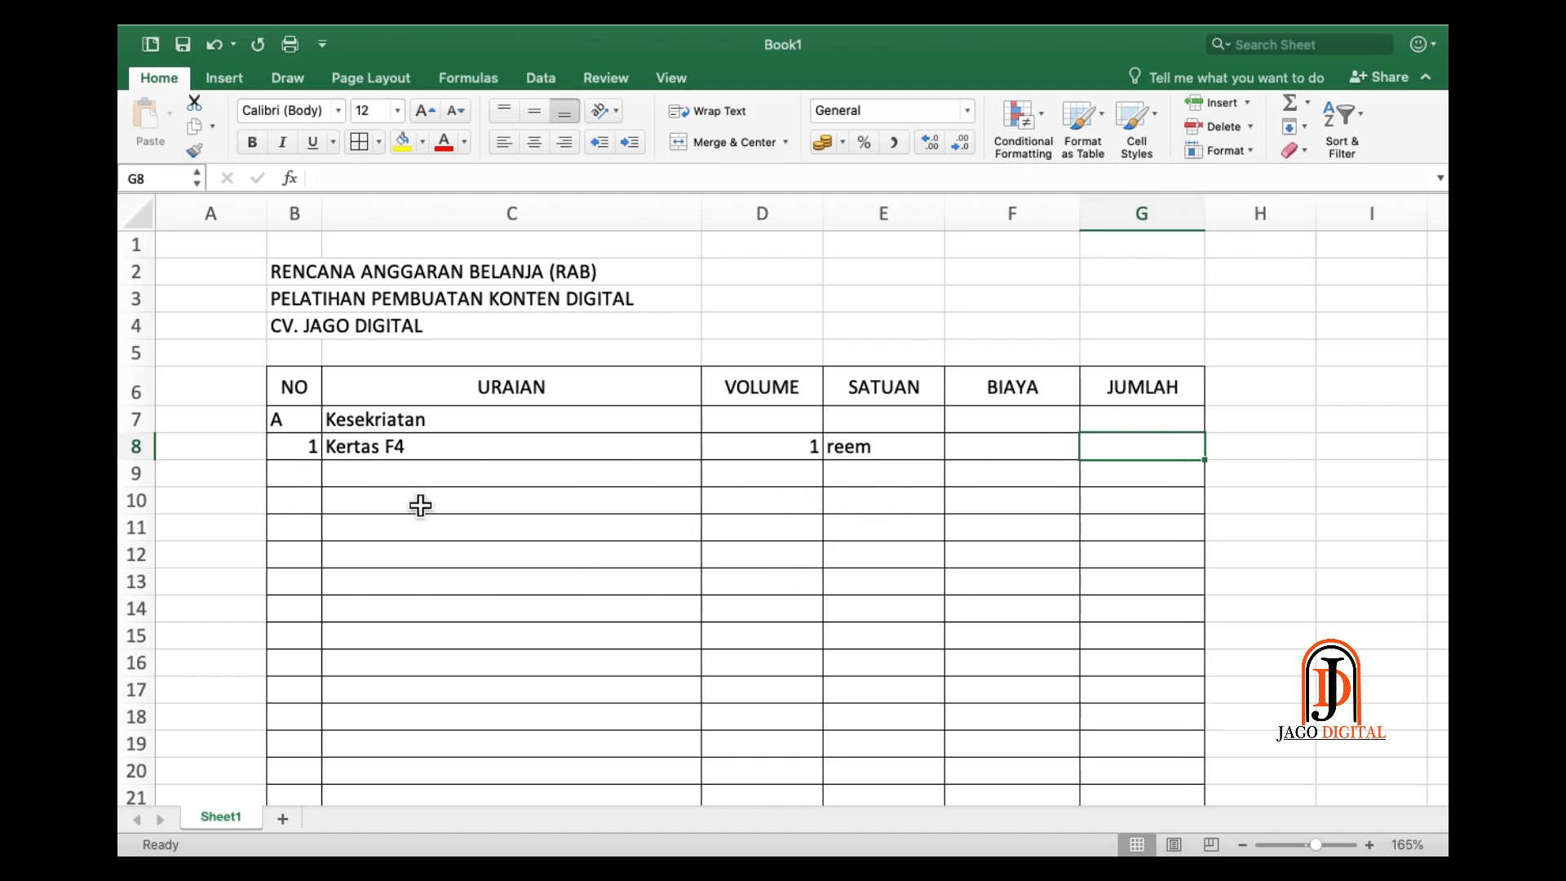
- Enter the cost 60000 for Kertas F4 in cell F8
left_click(1017, 462)
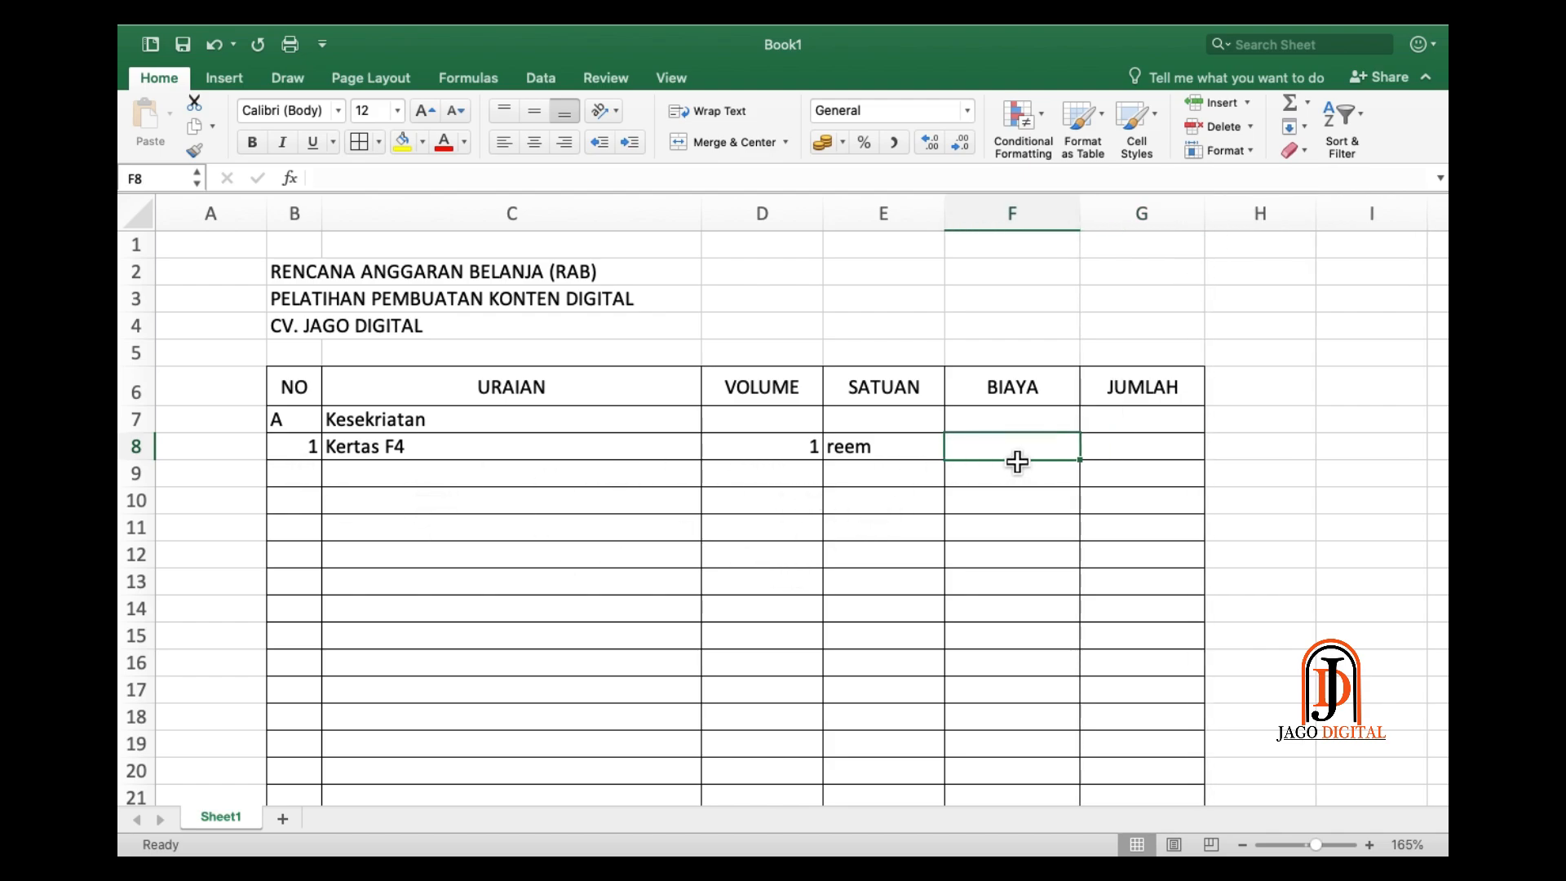
type("60")
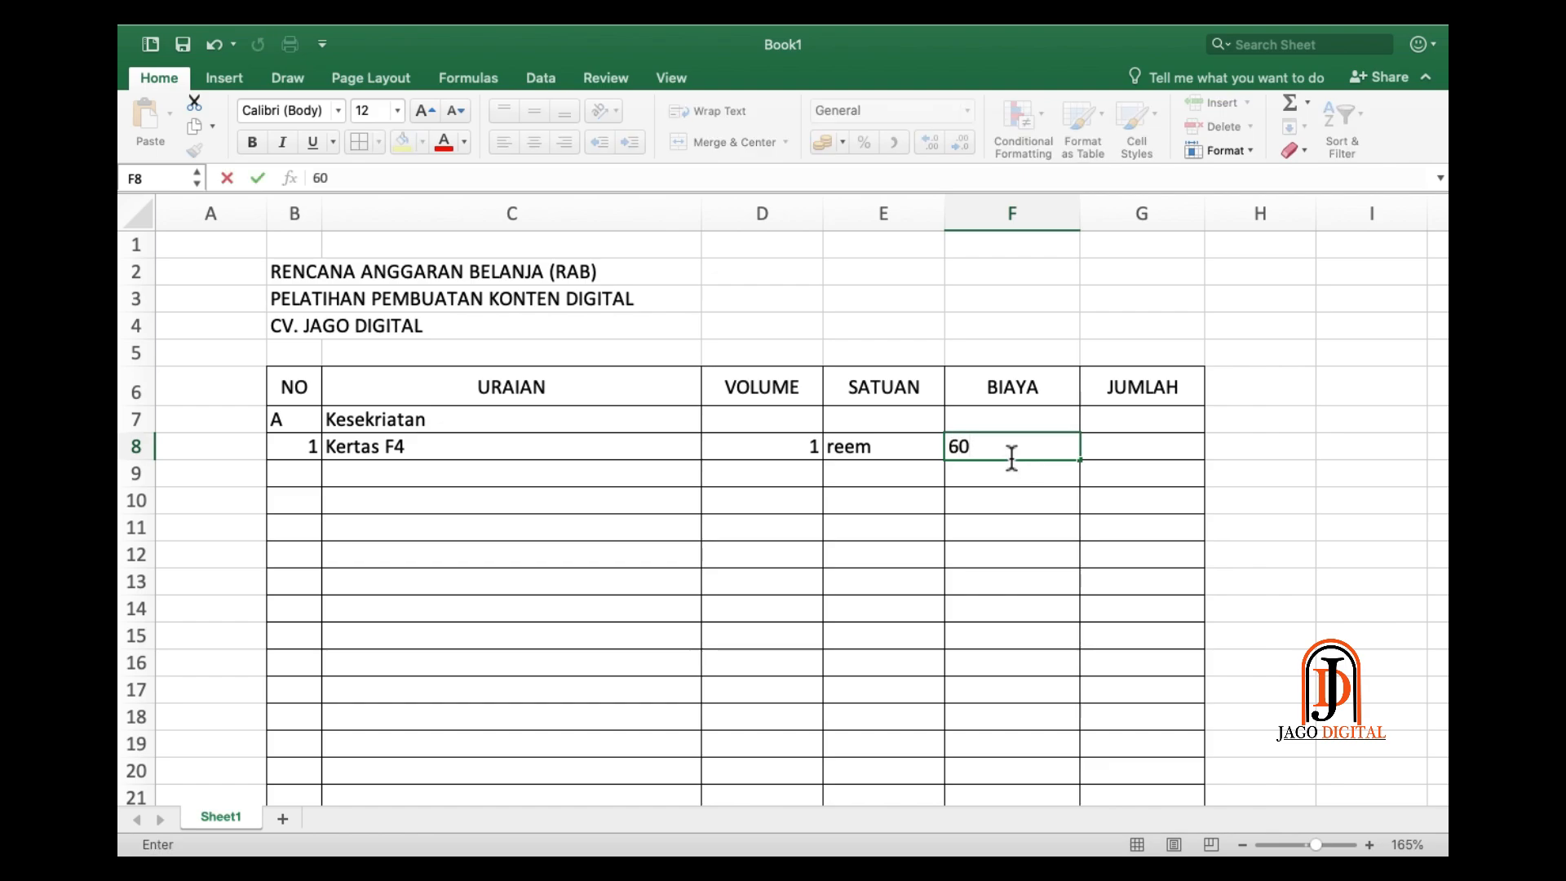
type("000")
key("Return")
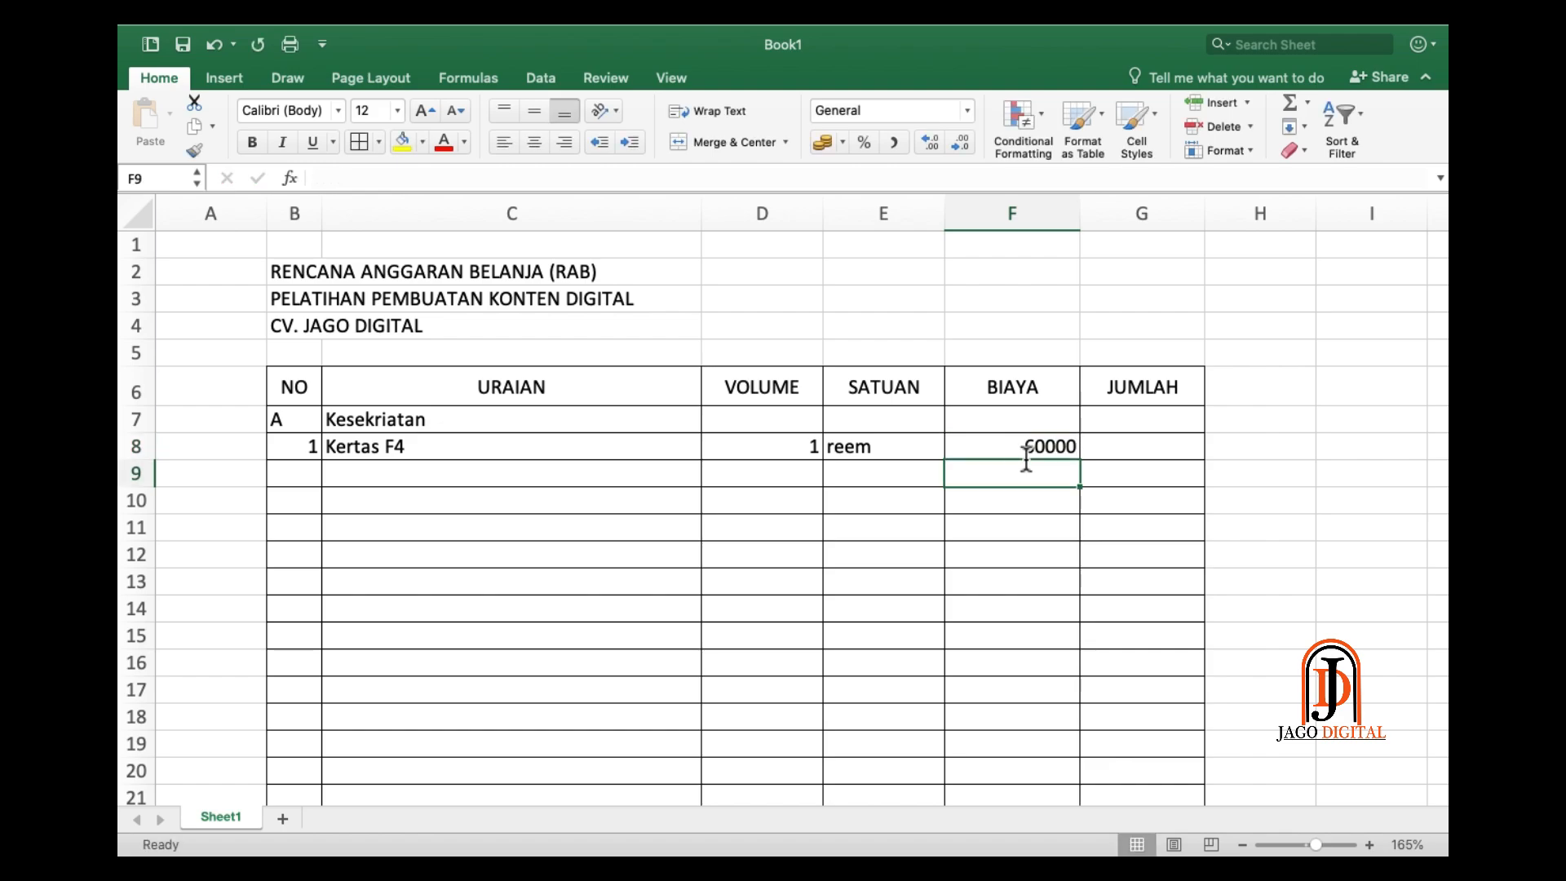
- Apply the Comma Style number format to the whole BIAYA column
left_click_drag(996, 452, 1038, 709)
left_click(1036, 744)
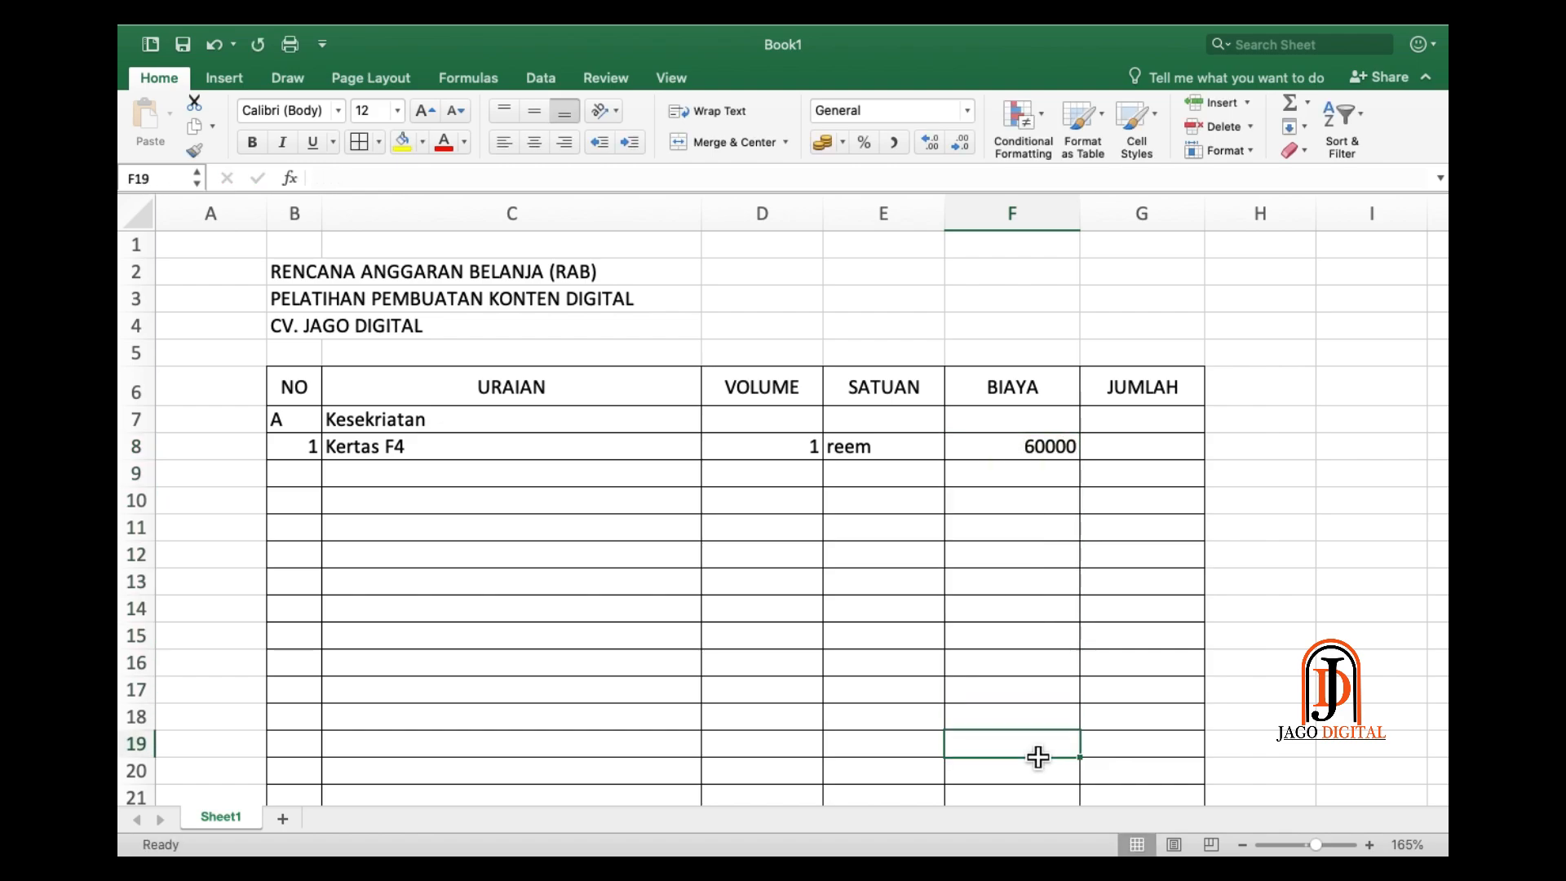
left_click(1007, 583)
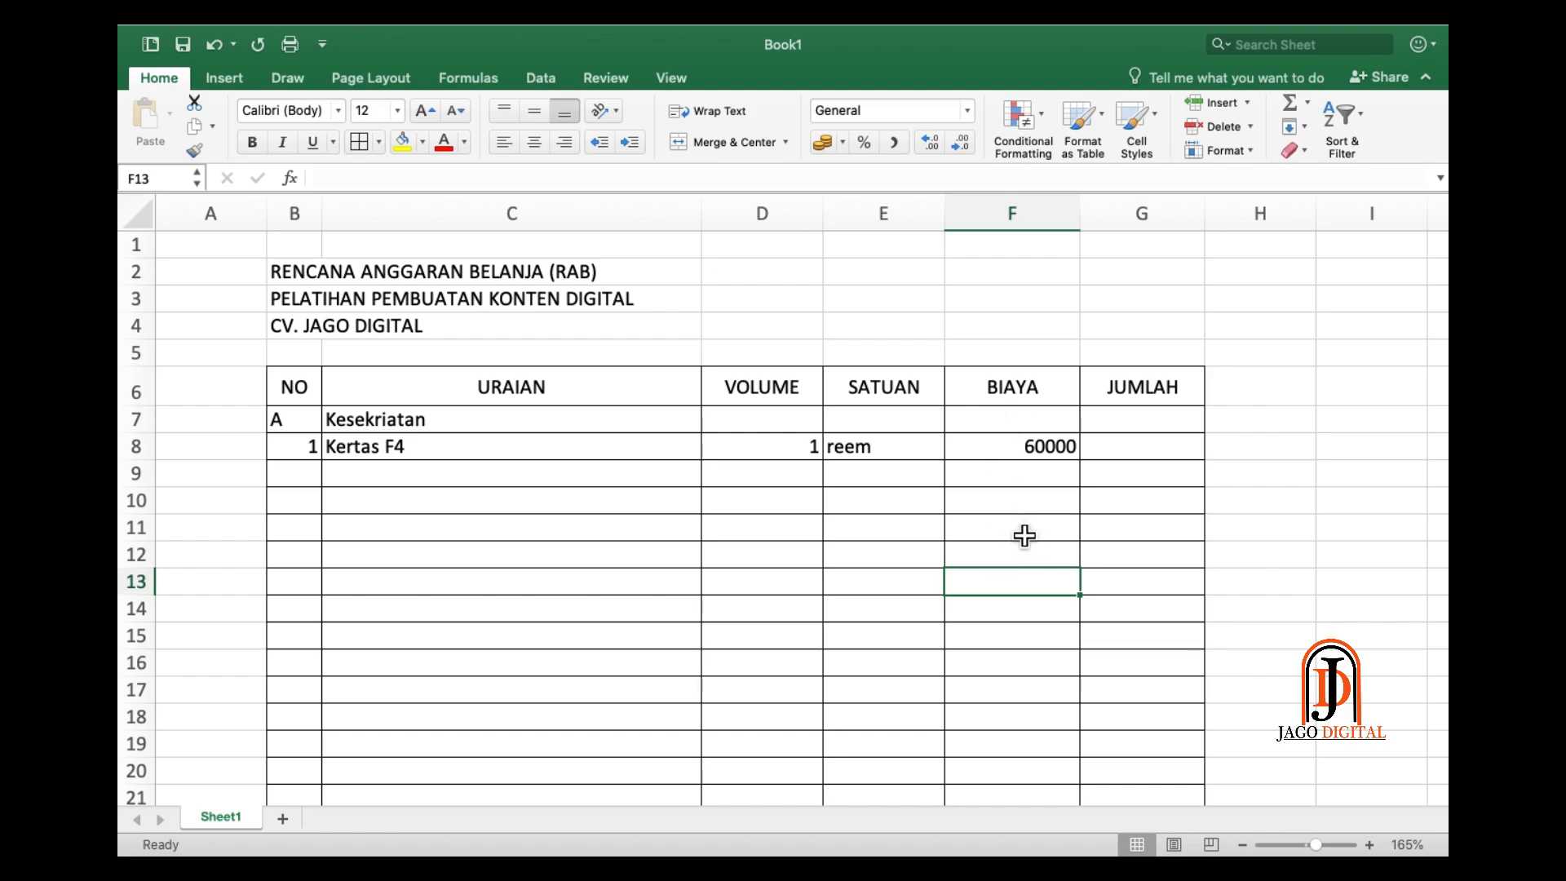
left_click(1028, 213)
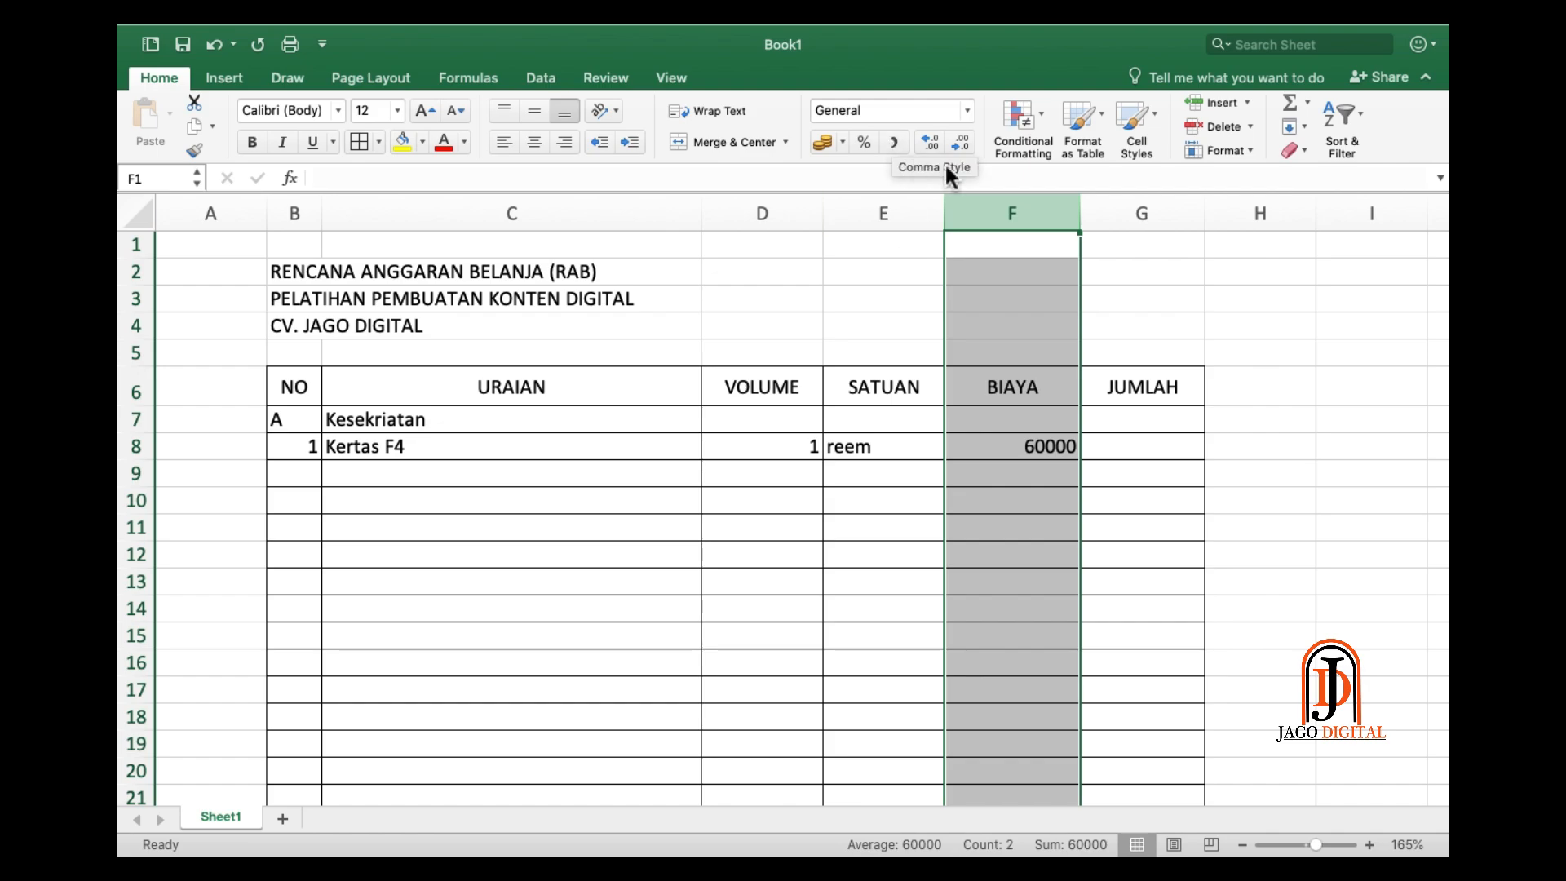
left_click(894, 144)
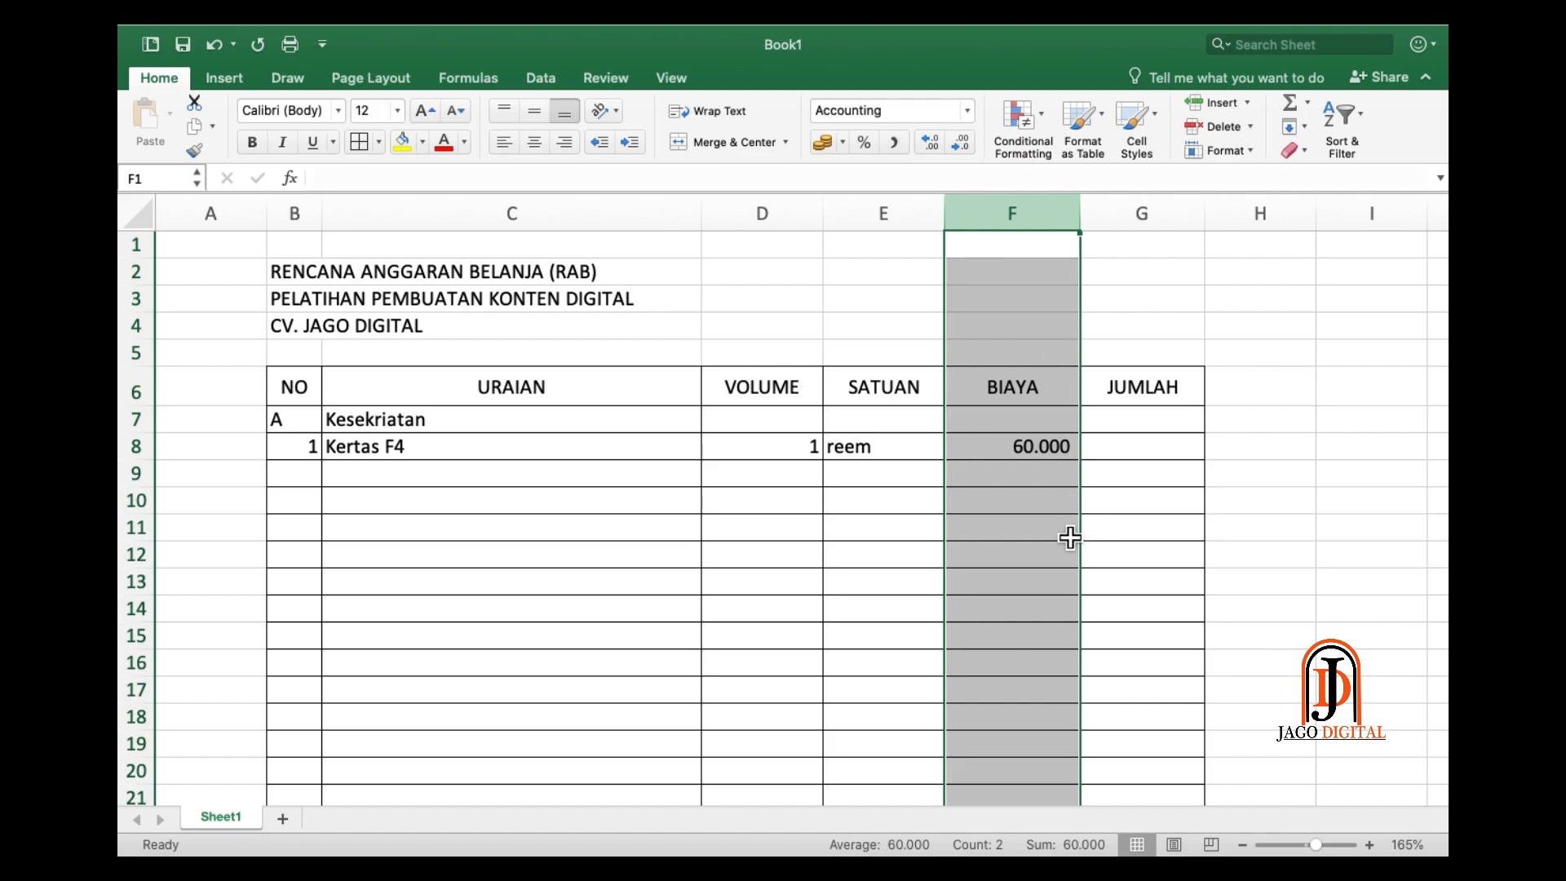
left_click(1055, 506)
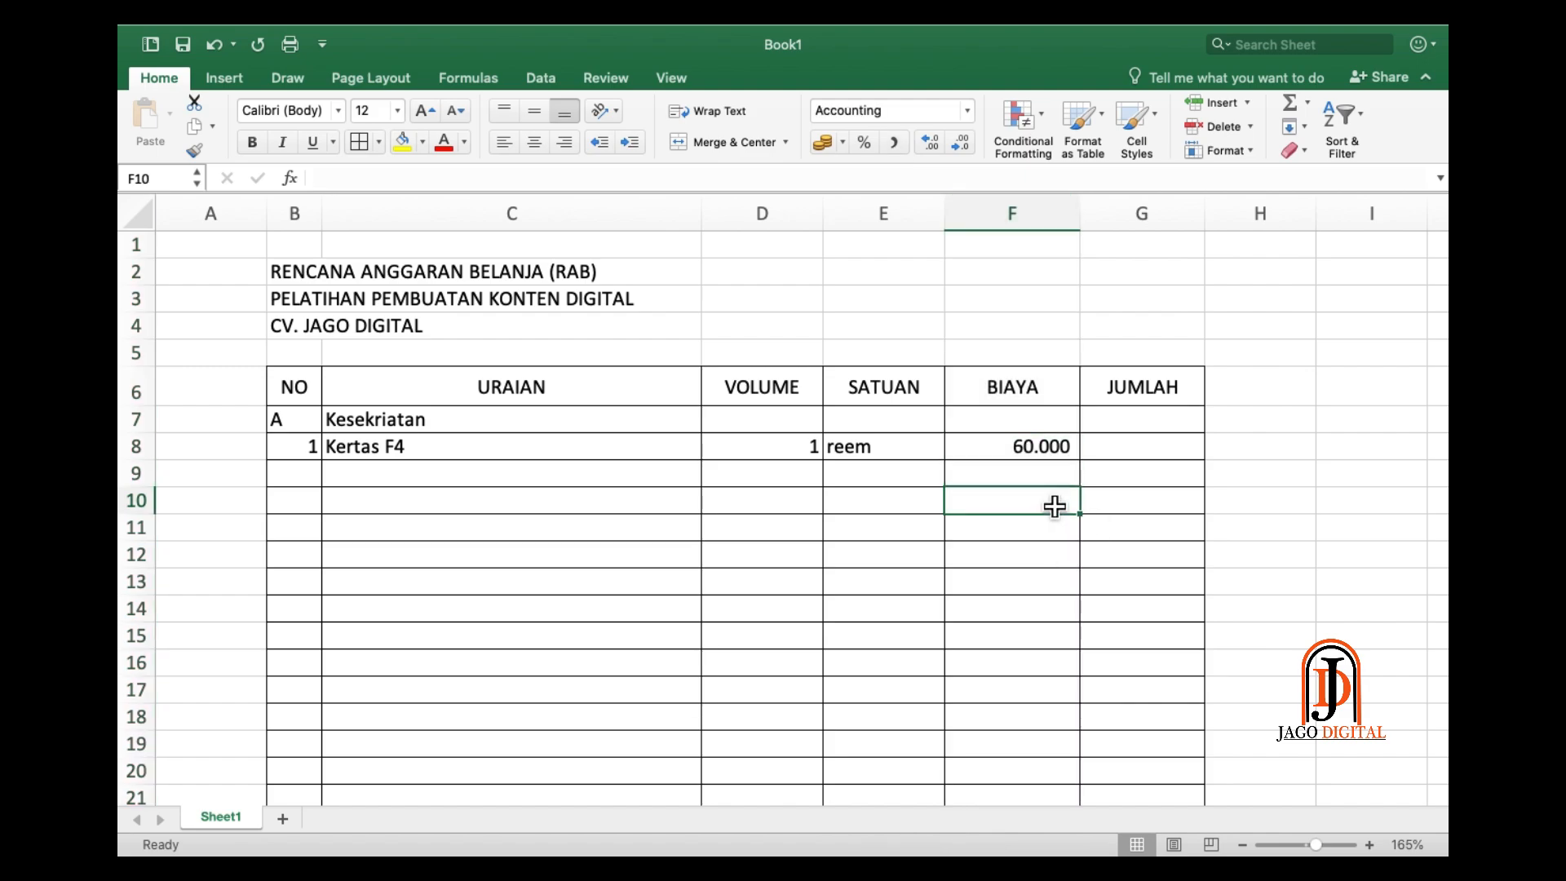
left_click(1054, 455)
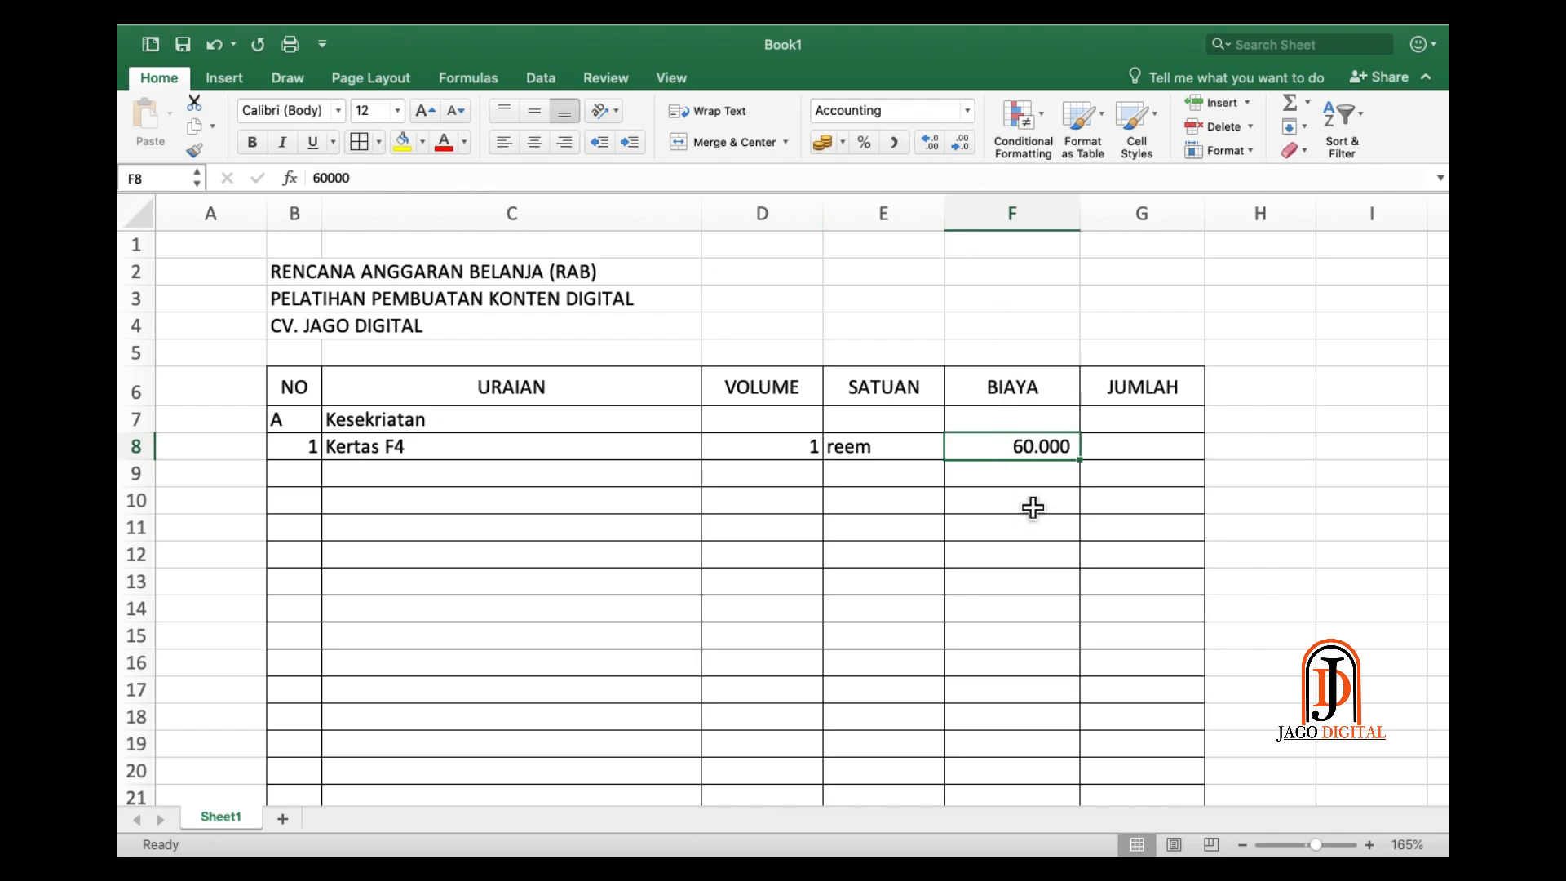
- Undo the Comma Style formatting of the BIAYA column
key("super+z")
left_click(1137, 482)
left_click(1024, 511)
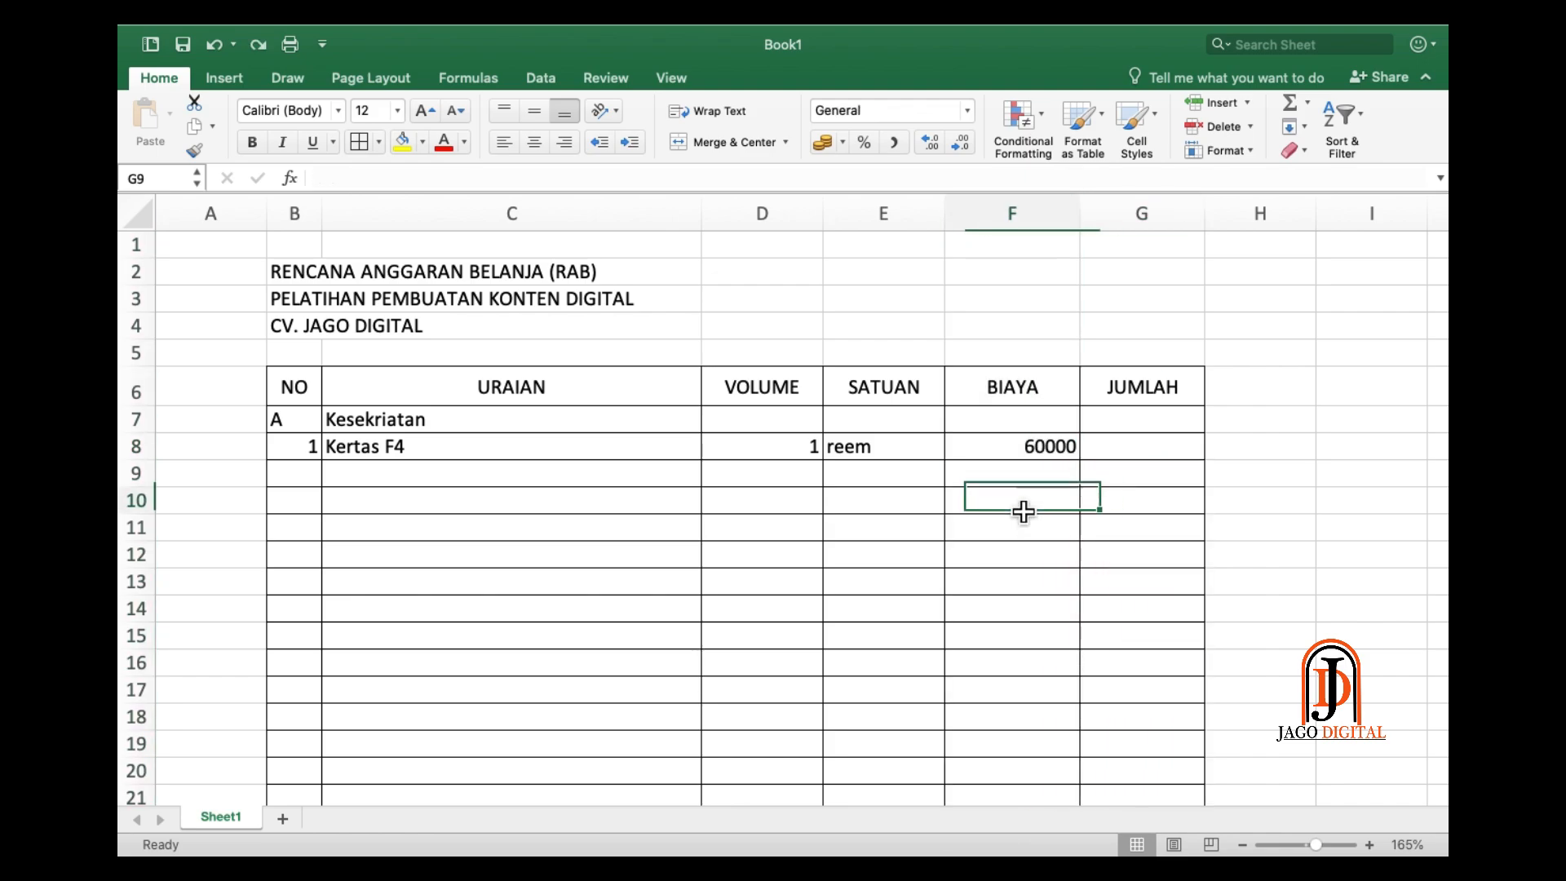
- Open the Format Cells dialog for the whole BIAYA column and move it clear of the column
left_click(1037, 215)
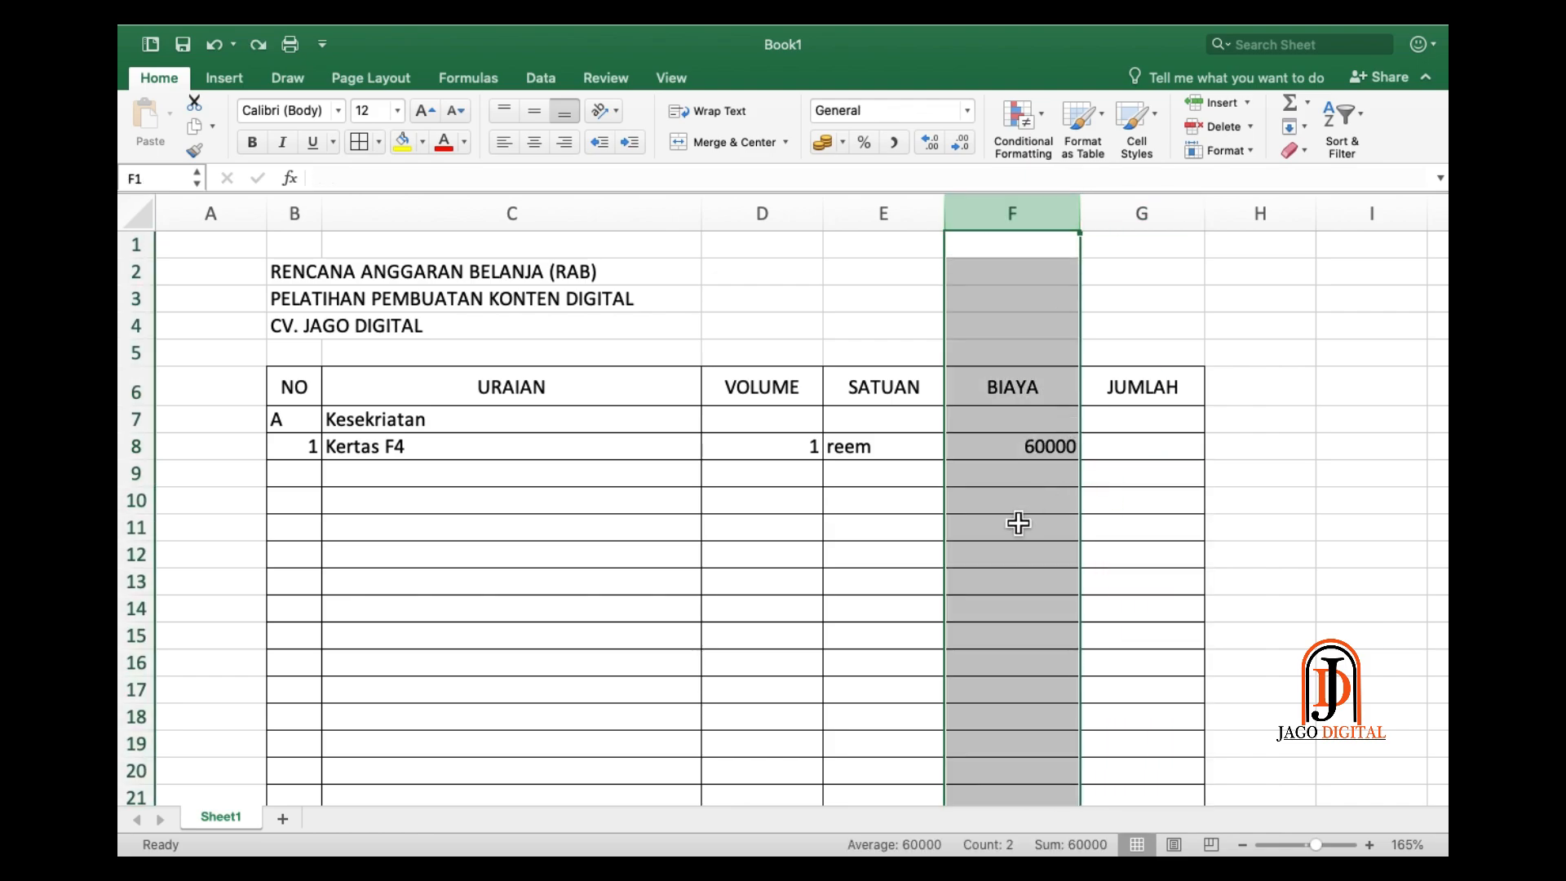
right_click(1012, 469)
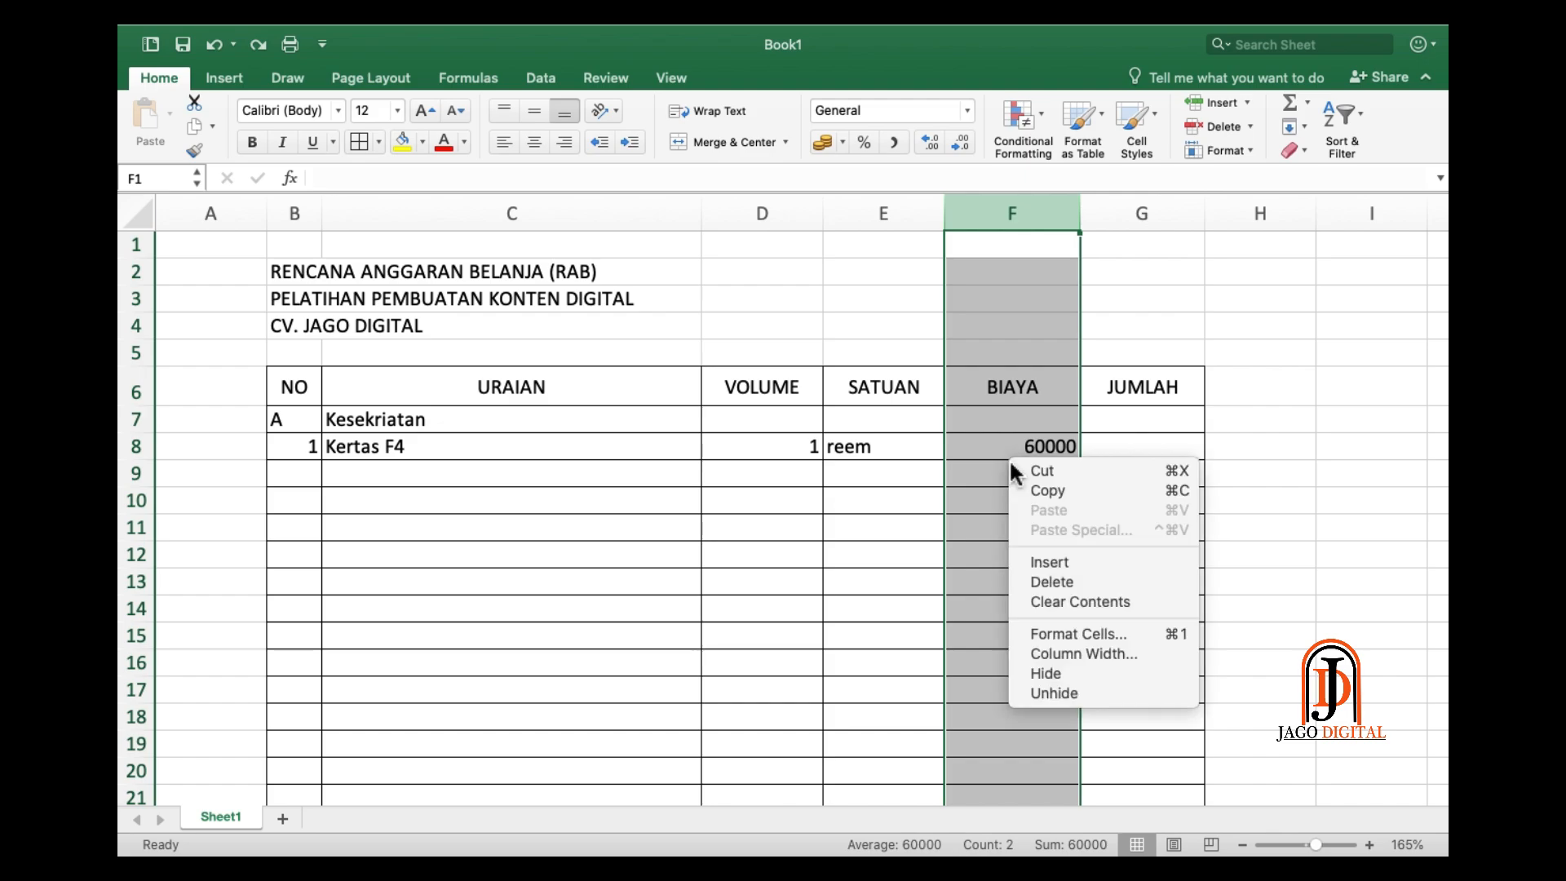
left_click(1054, 633)
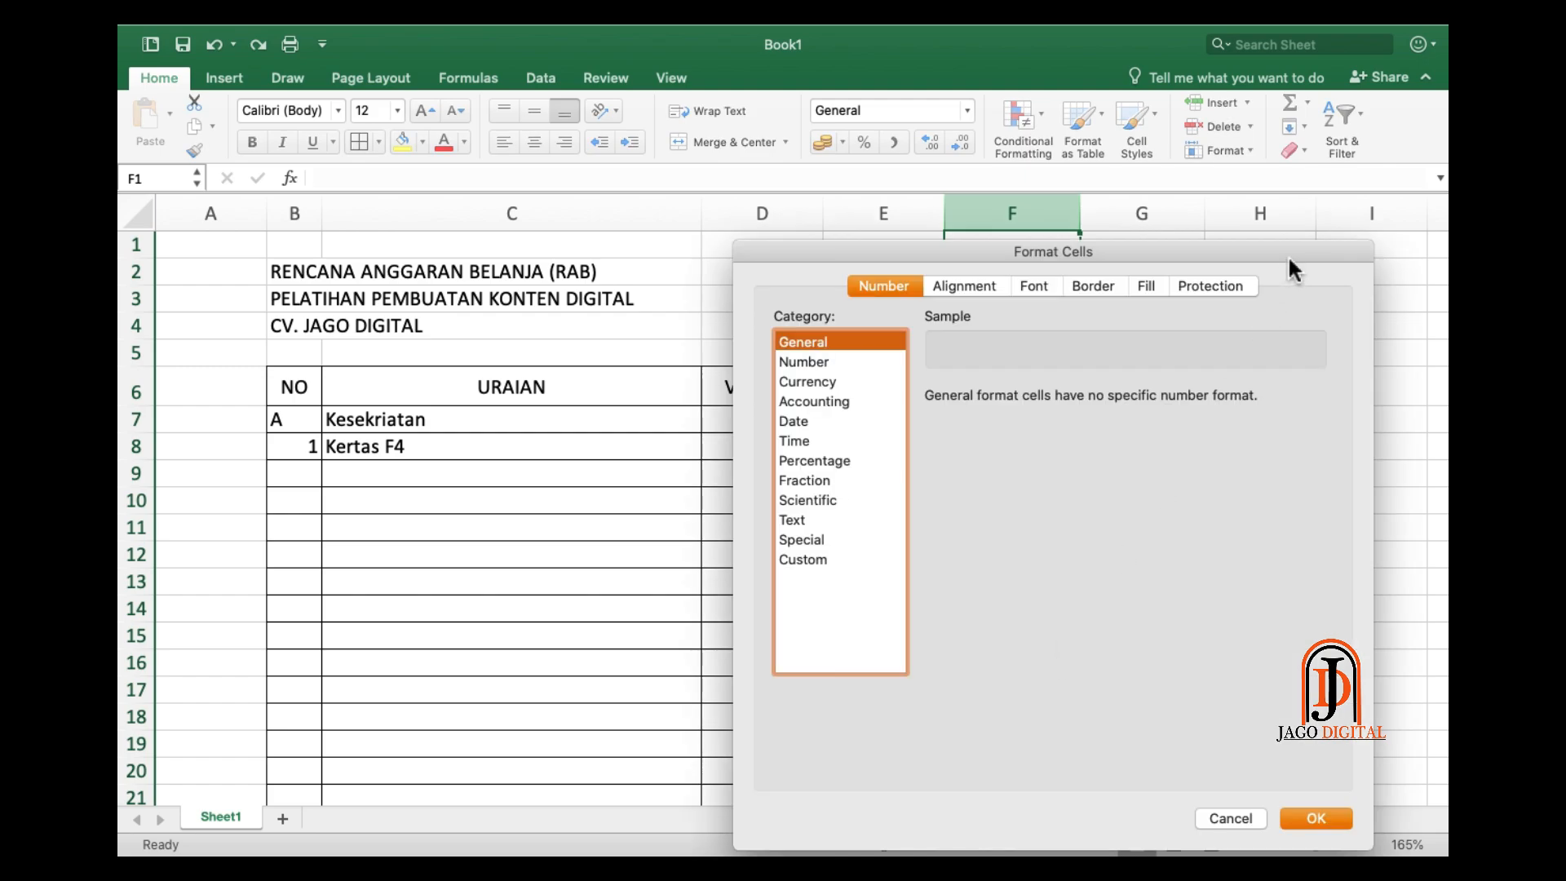
left_click_drag(1289, 255, 840, 115)
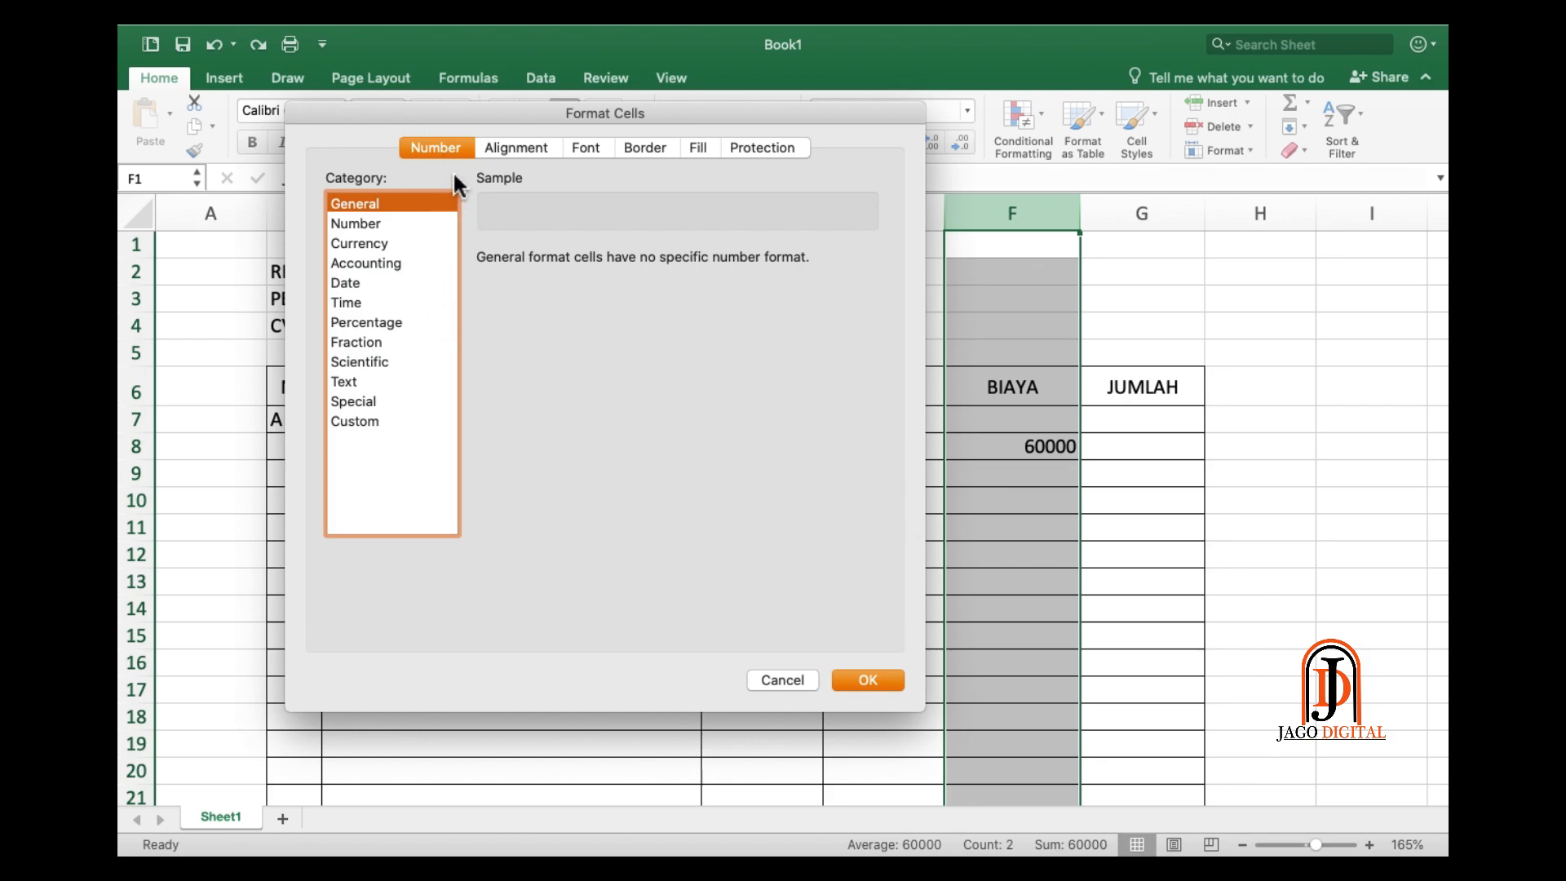
- Choose the Number category for the BIAYA column and turn on the 1000 separator
left_click(364, 223)
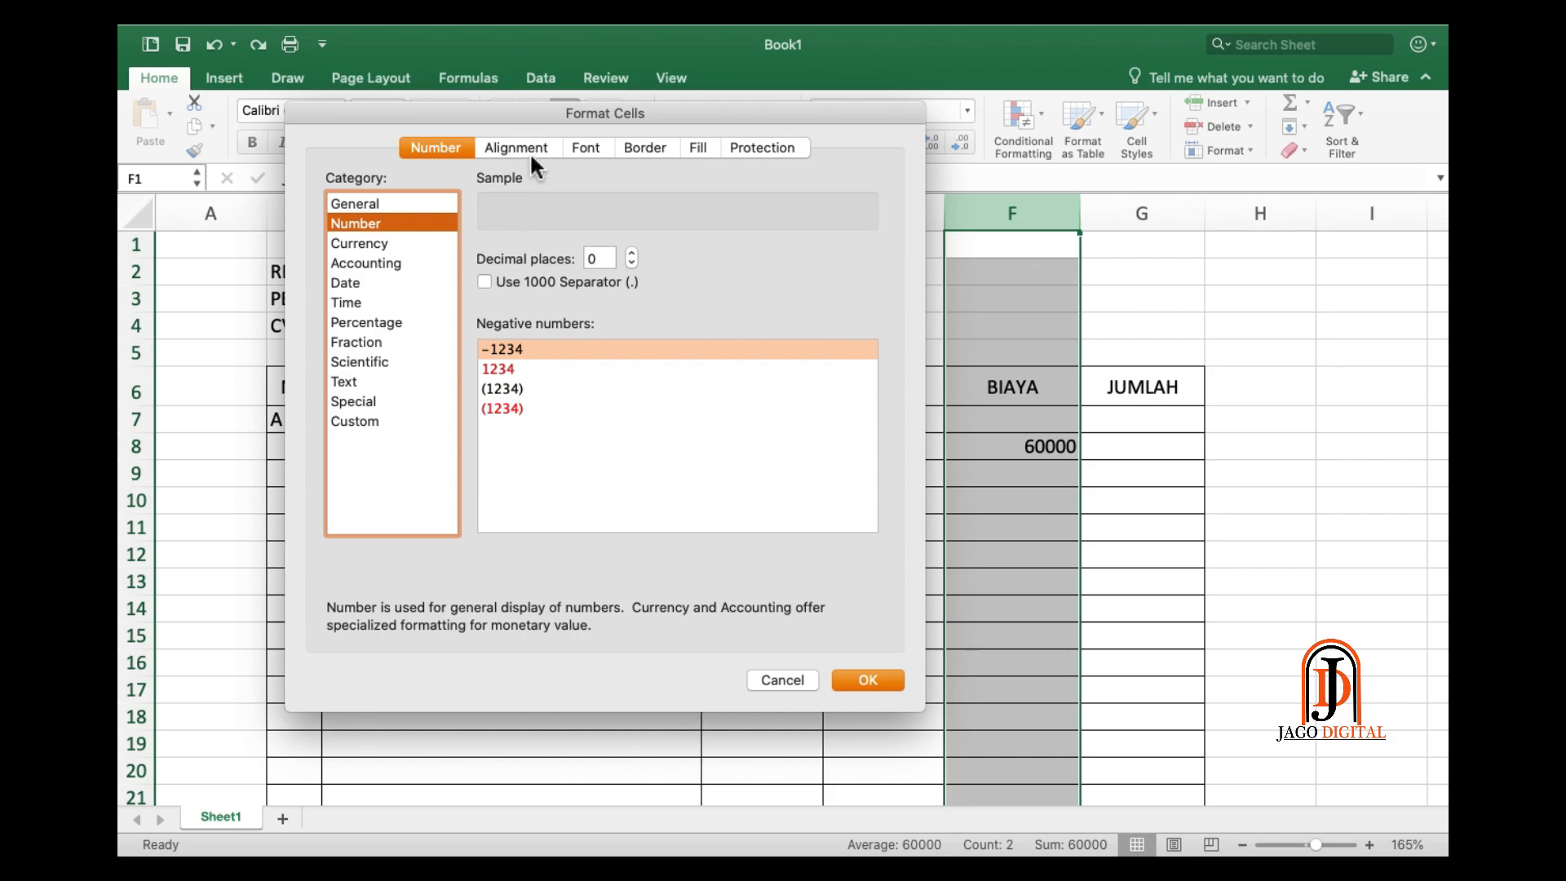
left_click(555, 145)
left_click(591, 145)
left_click(637, 143)
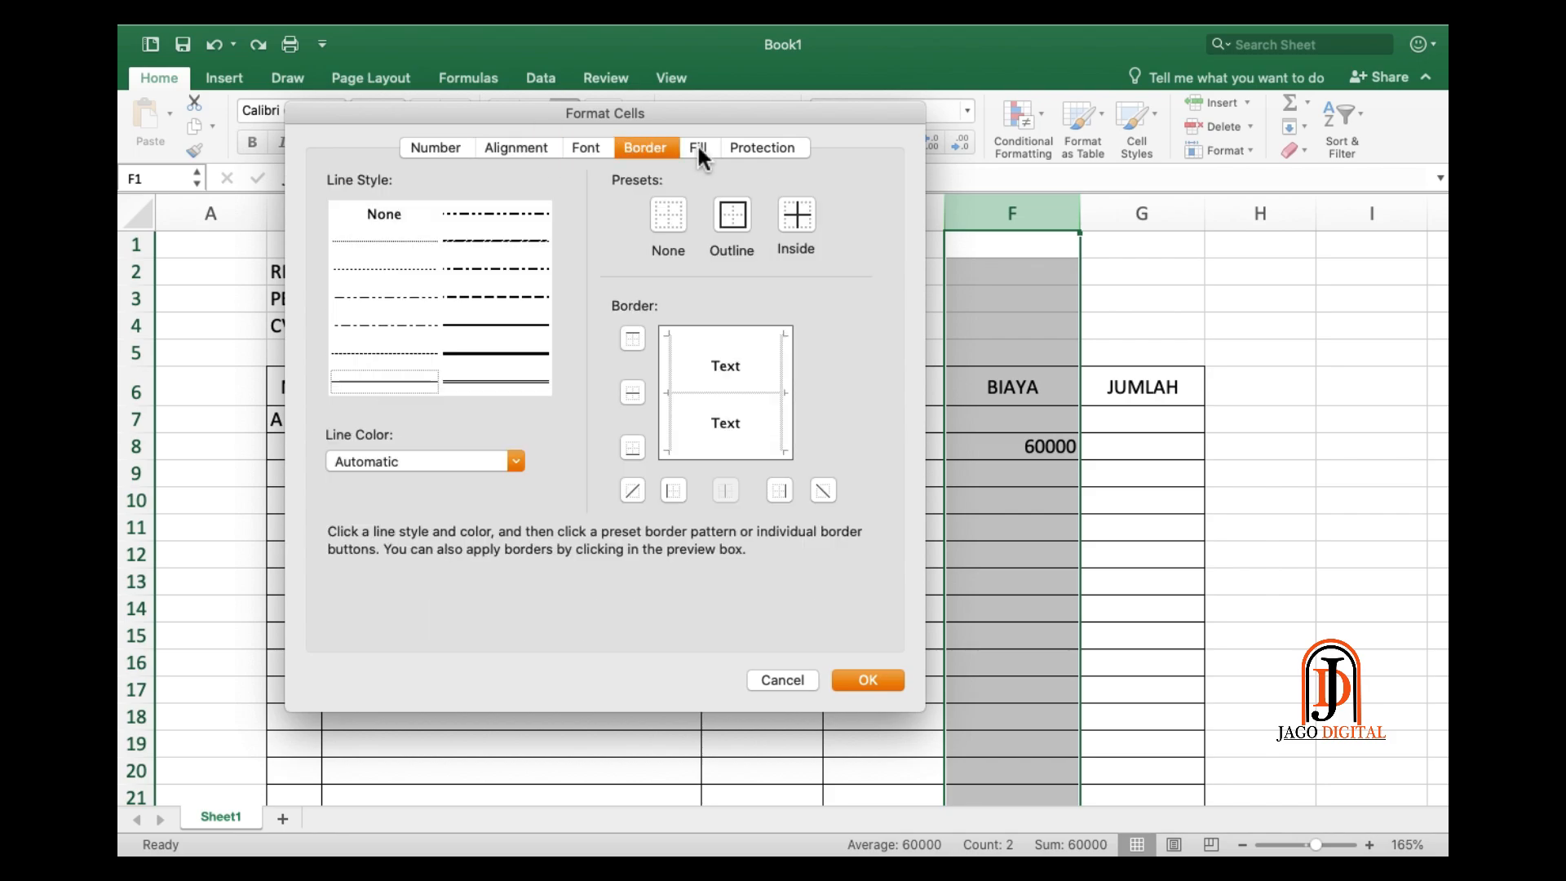
left_click(698, 144)
left_click(741, 155)
left_click(430, 148)
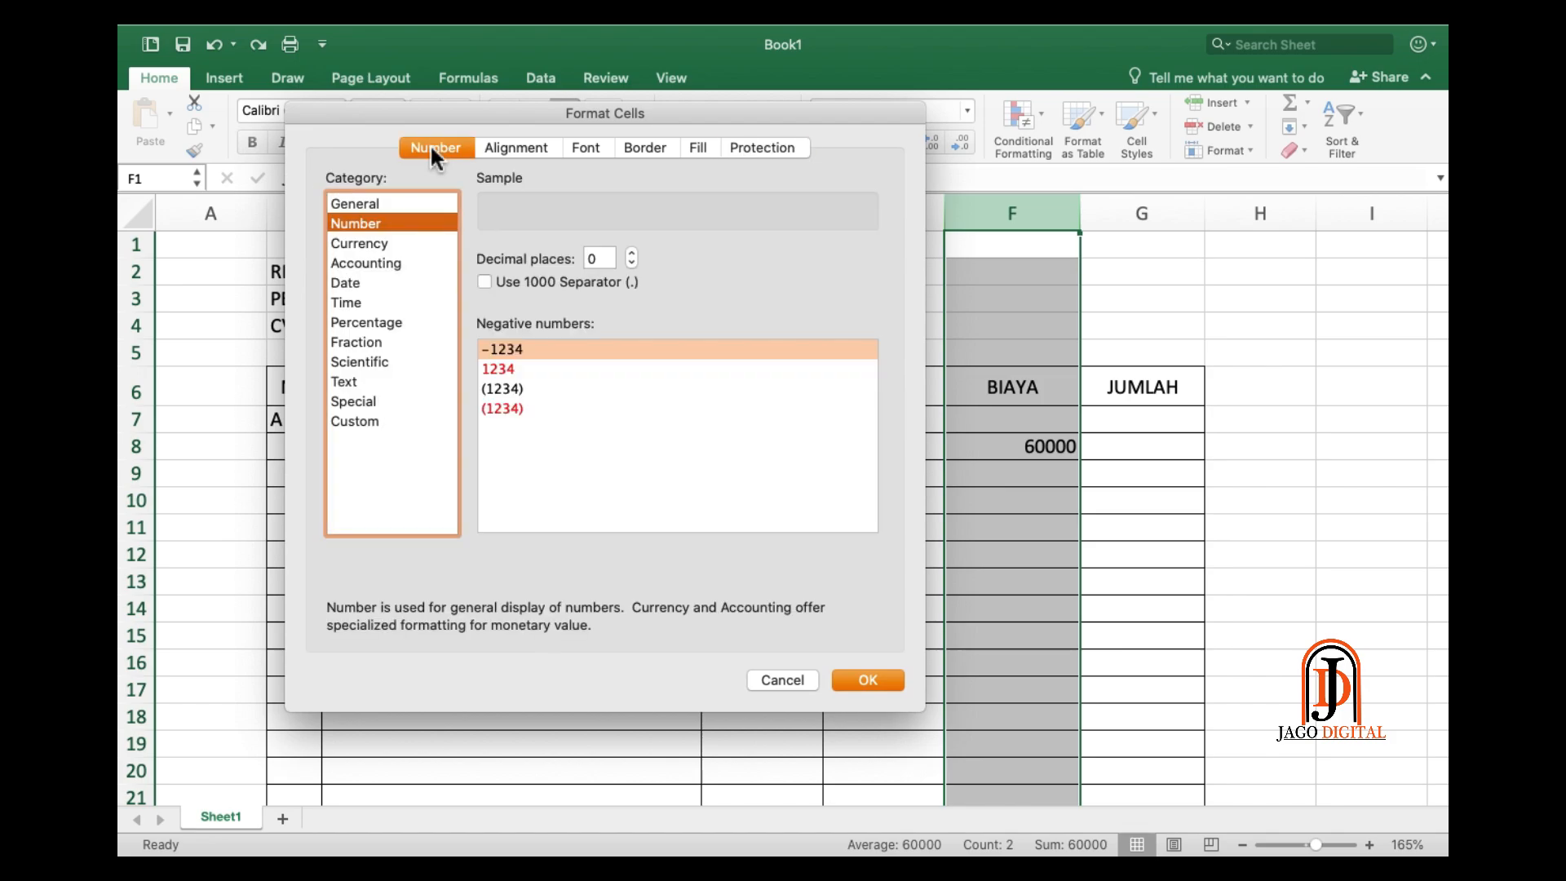
left_click(485, 282)
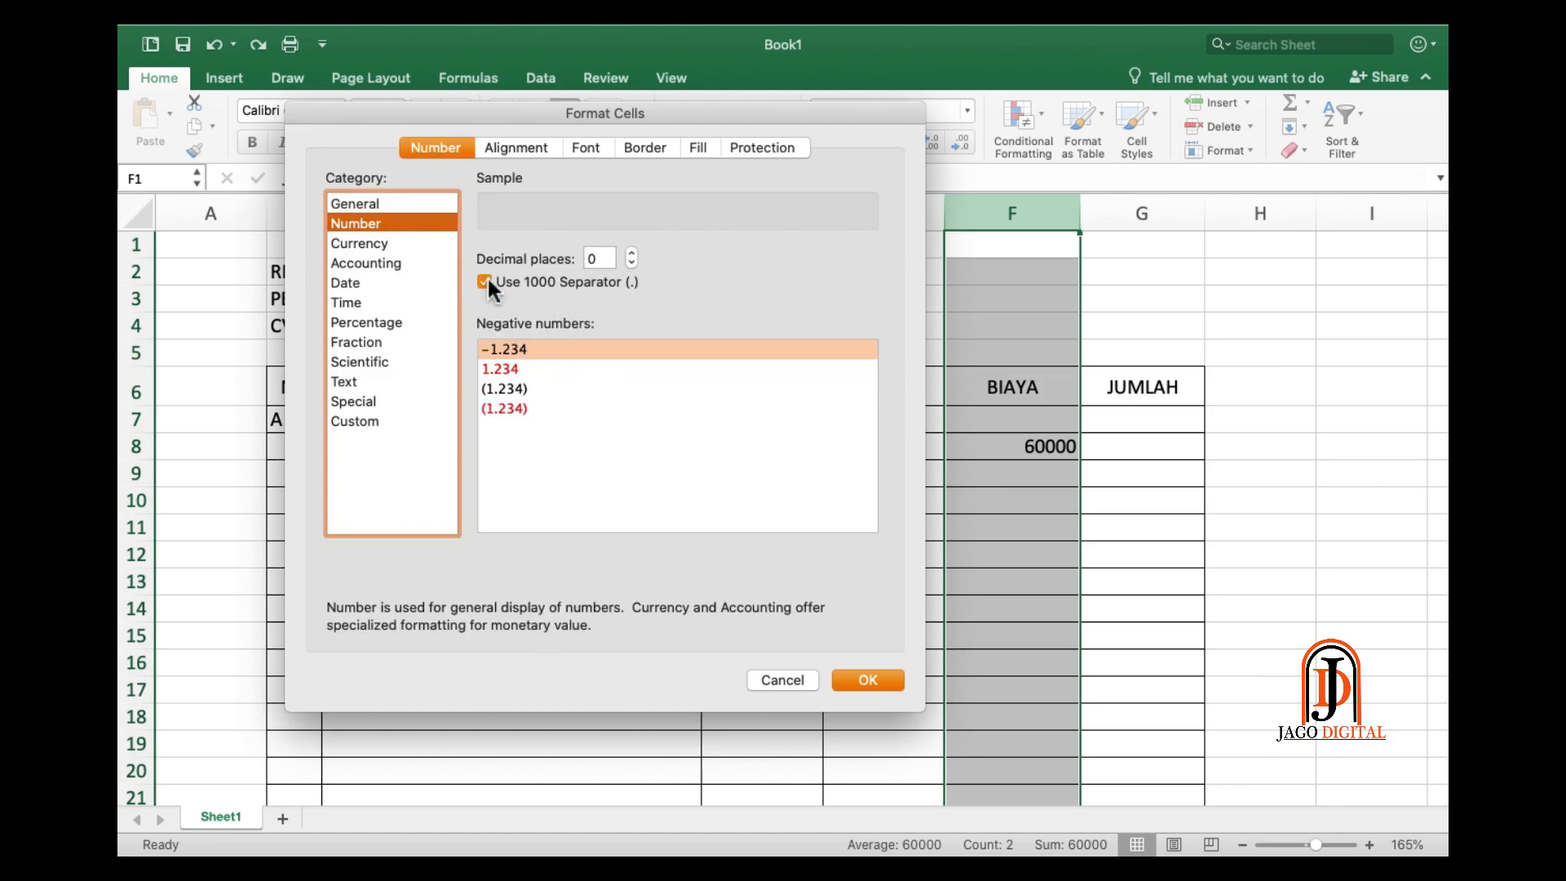
- Switch the BIAYA column's format category to Accounting and look through the currency symbols for a rupiah (Rp) entry
left_click(381, 262)
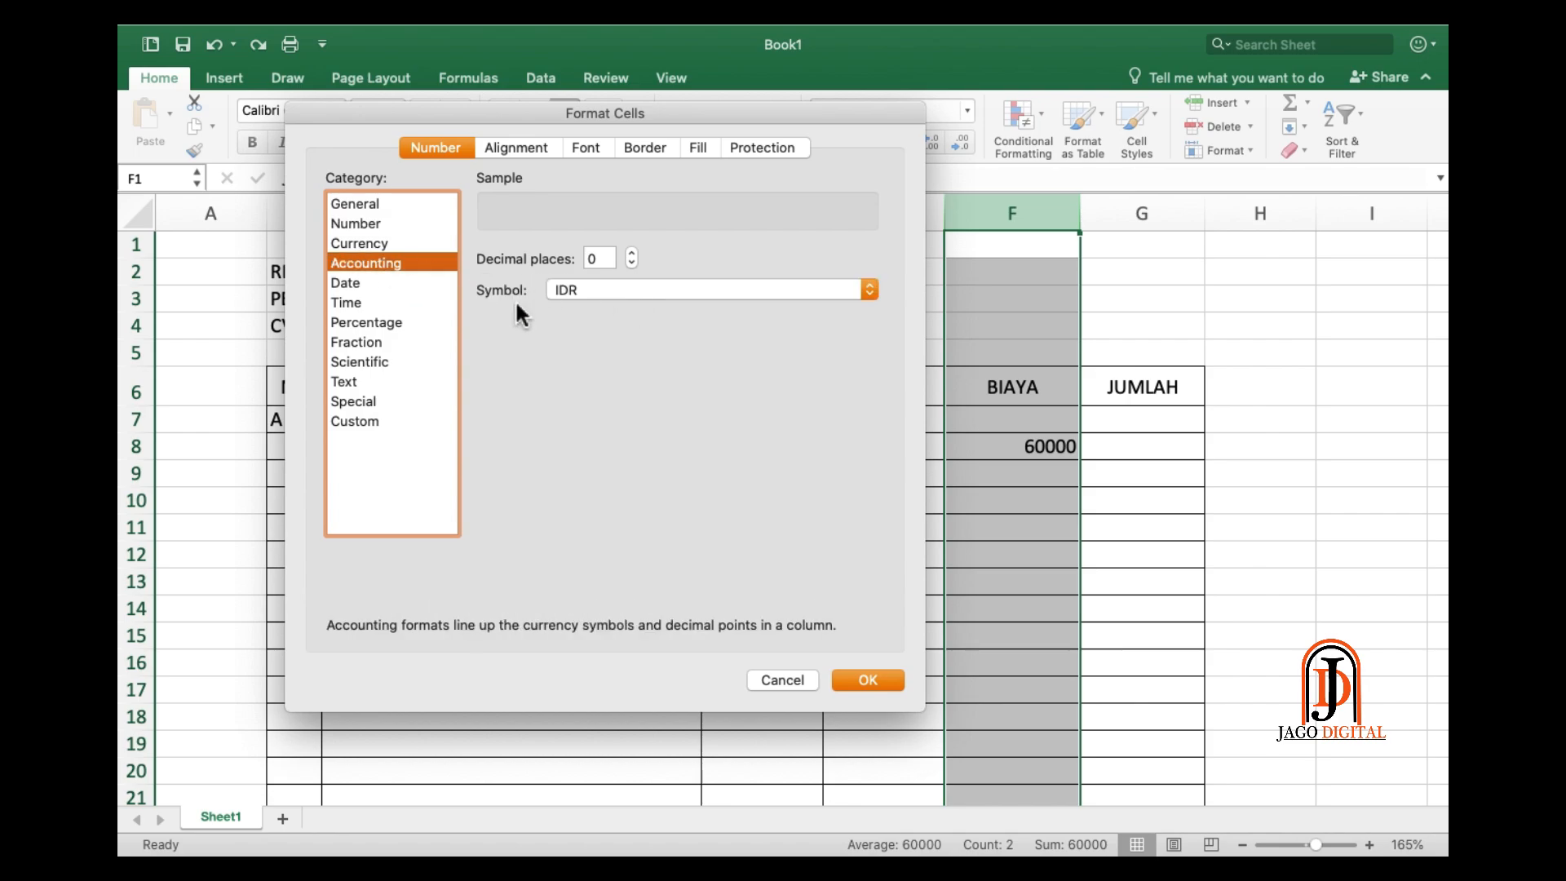
left_click(634, 291)
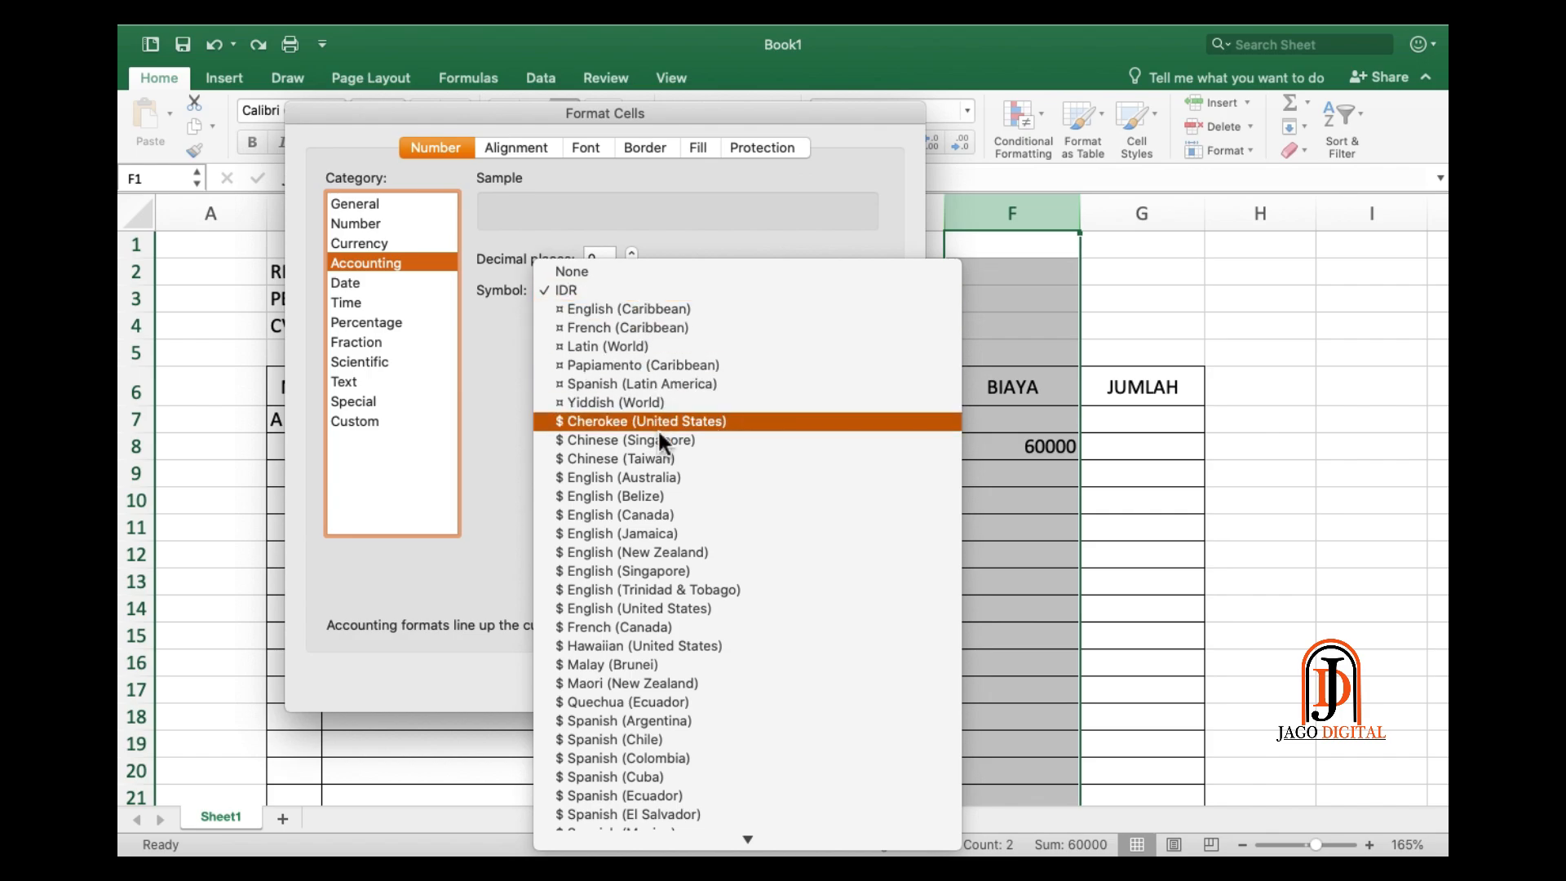
scroll(657, 429, "down", 3)
scroll(661, 457, "down", 5)
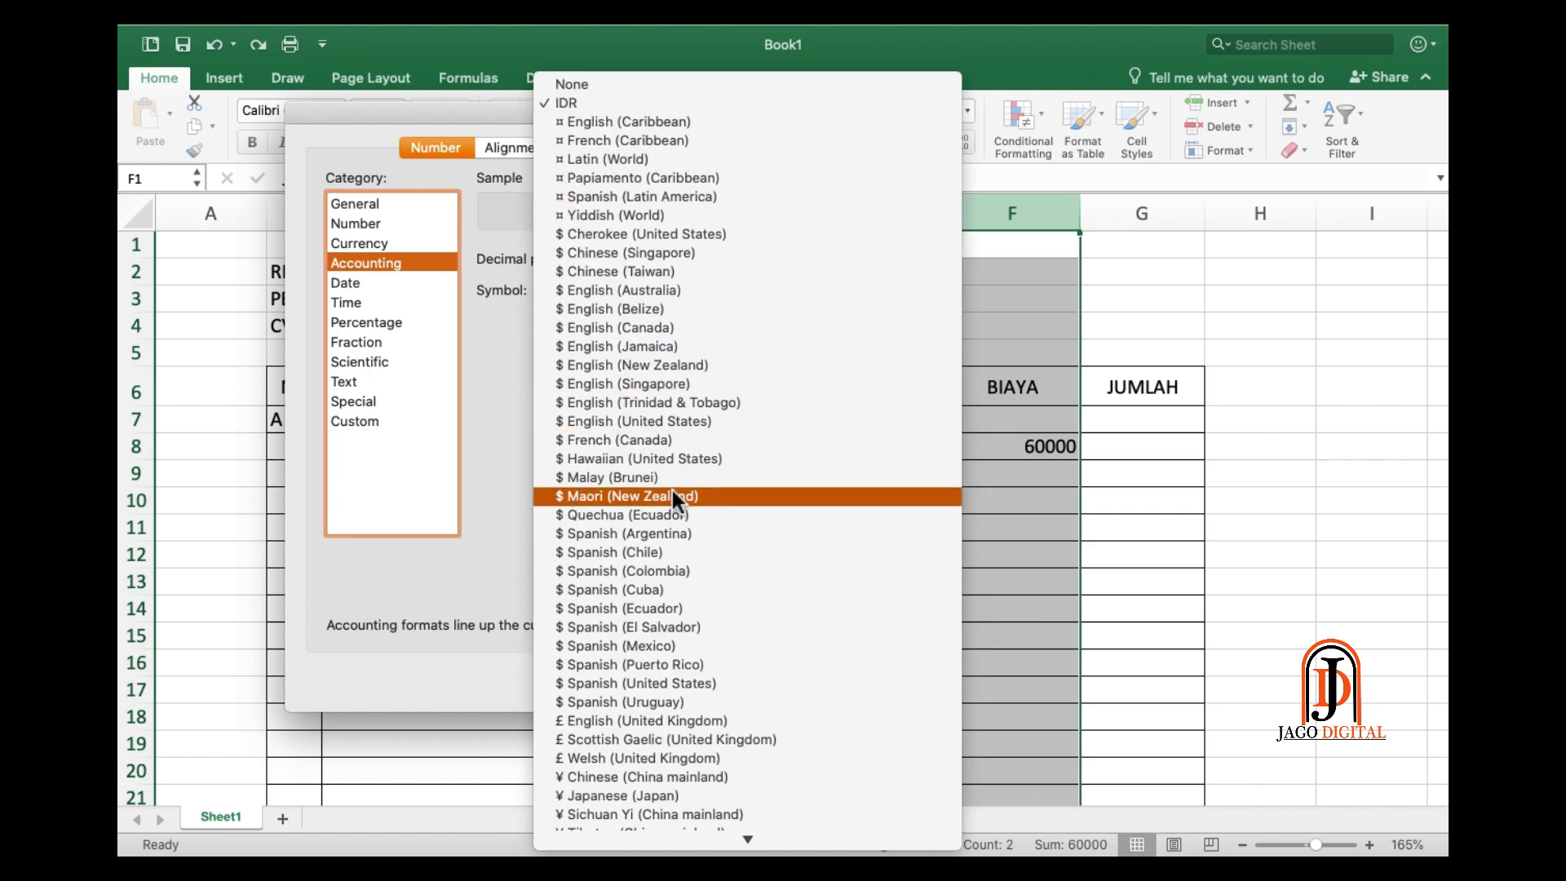
scroll(673, 493, "down", 5)
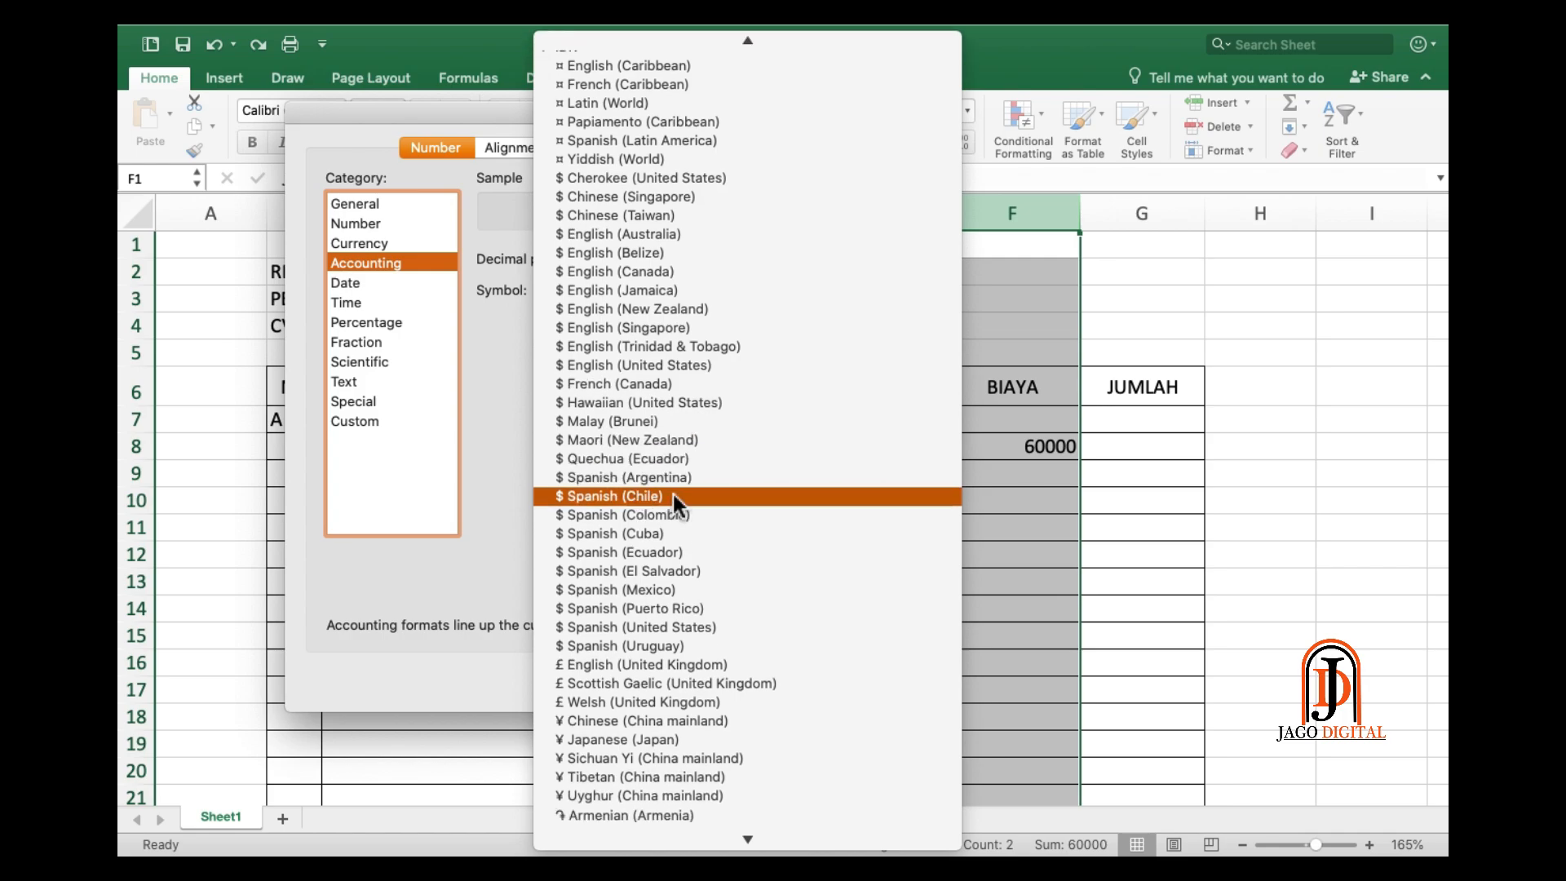
scroll(673, 491, "down", 4)
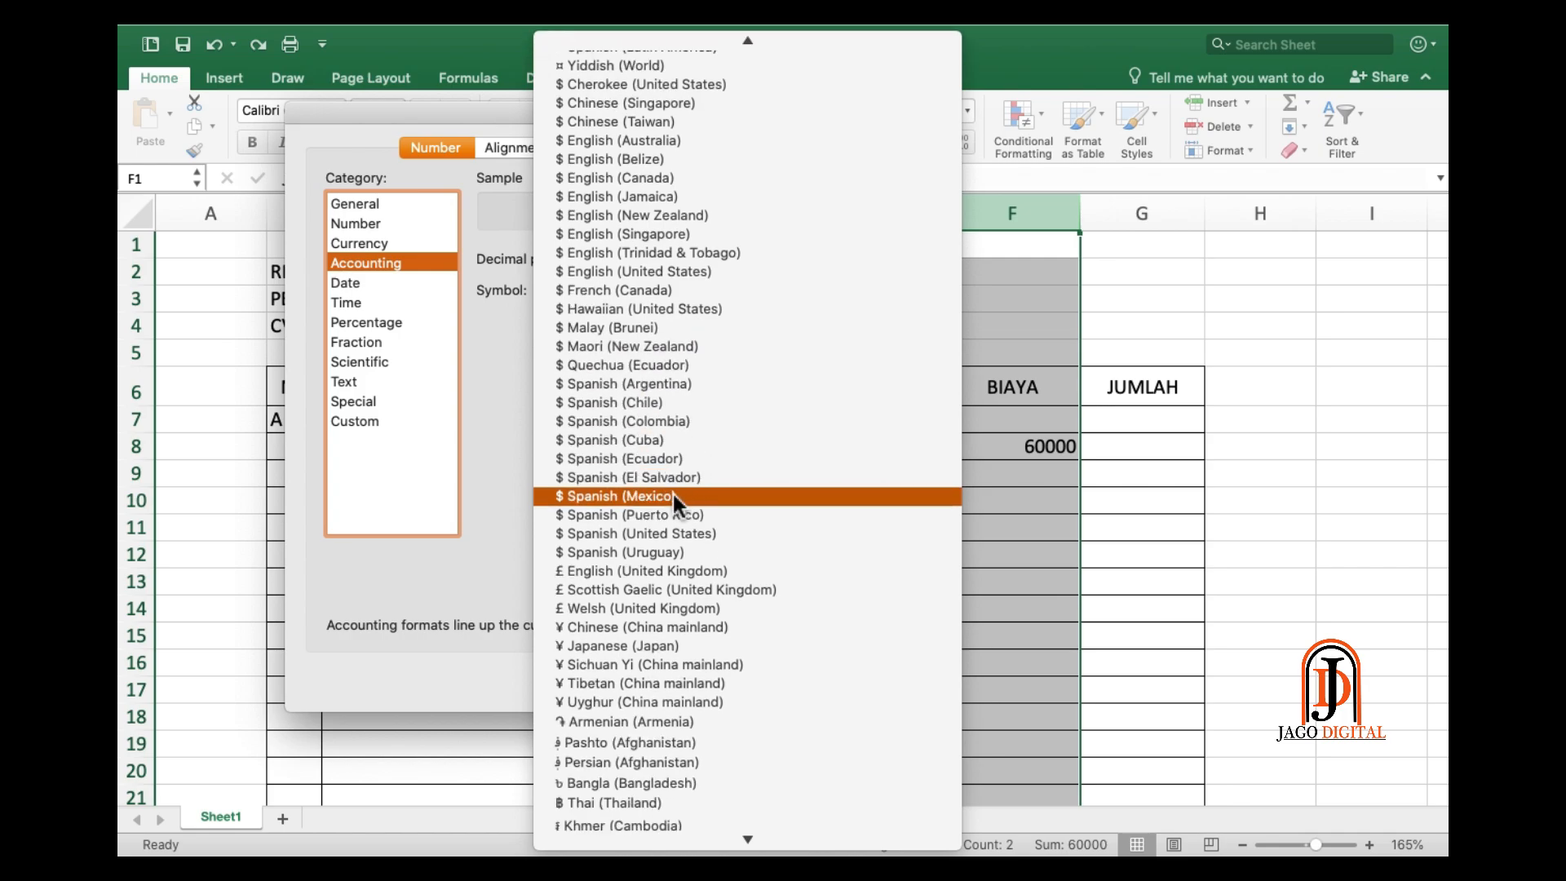
scroll(672, 491, "down", 2)
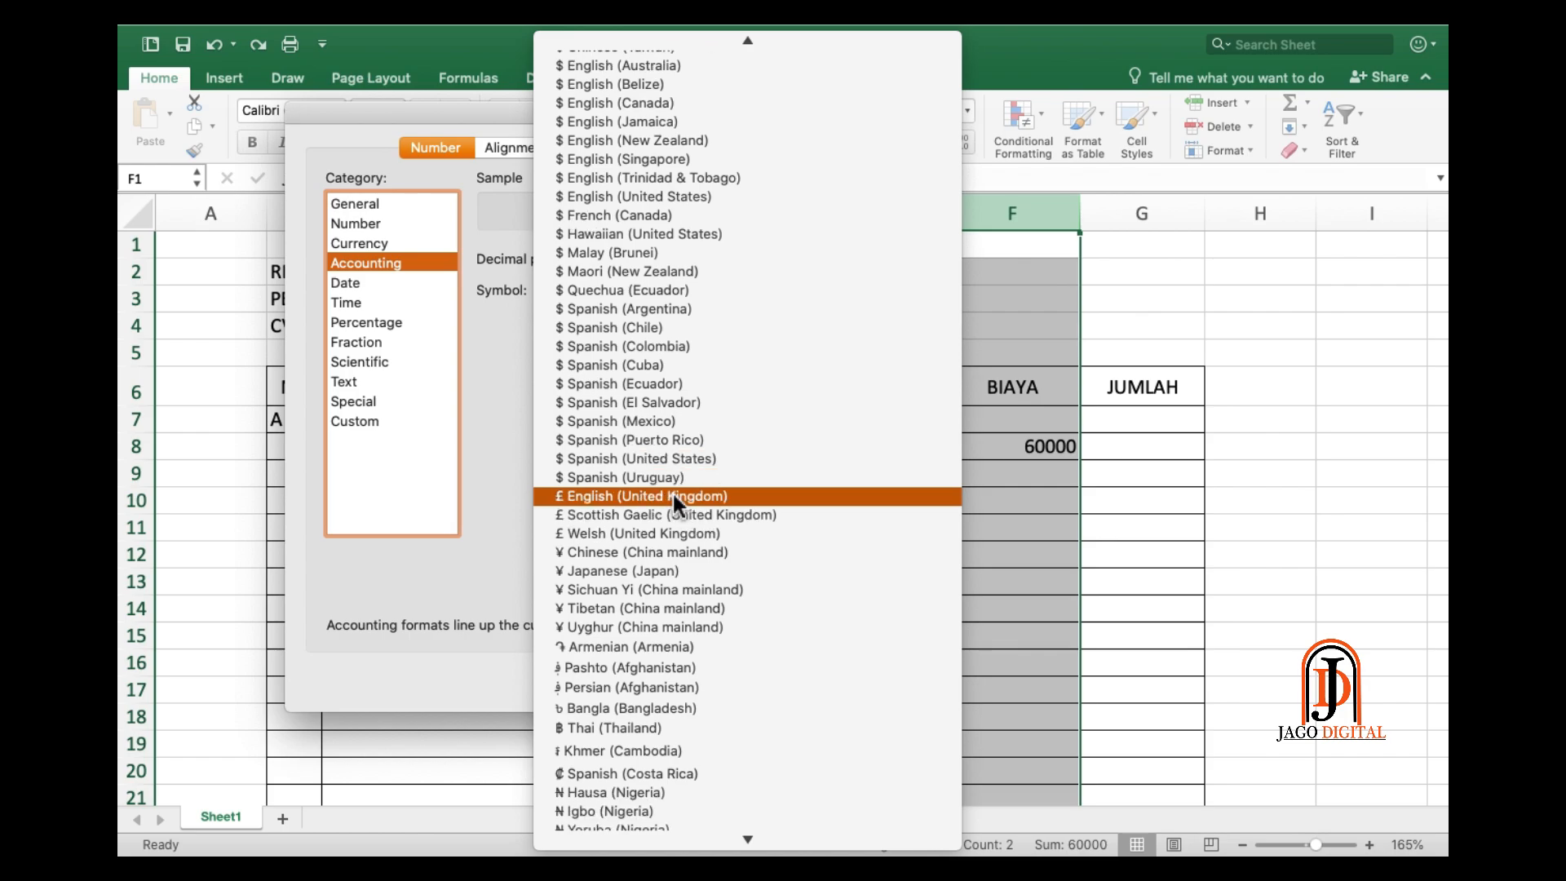
scroll(673, 493, "down", 8)
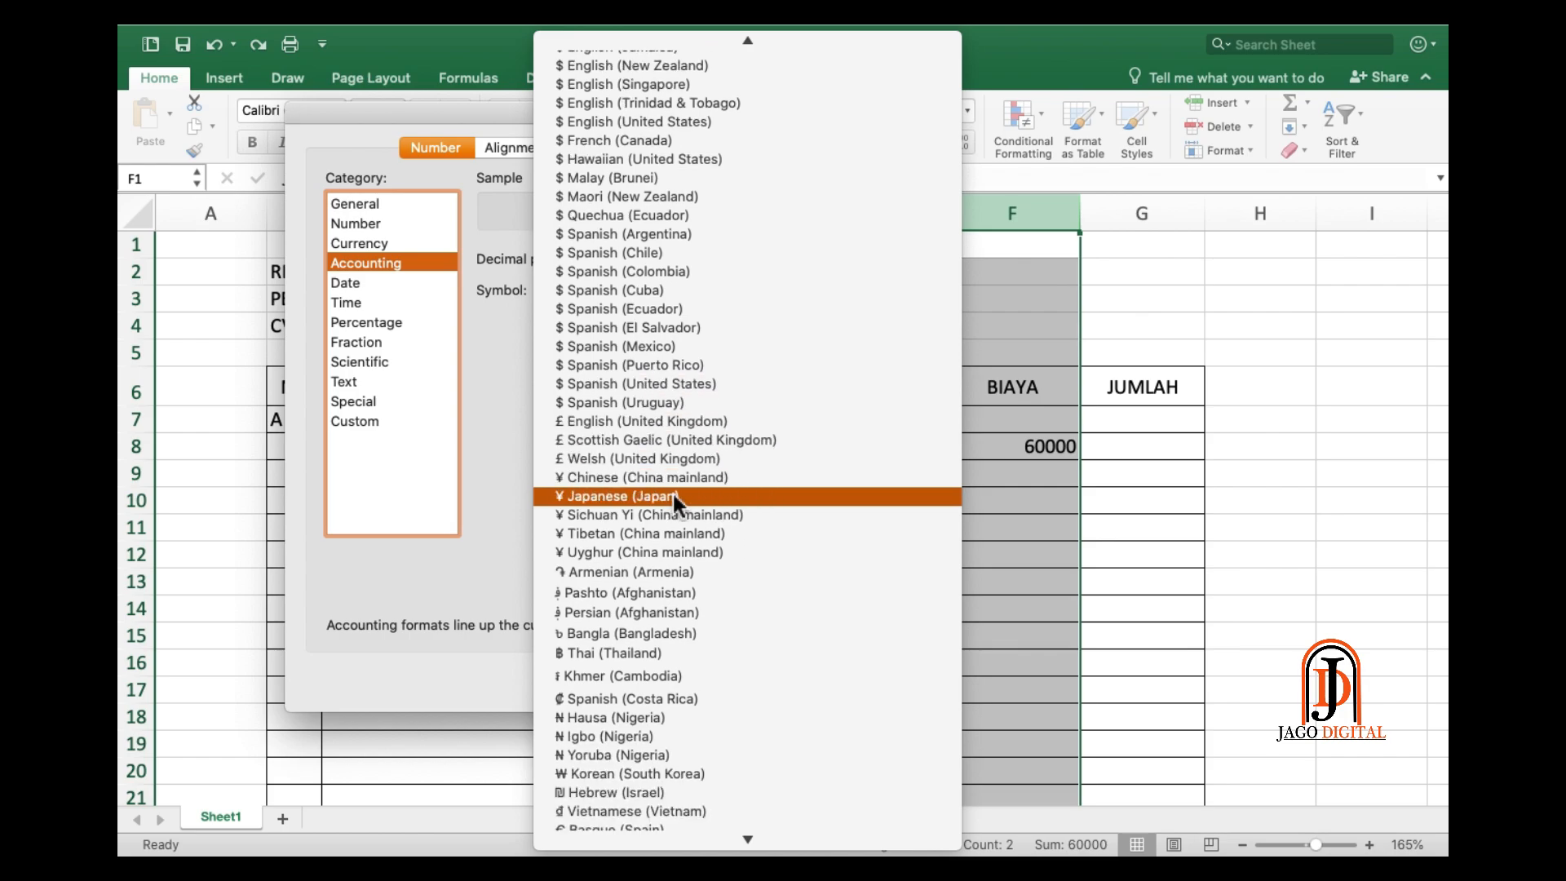
scroll(673, 491, "down", 8)
scroll(672, 491, "up", 20)
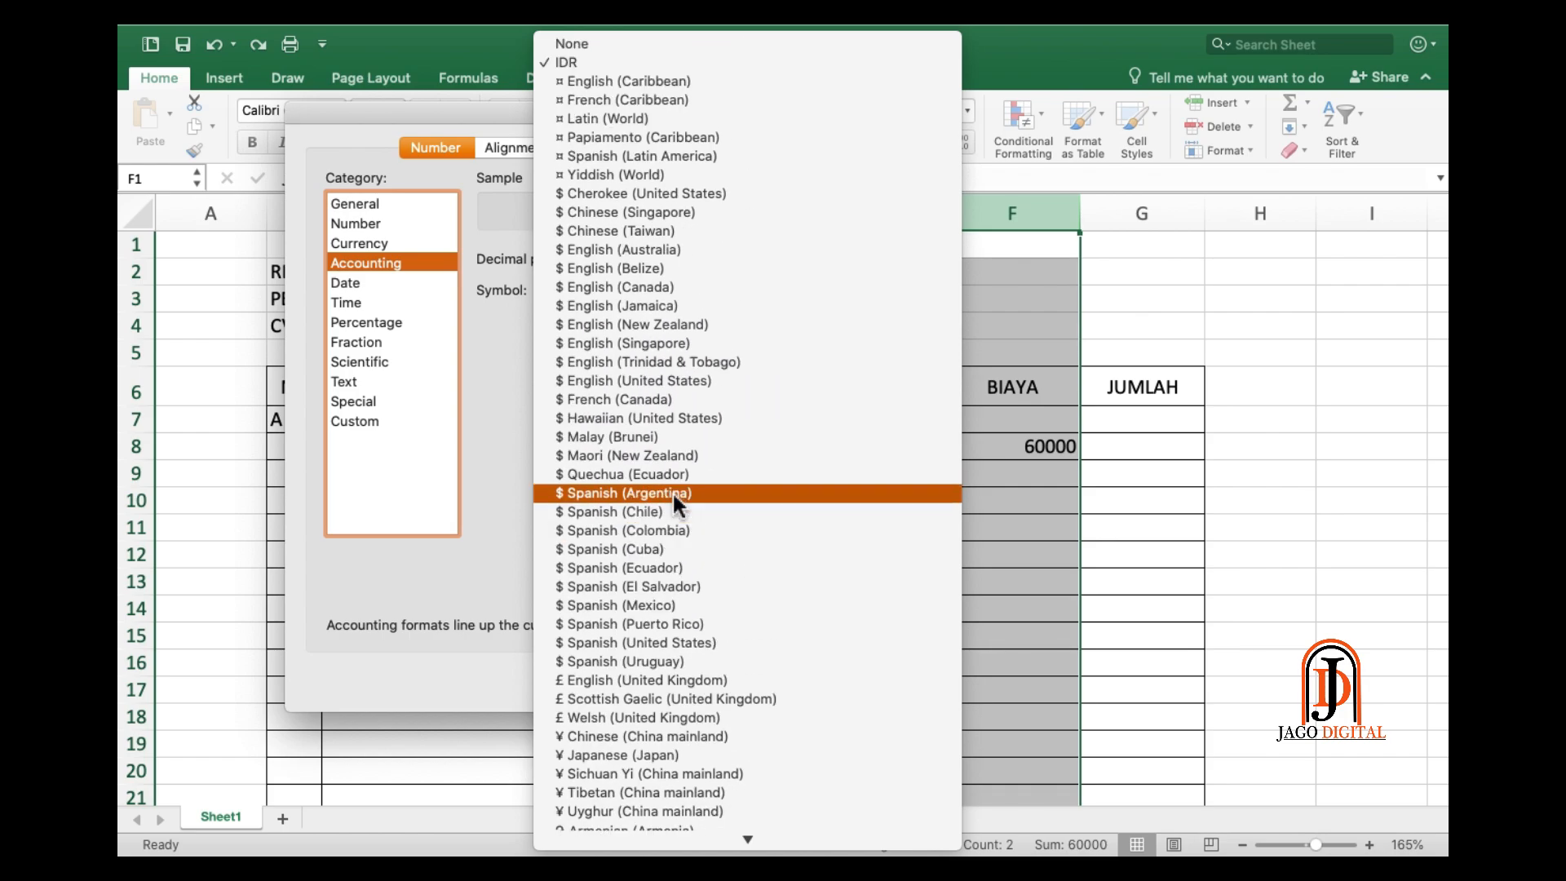
key("r")
key("p")
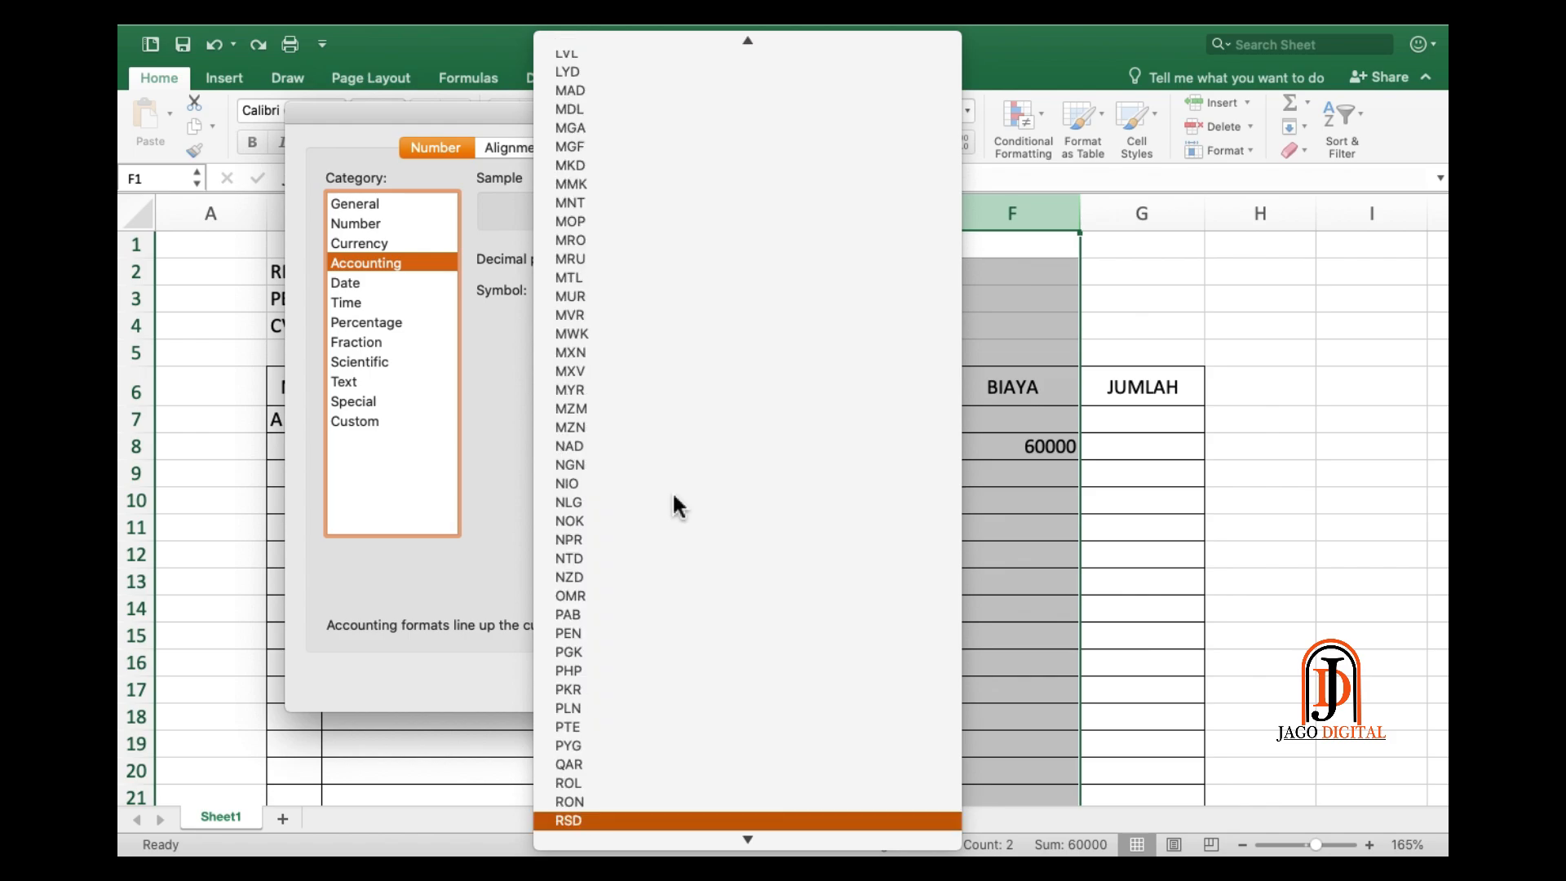
key("Down")
key("Down")
key("Down")
key("Down")
key("Down")
key("Down")
key("Down")
key("Down")
key("Down")
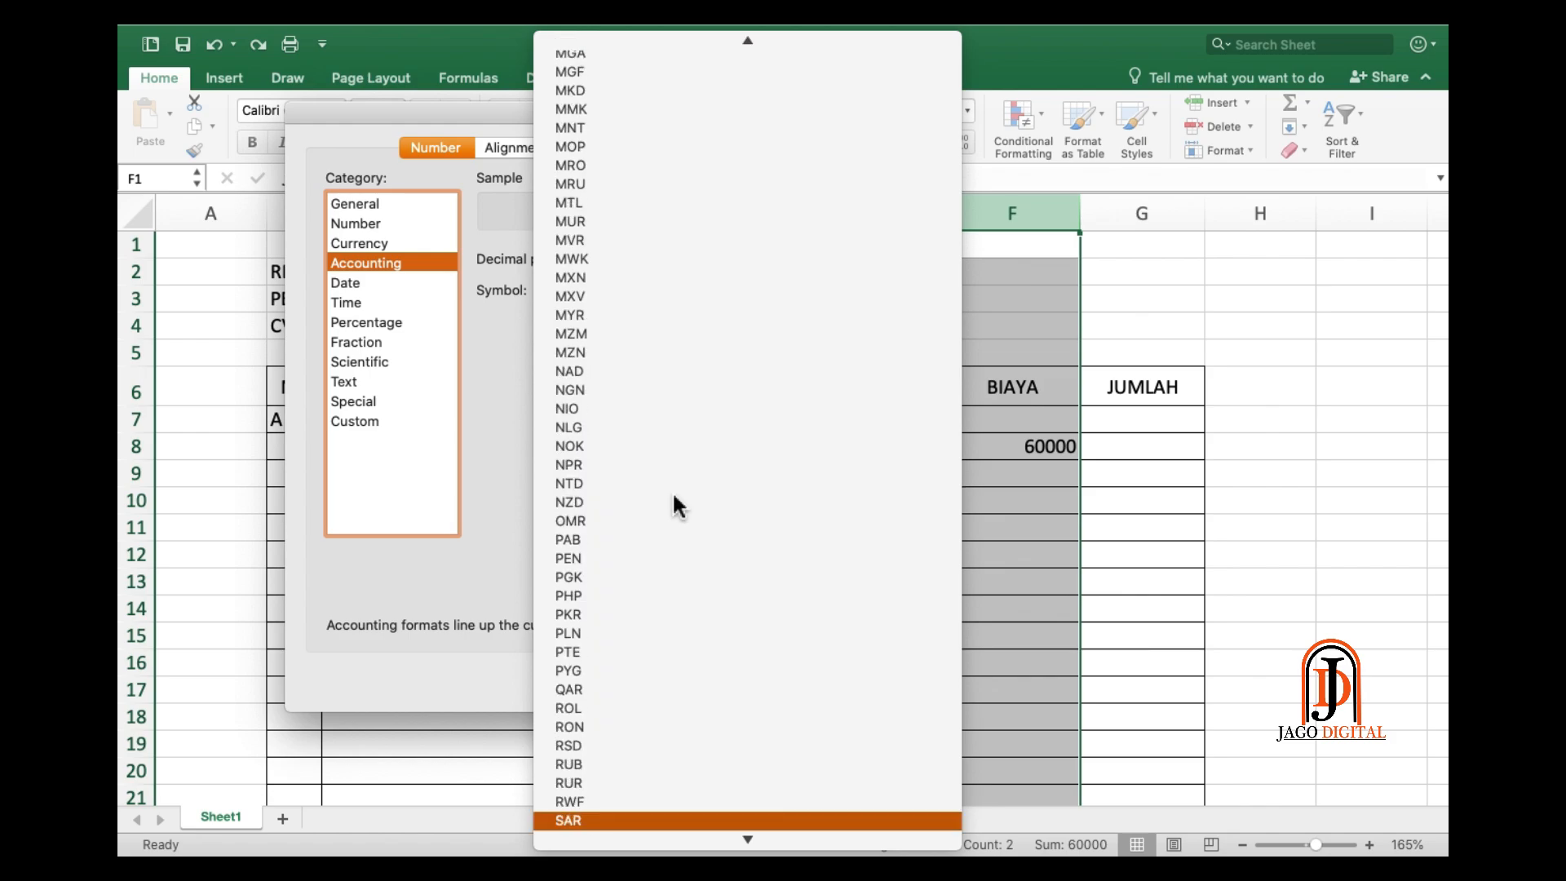
left_click(1001, 488)
- Search the Accounting currency symbols again for an Indonesian entry, and close the list without choosing one
left_click(651, 292)
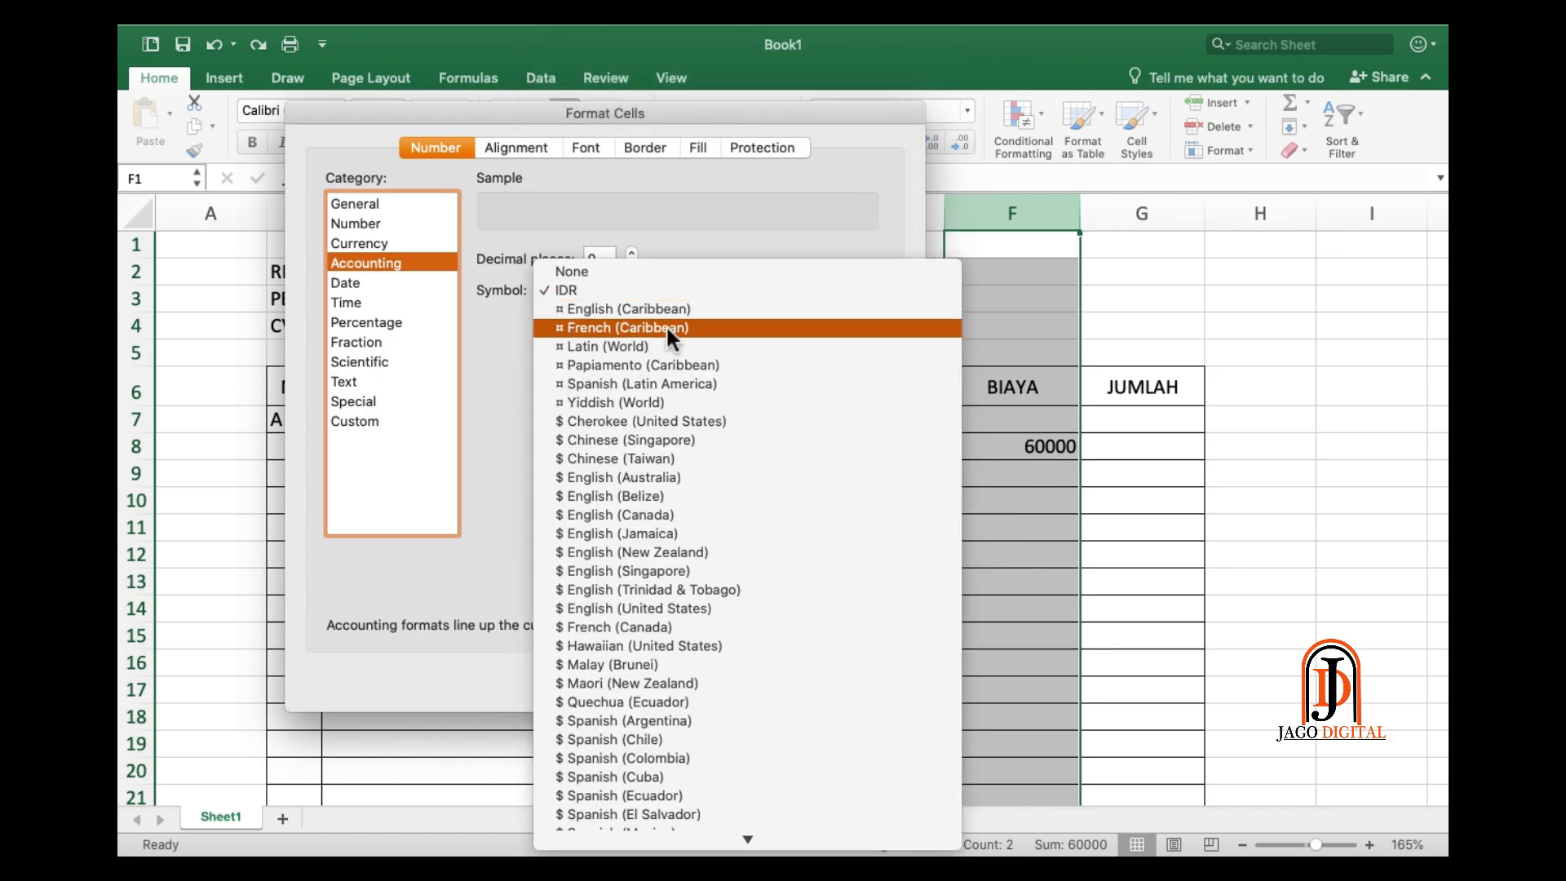
key("Down")
key("Down")
key("Down")
key("Down")
key("Down")
key("Down")
key("Down")
key("Down")
key("Down")
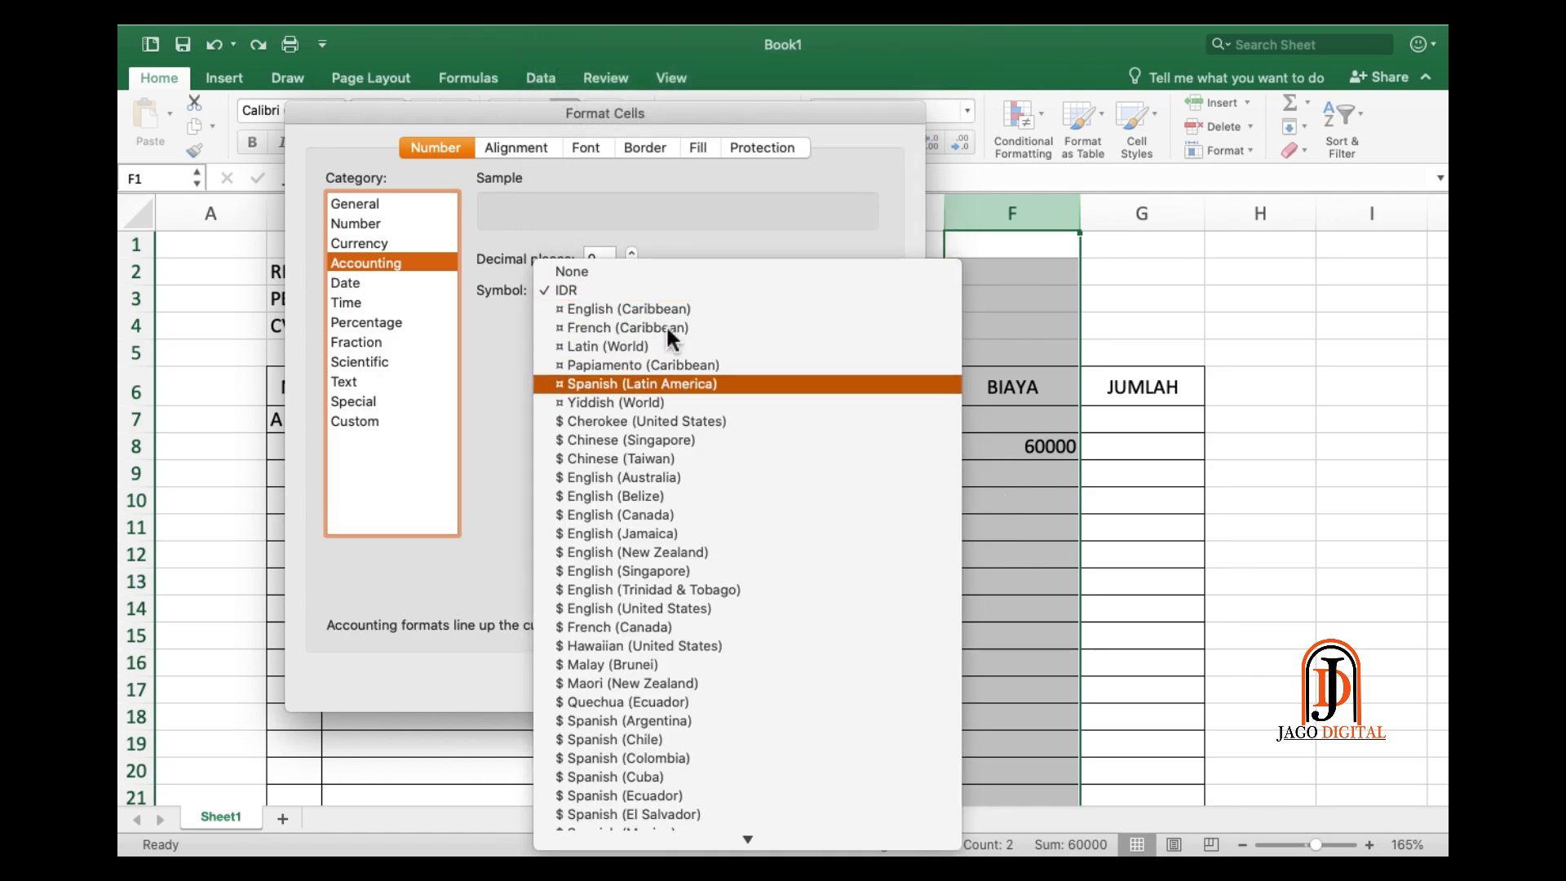
key("Down")
key("Down")
key("Down")
key("Down")
key("Down")
key("Down")
key("Down")
key("Down")
key("Down")
key("Down")
key("Down")
key("Down")
key("Down")
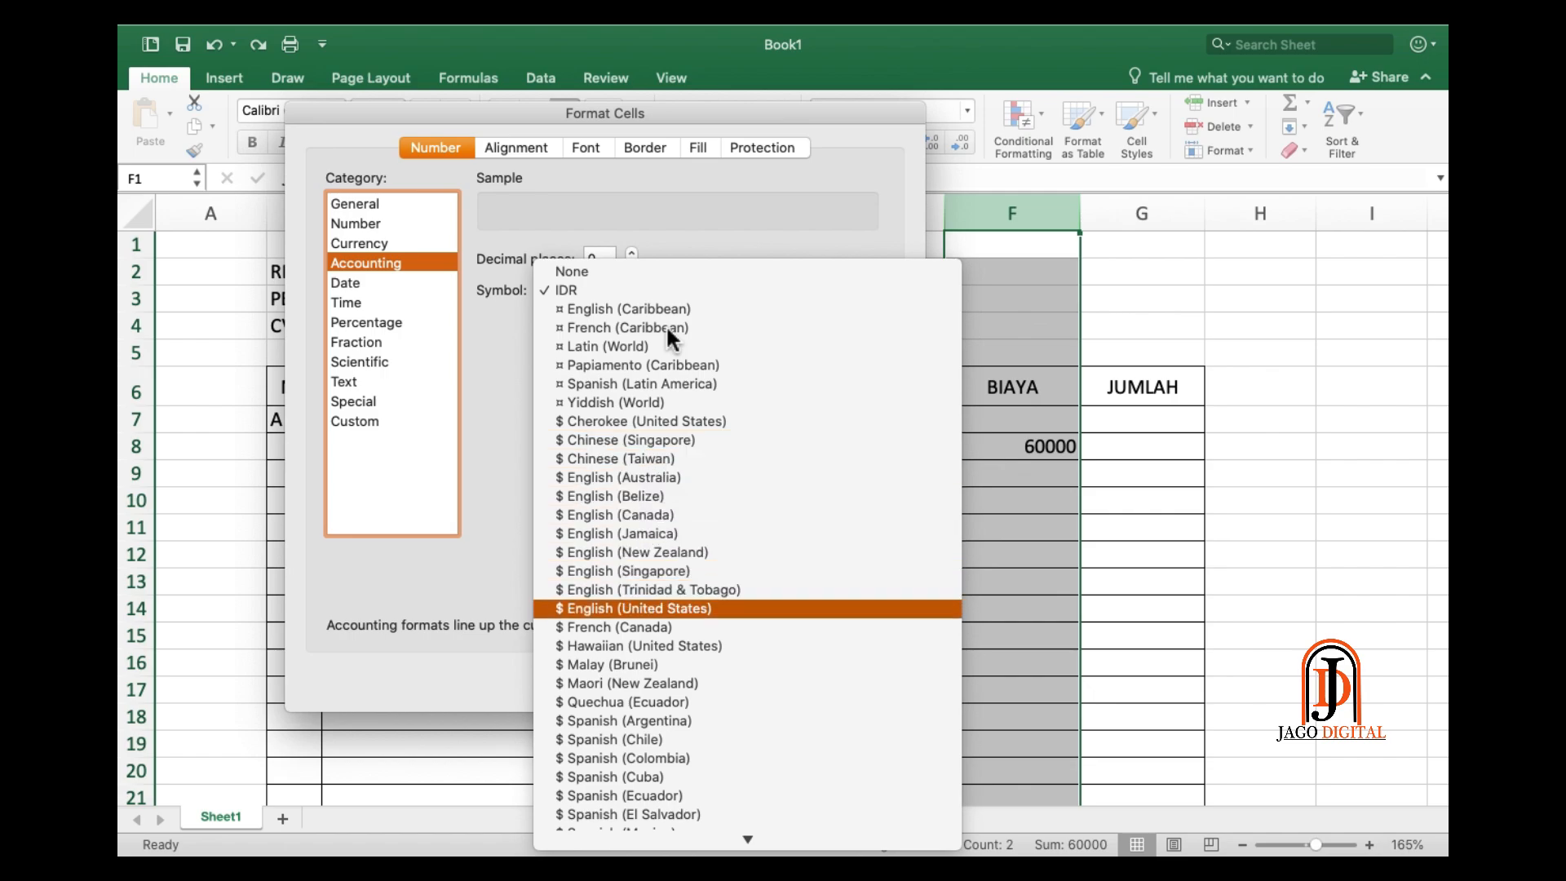
key("Down")
key("Down")
key("Down")
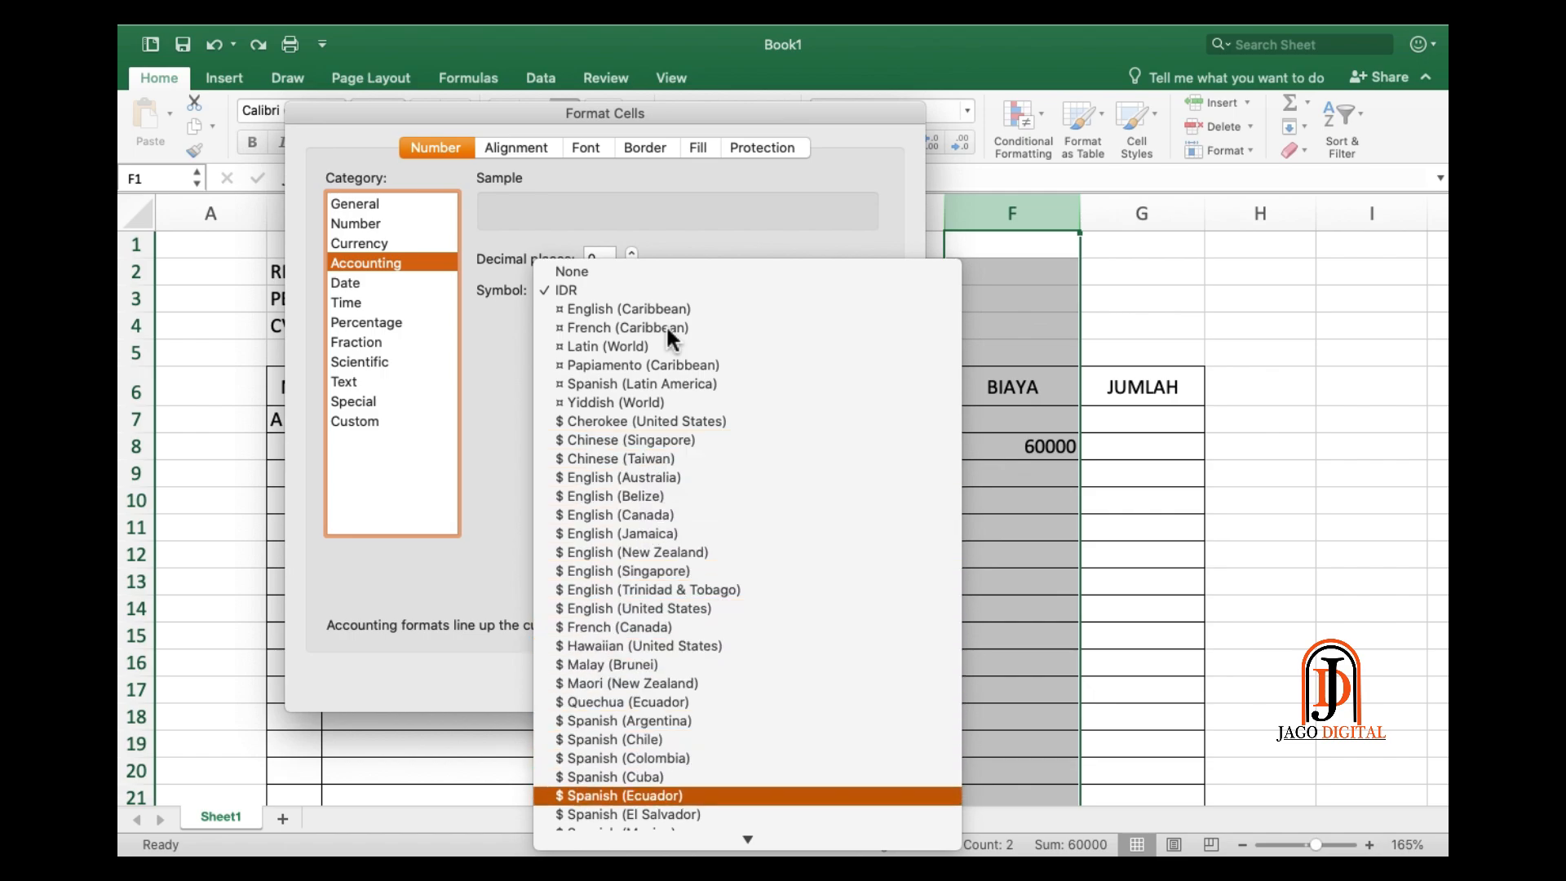
type("in")
key("Down")
key("Down")
key("Down")
key("Down")
key("Down")
key("Down")
key("Down")
key("Down")
key("Down")
key("Down")
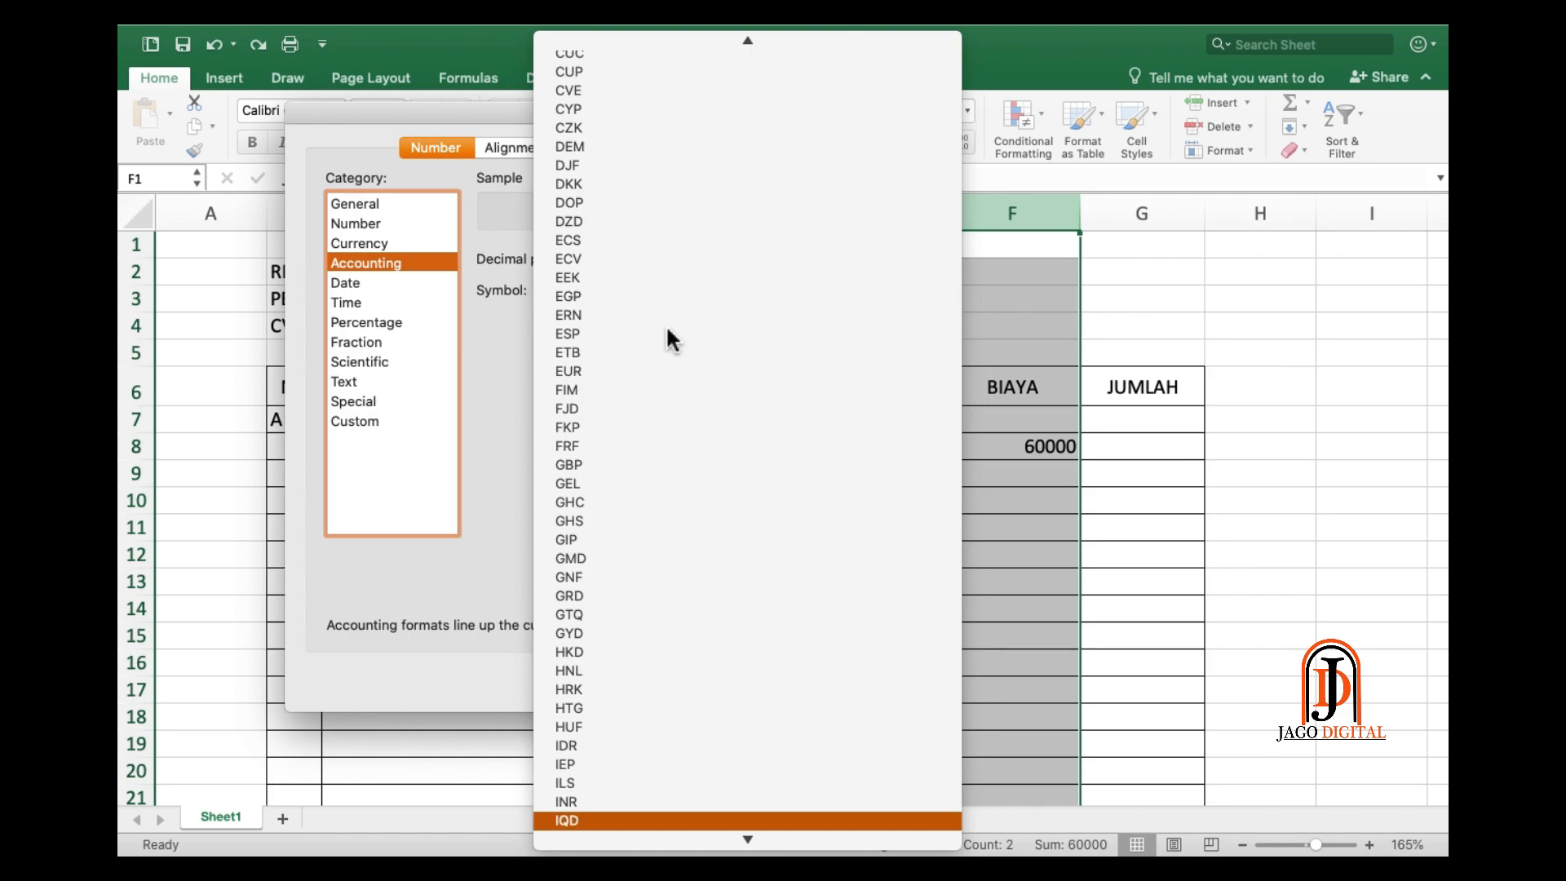
key("Down")
key("Down")
key("Down")
key("Down")
key("Down")
key("Down")
key("Down")
key("Down")
key("Down")
key("Down")
key("Down")
key("Down")
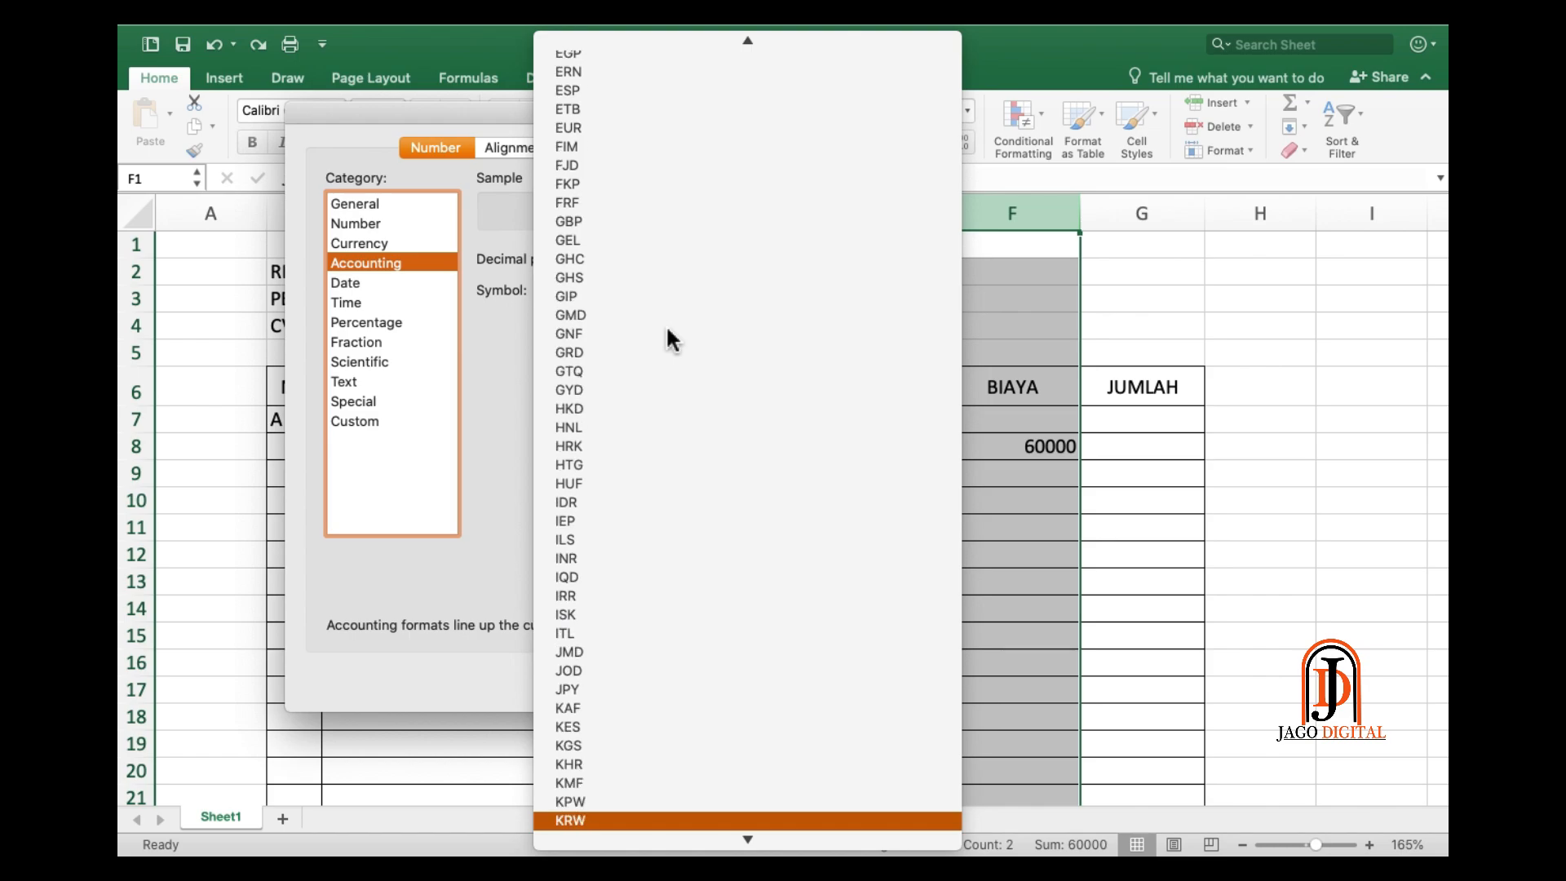
key("Down")
key("Down")
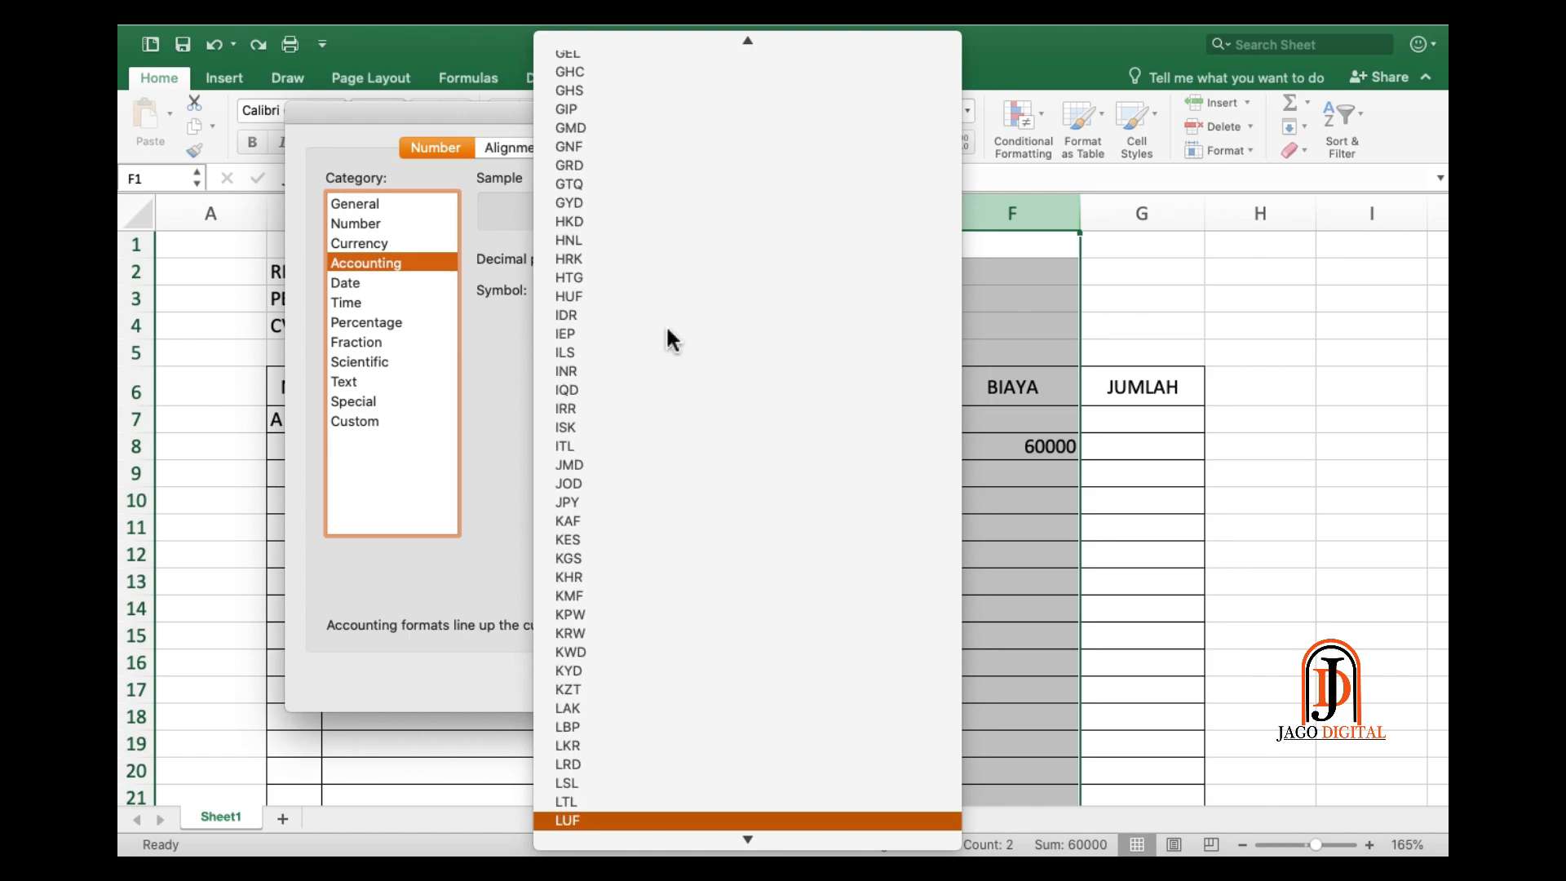
scroll(722, 317, "down", 10)
mouse_move(752, 34)
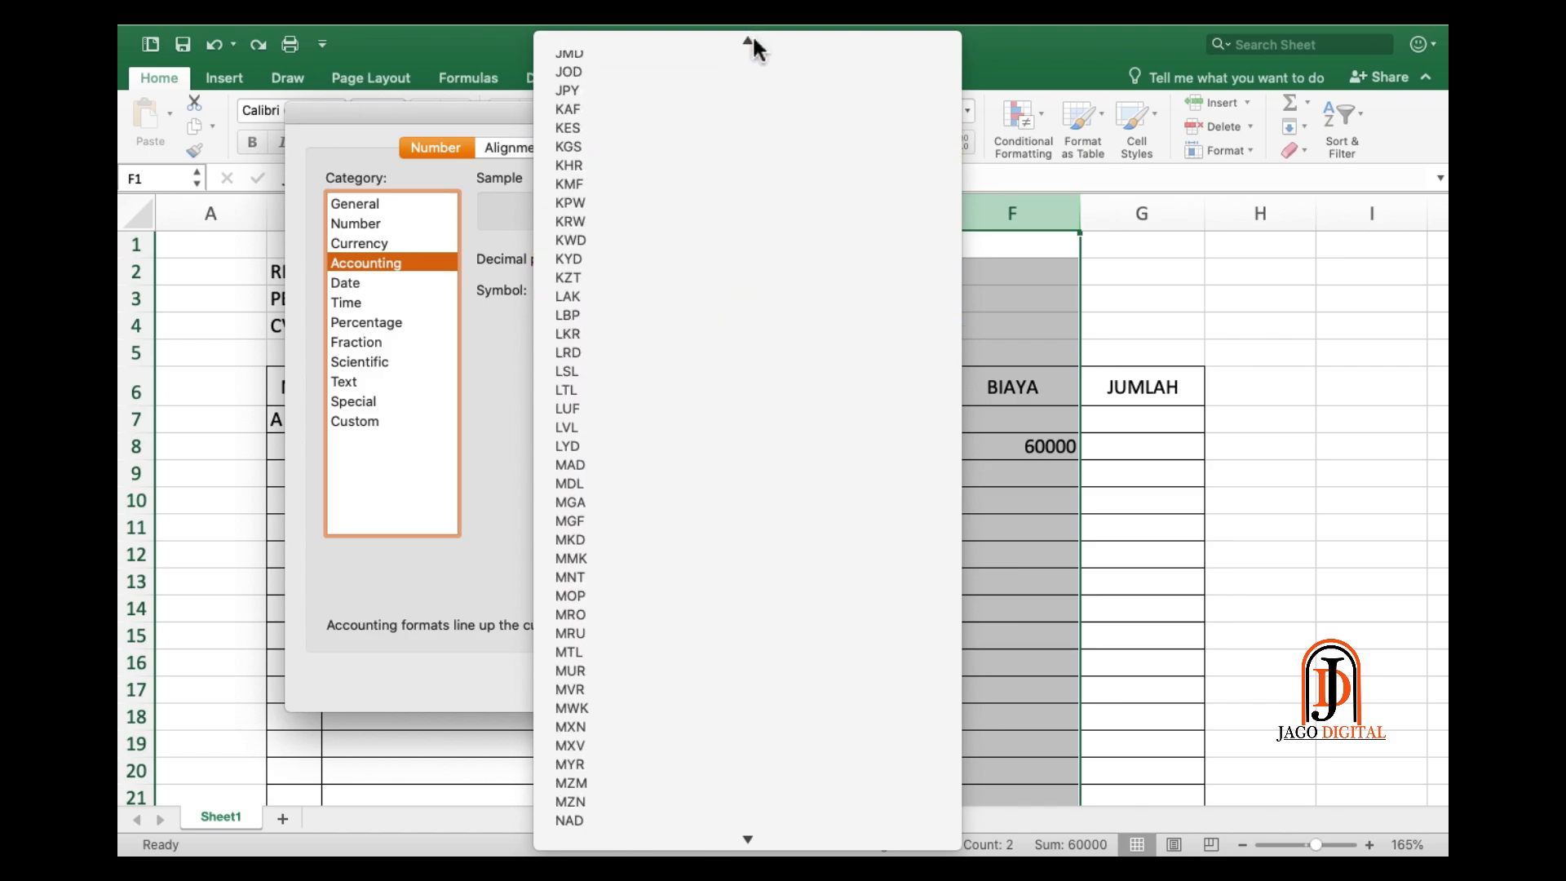
scroll(684, 291, "down", 4)
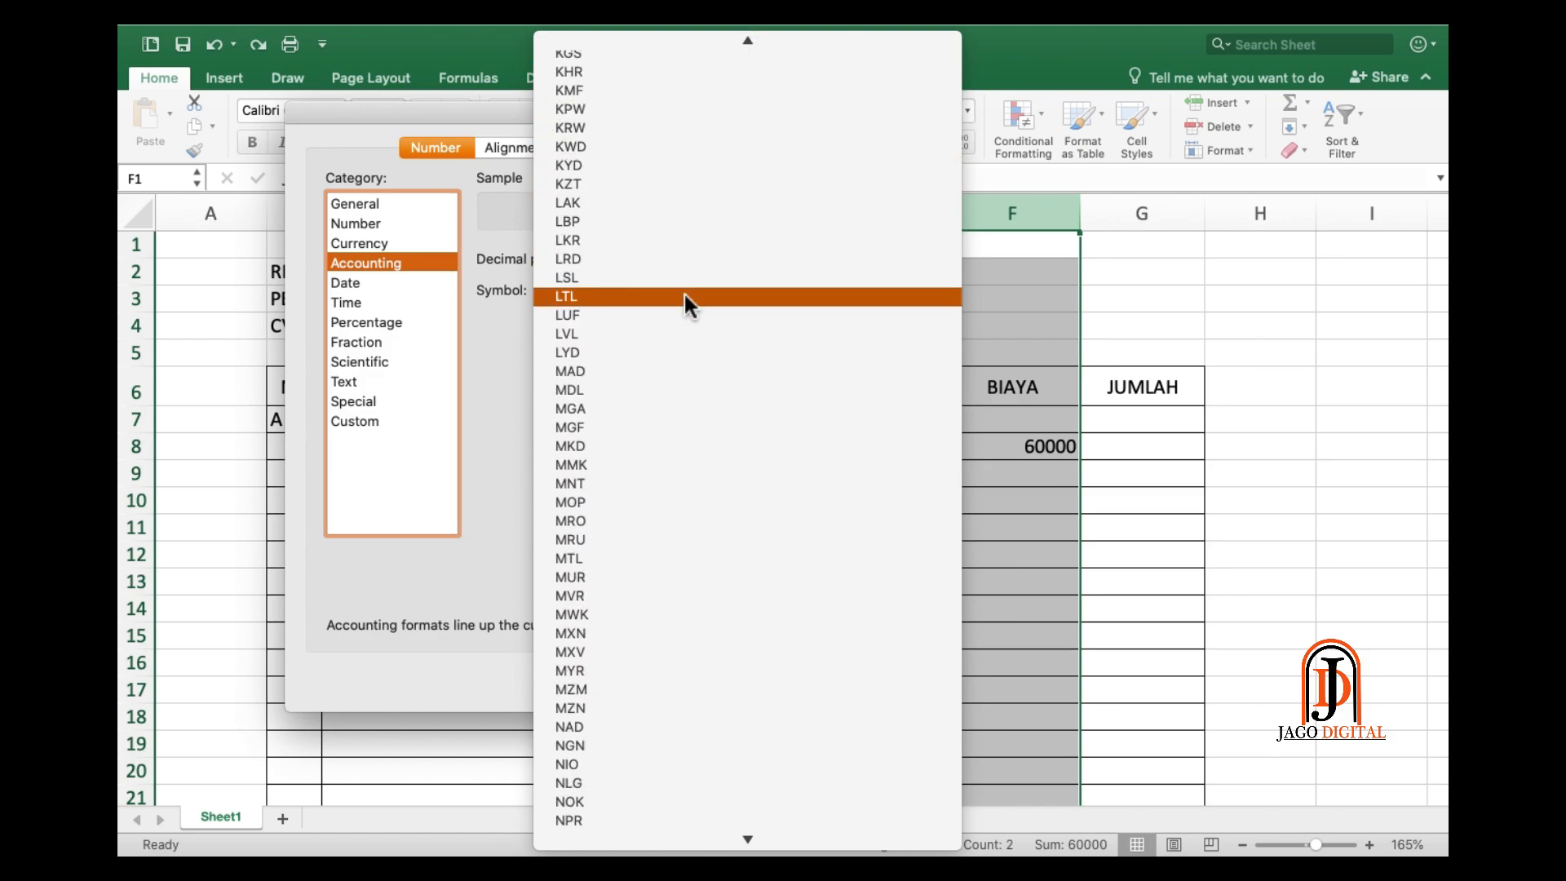
key("Escape")
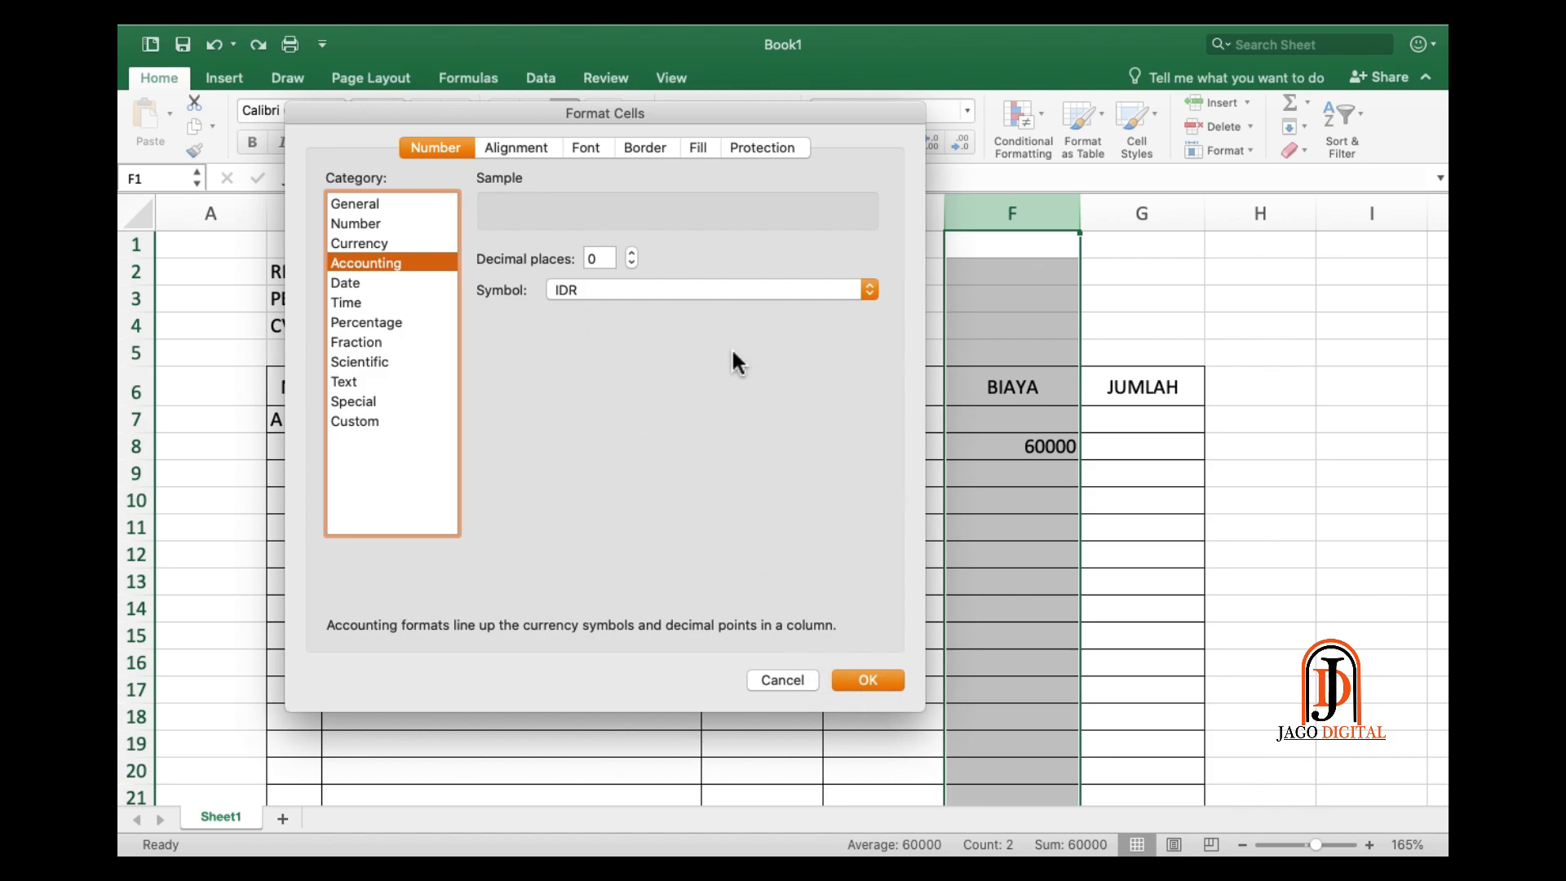
- Apply the Number format with 0 decimal places and the 1000 separator to the BIAYA column
left_click(366, 225)
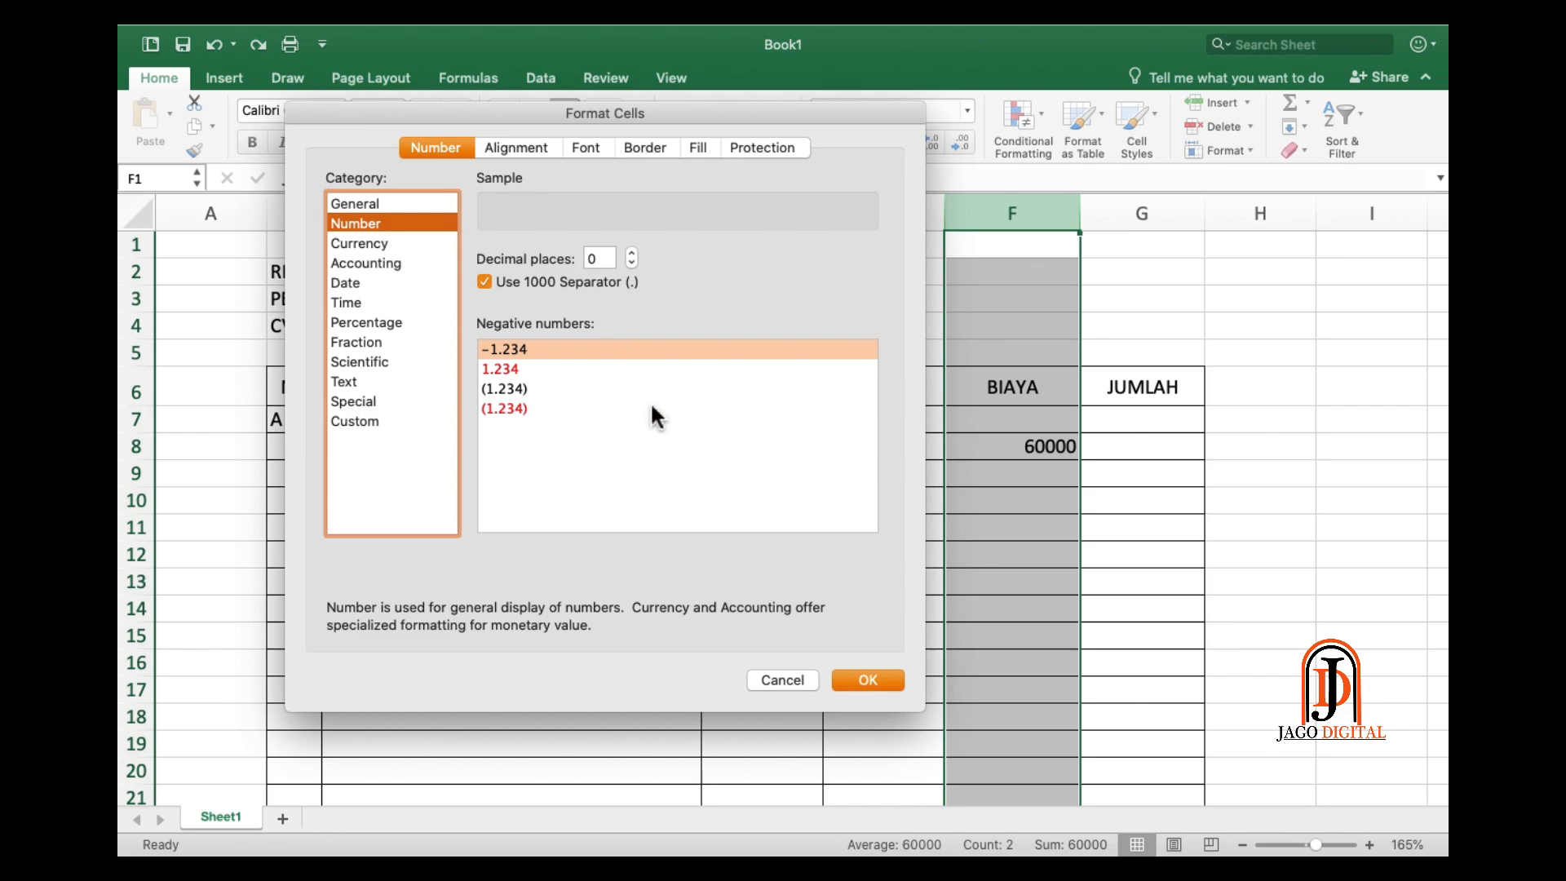
left_click(704, 477)
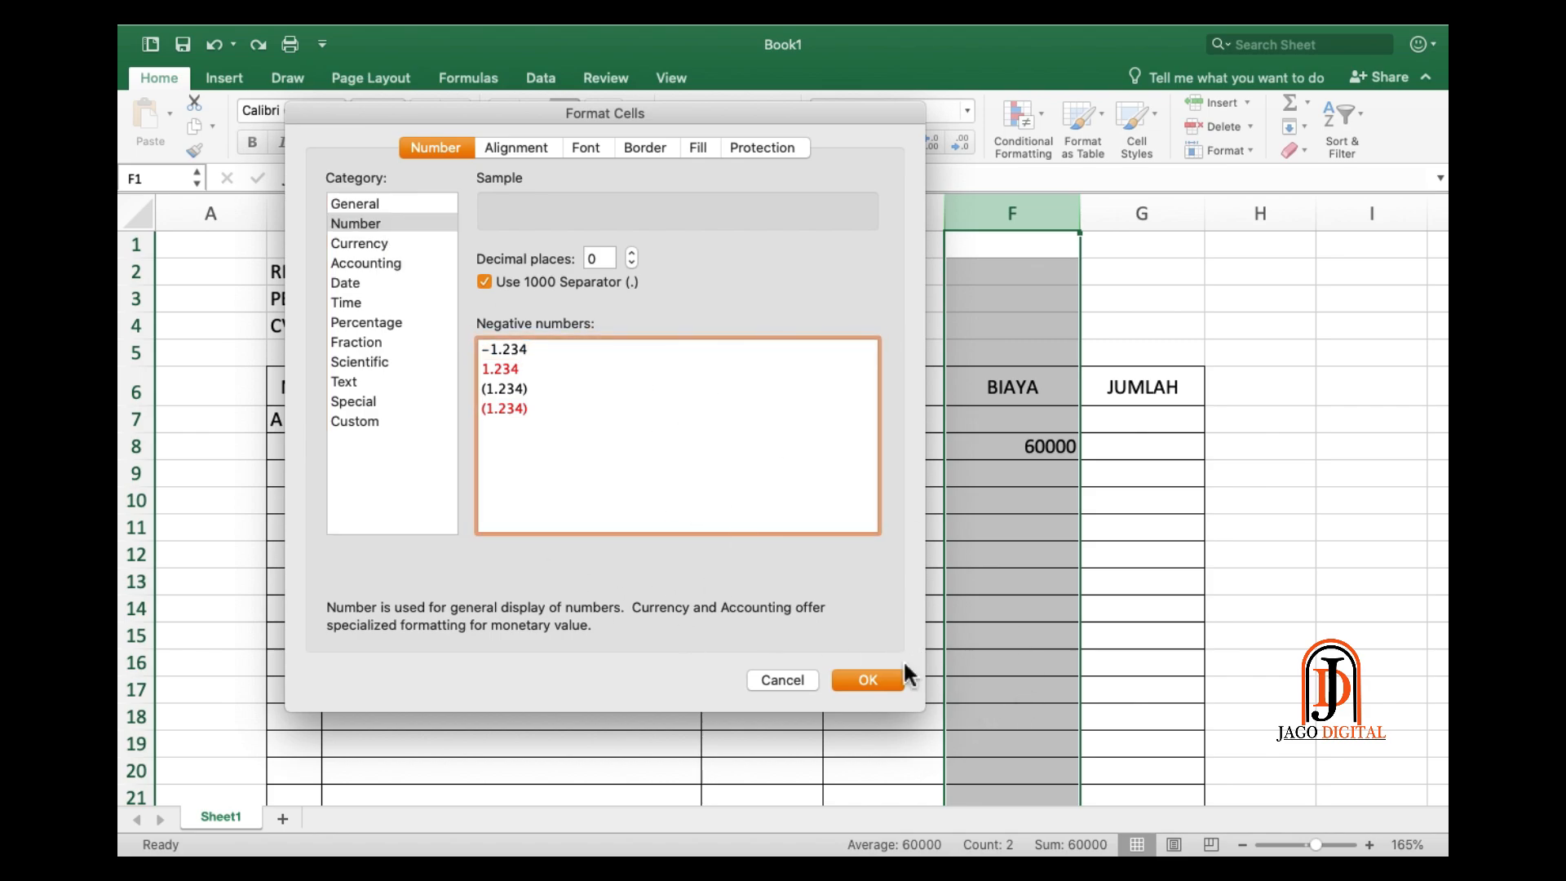
left_click(860, 680)
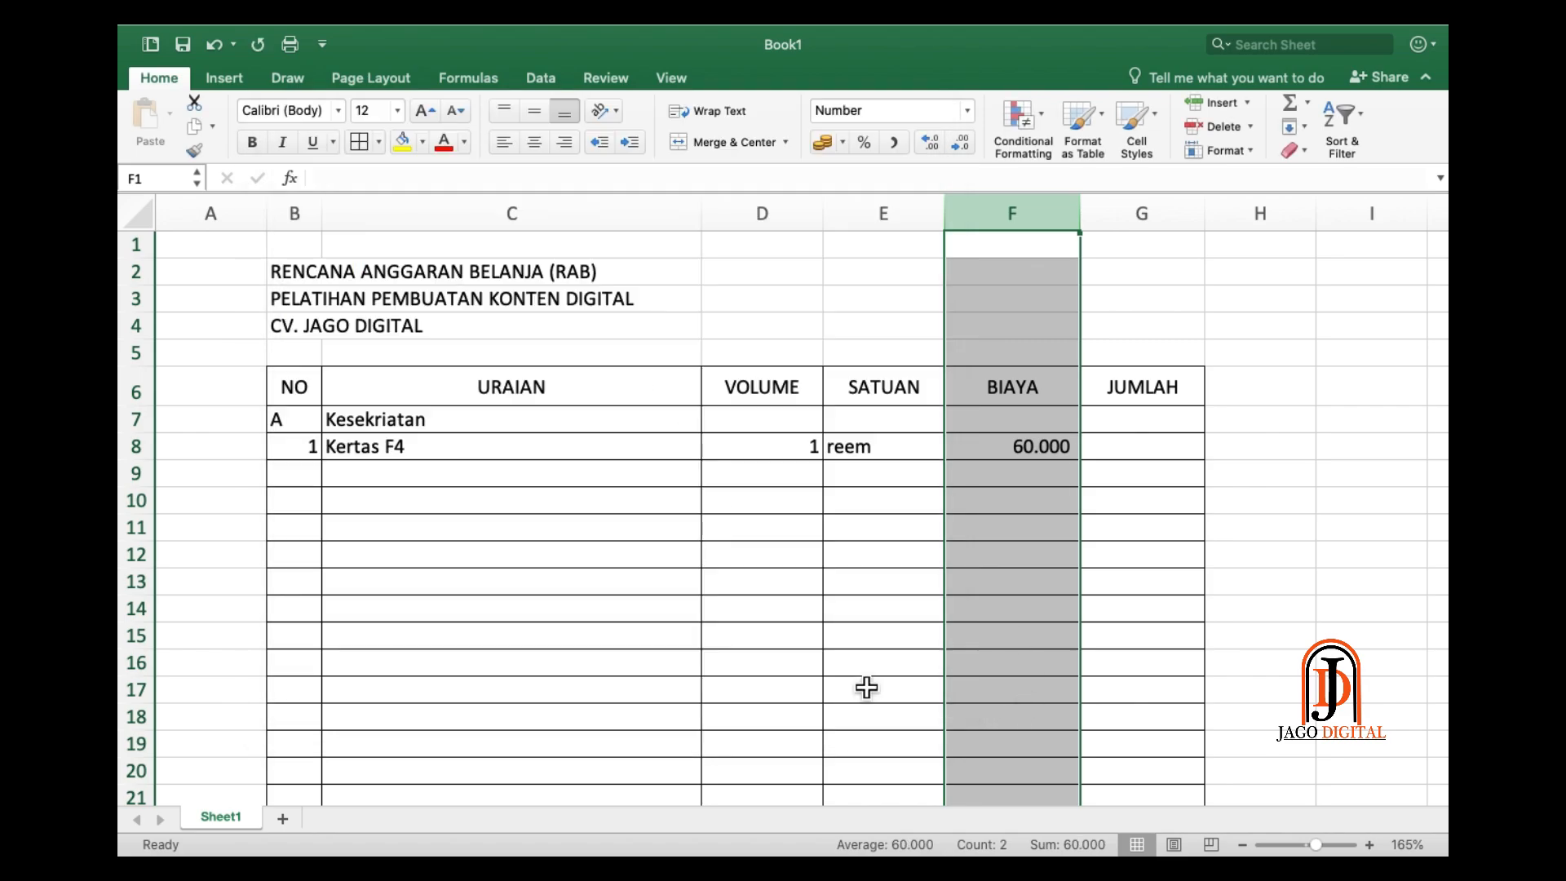
left_click(1053, 502)
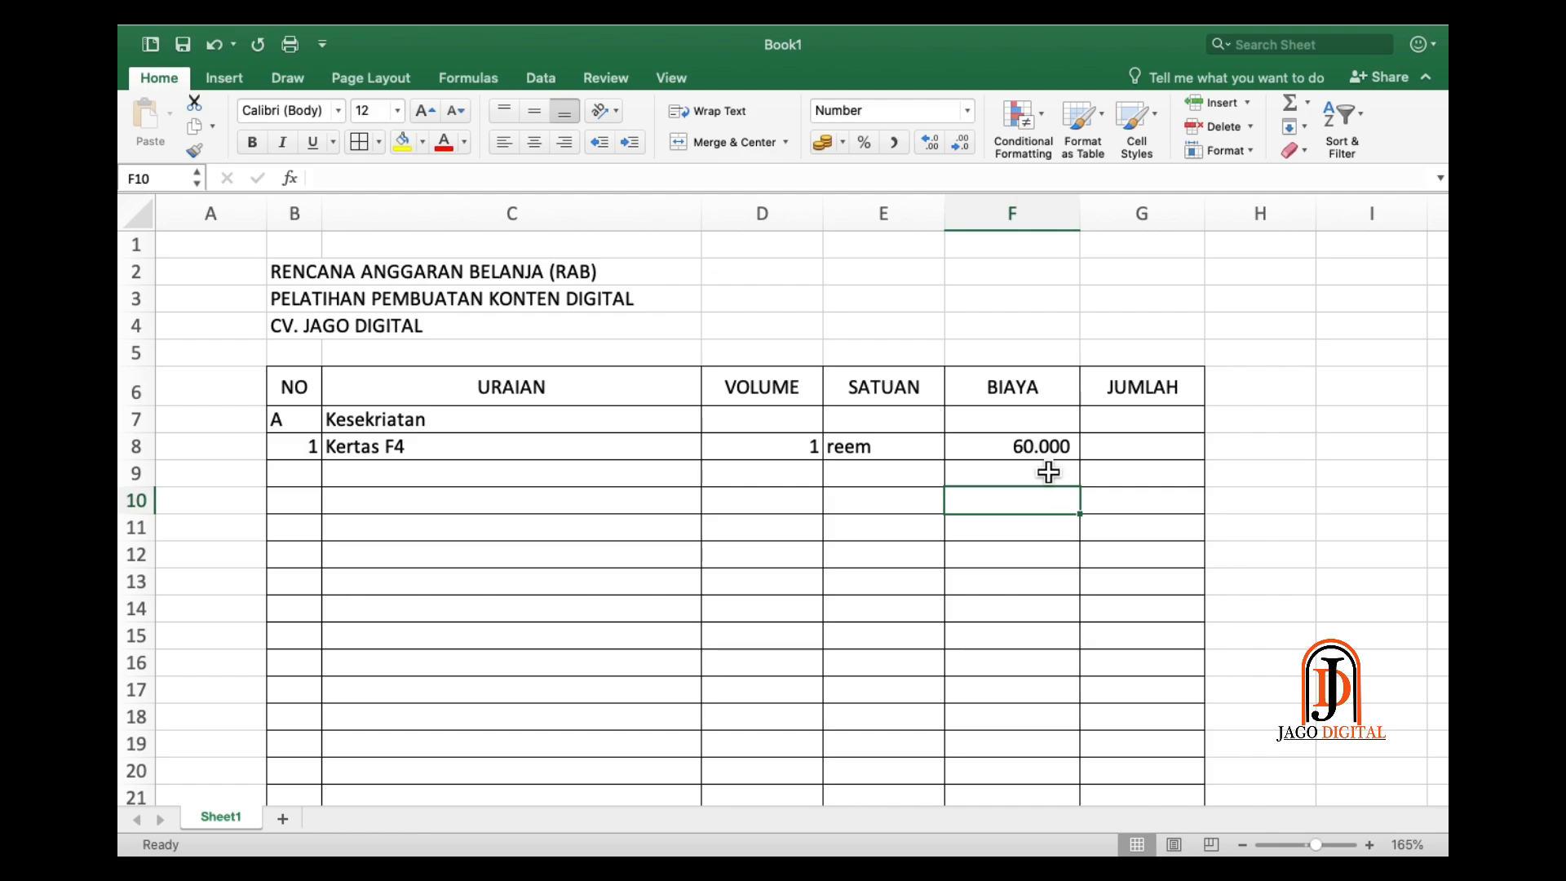
left_click(1039, 448)
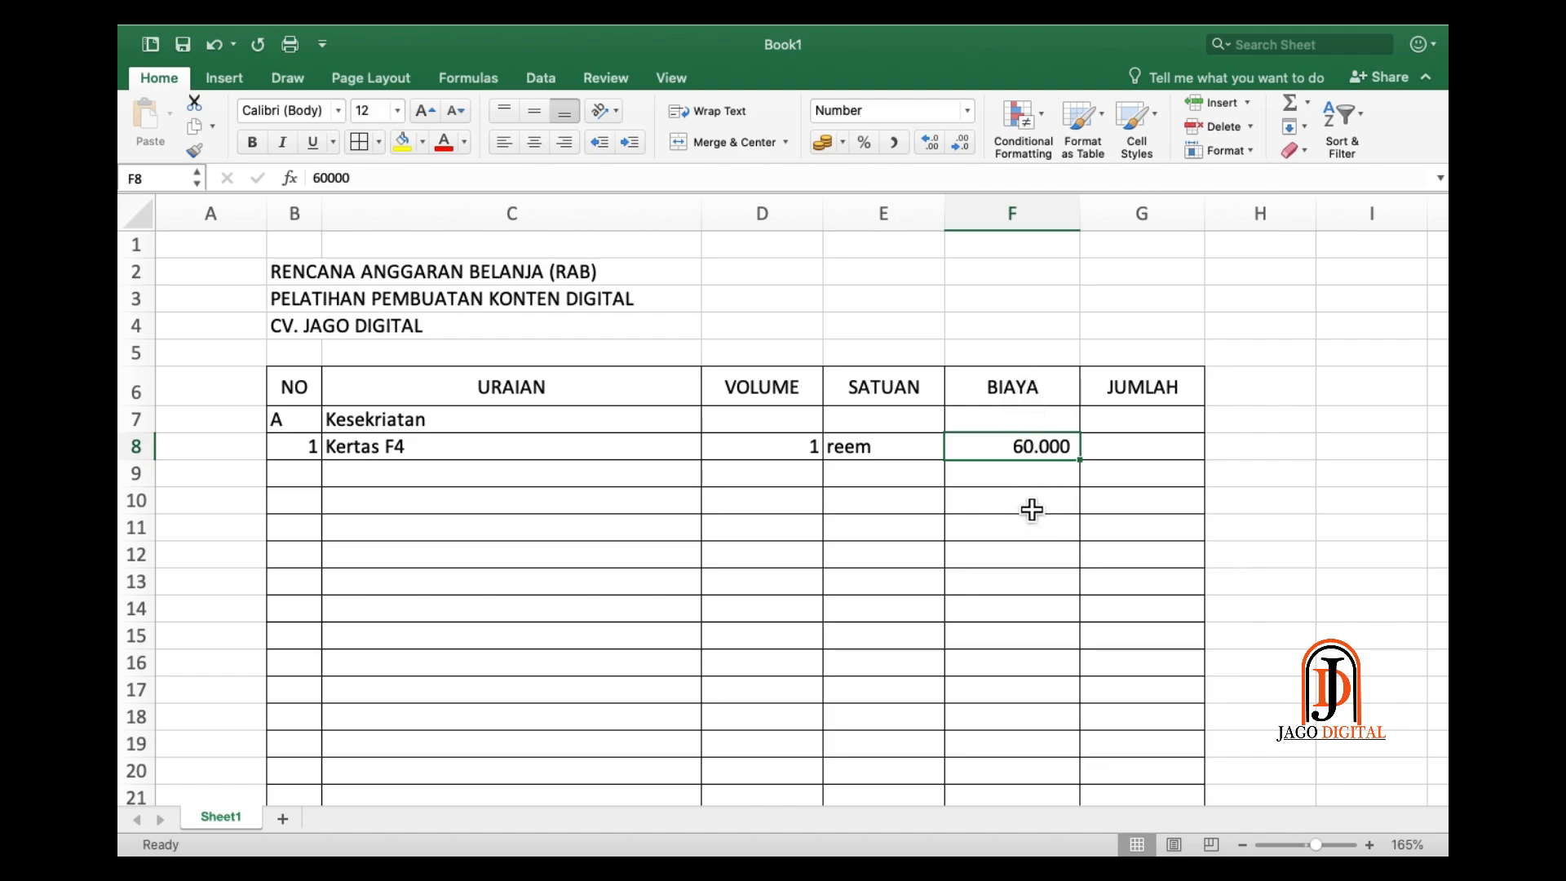
left_click_drag(1031, 508, 1027, 733)
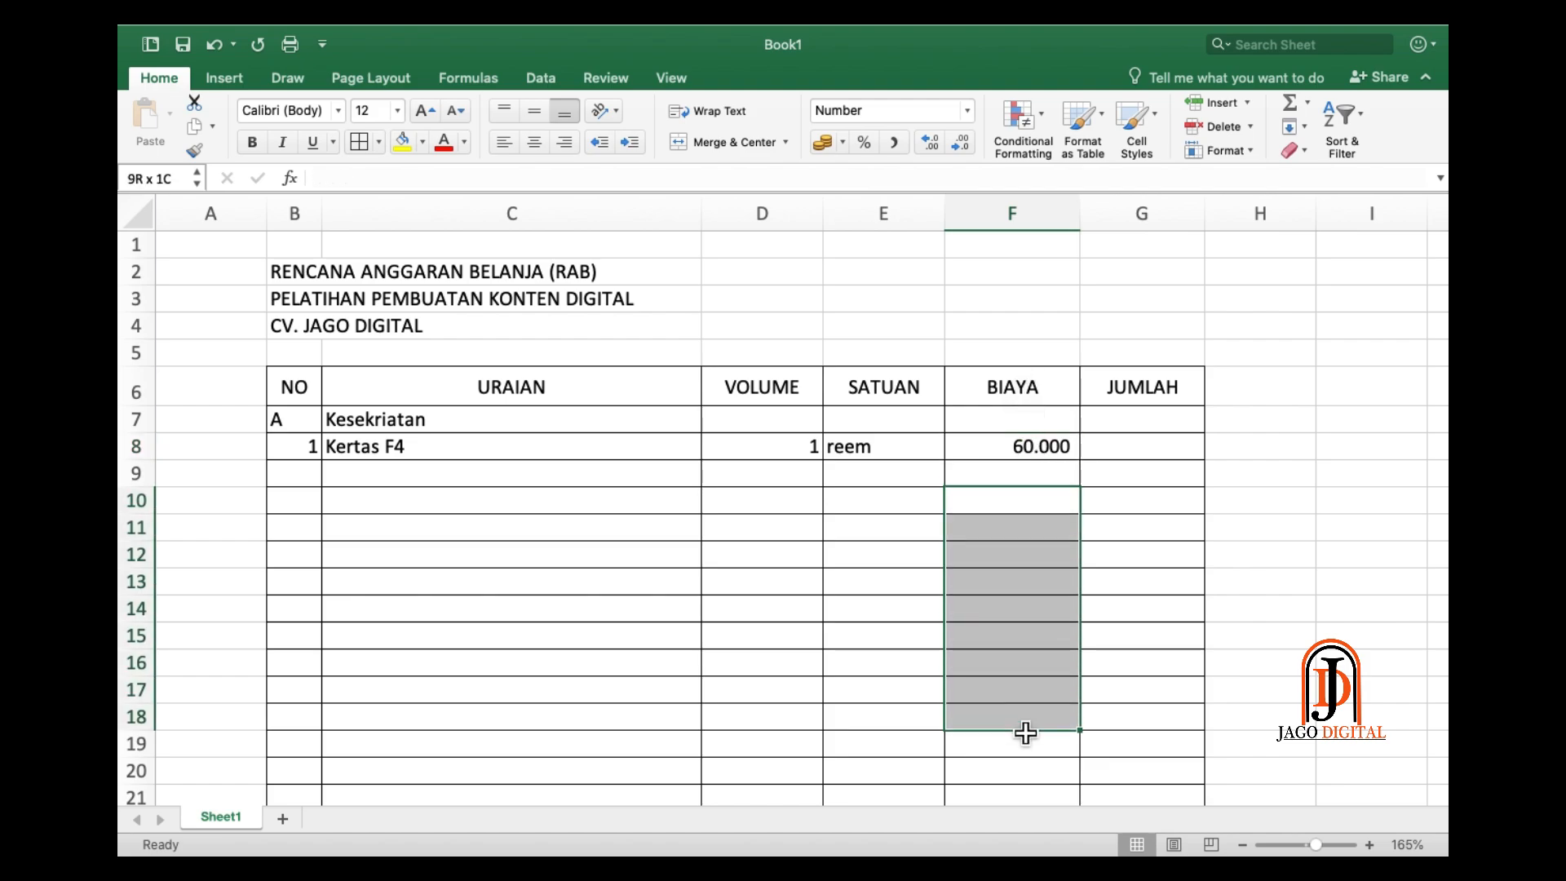
left_click(1038, 454)
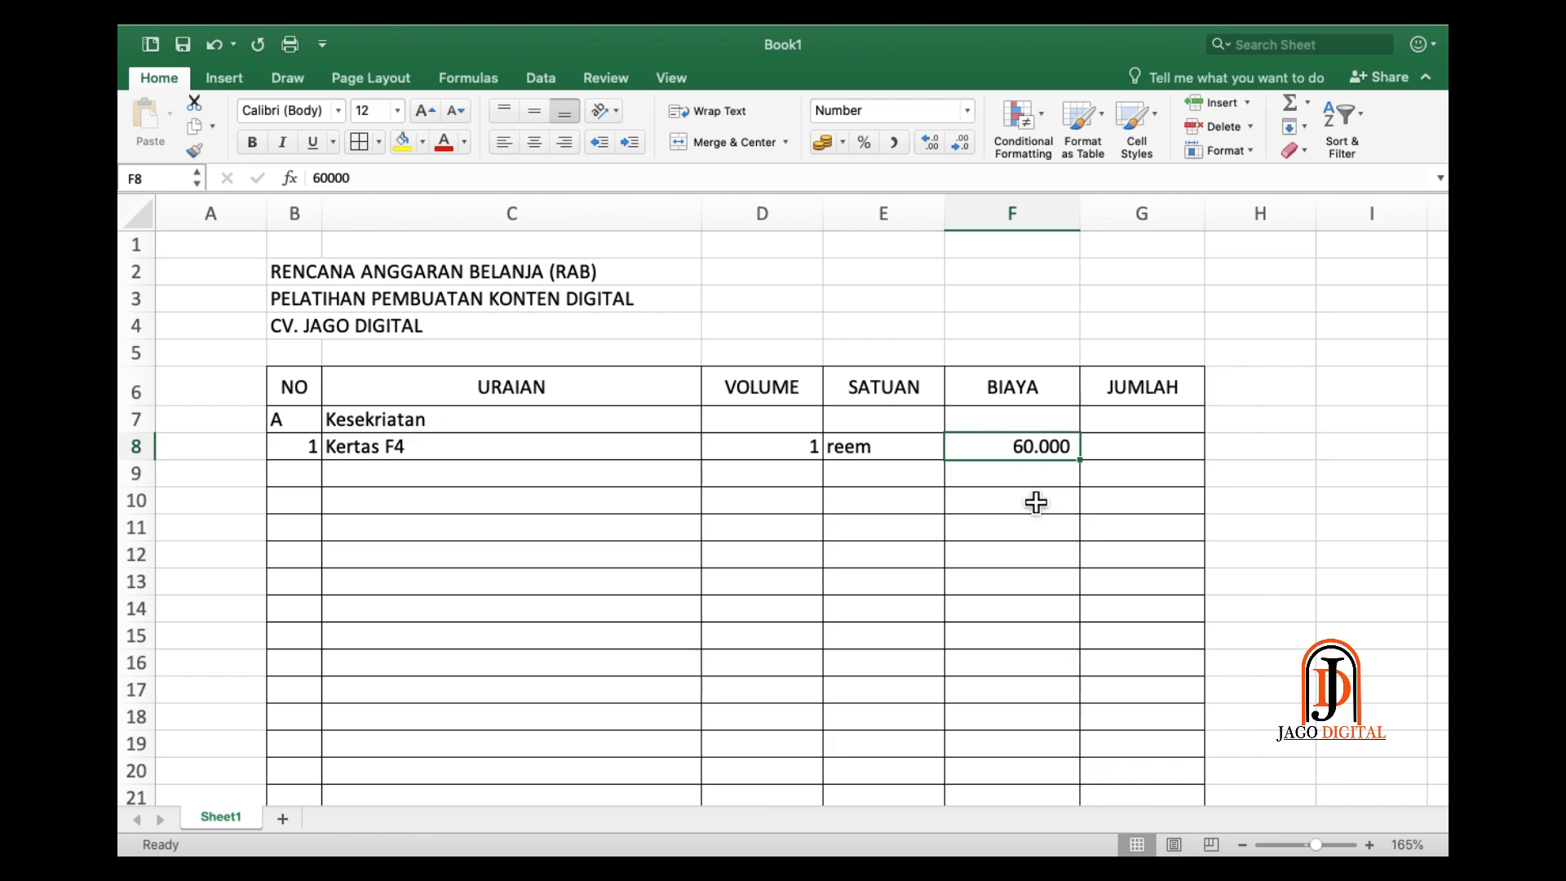
double_click(884, 453)
left_click(903, 528)
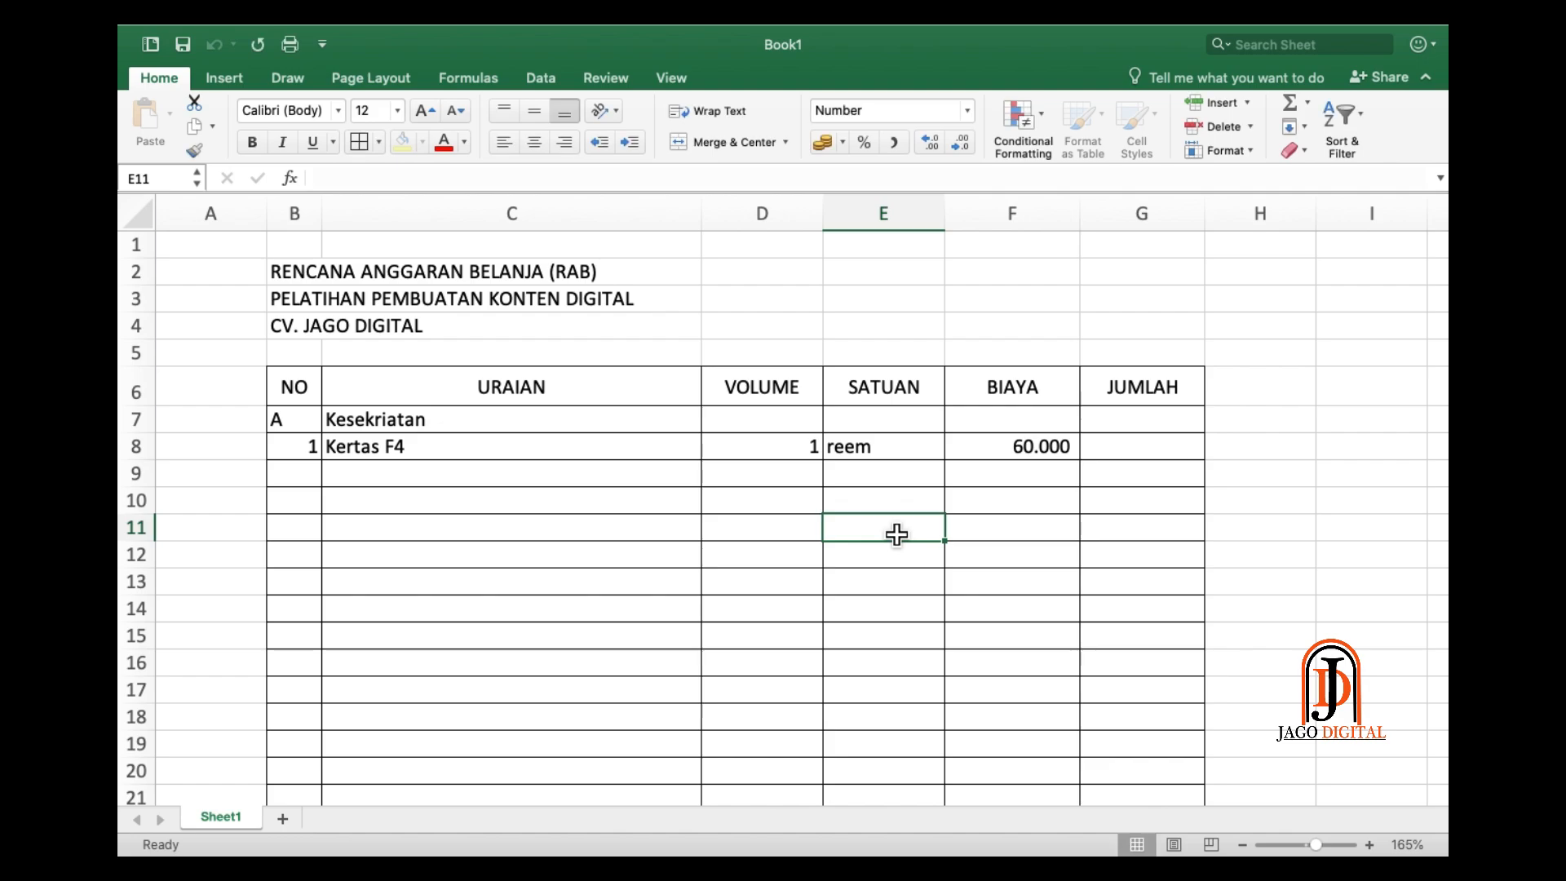
- Add item number 2 with the description Balpoint in the row below Kertas F4
left_click(314, 477)
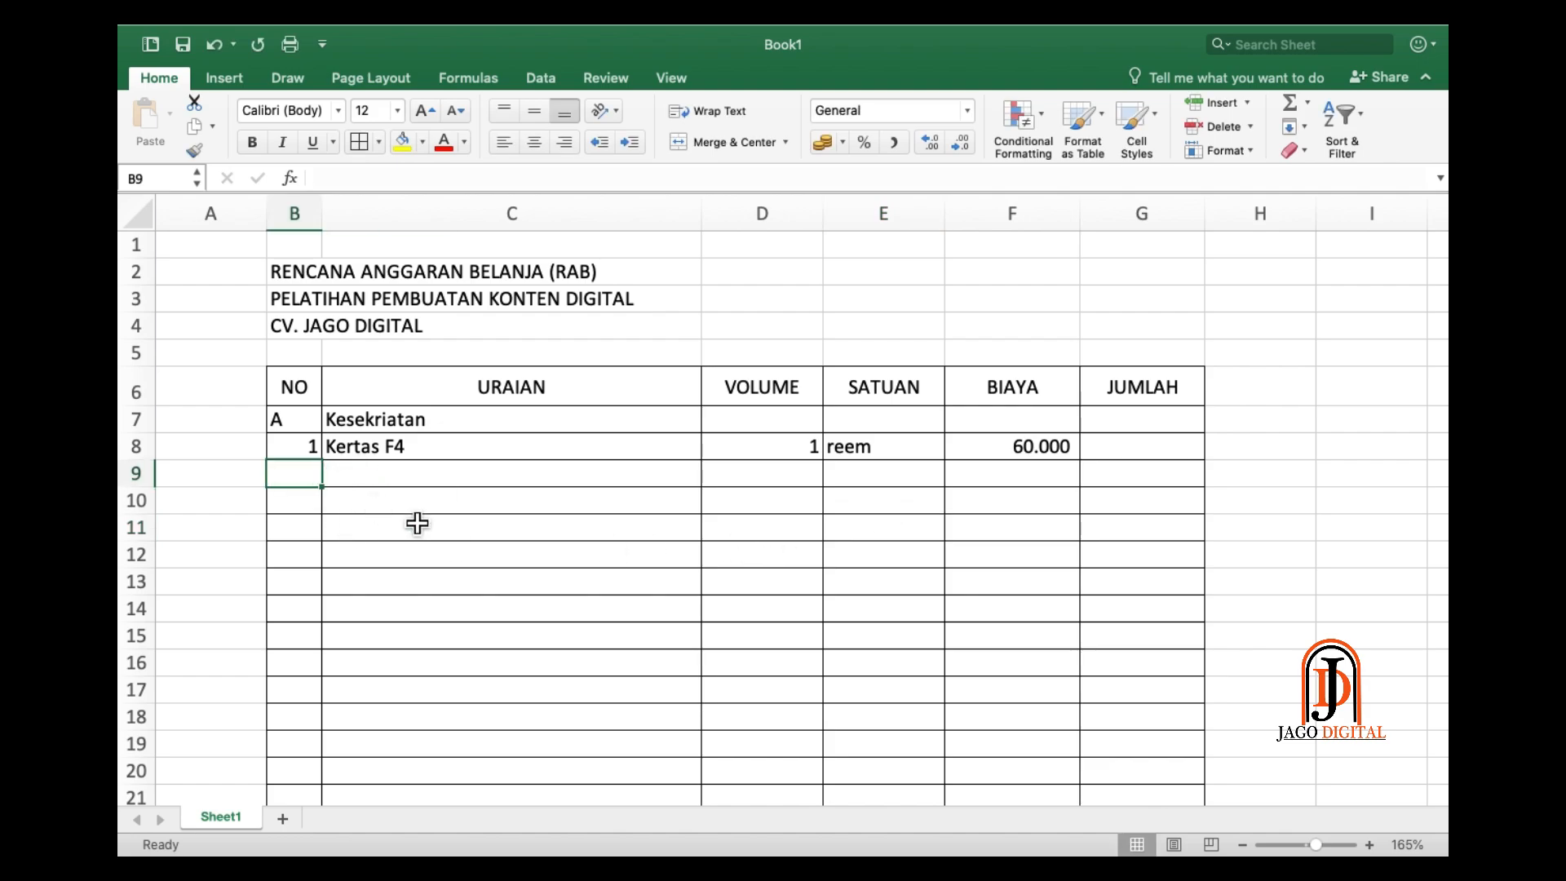
type("2")
key("Tab")
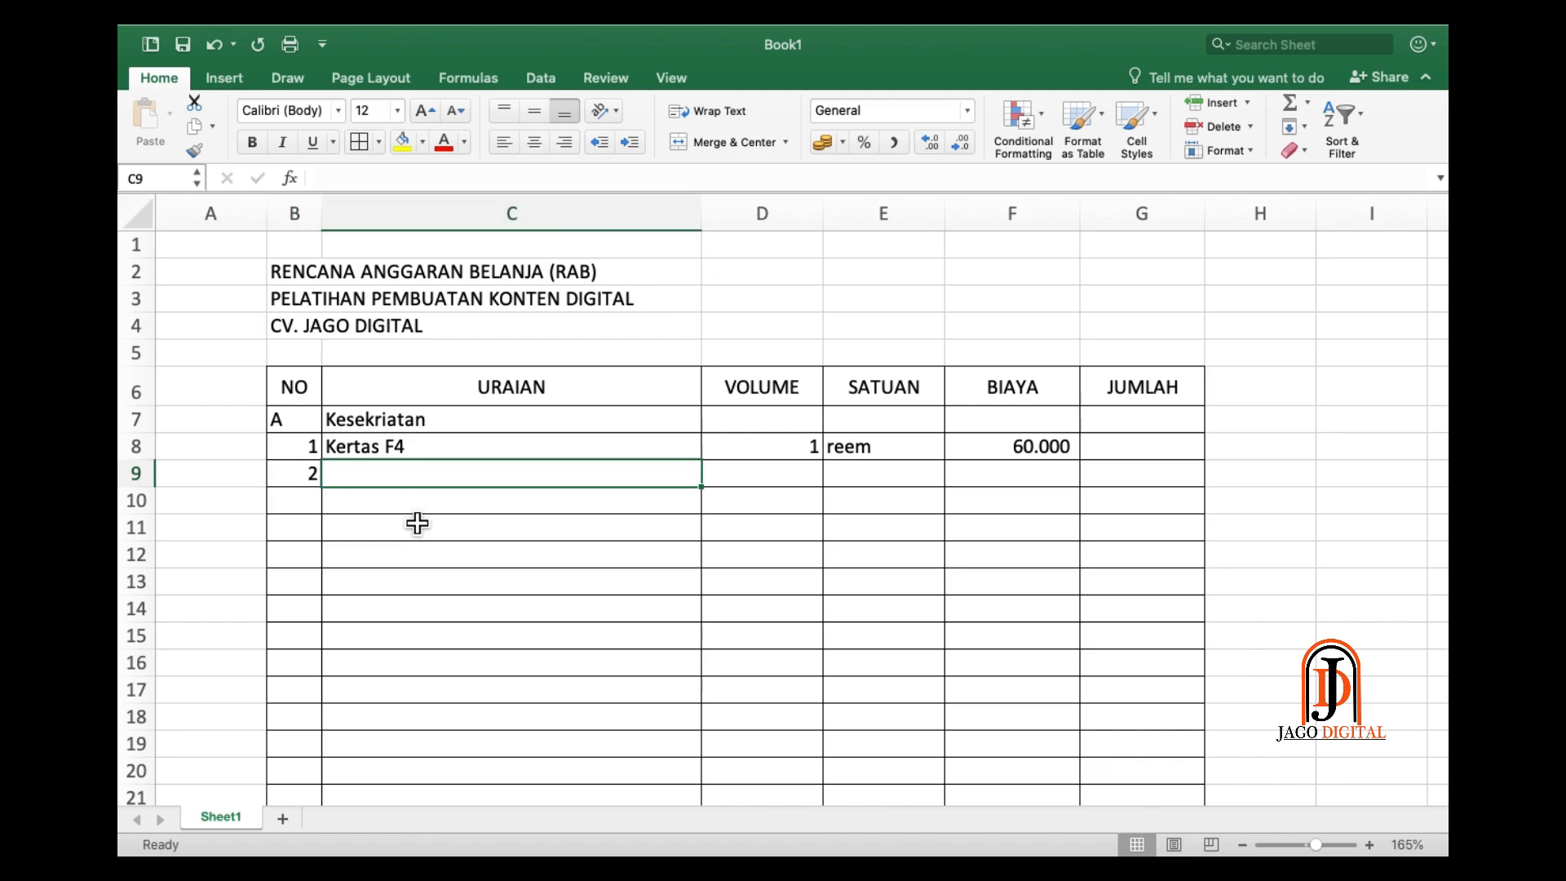
type("BAL")
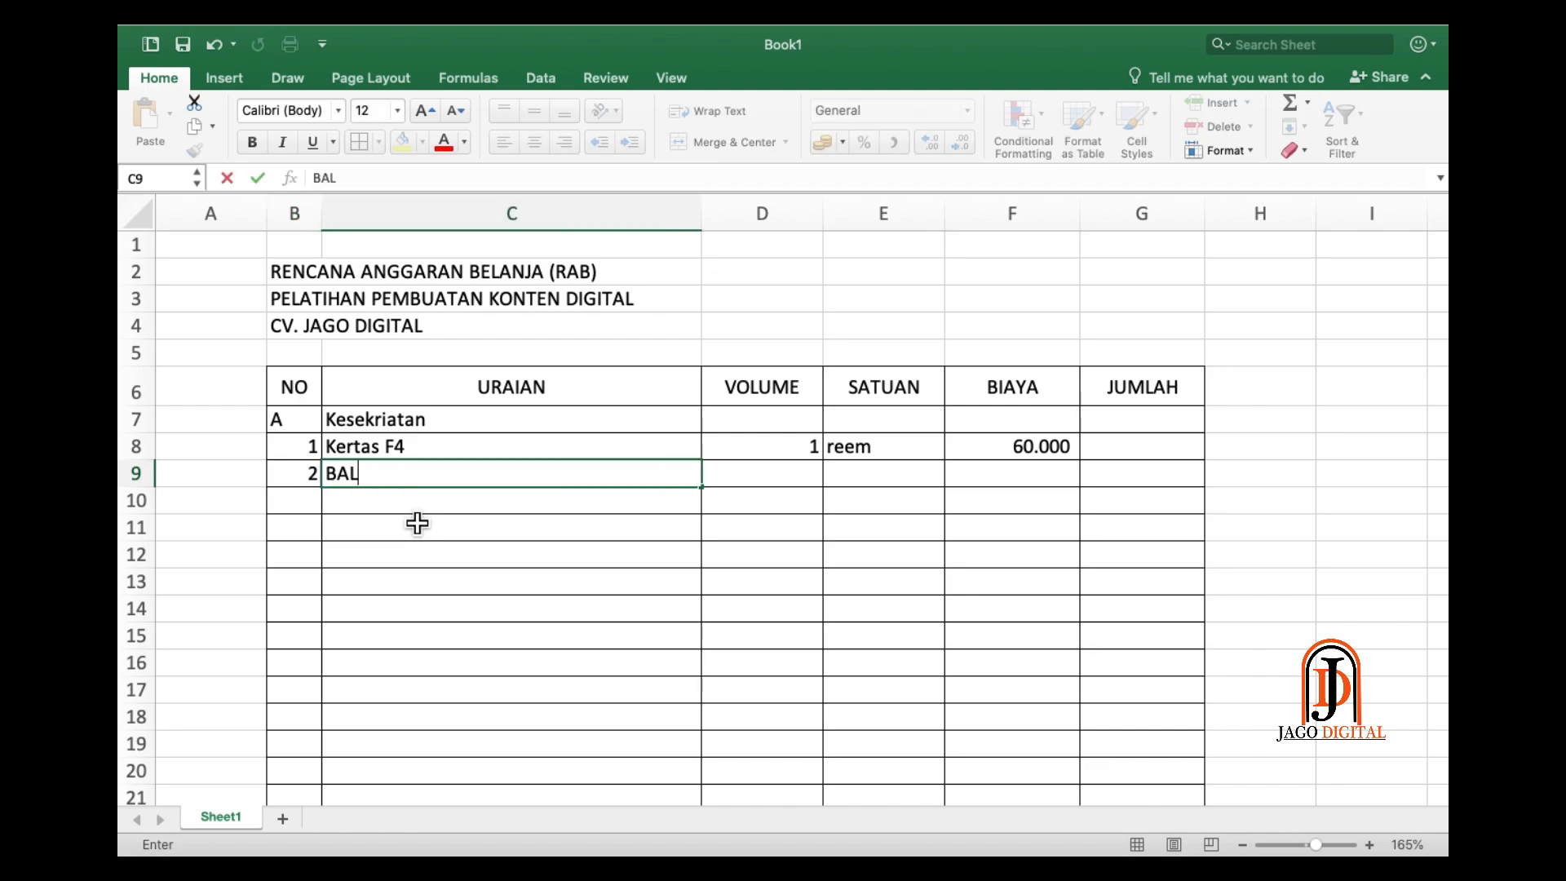
type("PO")
key("BackSpace")
key("BackSpace")
key("BackSpace")
key("BackSpace")
type("alpoint")
key("Tab")
- Fill in the Balpoint row with volume 1, unit Kotak and a cost of 25000
type("1")
key("Tab")
type("Ko")
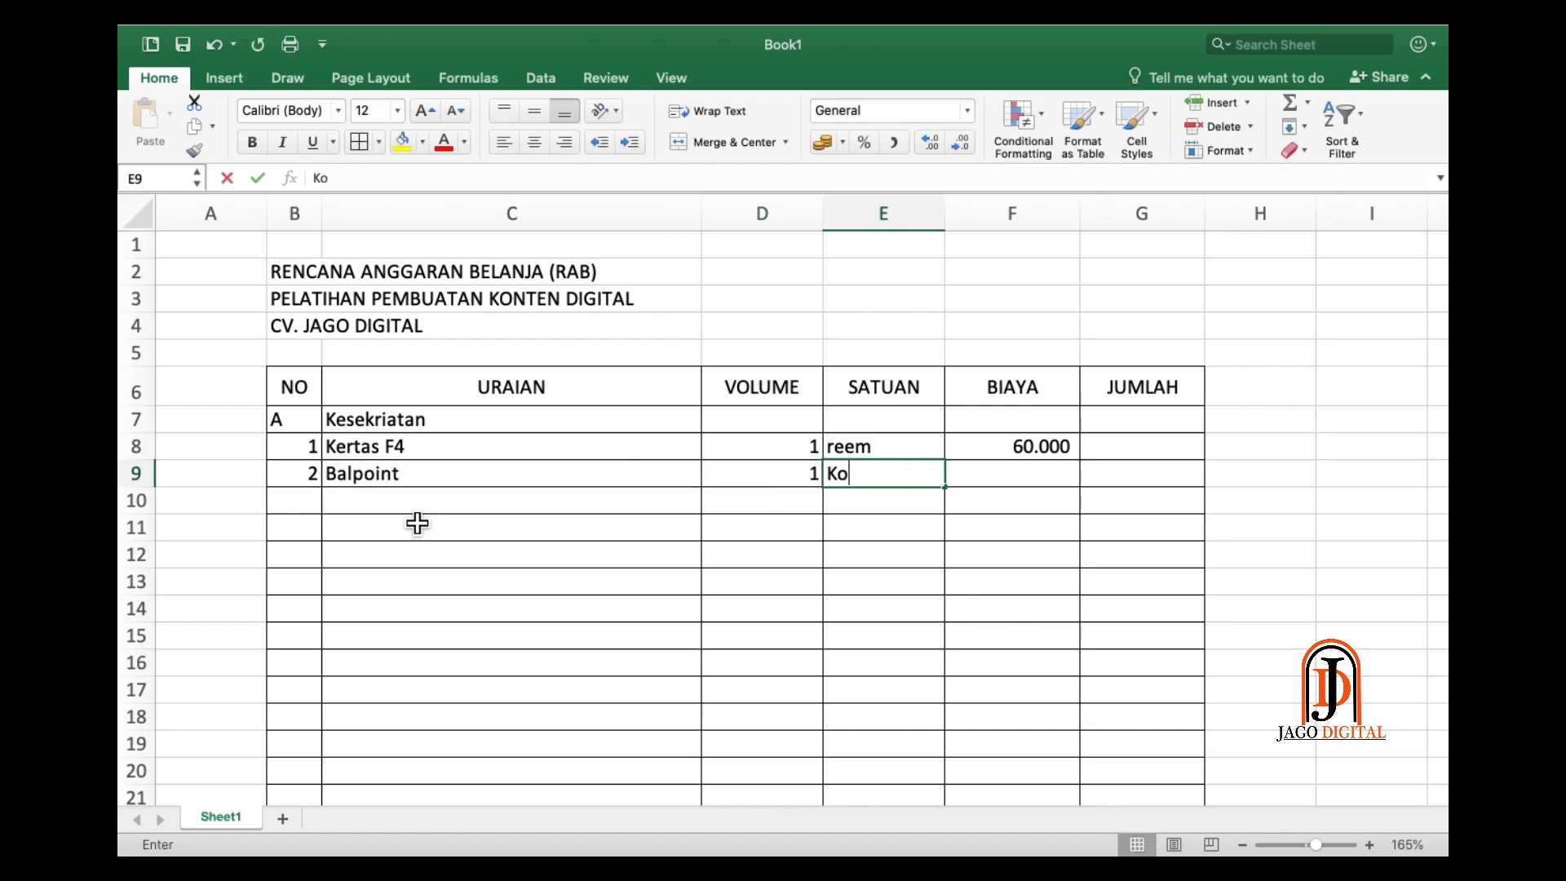
type("tak")
key("Tab")
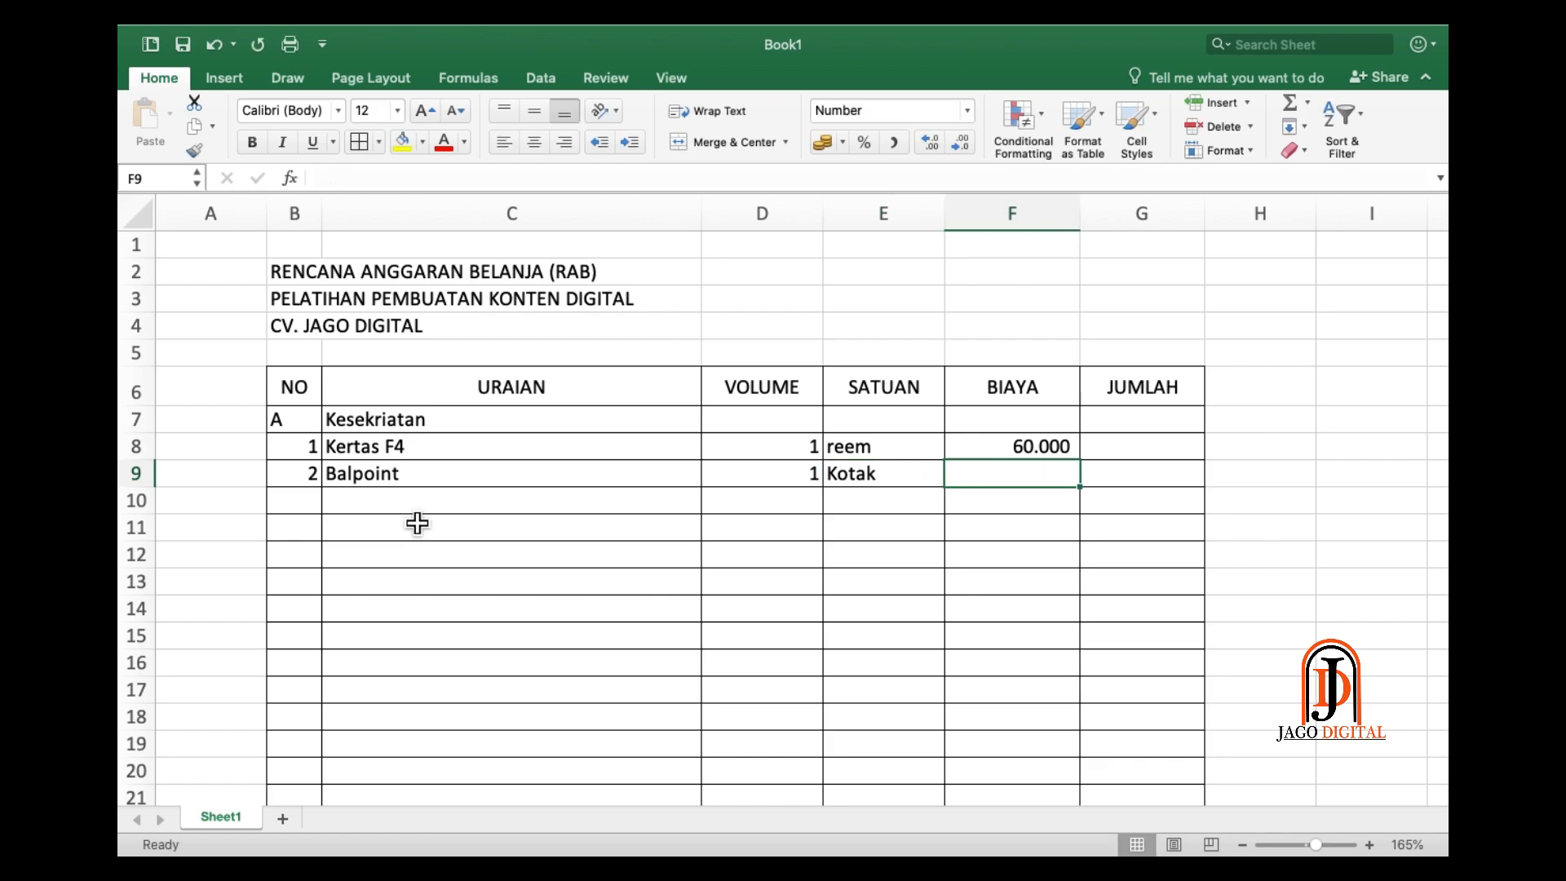
type("25000")
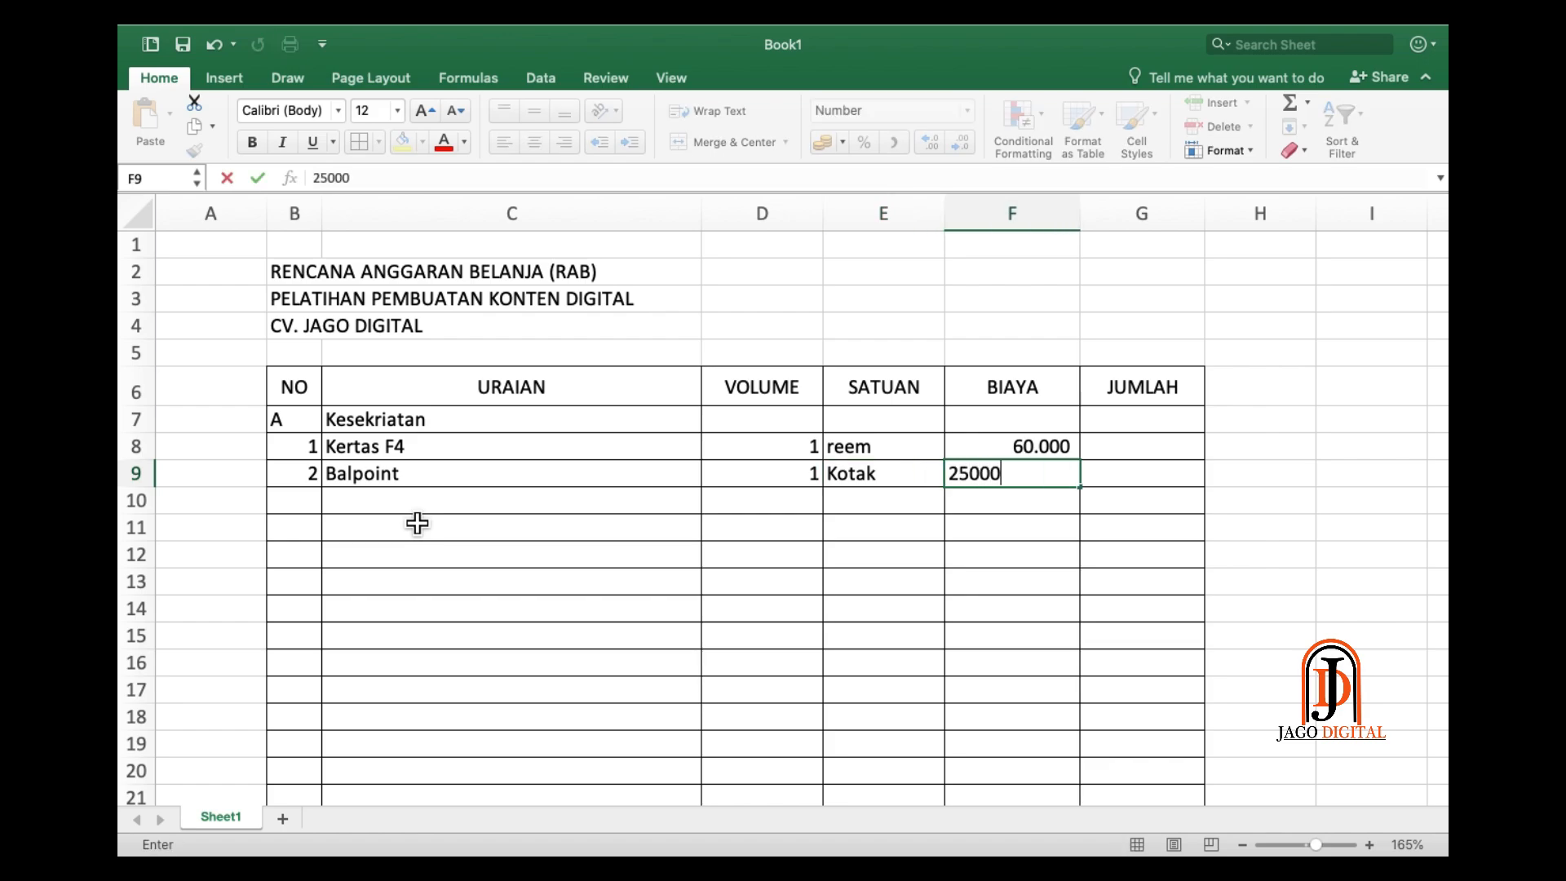
key("Return")
- Calculate the JUMLAH of the Kertas F4 row with the formula =D8*F8, multiplying volume by cost
key("Right")
key("Up")
key("Up")
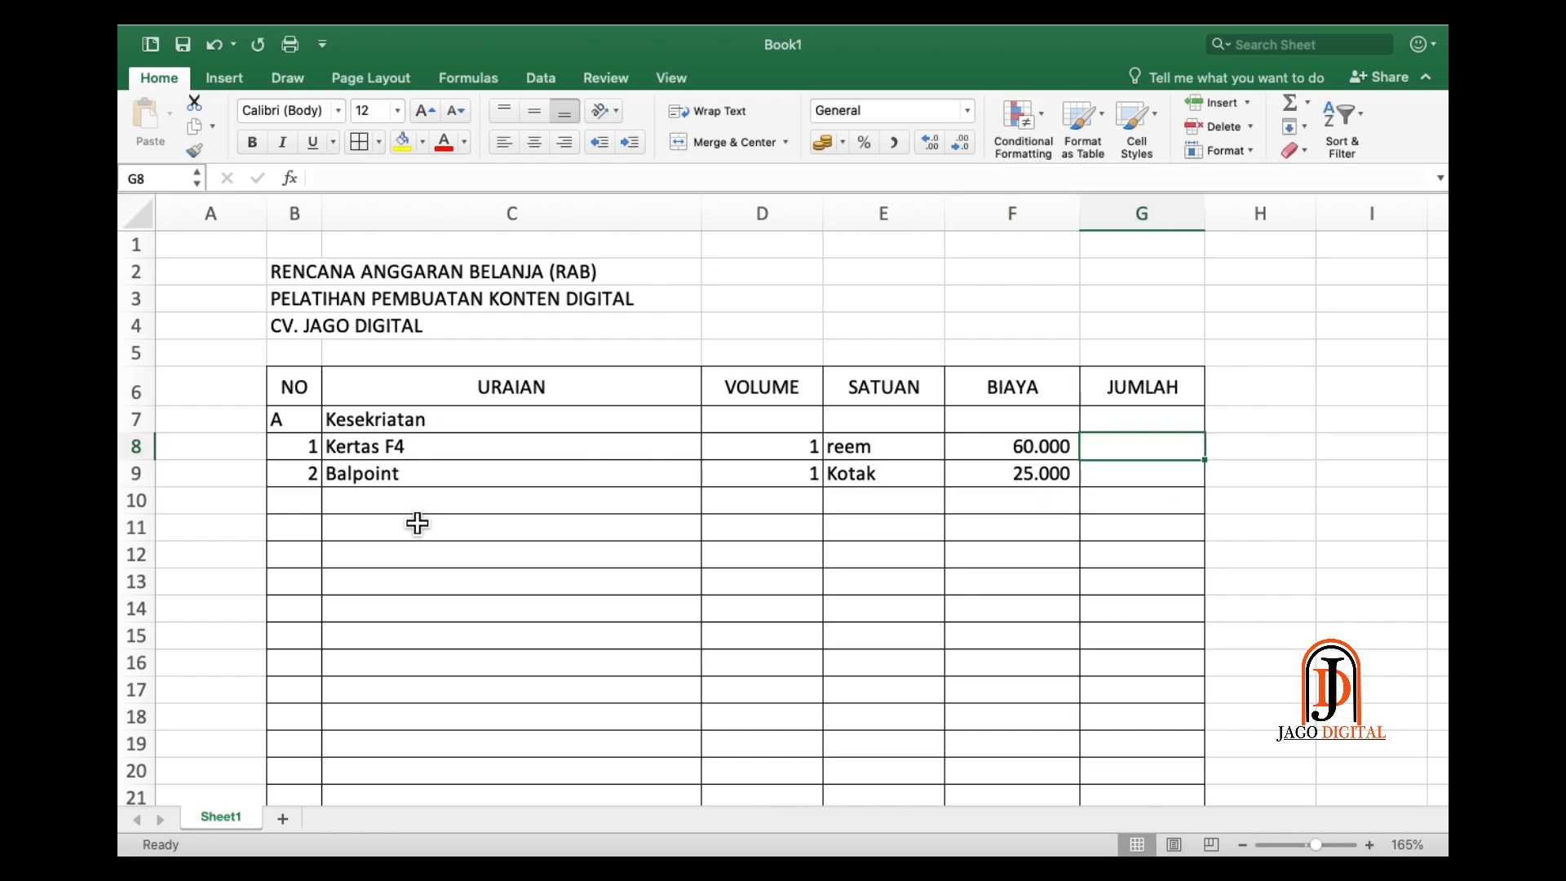
key("Down")
key("Down")
key("Down")
key("Up")
key("Up")
key("Up")
type("=")
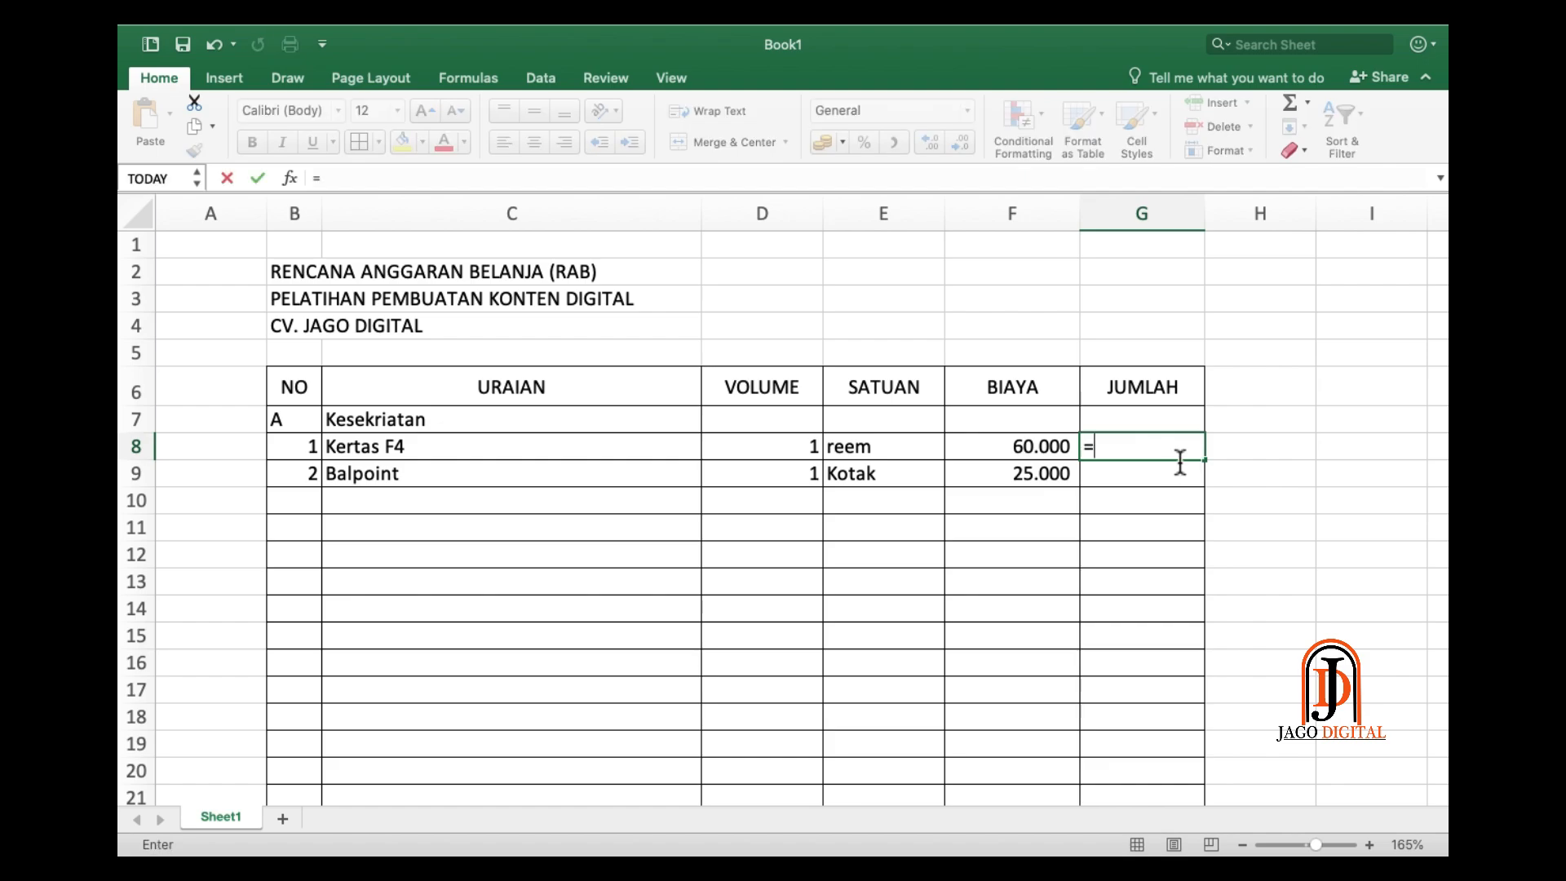
left_click(784, 457)
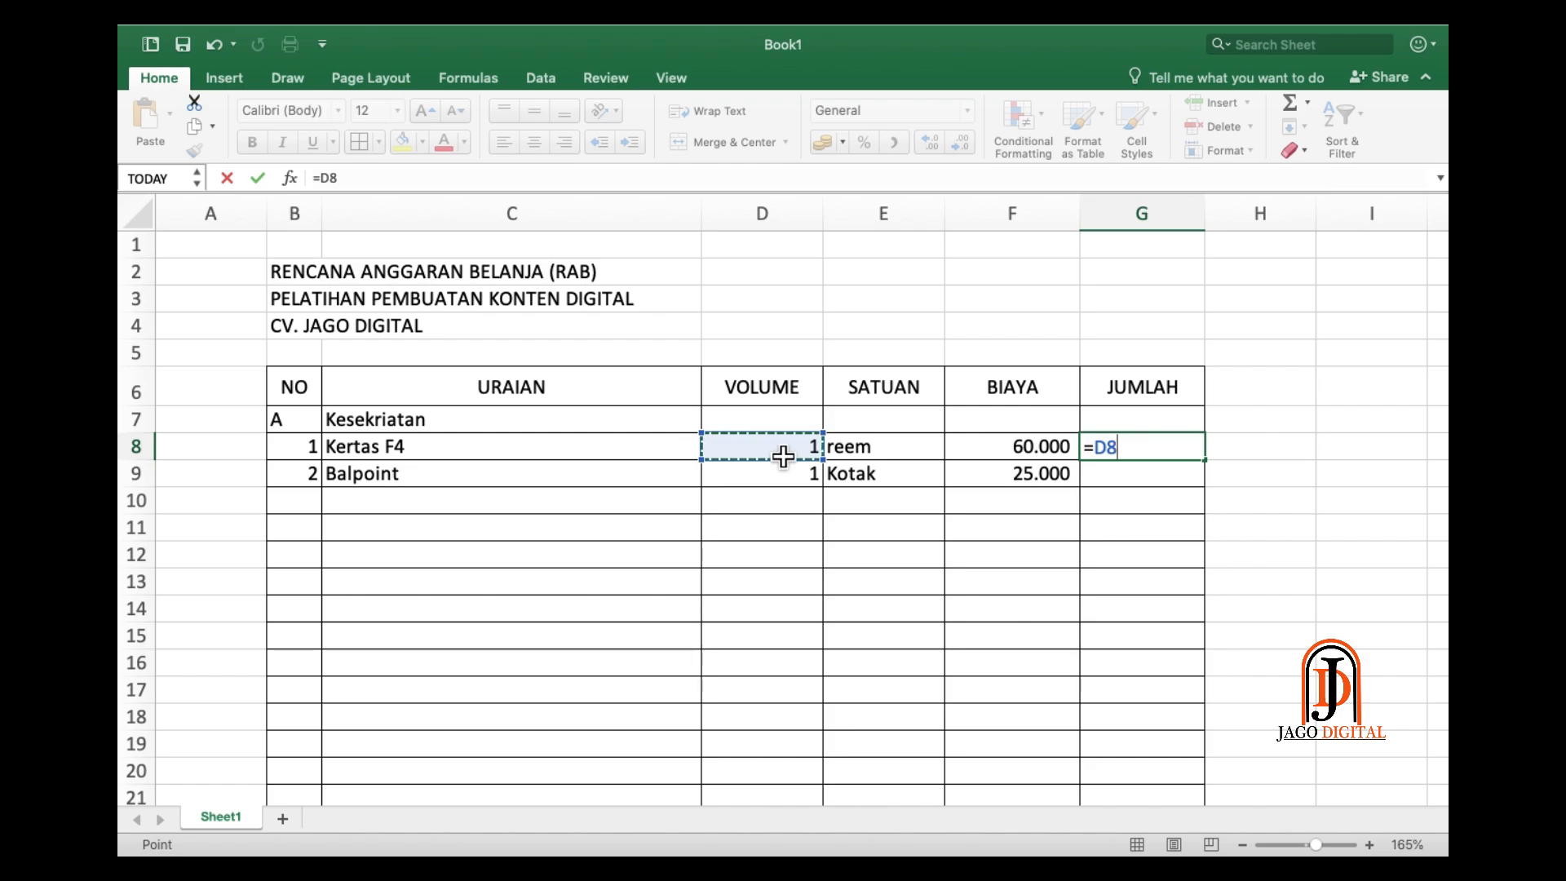
type("*")
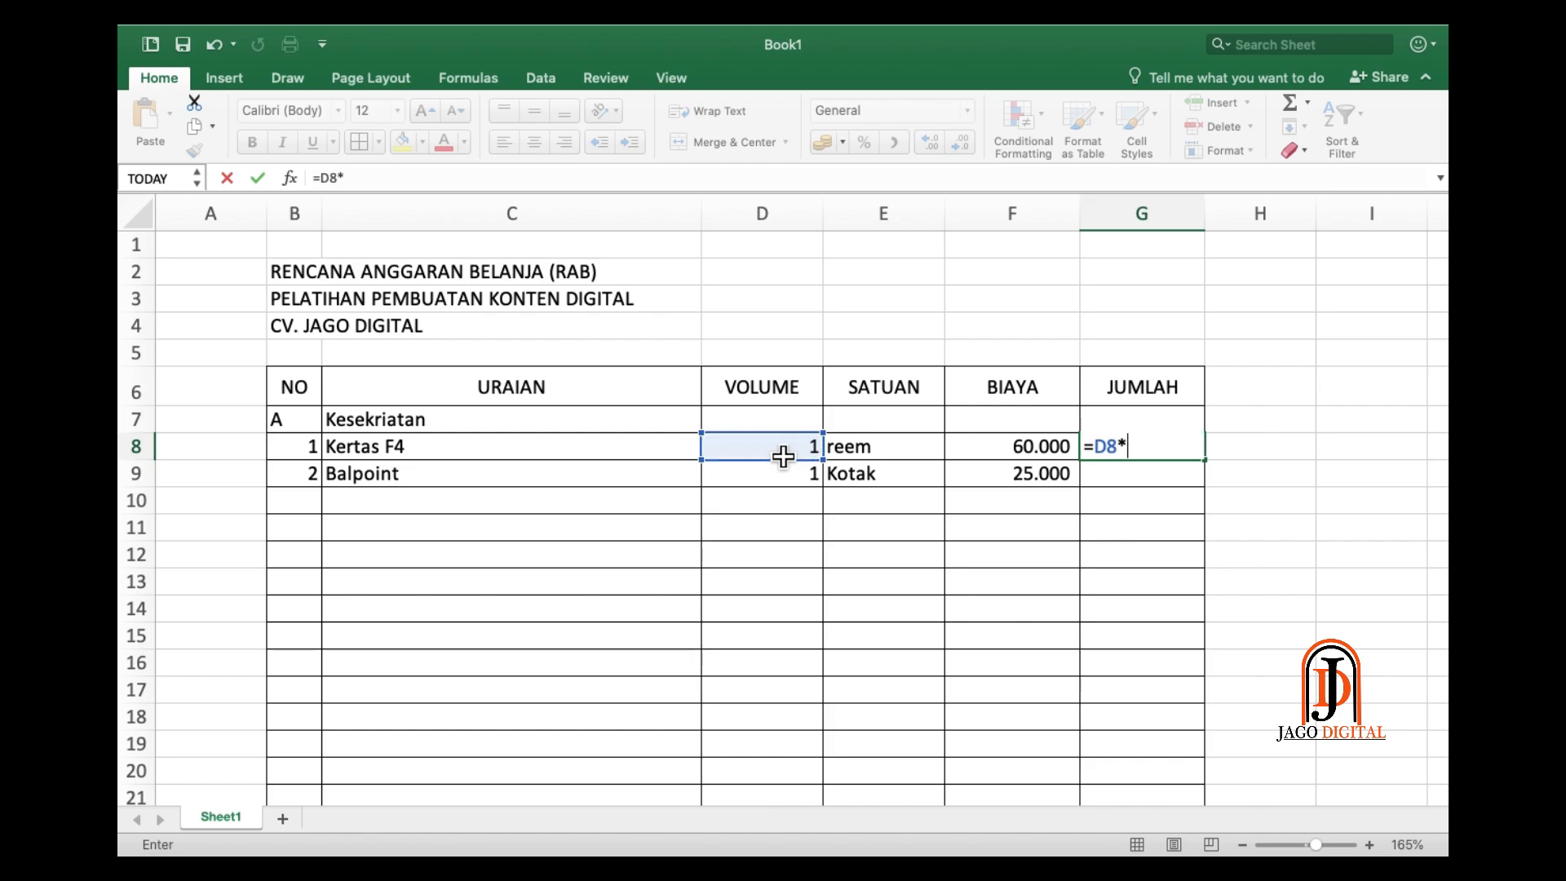
left_click(1061, 452)
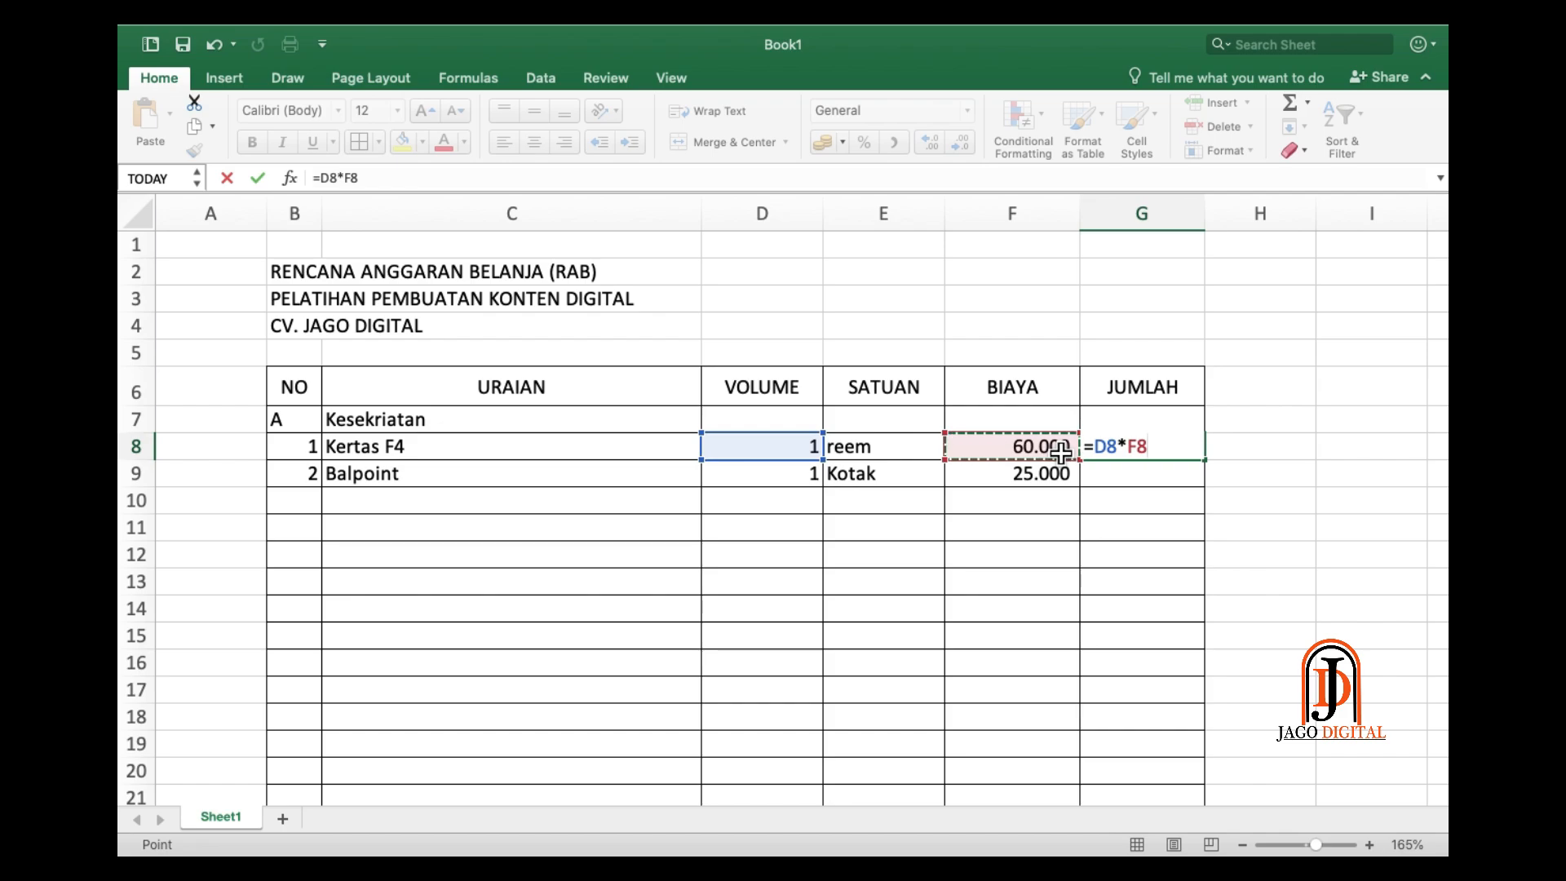
key("Return")
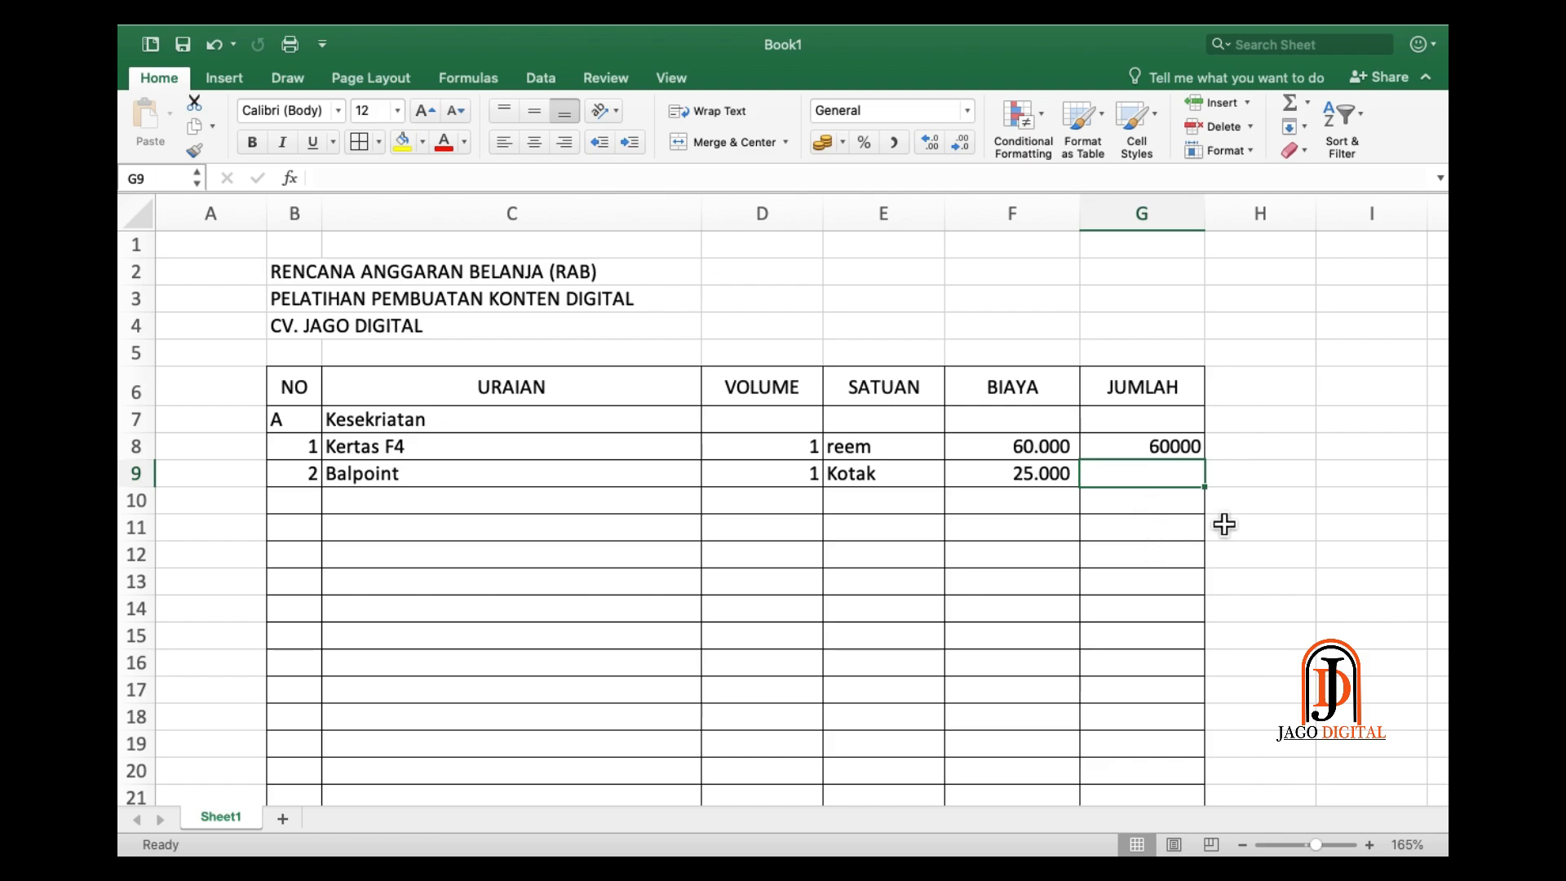
- Copy the JUMLAH formula from the Kertas F4 row down the column through row 19
scroll(1136, 508, "down", 1)
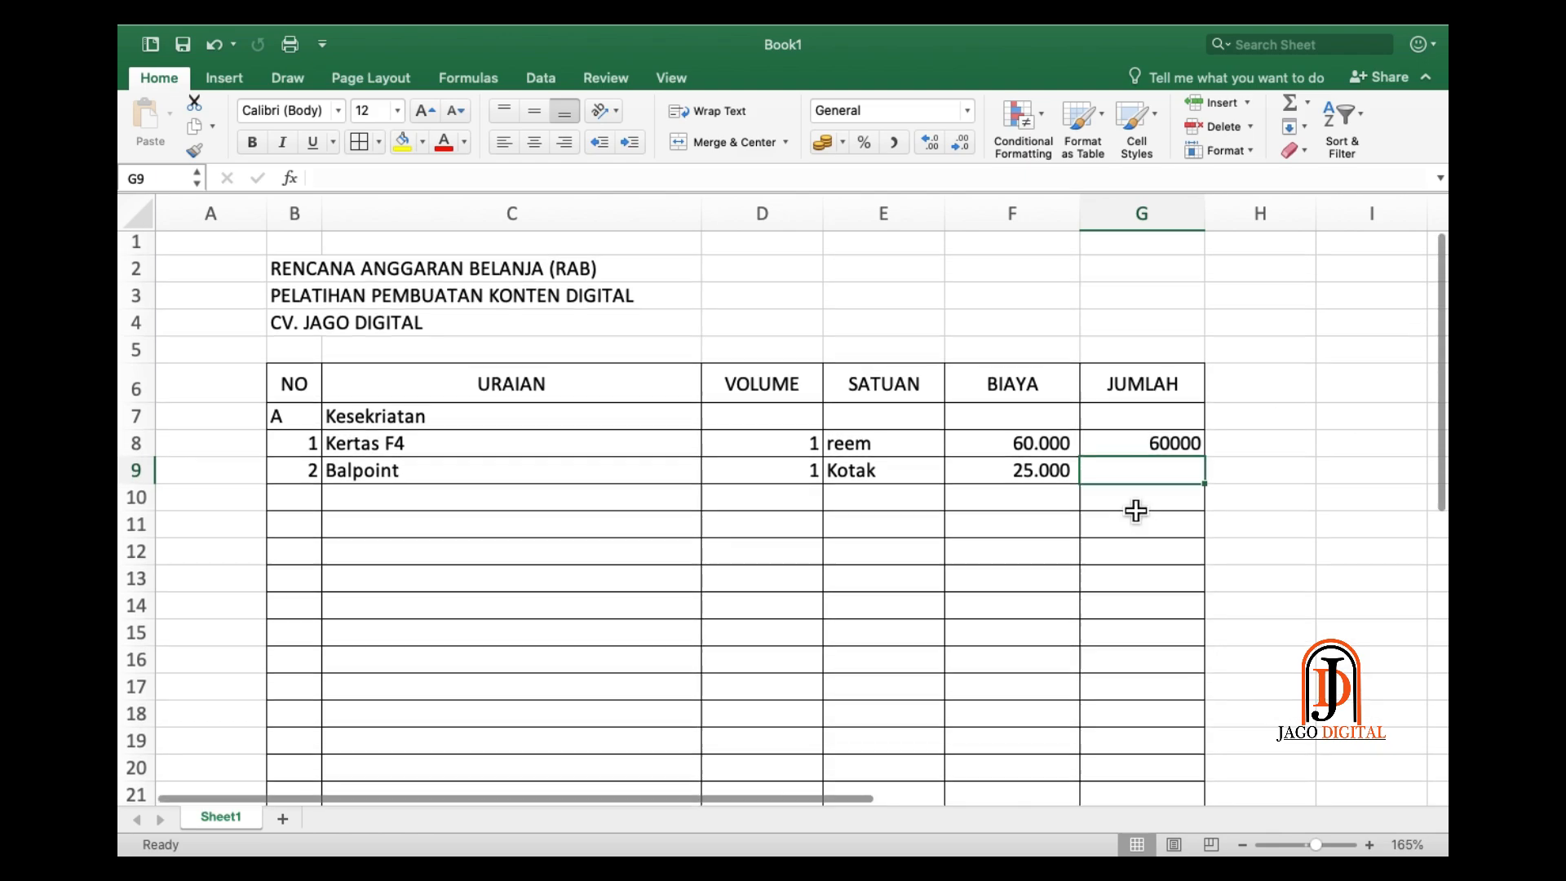
scroll(1138, 490, "down", 1)
left_click(1142, 400)
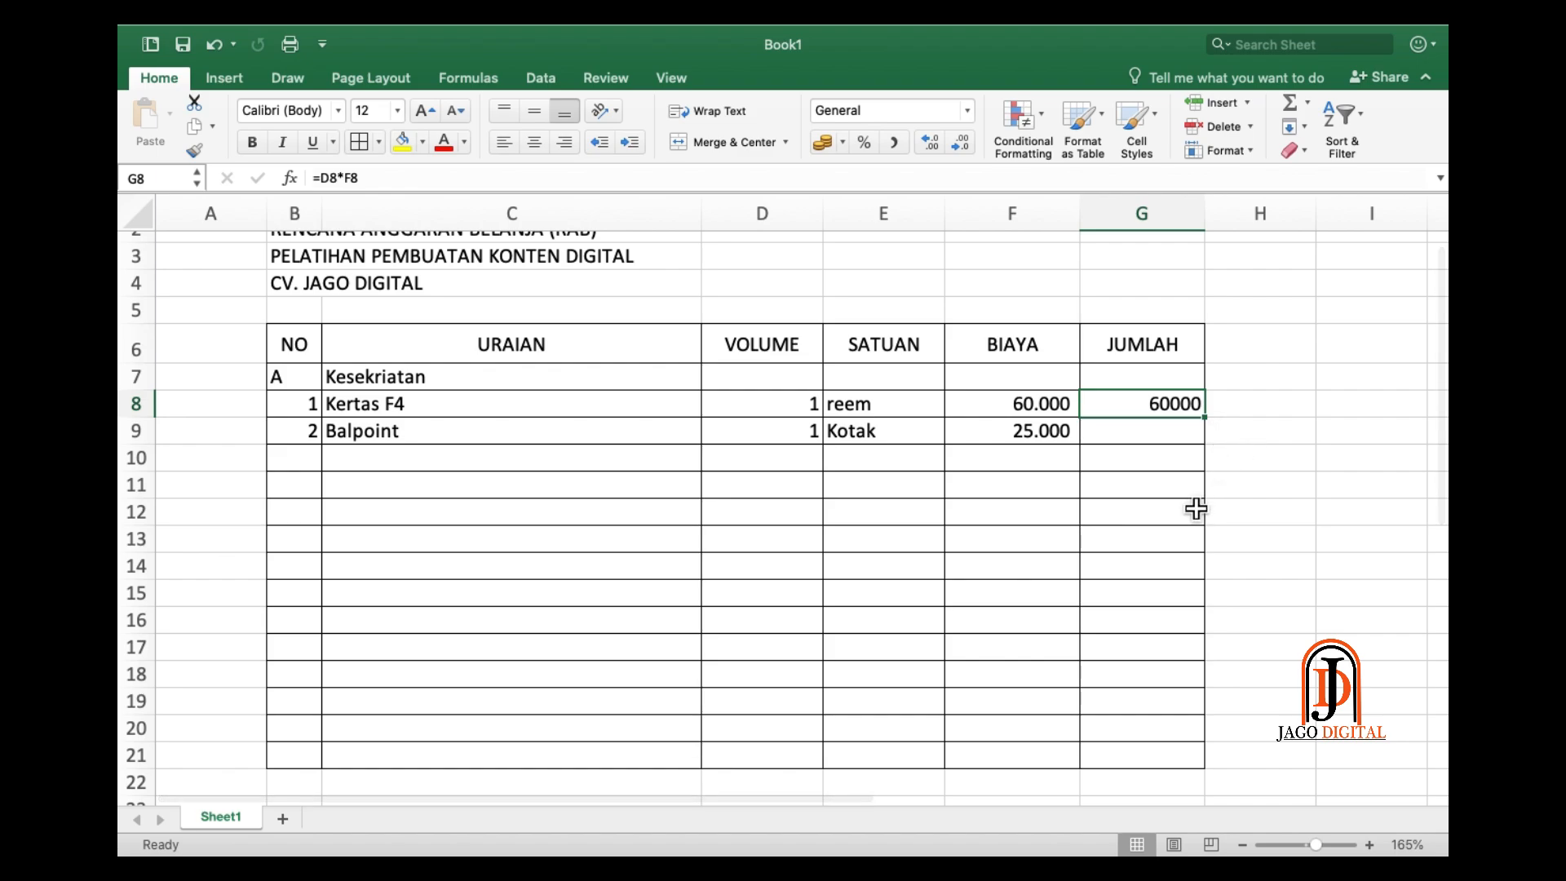
scroll(1183, 465, "down", 1)
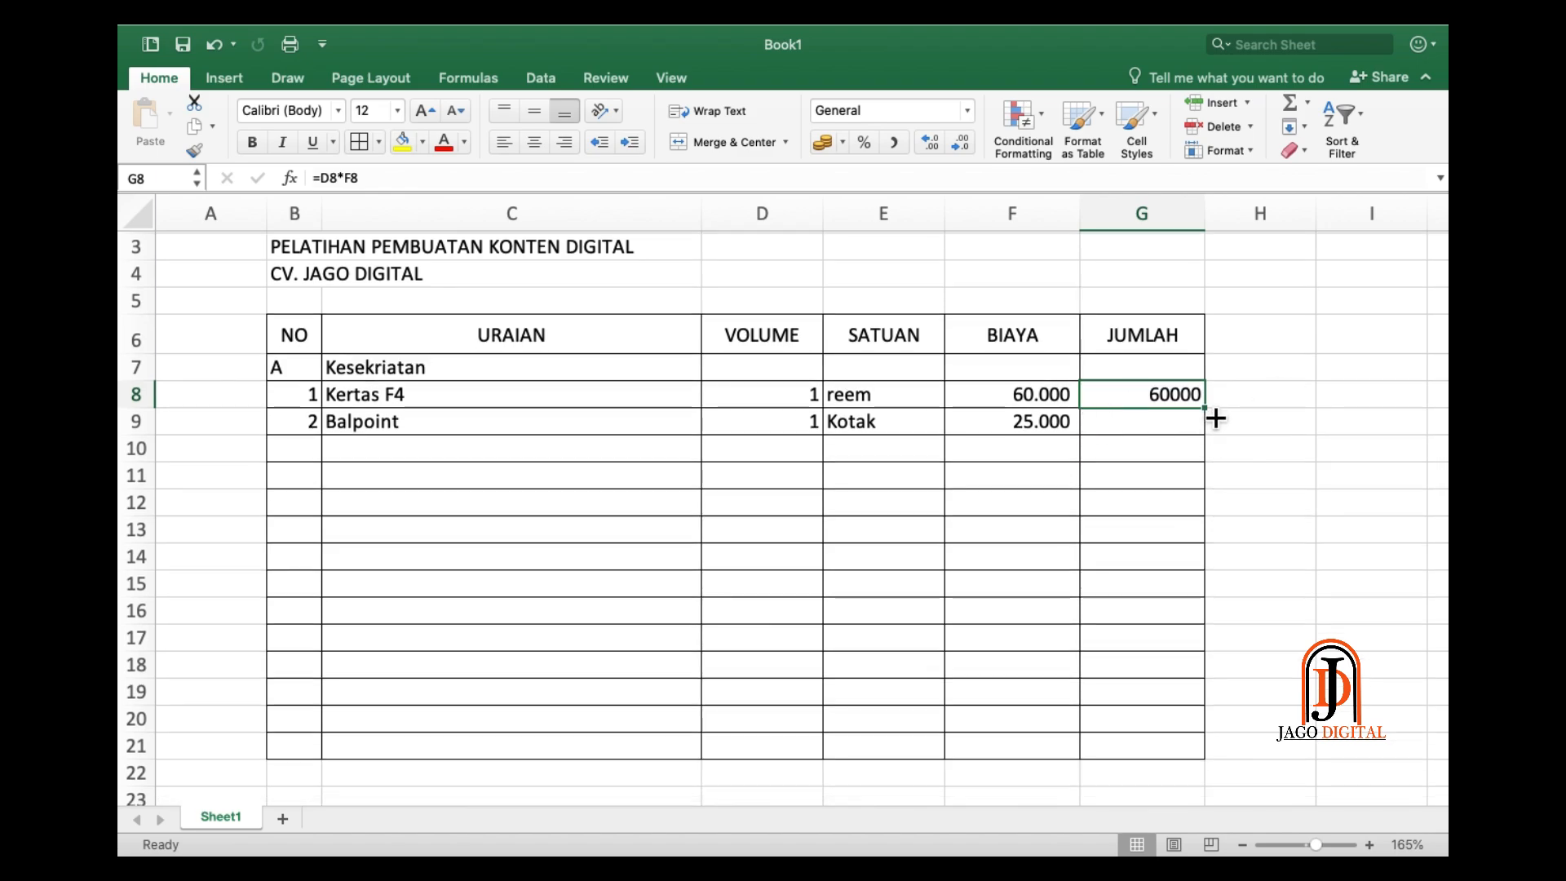
left_click_drag(1214, 417, 1215, 713)
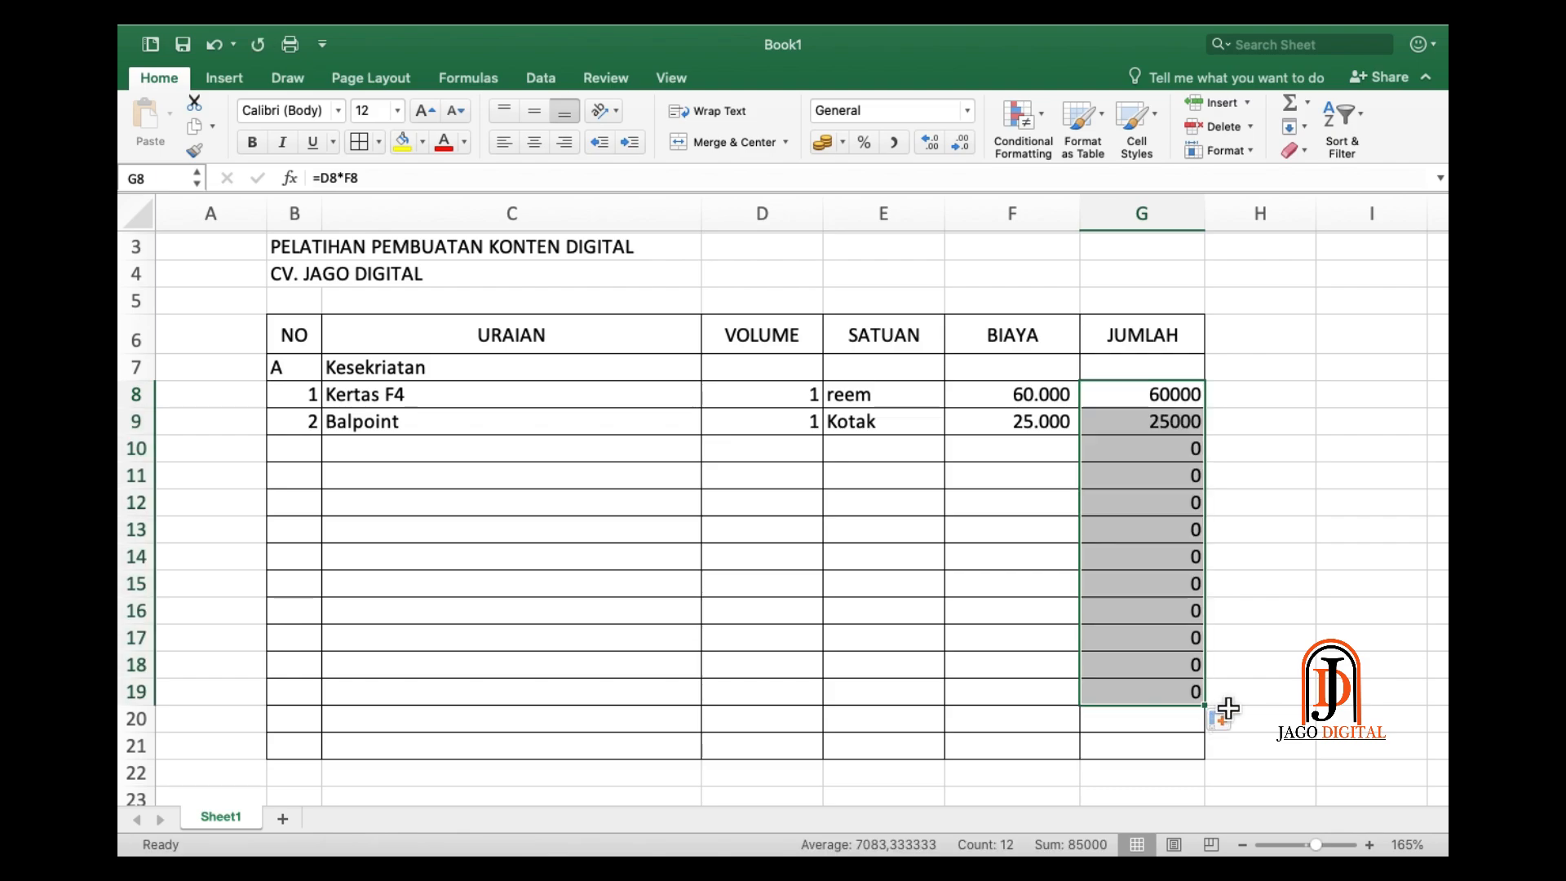
left_click(1256, 475)
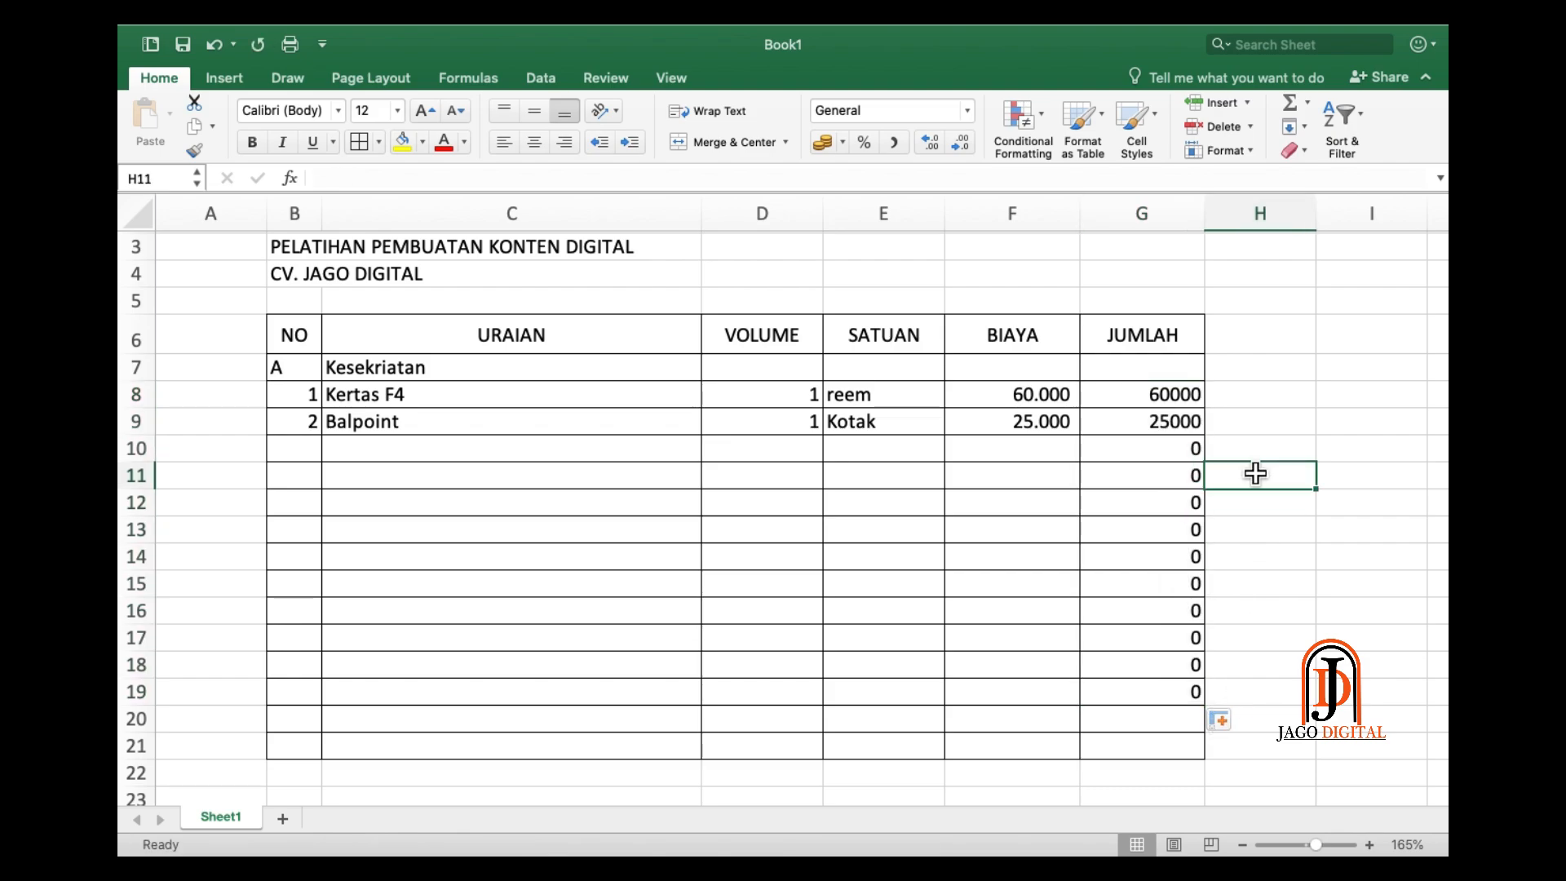
- Apply the comma style with thousand separators to the entire JUMLAH column
left_click(1160, 230)
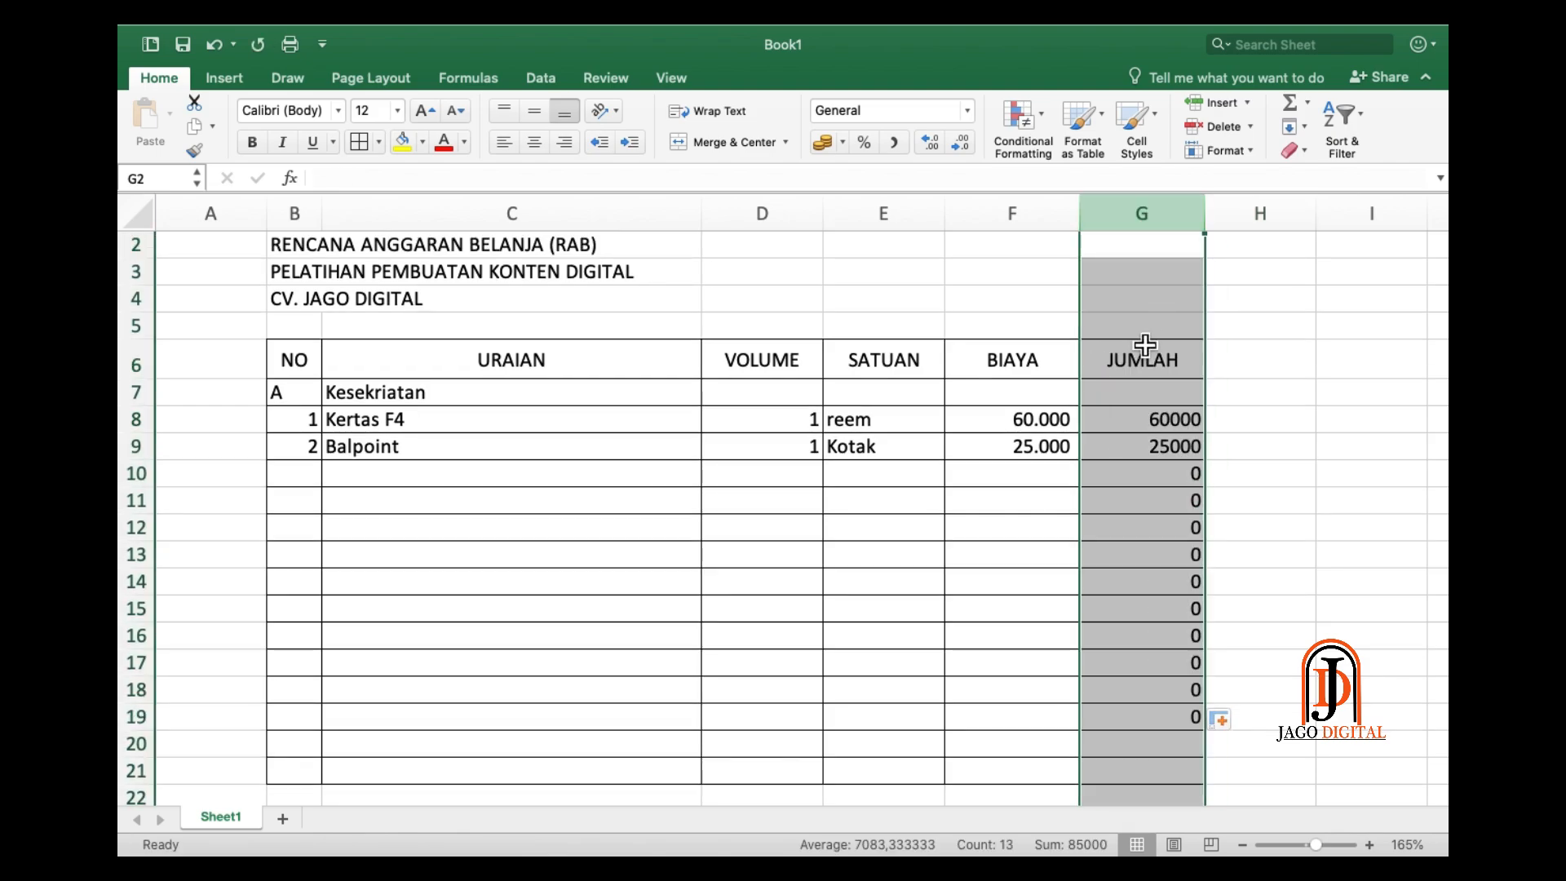
left_click(894, 143)
left_click(1167, 584)
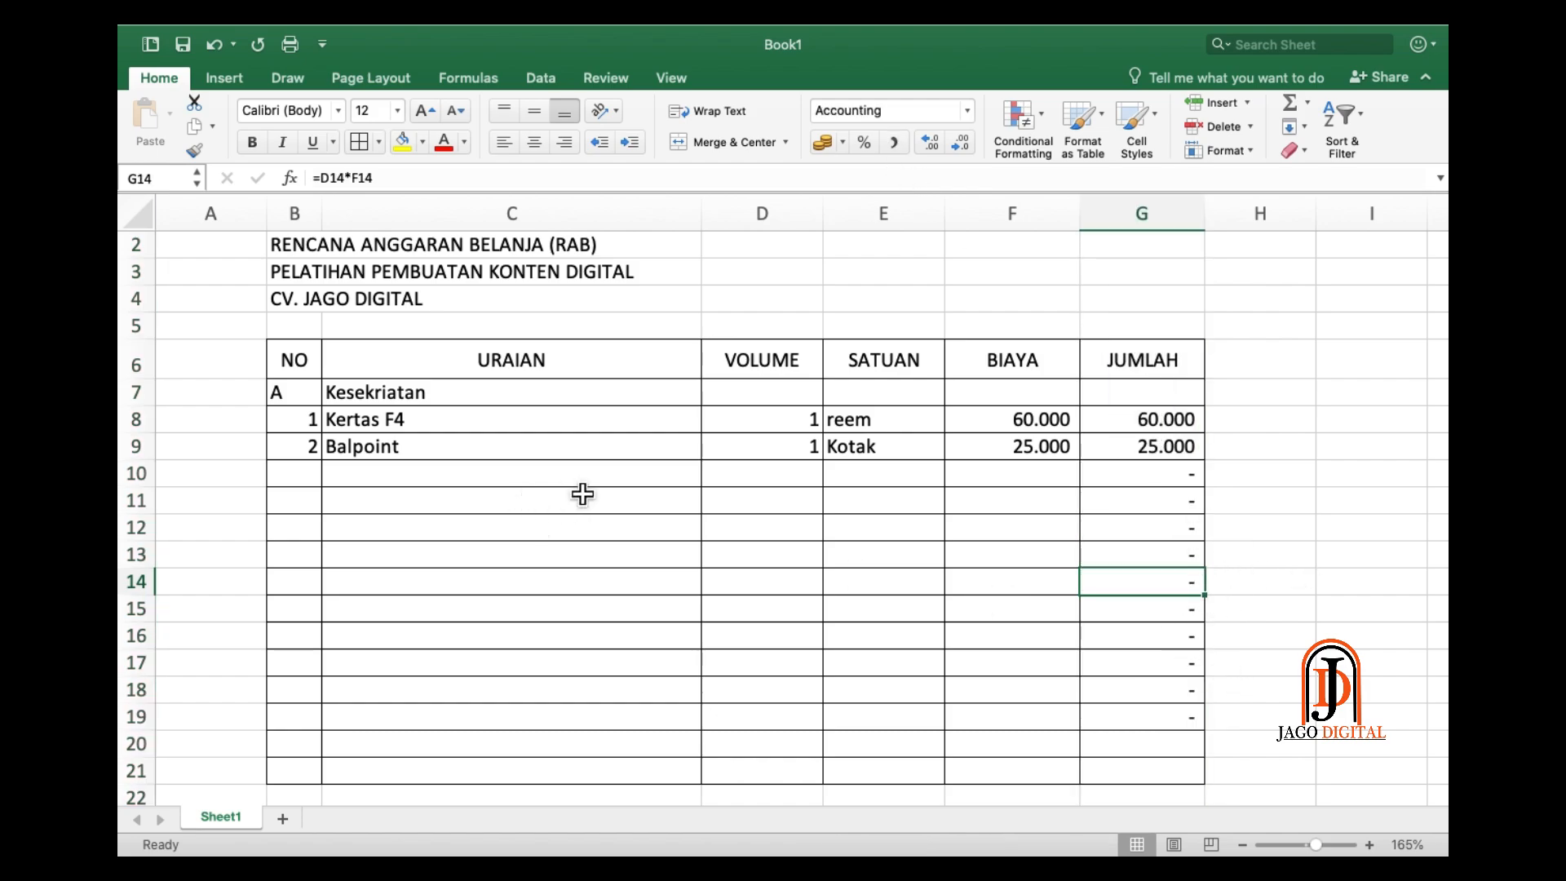
- Add item number 3 with the description Map Plastik in the row below Balpoint
left_click(316, 480)
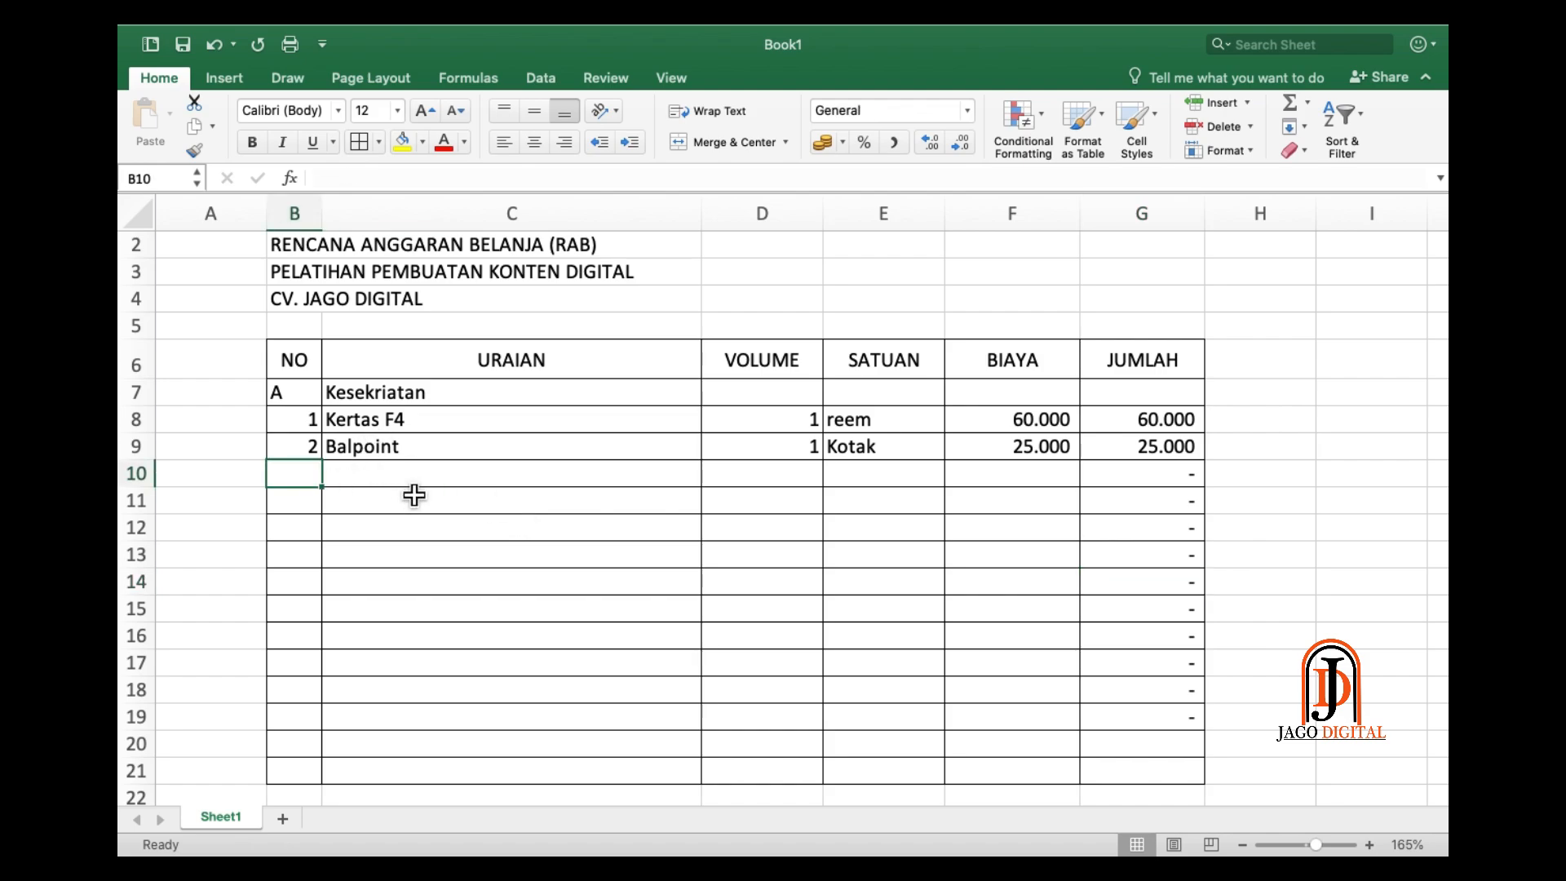
type("3")
key("Tab")
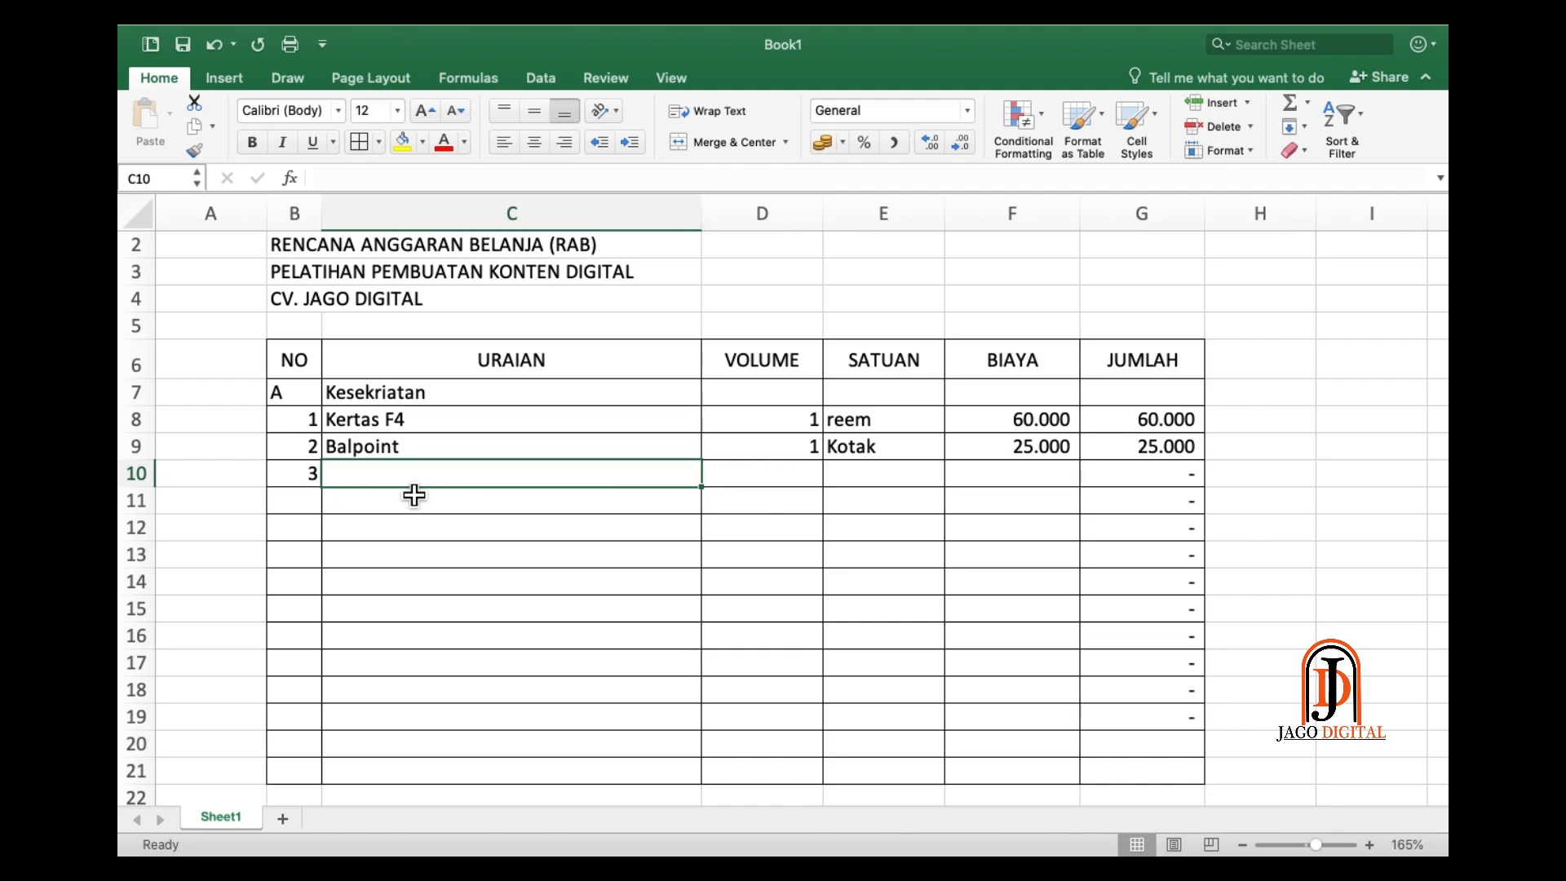
type("Map ")
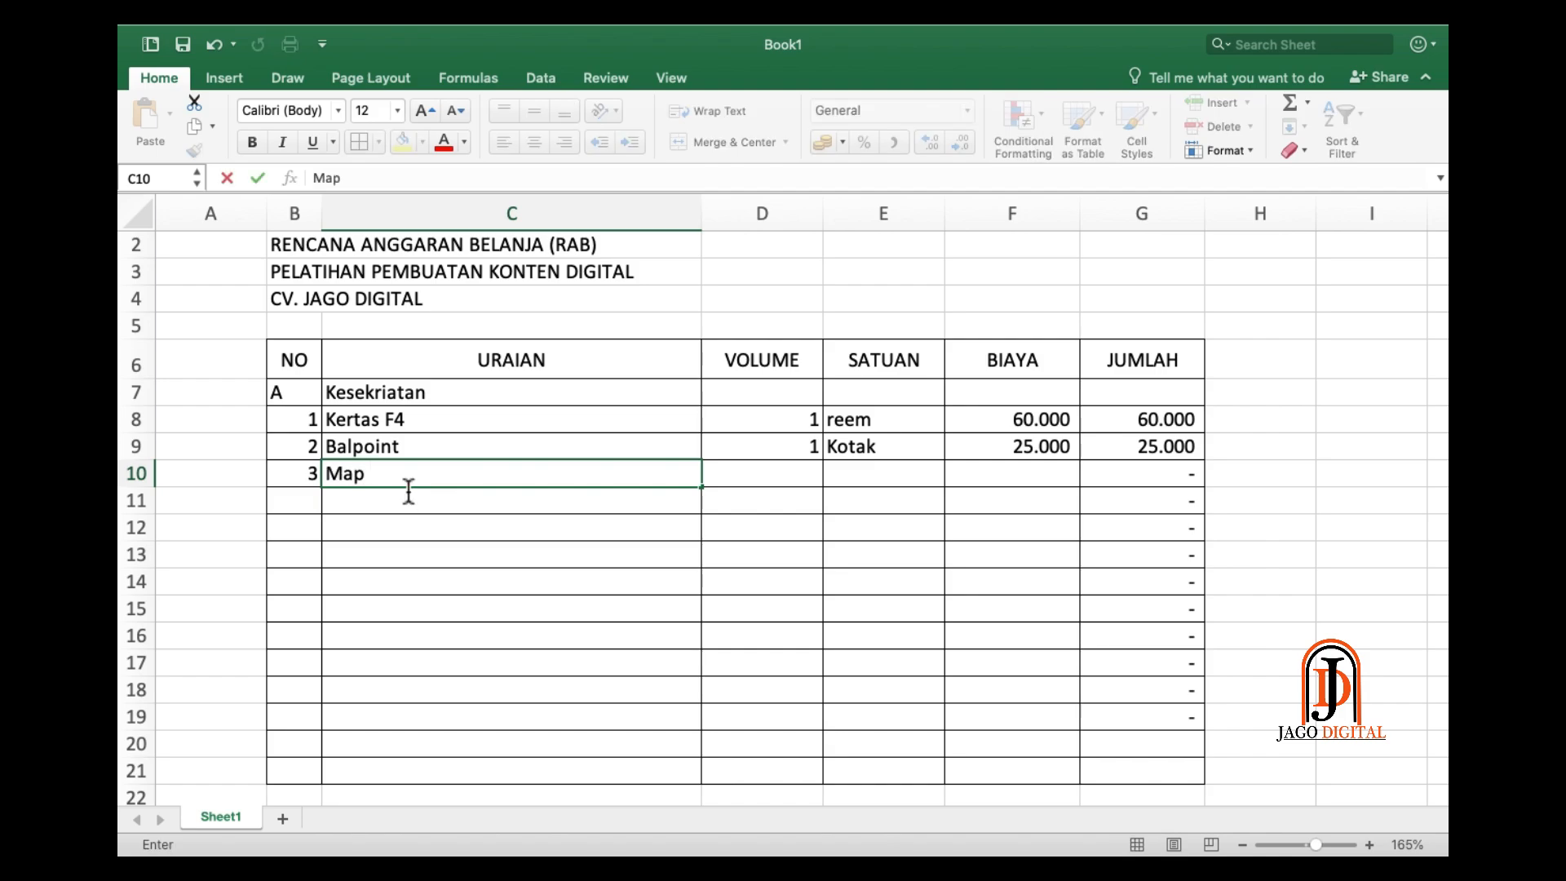
type("Plastik")
key("Tab")
- Fill in the Map Plastik row with volume 1, unit Reem and a cost of 70.000
type("1")
key("Tab")
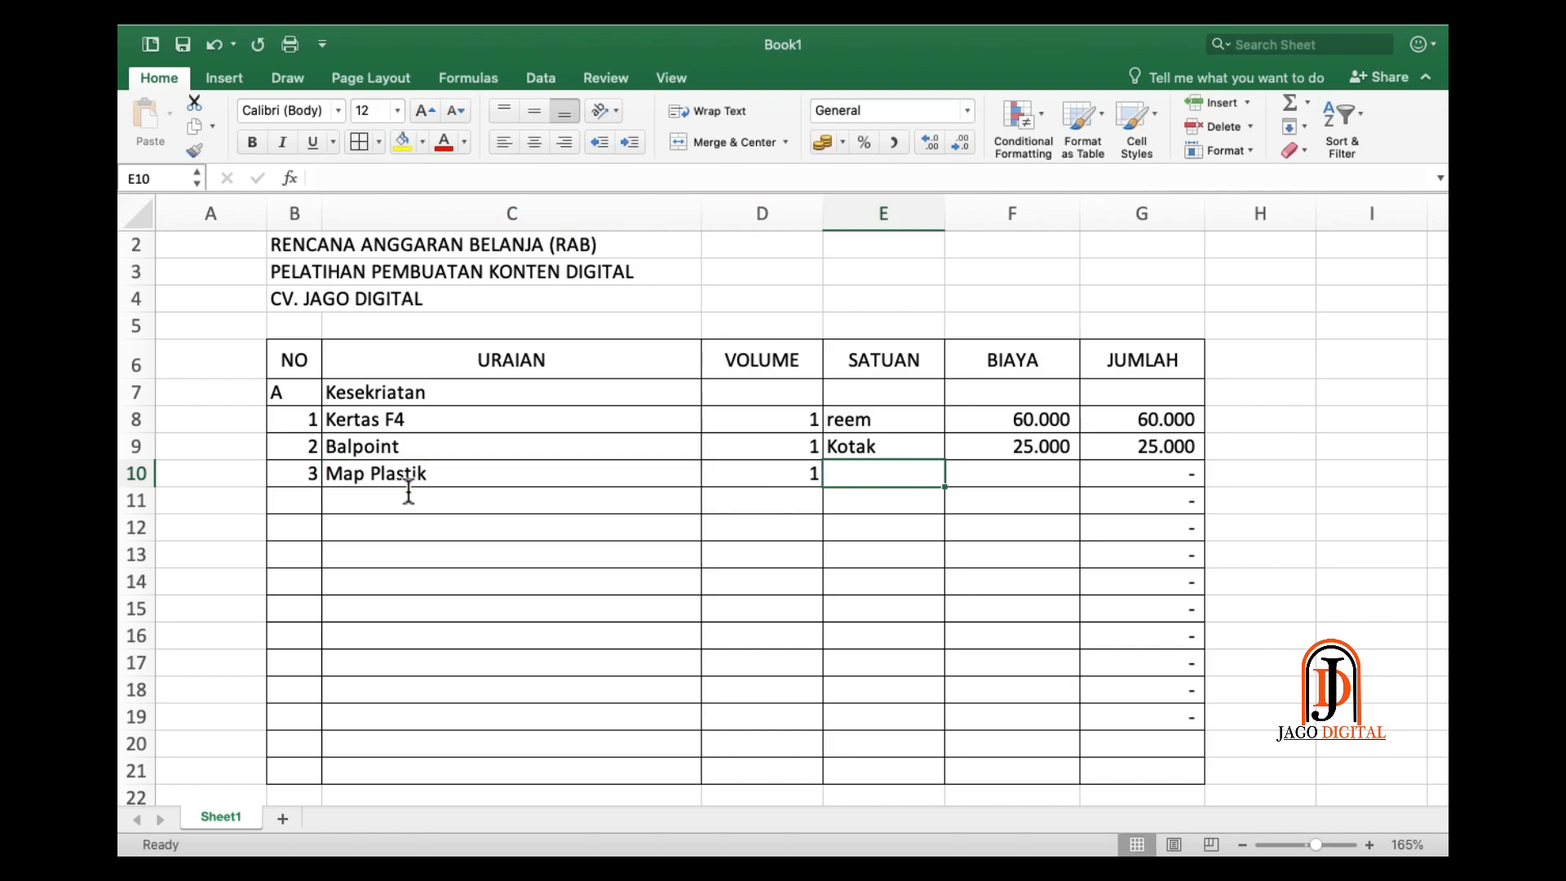
type("Reem")
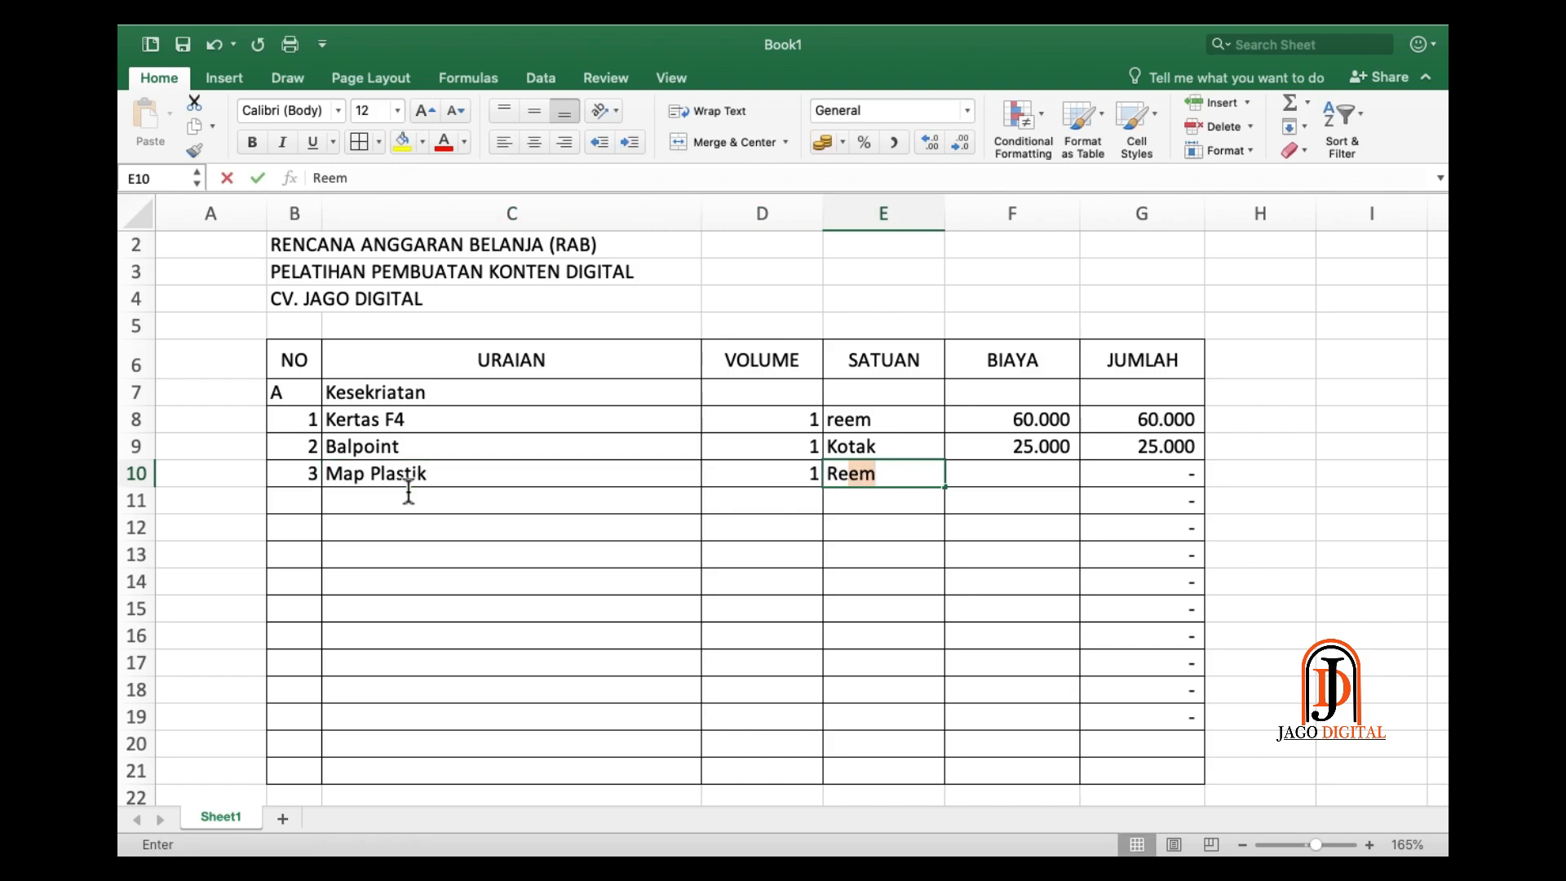
key("Tab")
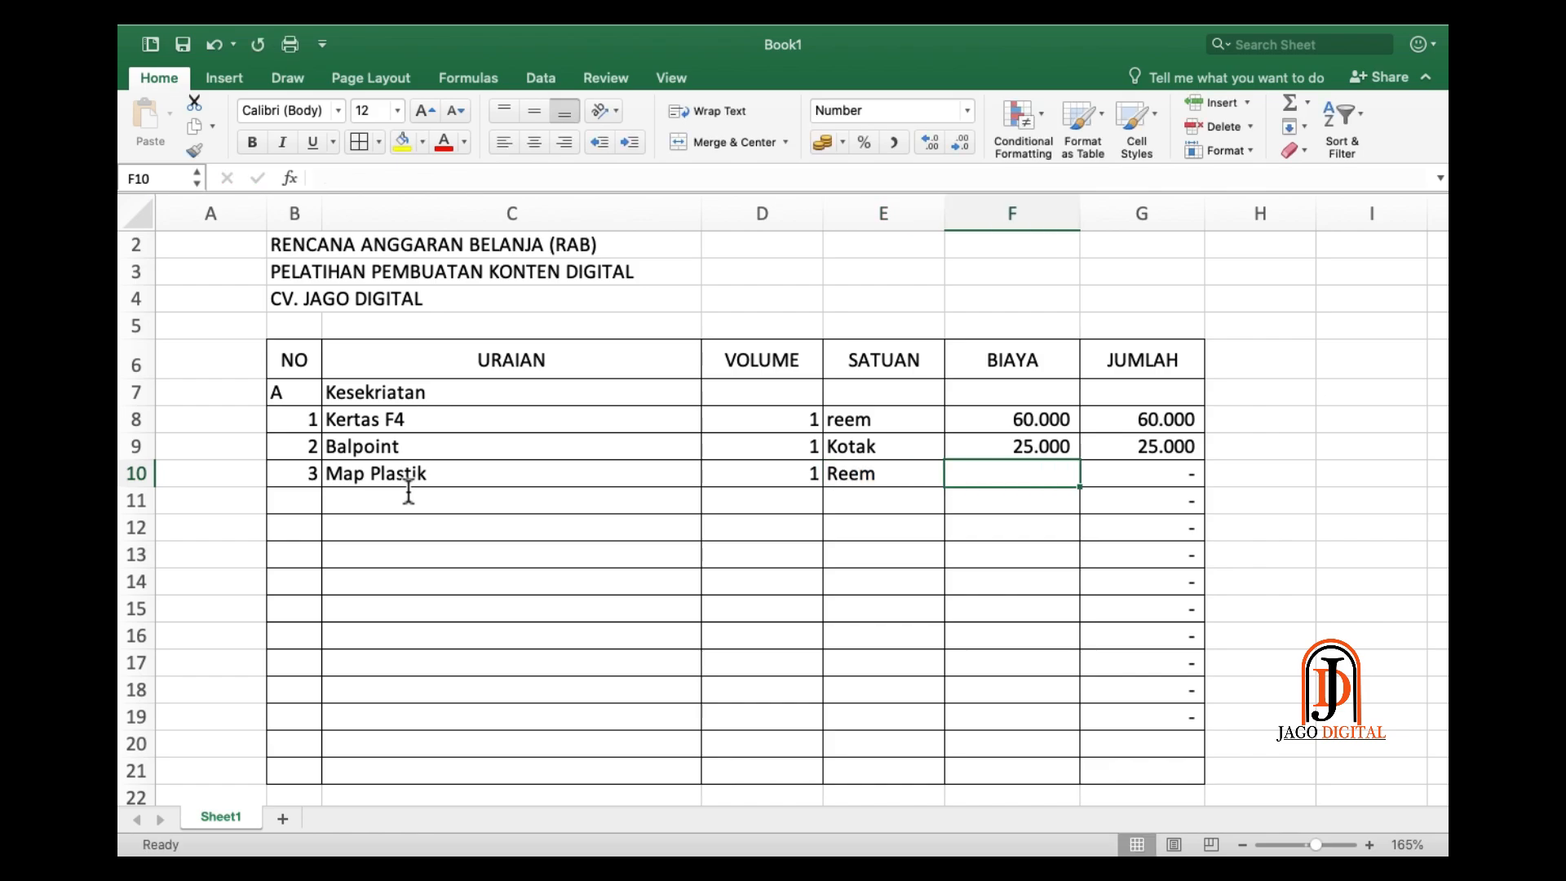
type("70")
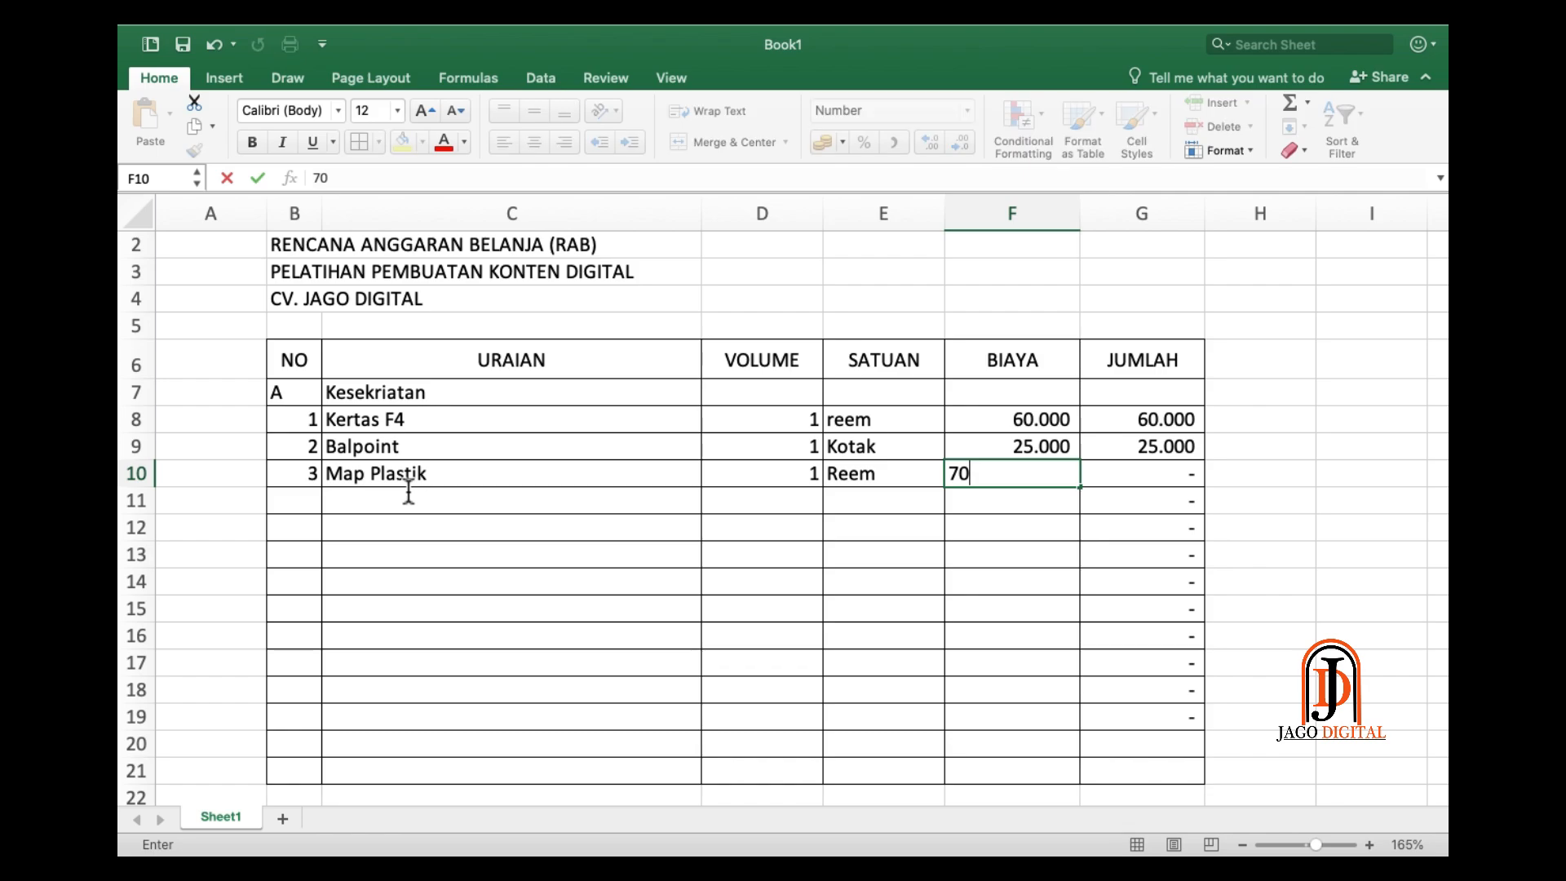
type(".0000")
key("Return")
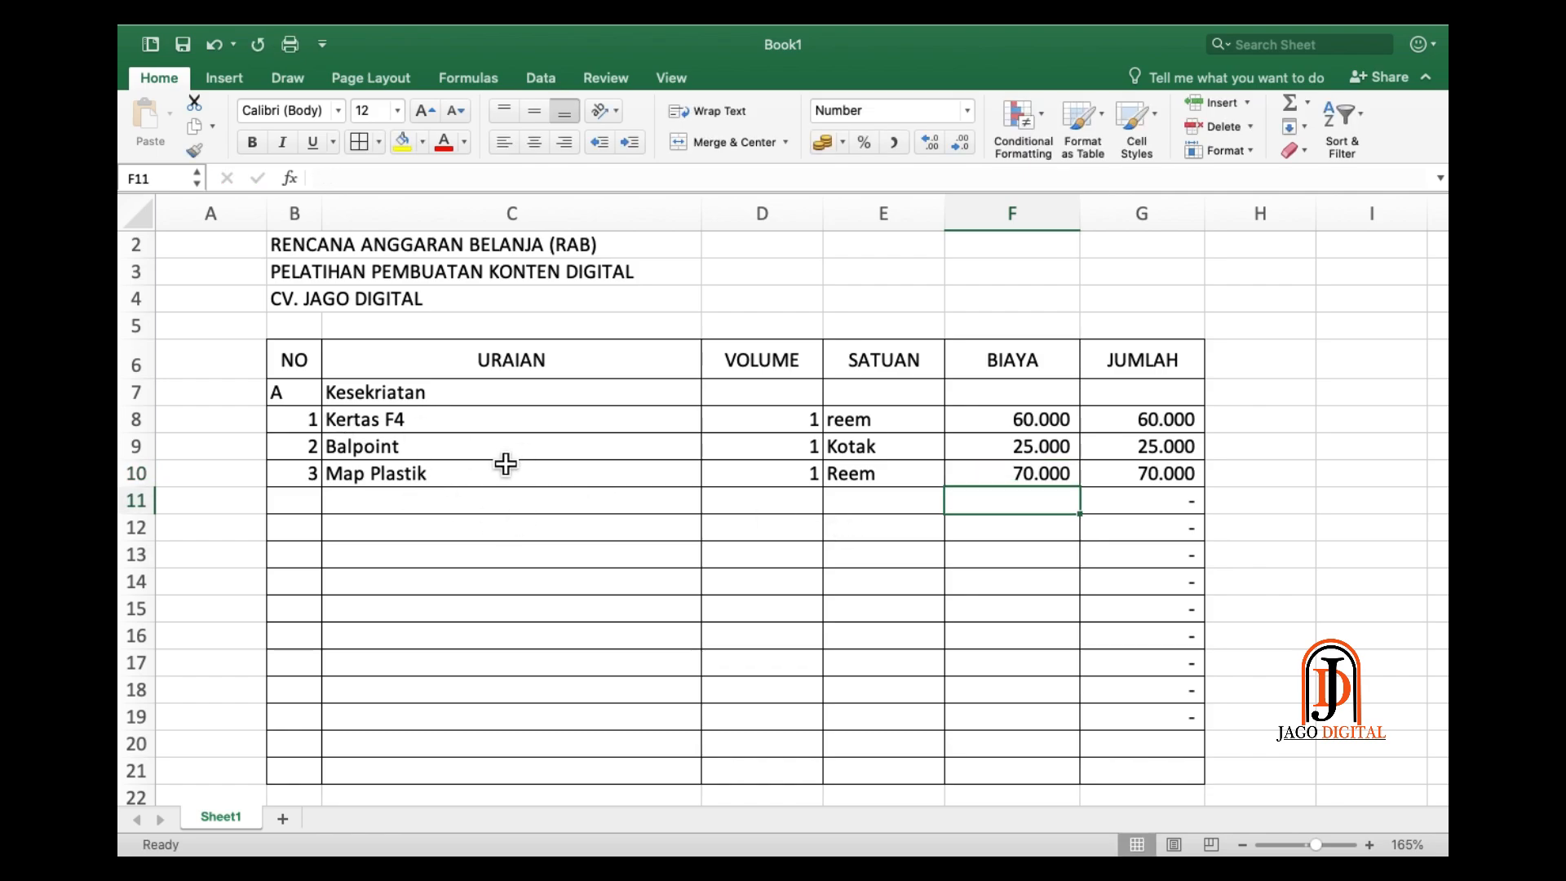
- Add item number 4 with the description Tinta Printer in the row below Map Plastik
left_click(310, 531)
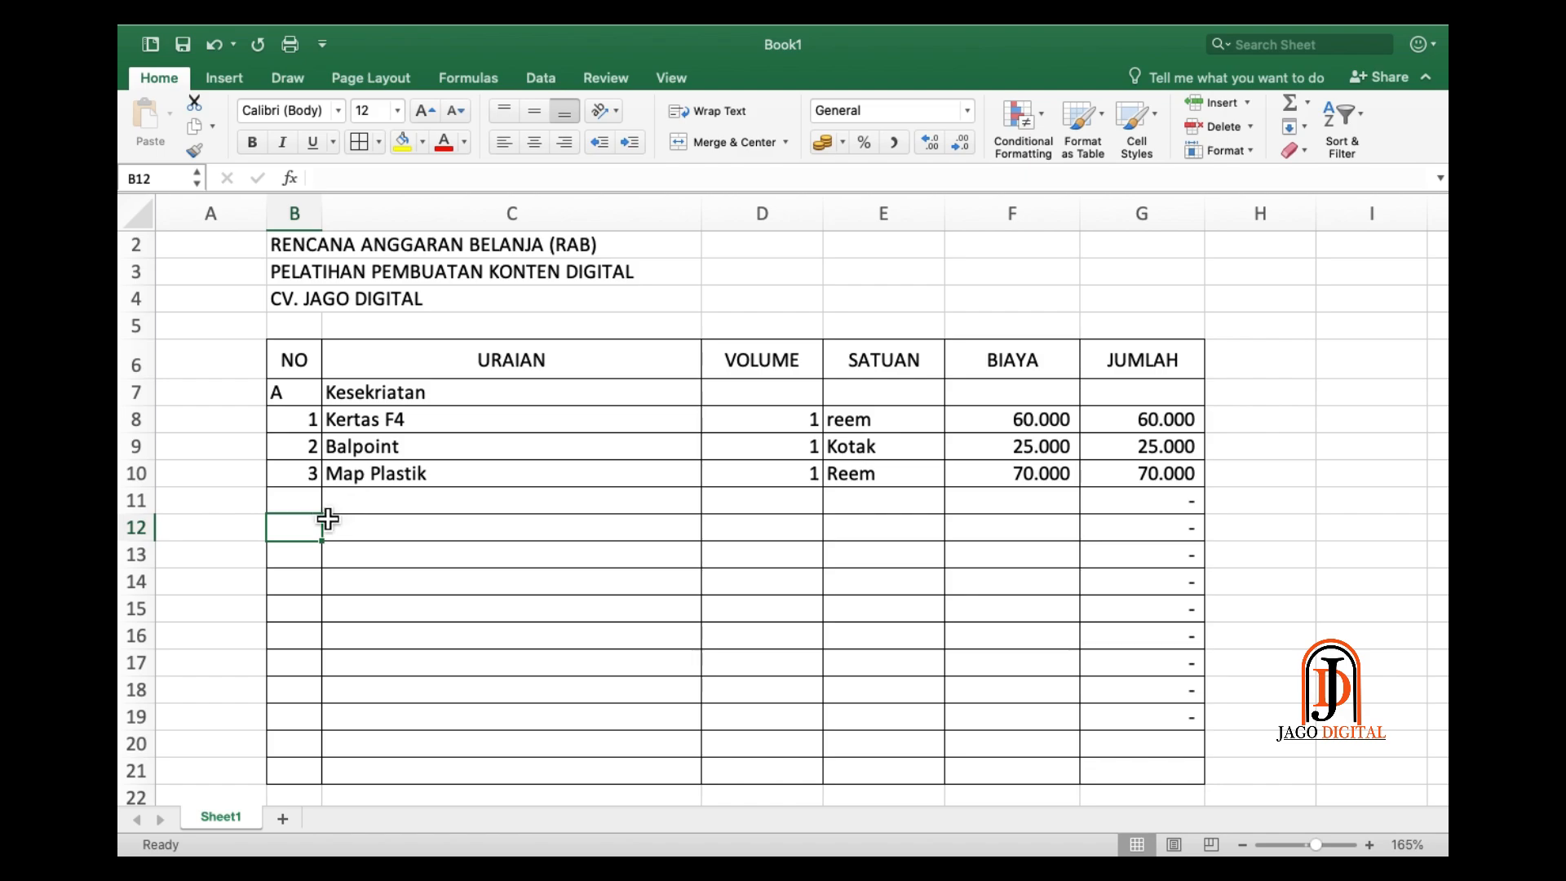
left_click(316, 504)
type("4")
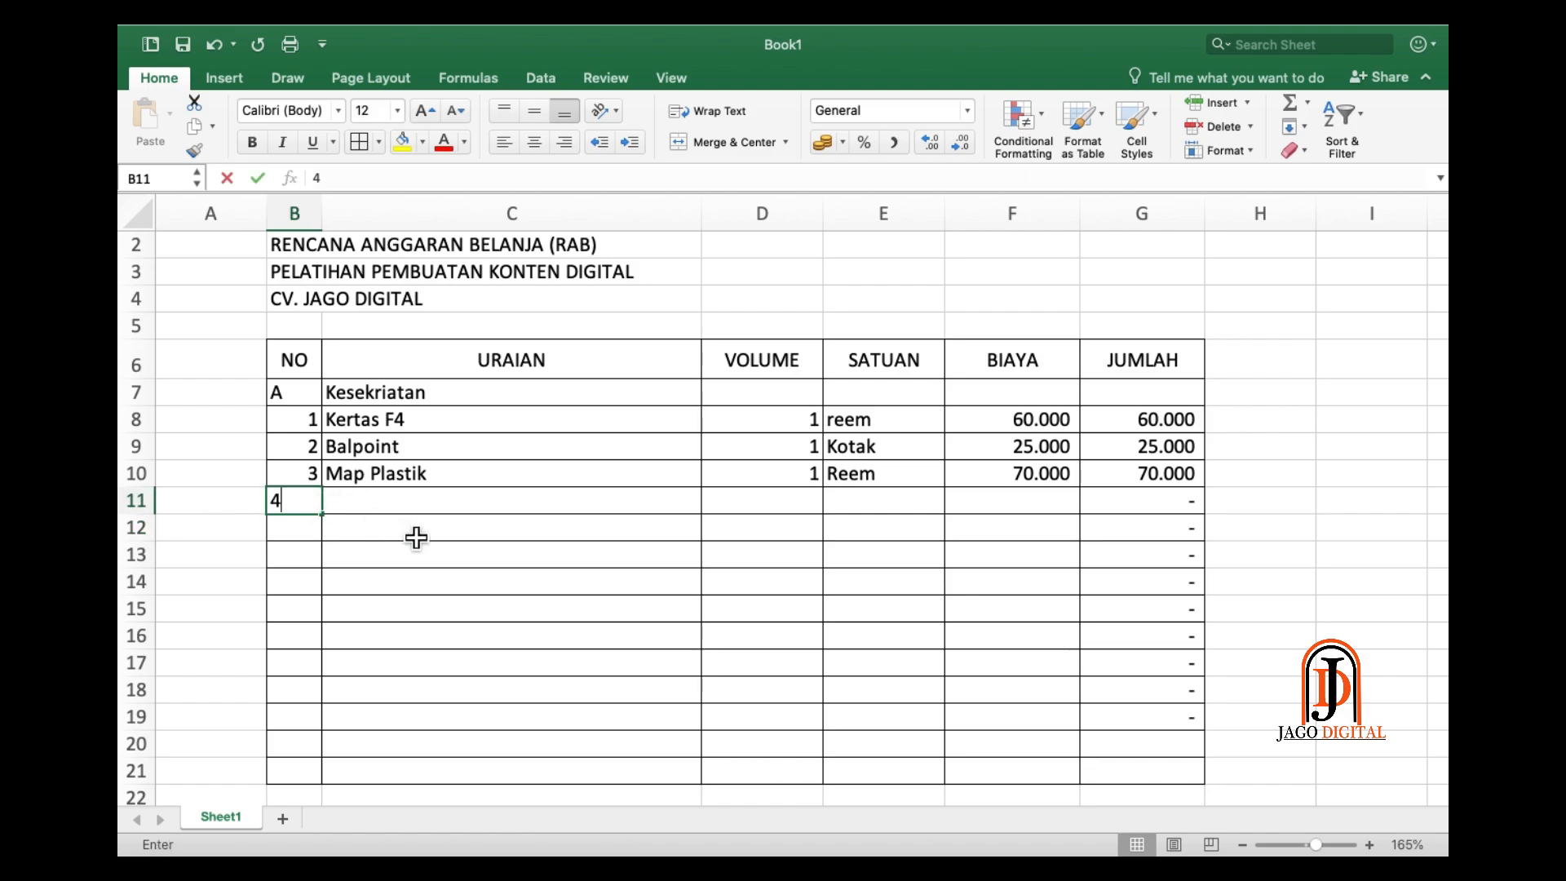
key("Tab")
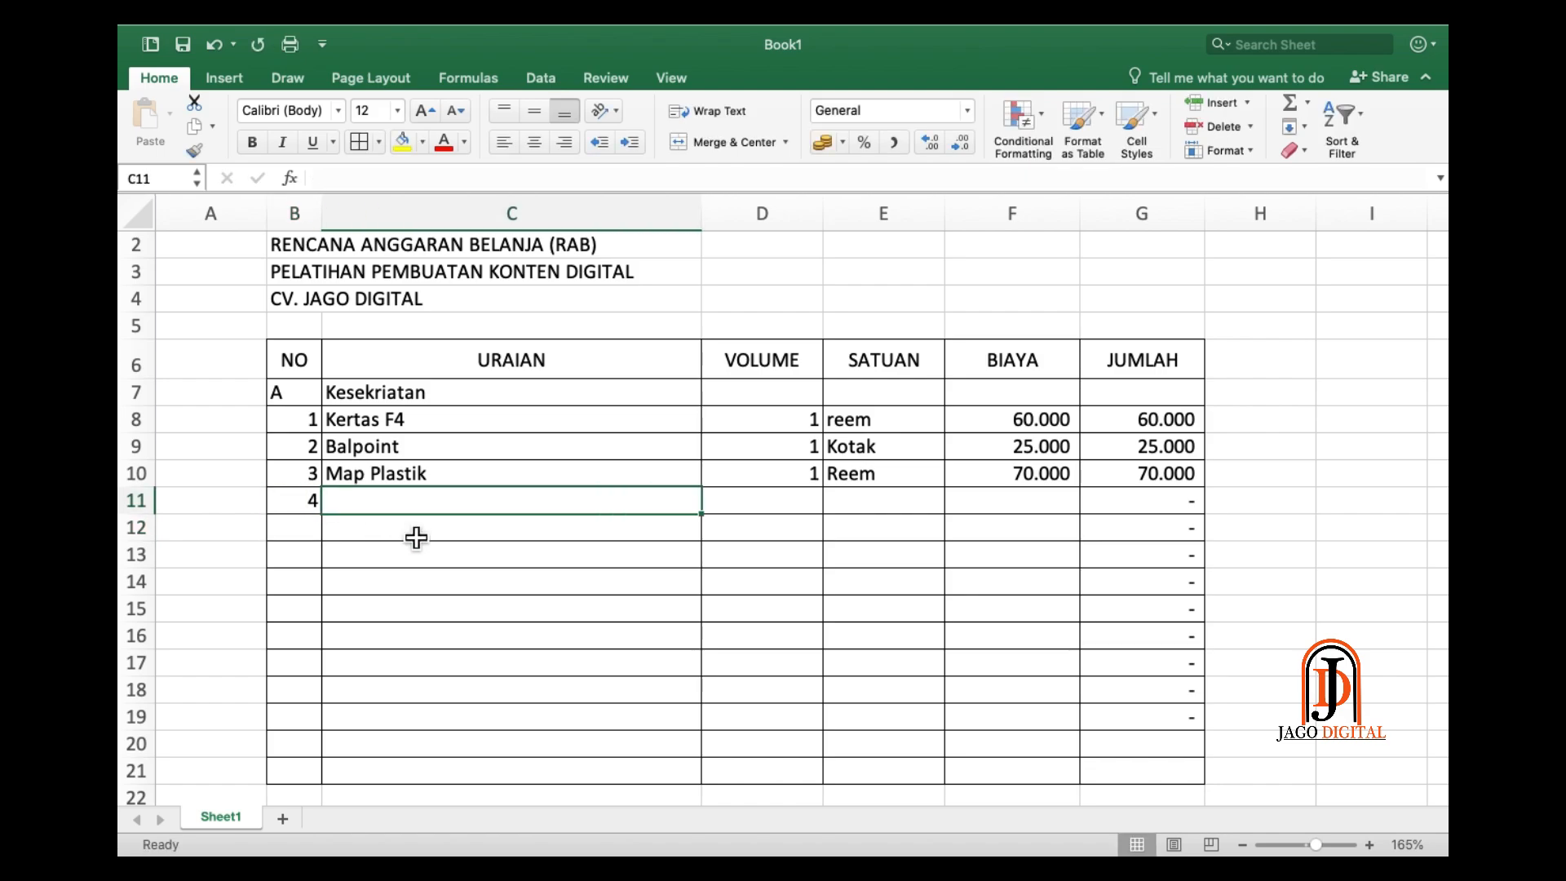
type("Tibta")
key("BackSpace")
key("BackSpace")
key("BackSpace")
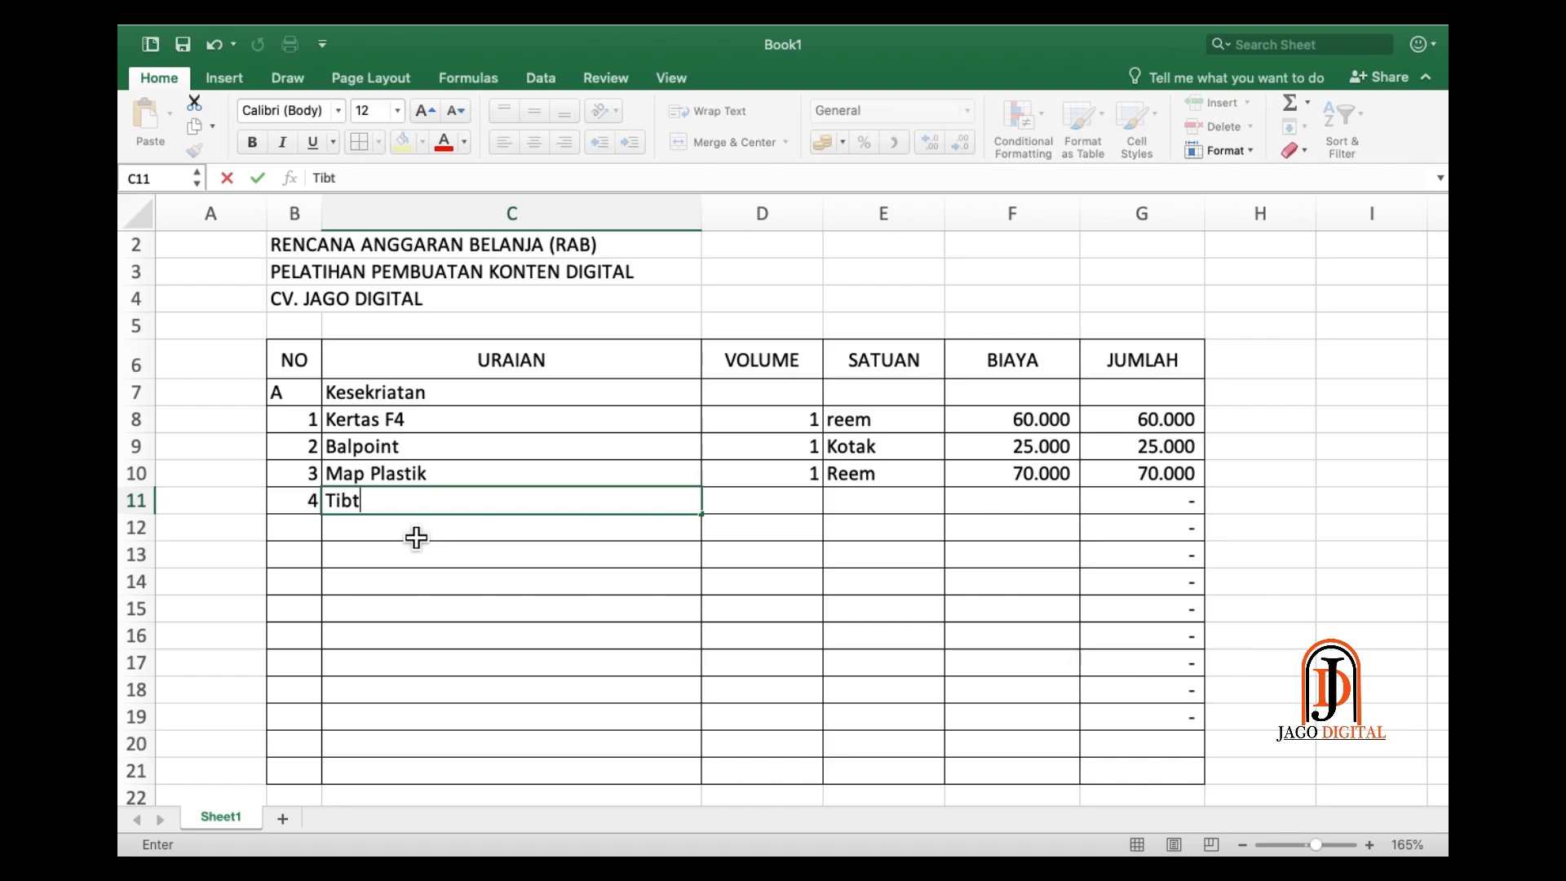
type("nta Printer")
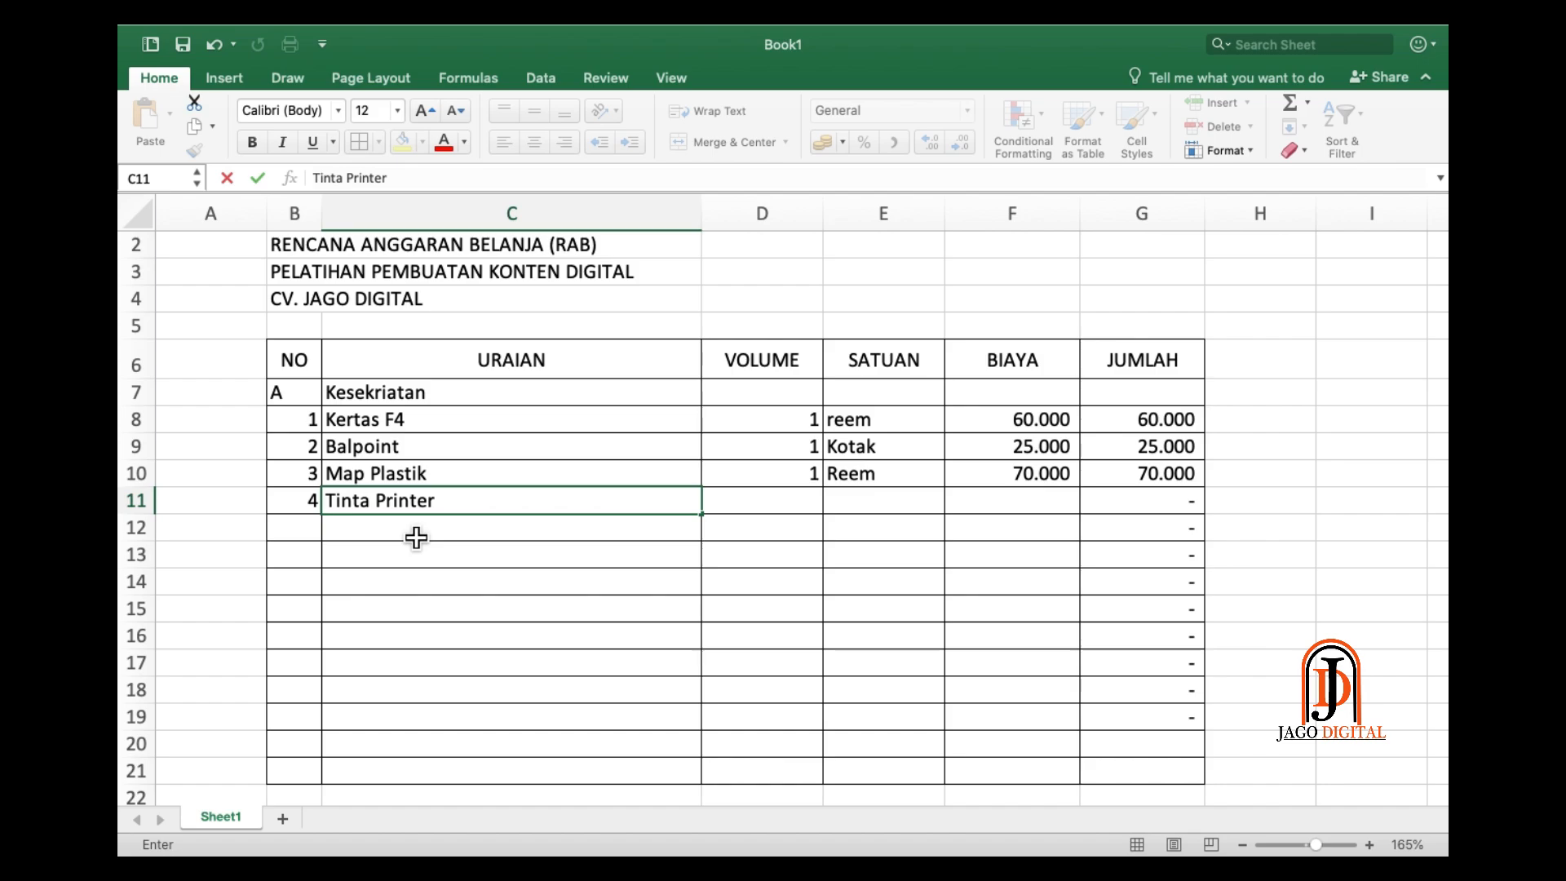
key("Tab")
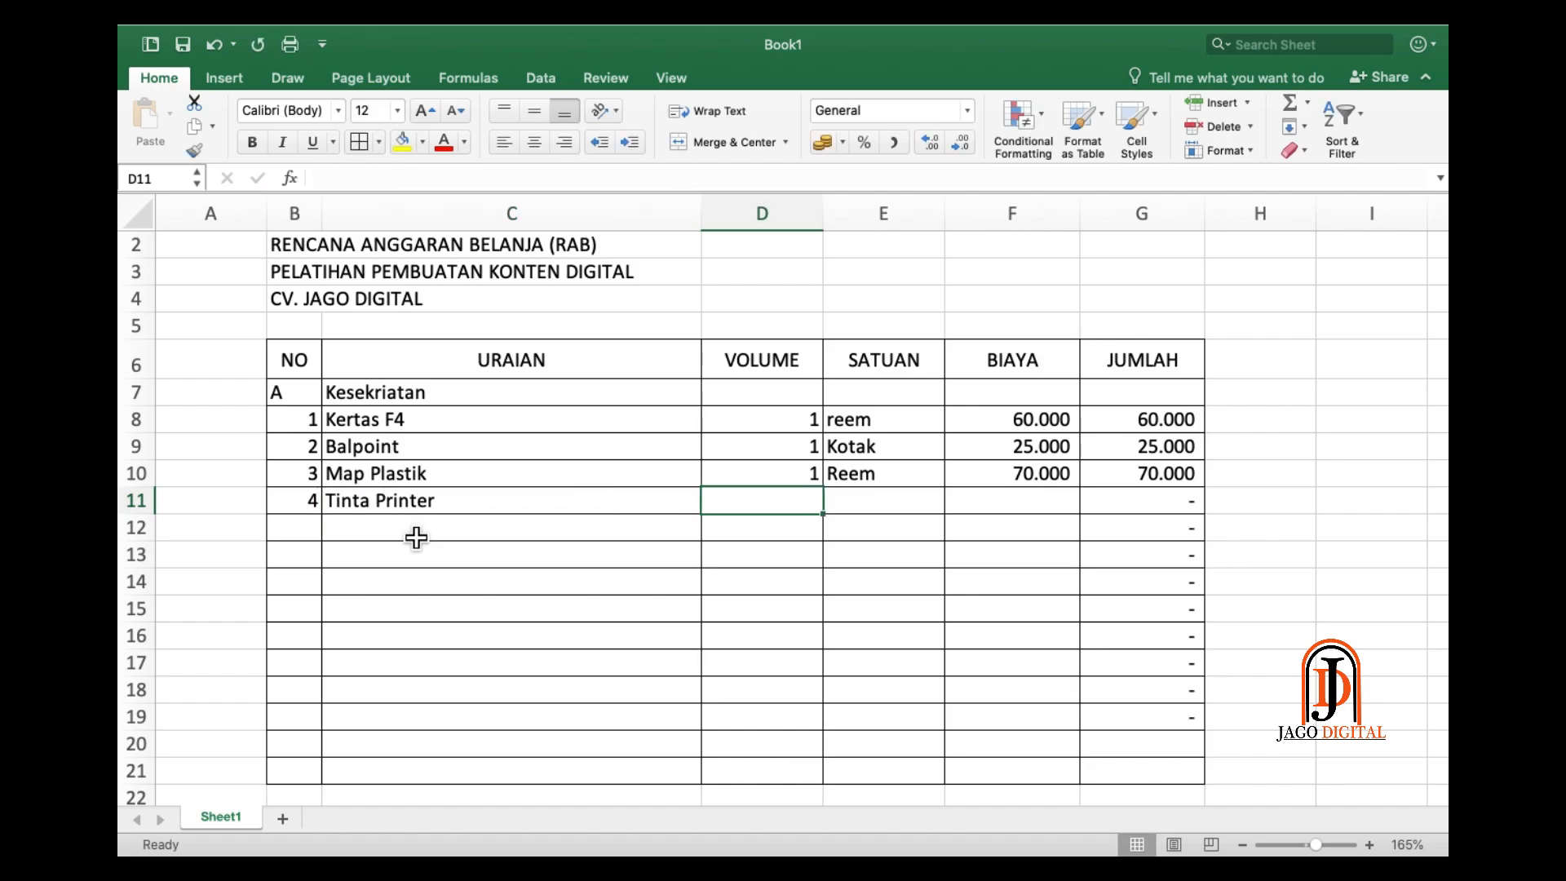
- Fill in the Tinta Printer row with volume 3, unit Kotak and a cost of 100000
type("3")
key("Tab")
type("Ko")
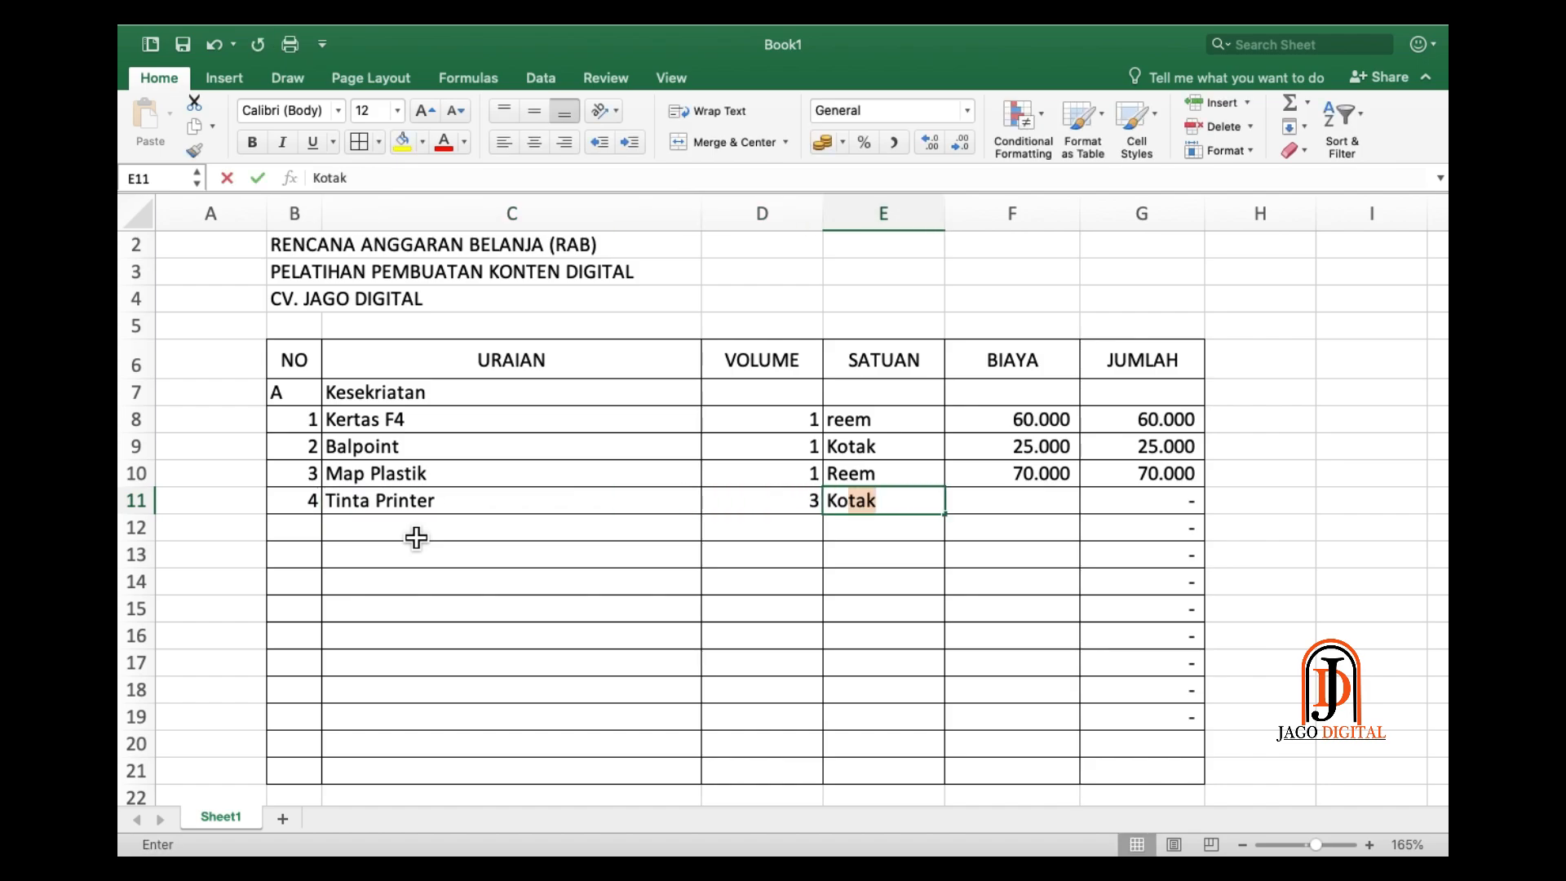
type("tak")
key("Tab")
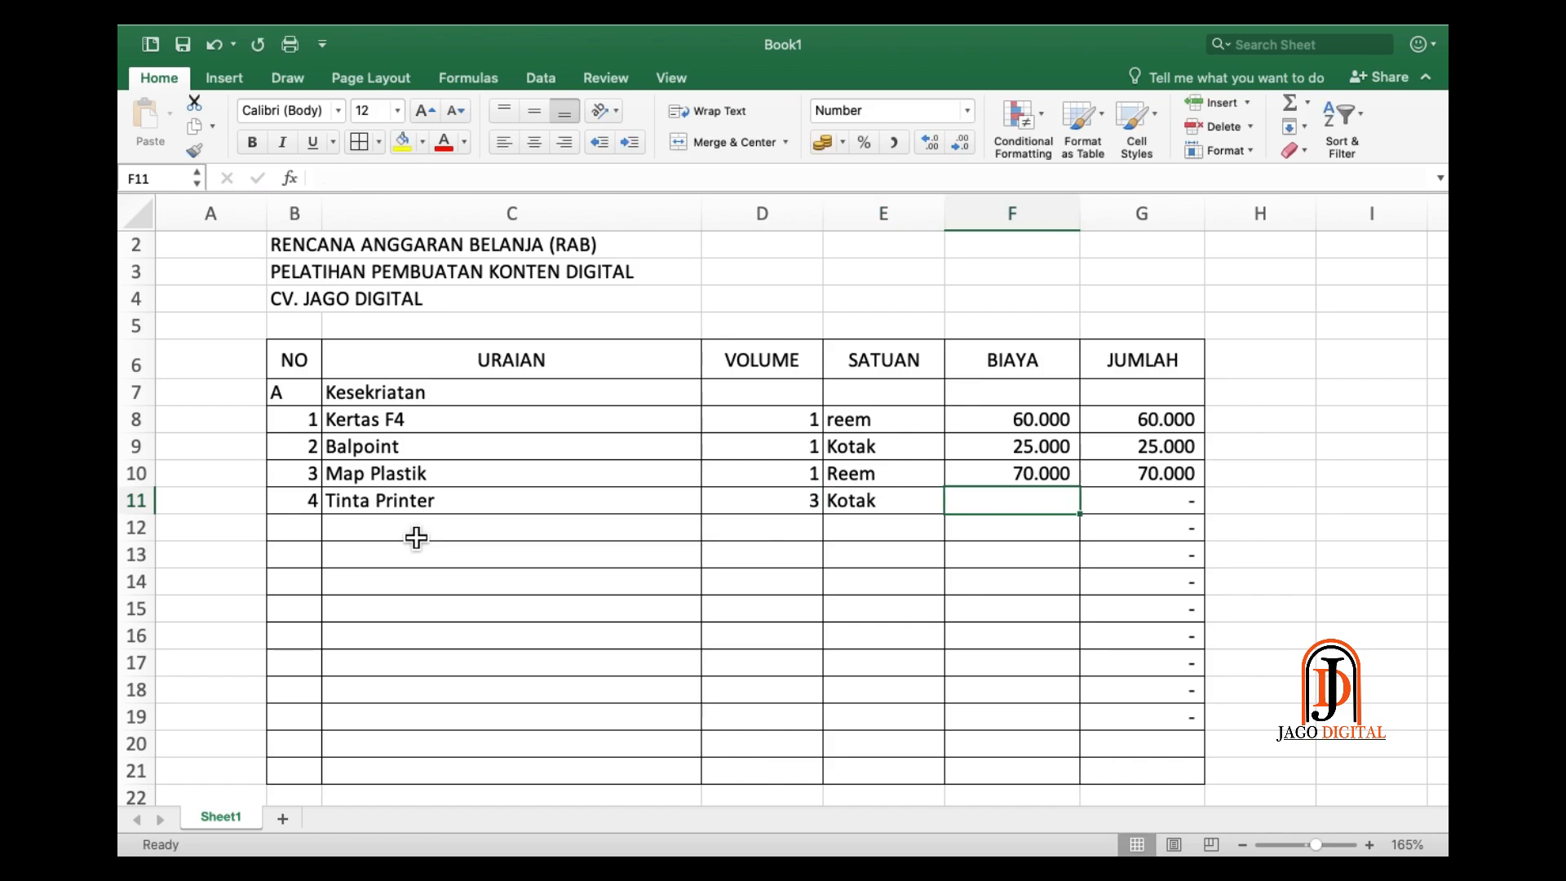
type("100000")
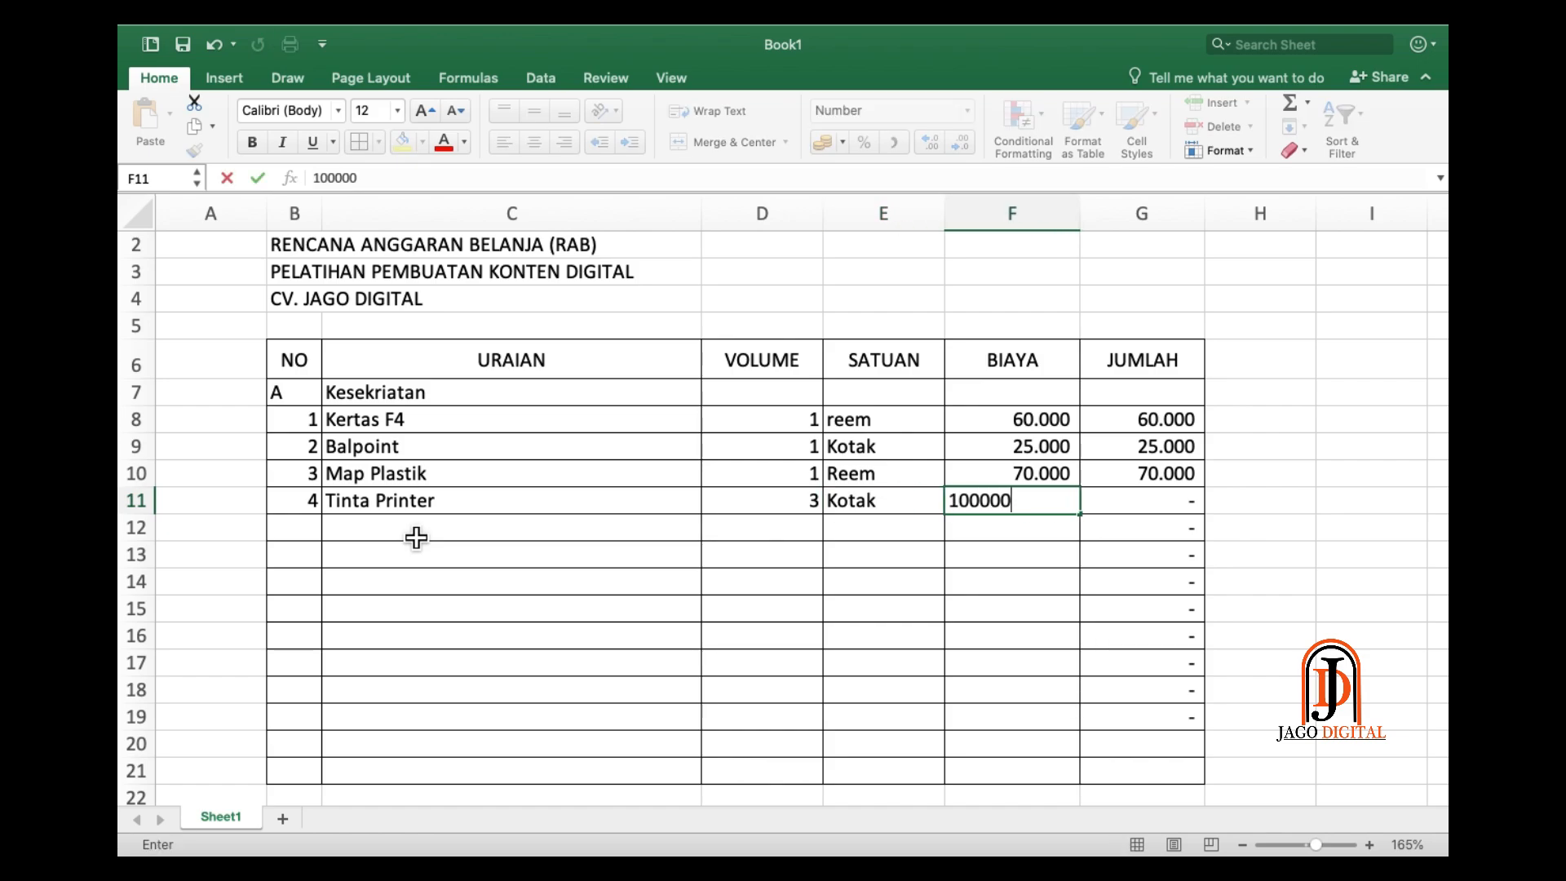
key("Return")
- Start section B in the NO column at row 13, leaving one empty row below Tinta Printer
key("Left")
key("Left")
key("Left")
key("Left")
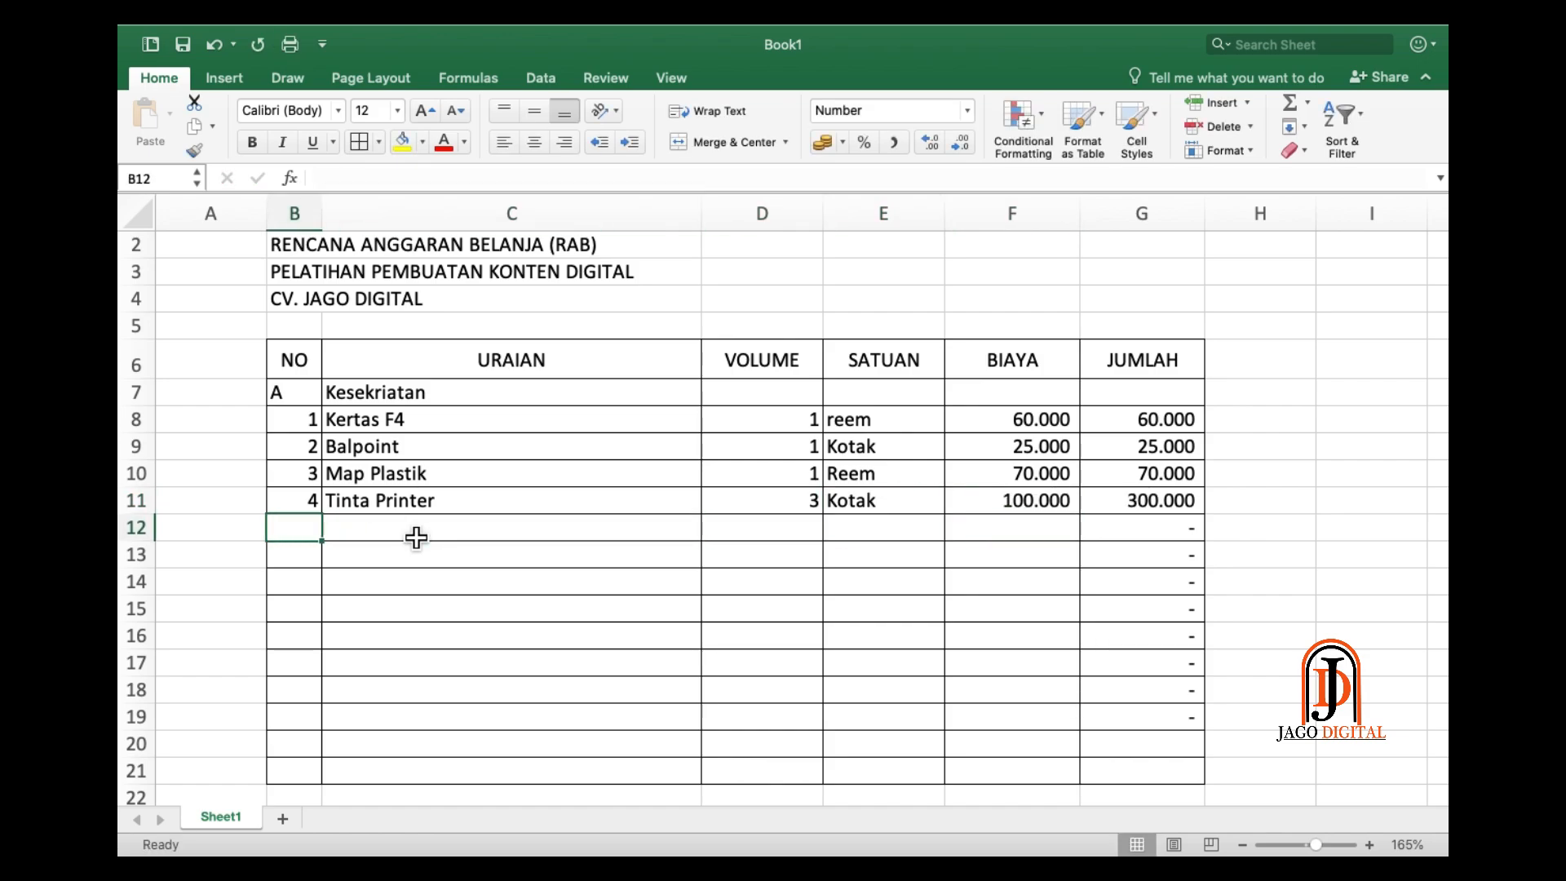
key("Down")
type("B")
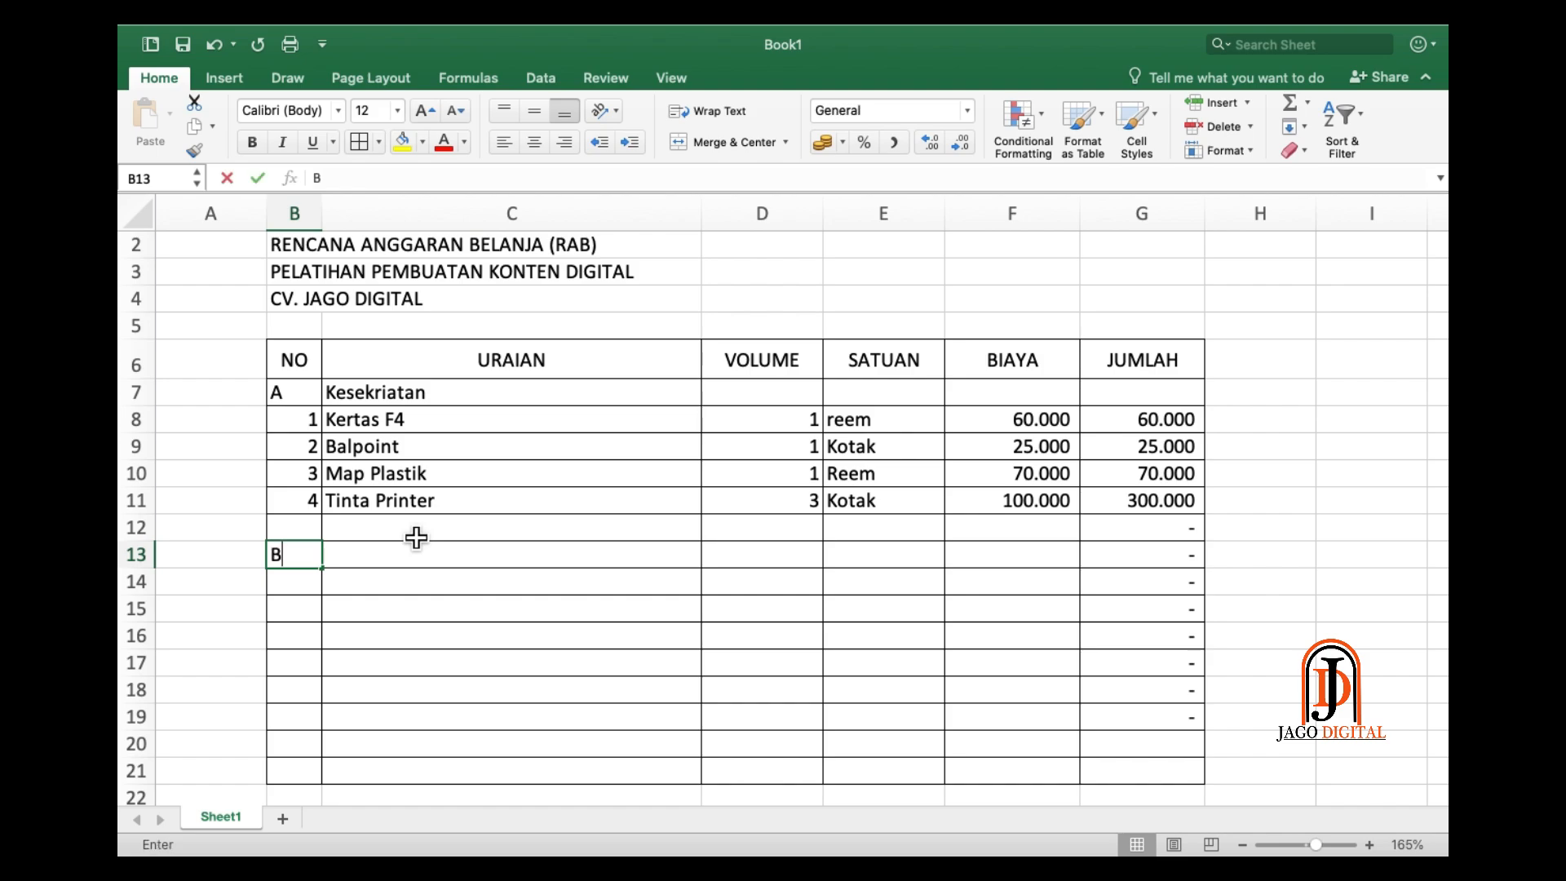
key("Tab")
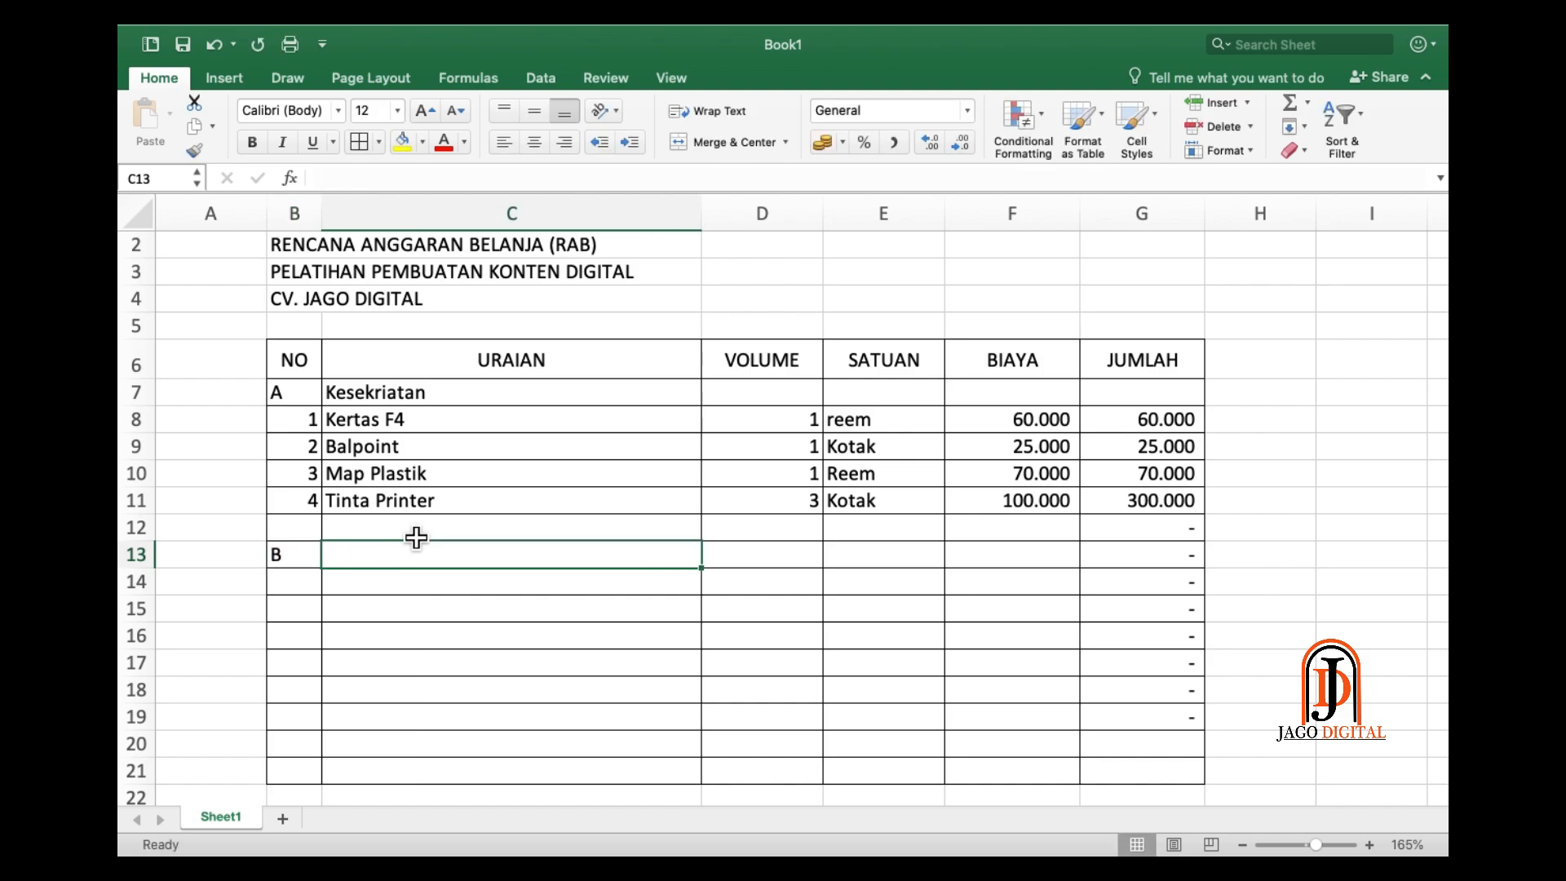
key("Up")
key("Up")
key("Up")
key("Up")
key("Up")
key("Up")
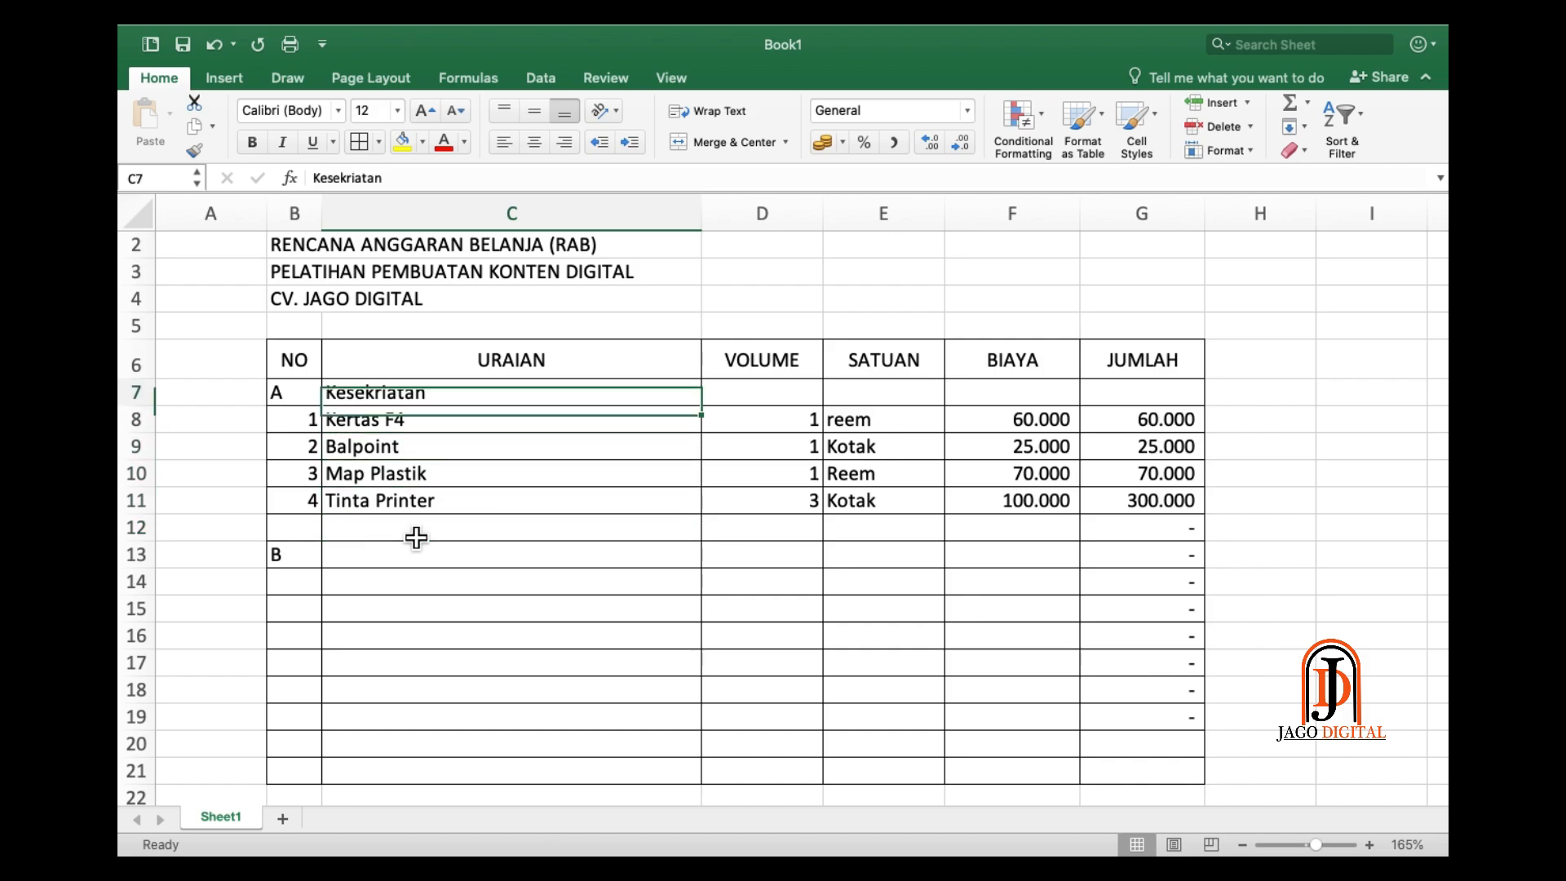
key("Down")
key("Down")
key("Down")
key("Down")
key("Down")
key("Down")
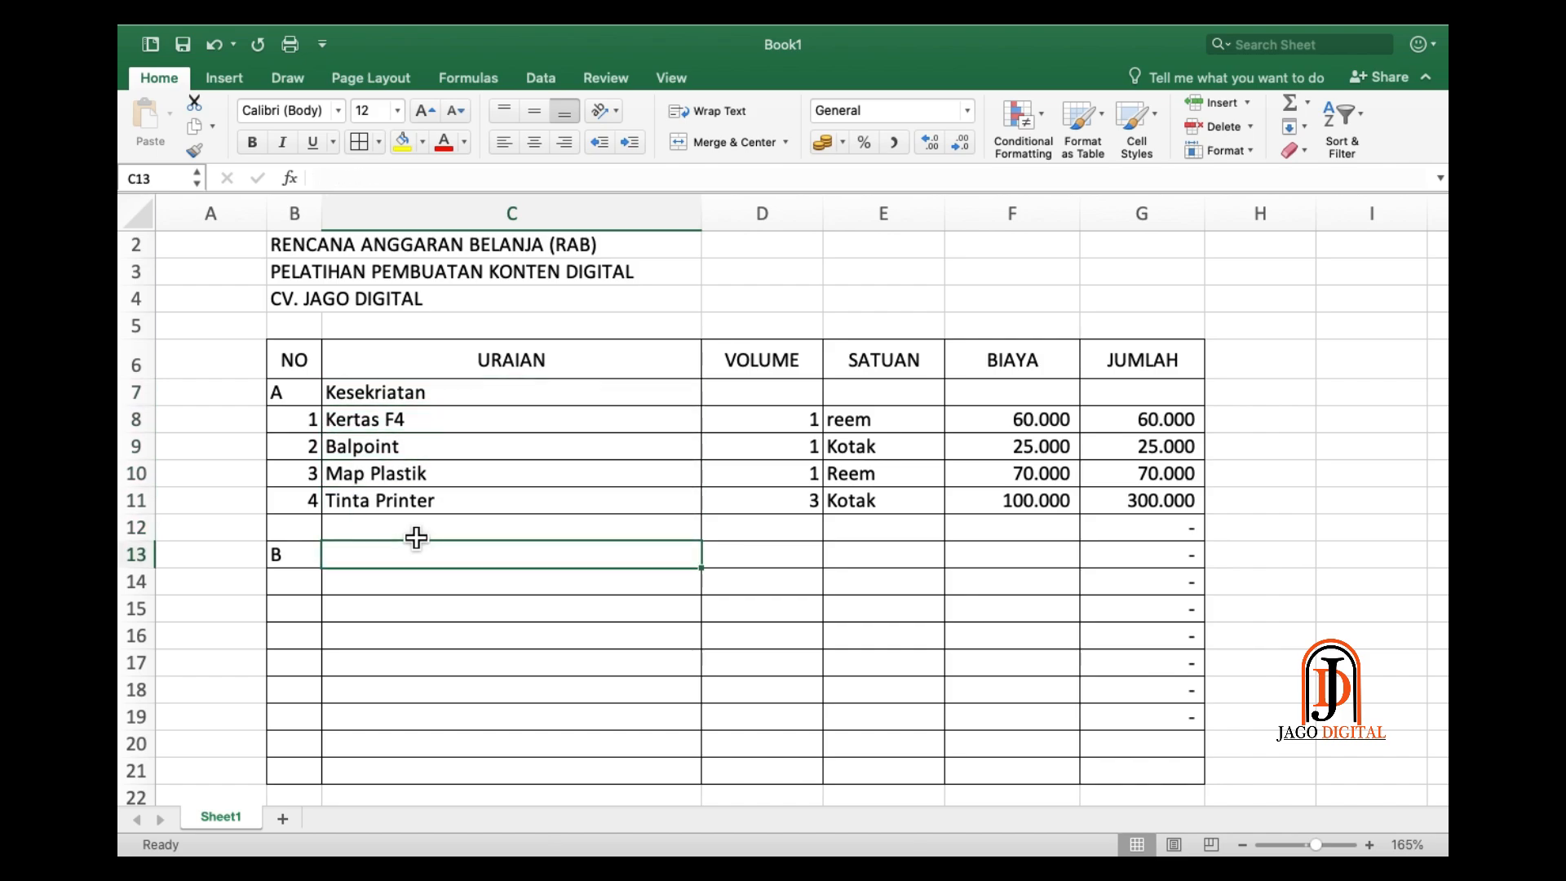
- Title section B in row 13 as Pelatihan in the URAIAN column
type("Pe")
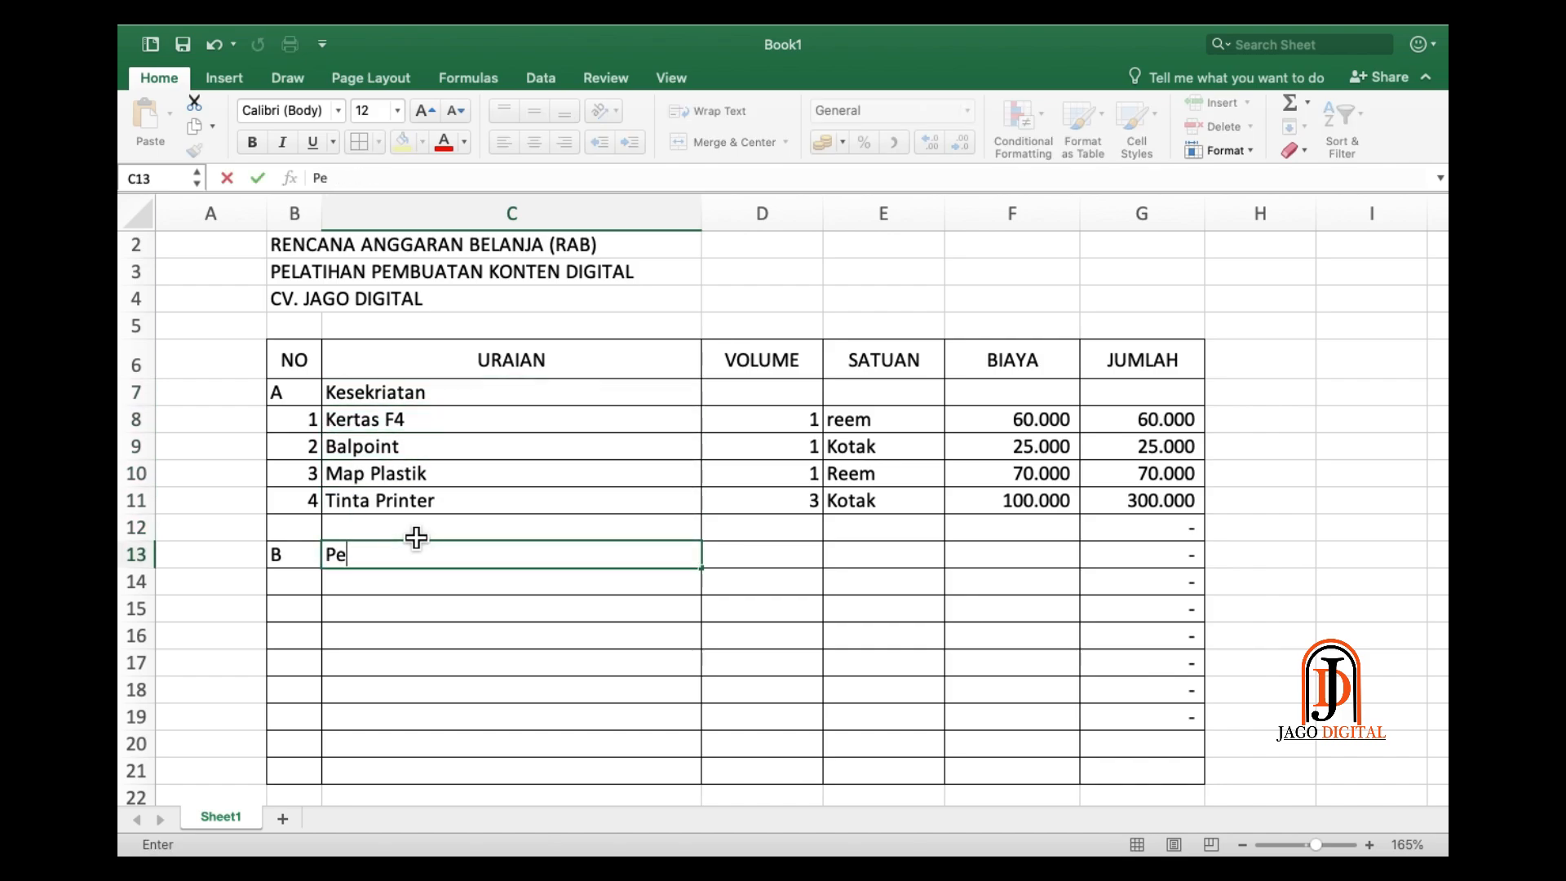
type("latihan")
key("Tab")
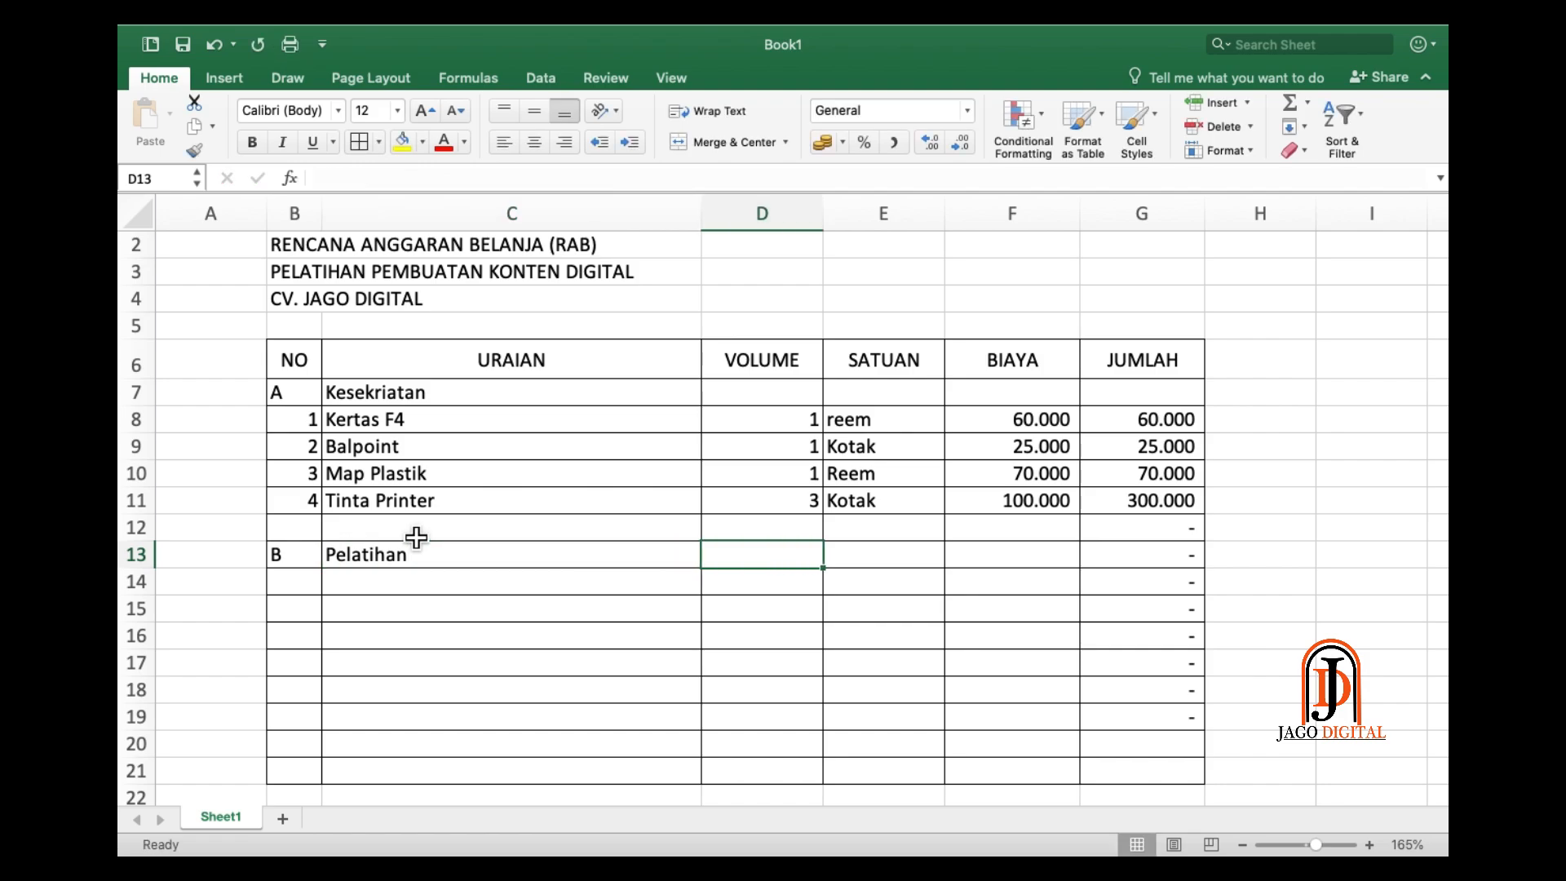
- Add item number 1 with the description Spanduk 2 x 3 in the row below the Pelatihan heading
key("Return")
key("Left")
type("1")
key("Tab")
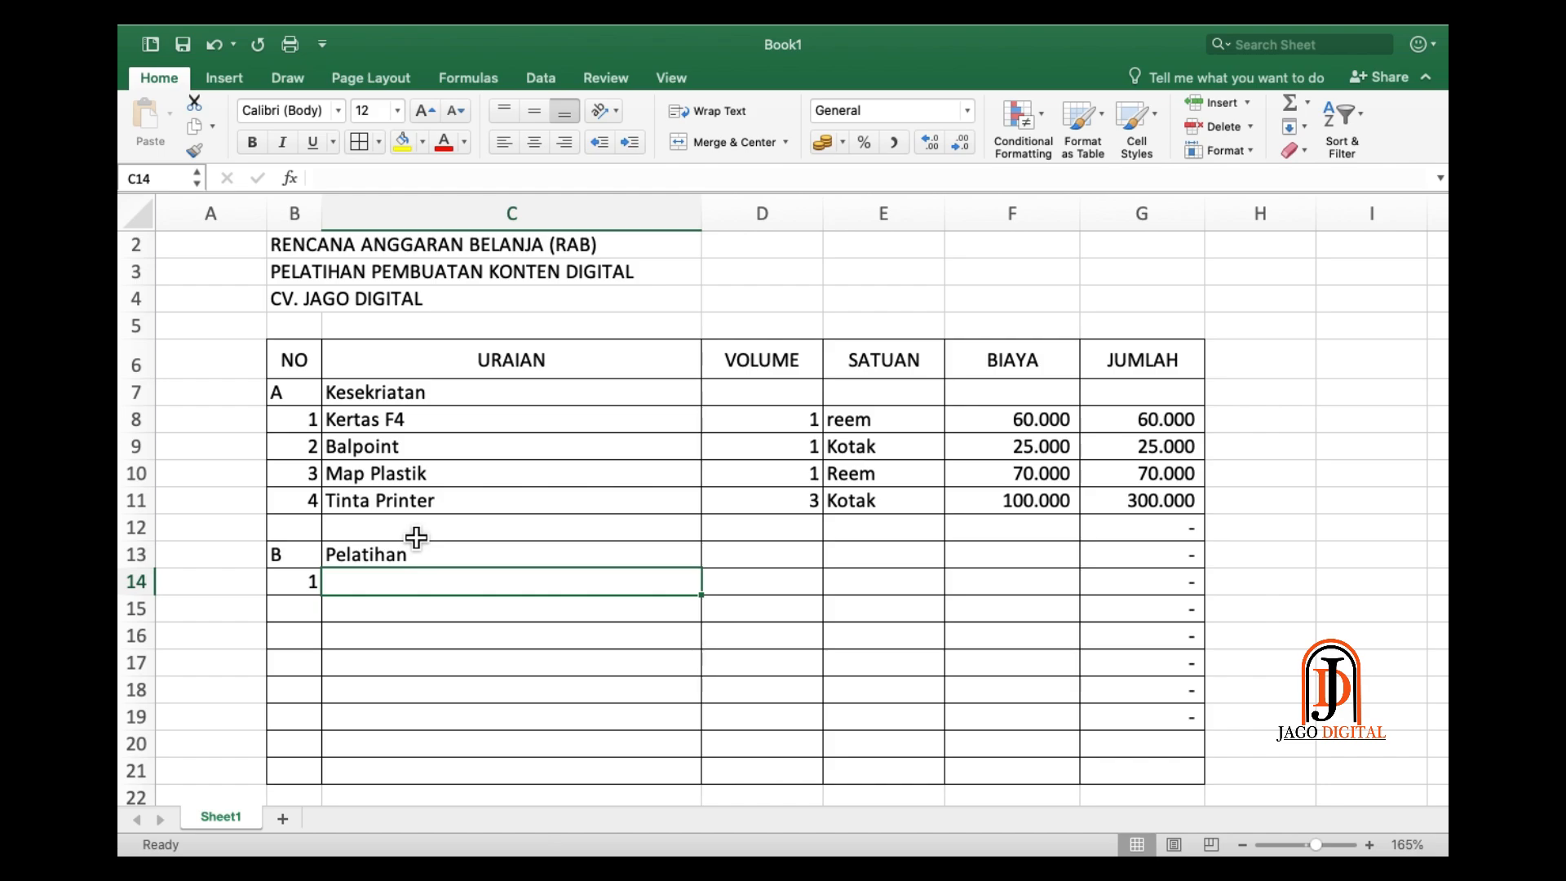
type("S")
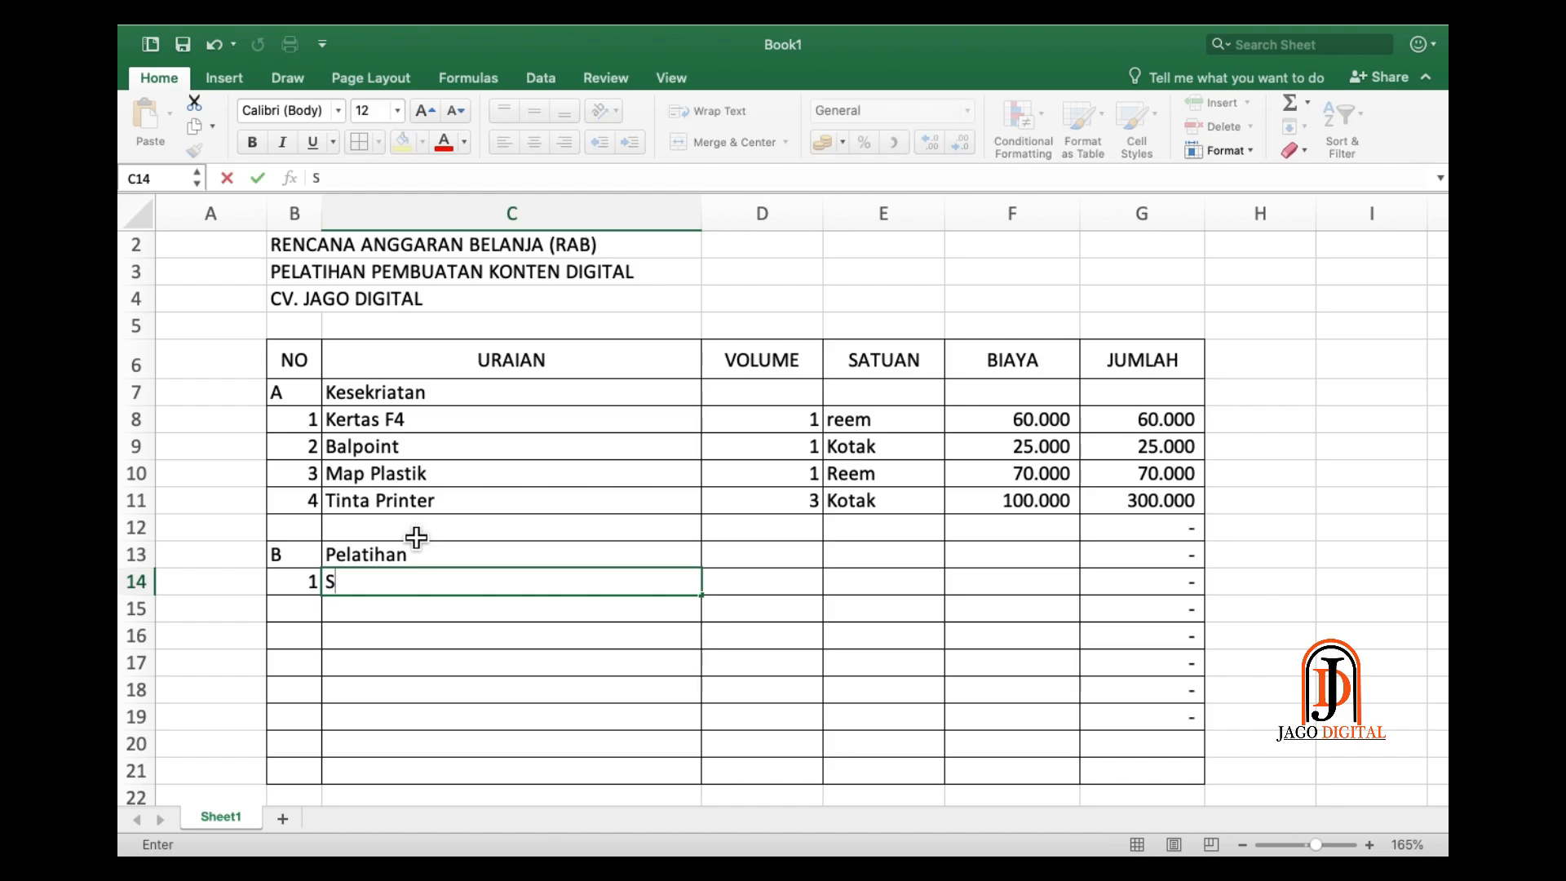
key("BackSpace")
type("Spanduk 2 x ")
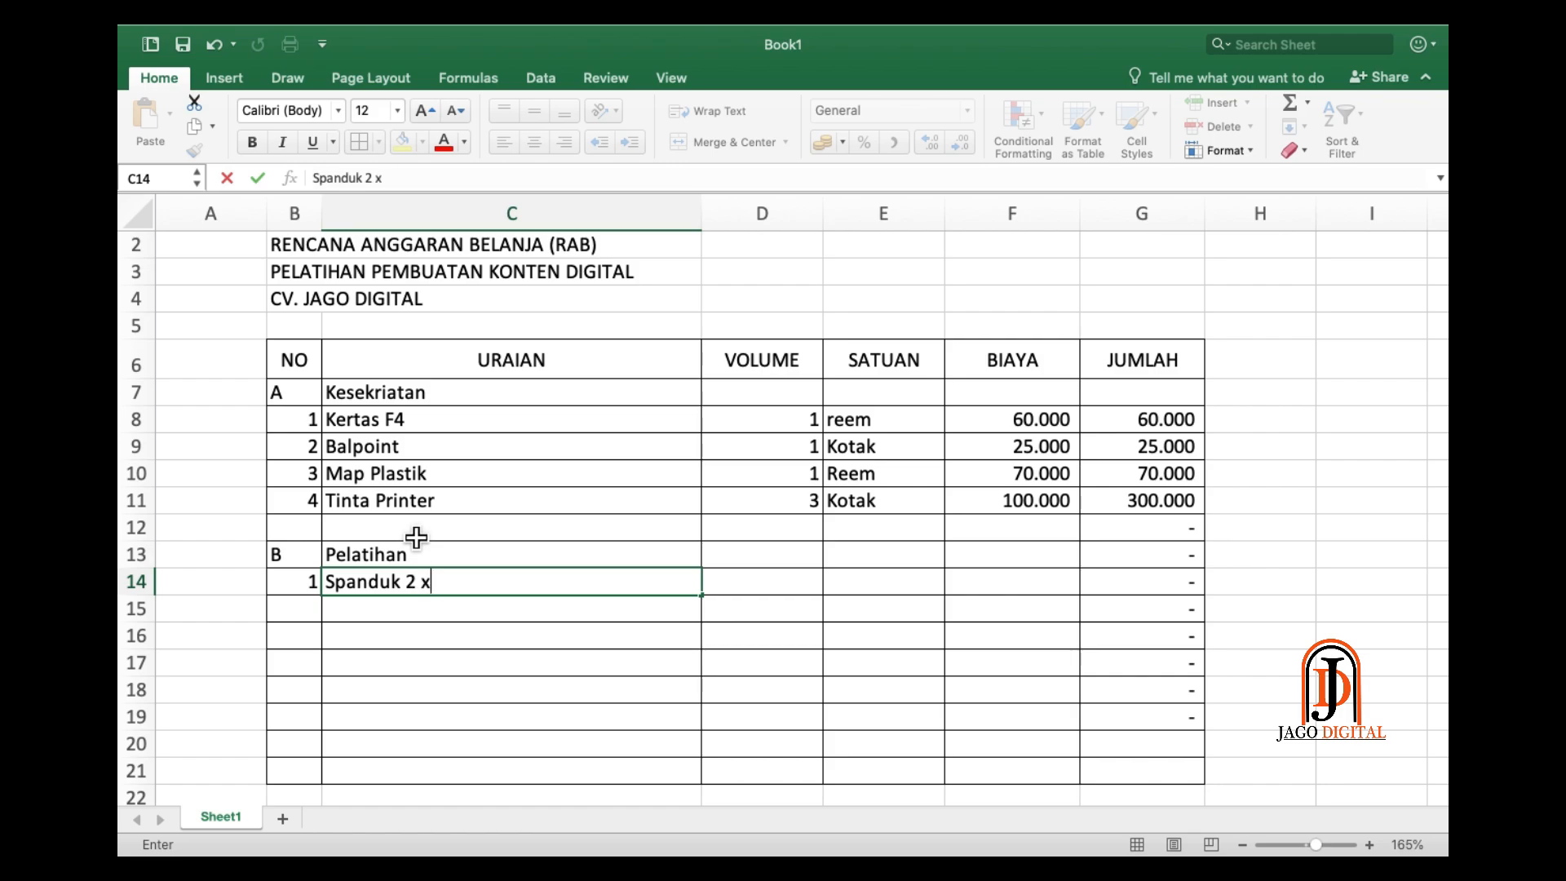
type("3")
key("Tab")
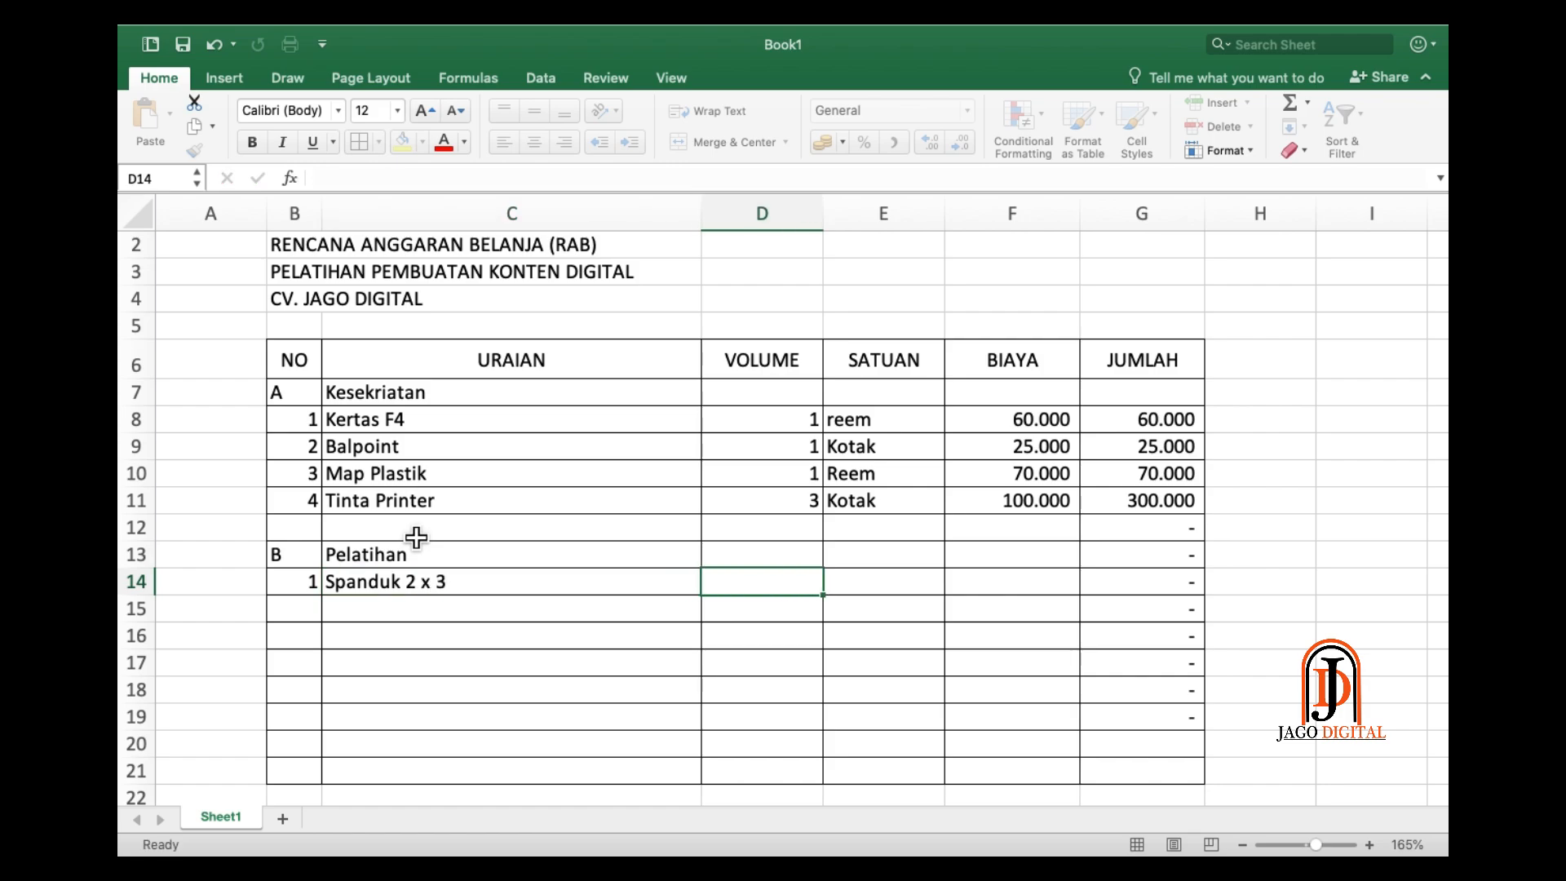
- Enter a volume of 1 and the unit Lembar in the Spanduk 2 x 3 row
type("1")
key("Tab")
type("Lembar")
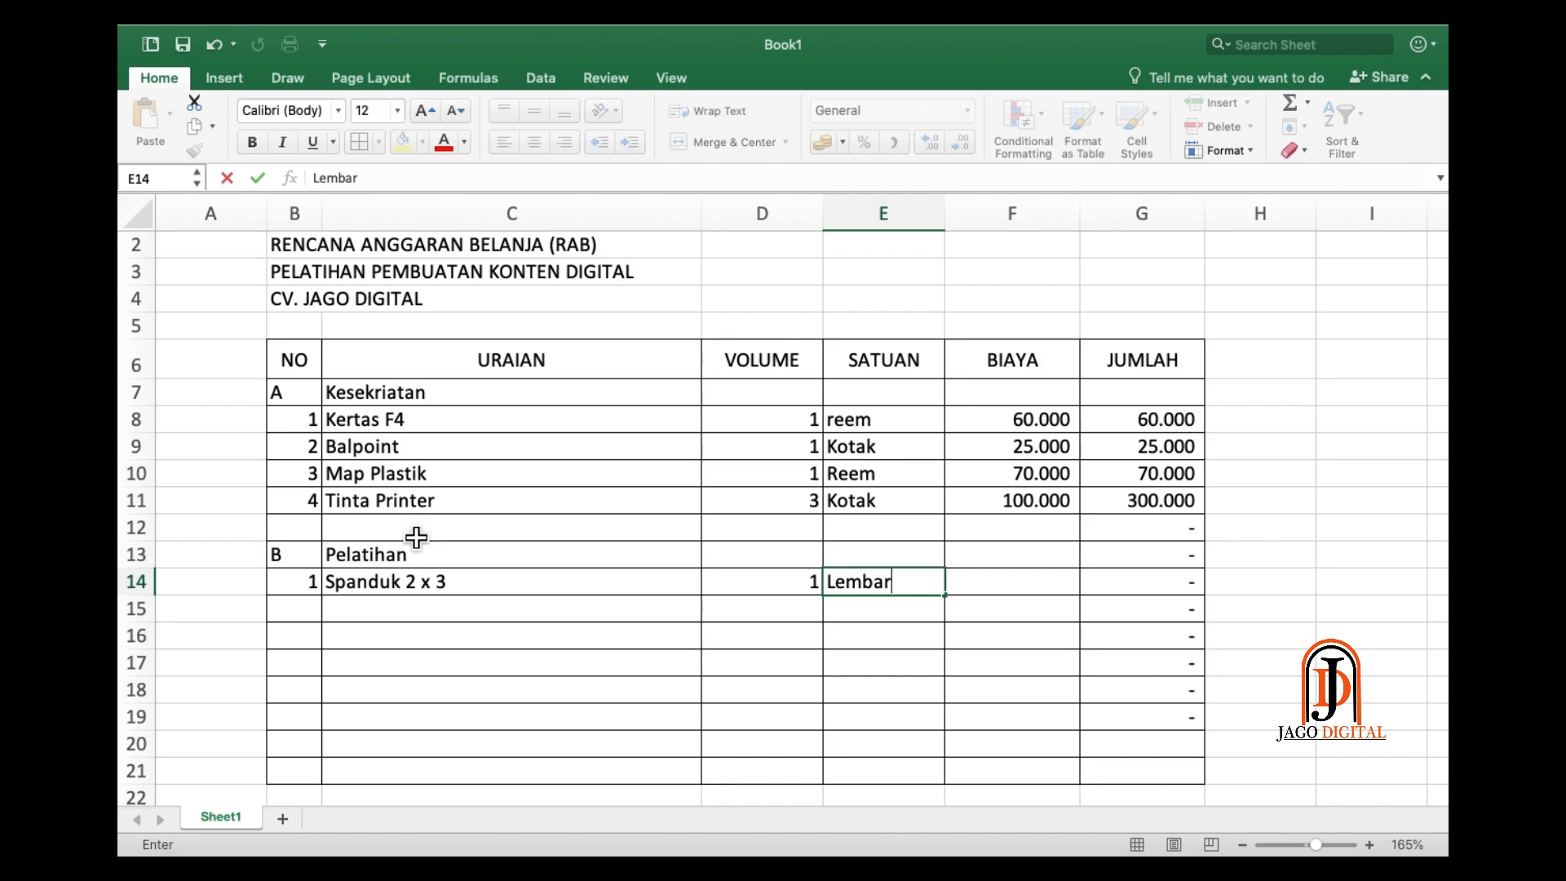
key("Tab")
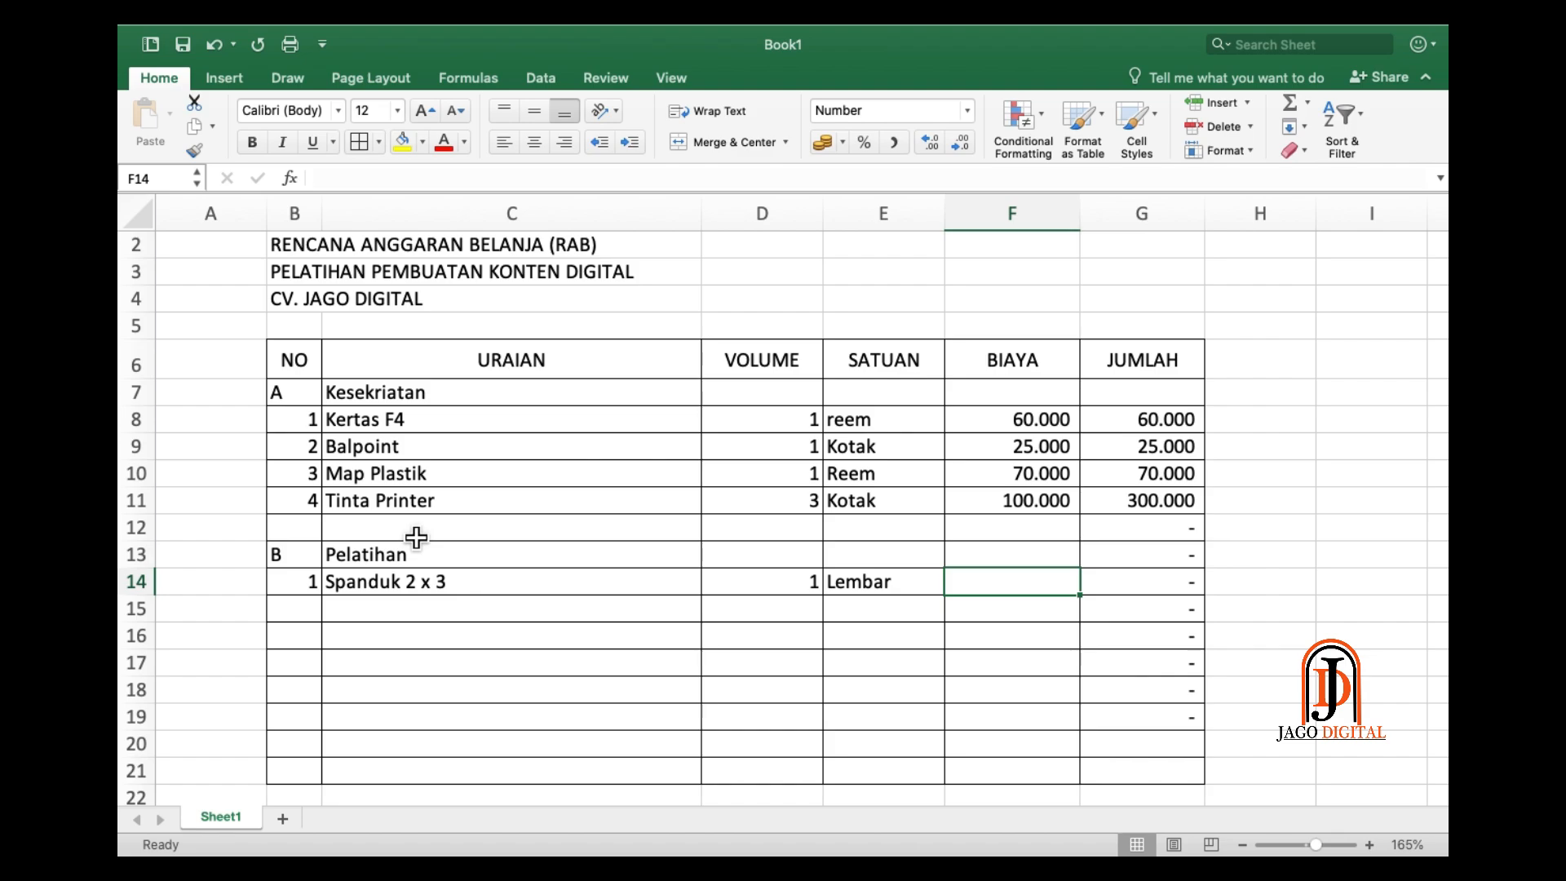
- Set the BIAYA of the Spanduk 2 x 3 row to 30.000
type("300")
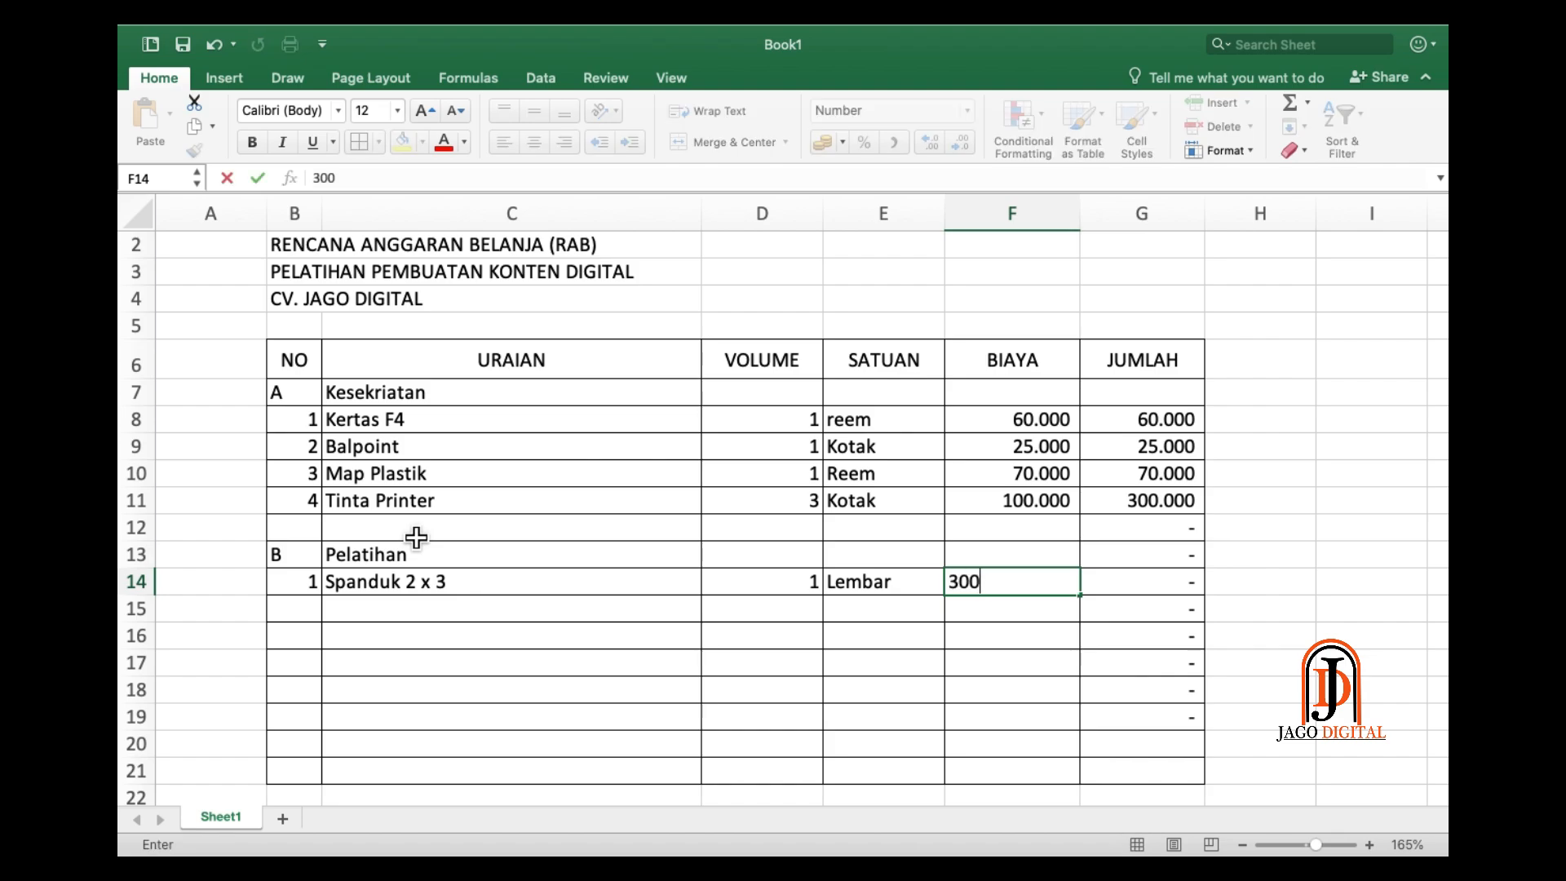
key("BackSpace")
key("BackSpace")
key("BackSpace")
type("2")
key("BackSpace")
type("30.000")
key("Return")
key("Up")
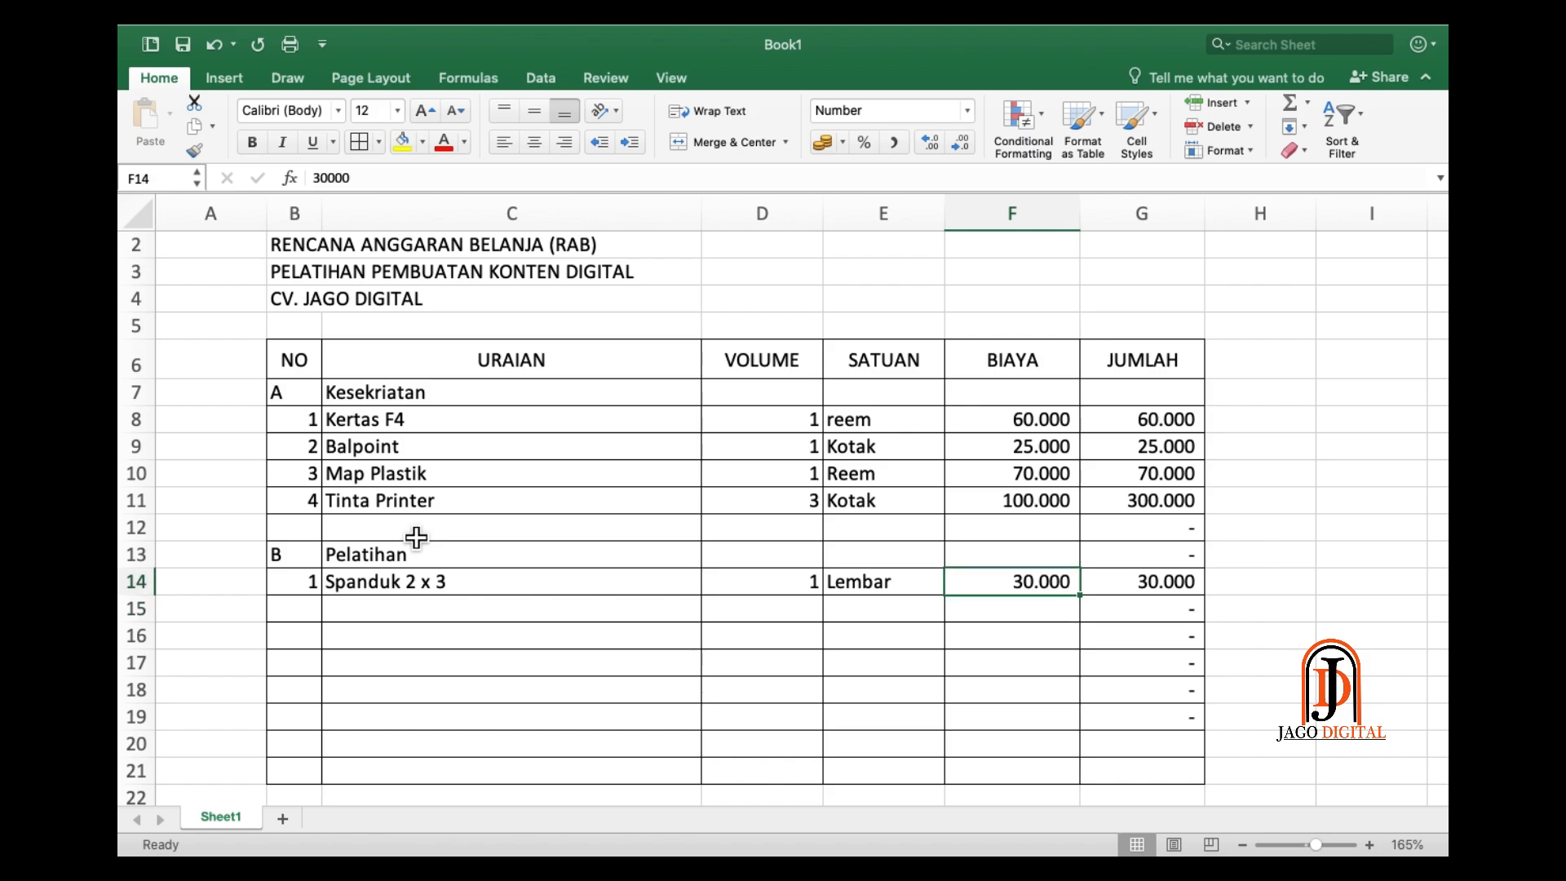
- Change the Spanduk 2 x 3 row to a volume of 6 with the unit Meter
key("Left")
key("Left")
key("Left")
key("Left")
key("Right")
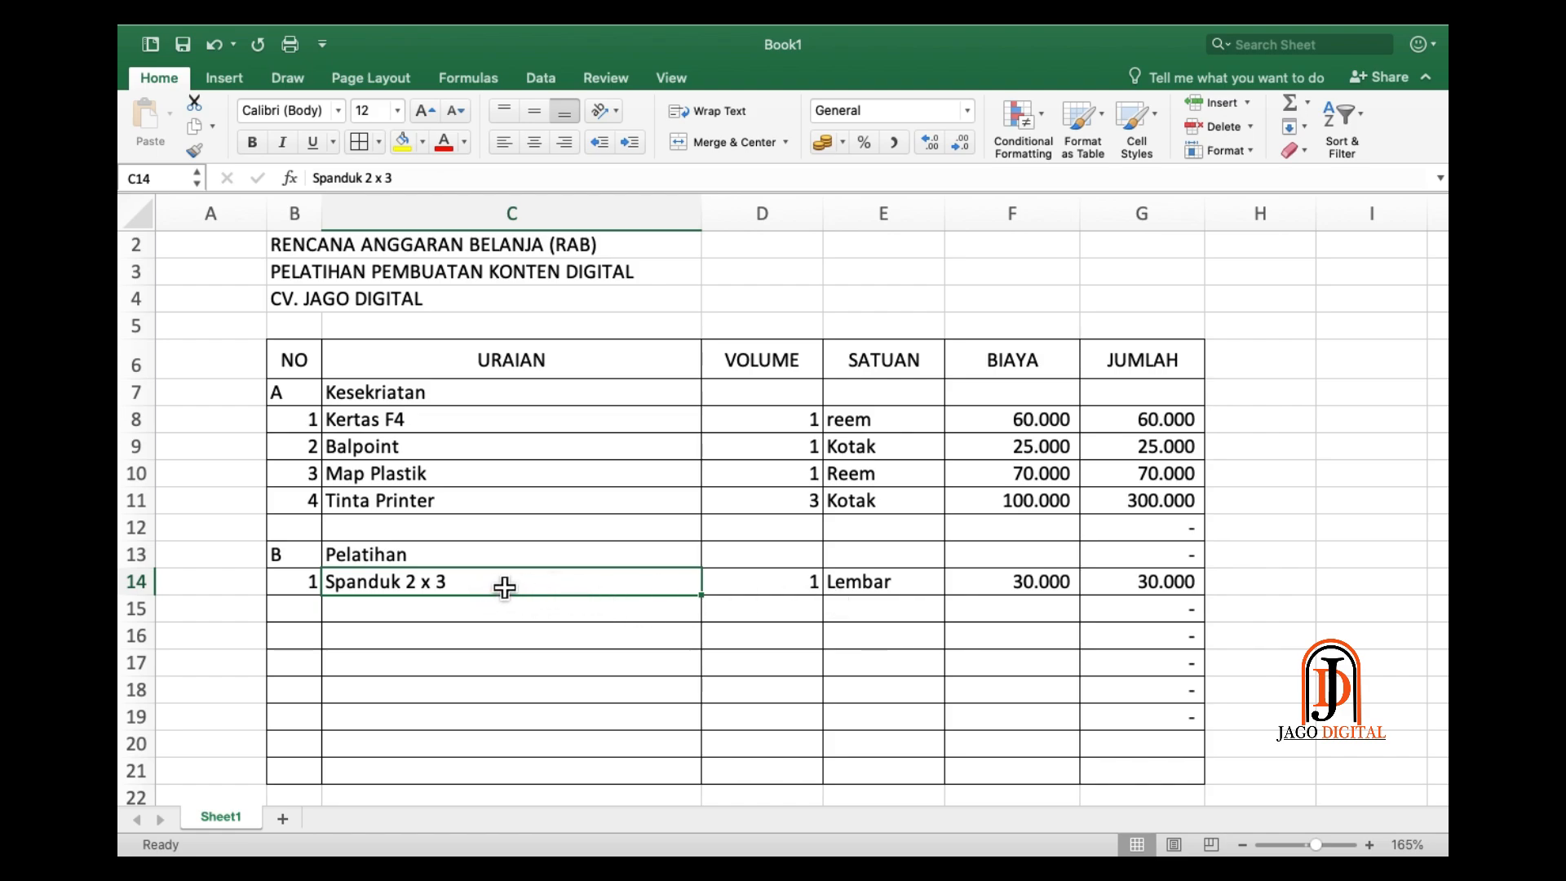
left_click(797, 591)
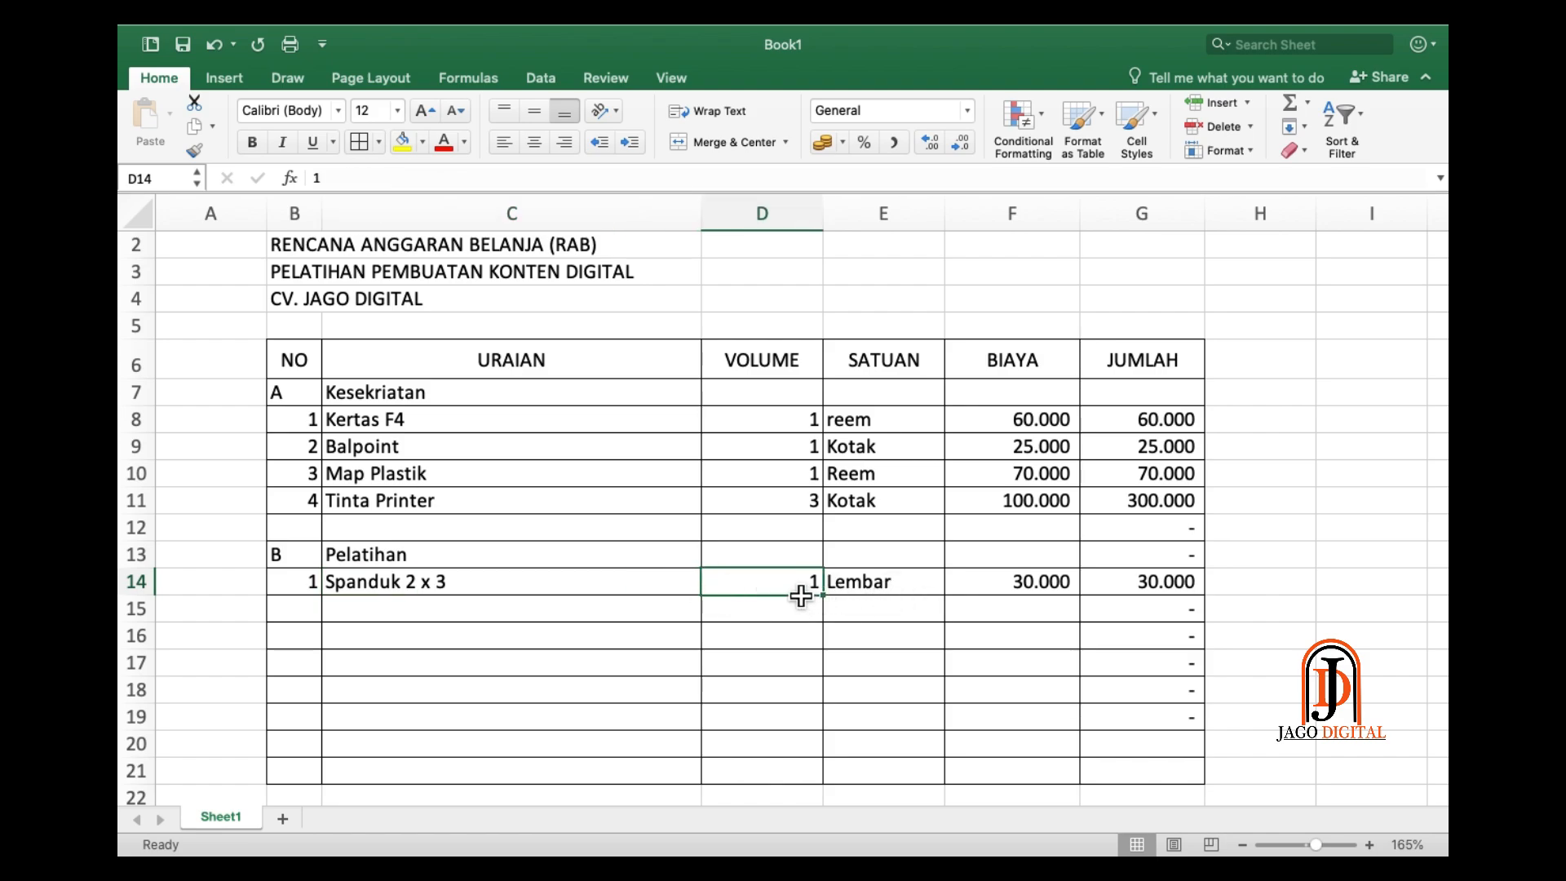
type("6")
key("Tab")
type("Met")
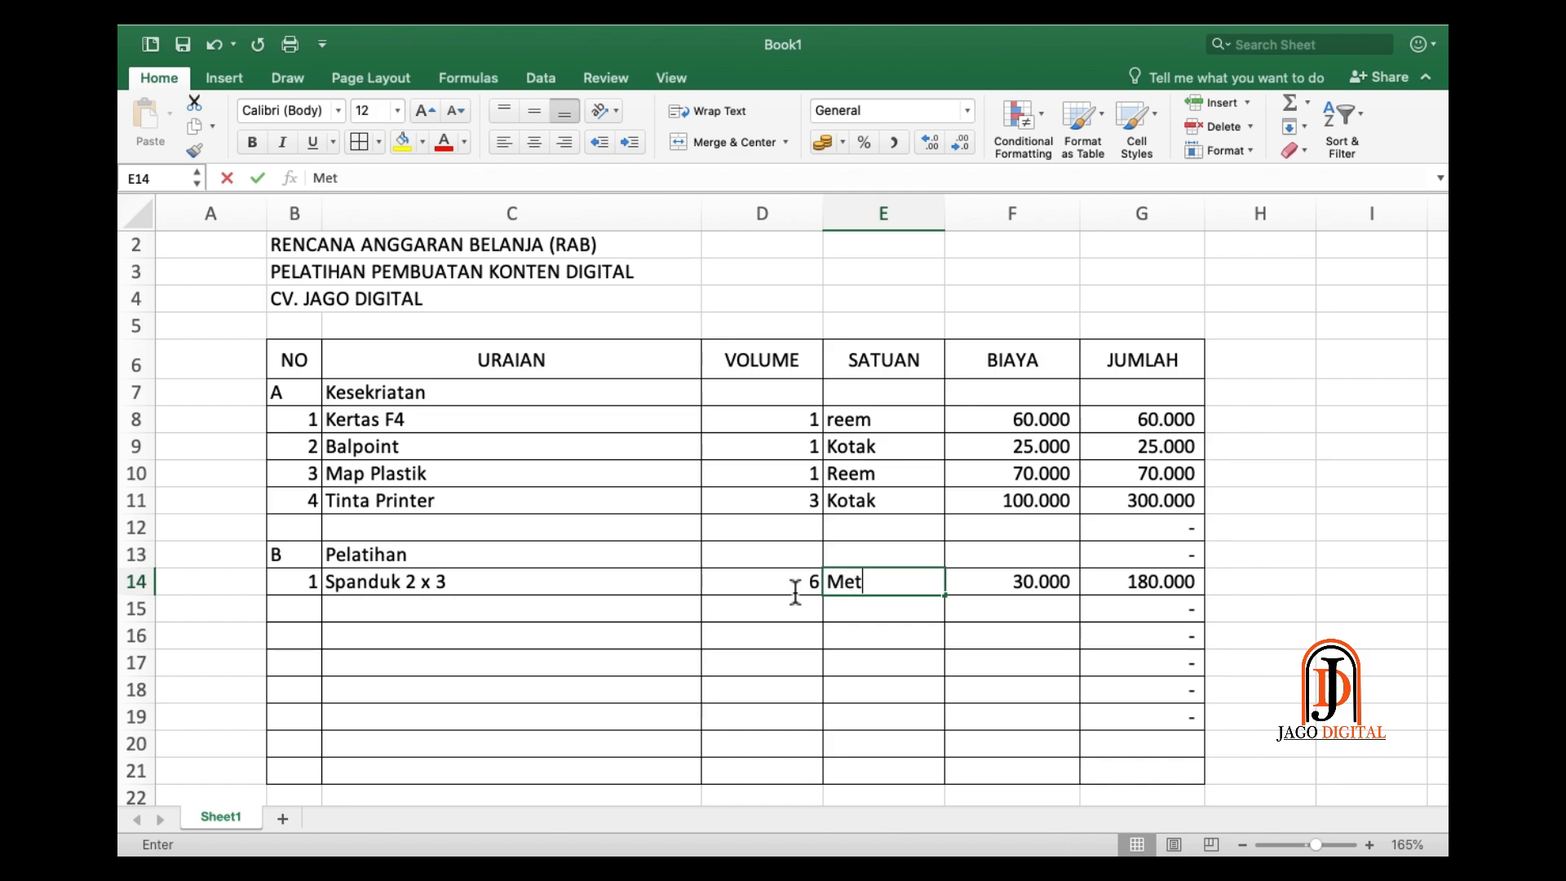
type("er")
key("Return")
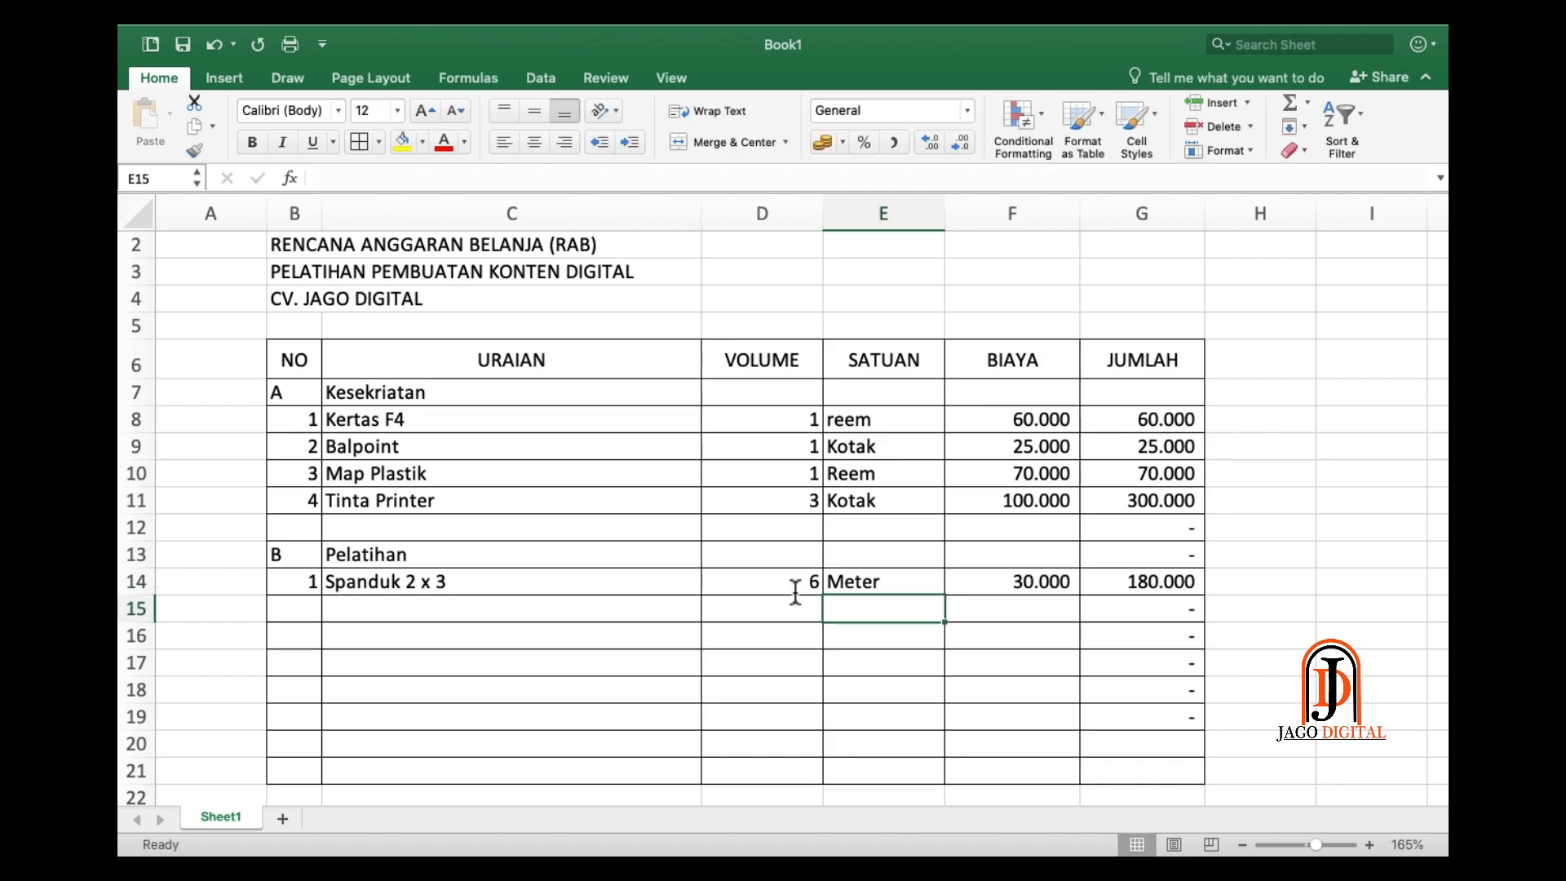
- Review the volume, unit, cost and JUMLAH values of the Spanduk 2 x 3 row
key("Up")
key("Left")
key("Right")
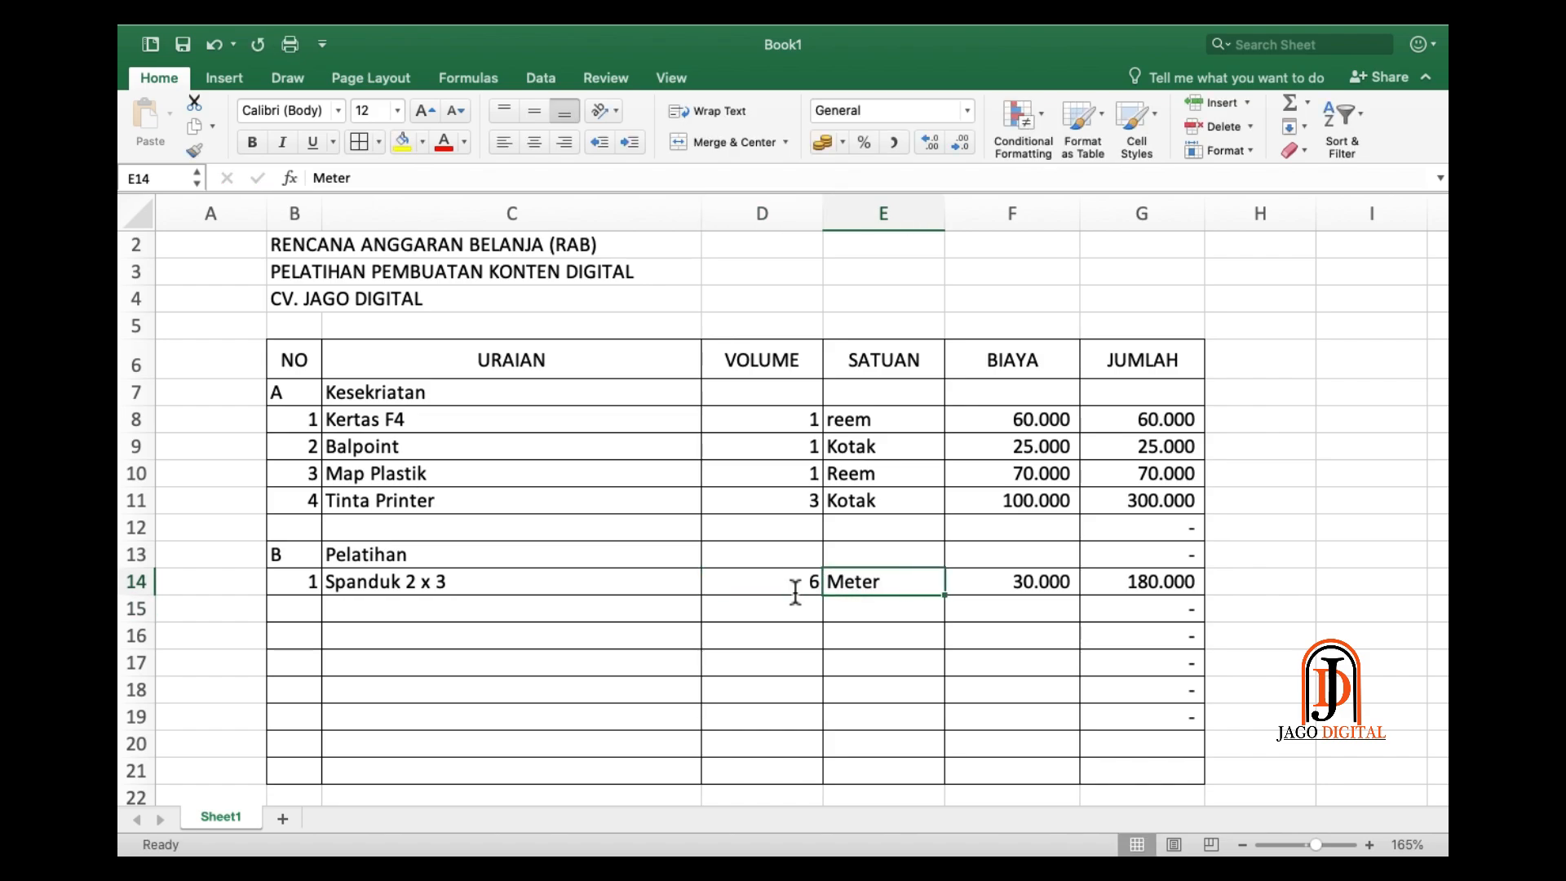
key("Right")
key("Left")
key("Left")
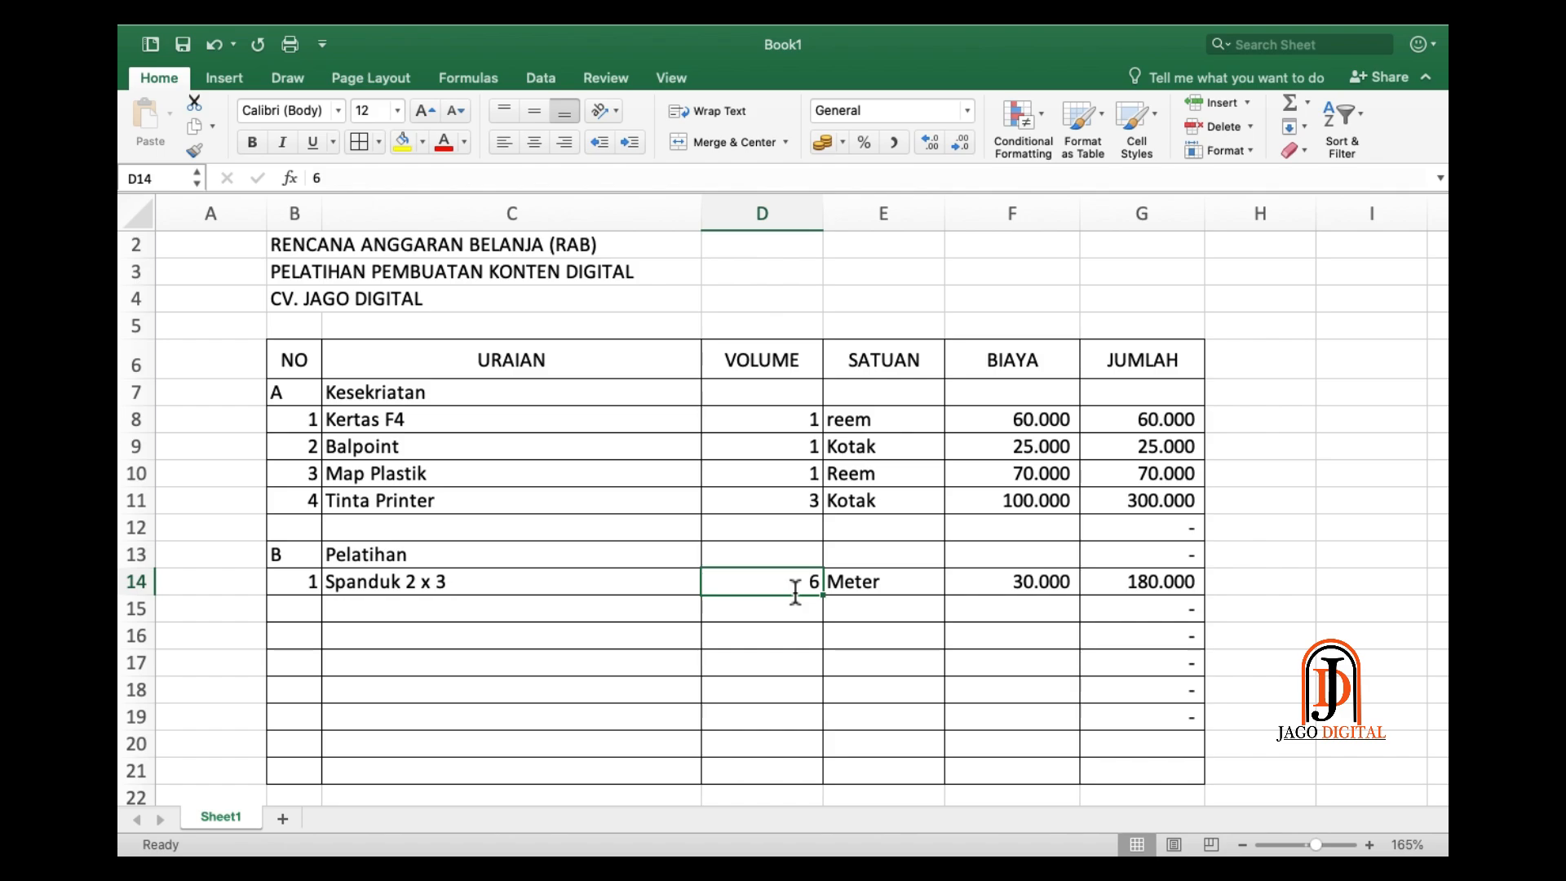
left_click(877, 589)
left_click(1052, 591)
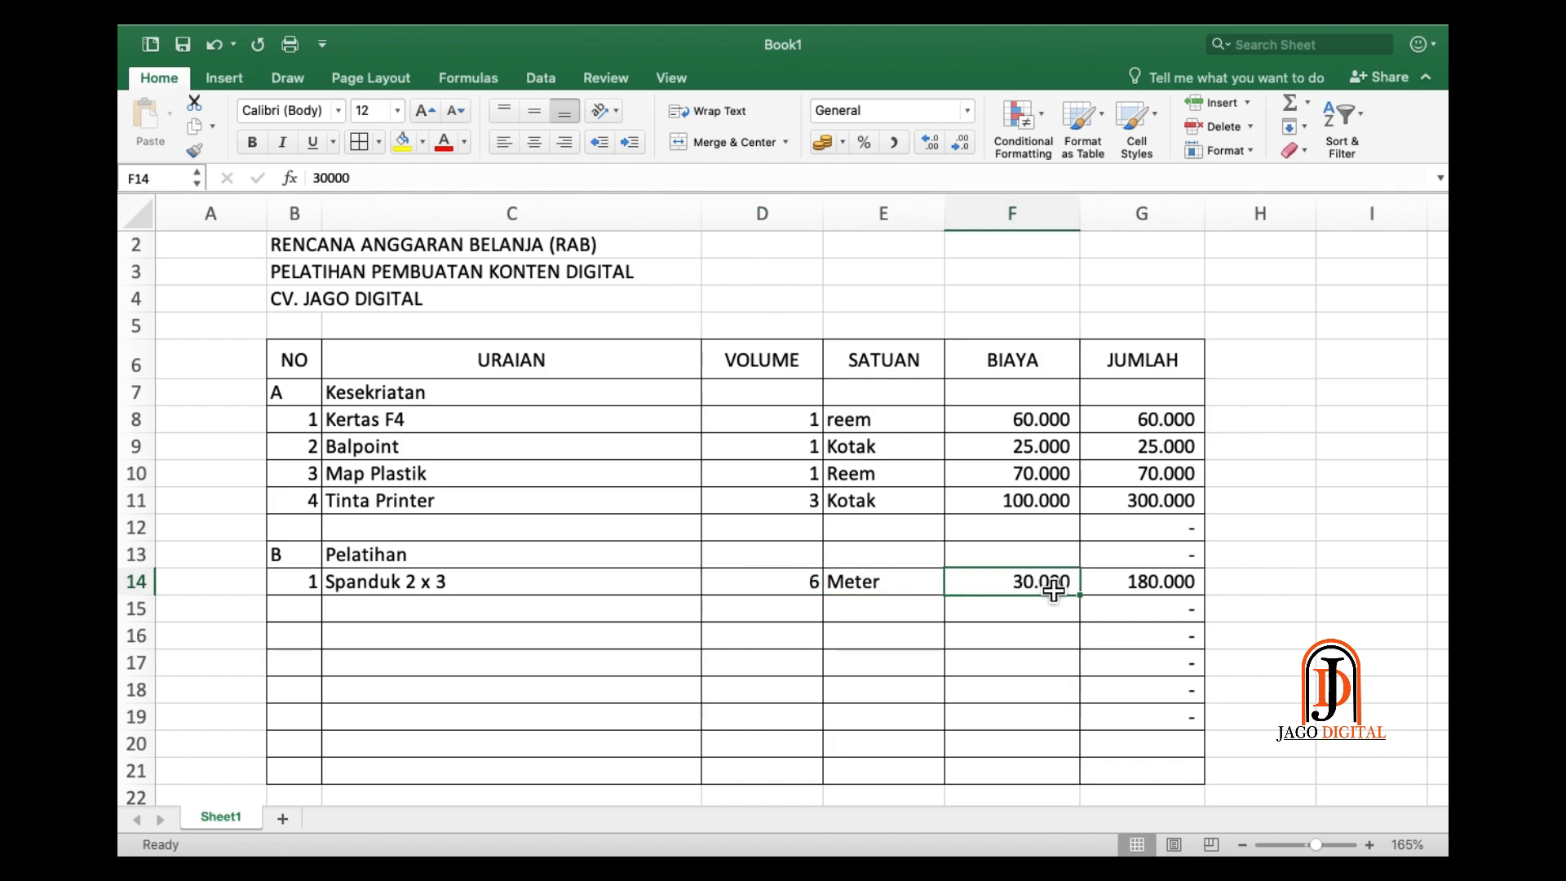
left_click(1150, 589)
- Add item number 2 with the description Pembuatan baju untuk peserta in the row below Spanduk 2 x 3
left_click(308, 618)
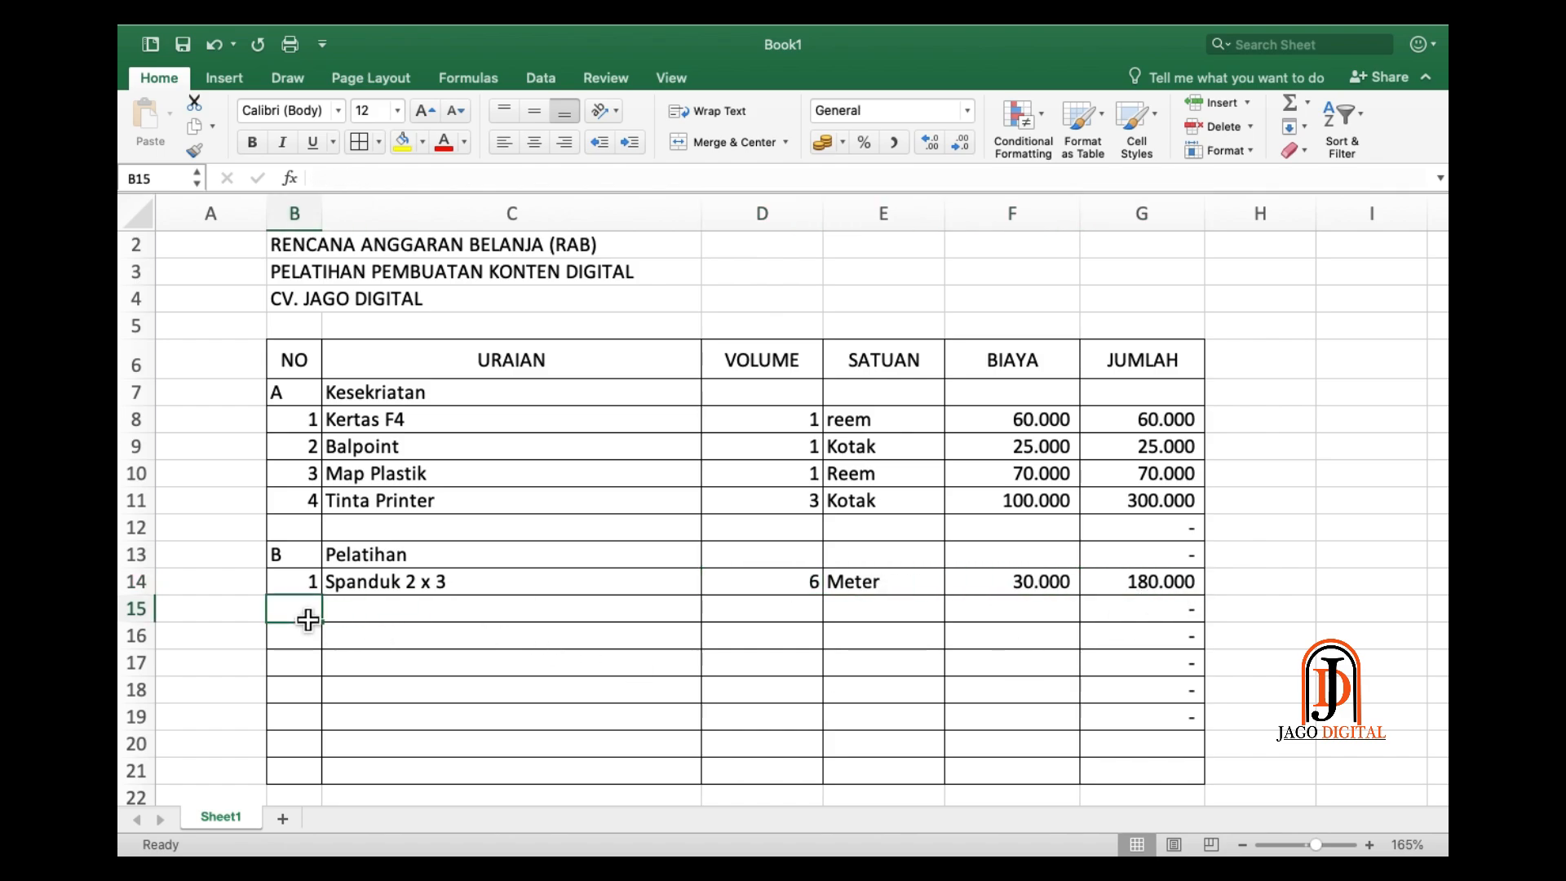
type("2")
key("Tab")
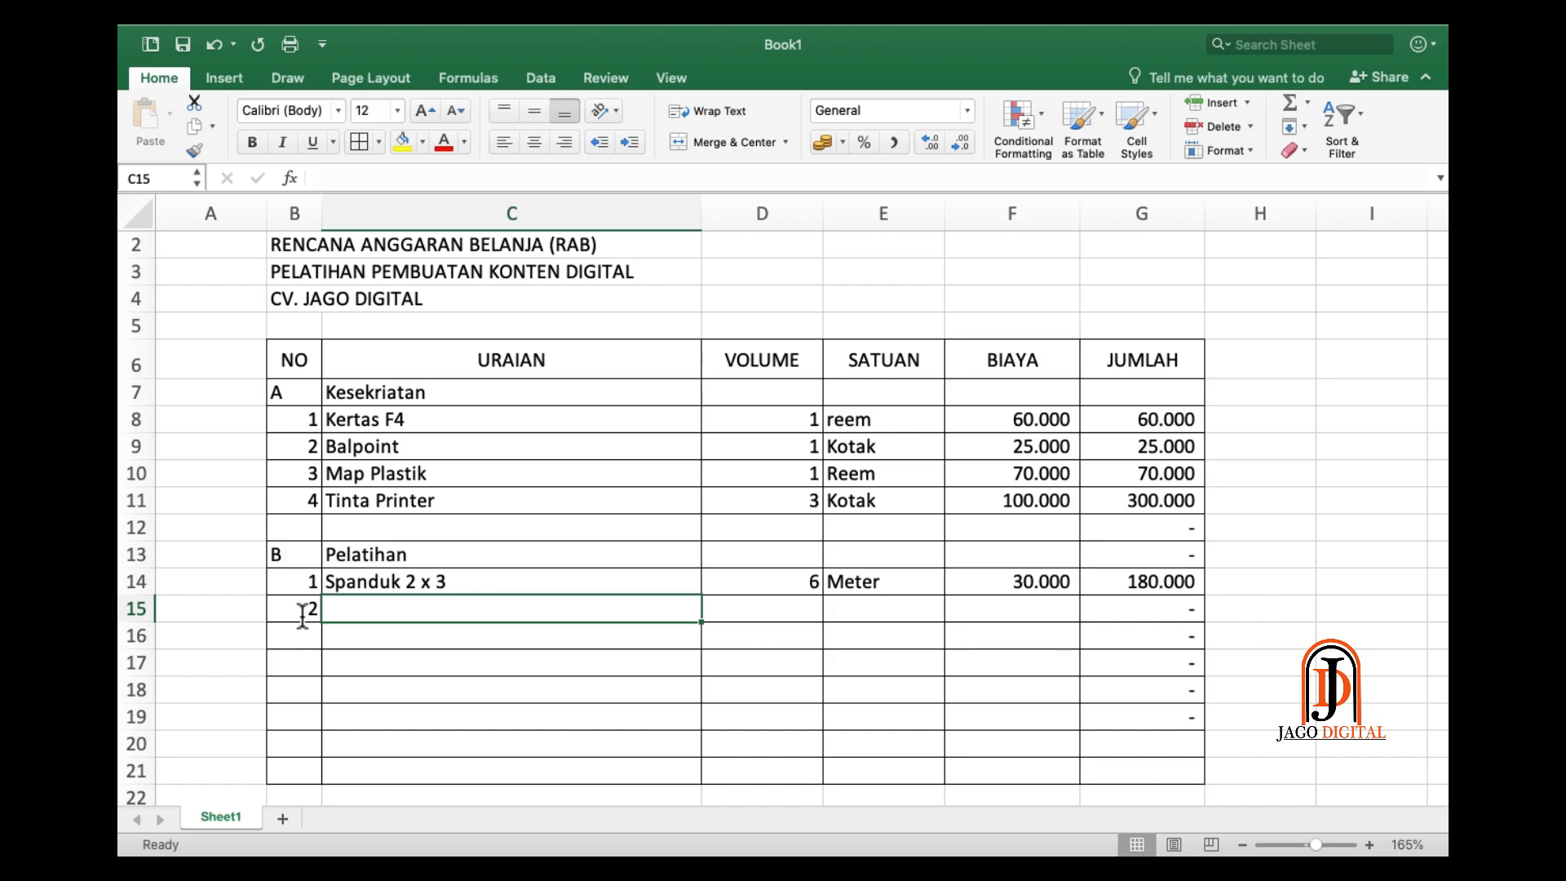
type("pembuatan")
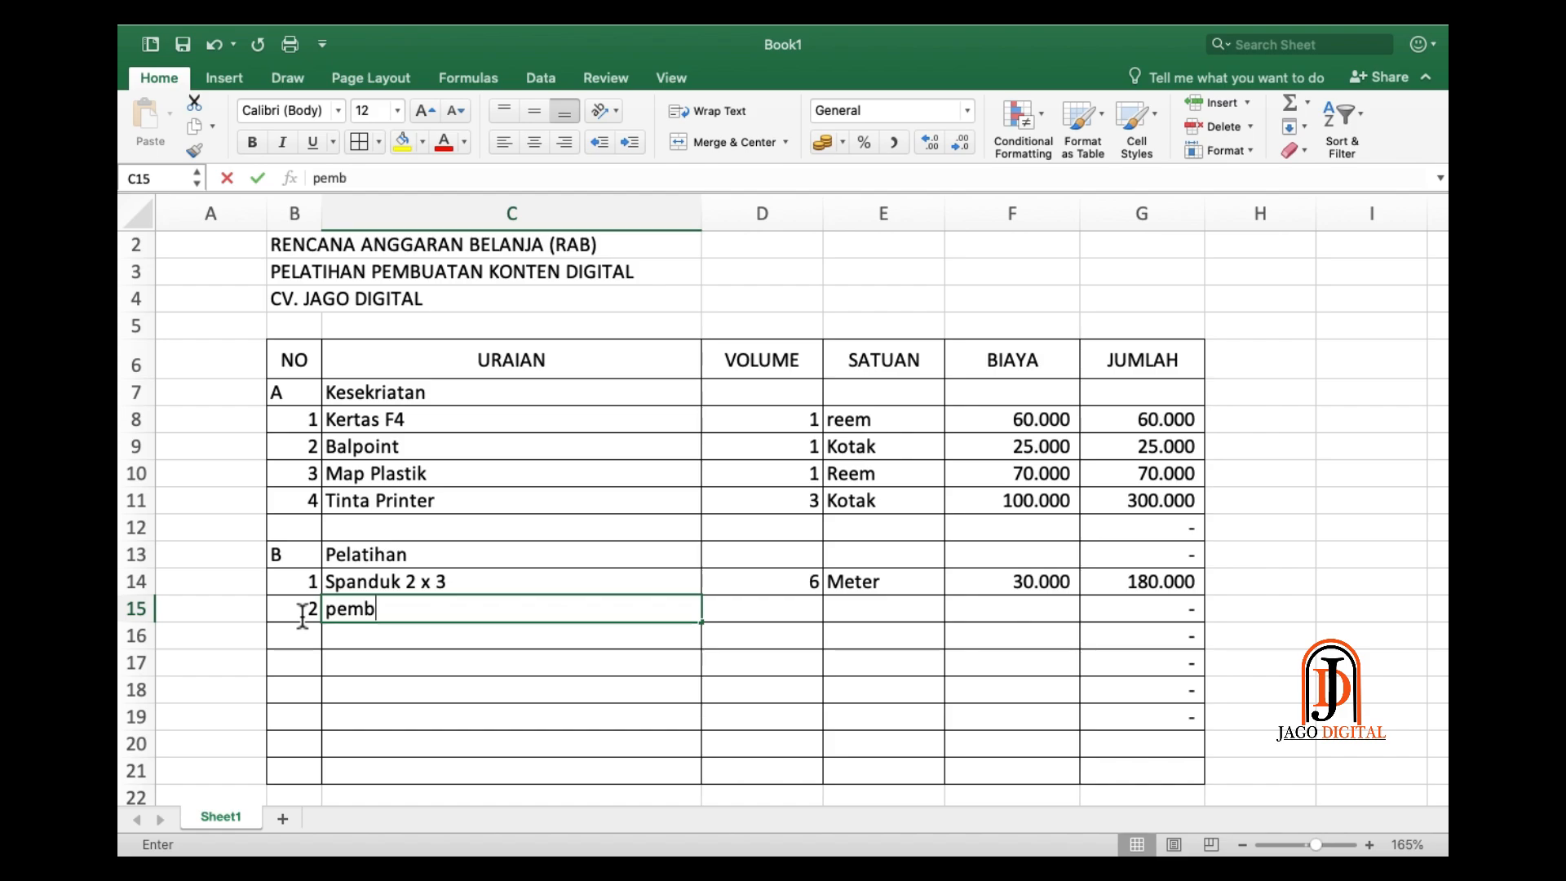
key("BackSpace")
key("BackSpace")
key("BackSpace")
key("BackSpace")
key("BackSpace")
key("BackSpace")
key("BackSpace")
key("BackSpace")
key("BackSpace")
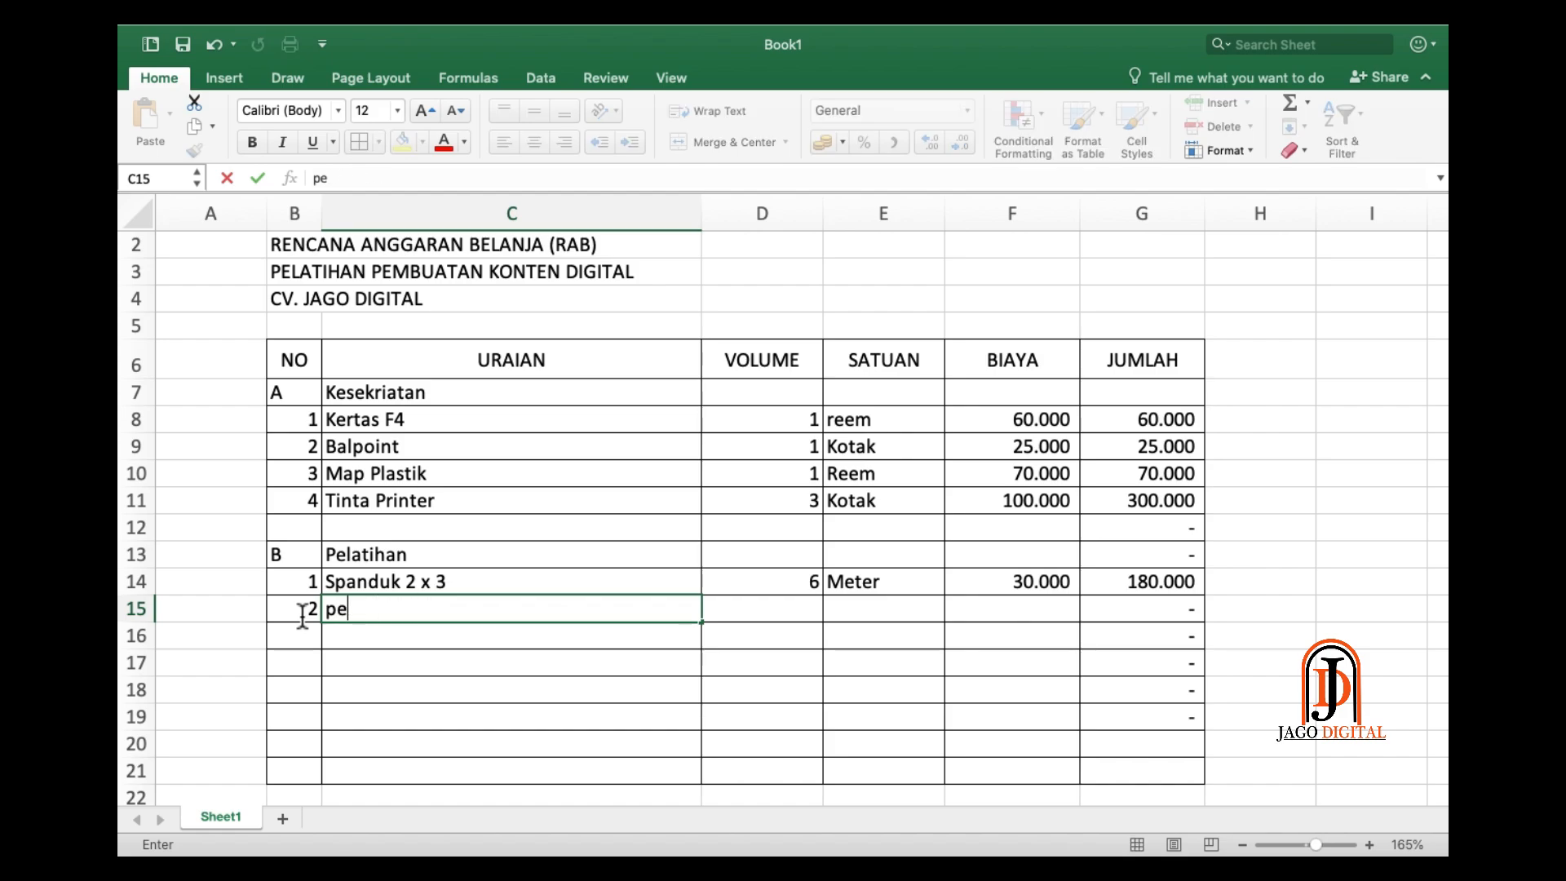
type("Pembuatan ")
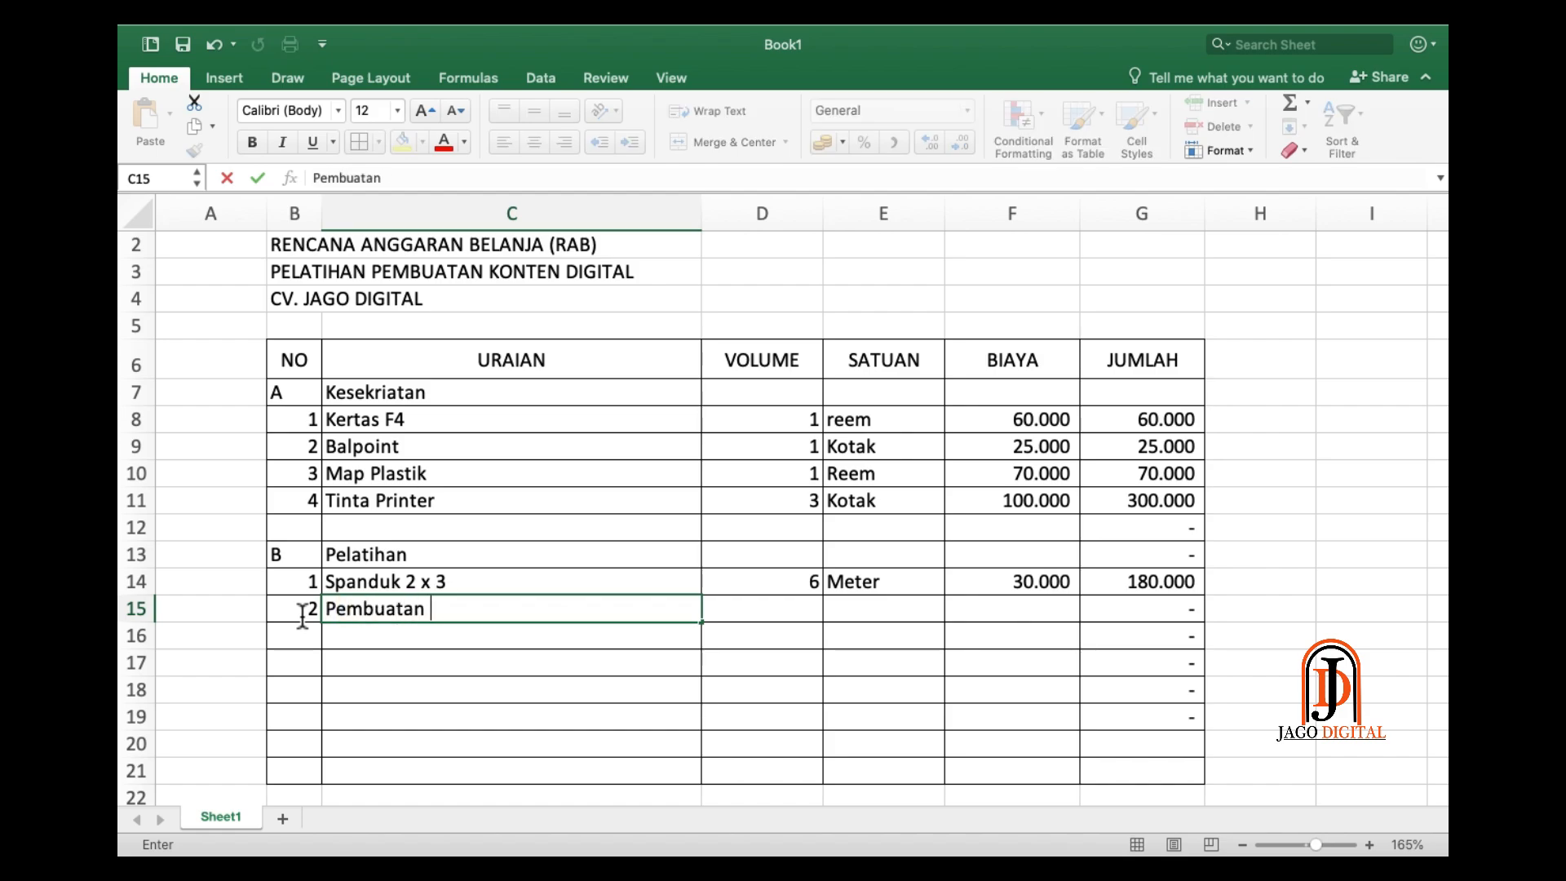
type("baju untu")
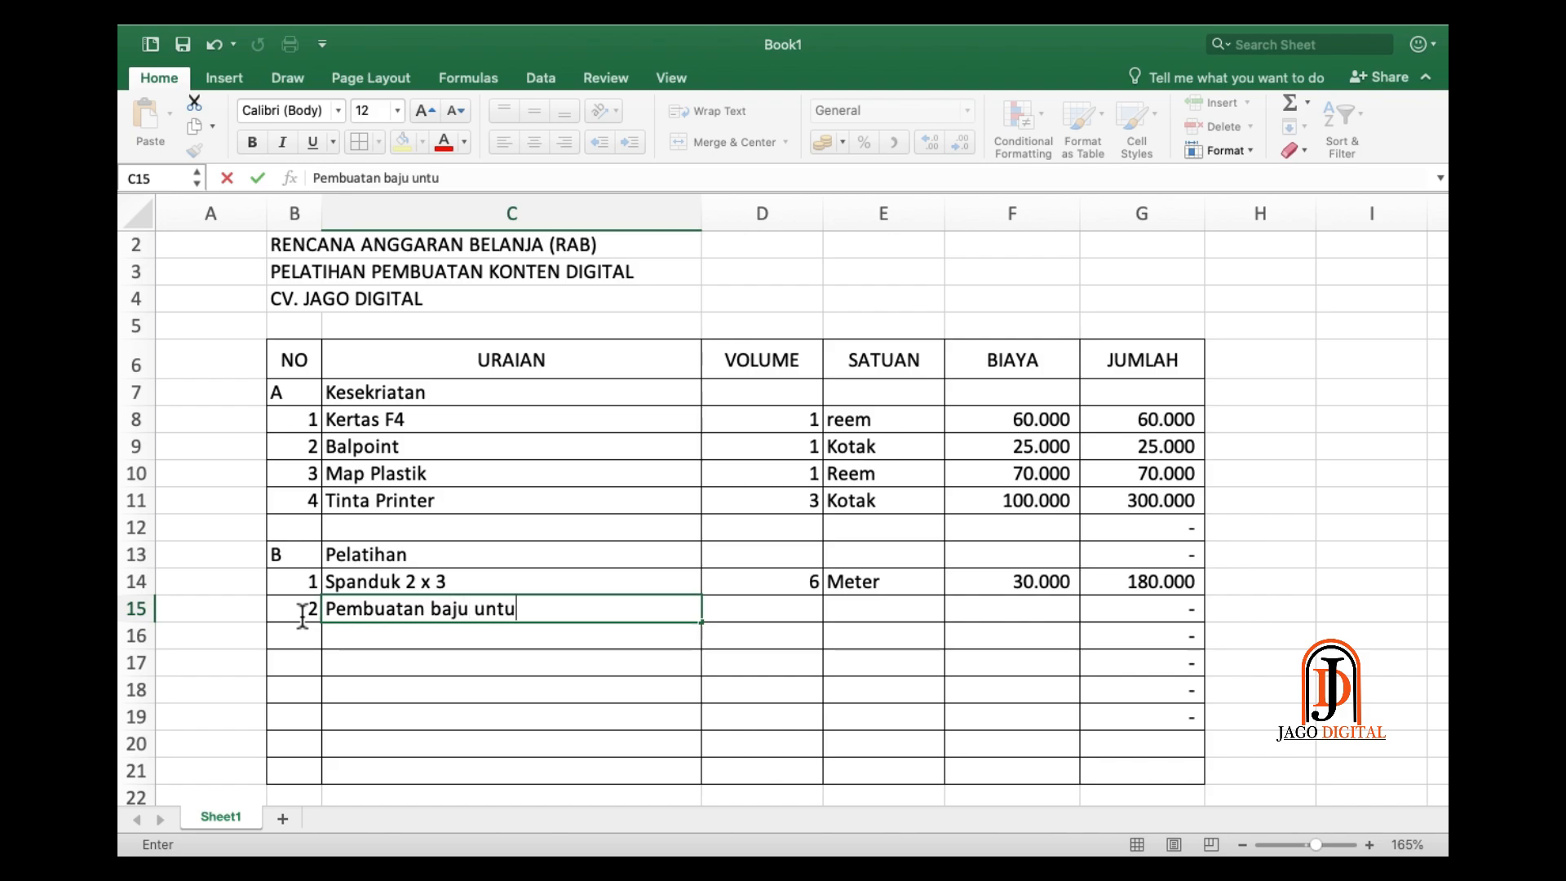
type("k peserta")
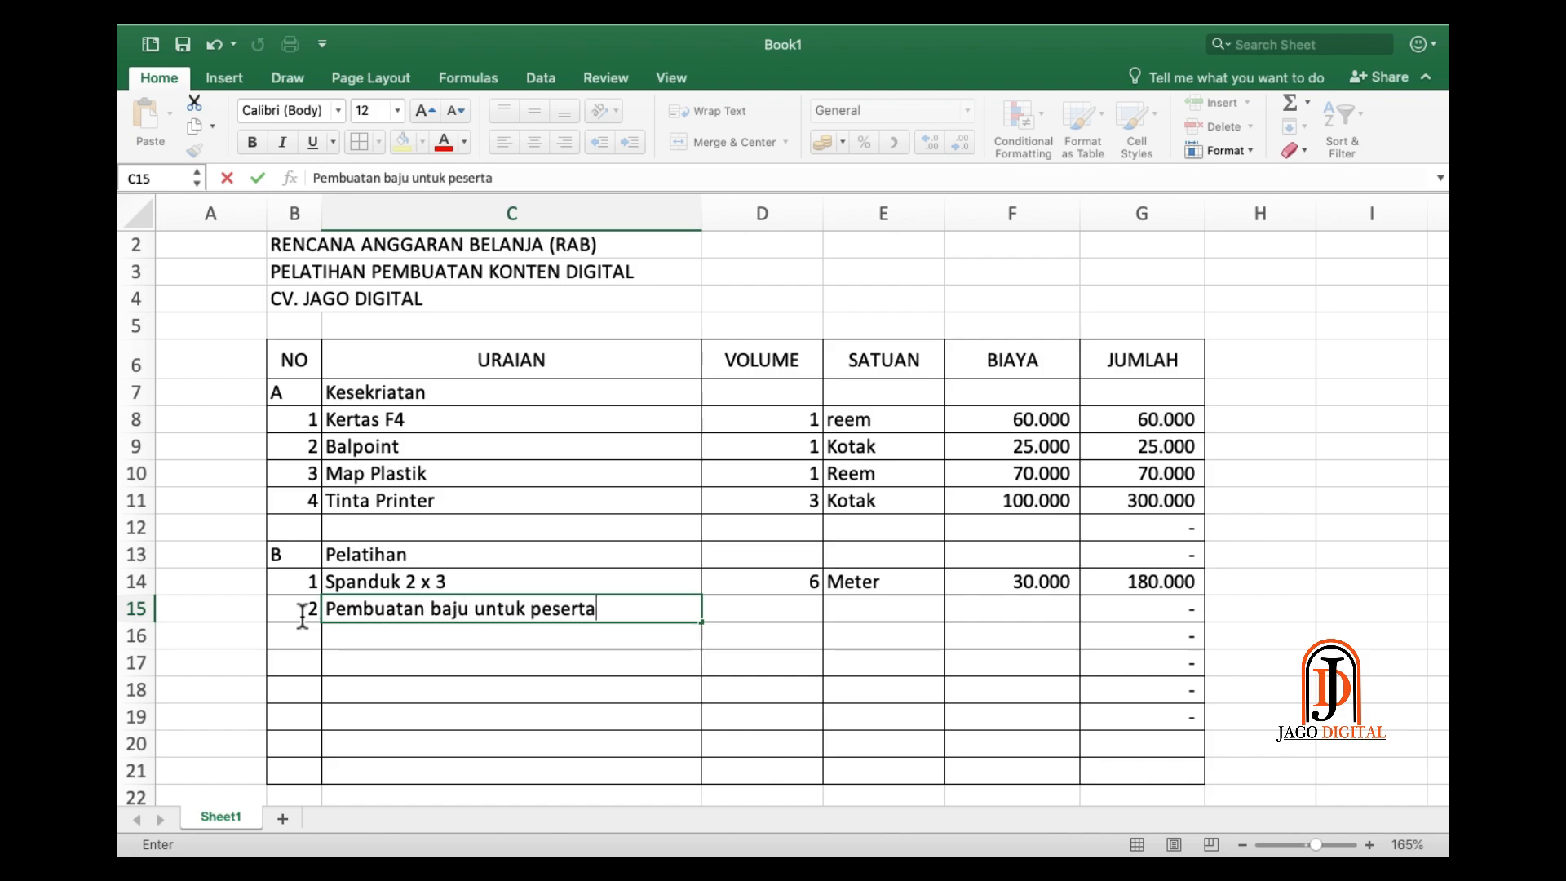
key("Tab")
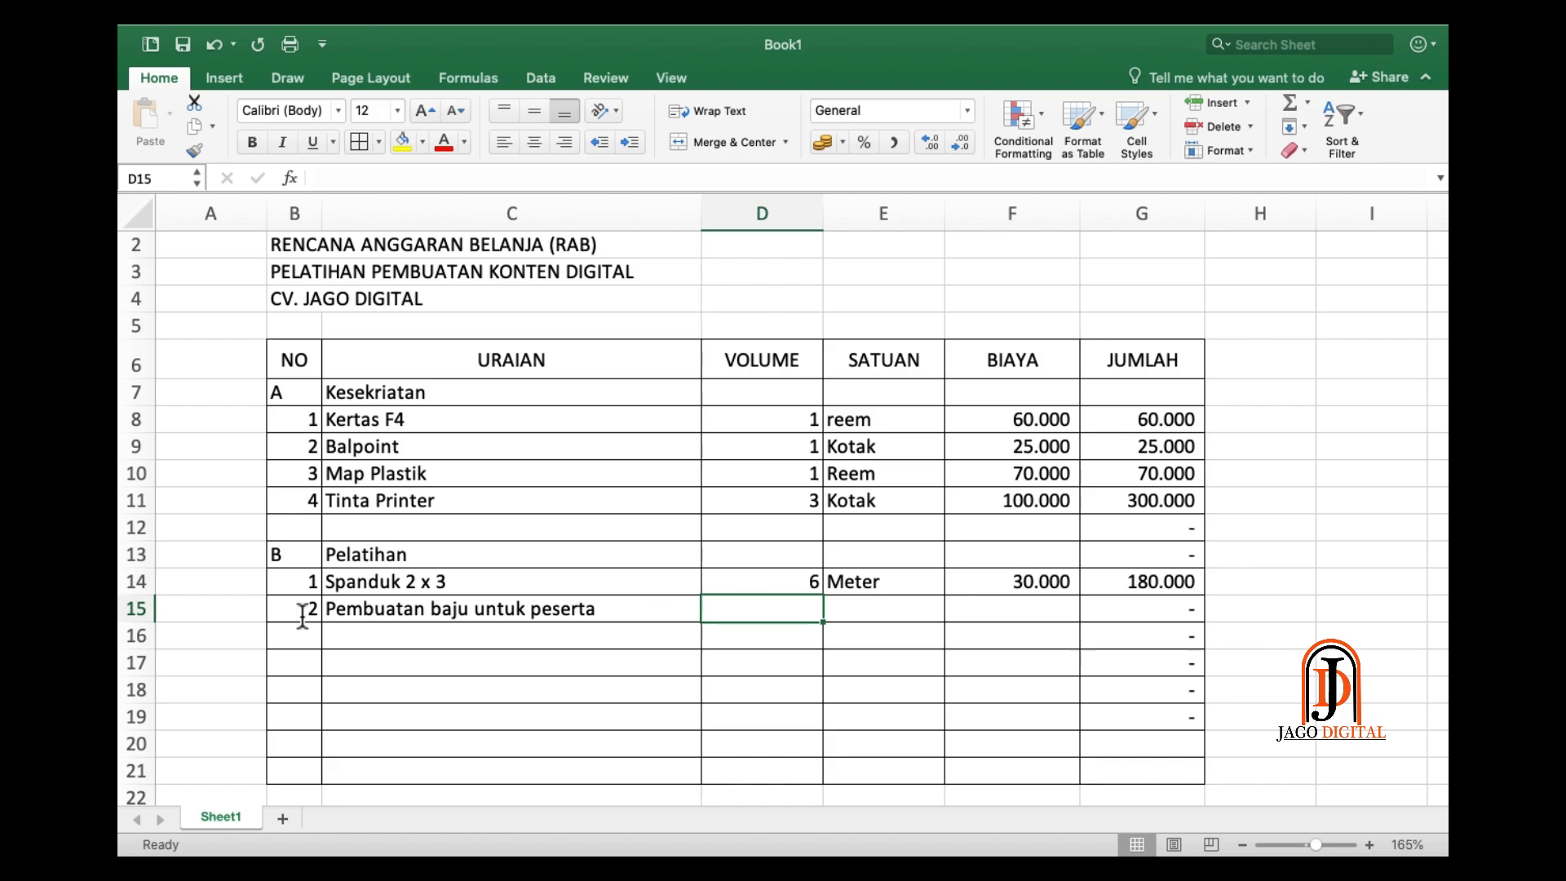
- Fill in the Pembuatan baju untuk peserta row with volume 15, unit Orang and a cost of 100000
type("15")
key("Tab")
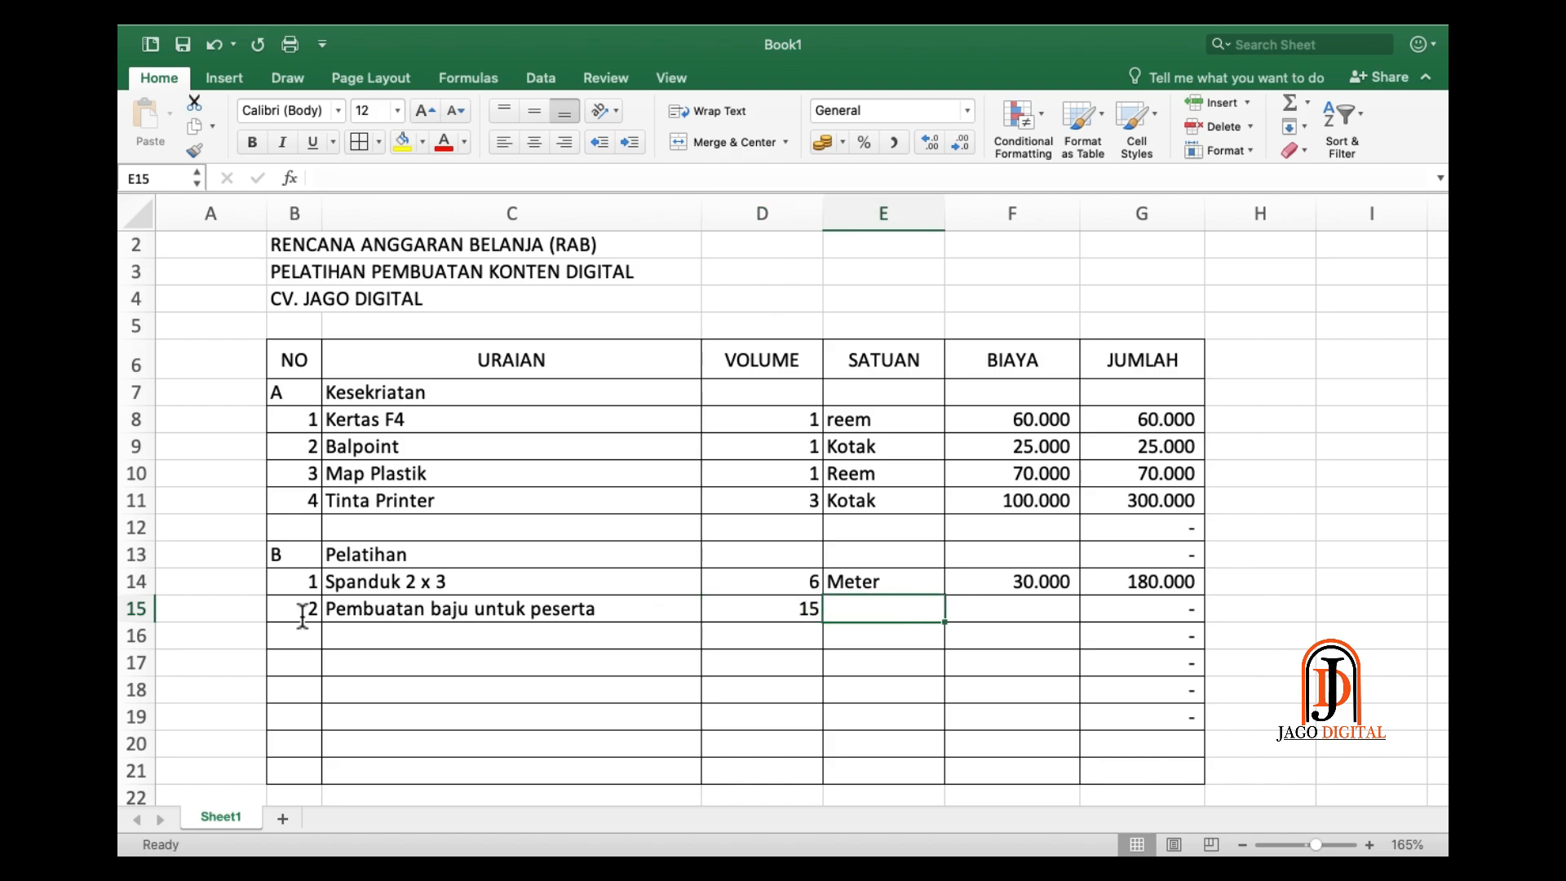
type("Orang")
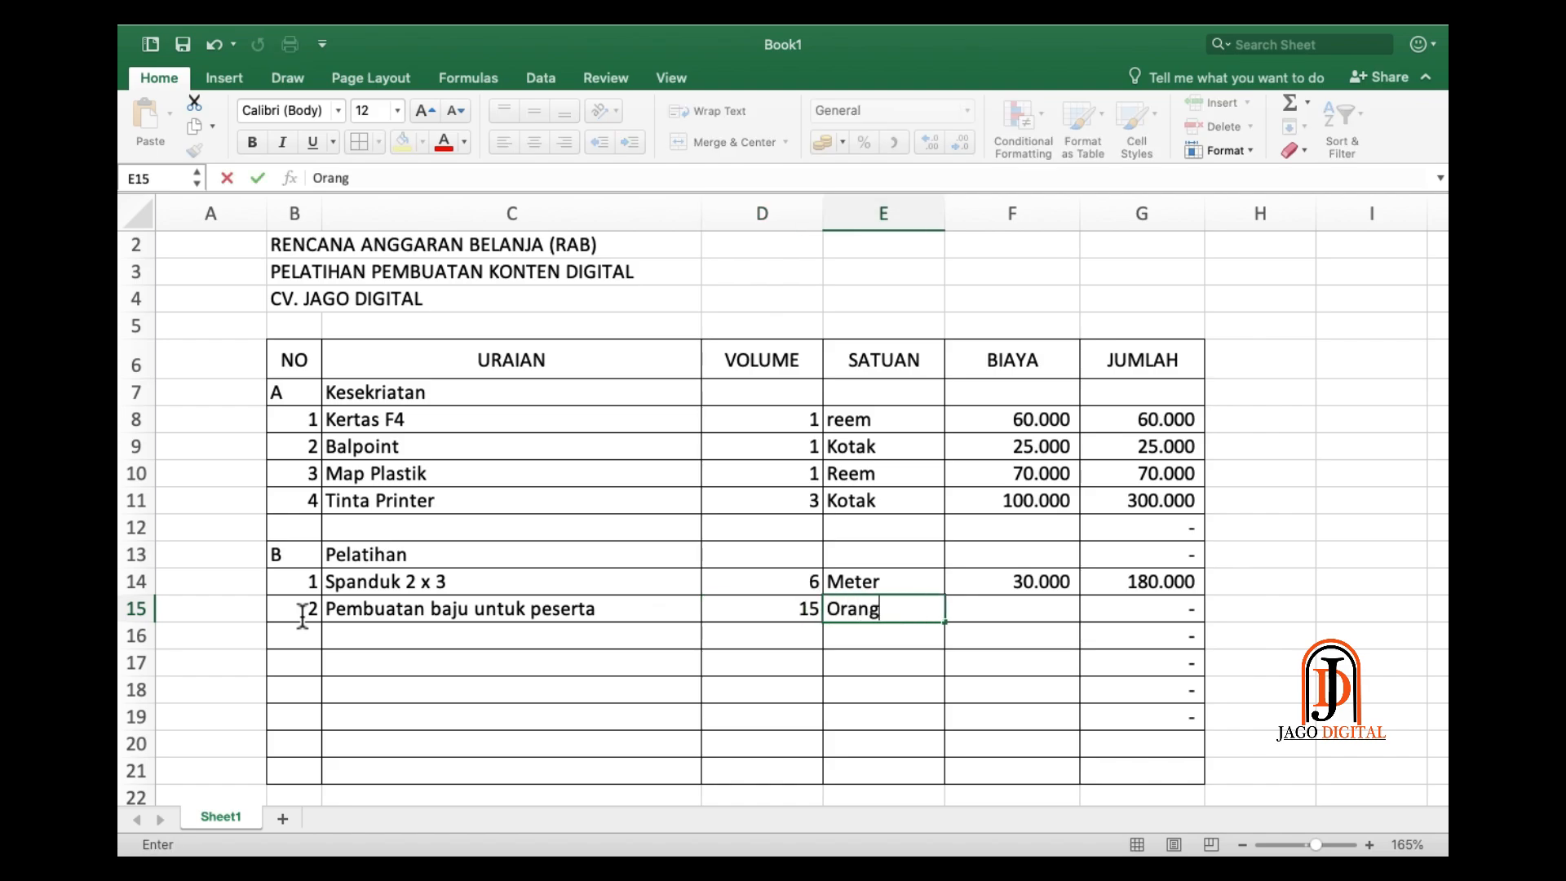
key("Tab")
type("1000000")
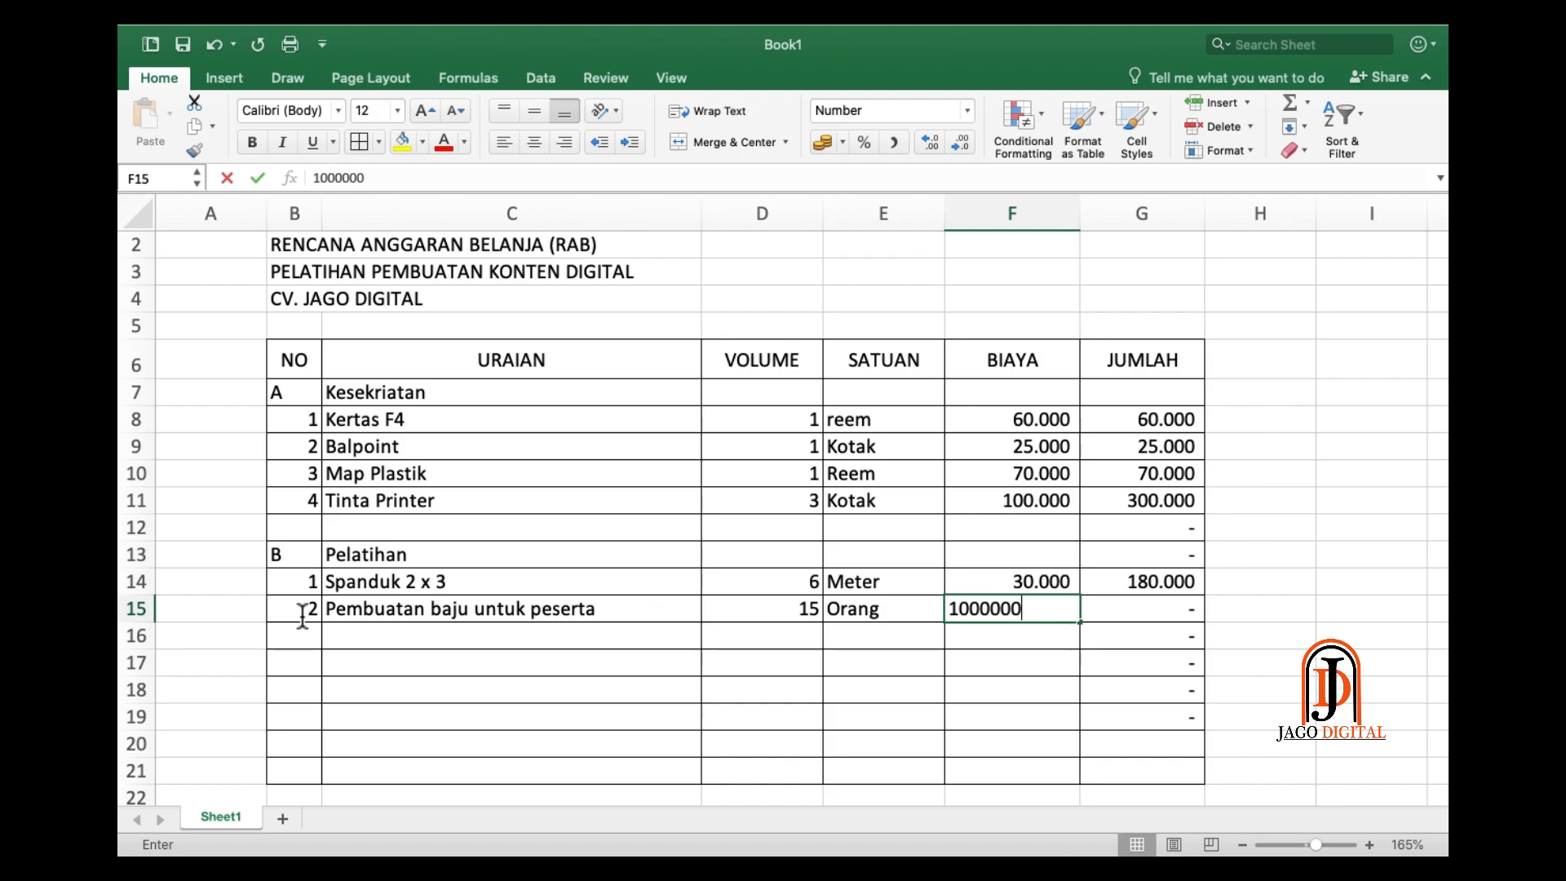
key("BackSpace")
key("Return")
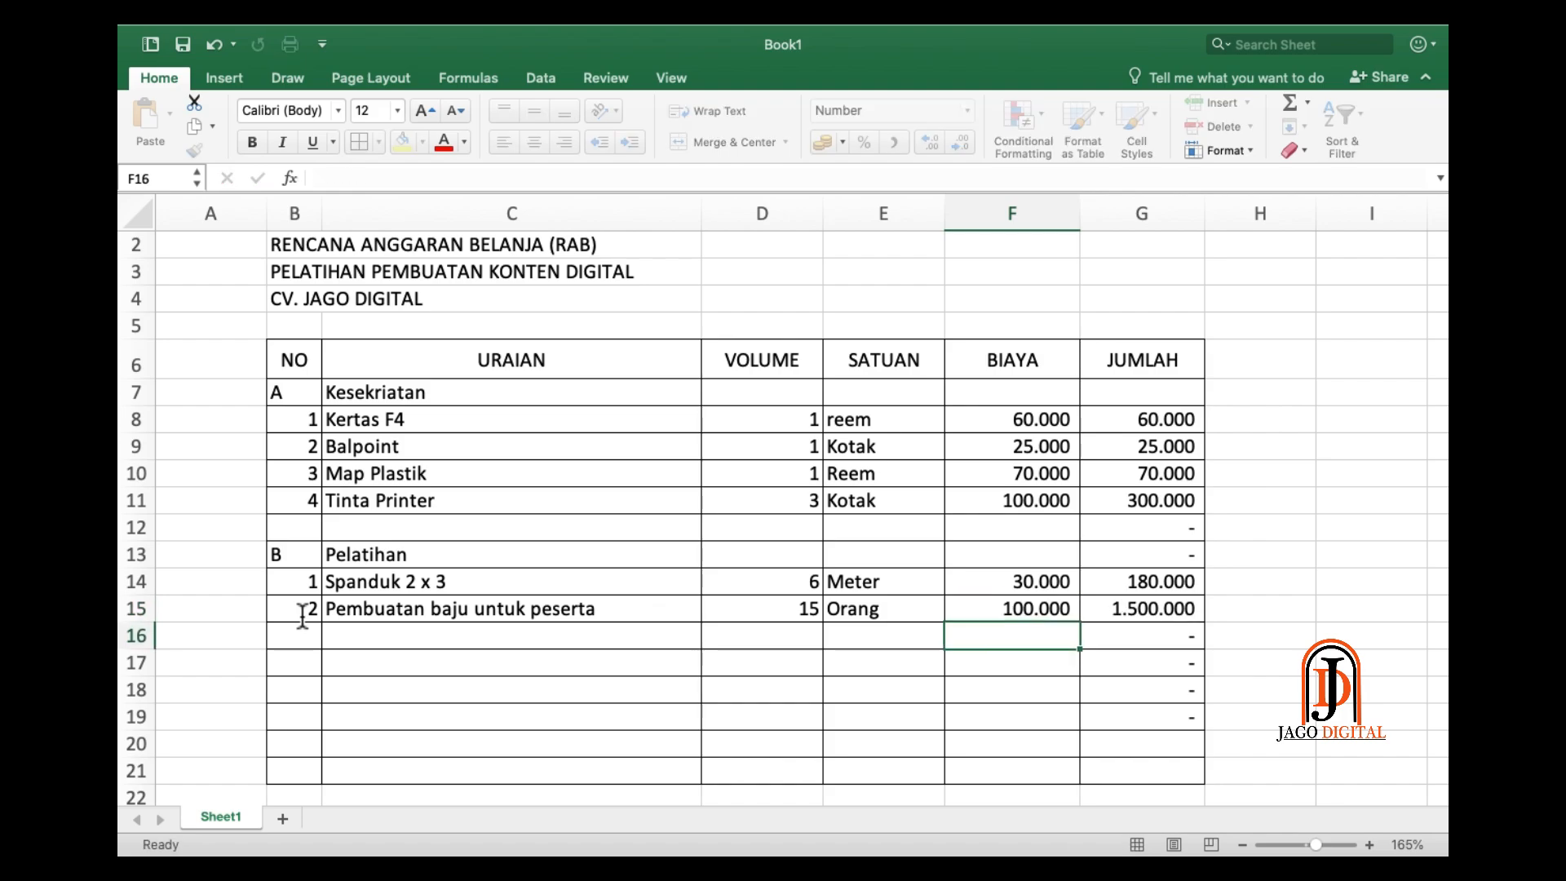
- Add item number 3 with the description Pembuatan sertifikat untuk peserta in row 16
key("Left")
key("Left")
key("Left")
key("Left")
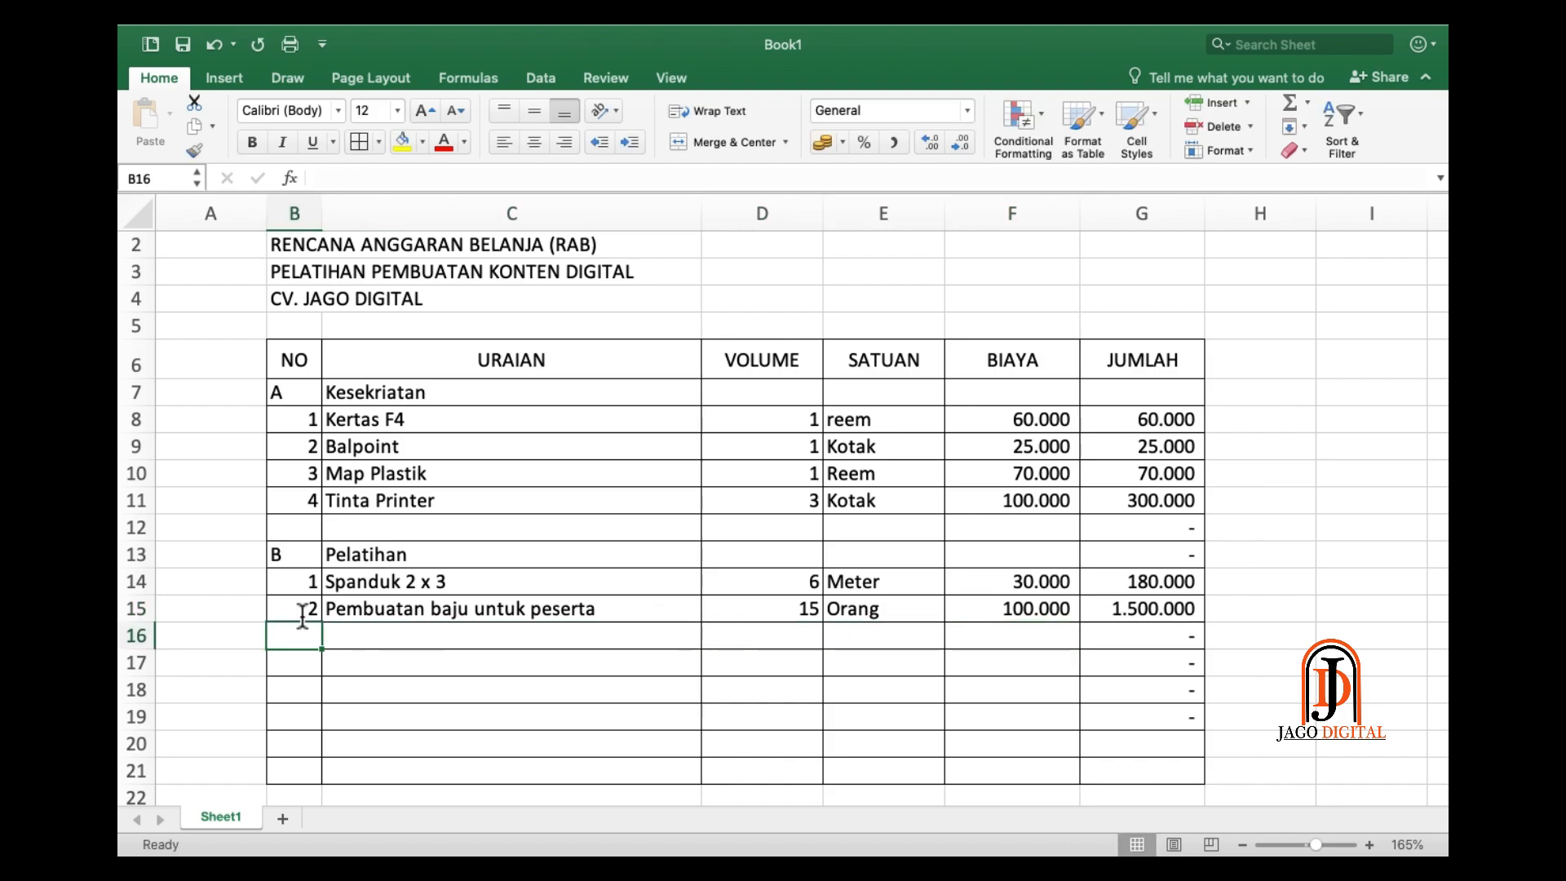
type("3")
key("Tab")
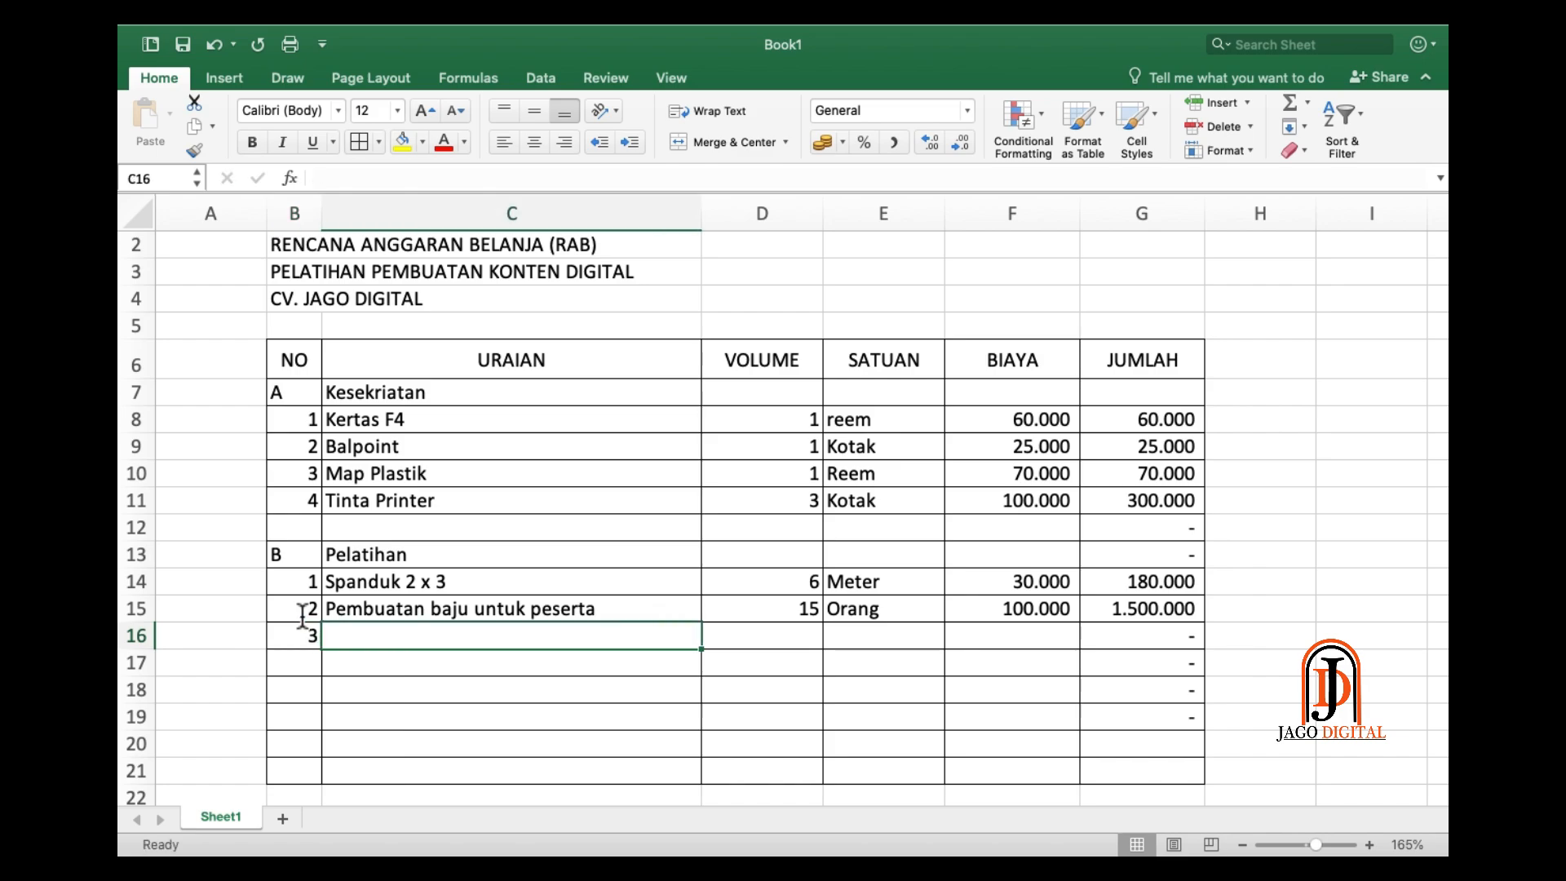
type("Pembuatan se")
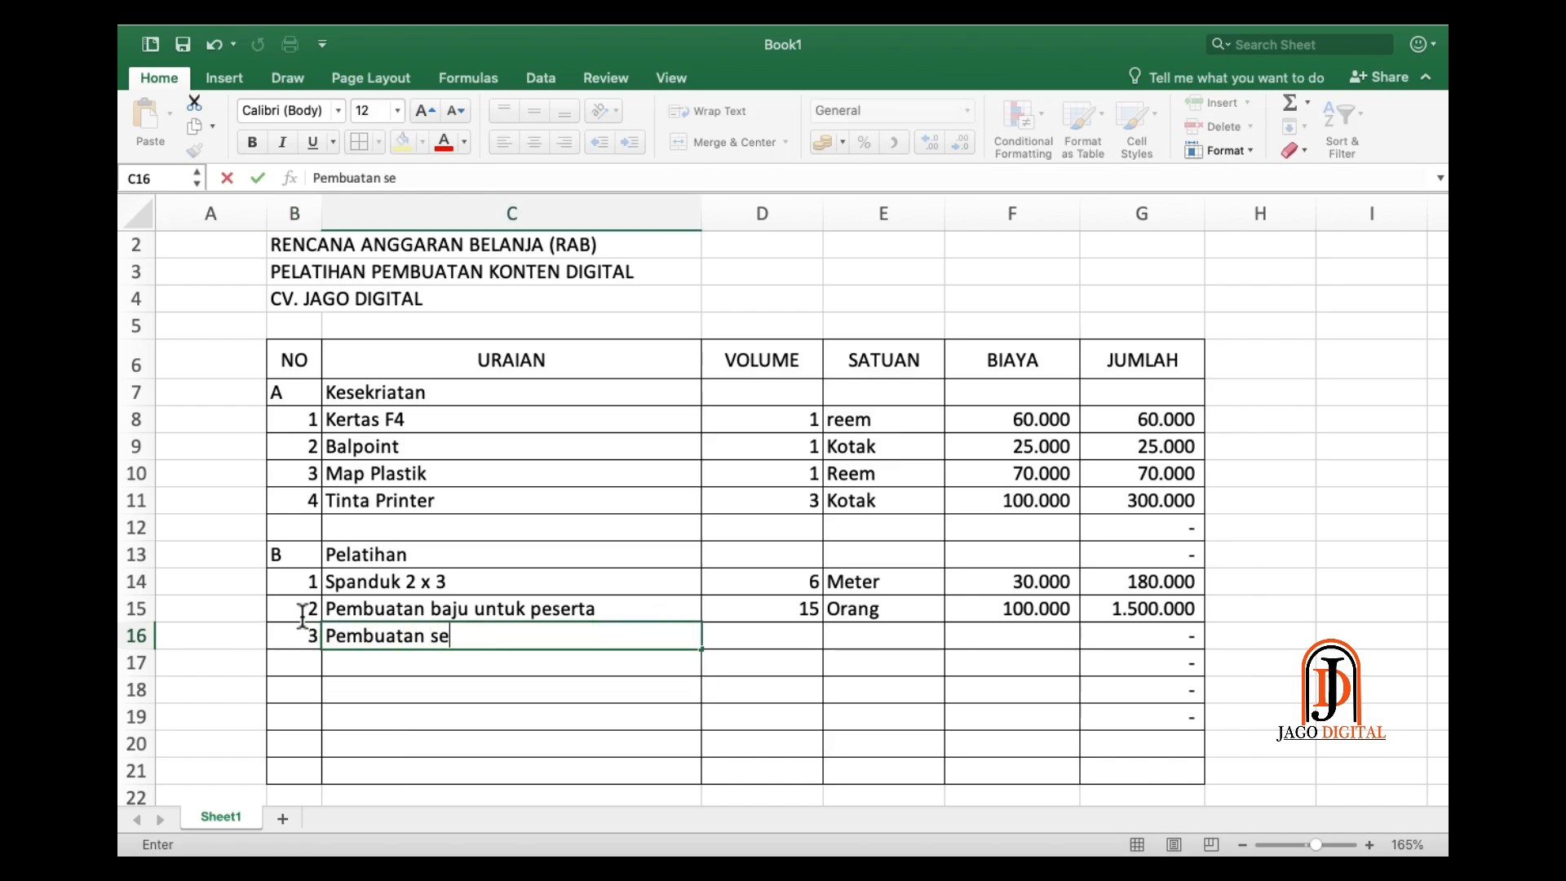
type("rtifikat untuk pe")
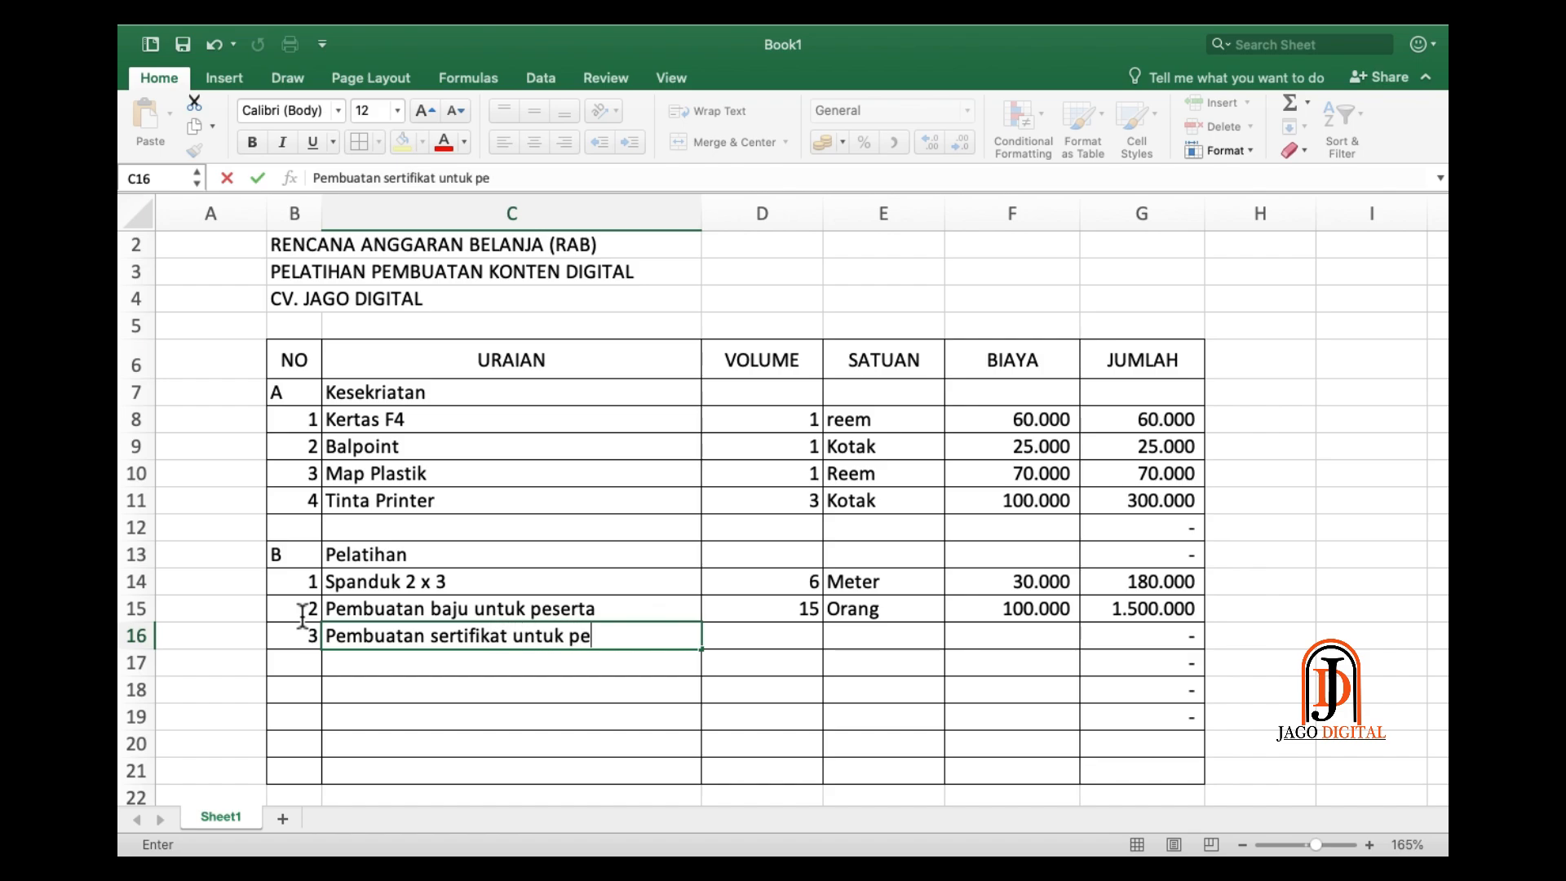
type("serta")
key("Tab")
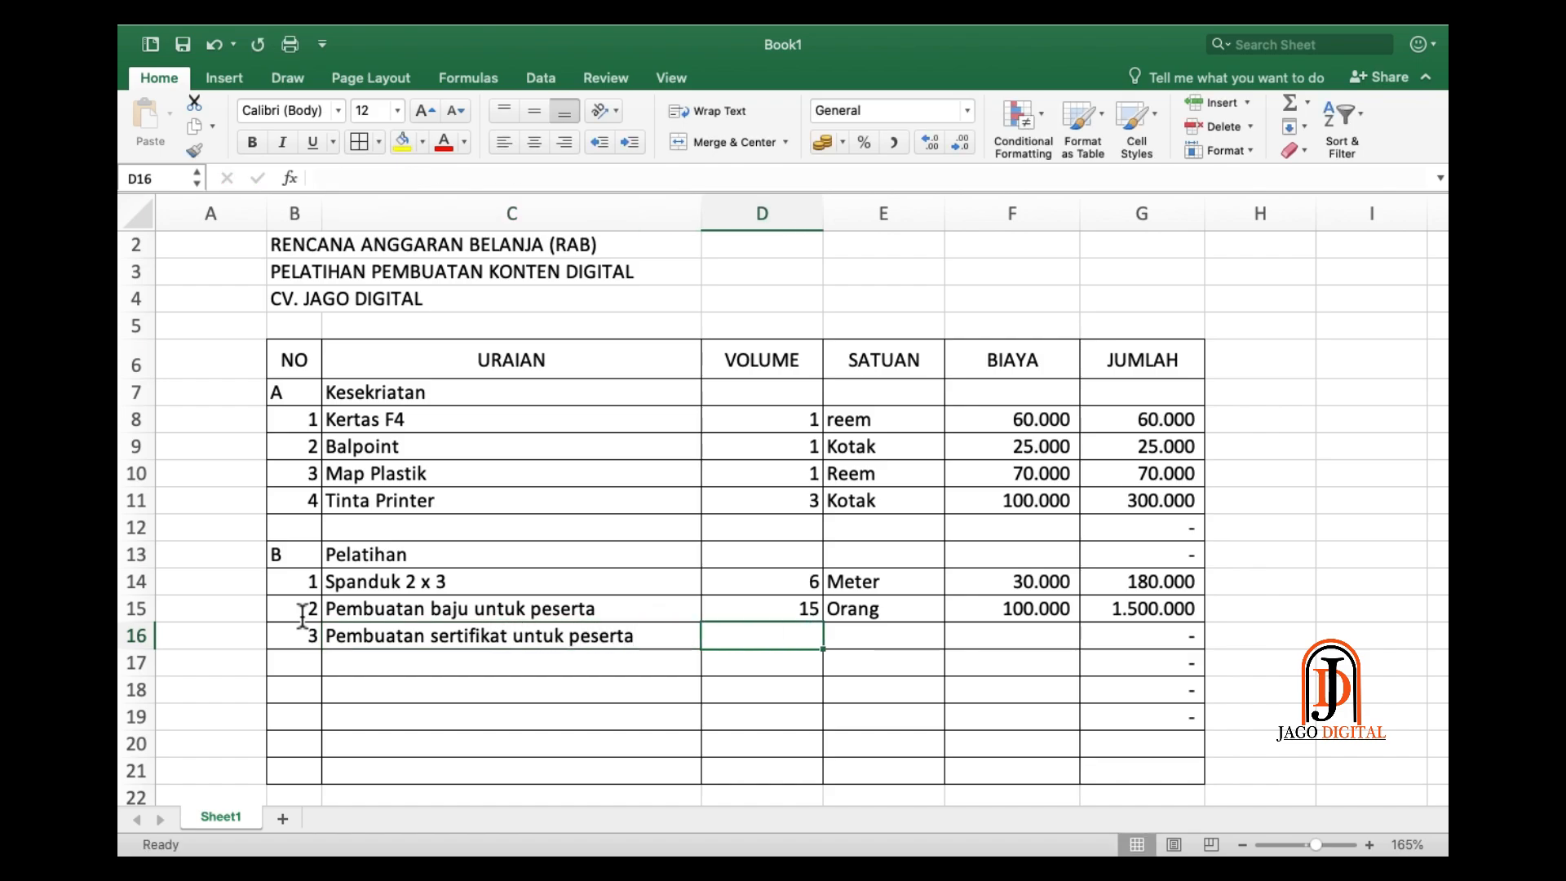
- Fill in the Pembuatan sertifikat untuk peserta row with volume 15, unit Orang and a cost of 10000
type("15")
key("Tab")
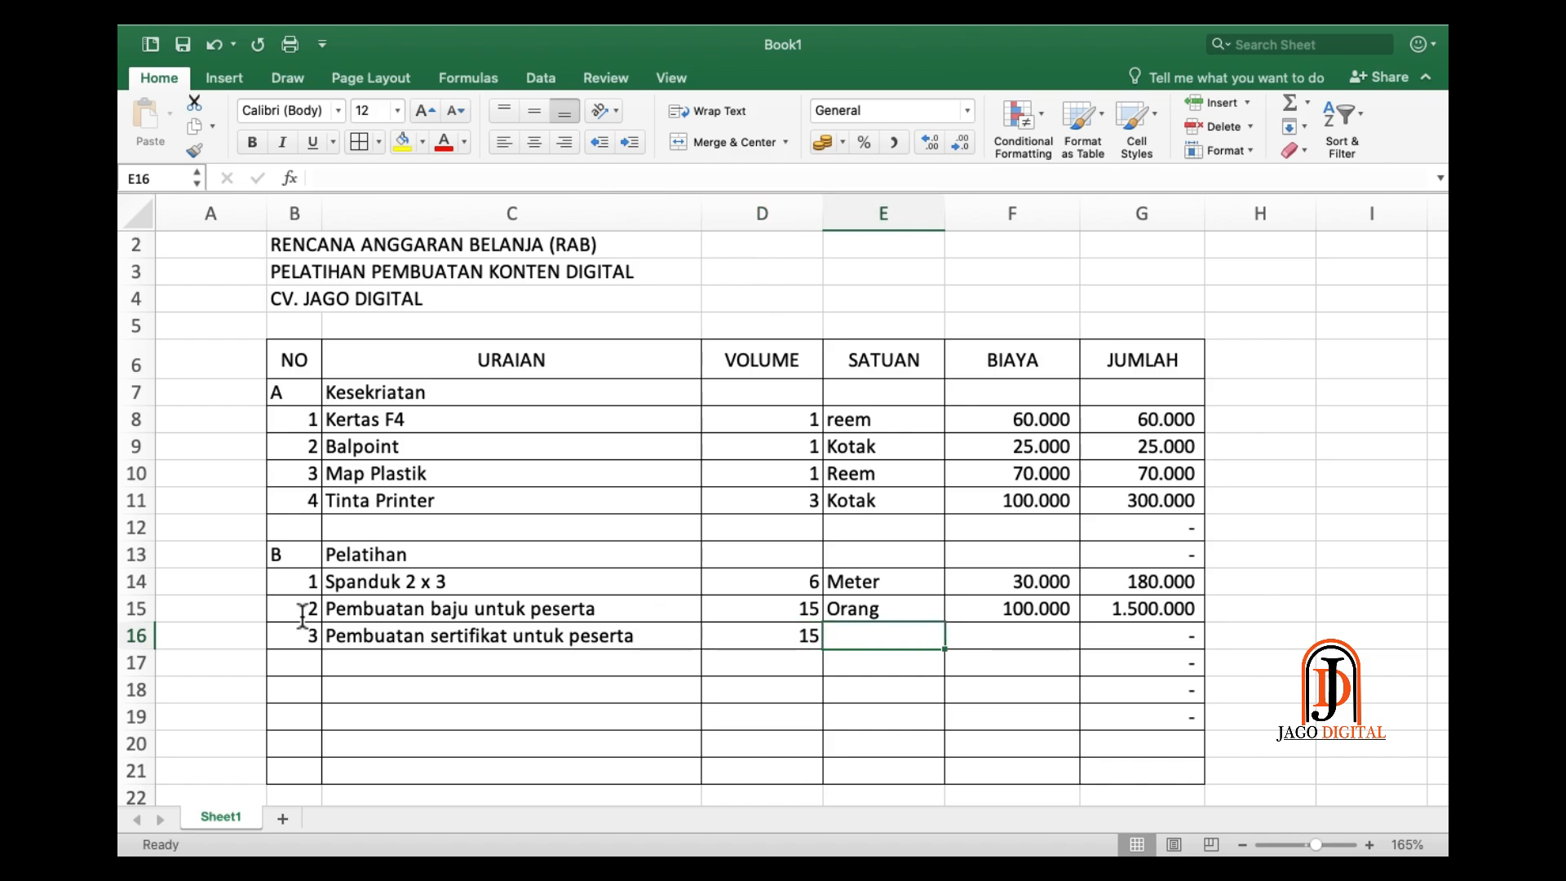
type("1000")
key("BackSpace")
key("BackSpace")
key("BackSpace")
key("BackSpace")
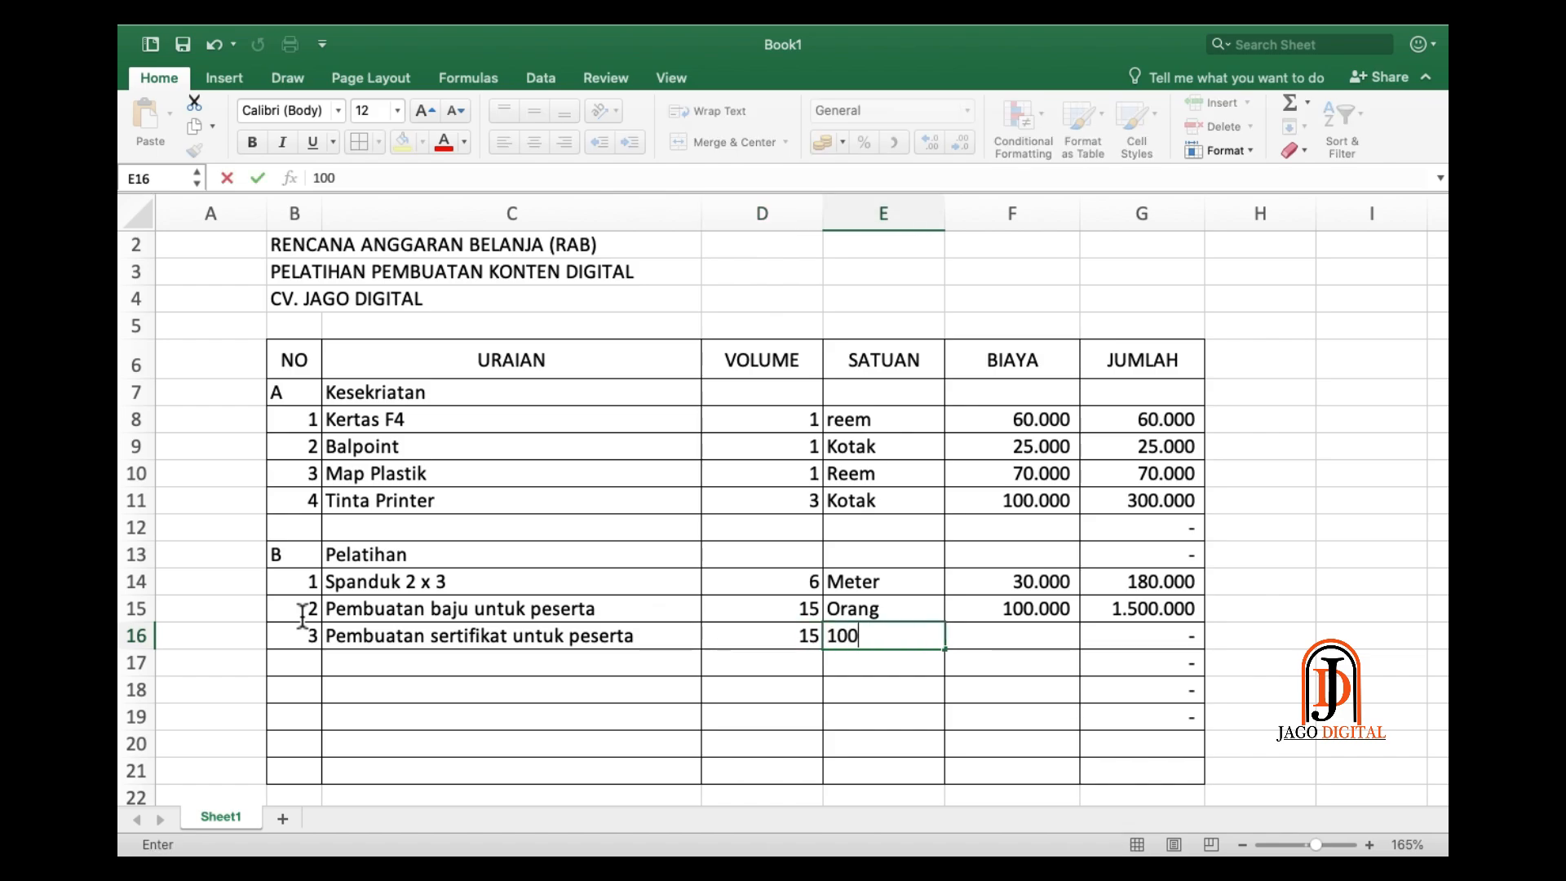
type("Orang")
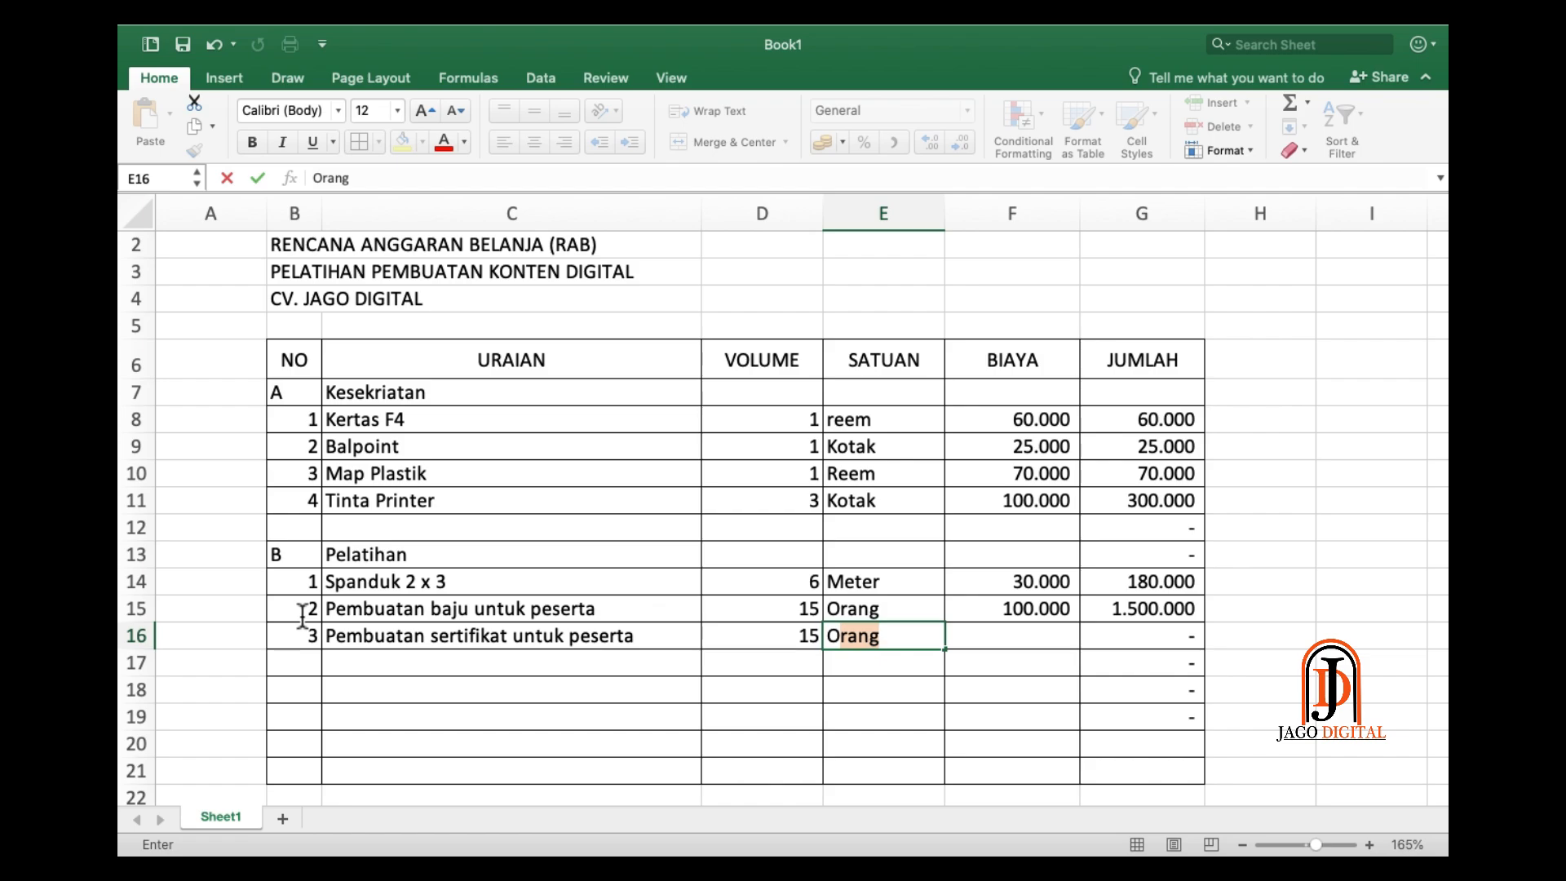
key("Tab")
type("10000")
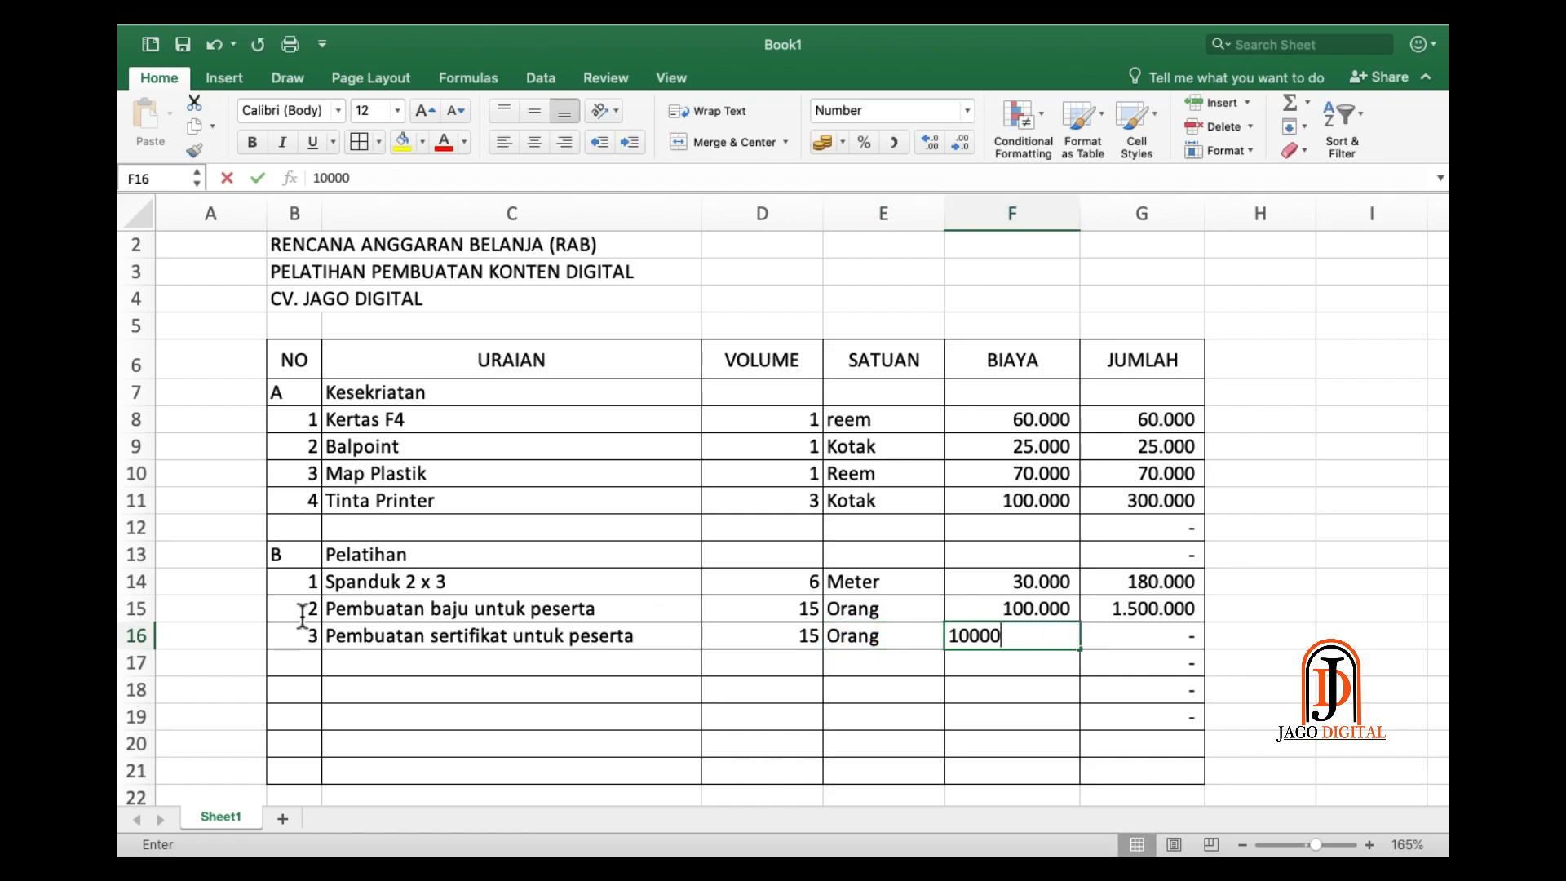
key("Return")
- Add item number 4 with the description Konsumsi in row 17
key("Left")
key("Left")
key("Left")
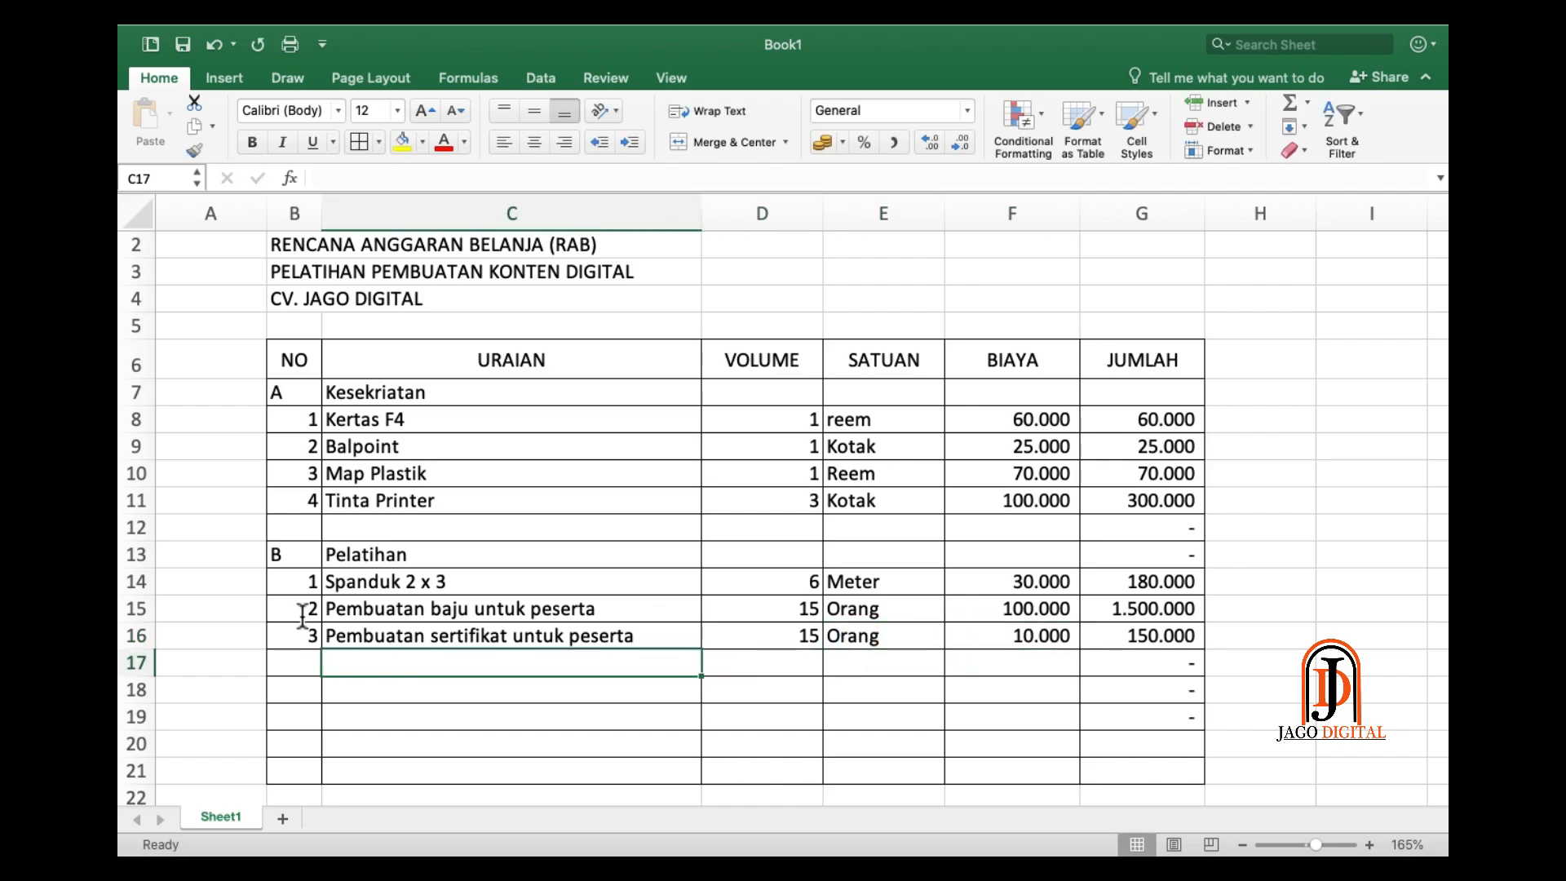
key("Left")
type("4")
key("Tab")
type("Konsums")
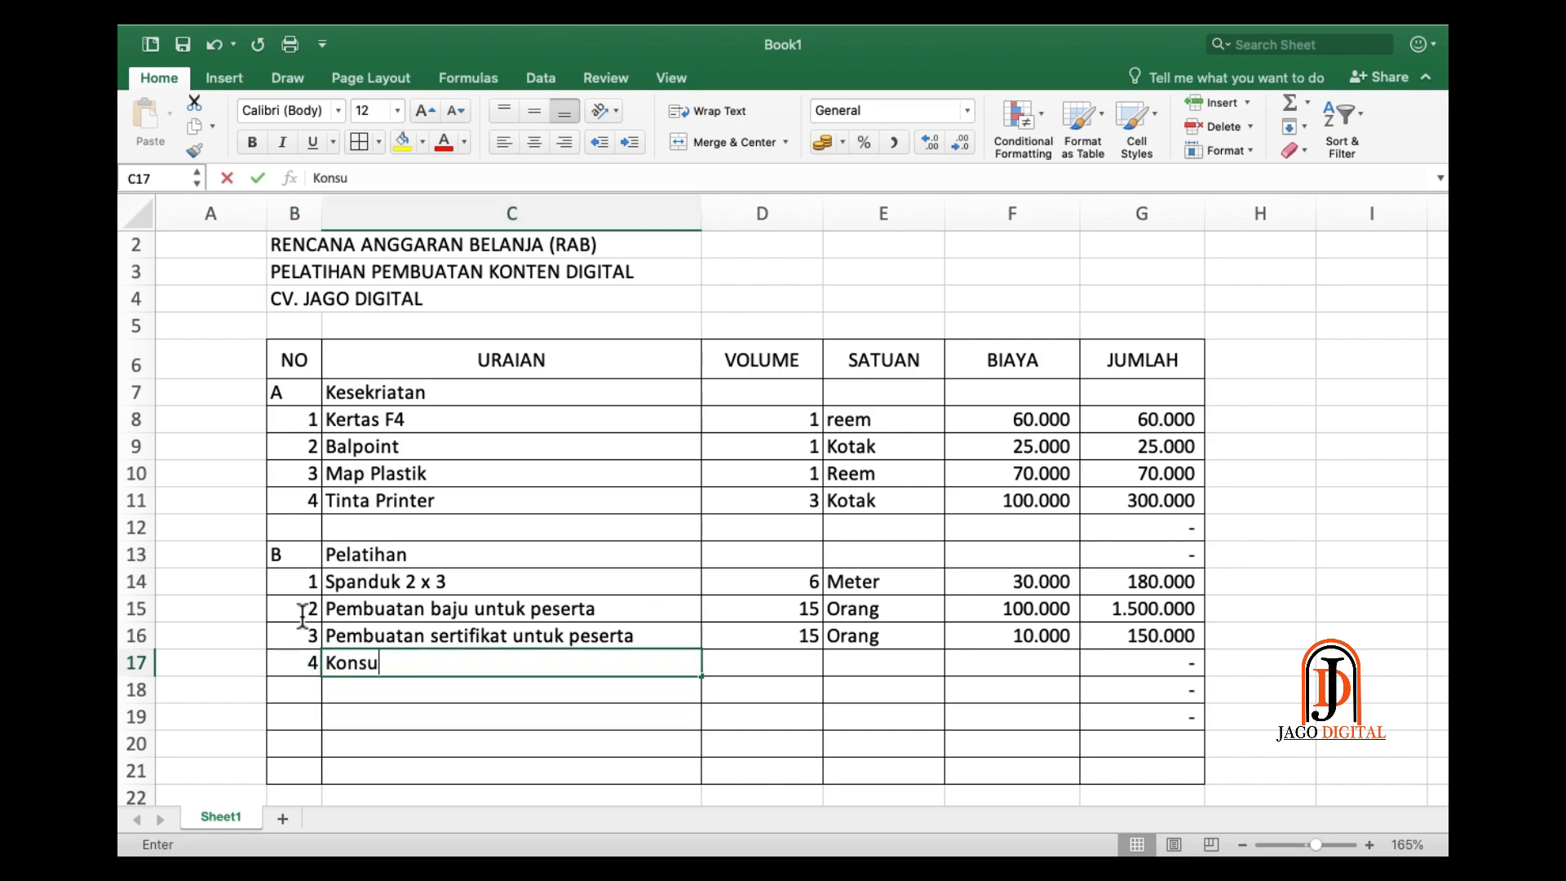
key("Tab")
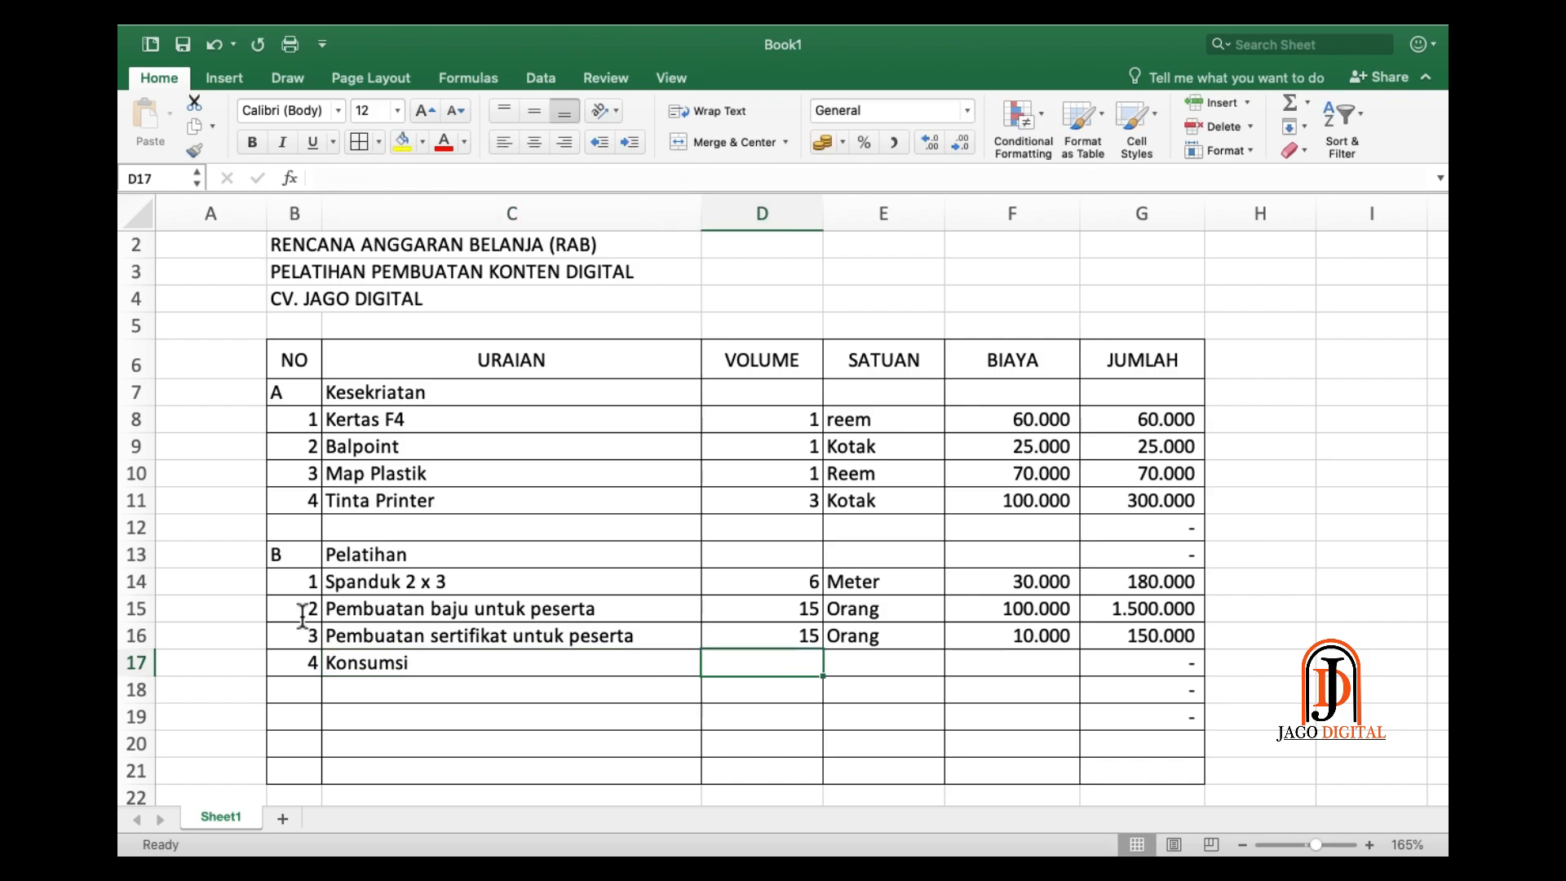
- Extend the item 4 description in row 17 to read Konsumsi Peserta + panitia
key("Up")
key("Down")
key("Left")
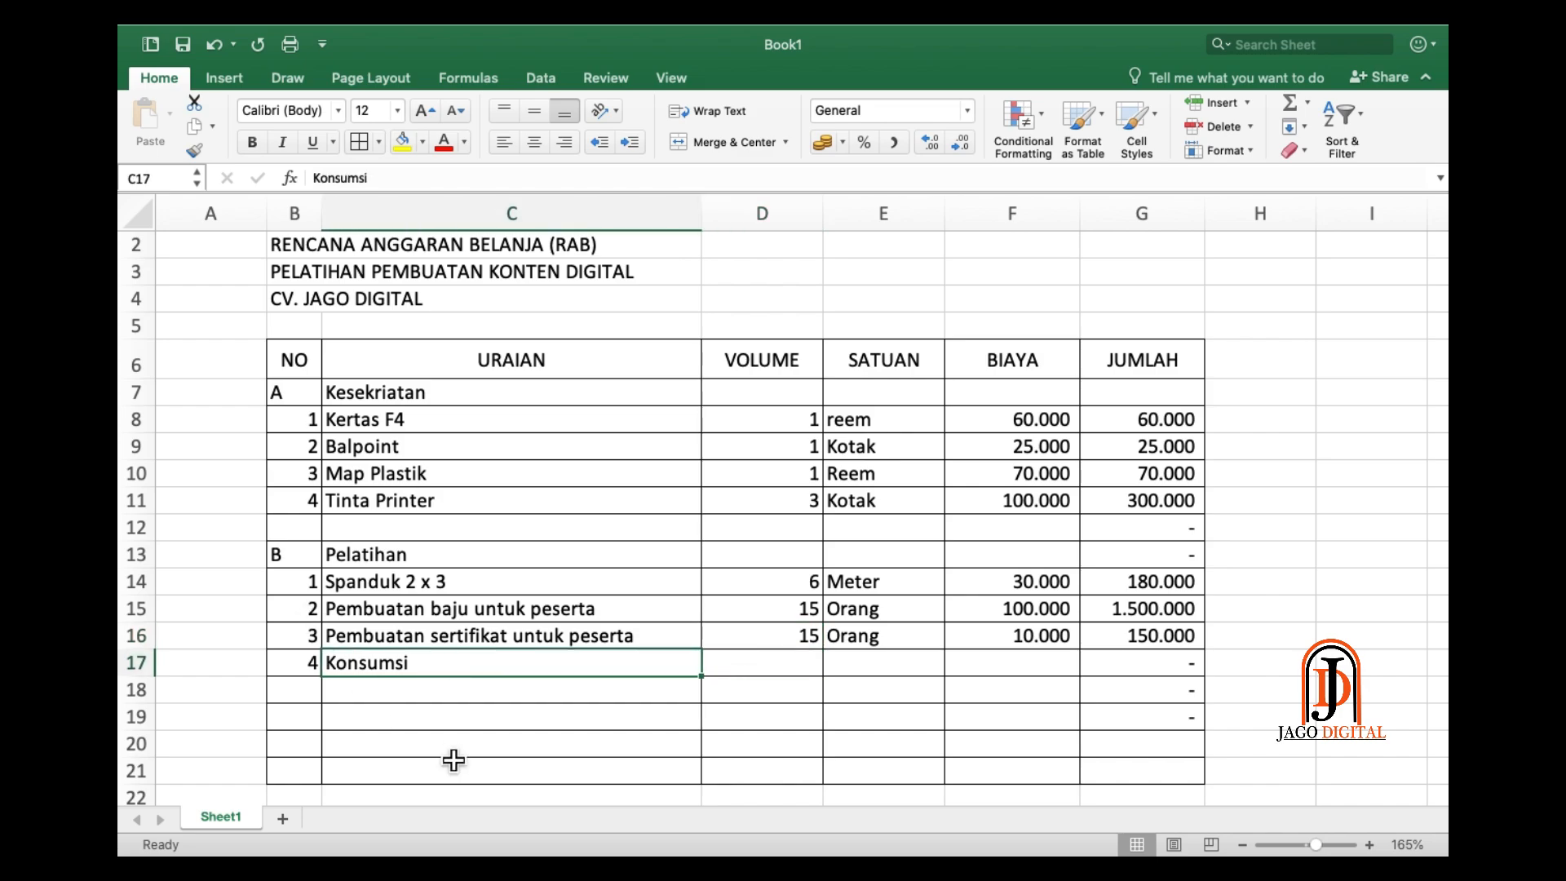
double_click(433, 667)
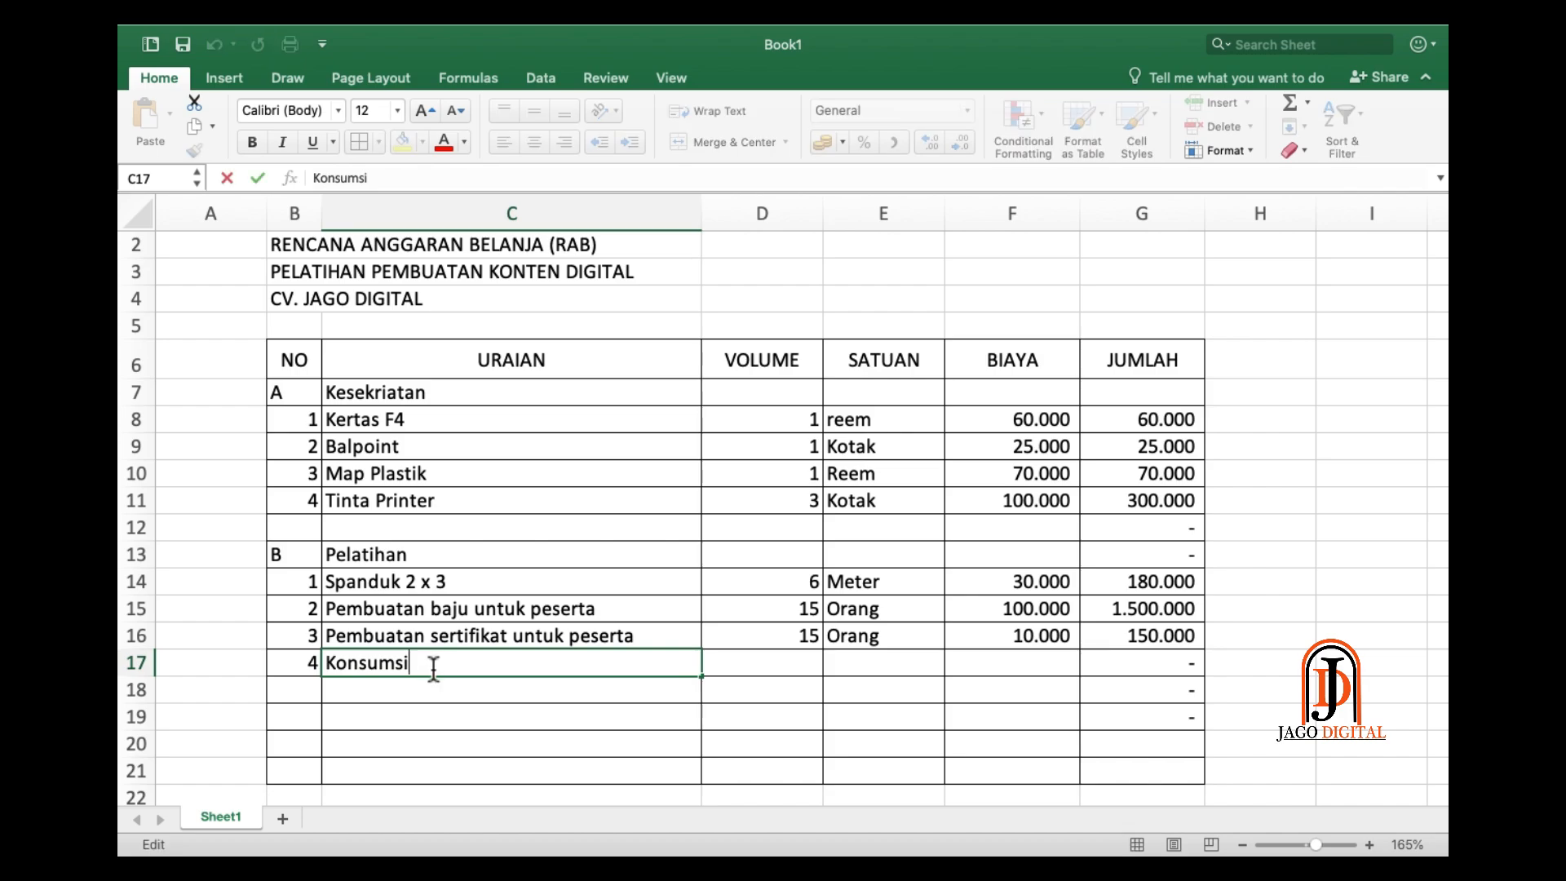
type("Peserta + panitia")
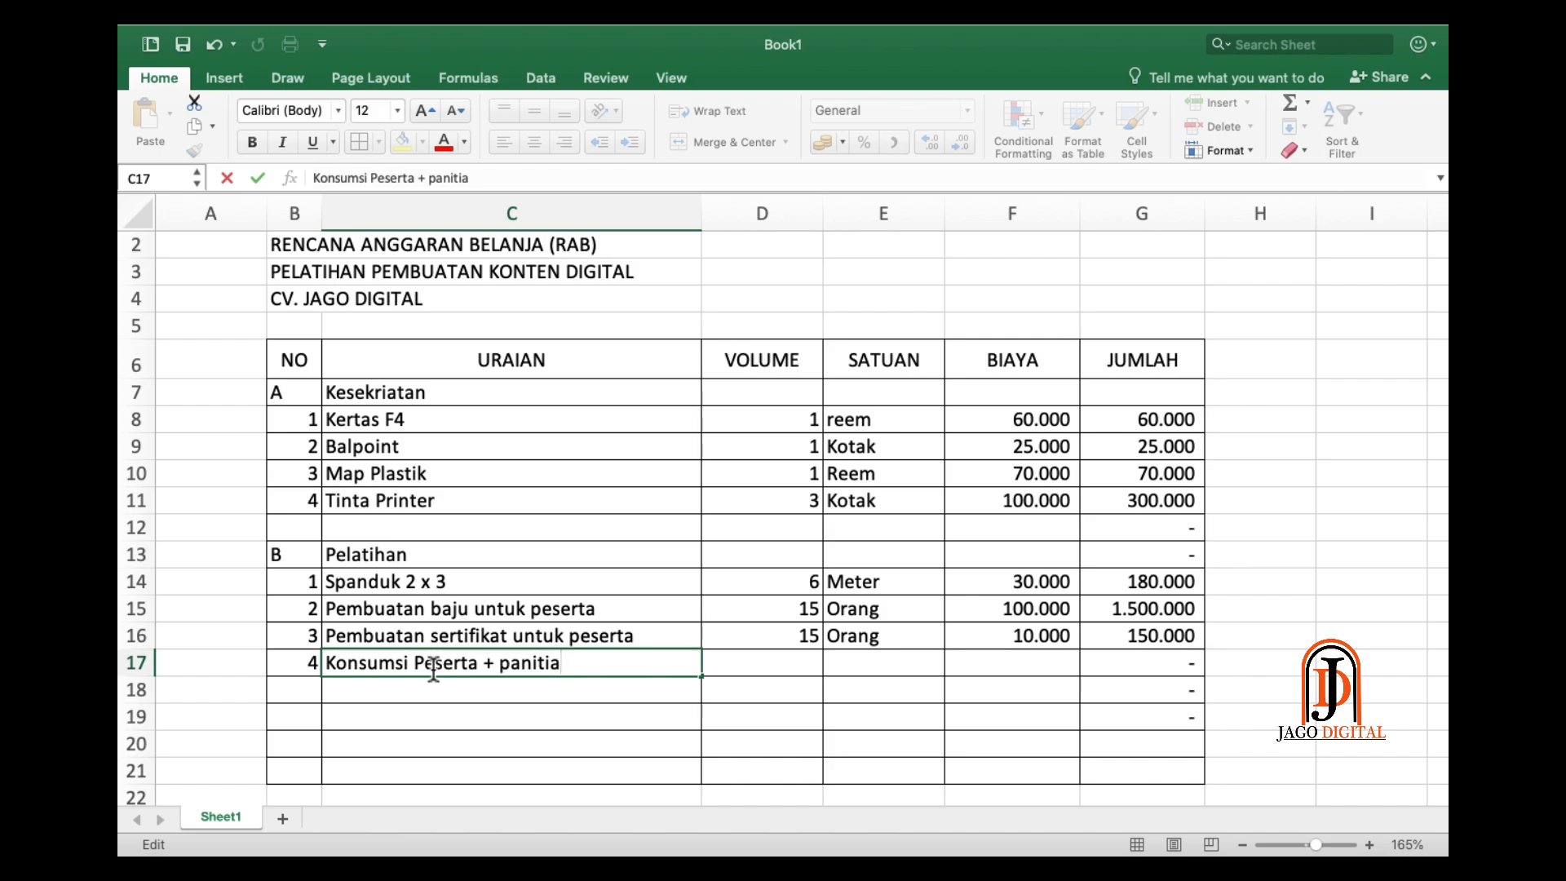
key("Return")
key("Up")
- Fill in the Konsumsi Peserta + panitia row with volume 20, unit Orang and a cost of 25000
key("Right")
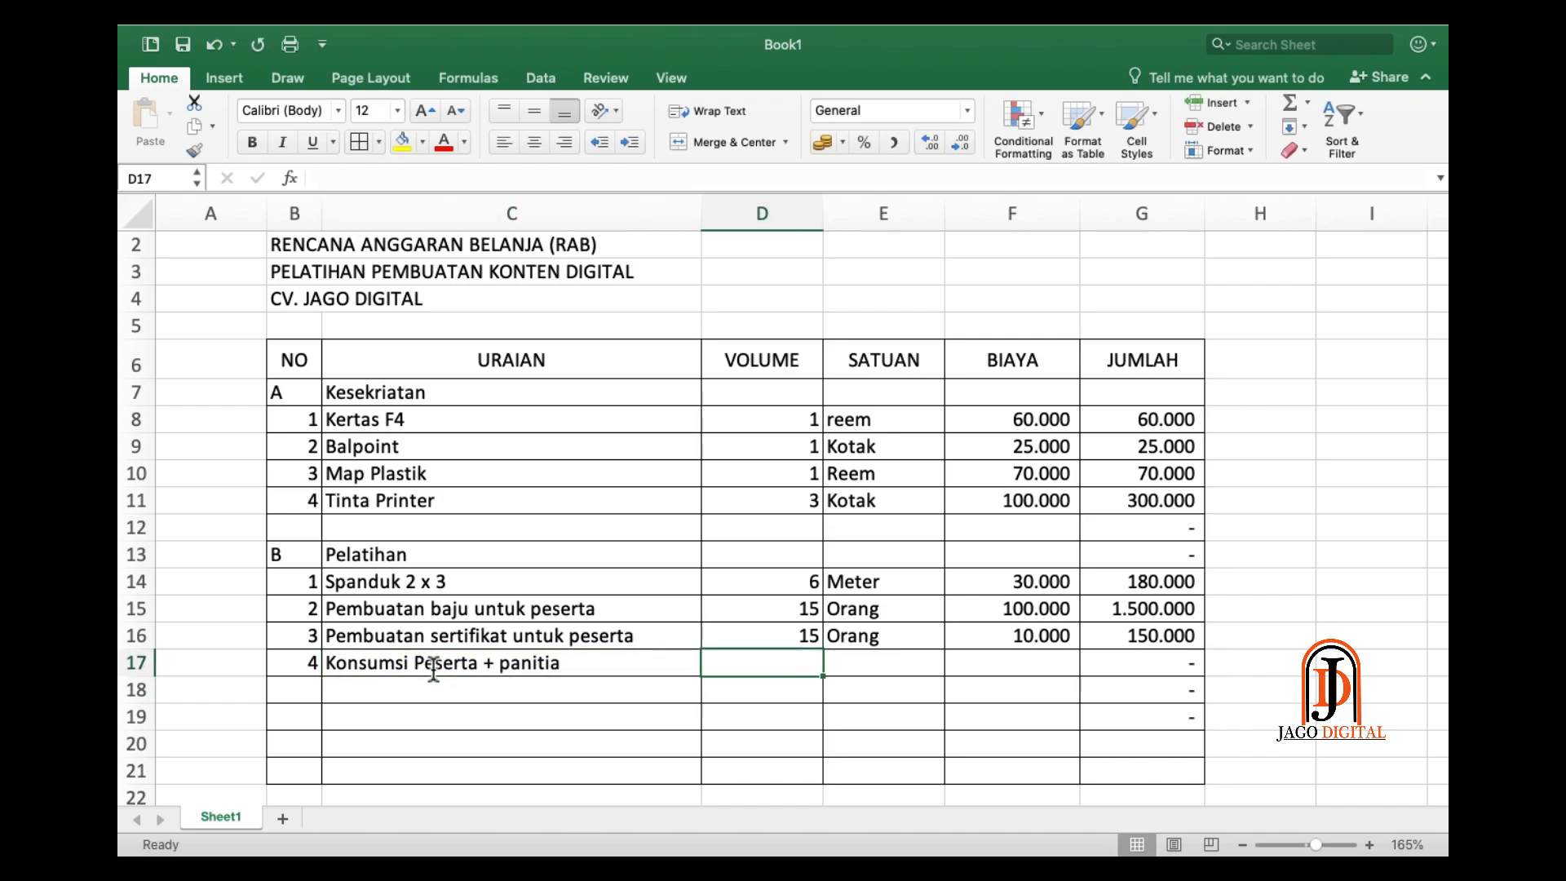
type("20")
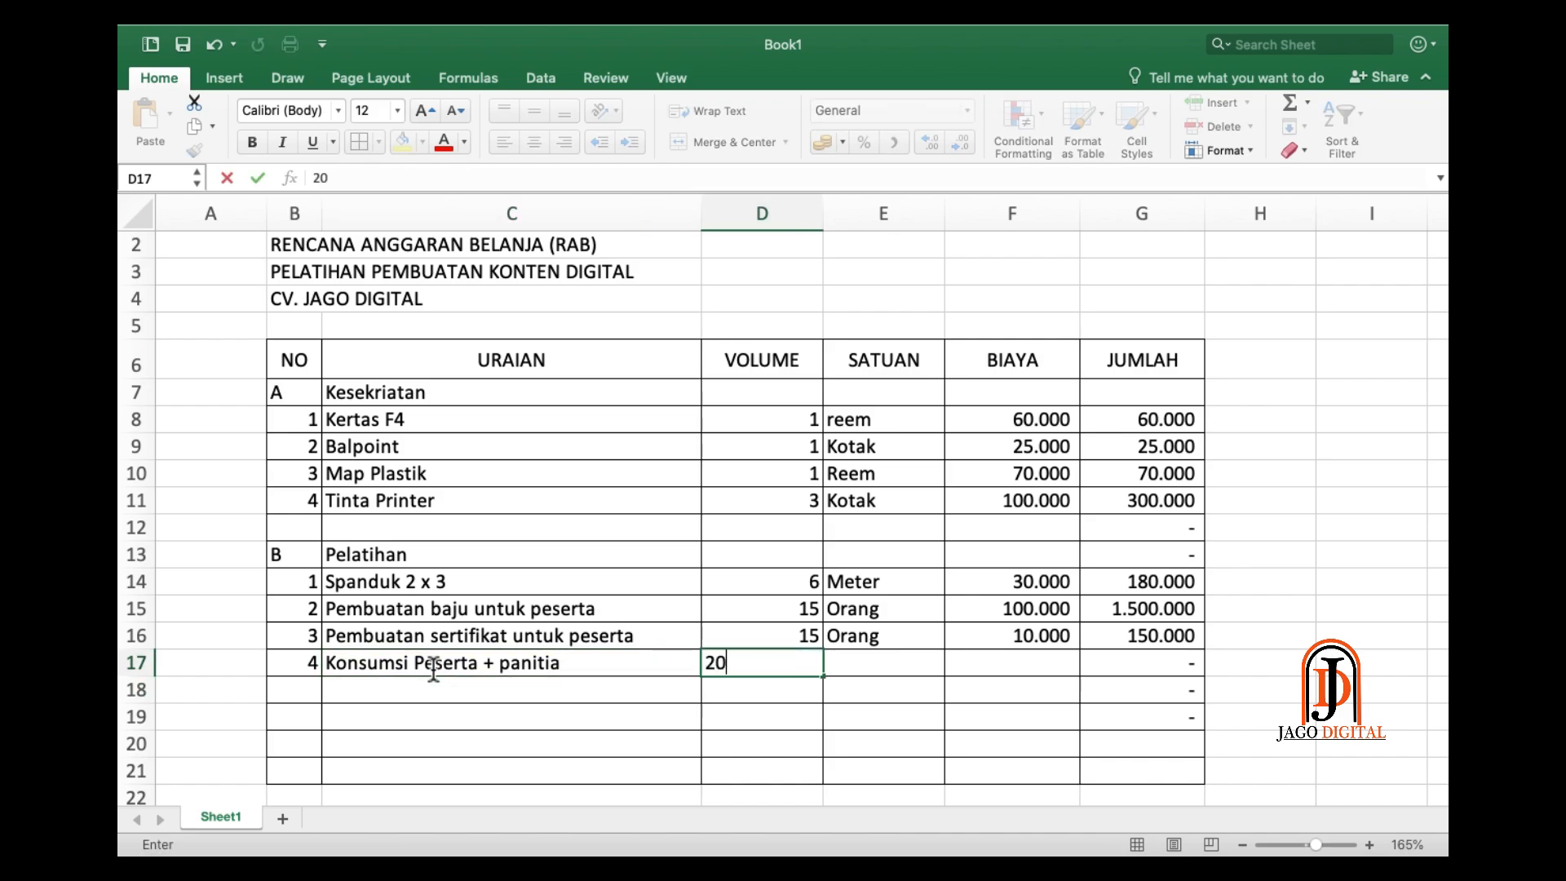
key("Right")
key("Left")
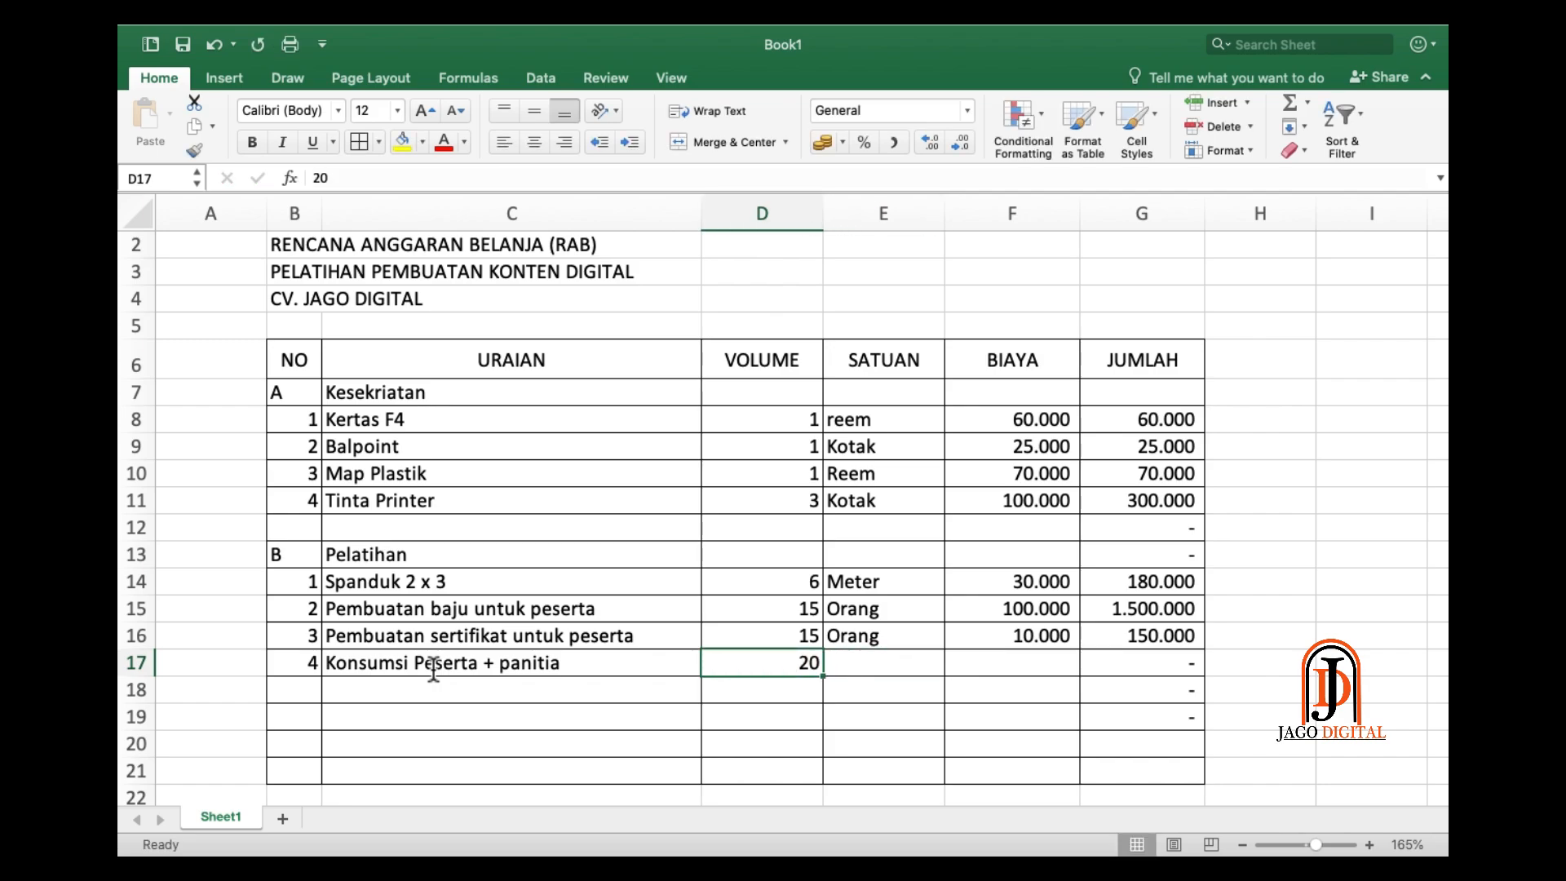
key("Right")
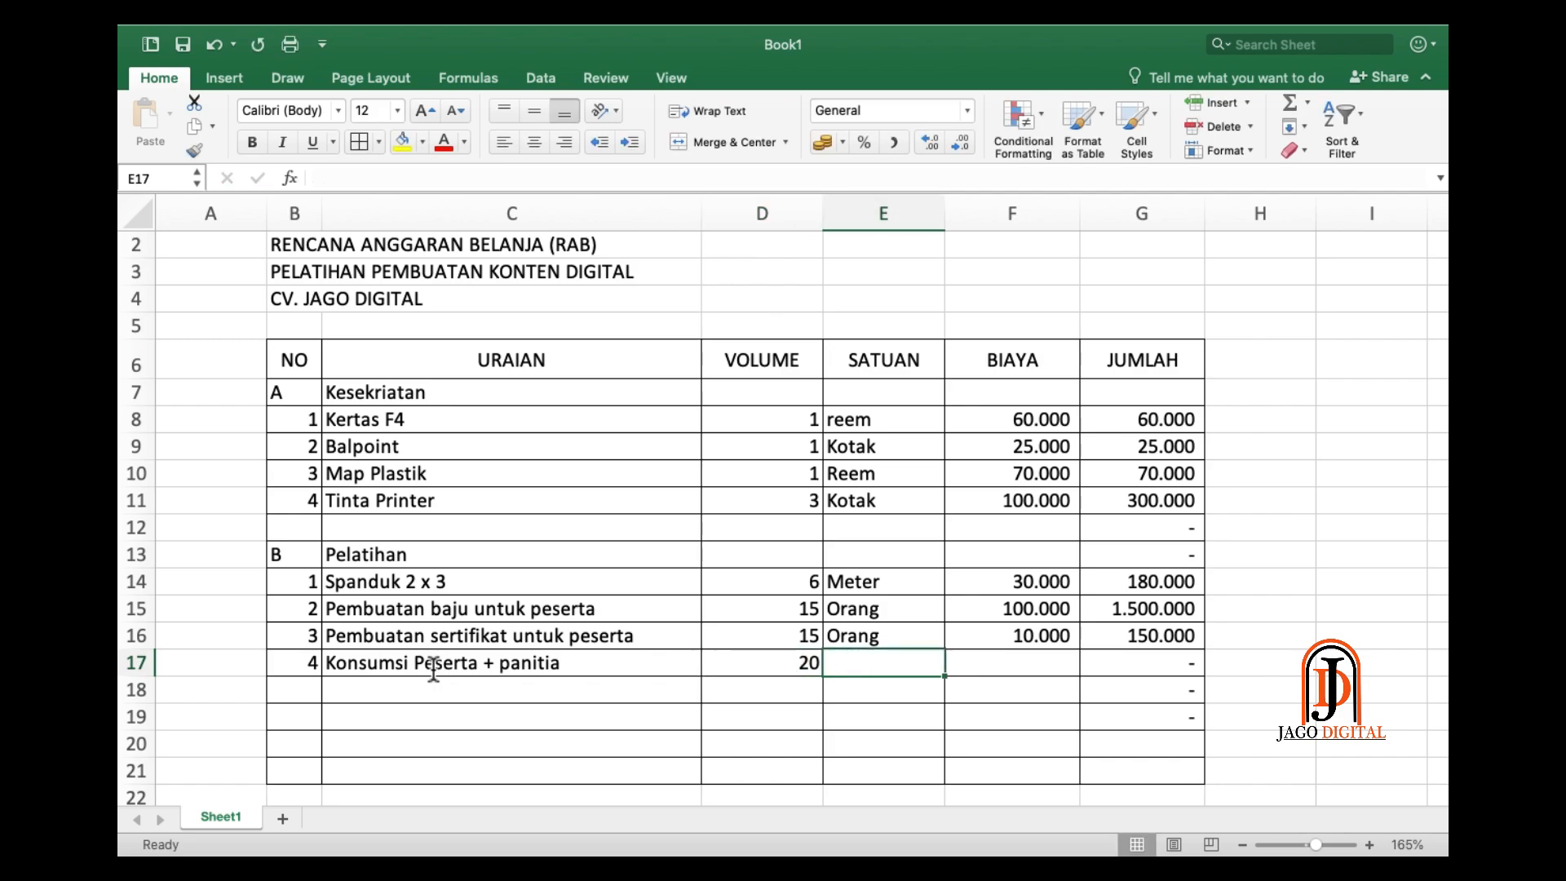
type("Orang")
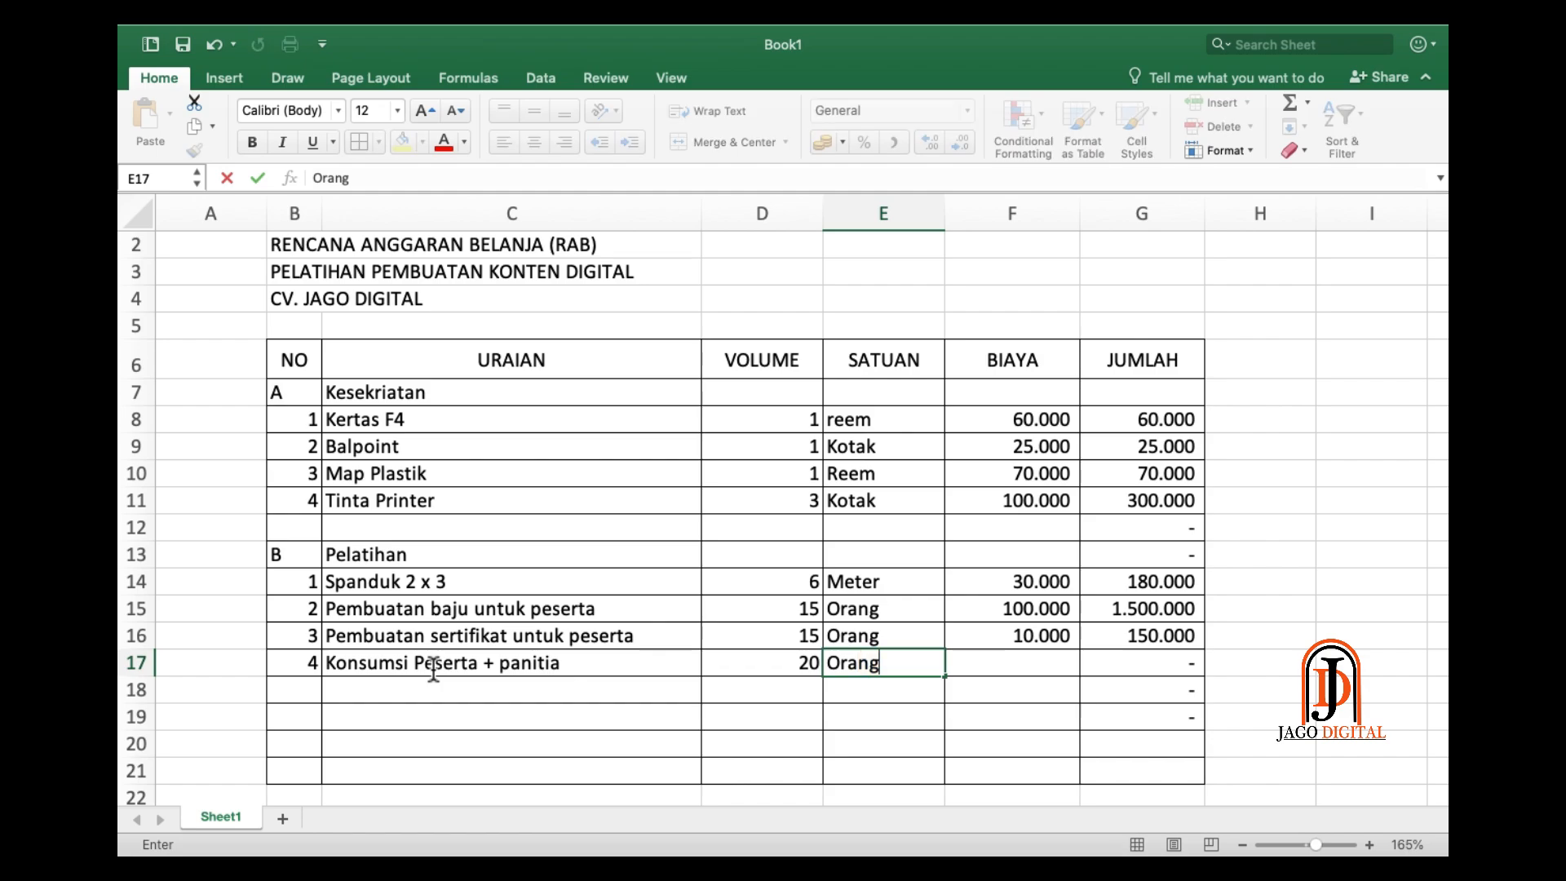
key("Right")
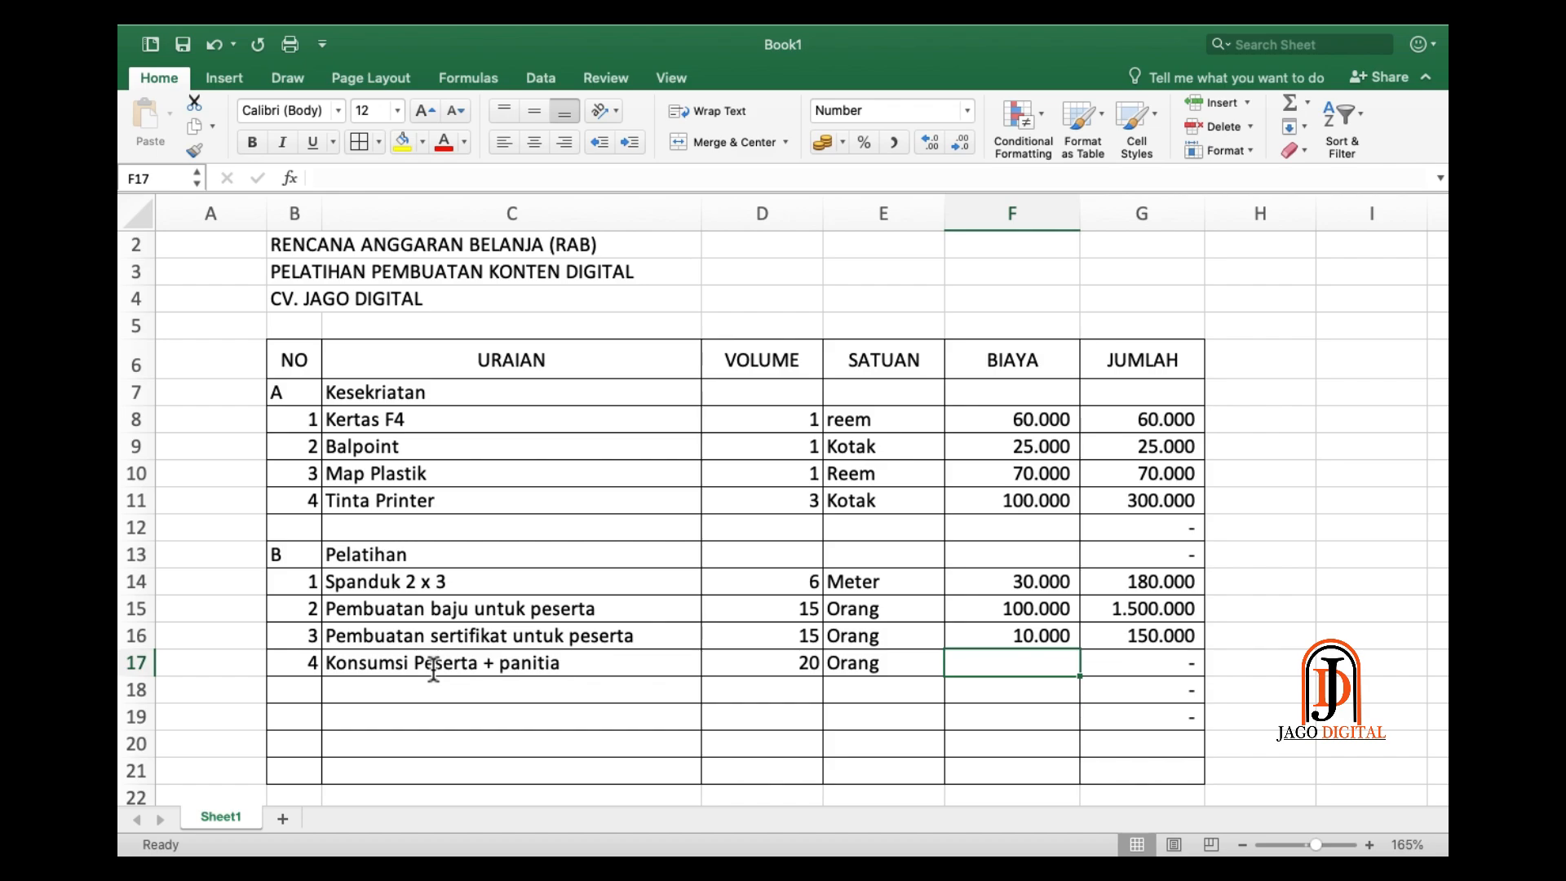
type("25")
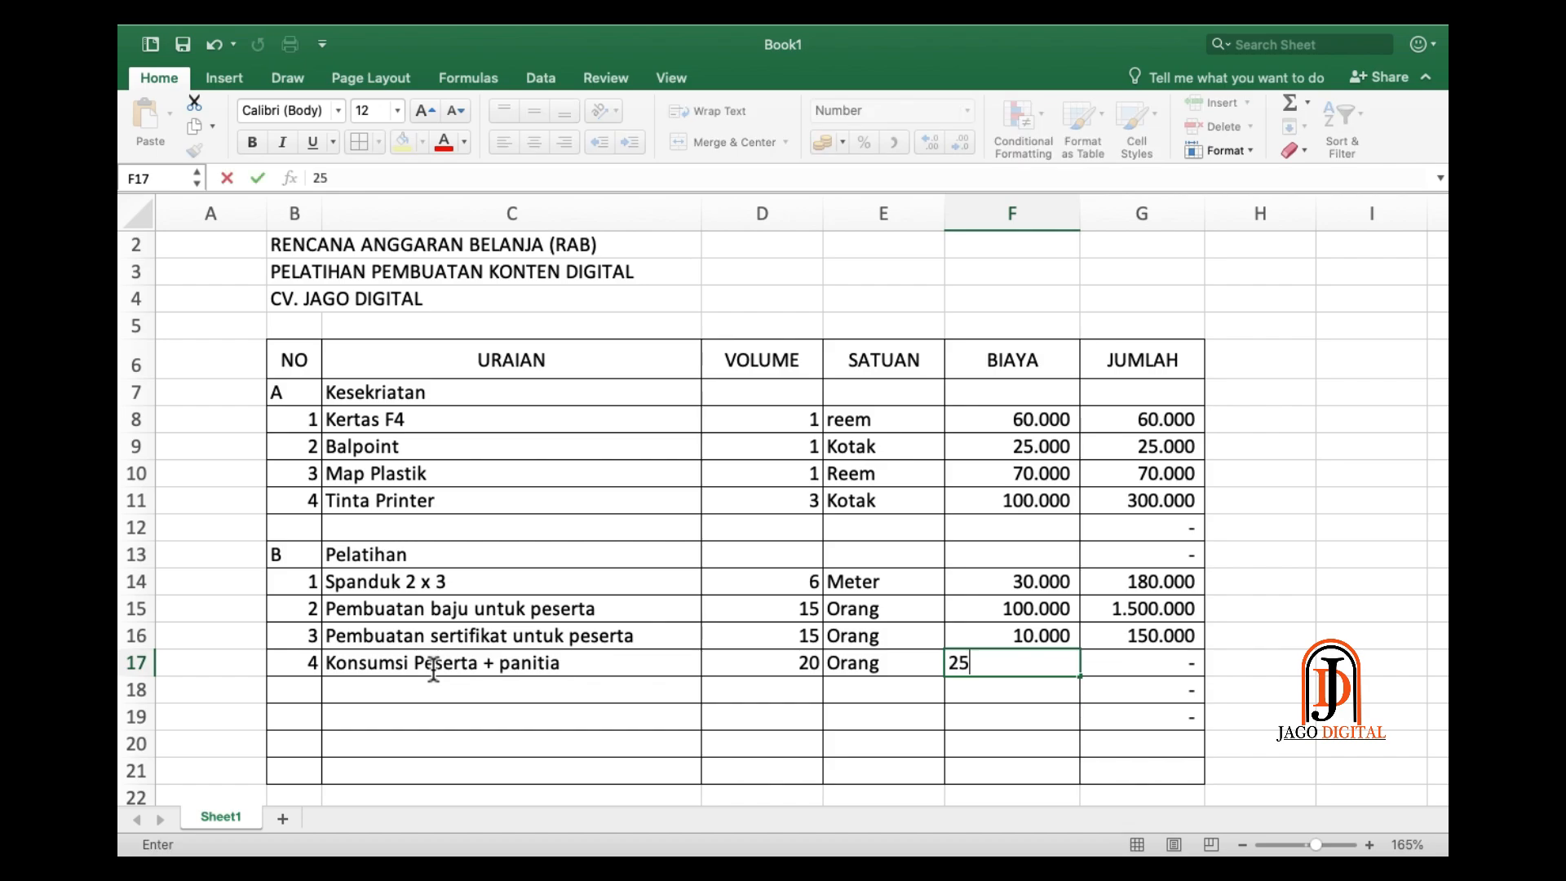
type(".000")
key("Return")
- Add item number 5 with the description Snack Peserta + panitia in row 18
key("Left")
key("Left")
key("Left")
key("Left")
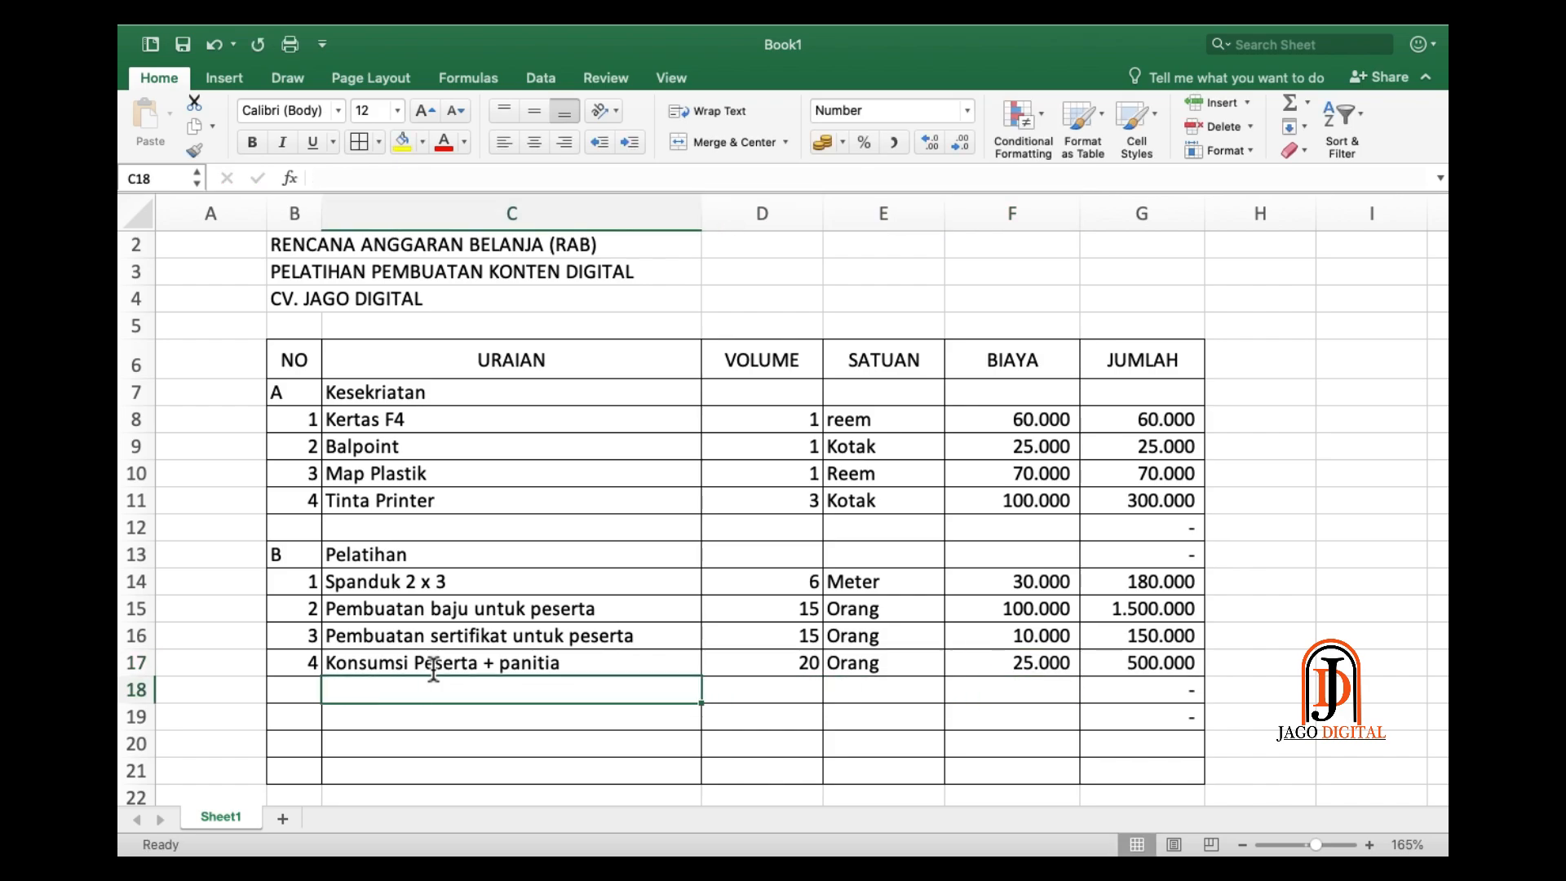
type("5")
key("Tab")
type("S")
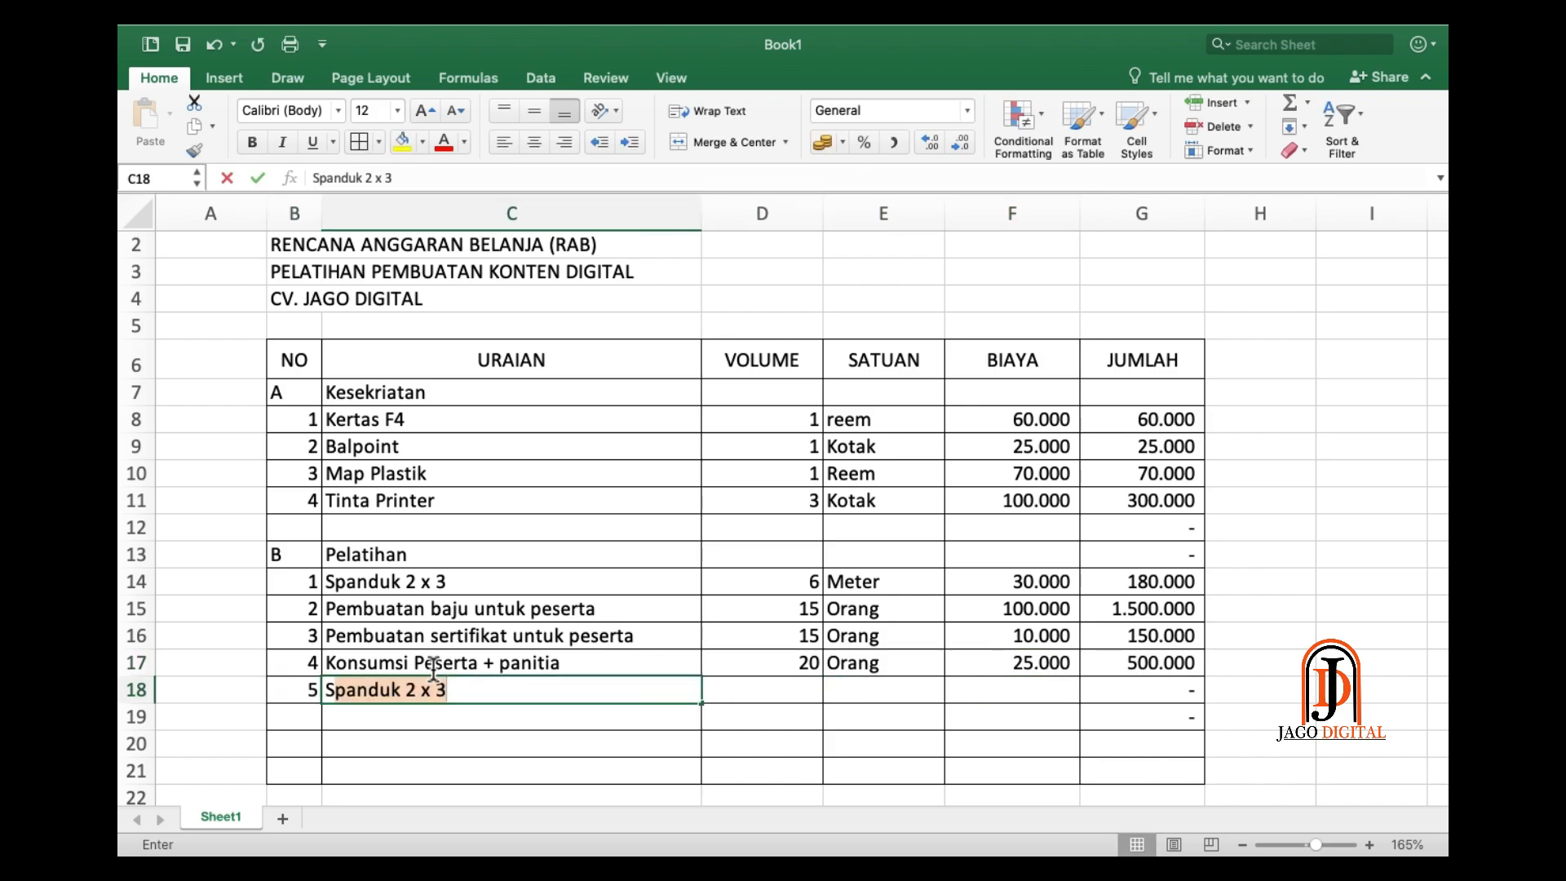
type("nack Peserta ")
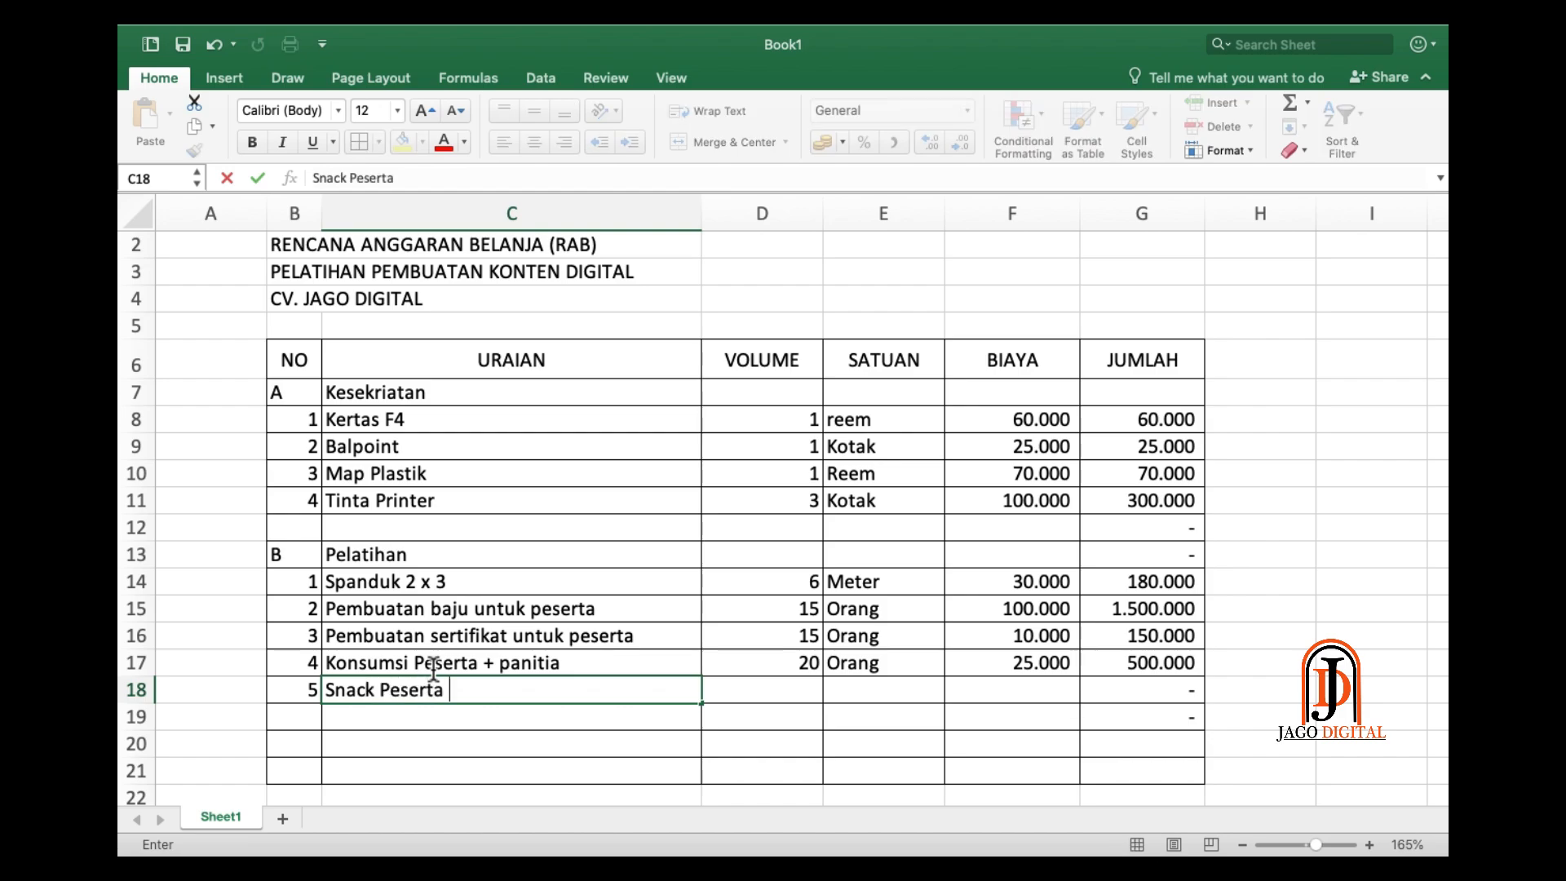
type("+ panitia")
key("Tab")
- Fill in the Snack Peserta + panitia row with volume 20, unit Orang and a cost of 15000
type("2")
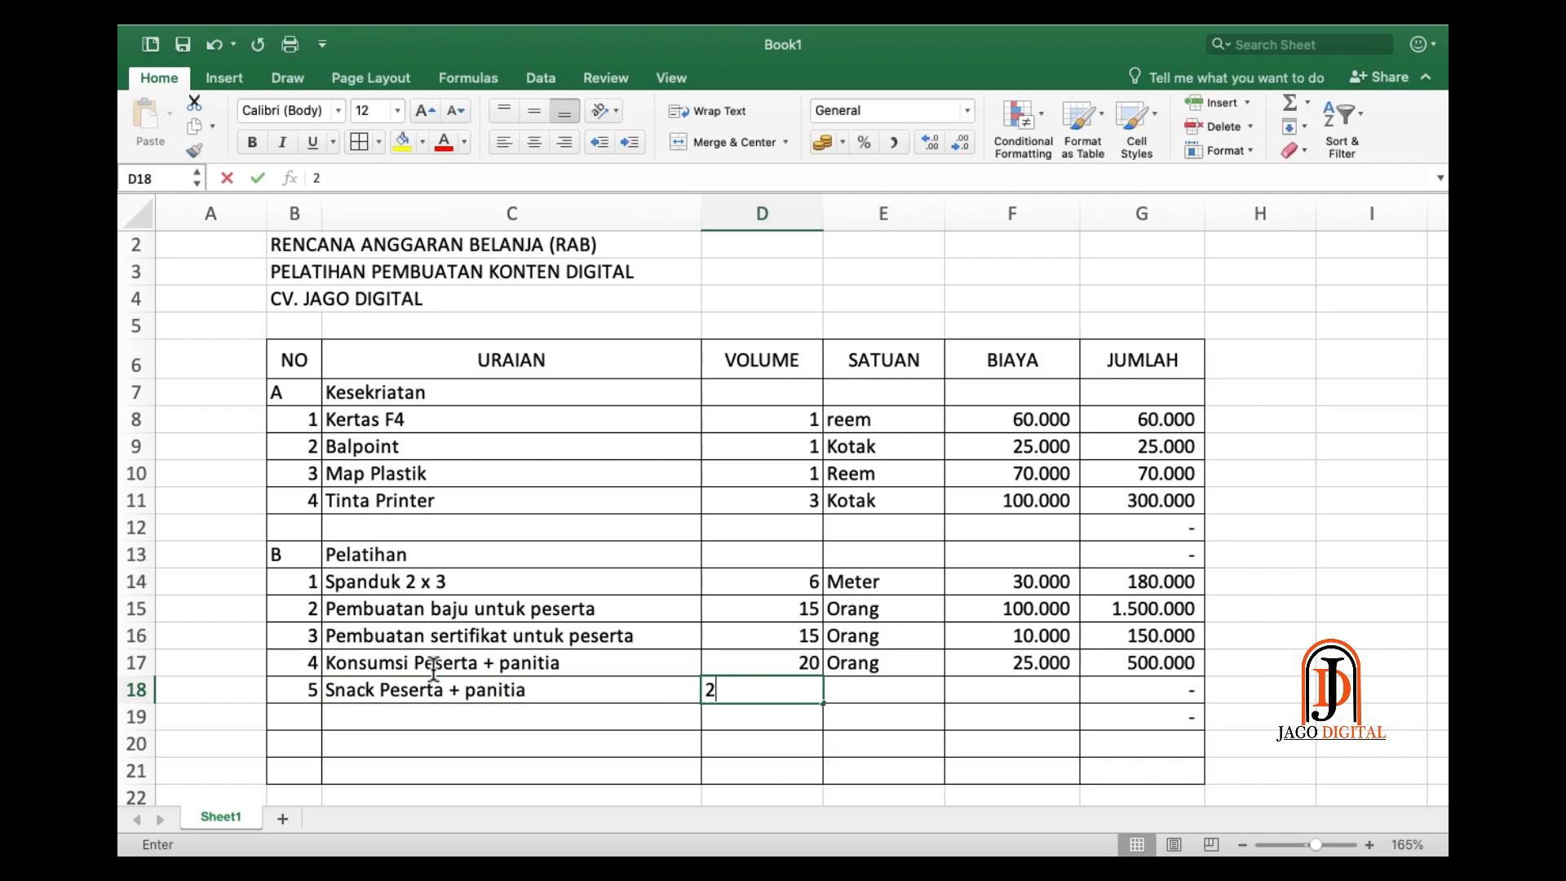
type("0")
key("Tab")
type("orng")
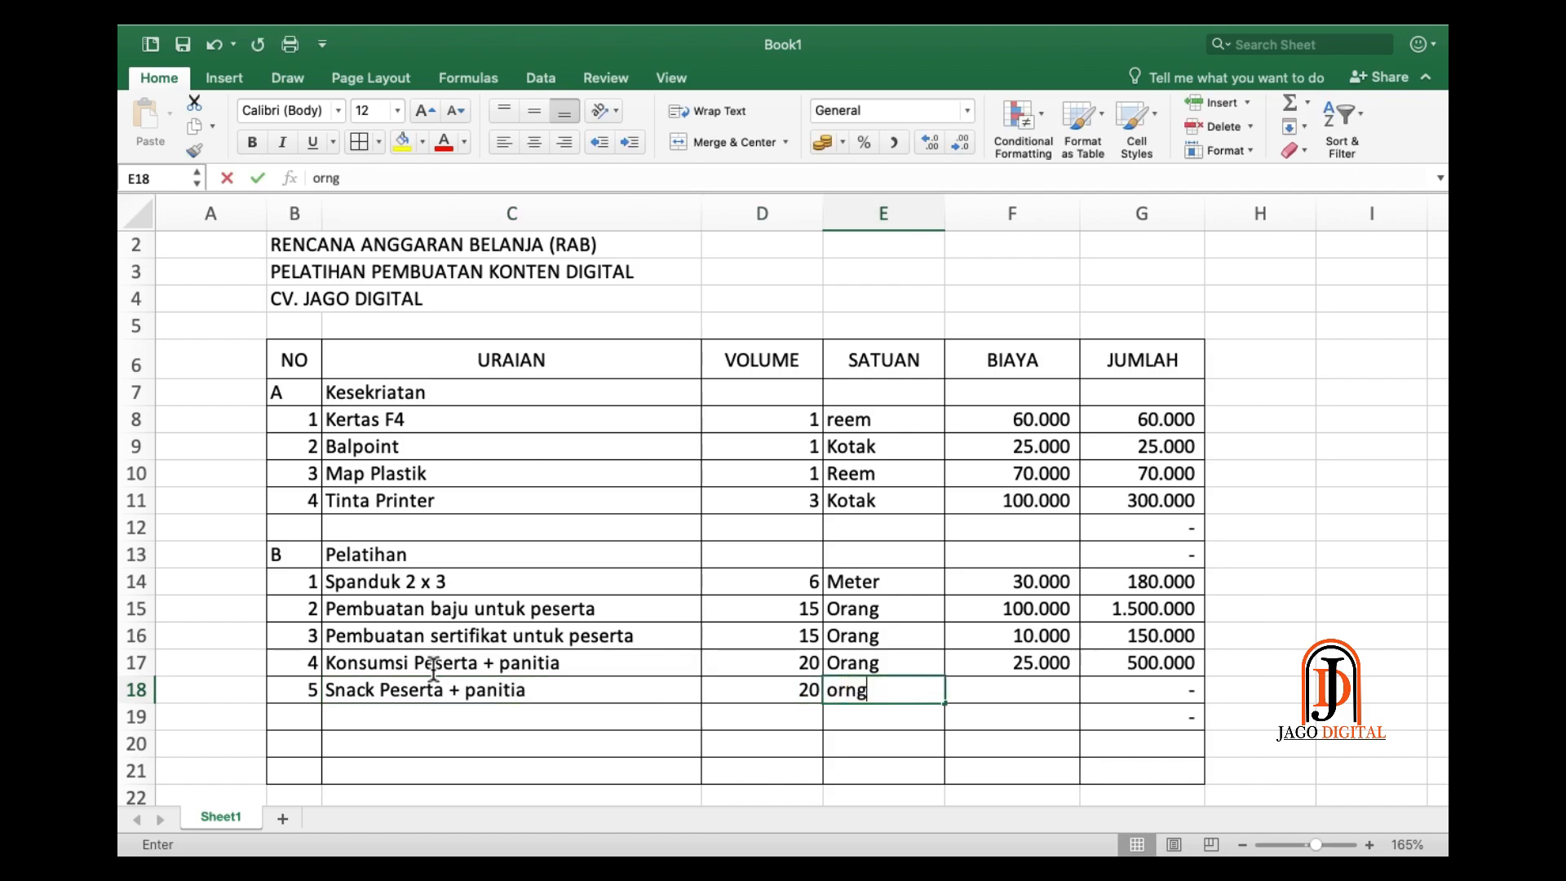
key("BackSpace")
key("BackSpace")
key("BackSpace")
key("BackSpace")
type("Ora")
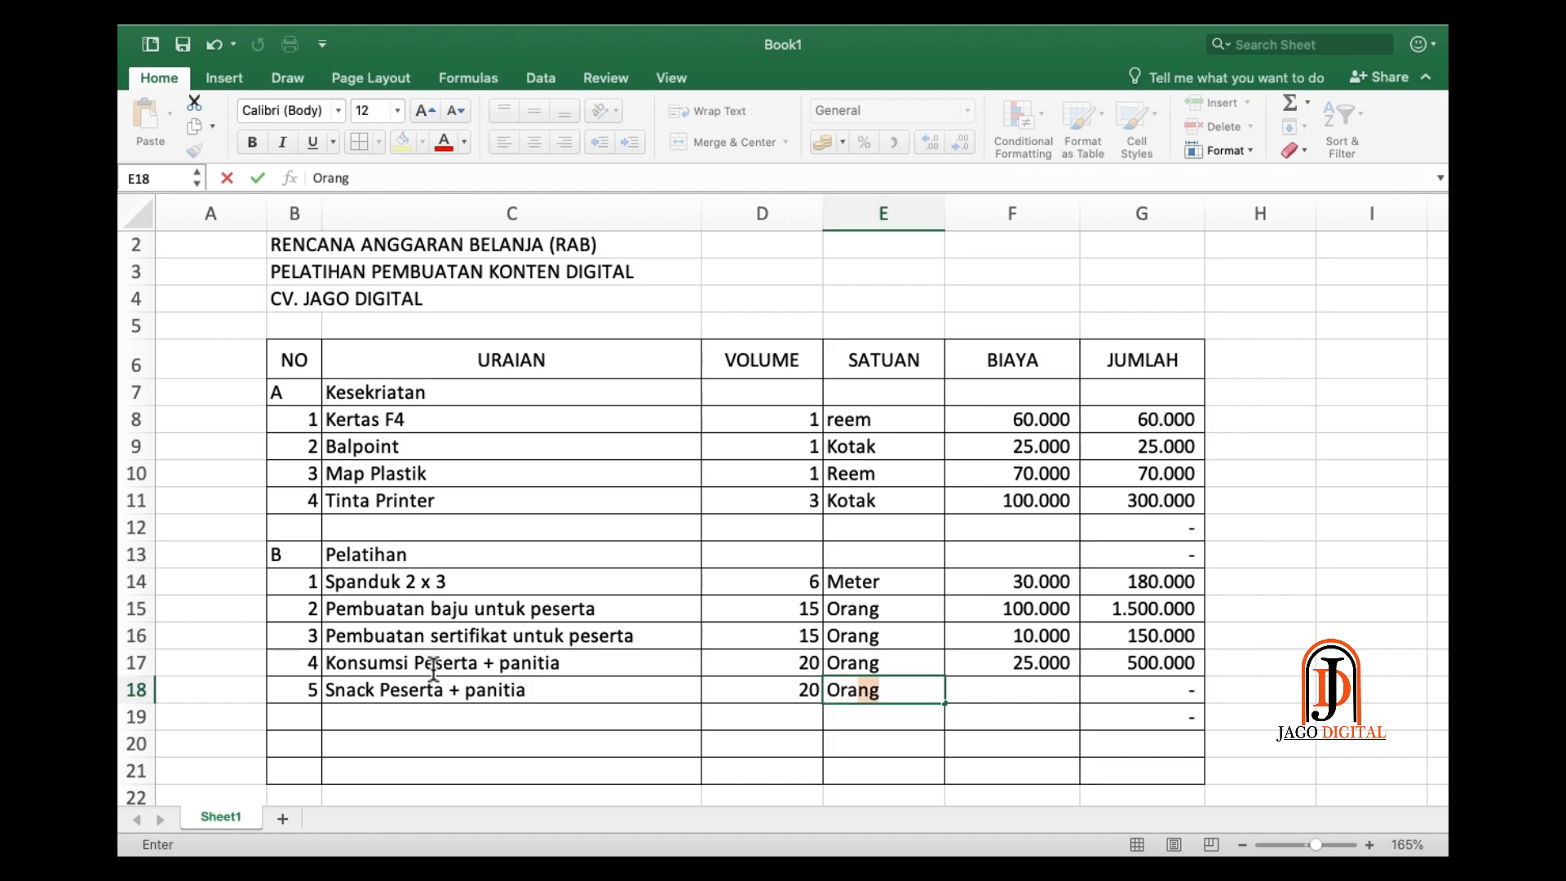
key("Tab")
type("15.0")
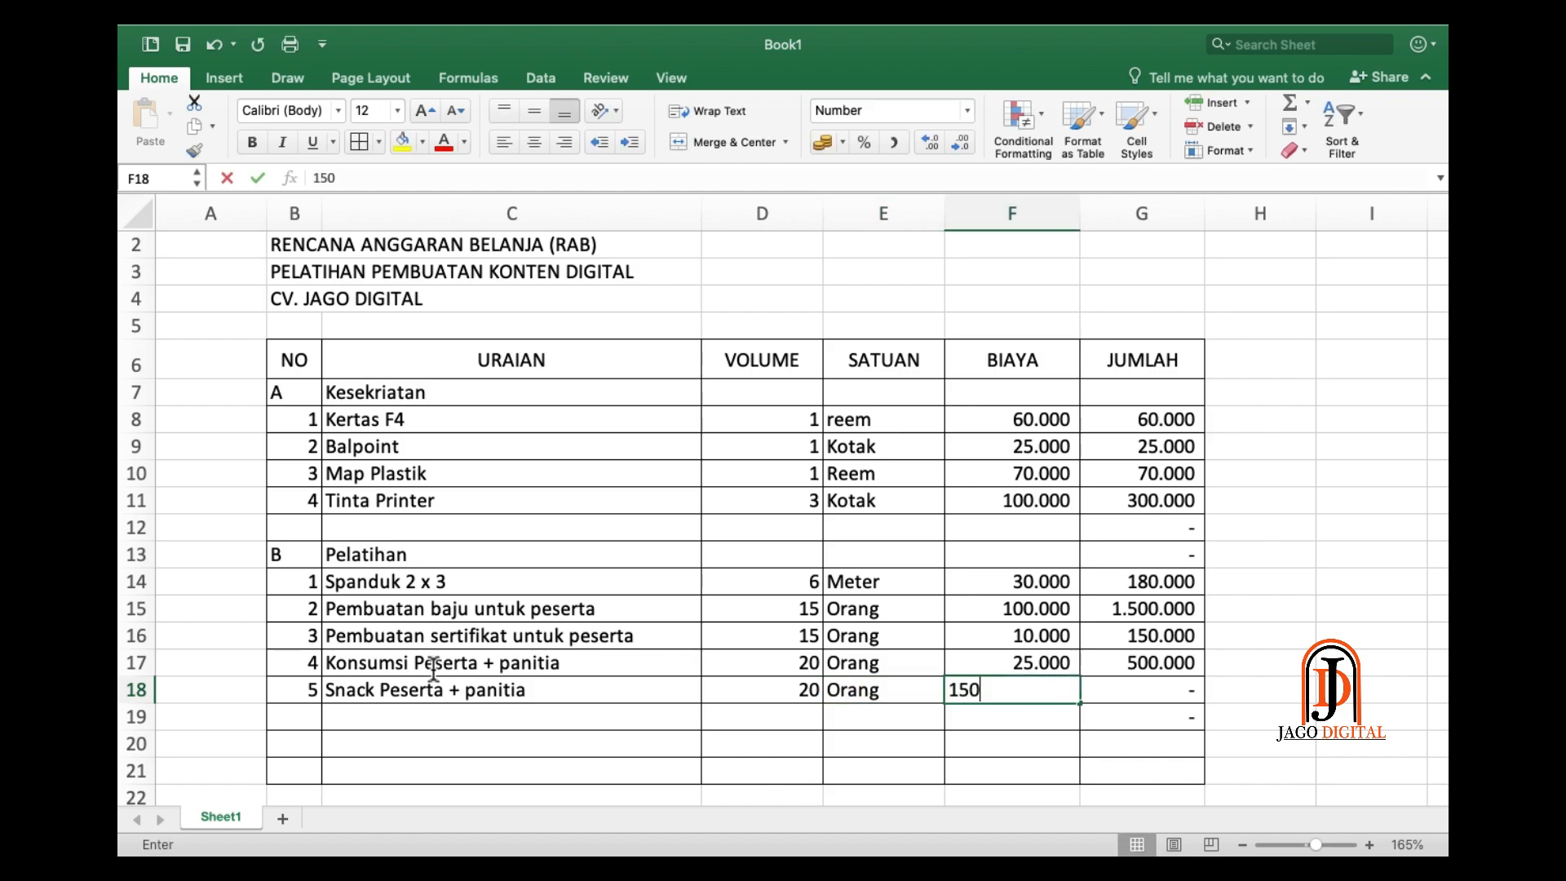
type("00")
key("Return")
- Add item number 6 with the description Tranpsort peserta in row 19
key("Left")
key("Left")
key("Left")
key("Left")
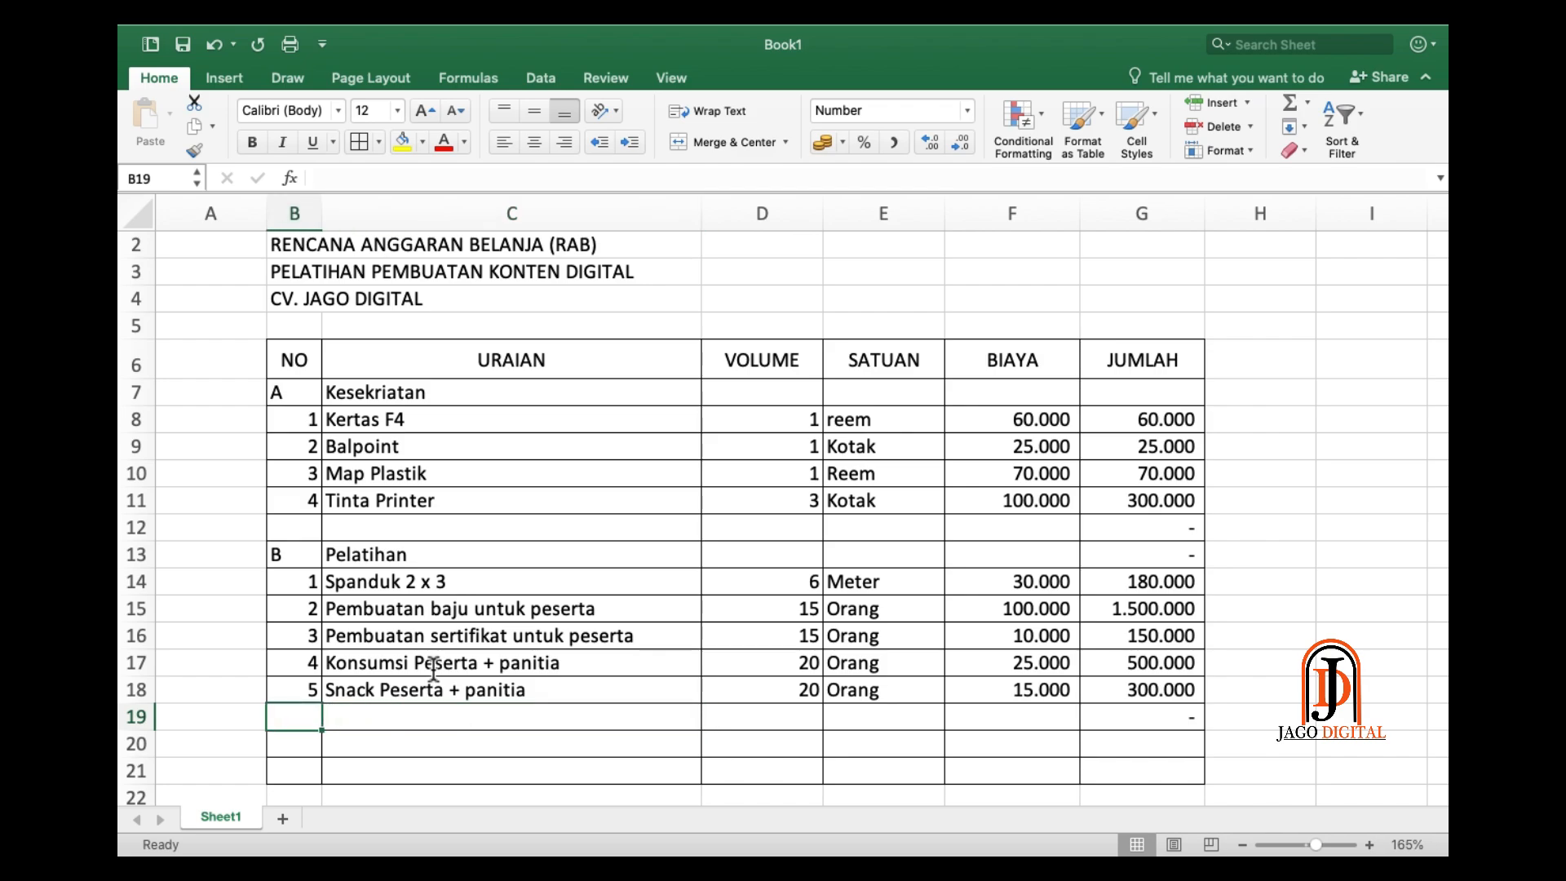
type("6")
key("Tab")
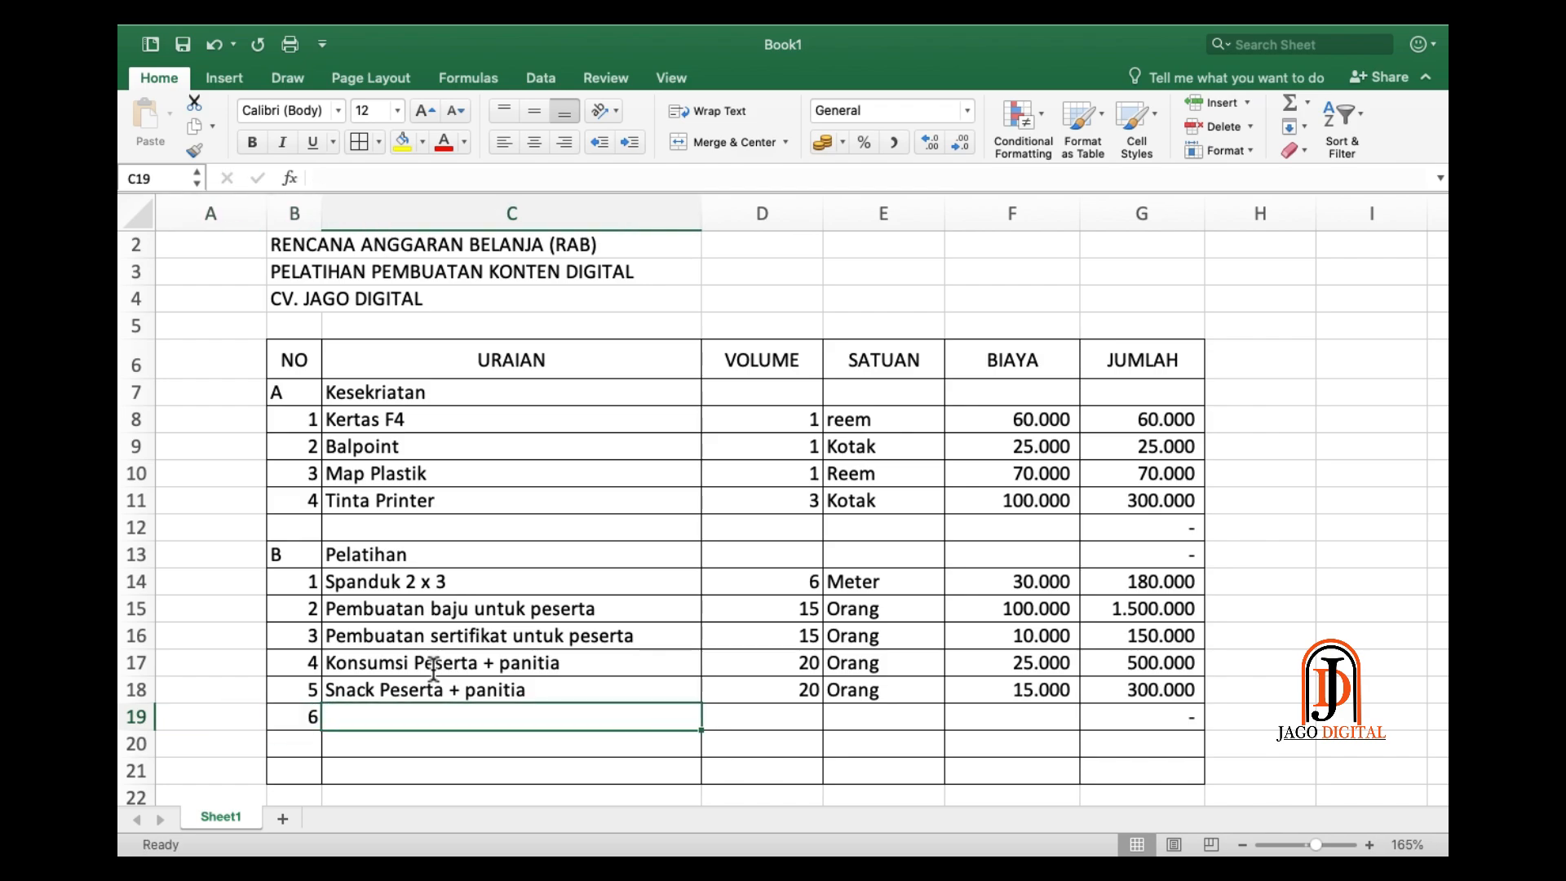
type("Tranpsor")
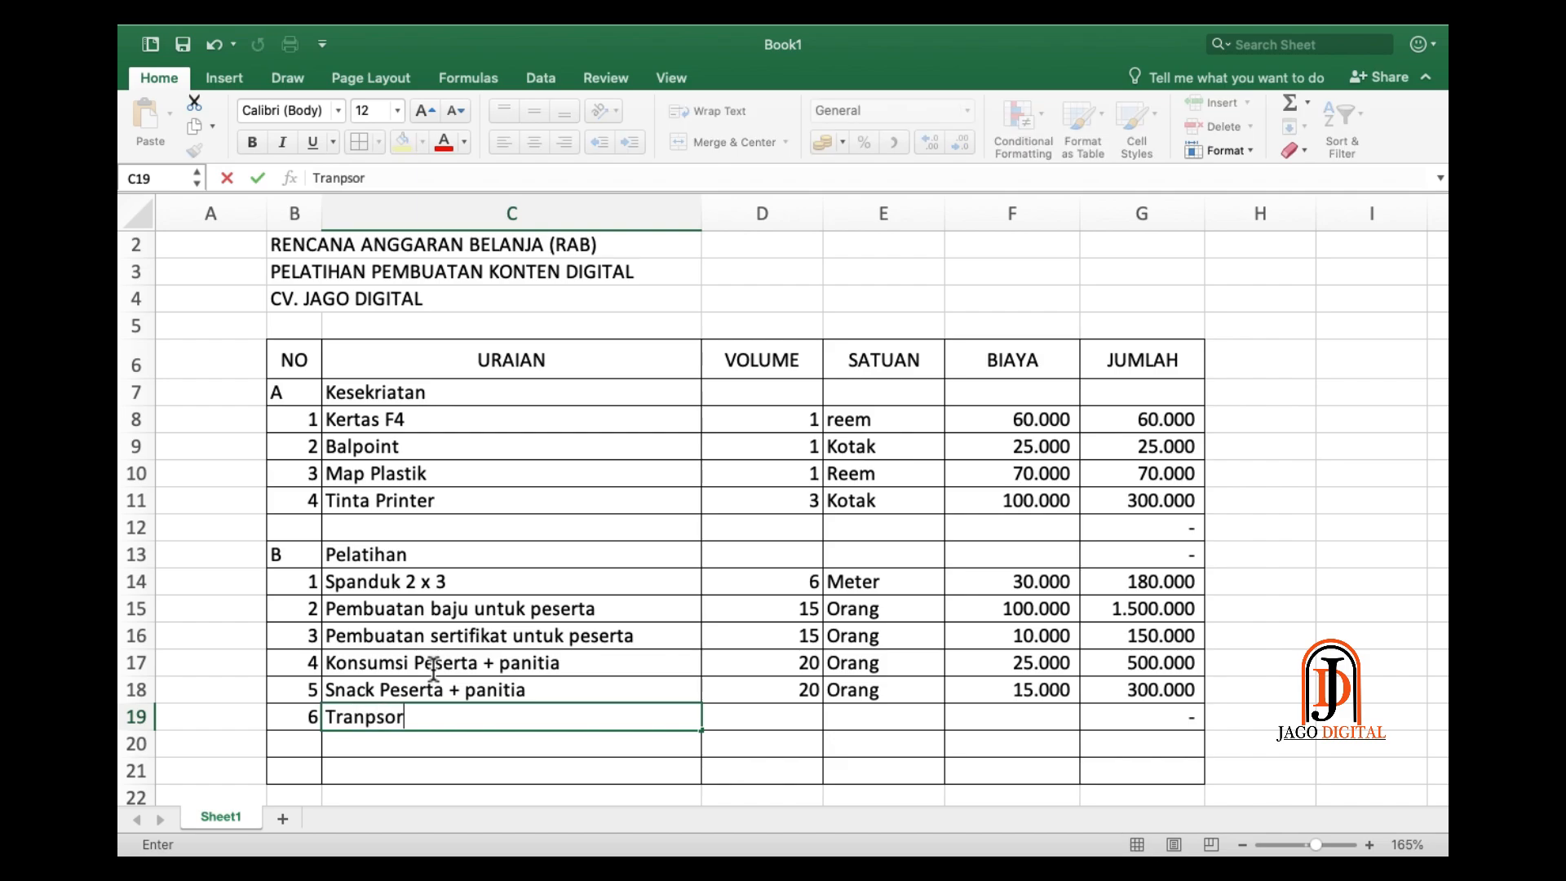
type("t pesertq")
key("BackSpace")
type("a")
key("Tab")
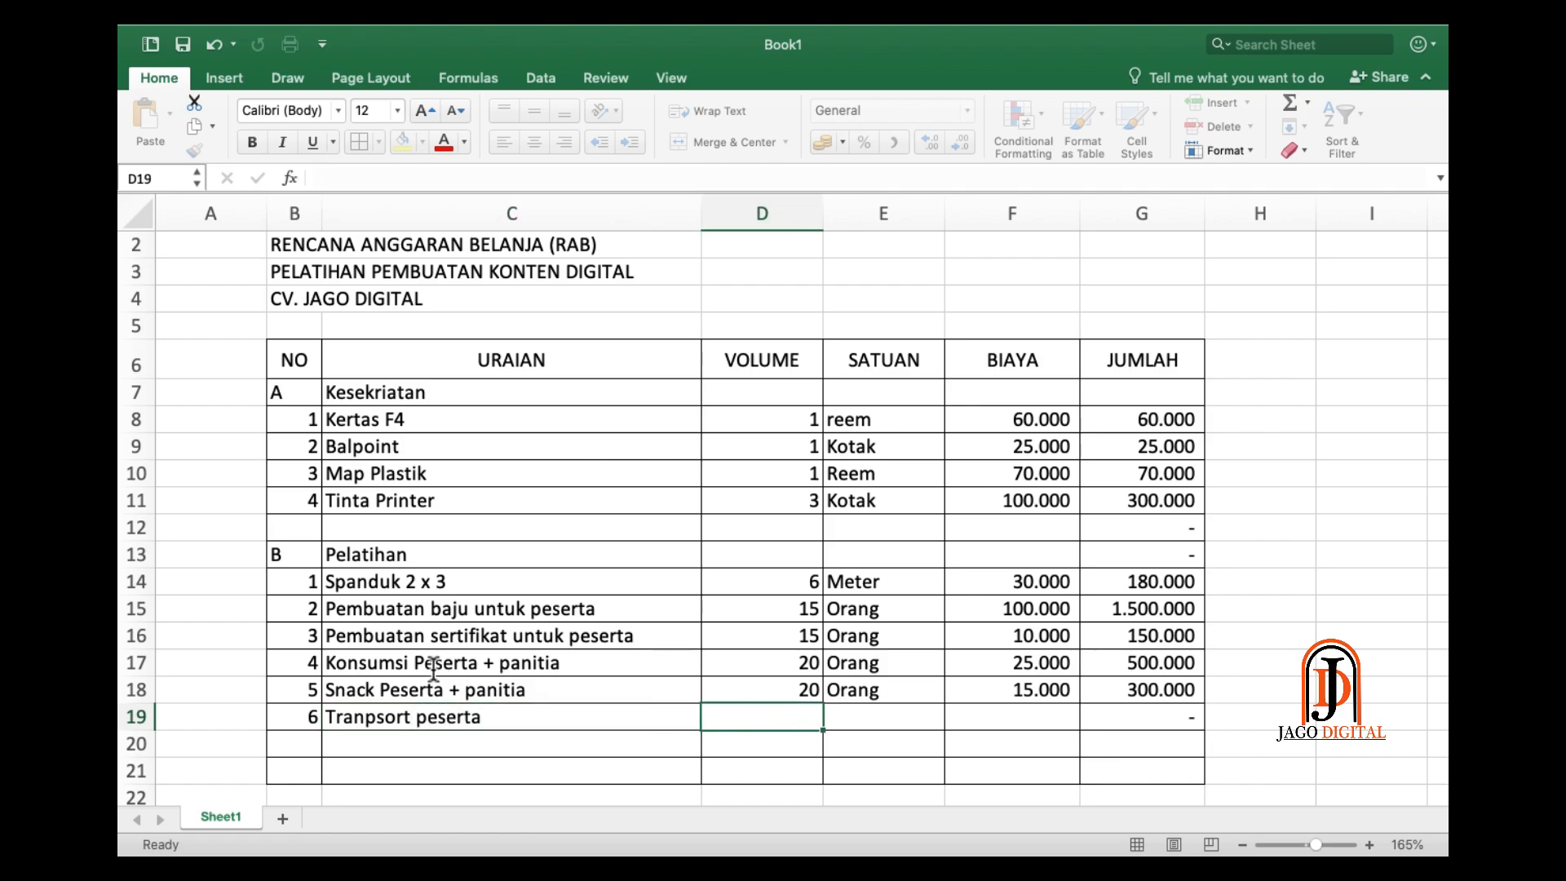
- Fill in the Tranpsort peserta row with volume 15, unit Orang and a cost of 200000
type("15")
key("Tab")
type("Orang")
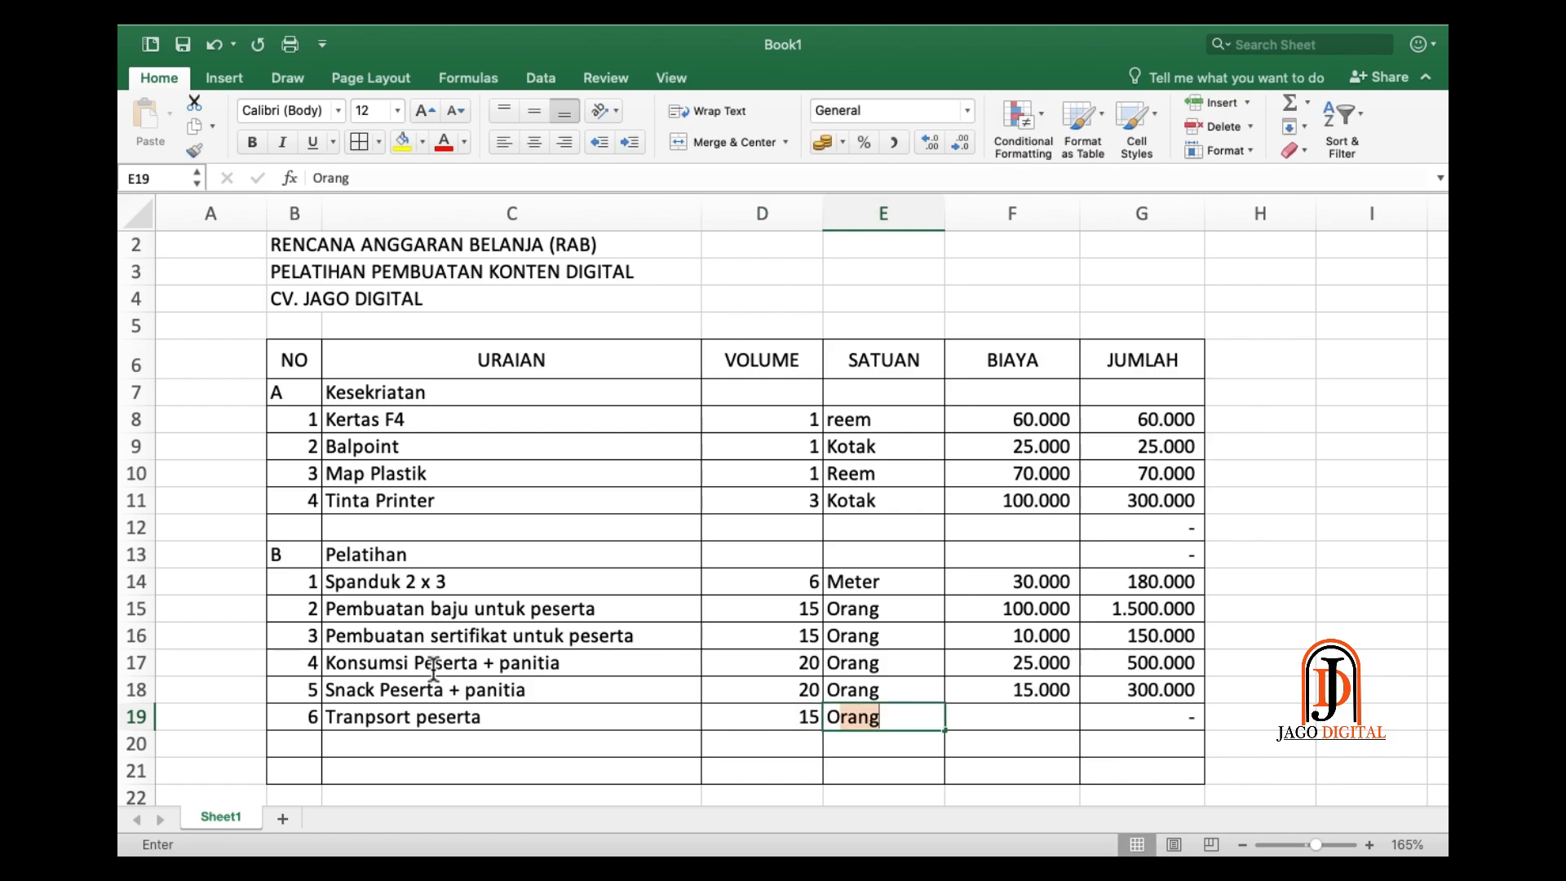
key("Tab")
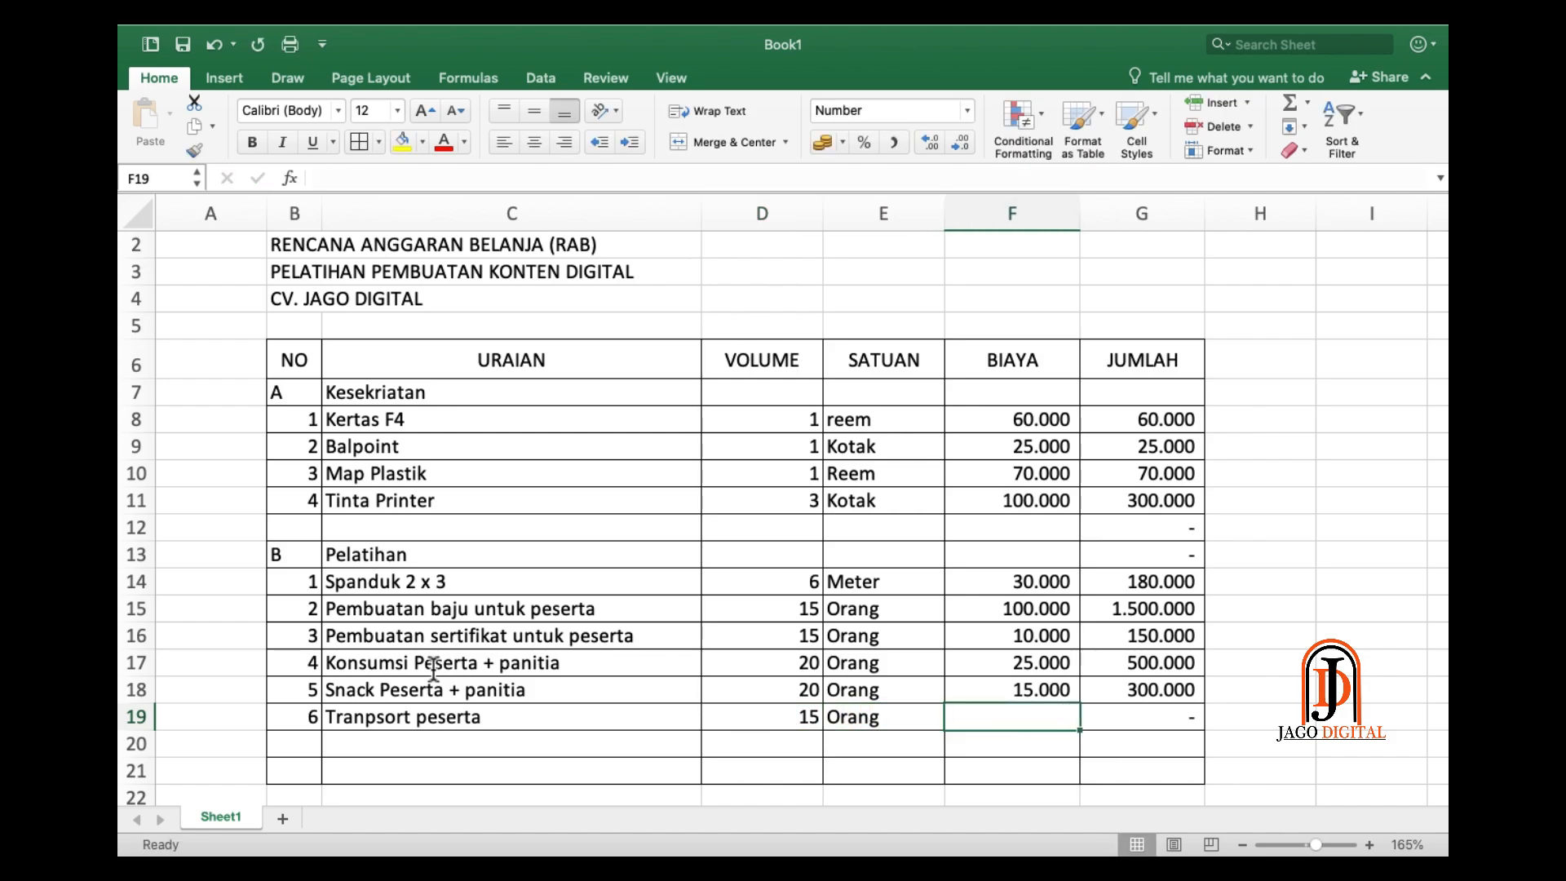
type("100000")
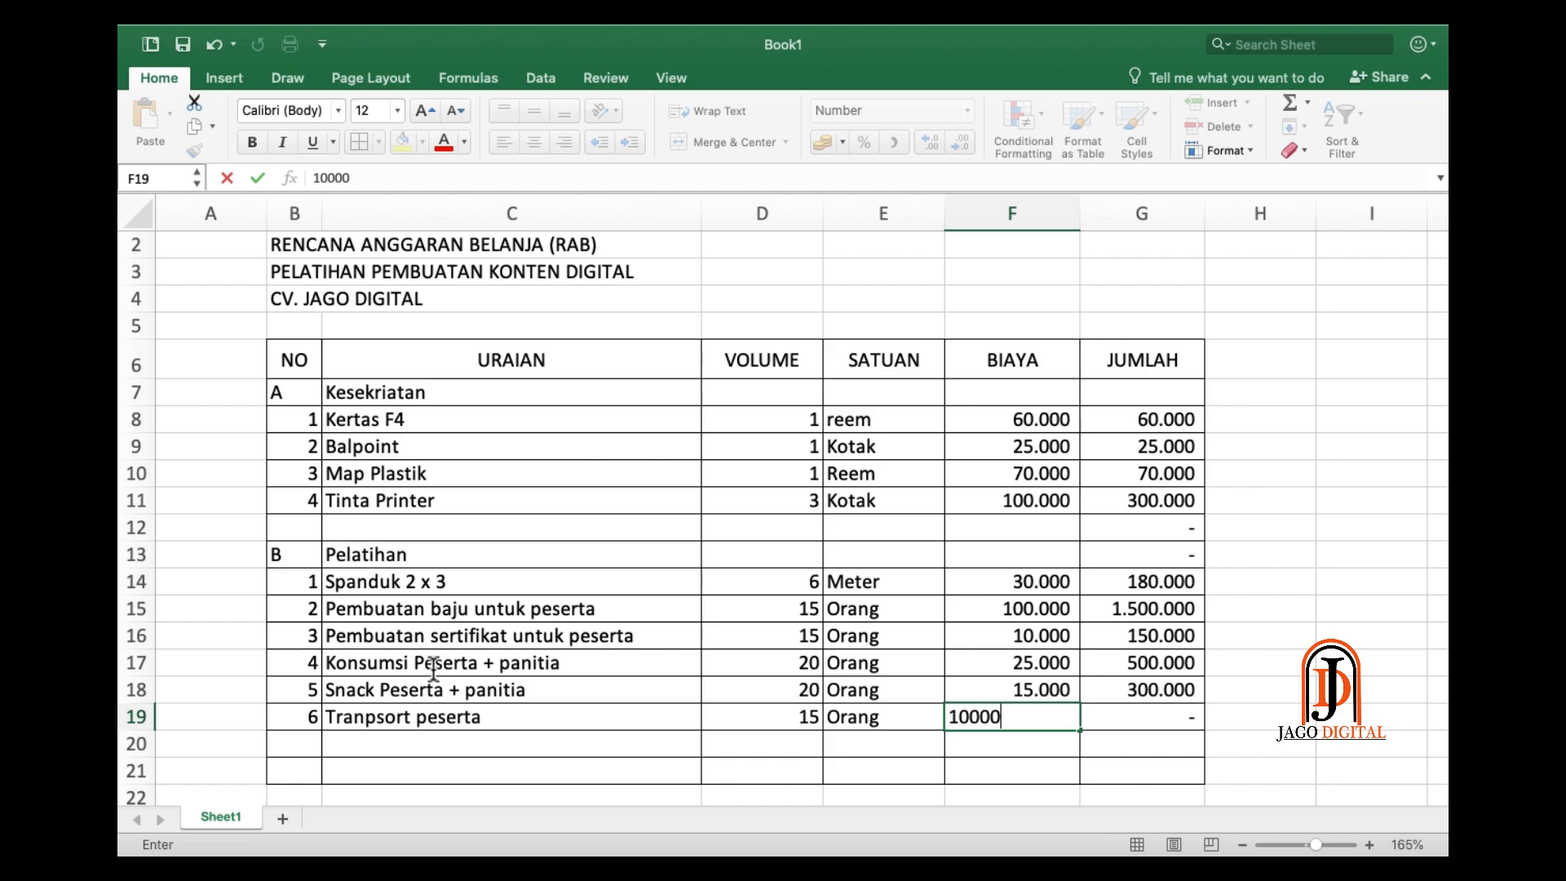
key("BackSpace")
key("BackSpace")
key("BackSpace")
key("BackSpace")
key("BackSpace")
key("BackSpace")
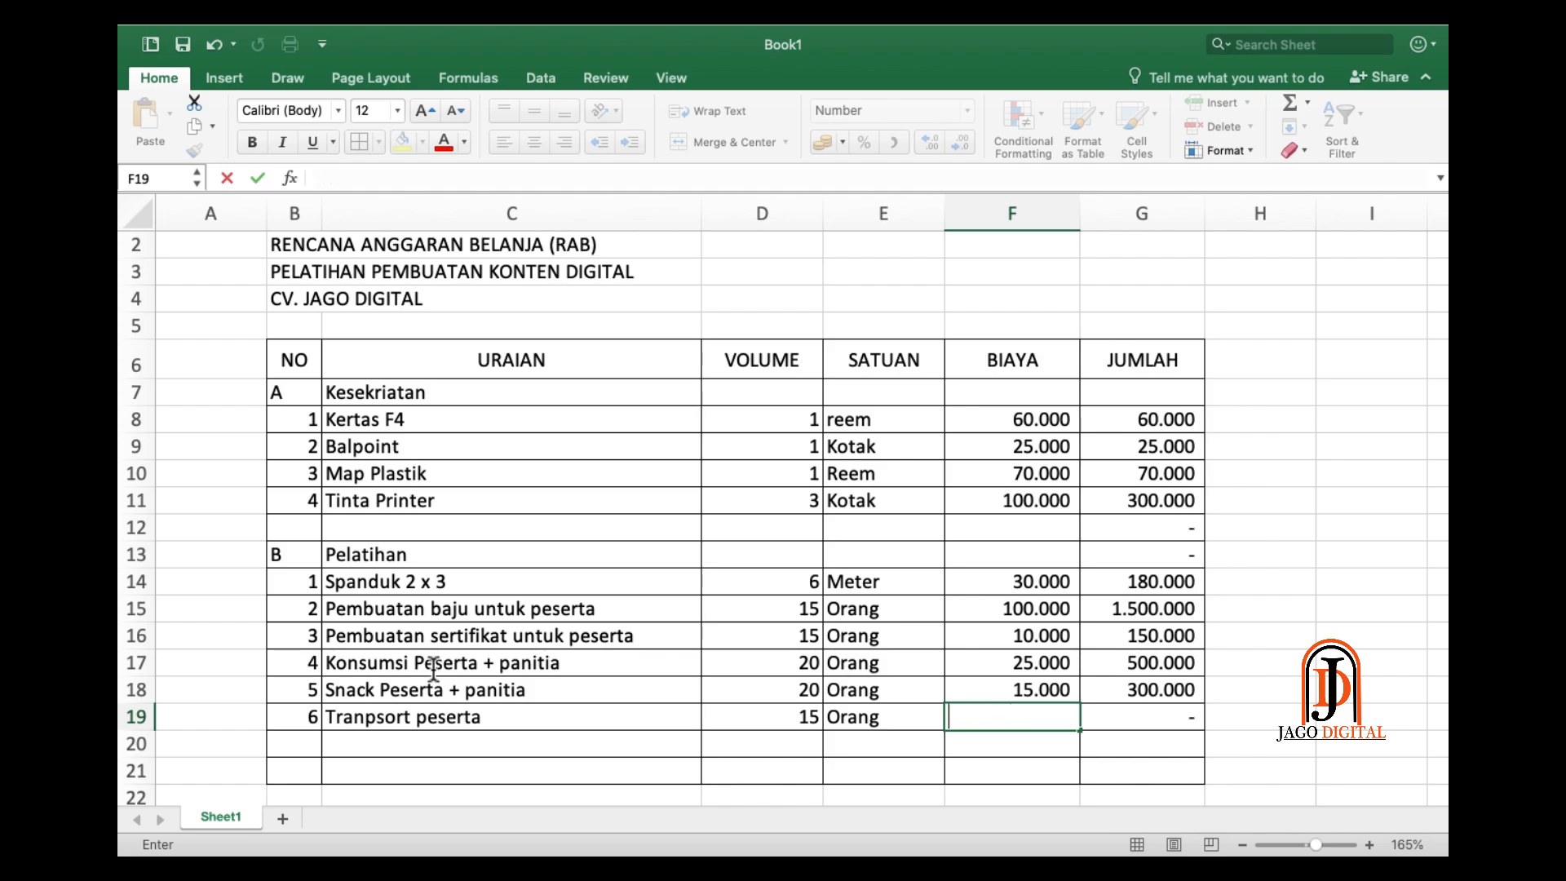
type("200.000")
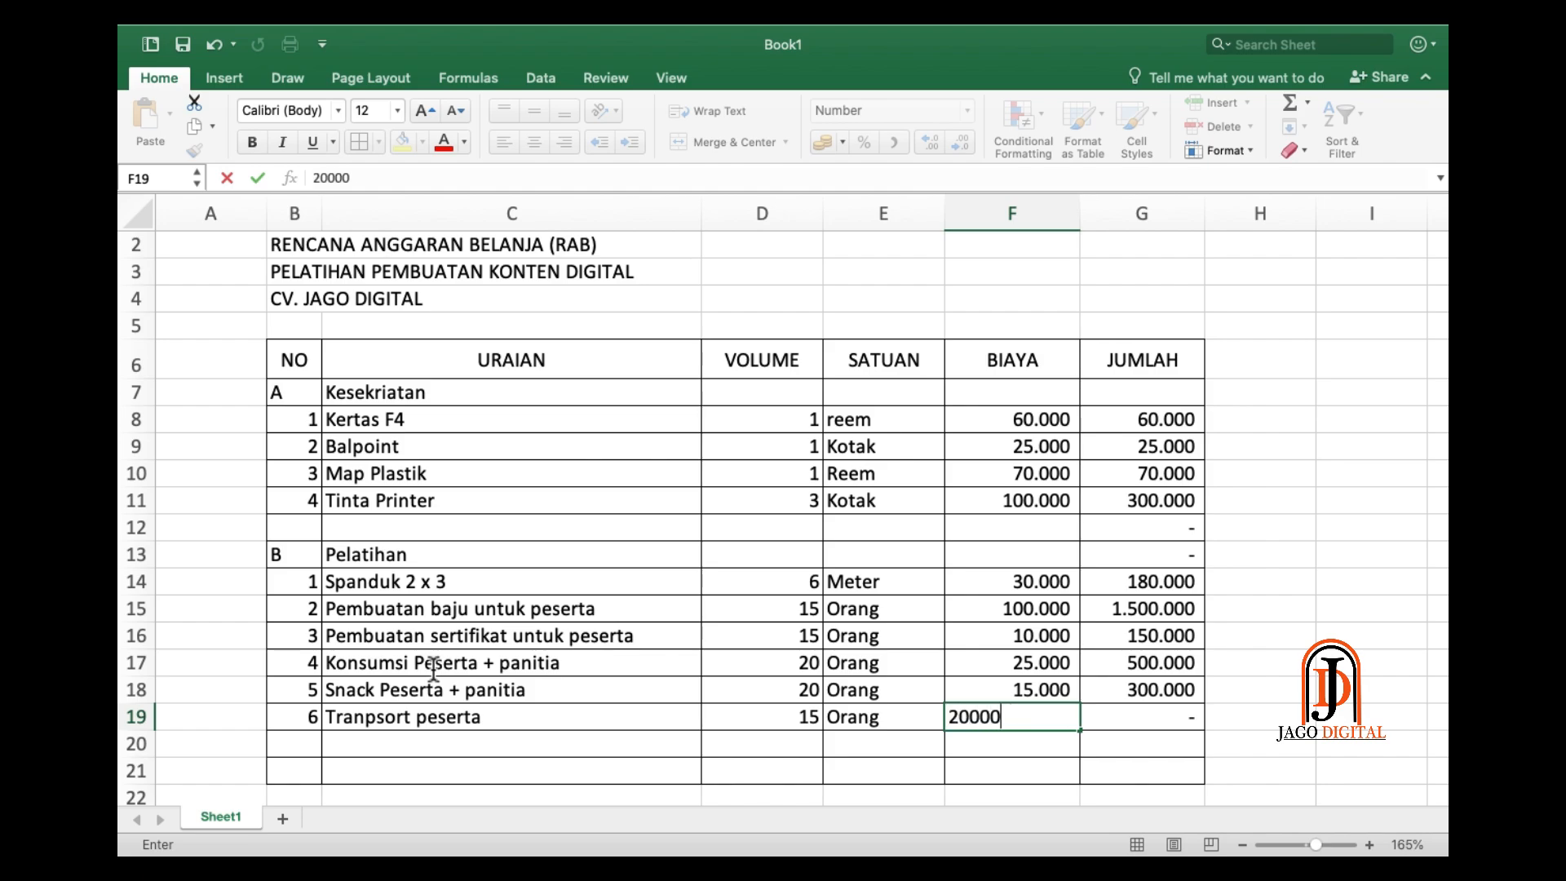
key("Return")
- Add item number 7 with the description Tranport panitia in row 20
key("Left")
key("Left")
key("Left")
key("Left")
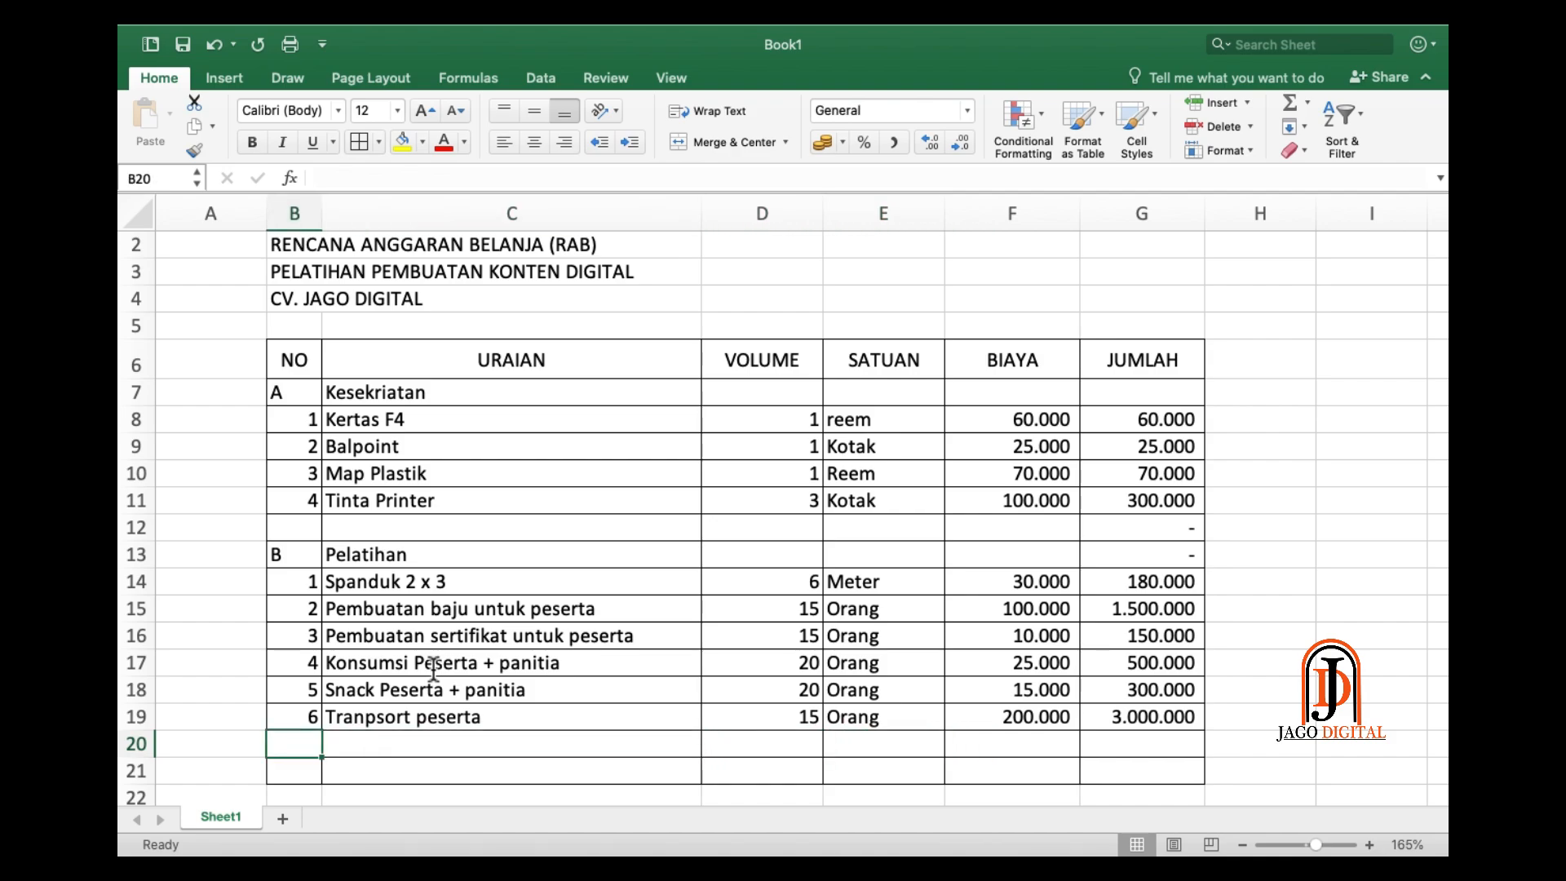
type("7")
key("Tab")
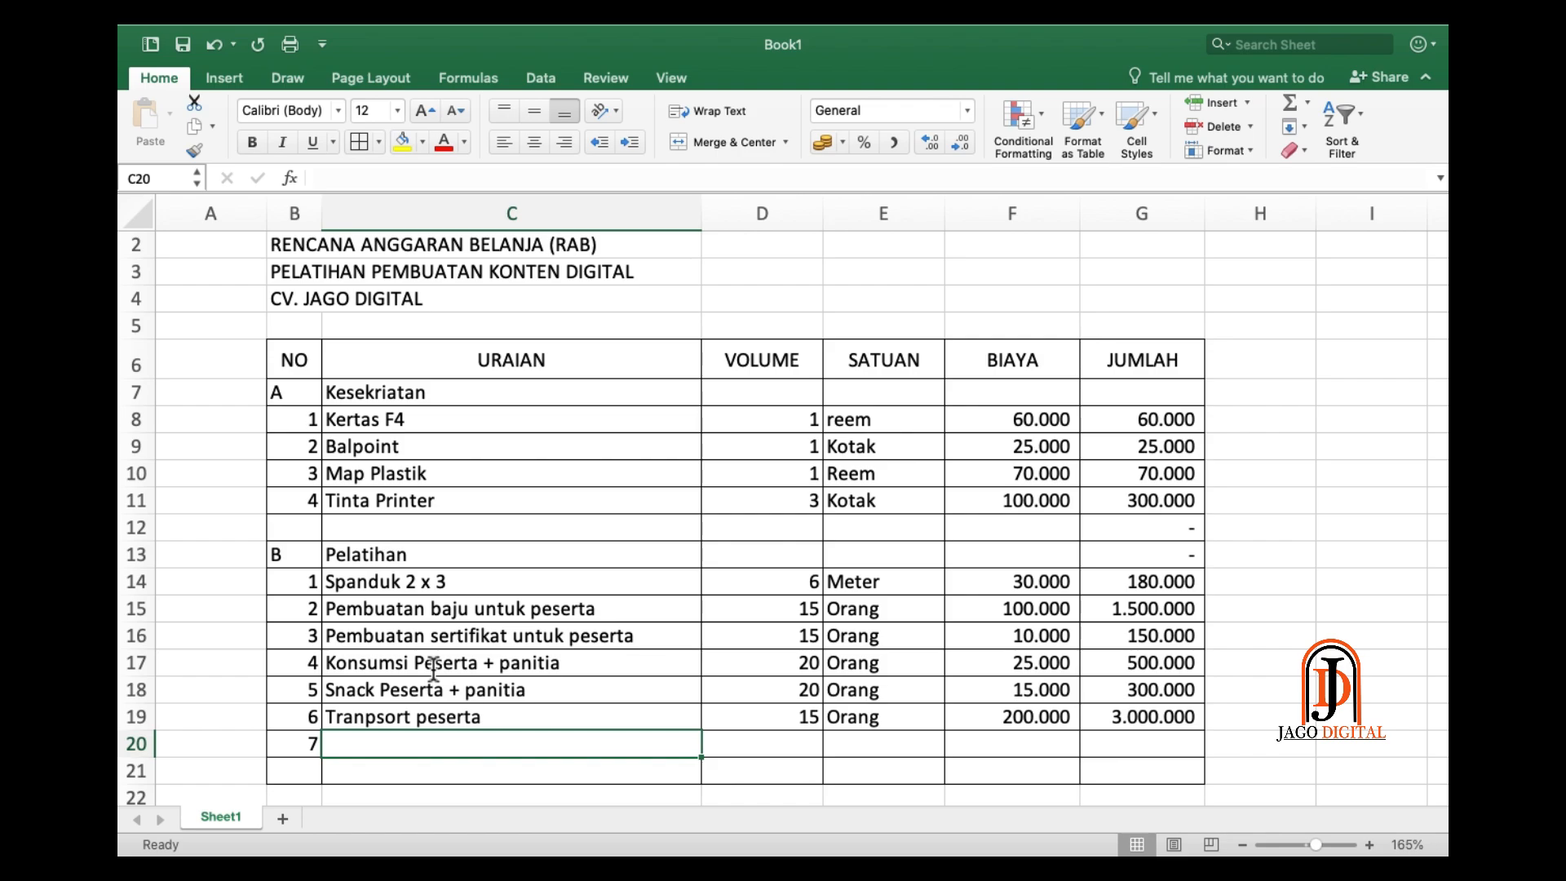
type("Tr")
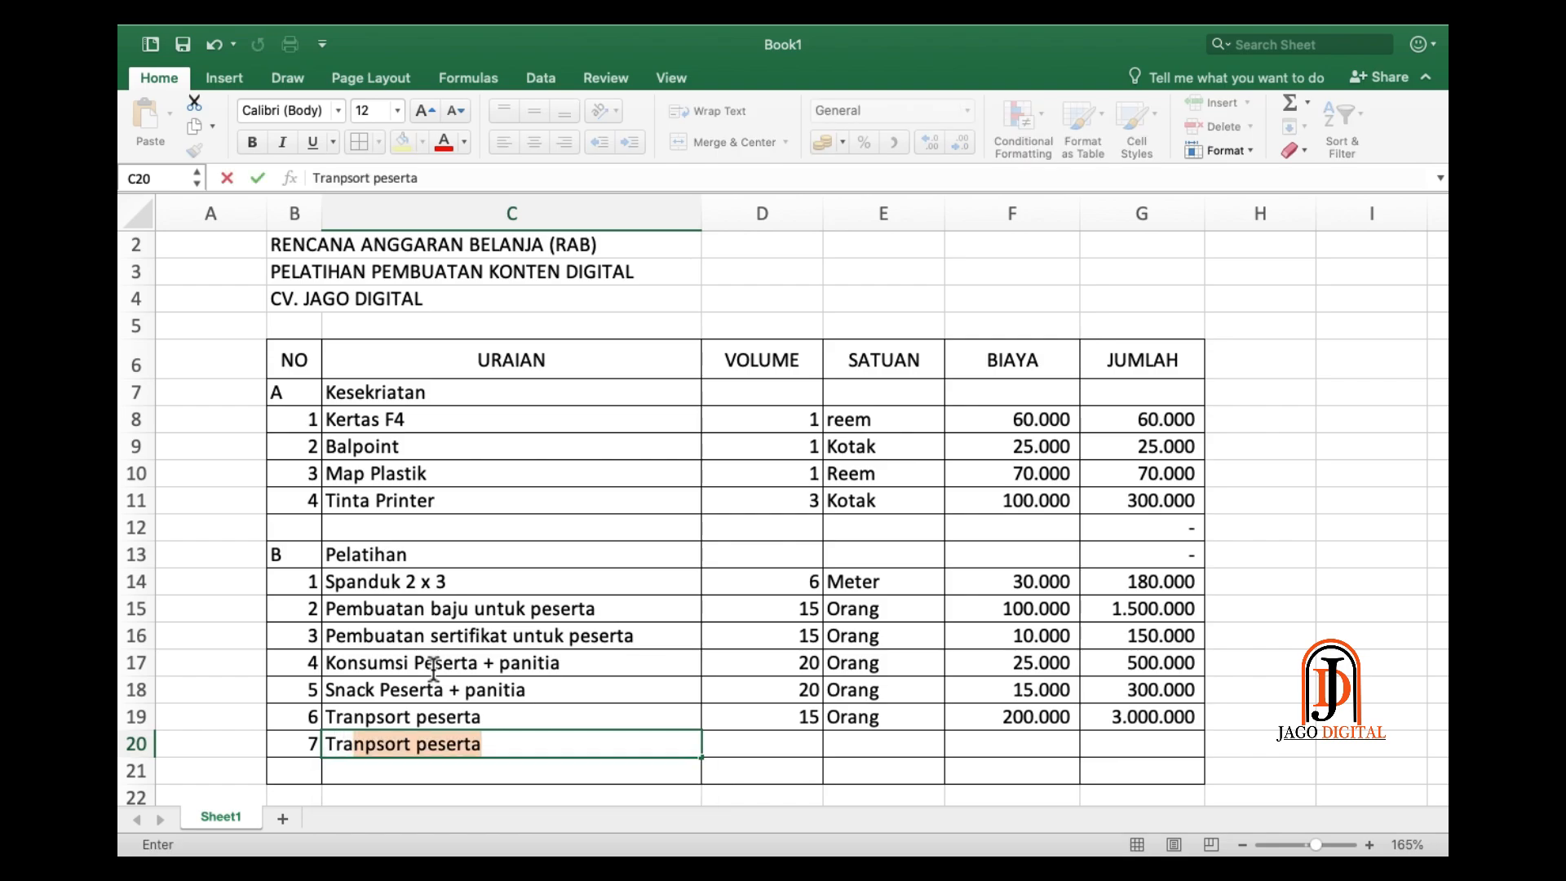
type("anport")
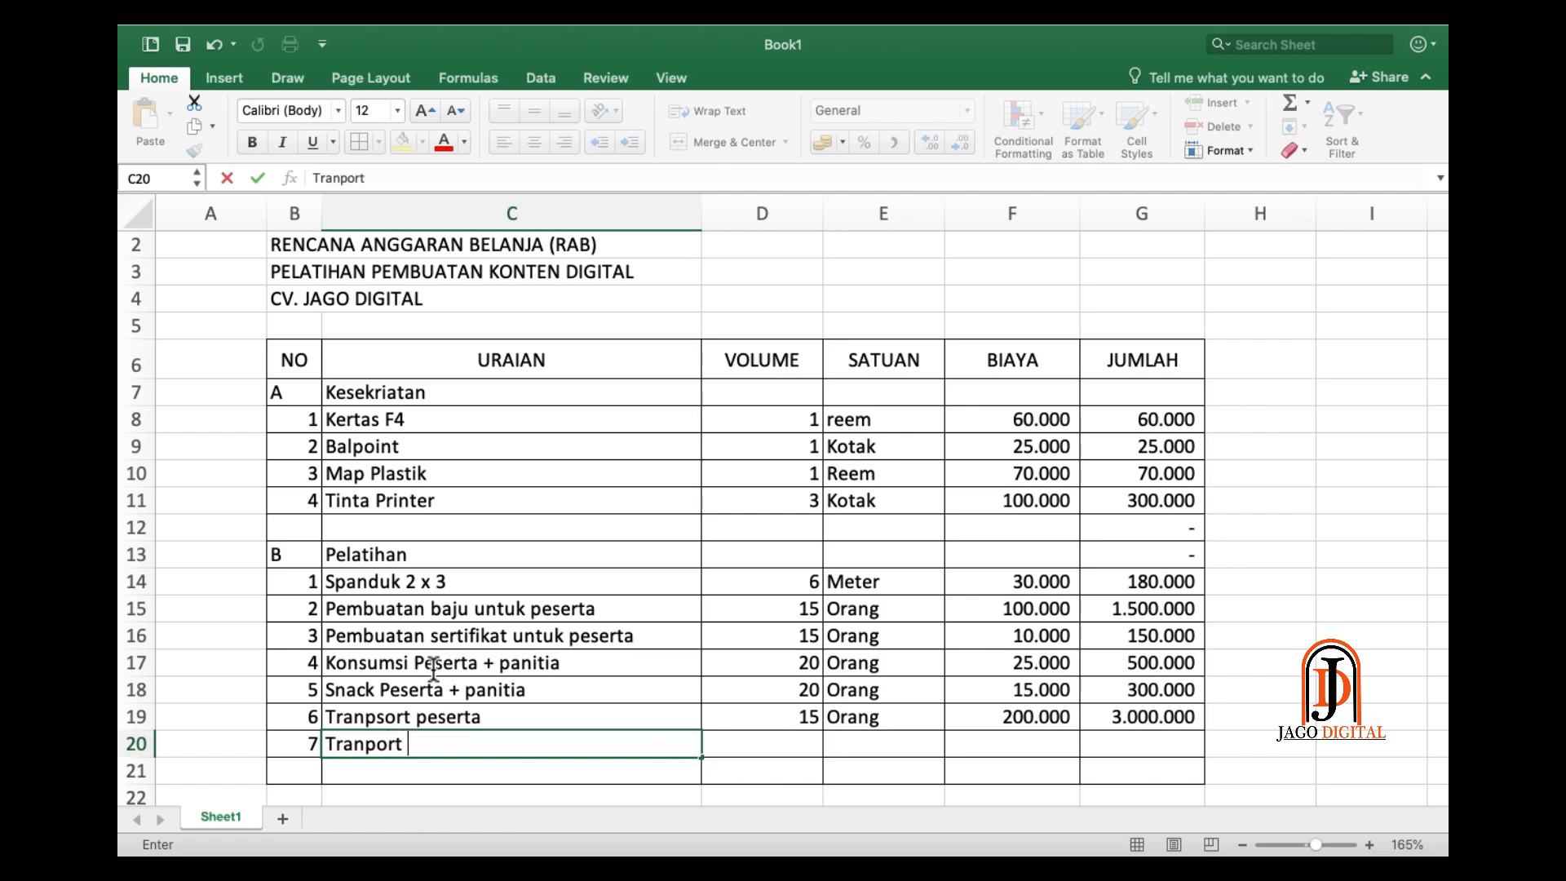
type(" panitia")
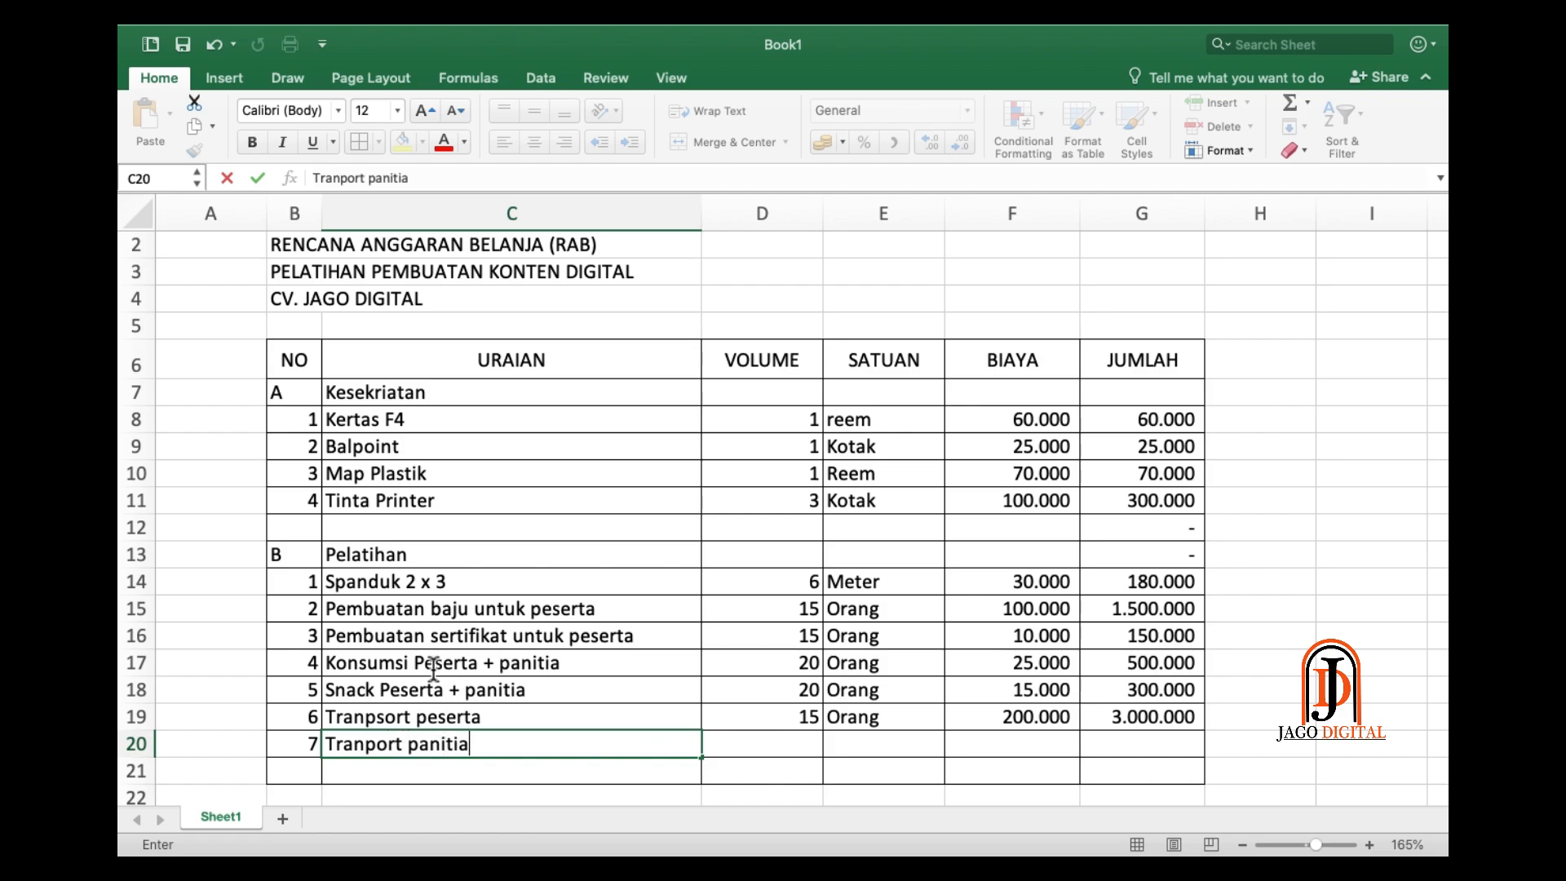
- Enter a volume of 15 and the unit Orang in the Tranport panitia row
key("Tab")
type("15")
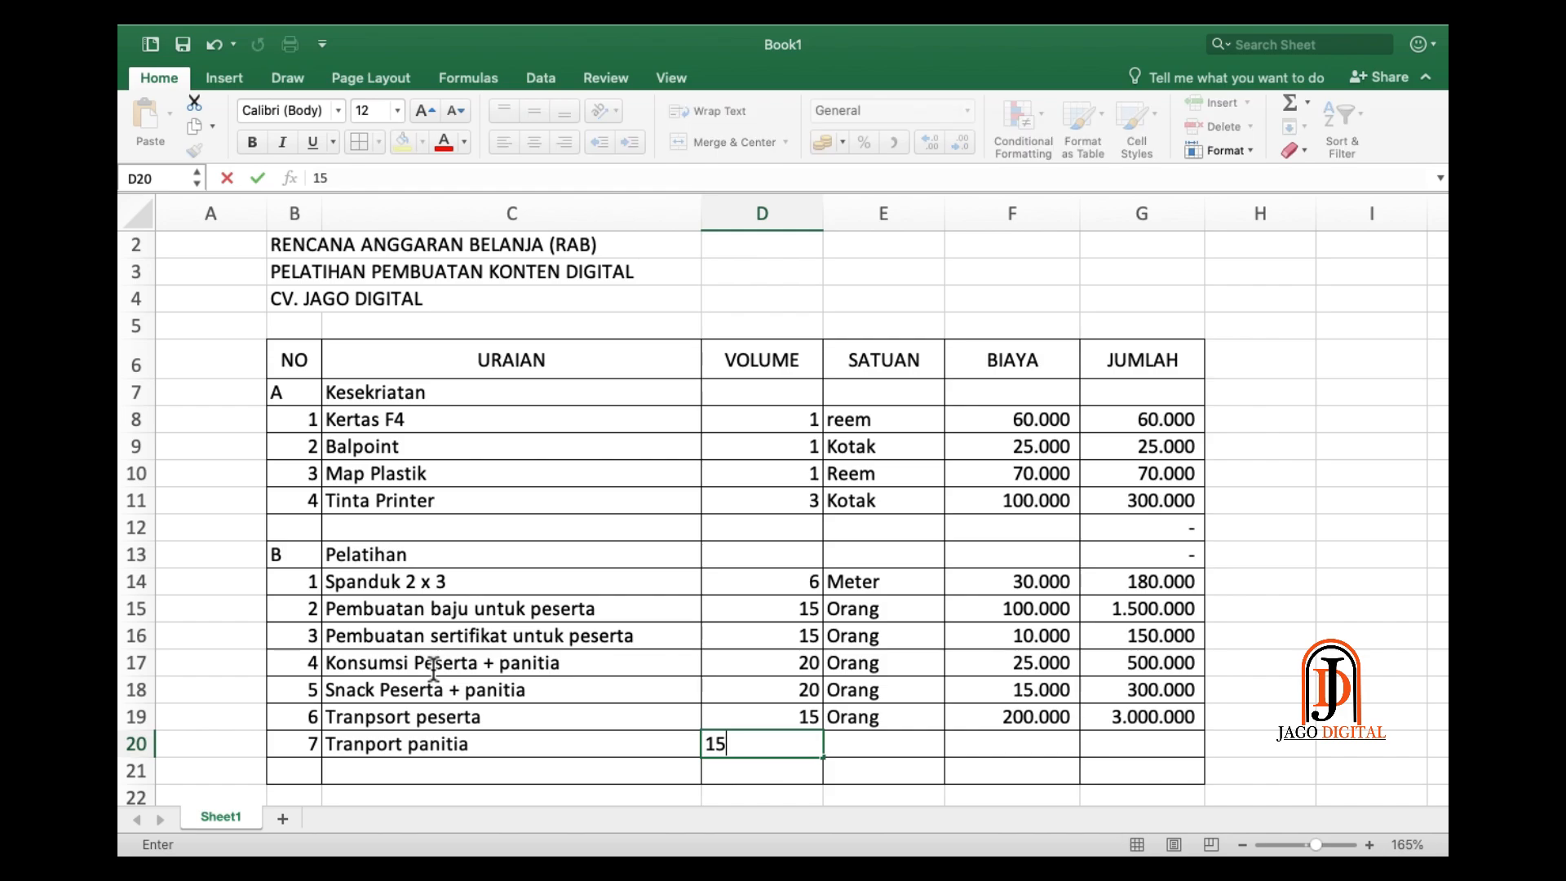
key("Tab")
type("Orang")
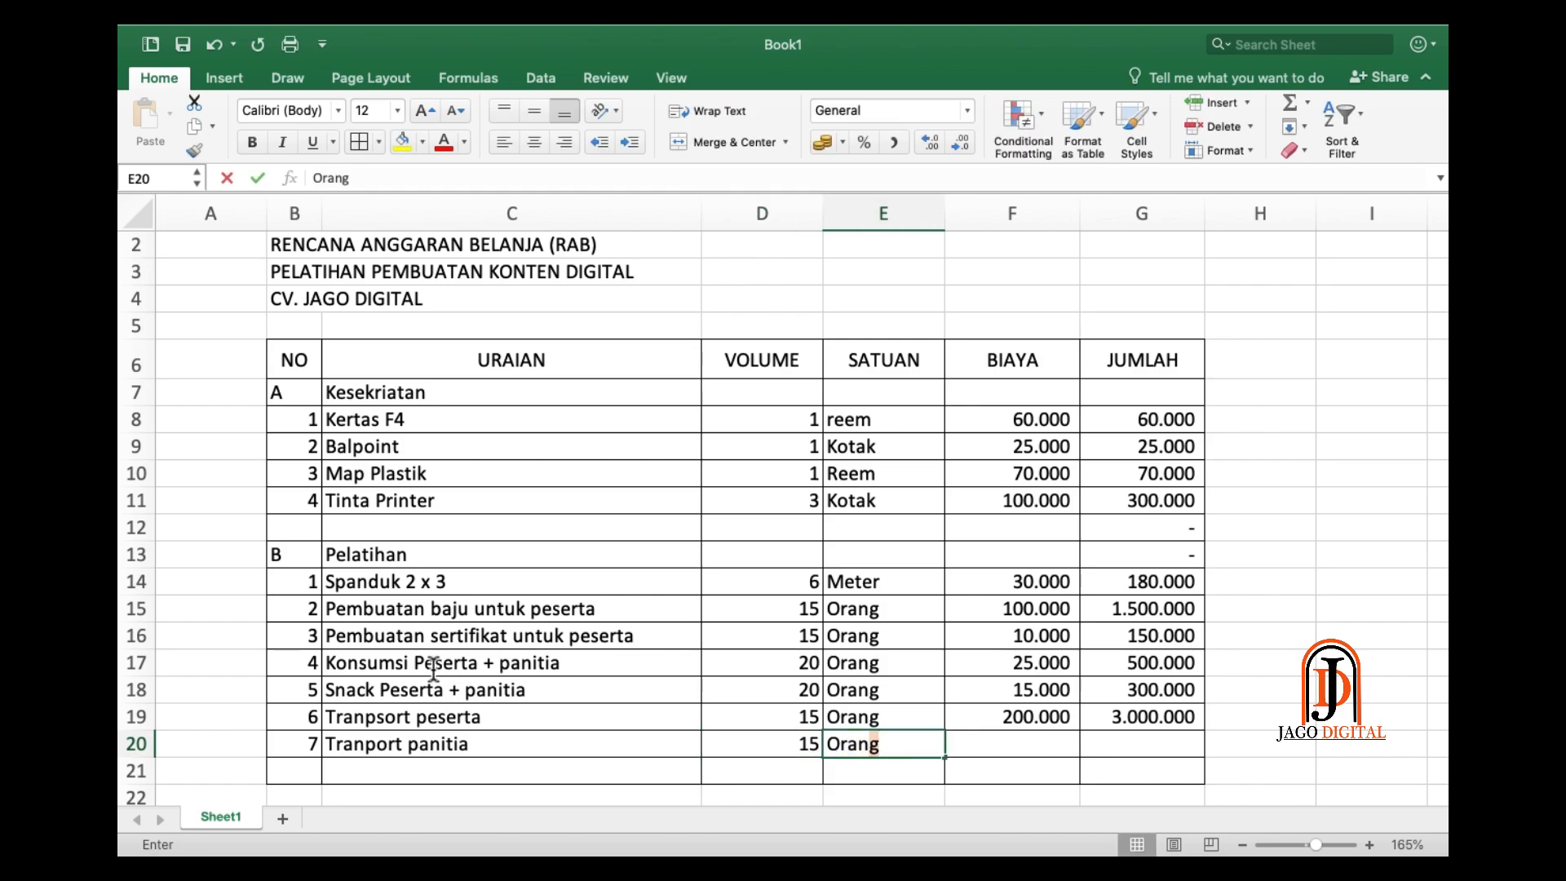
key("Tab")
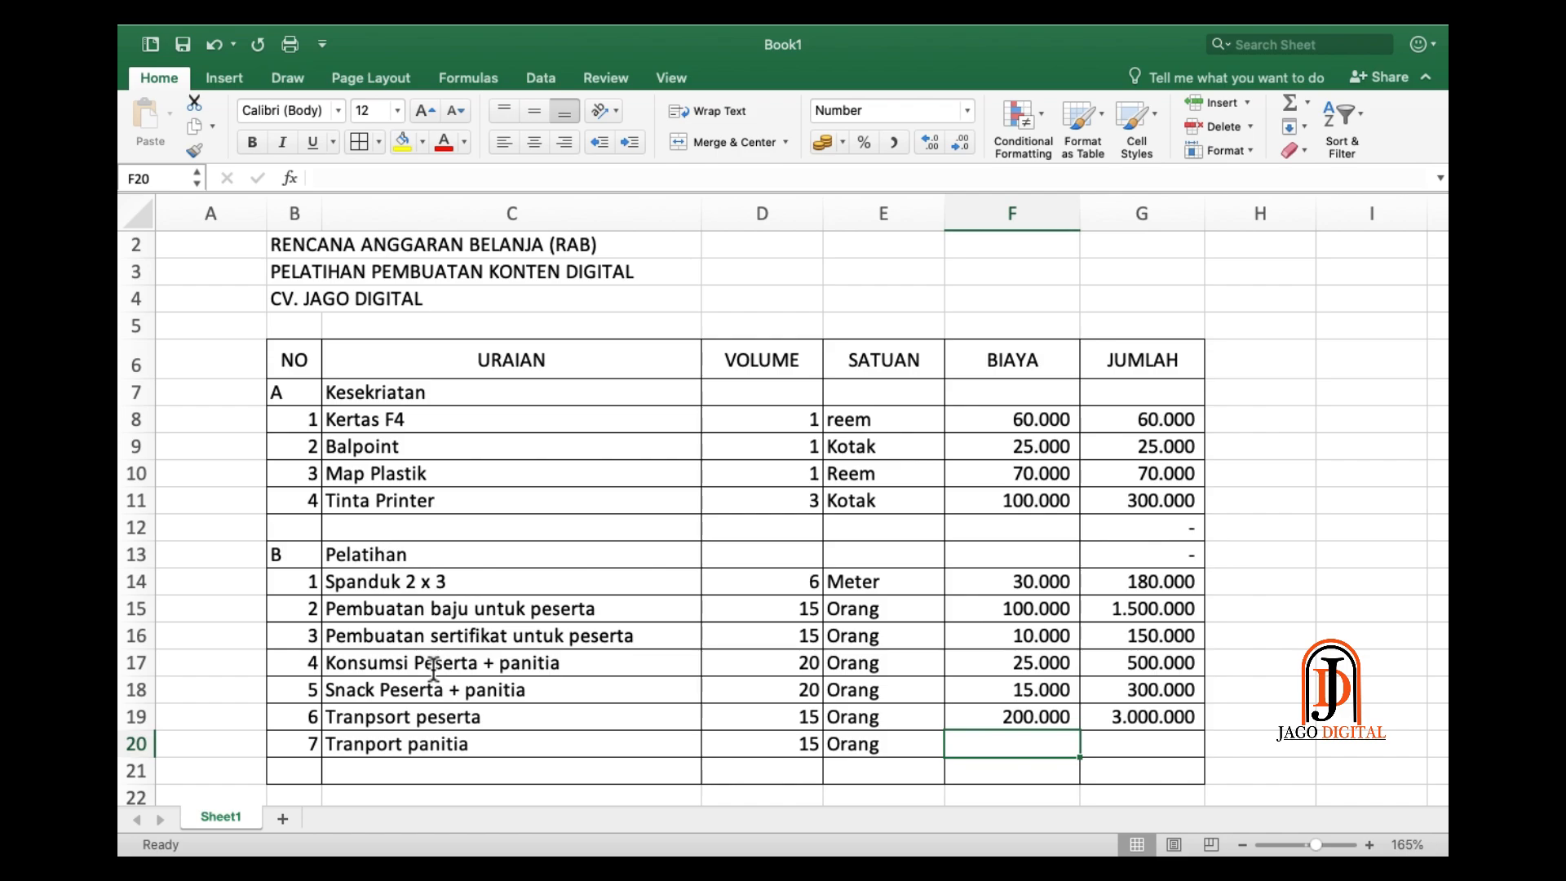
- Change the Tranport panitia volume to 5 and enter a cost of 500000
key("Left")
key("Left")
type("5")
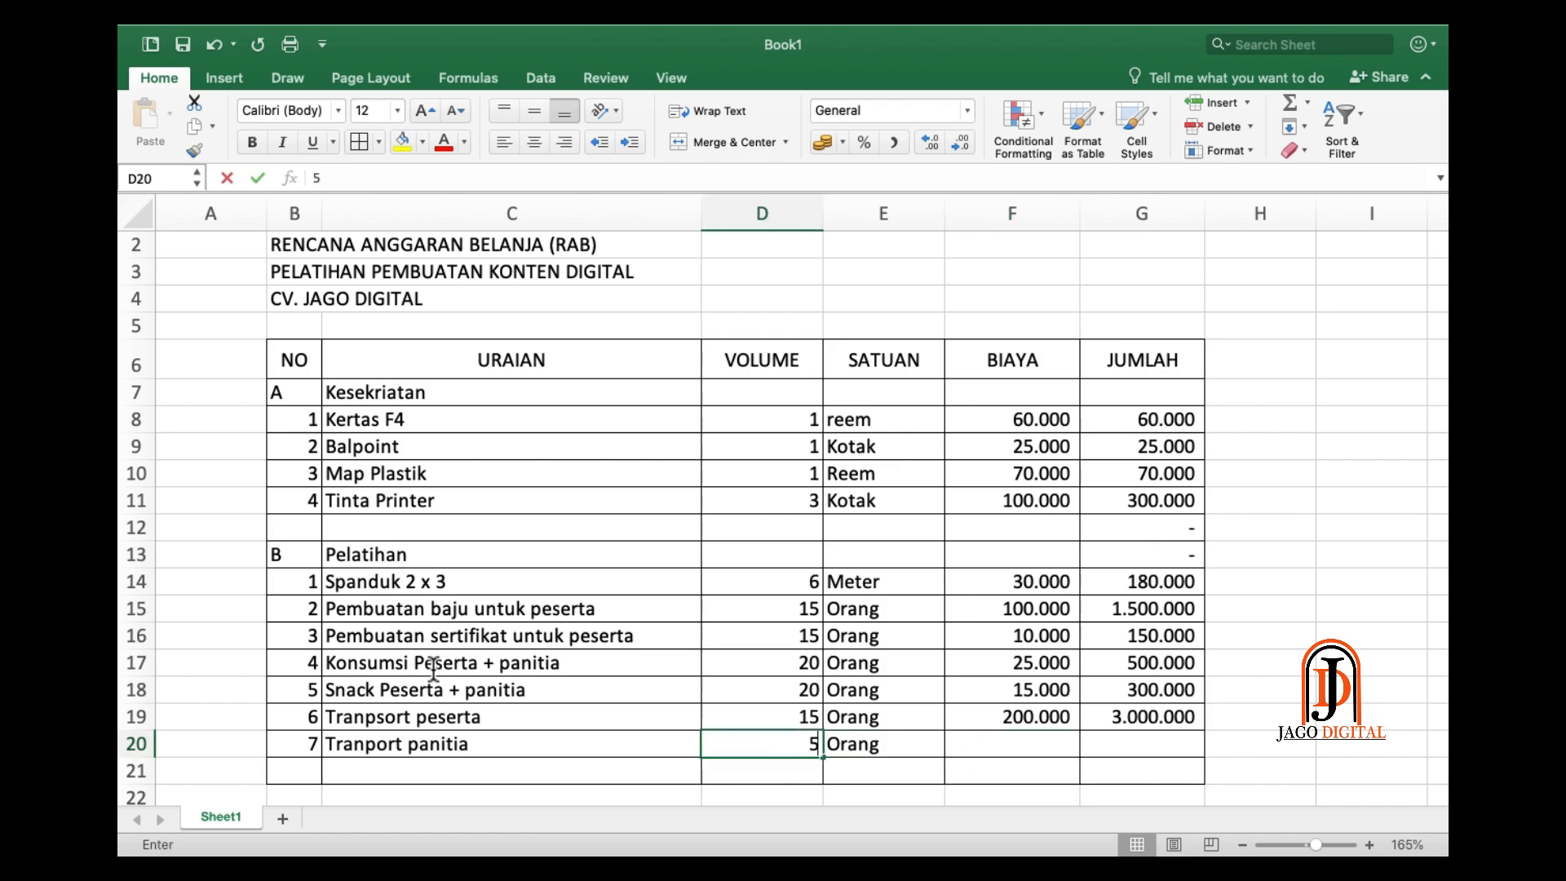
key("Tab")
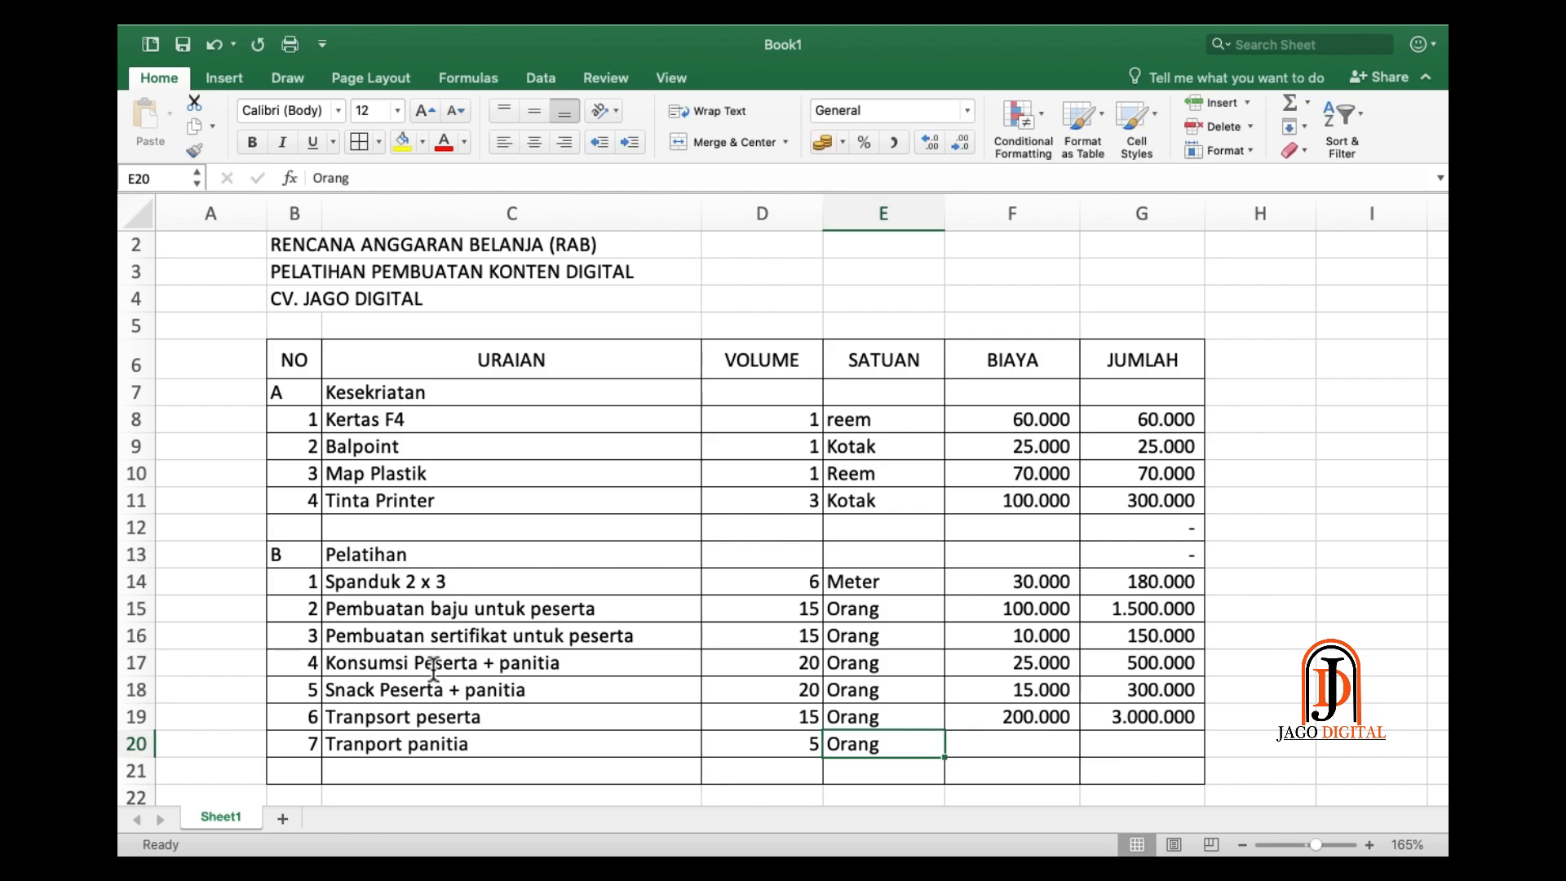
key("Right")
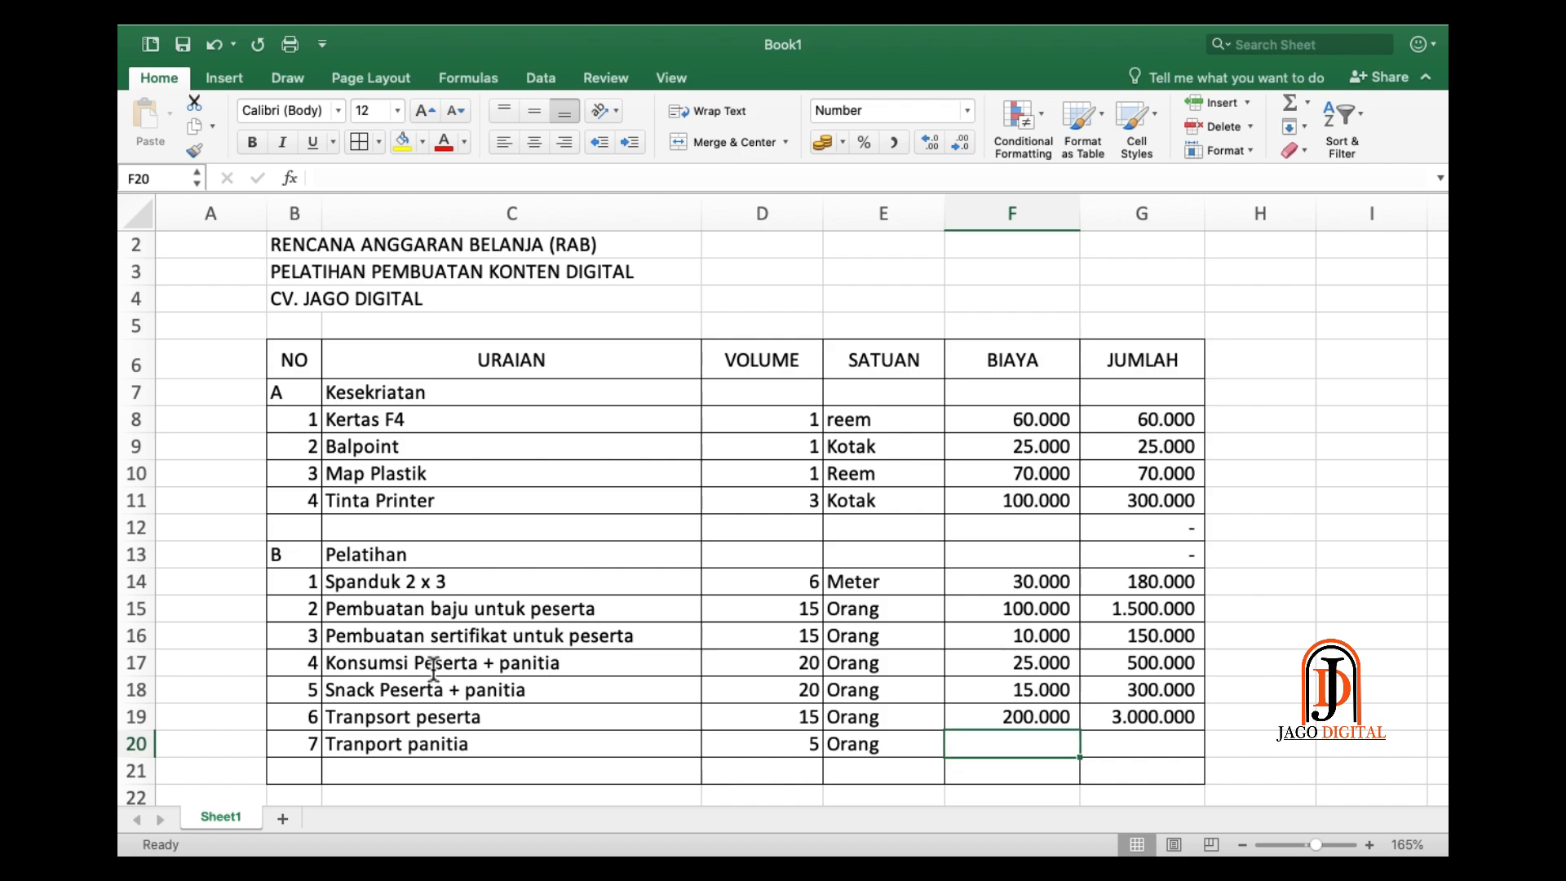
type("5000")
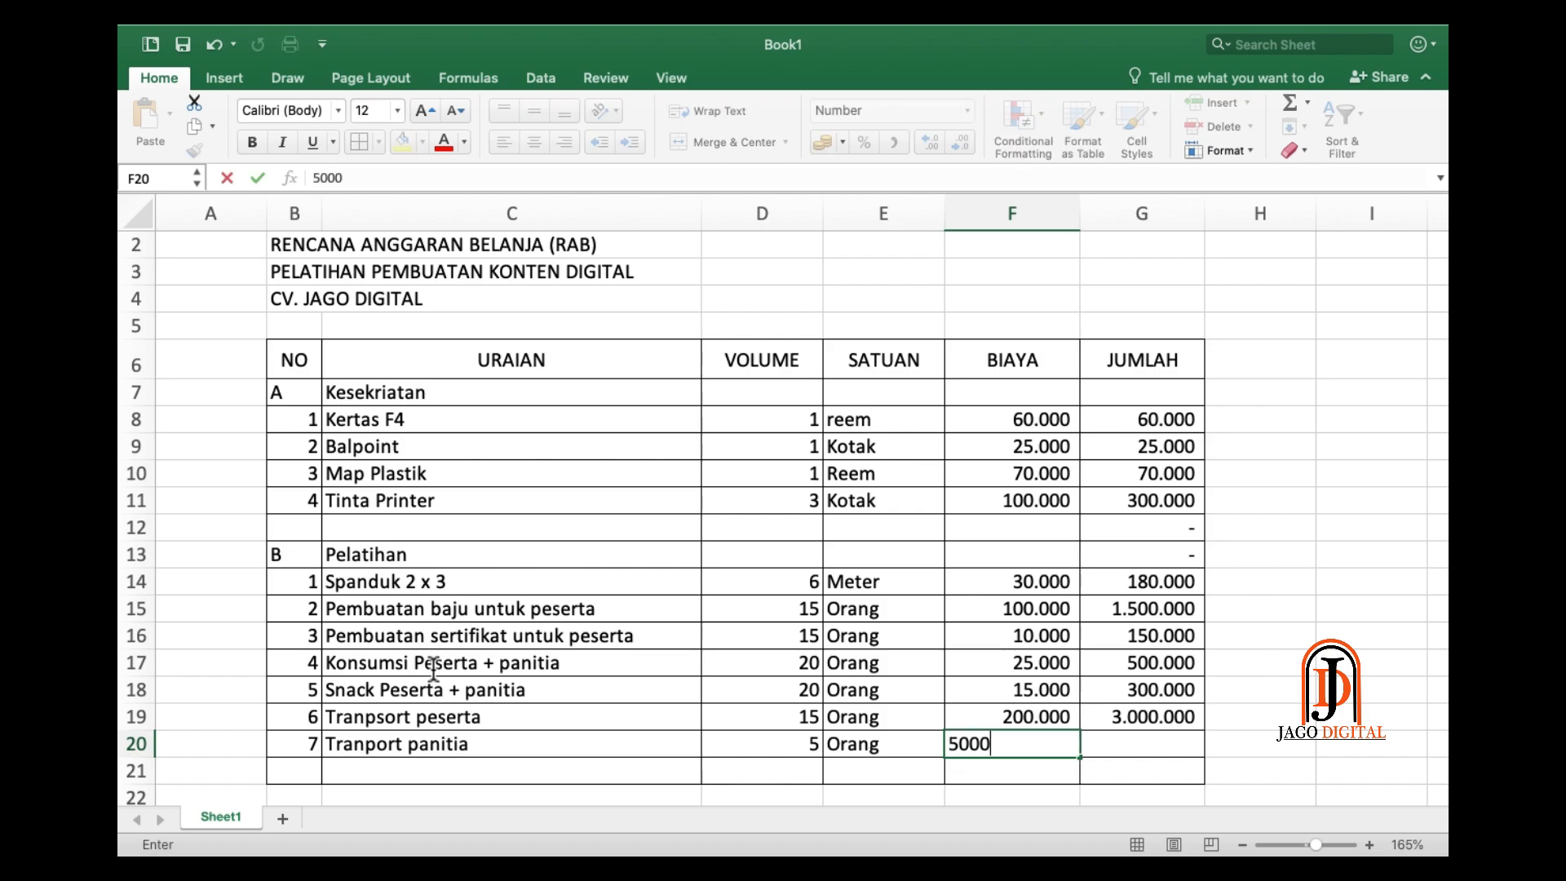
type("00")
key("Return")
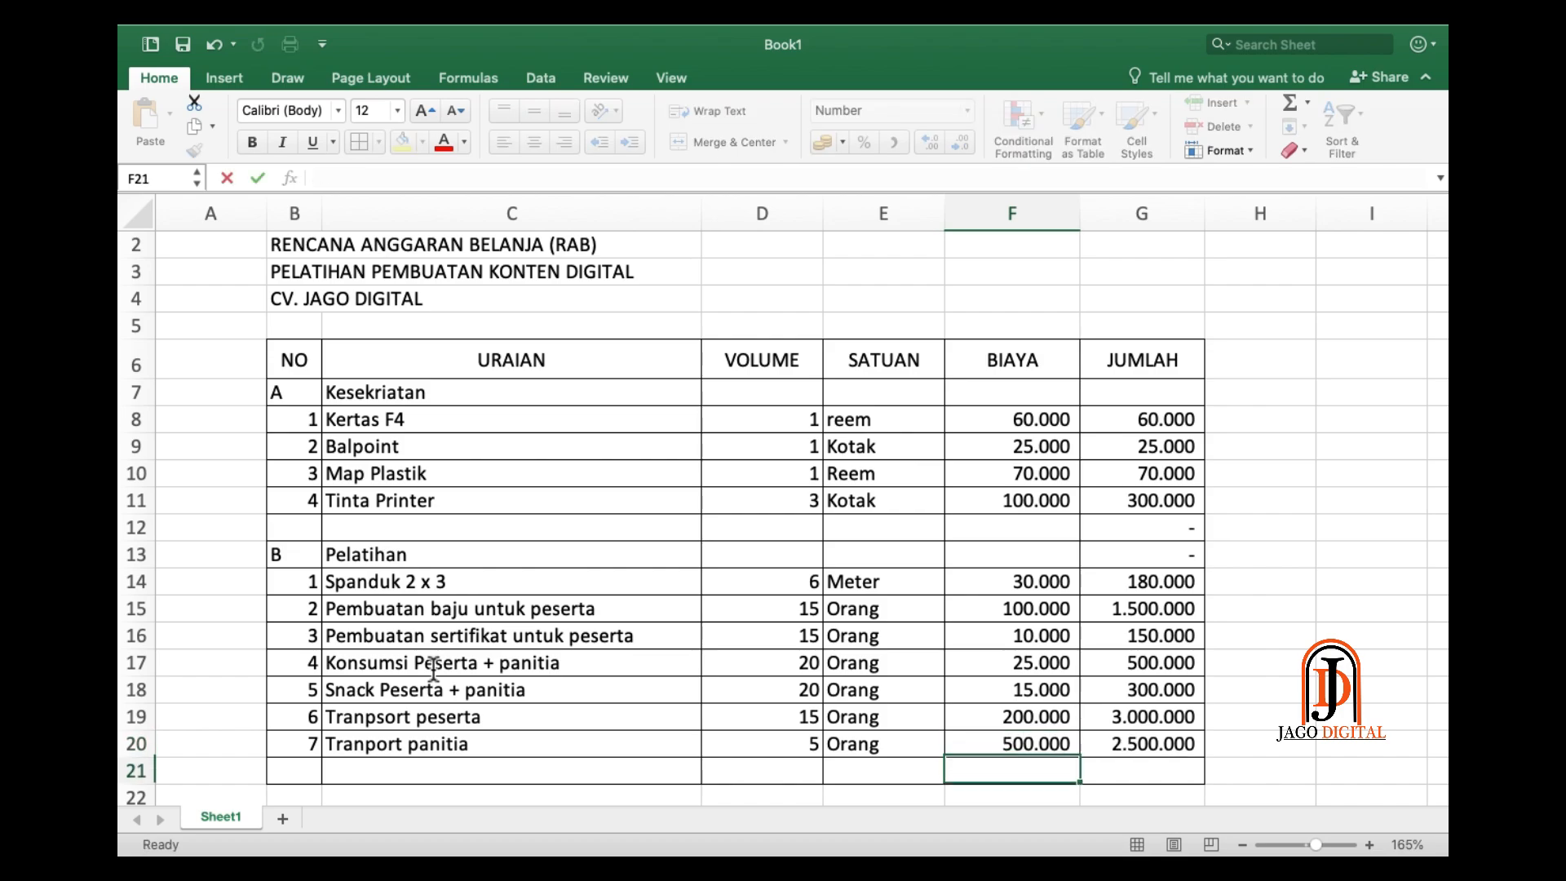
key("Up")
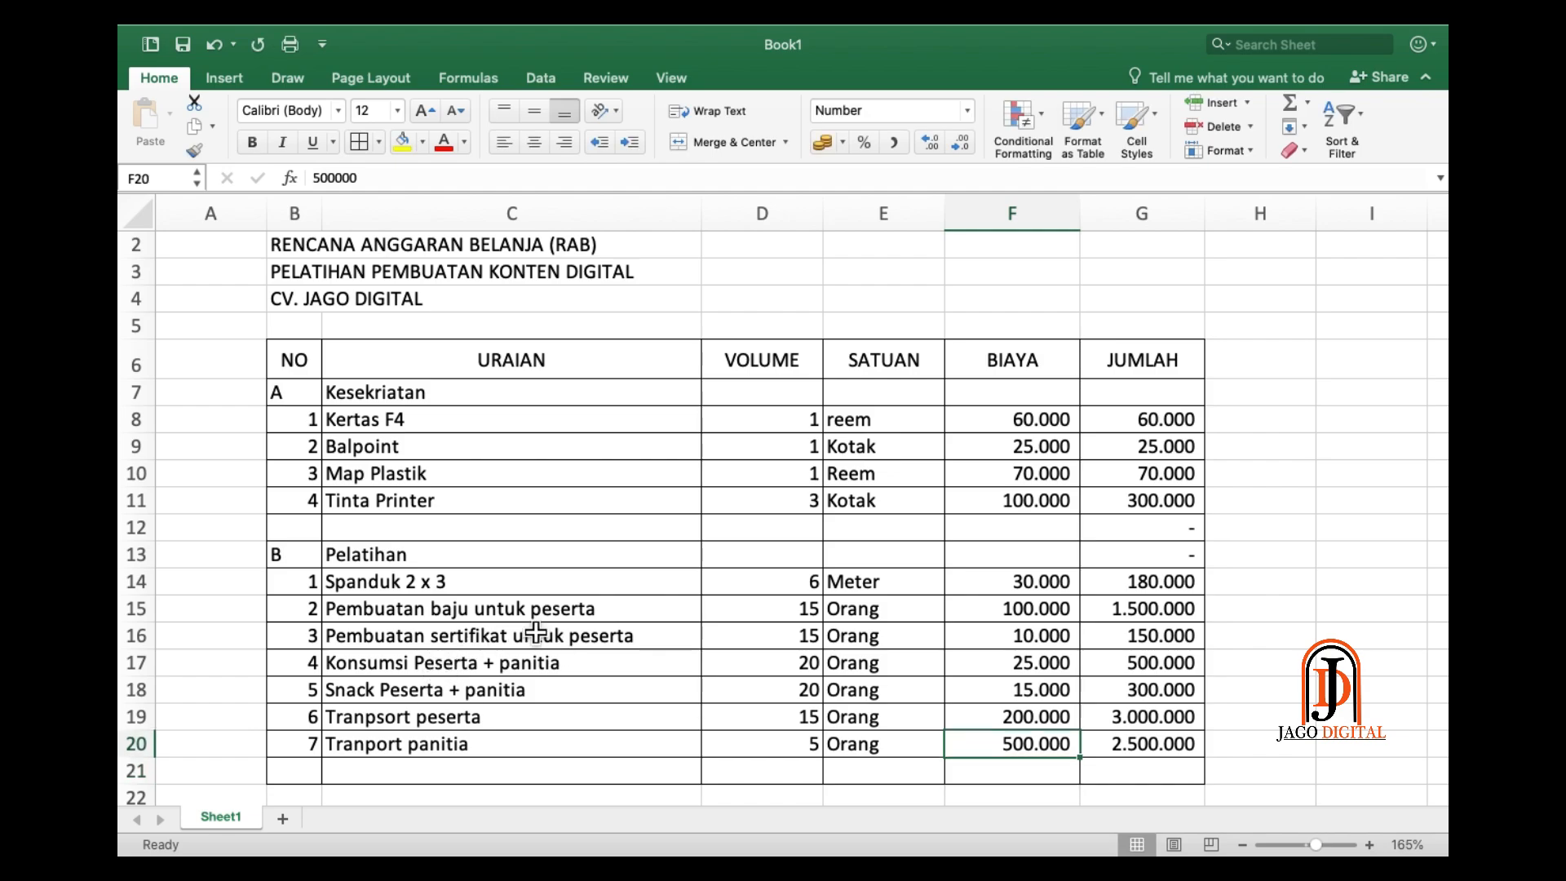
scroll(610, 559, "down", 1)
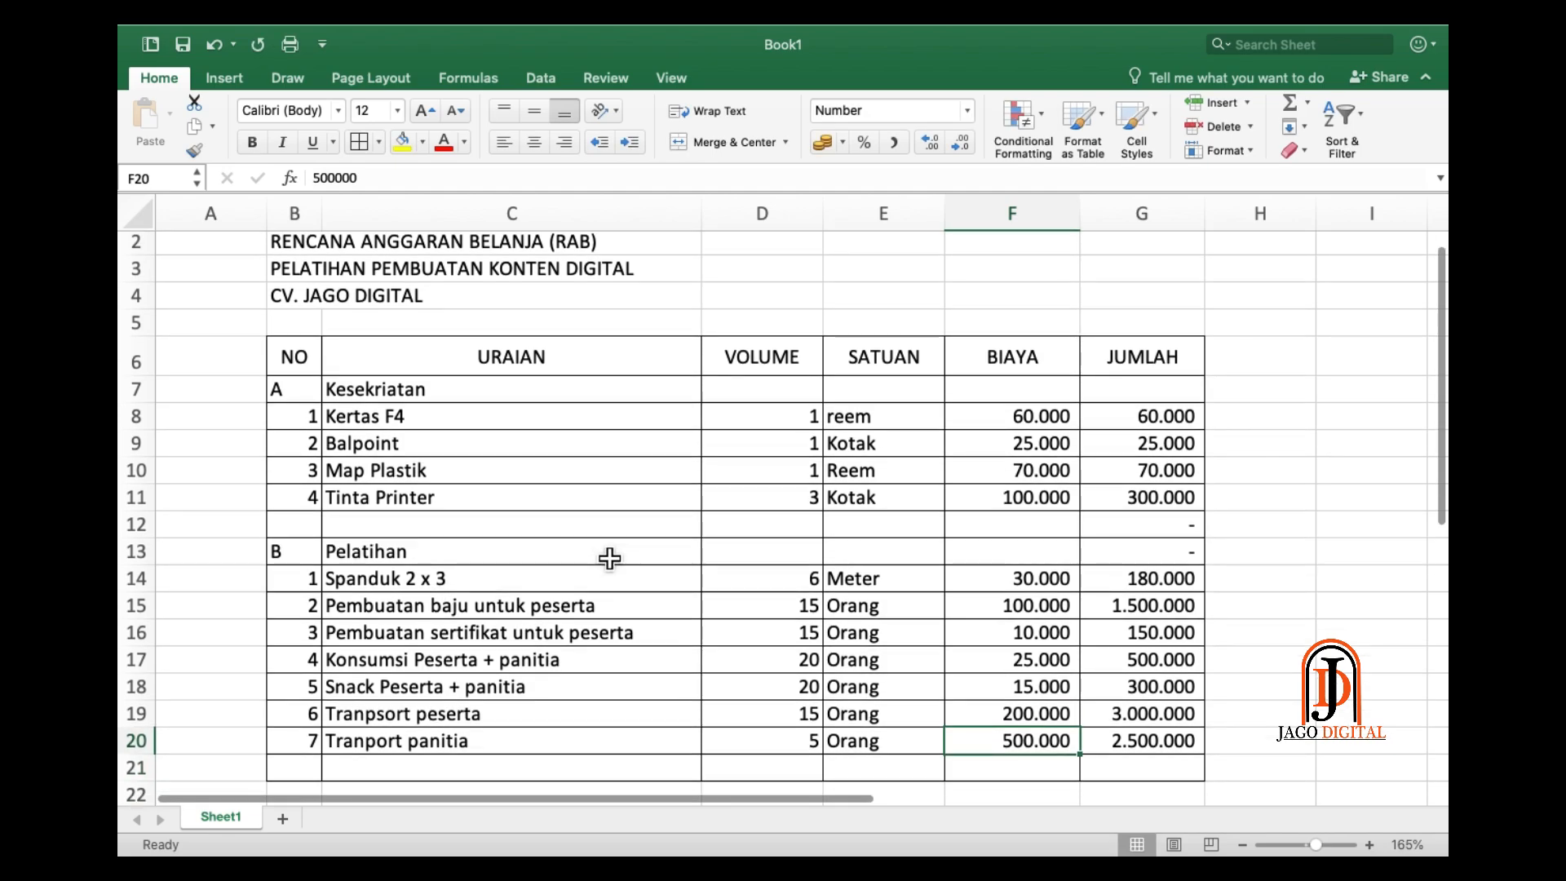
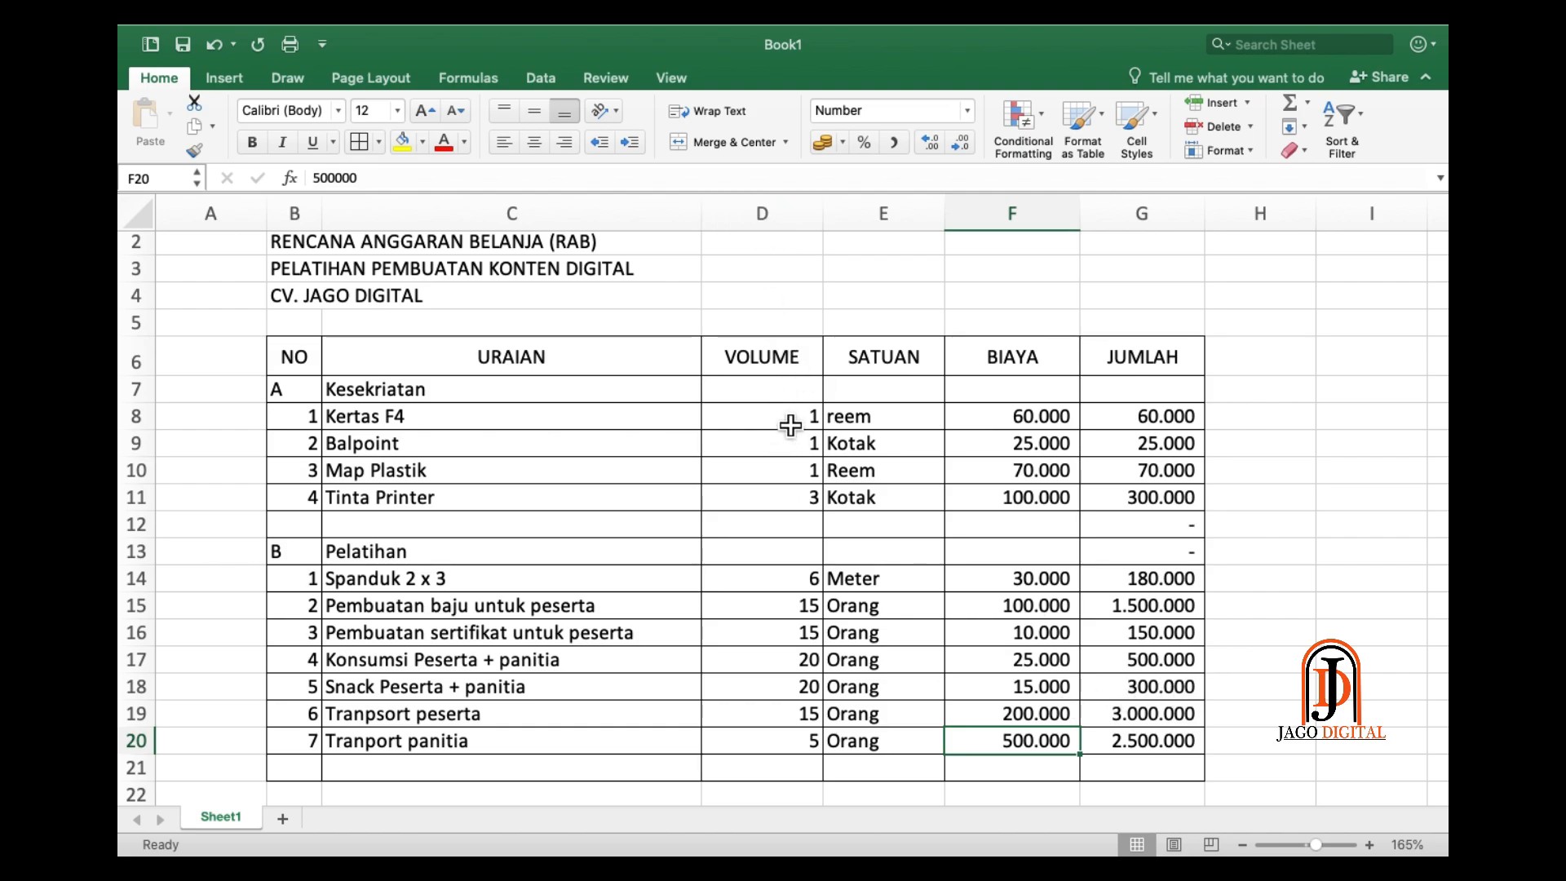
- Center the contents of the whole VOLUME column horizontally
left_click_drag(789, 425, 770, 739)
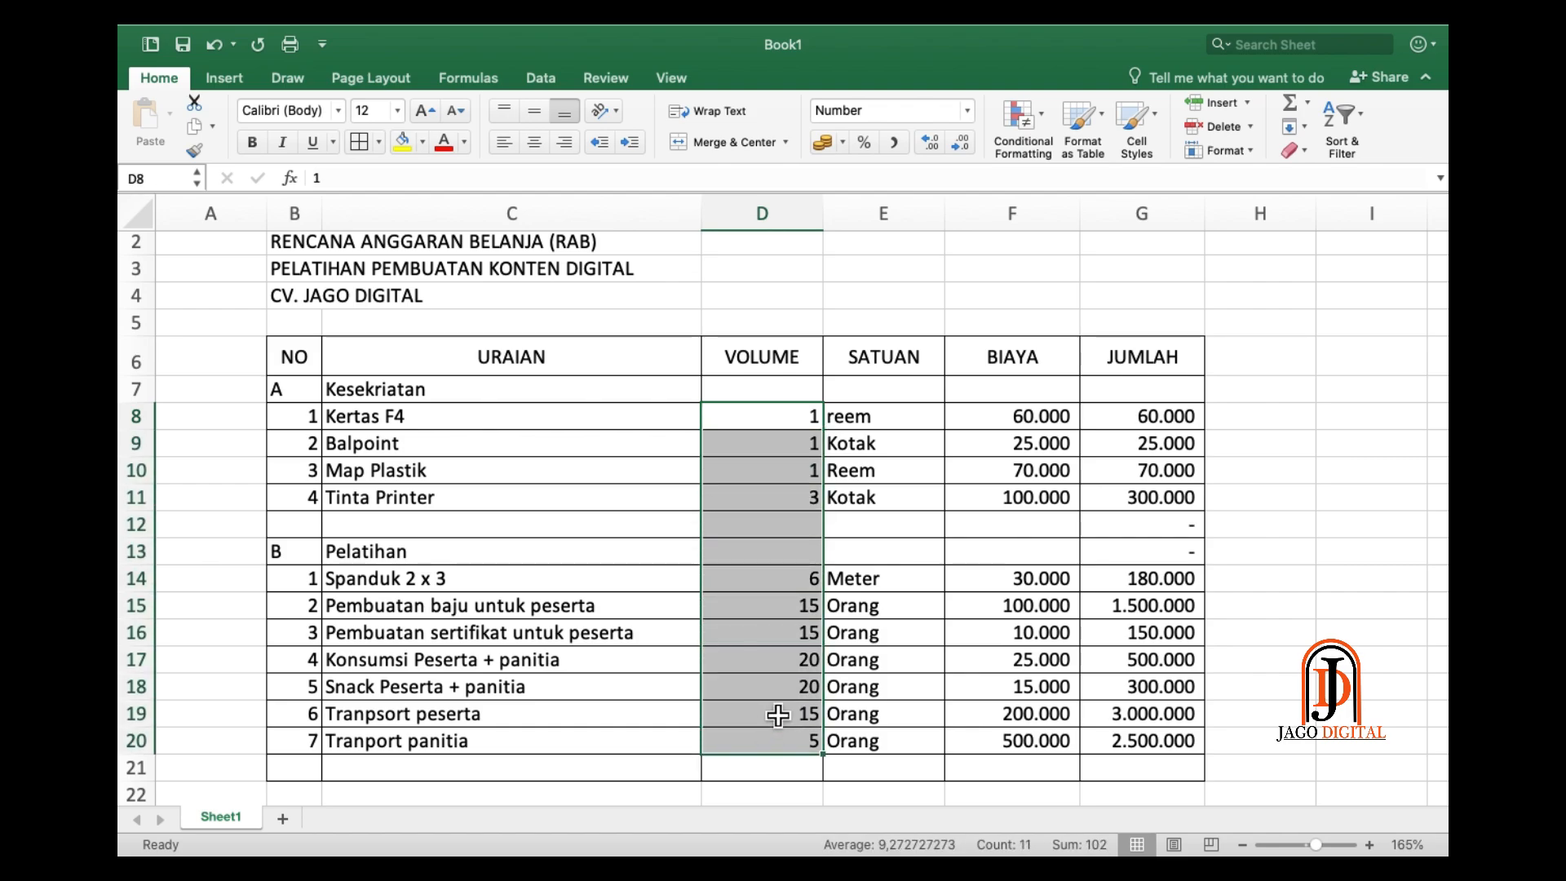
left_click(787, 358)
left_click(812, 212)
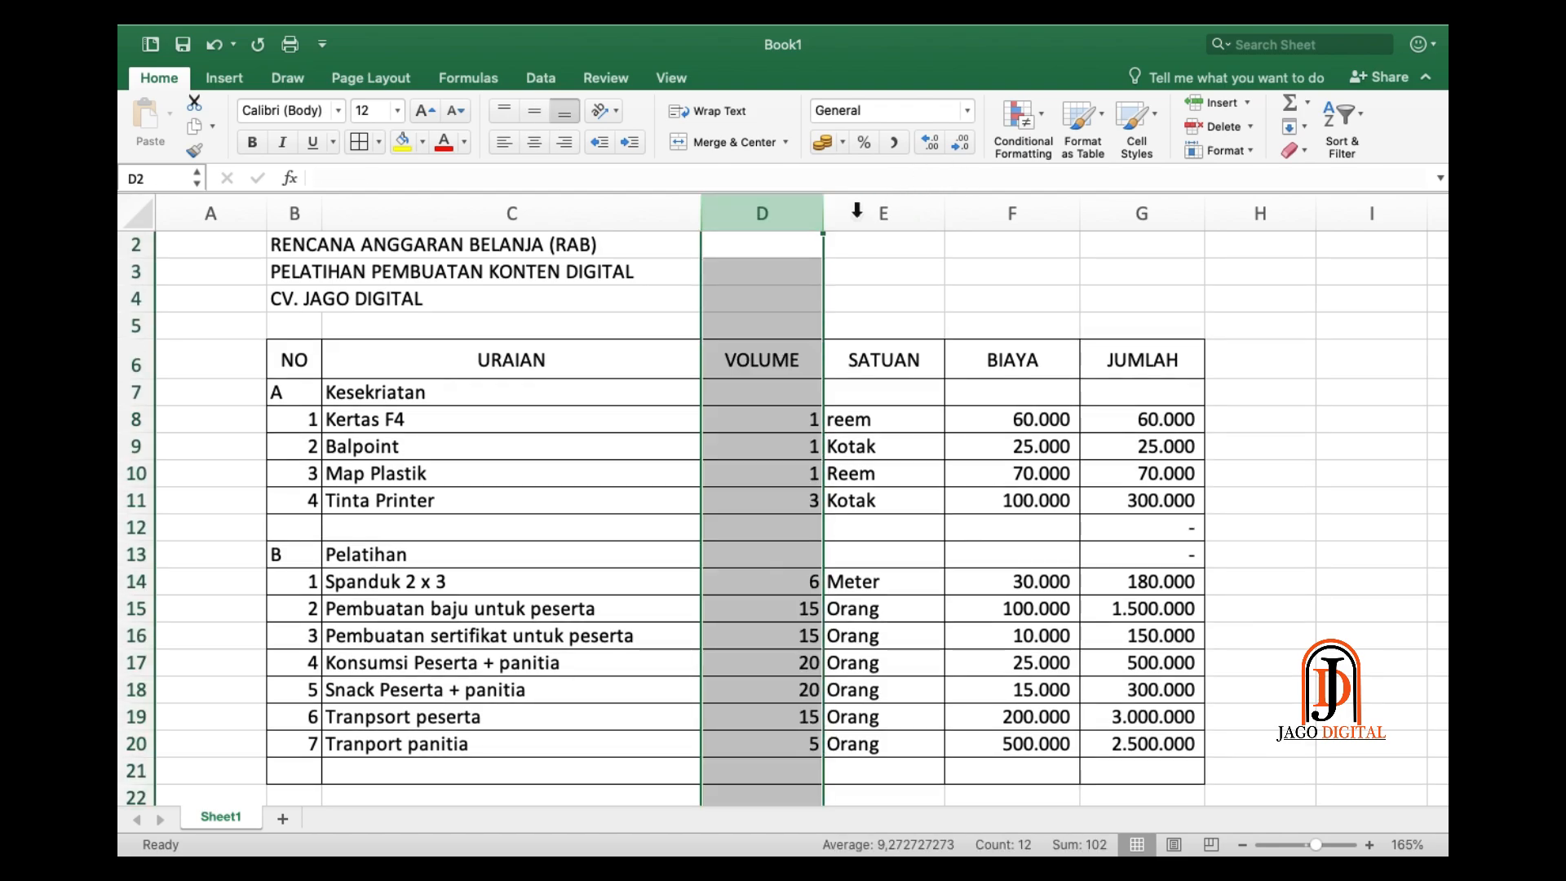
left_click(534, 142)
left_click(534, 78)
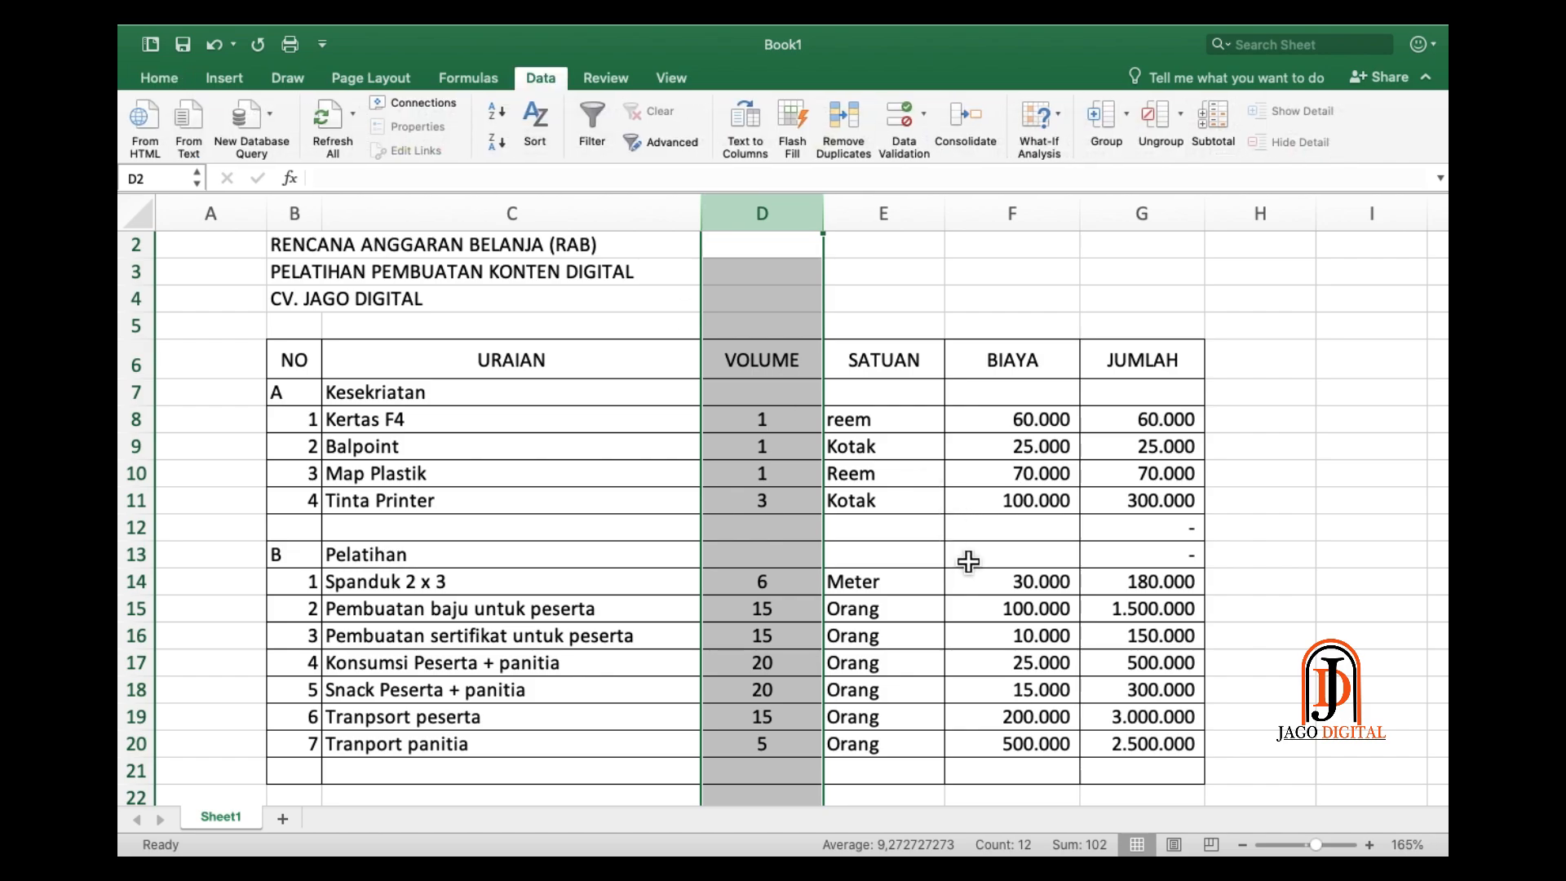
left_click(919, 561)
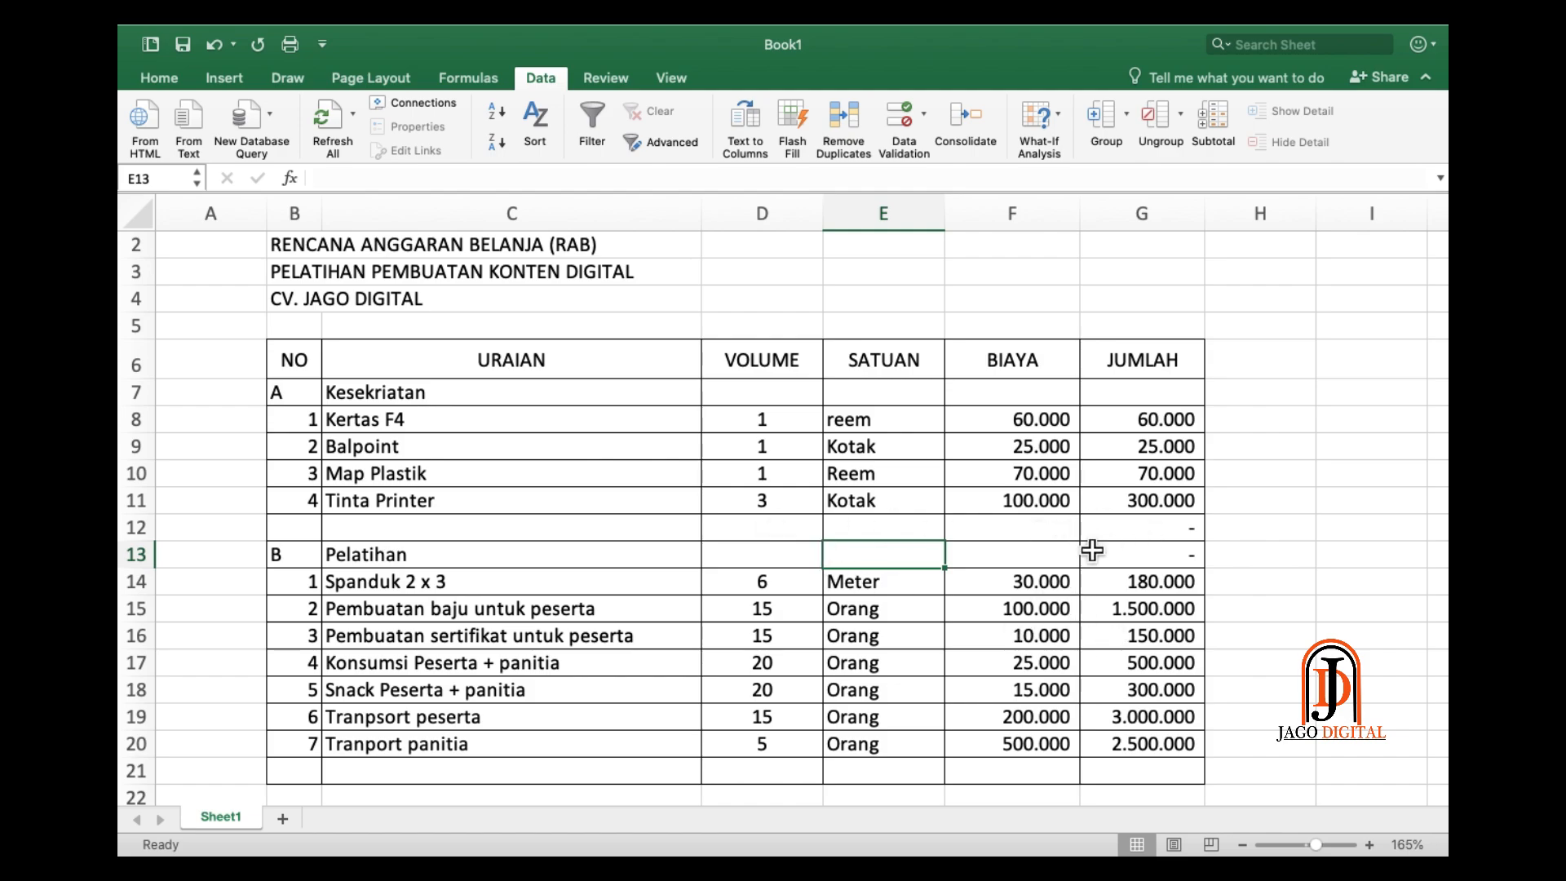
- Delete the empty row 12 between the Kesekriatan and Pelatihan sections
right_click(146, 527)
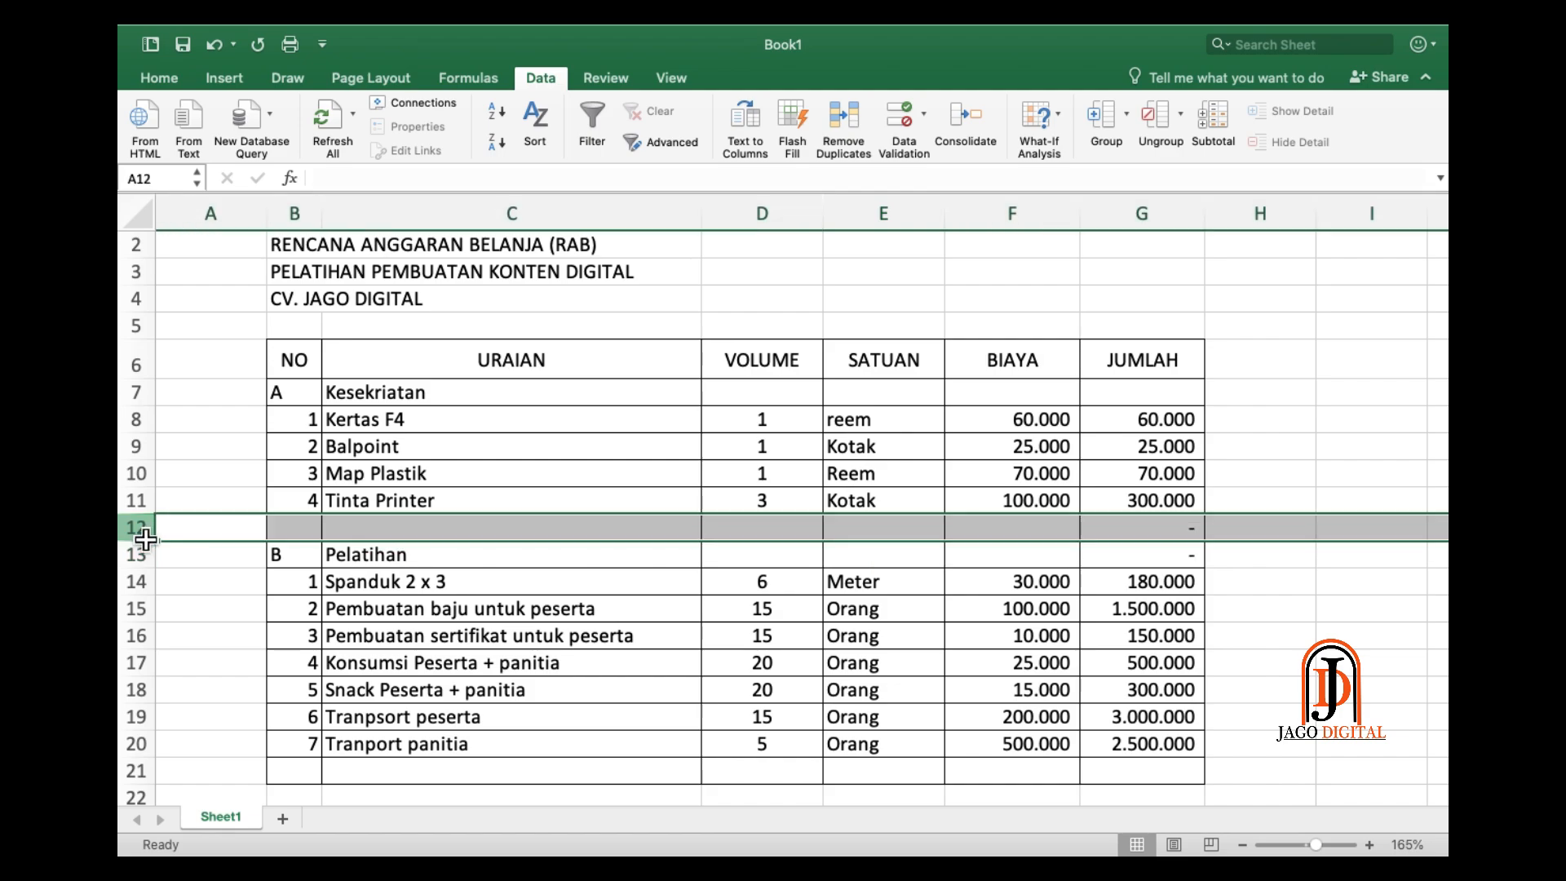
left_click(194, 653)
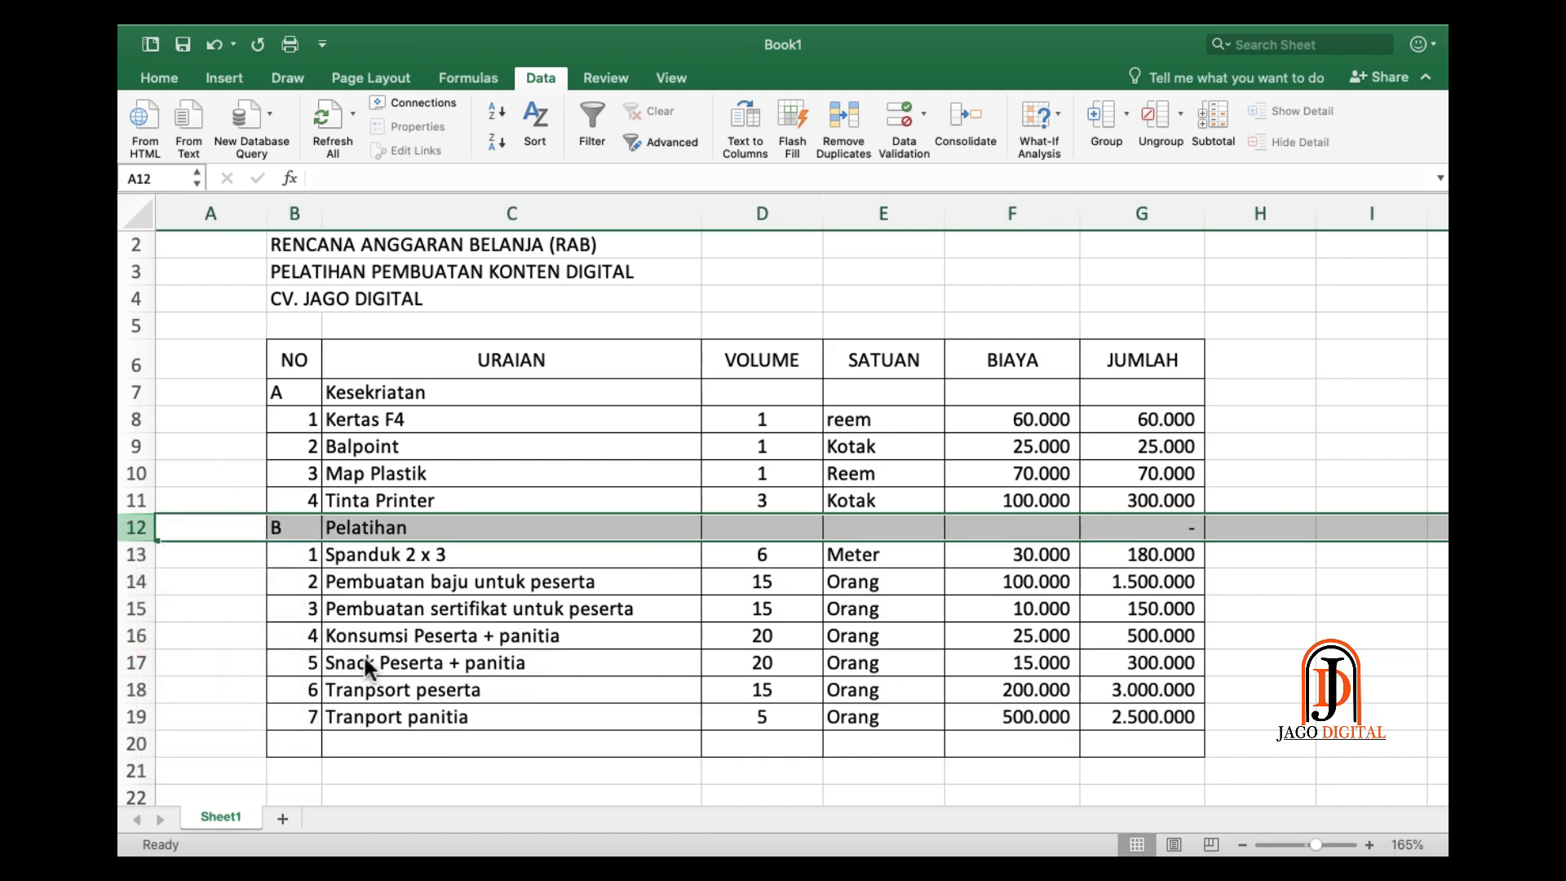
left_click(1246, 592)
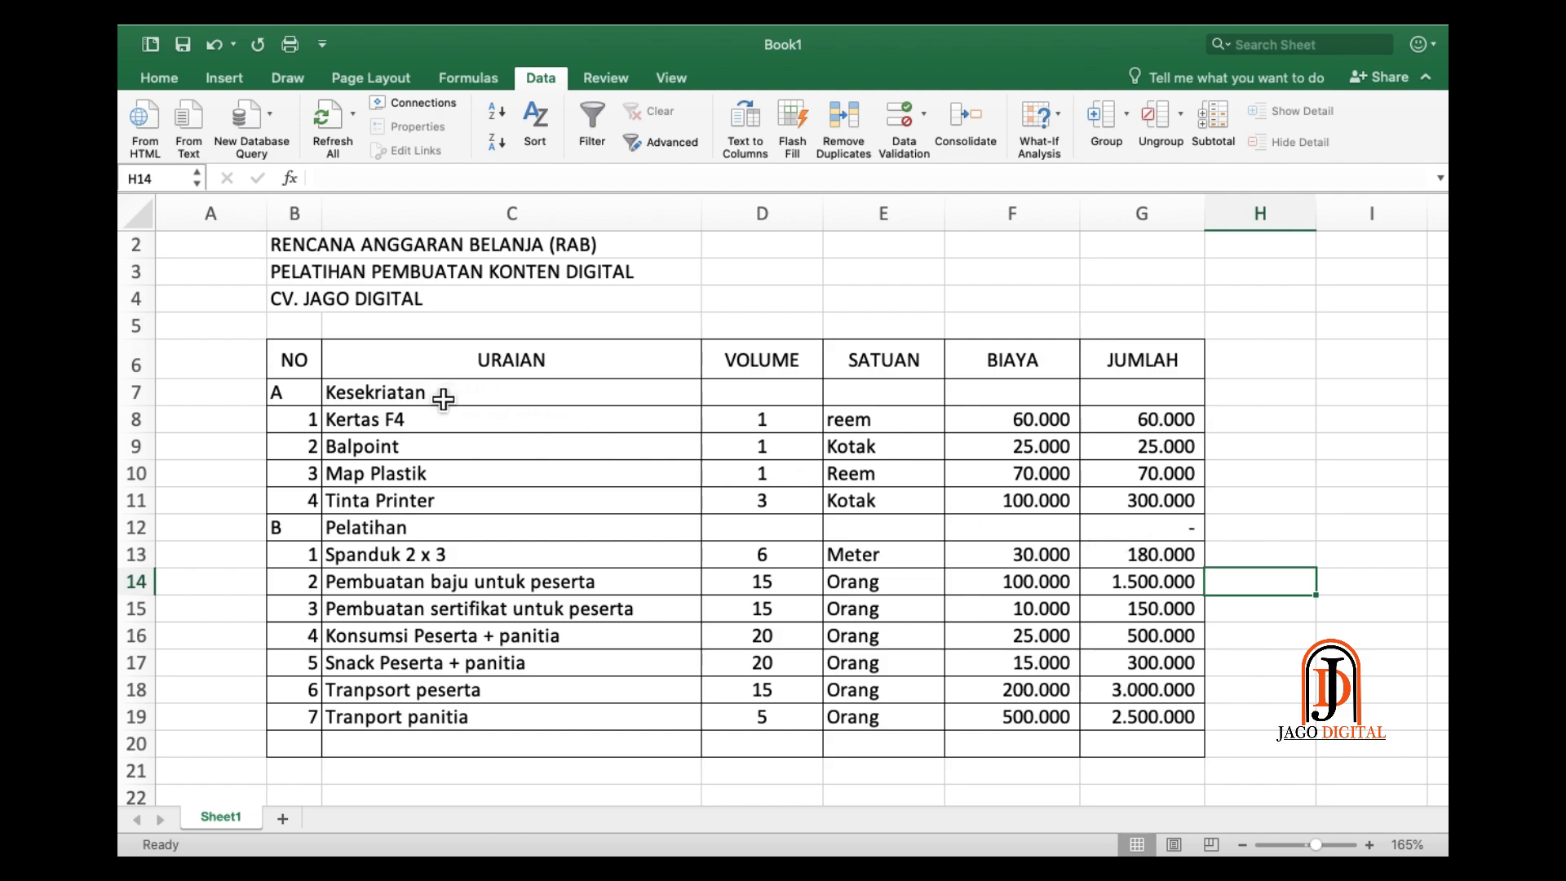
- Merge the Kesekriatan heading across C7:G7 and align its text to the left
left_click_drag(443, 399, 1102, 401)
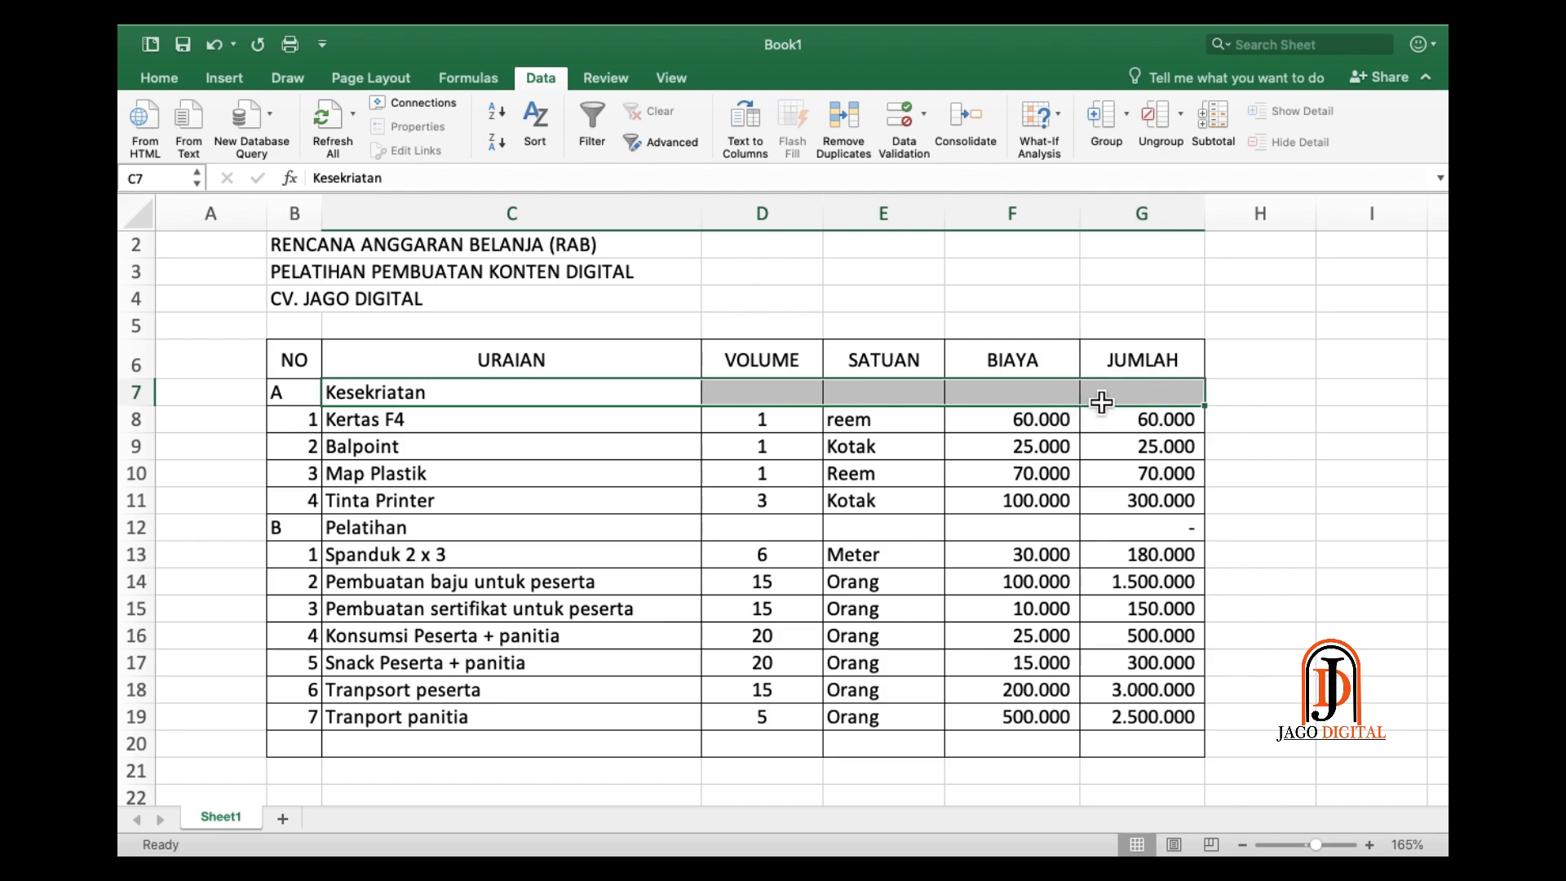
left_click(163, 79)
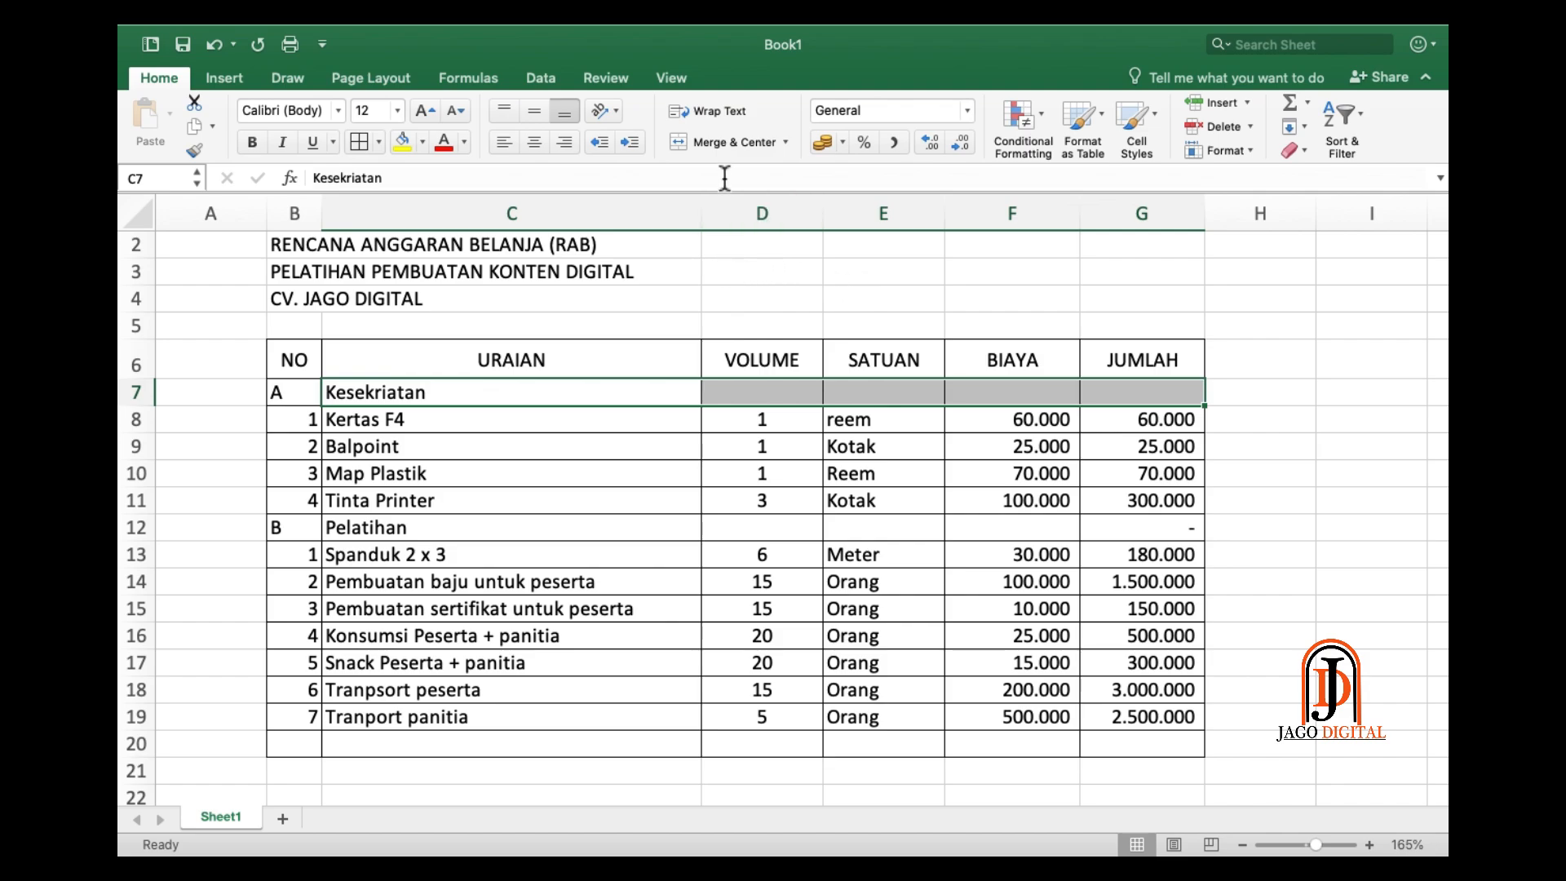
left_click(726, 143)
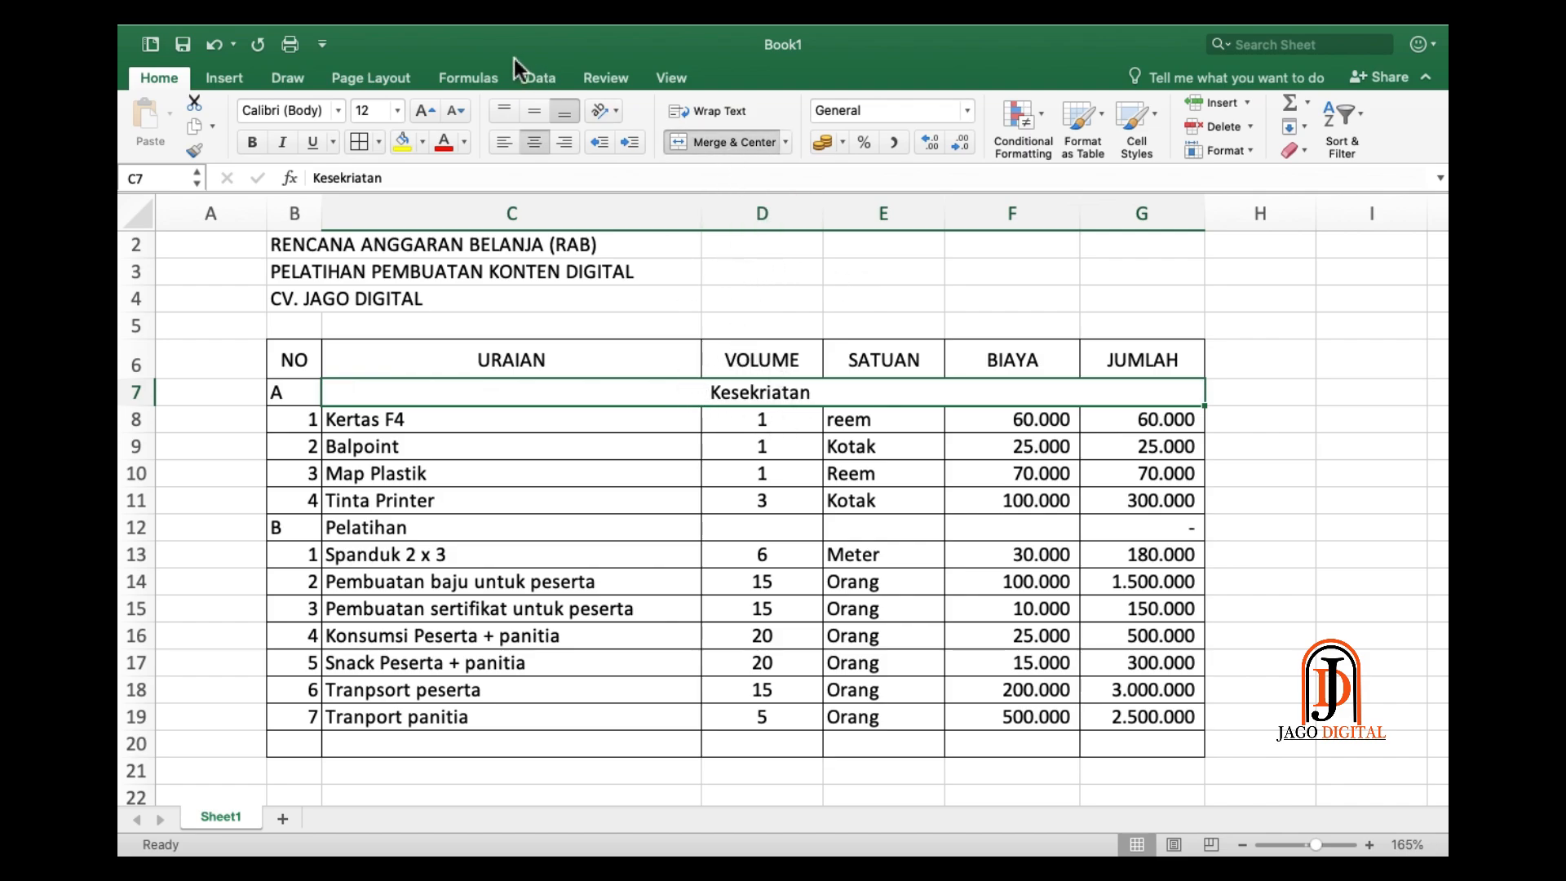
left_click(501, 155)
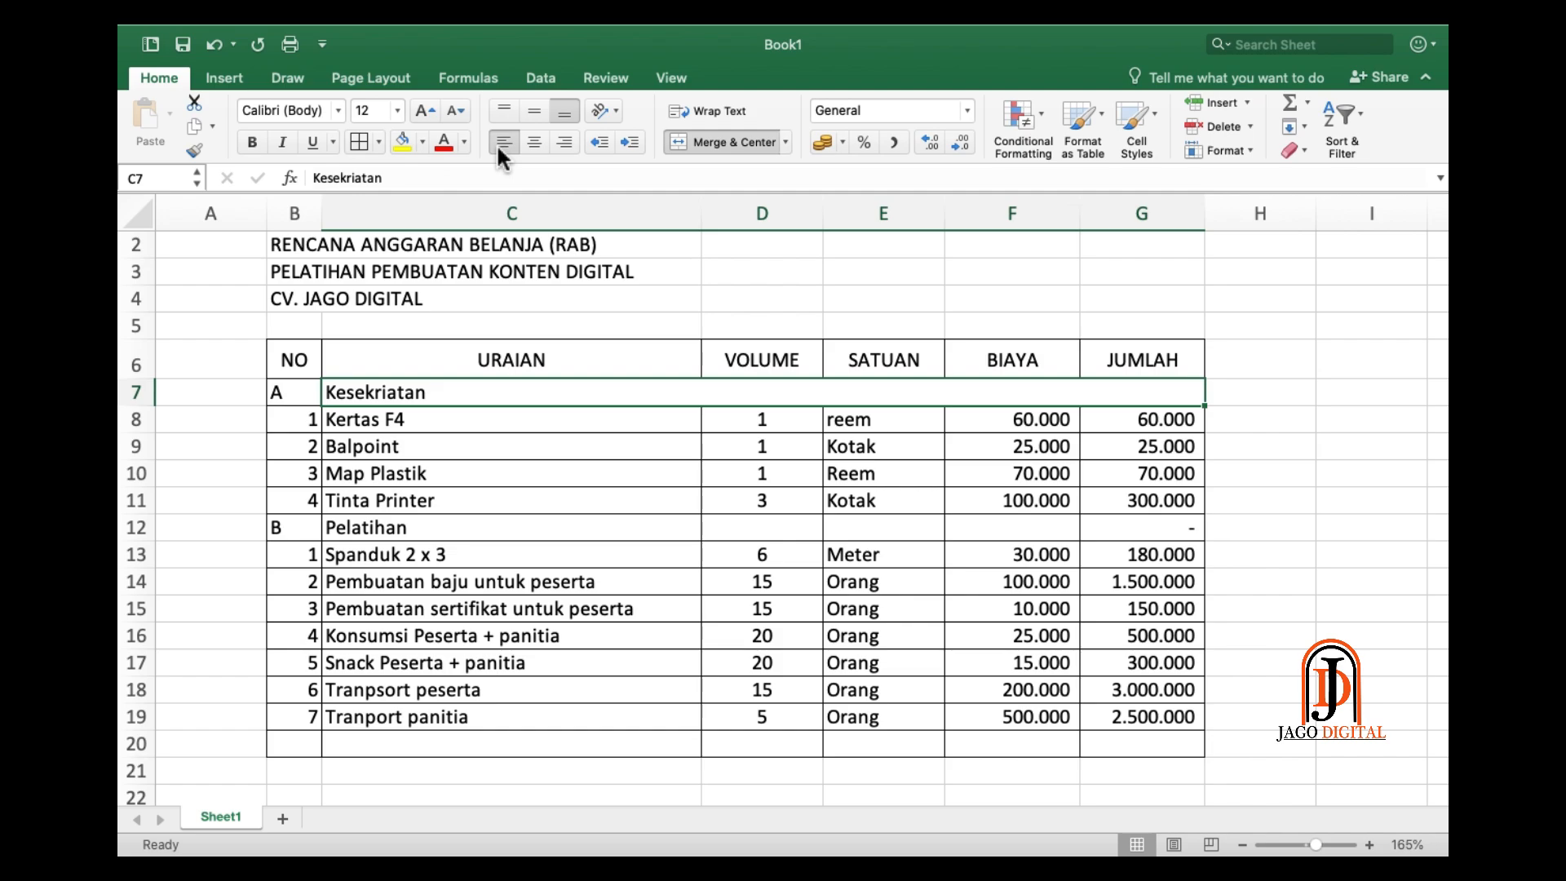
left_click(533, 146)
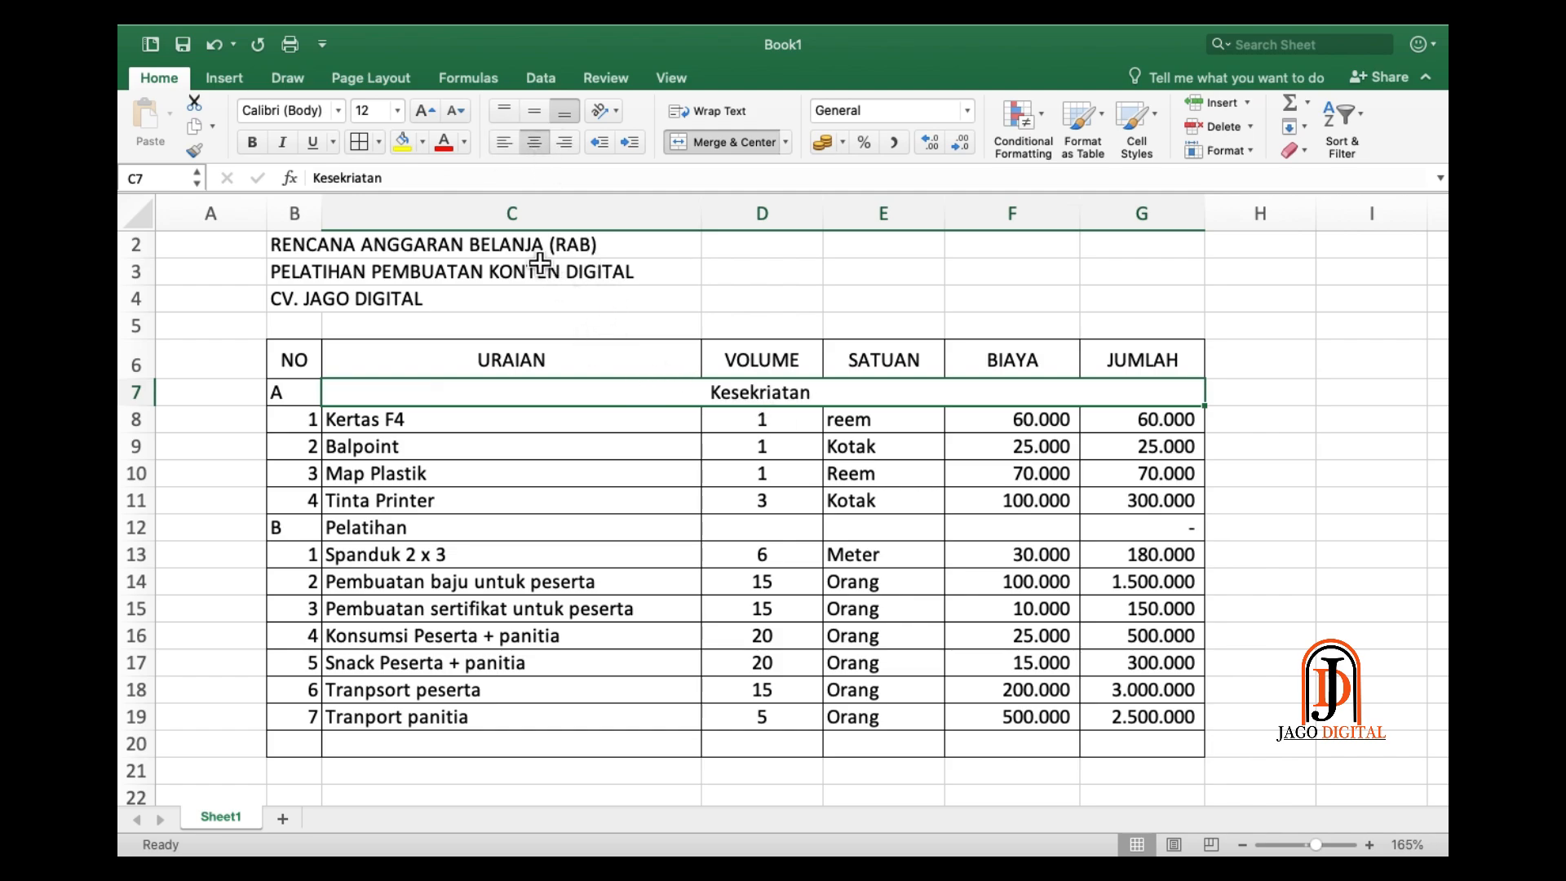
left_click(502, 144)
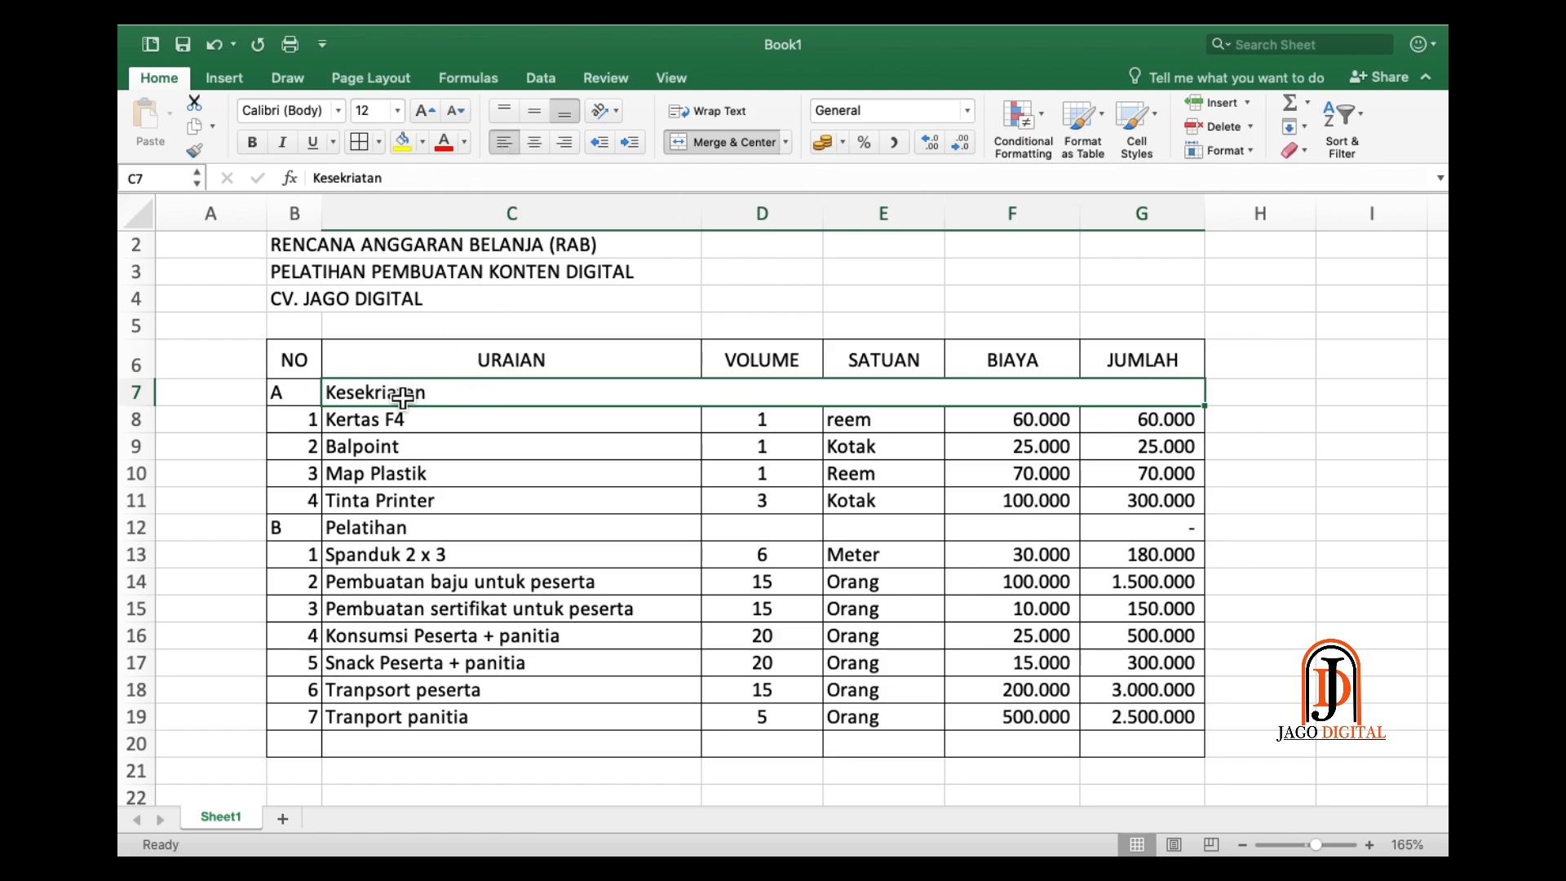
- Try to copy the Kesekriatan row's formatting to the Pelatihan section with Format Painter, and undo it
left_click_drag(310, 395, 343, 392)
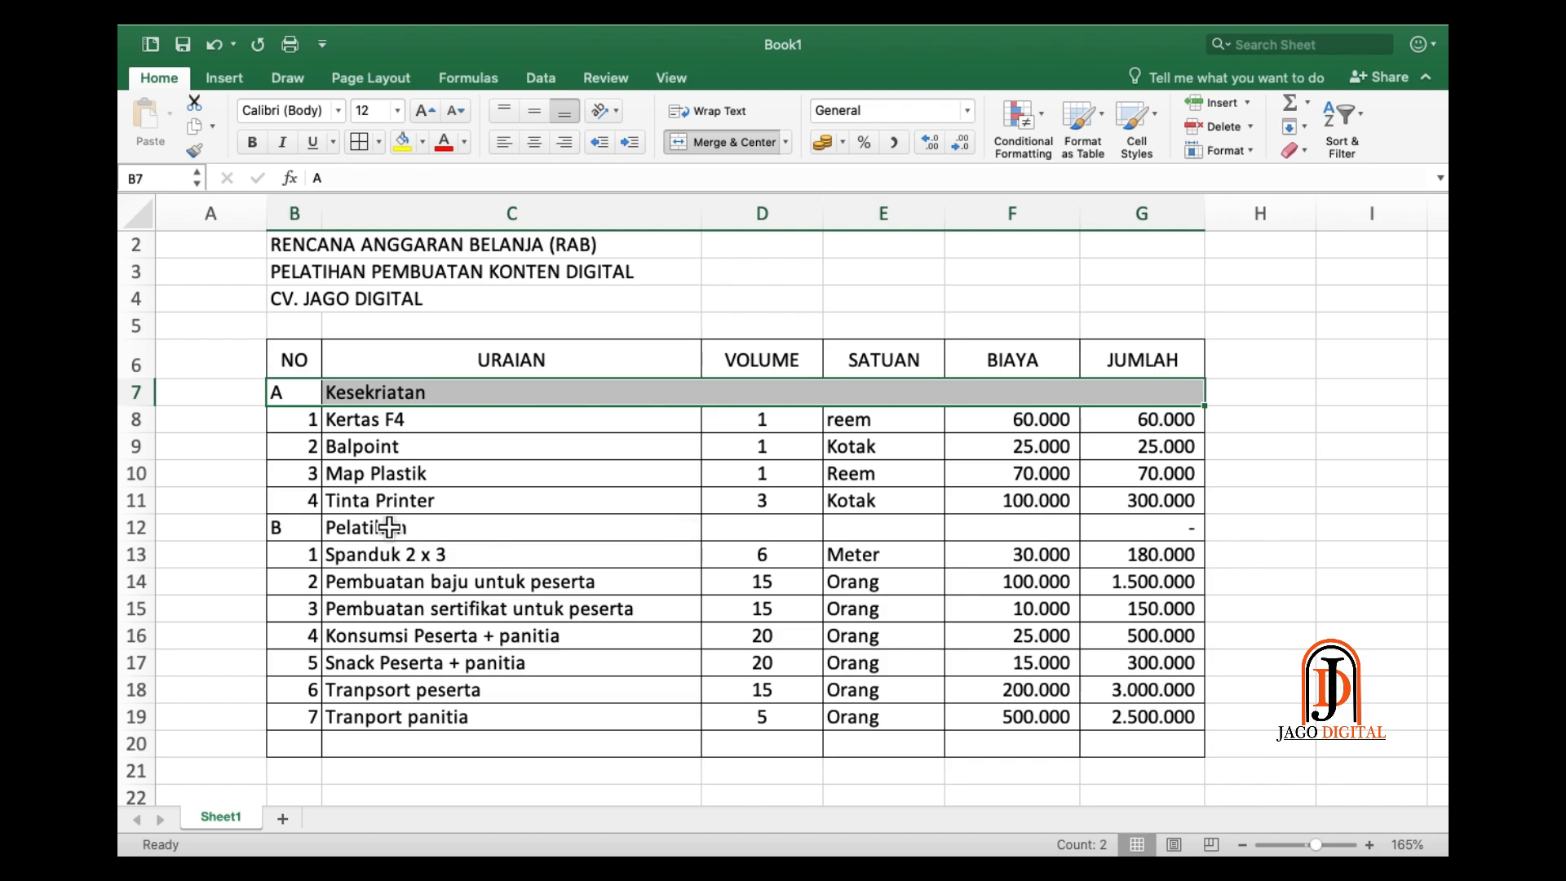
left_click(195, 150)
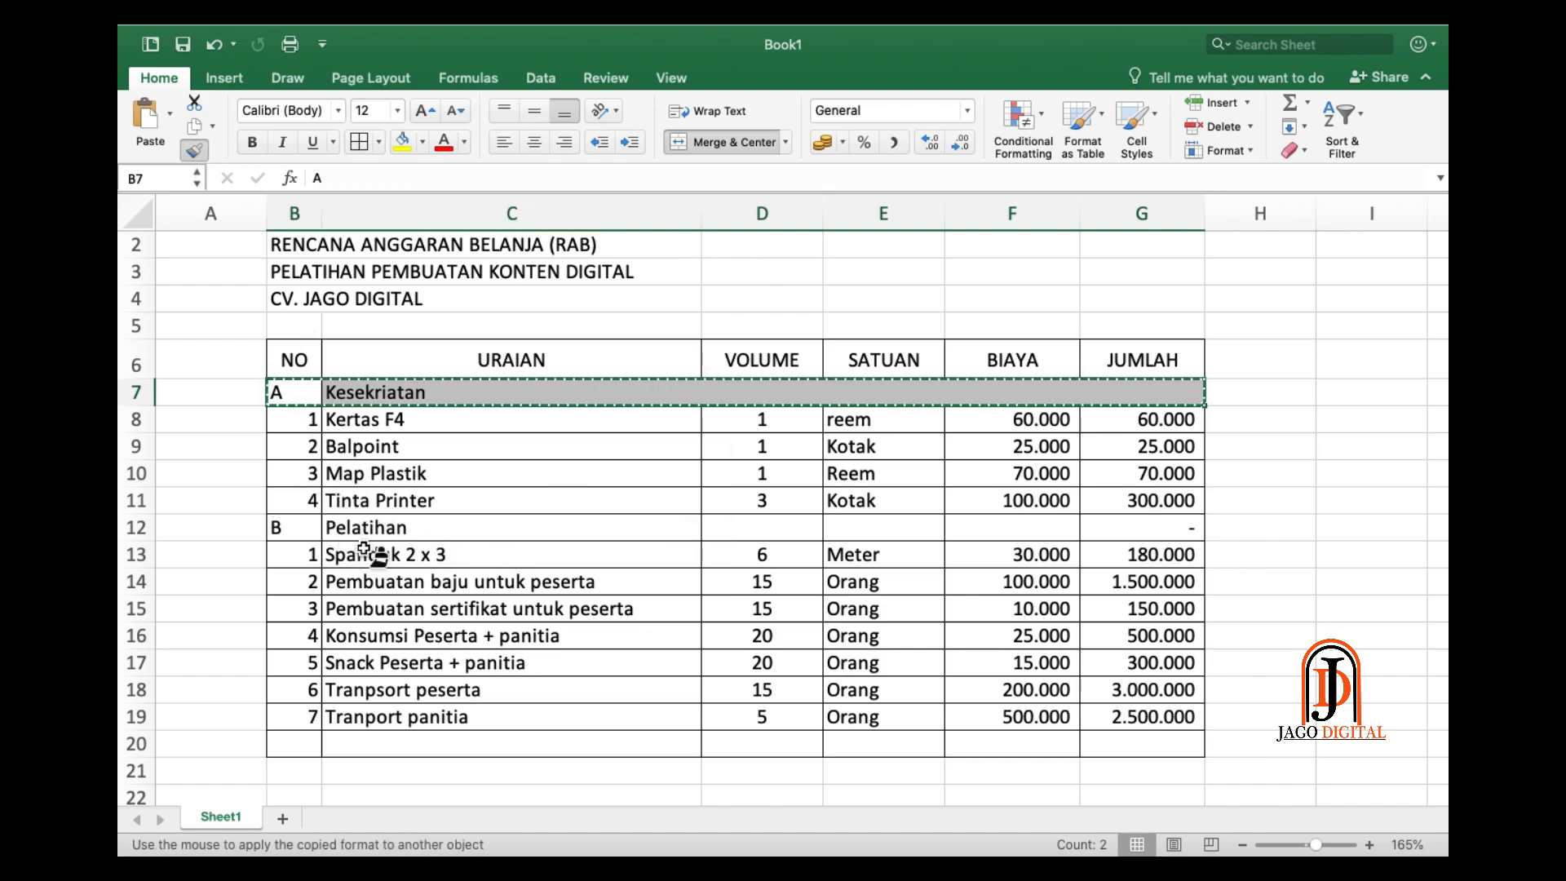
mouse_move(371, 549)
left_mouse_down()
mouse_move(405, 535)
mouse_move(1118, 531)
mouse_move(1063, 532)
mouse_move(1103, 531)
left_mouse_up()
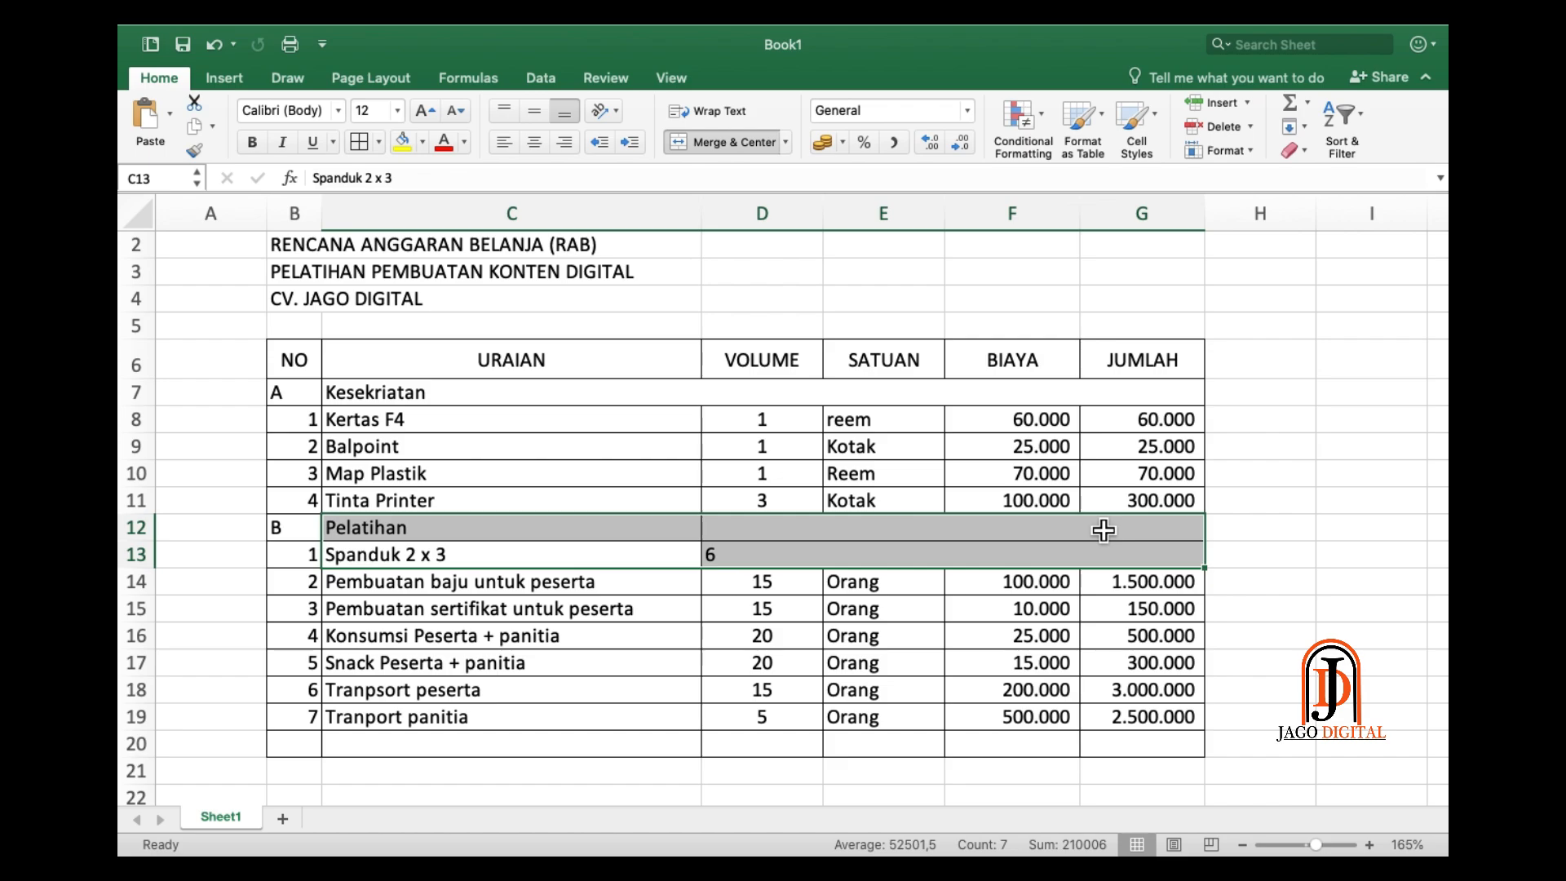
key("super+z")
left_click(922, 562)
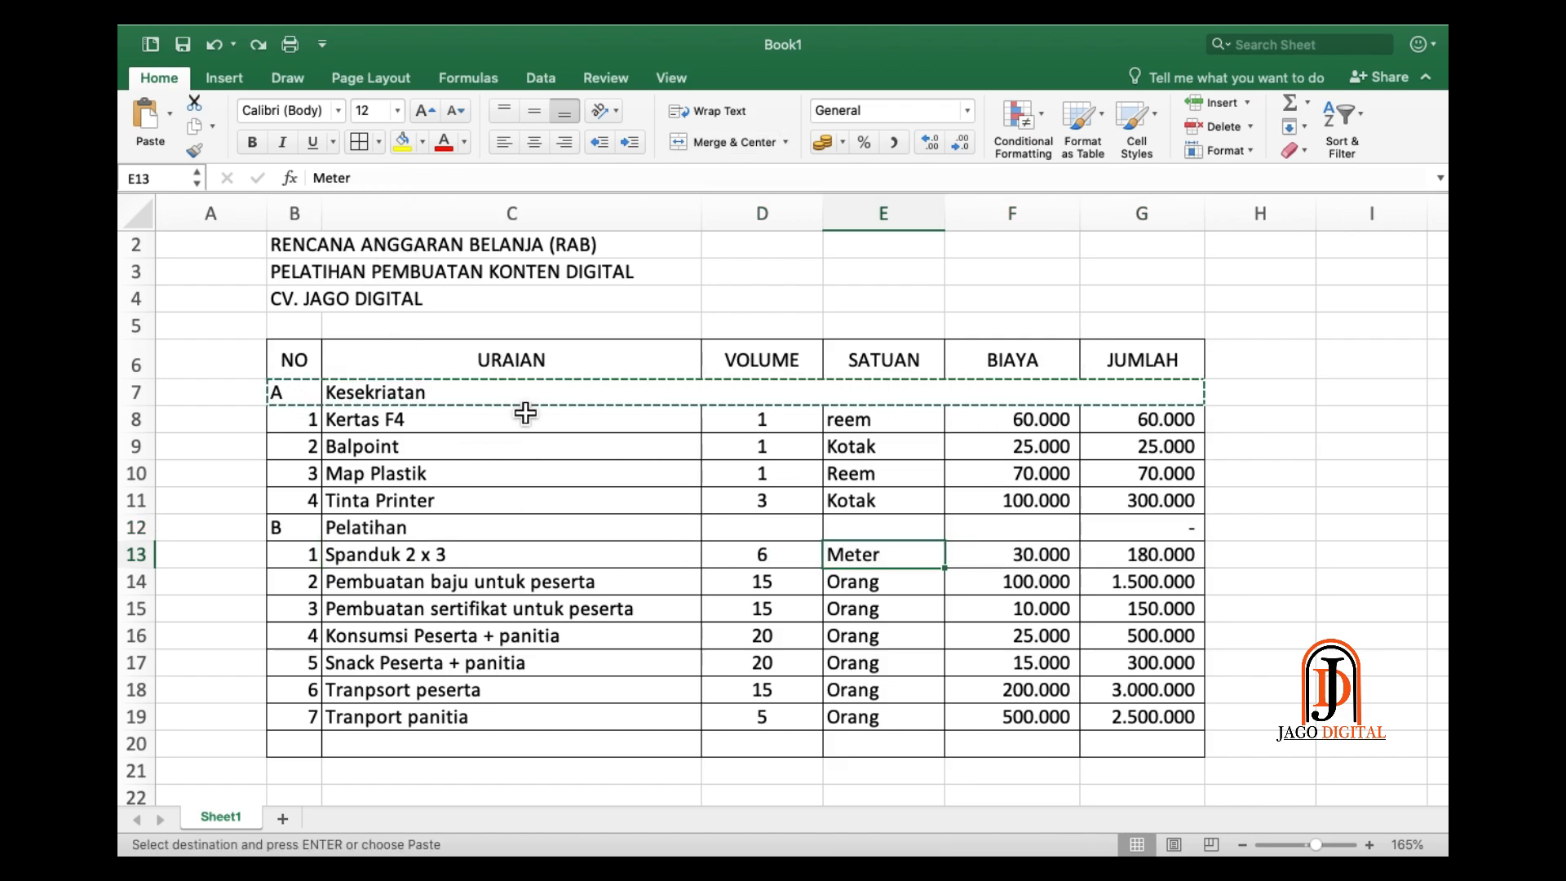
key("Escape")
left_click(517, 587)
- Merge and center the Pelatihan heading across C12:F12
left_click_drag(375, 535, 1080, 536)
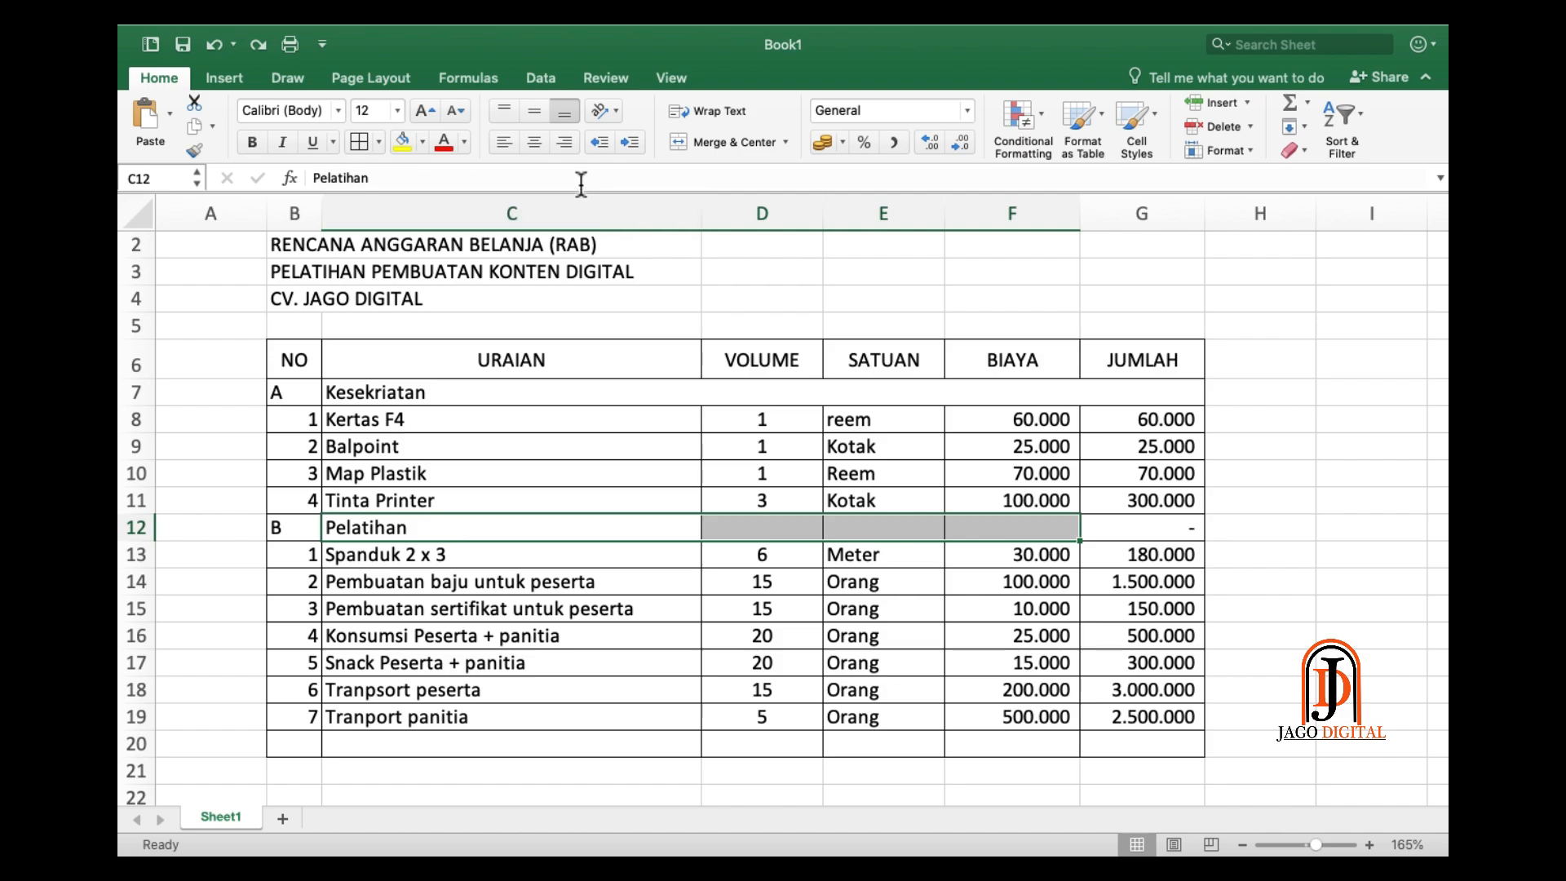
left_click(713, 144)
left_click(914, 618)
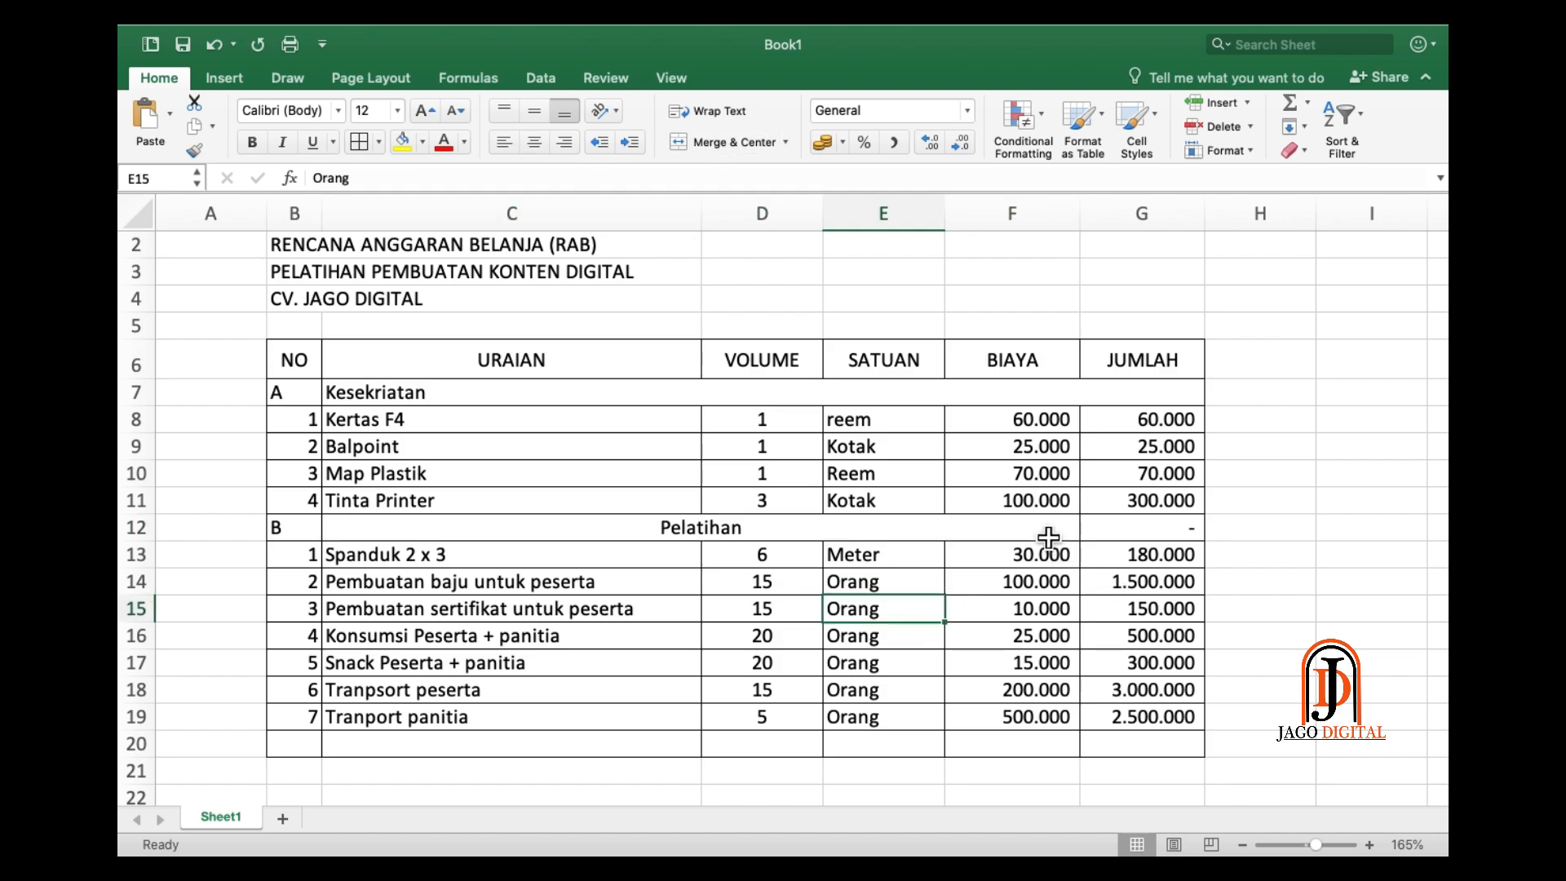
- Remove the right border of the merged Pelatihan heading cell C12, between it and G12
left_click(1139, 532)
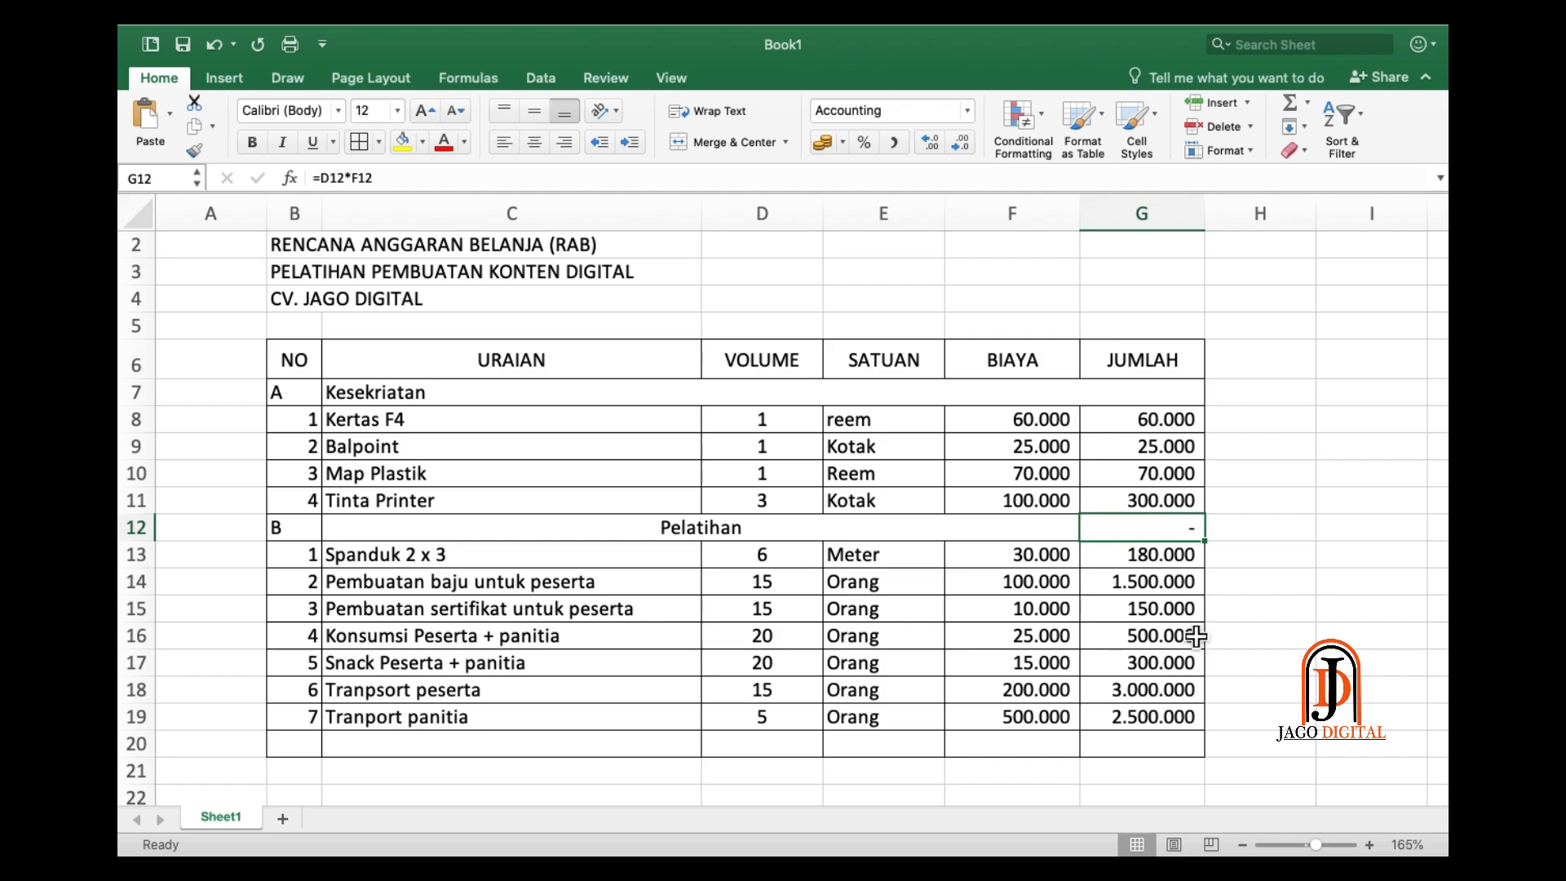
left_click(1002, 530)
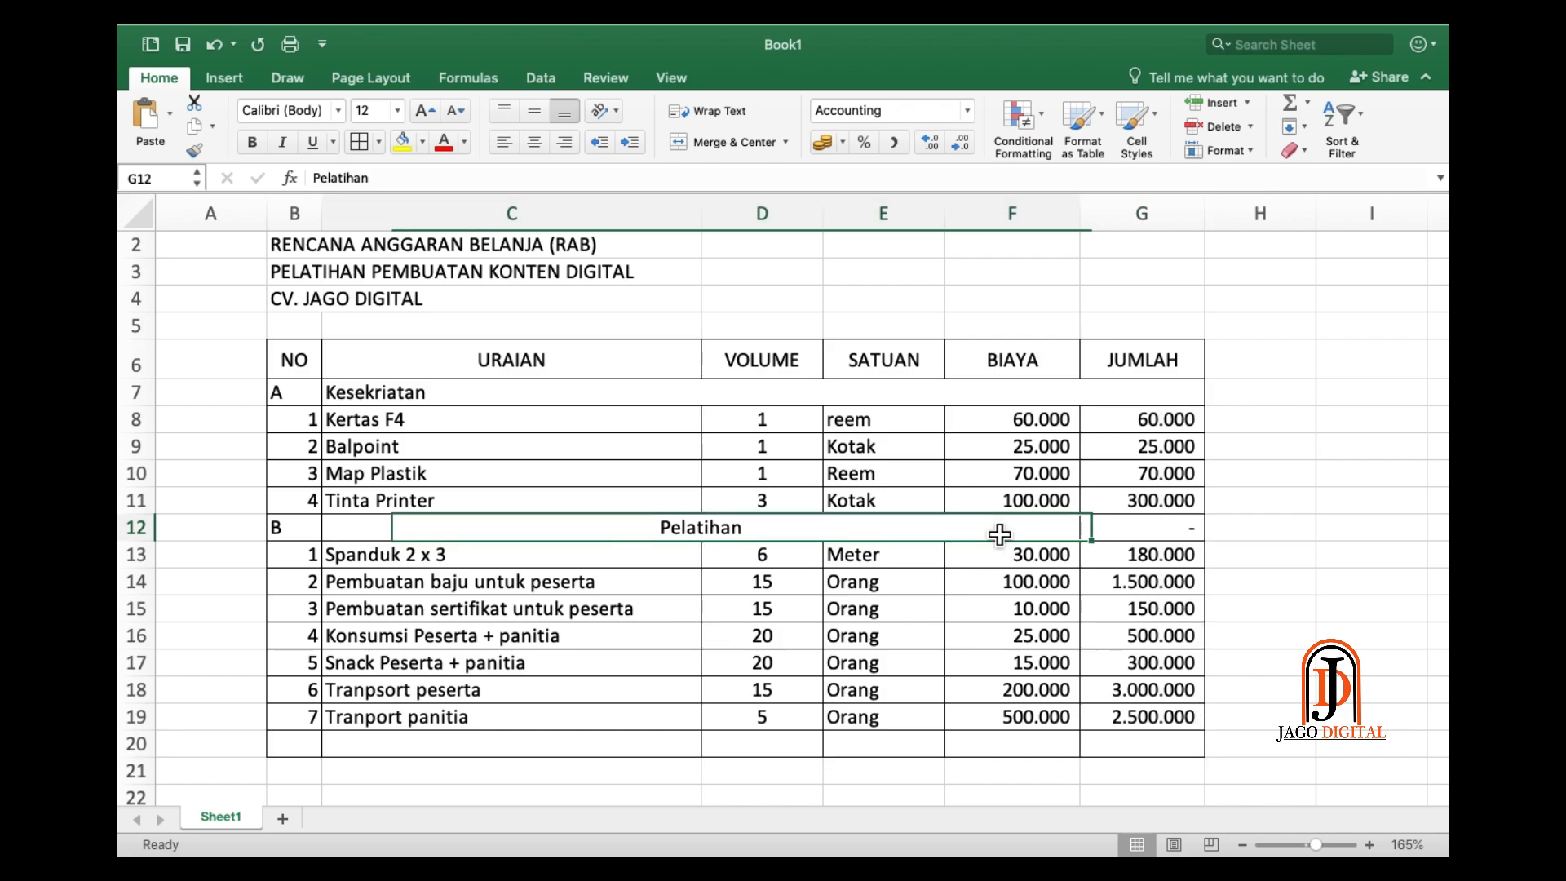
left_click(1118, 535)
left_click(1064, 537)
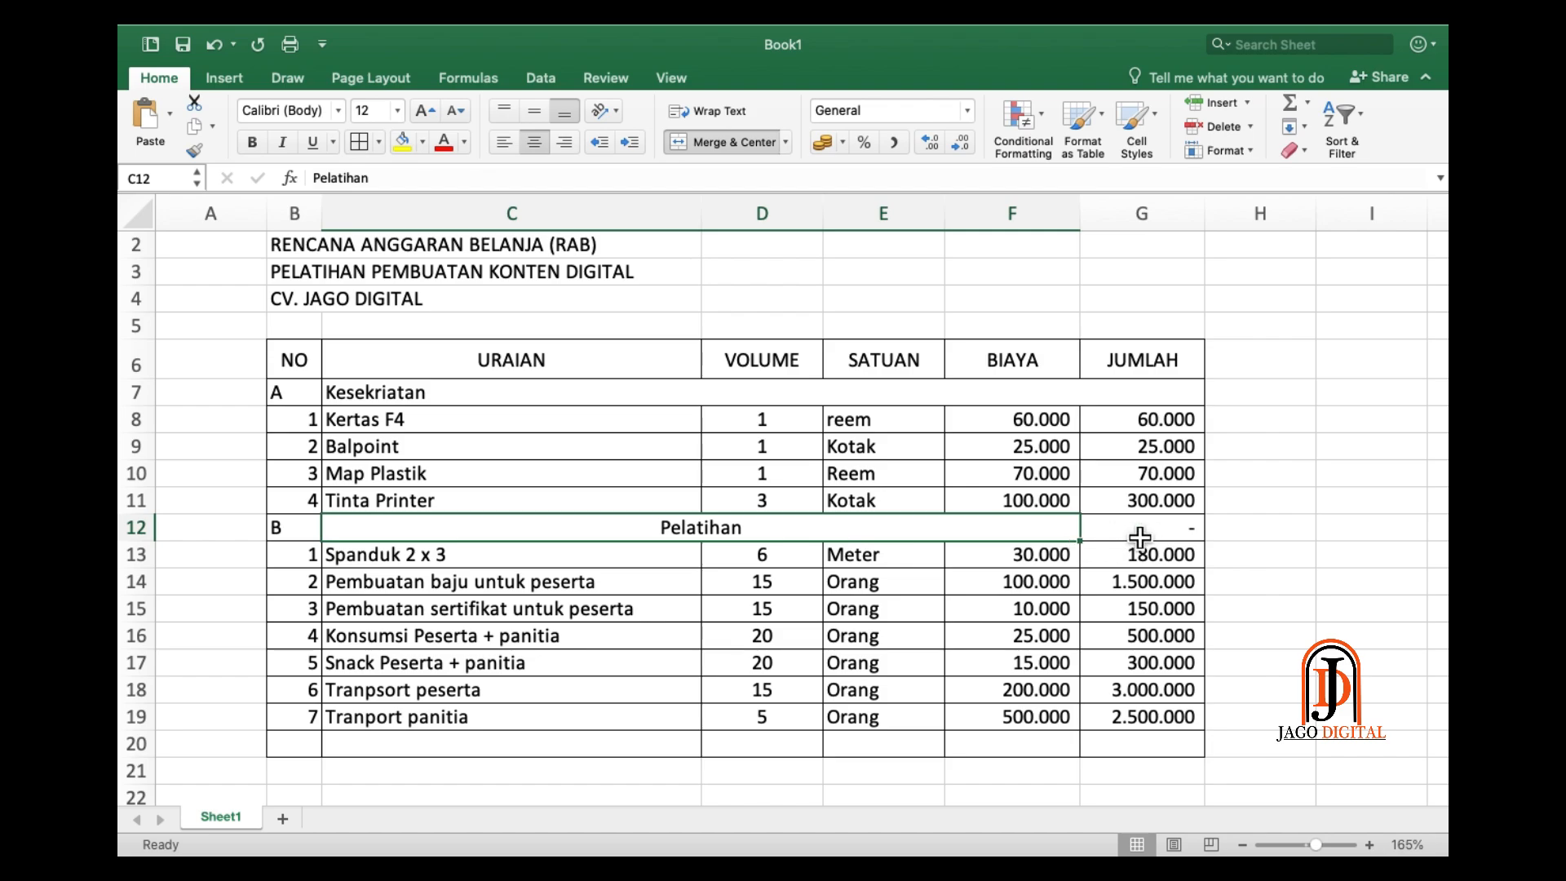
right_click(1047, 537)
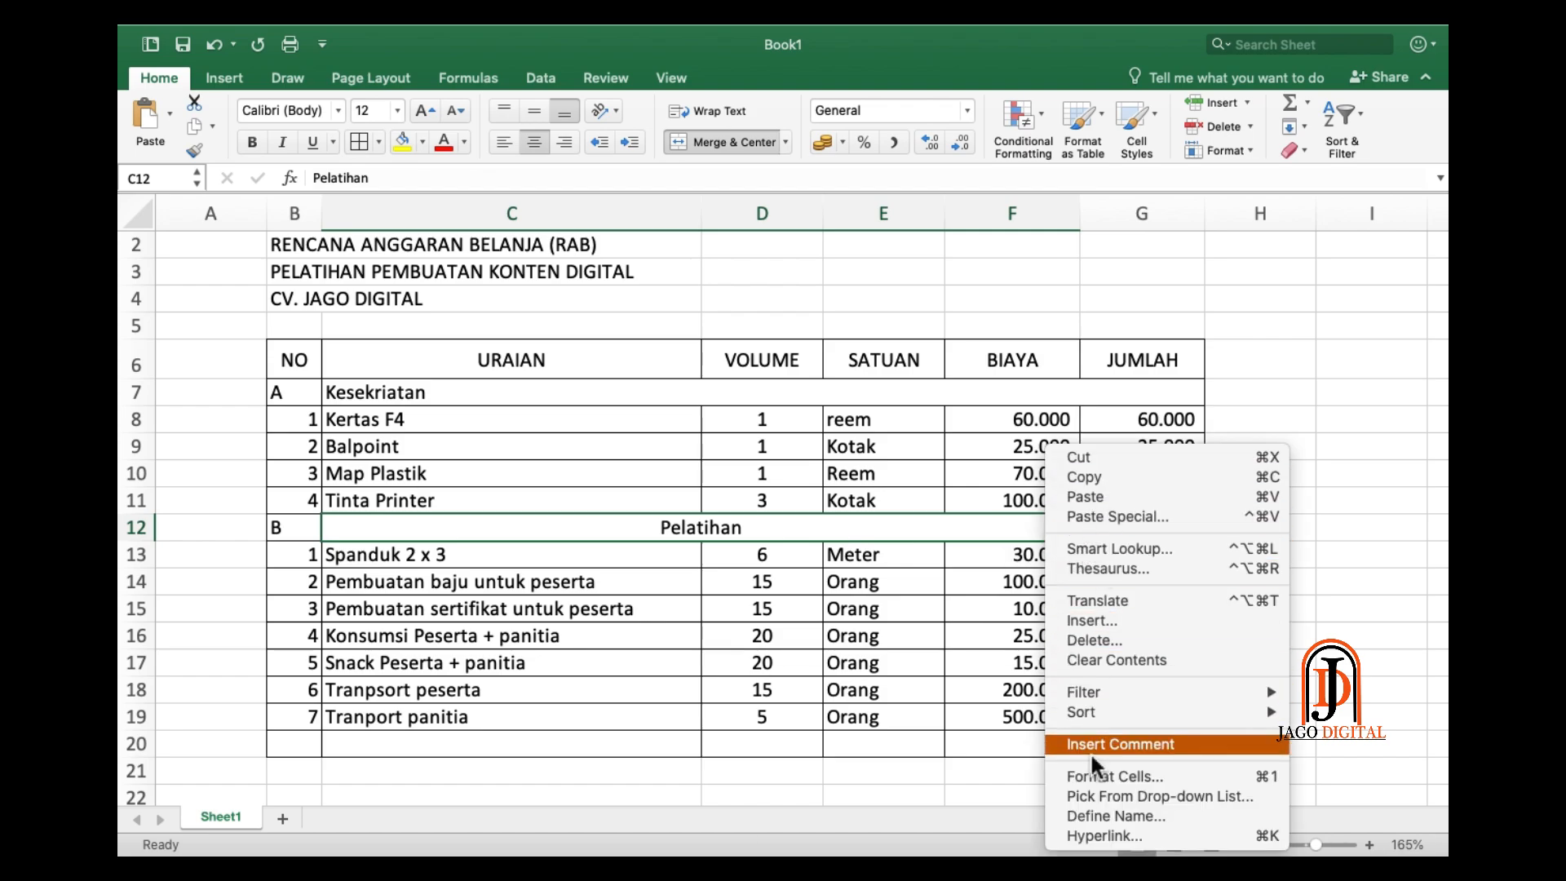
left_click(1108, 775)
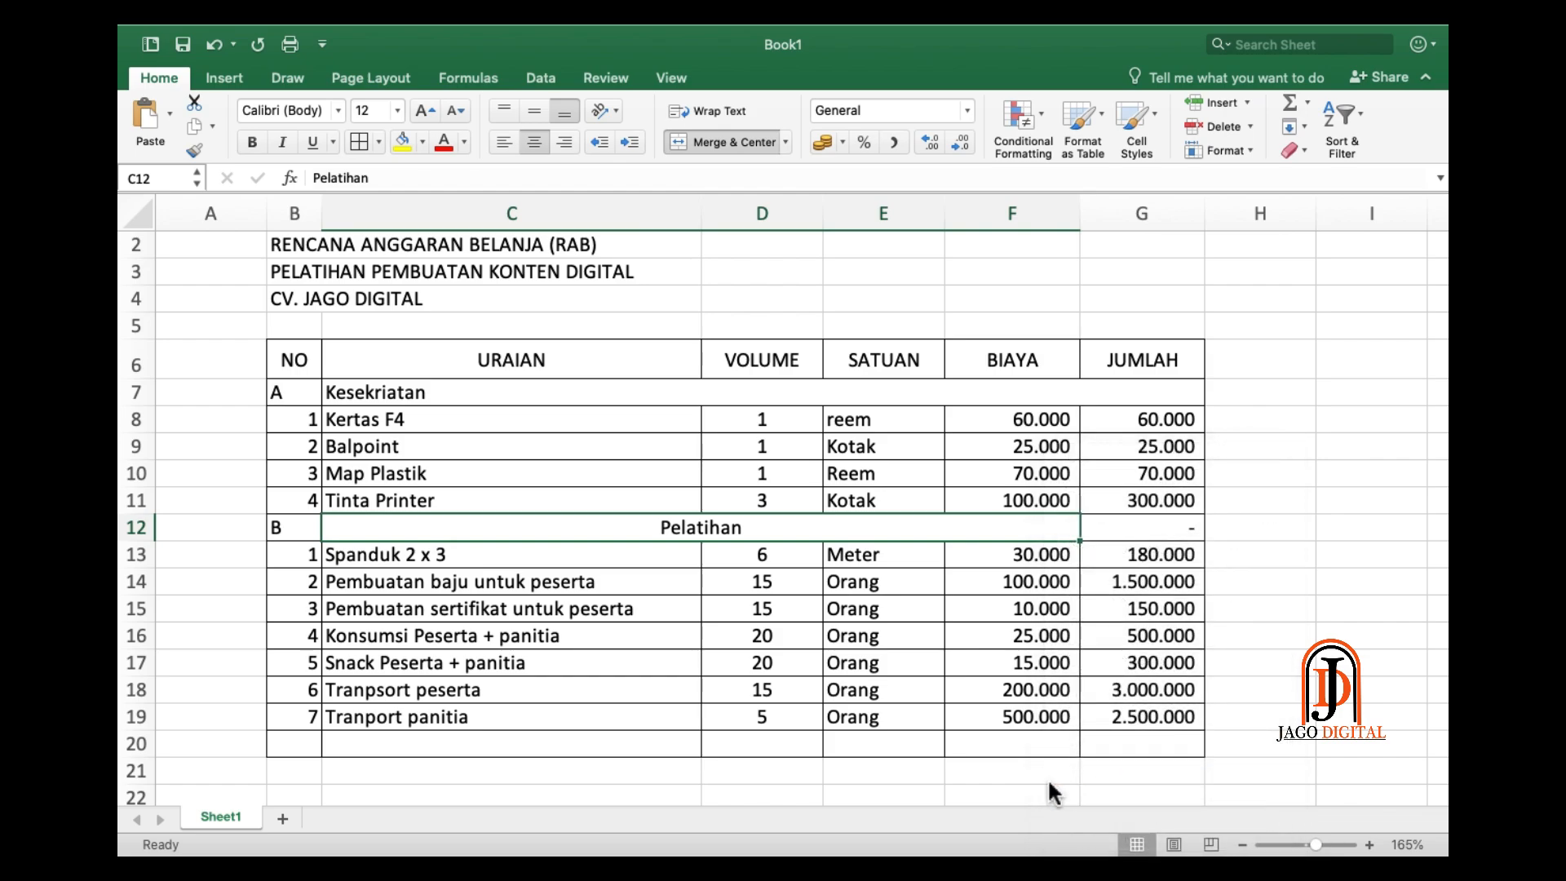
left_click(1151, 287)
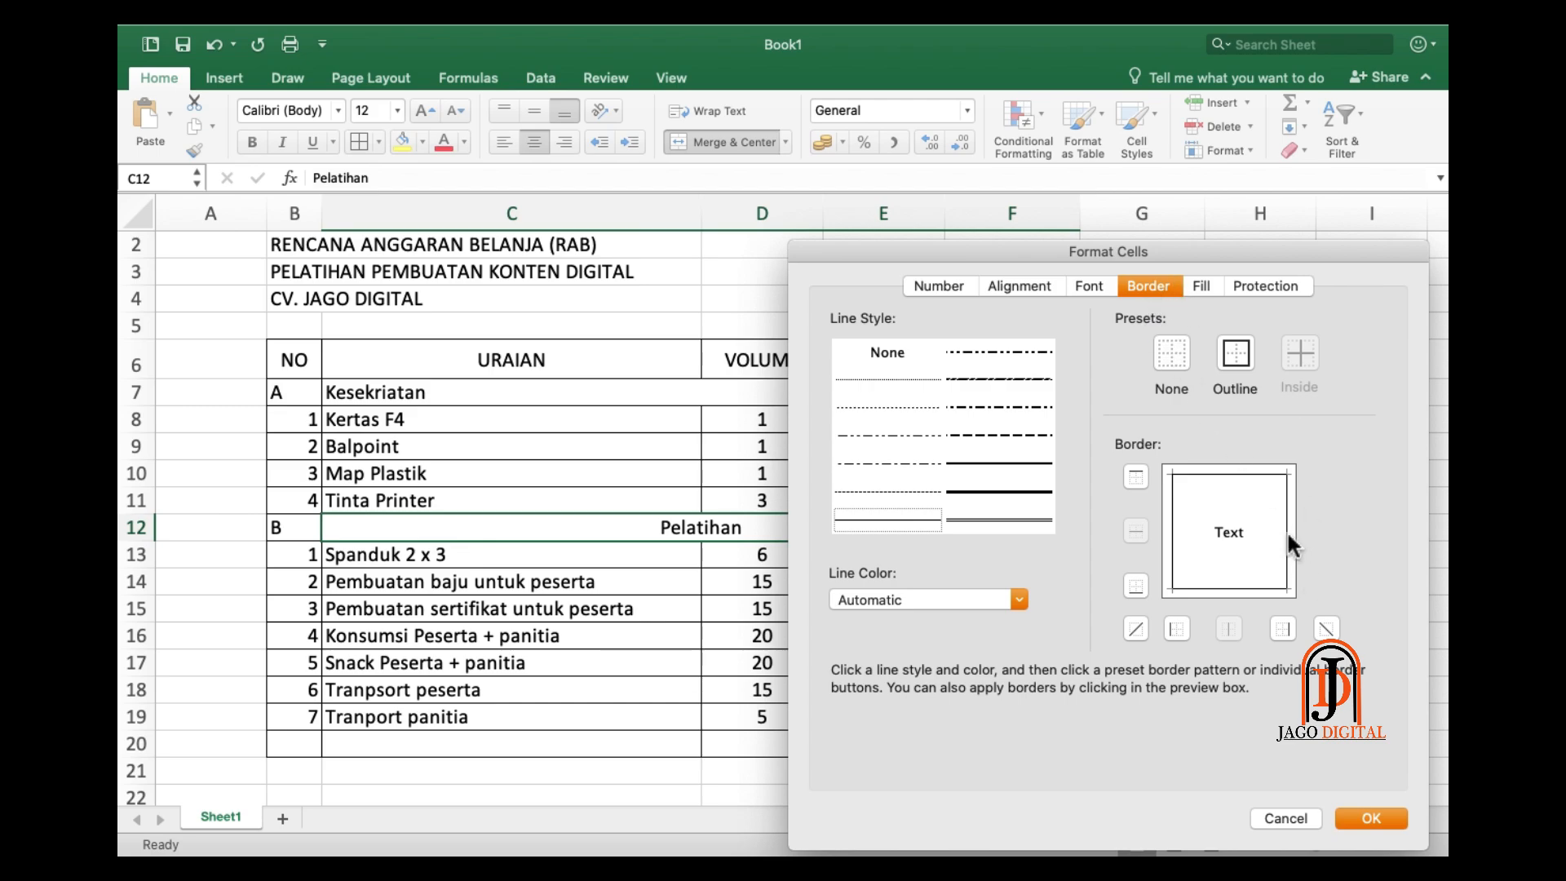
left_click(1372, 818)
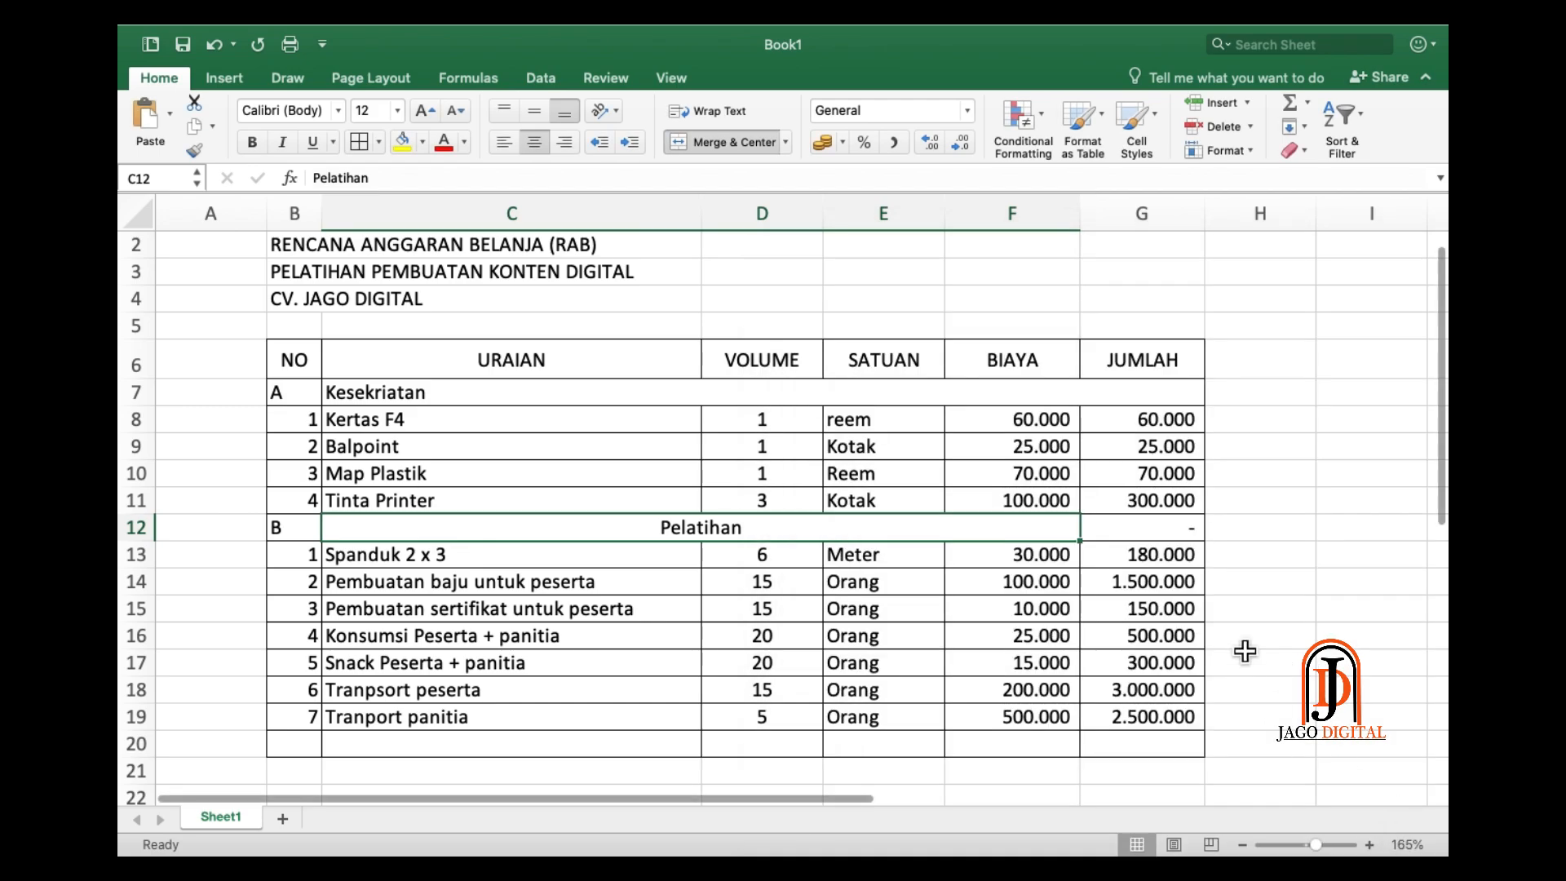
left_click(1334, 612)
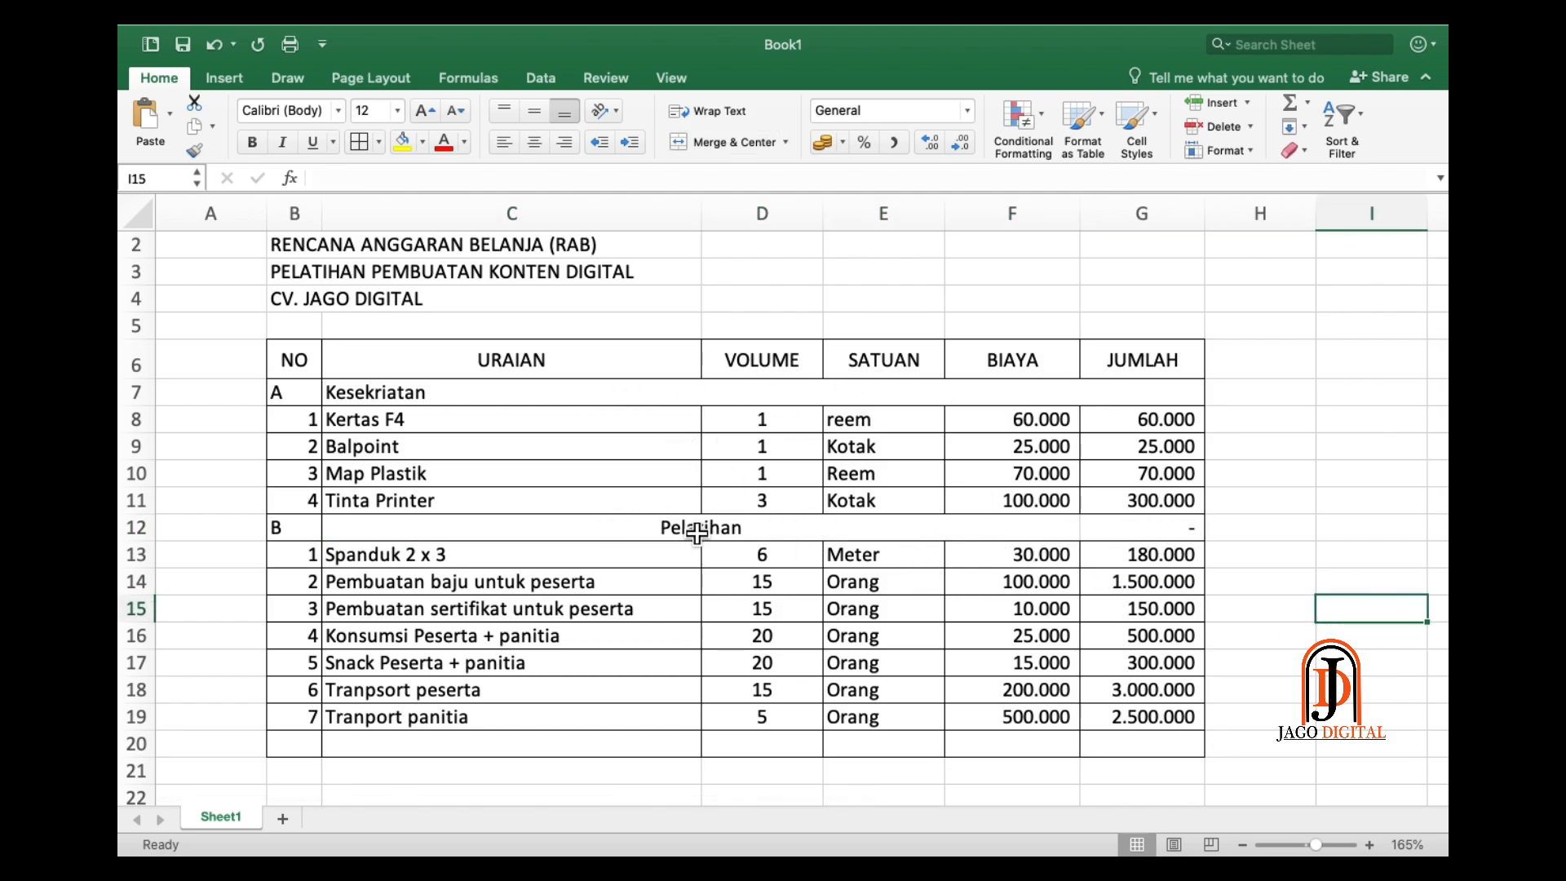
- Italicize the A Kesekriatan and B Pelatihan heading rows, and align the Pelatihan heading to the left
left_click(639, 528)
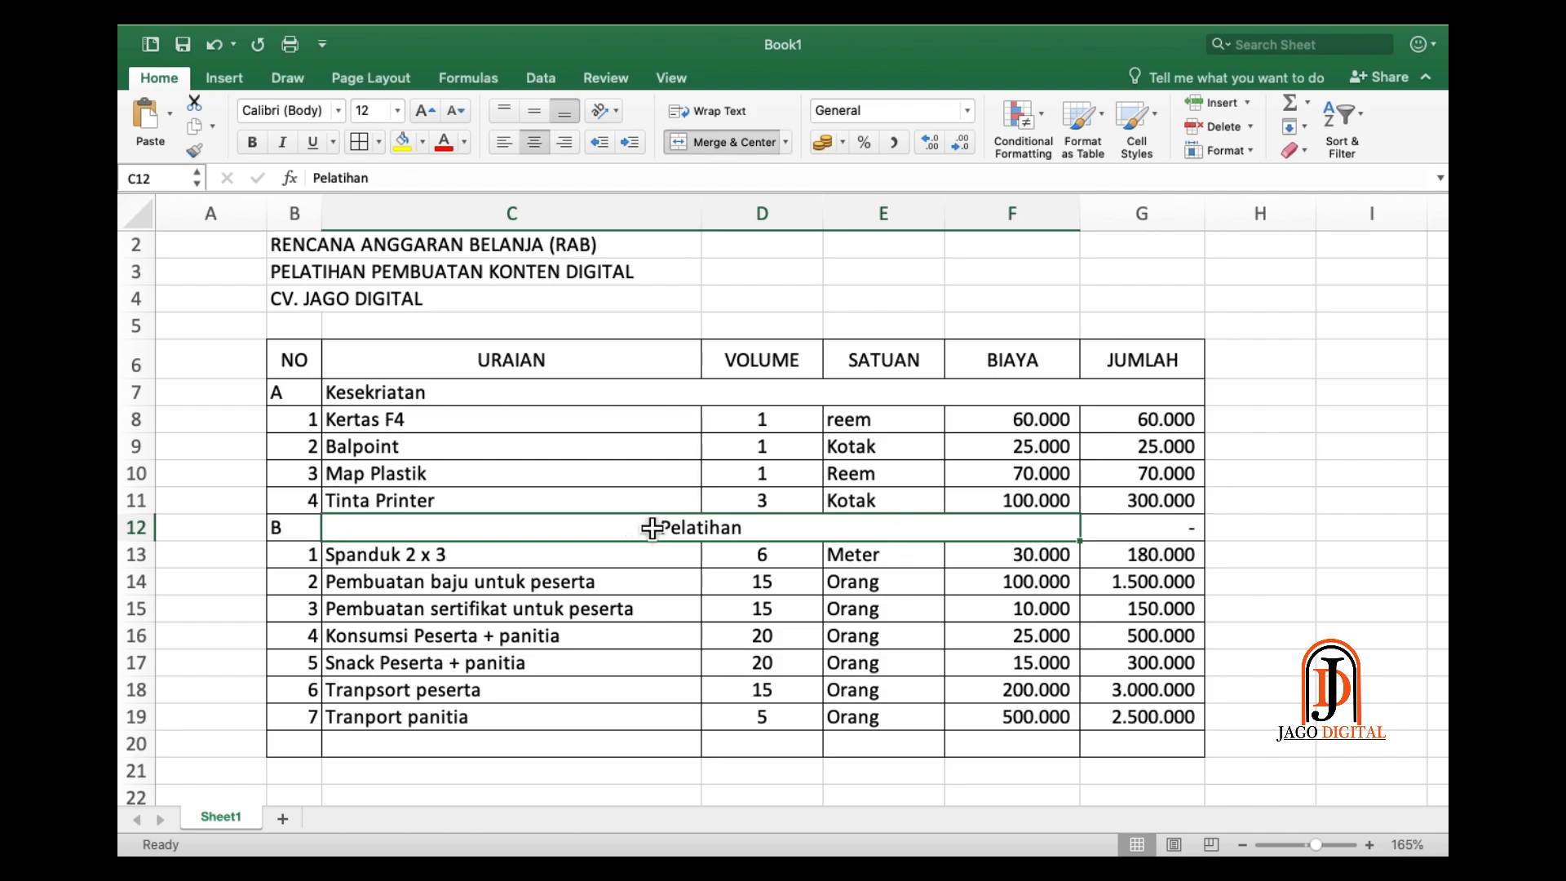
left_click_drag(300, 395, 545, 537)
left_click_drag(294, 395, 527, 423)
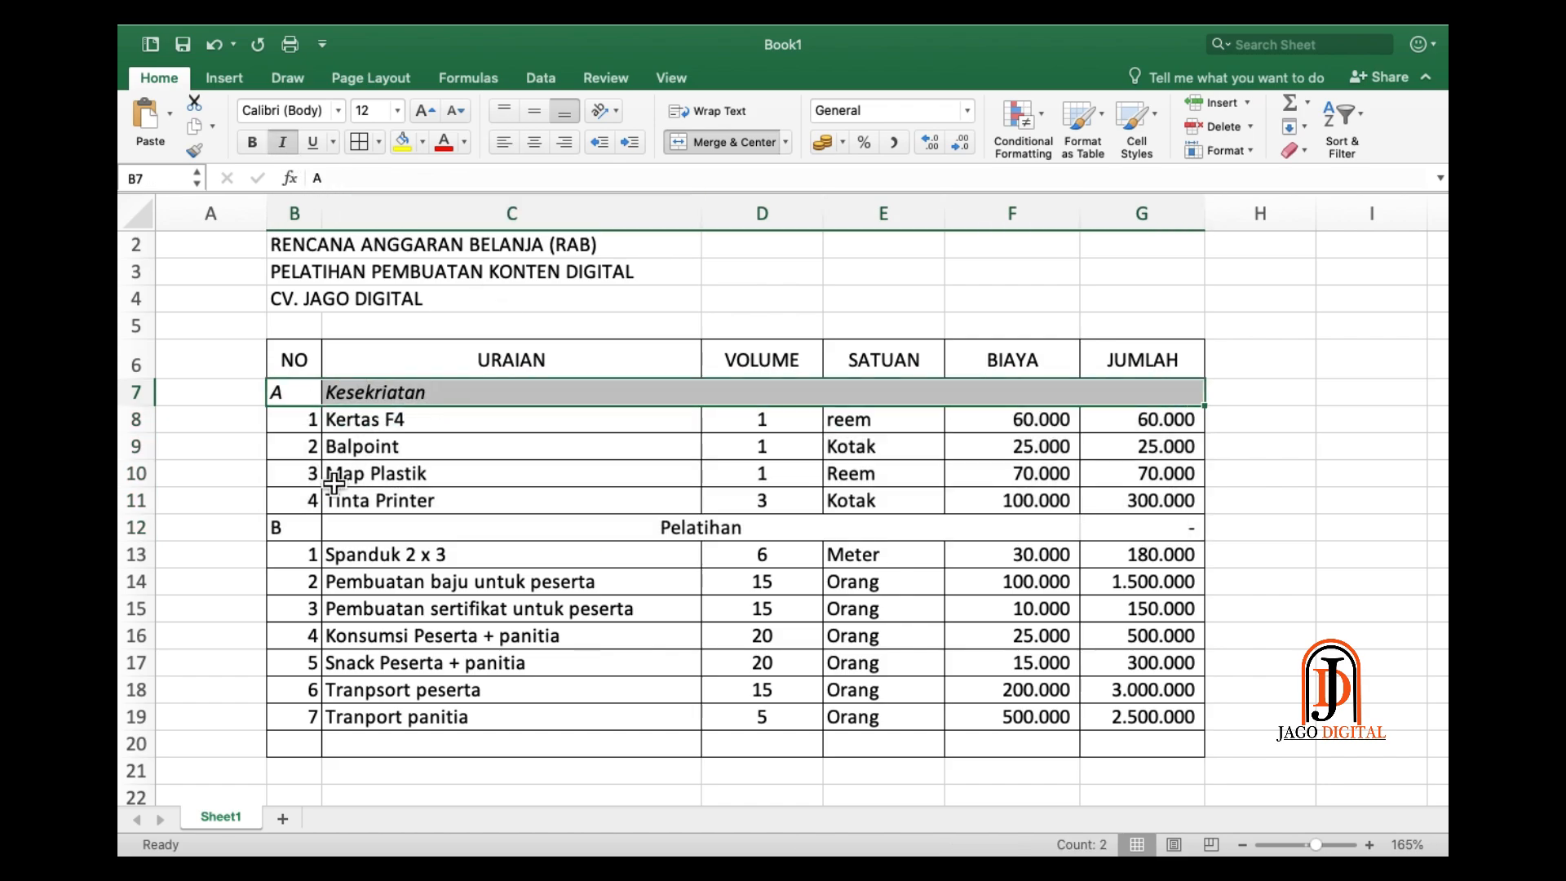
left_click_drag(321, 531, 525, 539)
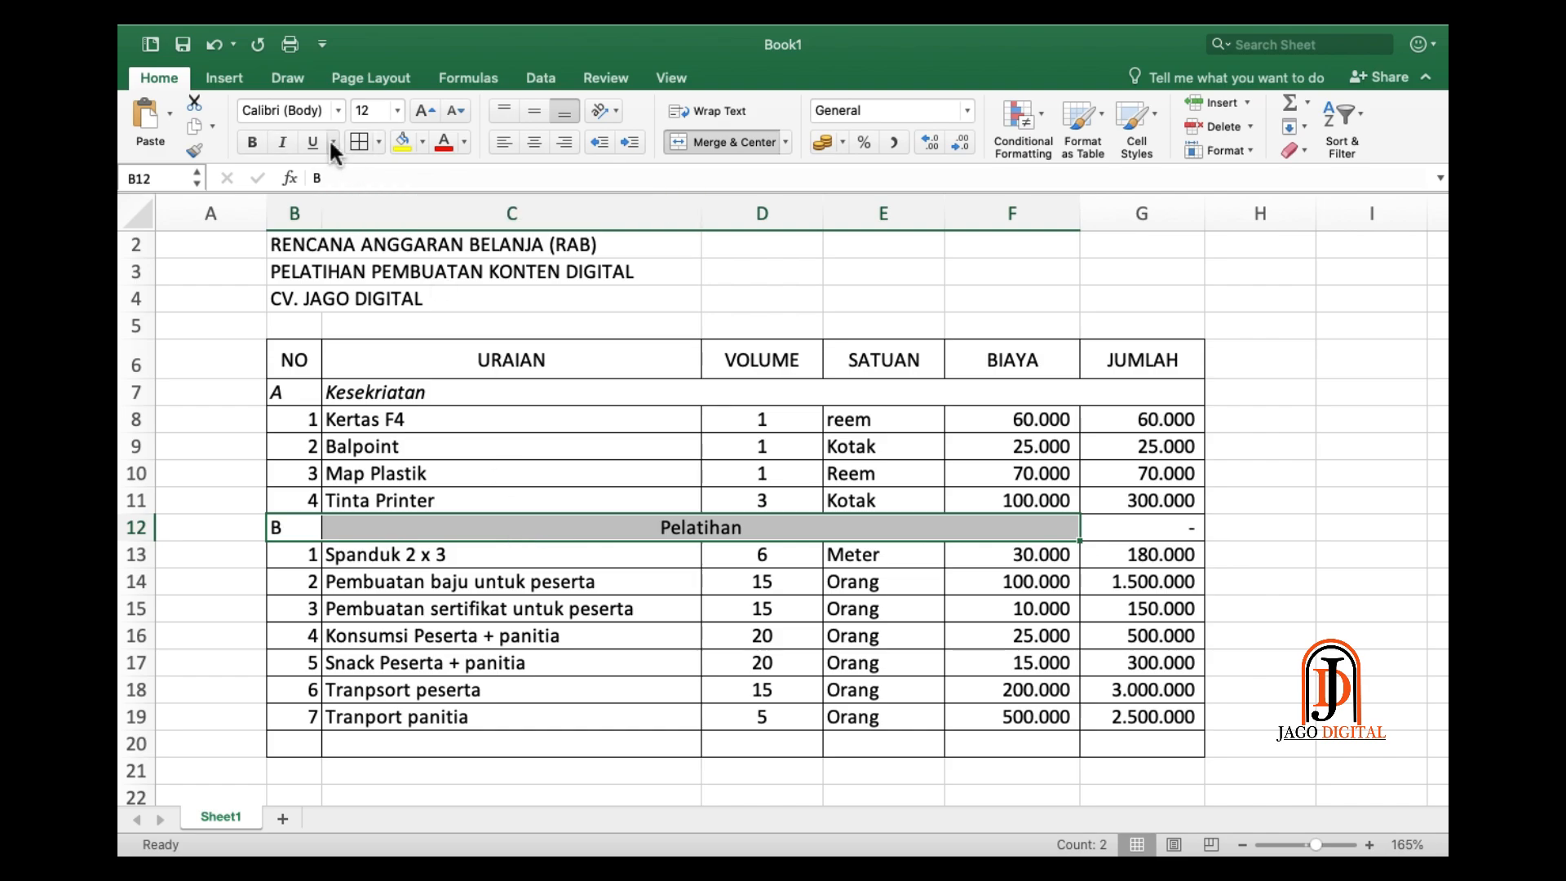
left_click(281, 137)
left_click(612, 500)
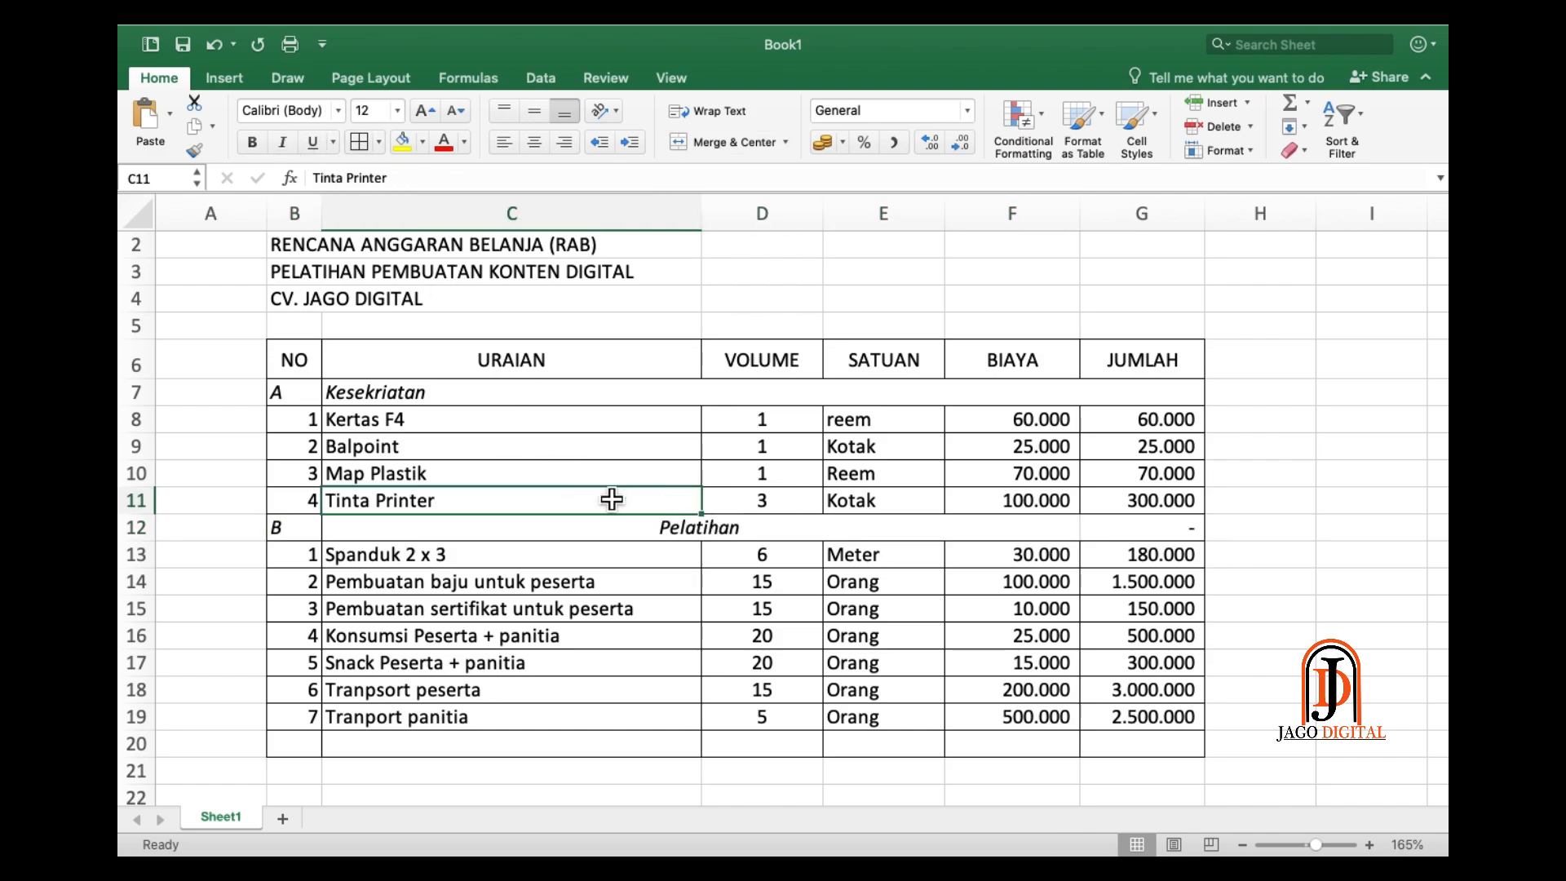
left_click(663, 541)
left_click(504, 145)
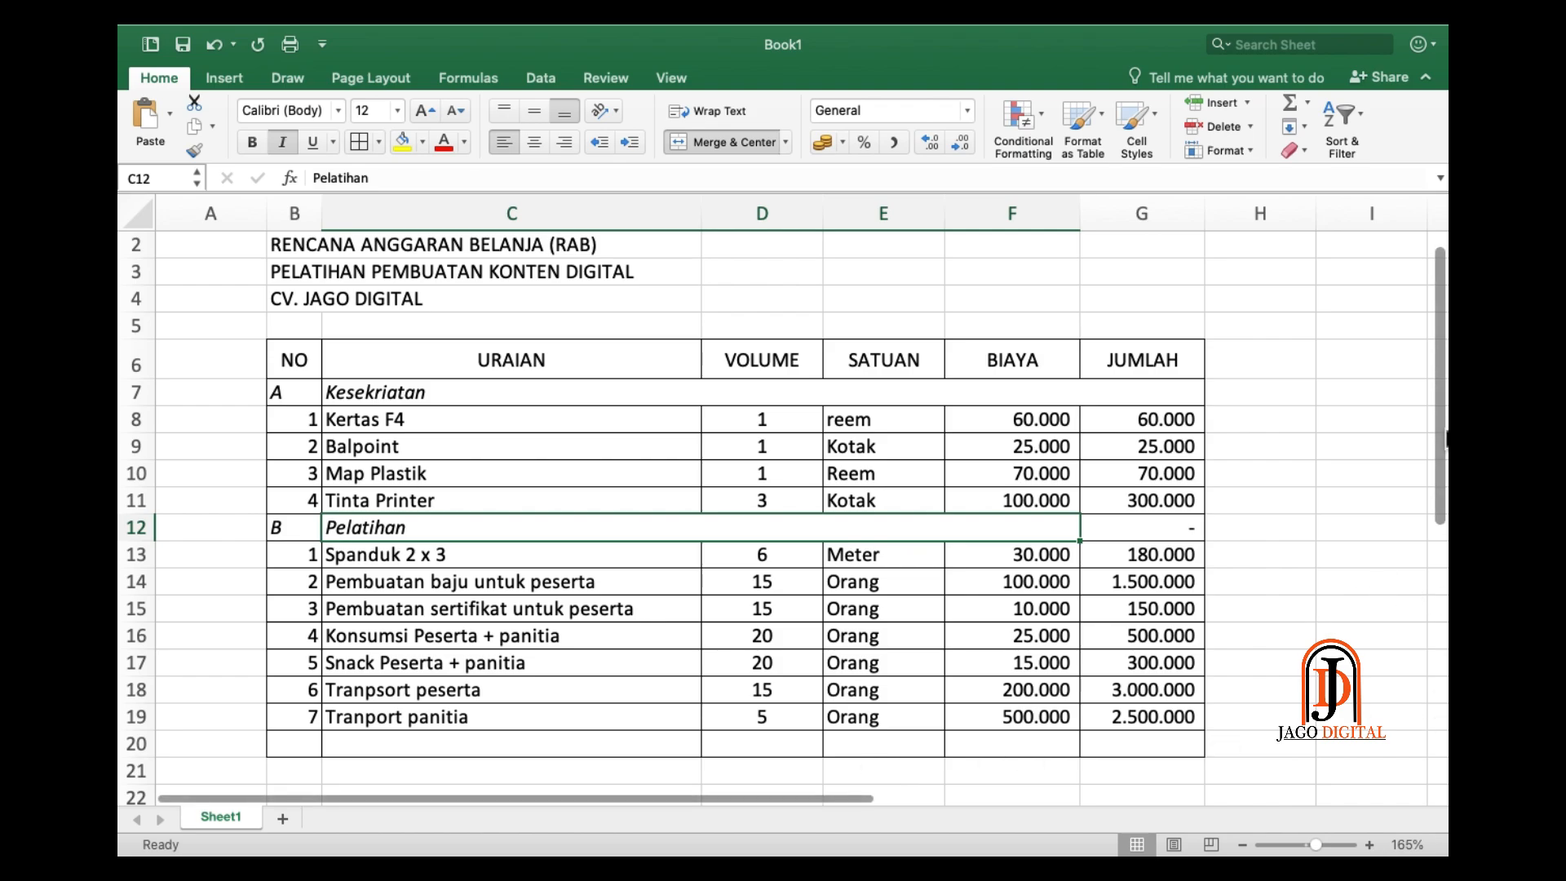
- Merge and center C20:F20 in the empty last table row and enter the label "Jumlah Total"
scroll(1440, 440, "down", 2)
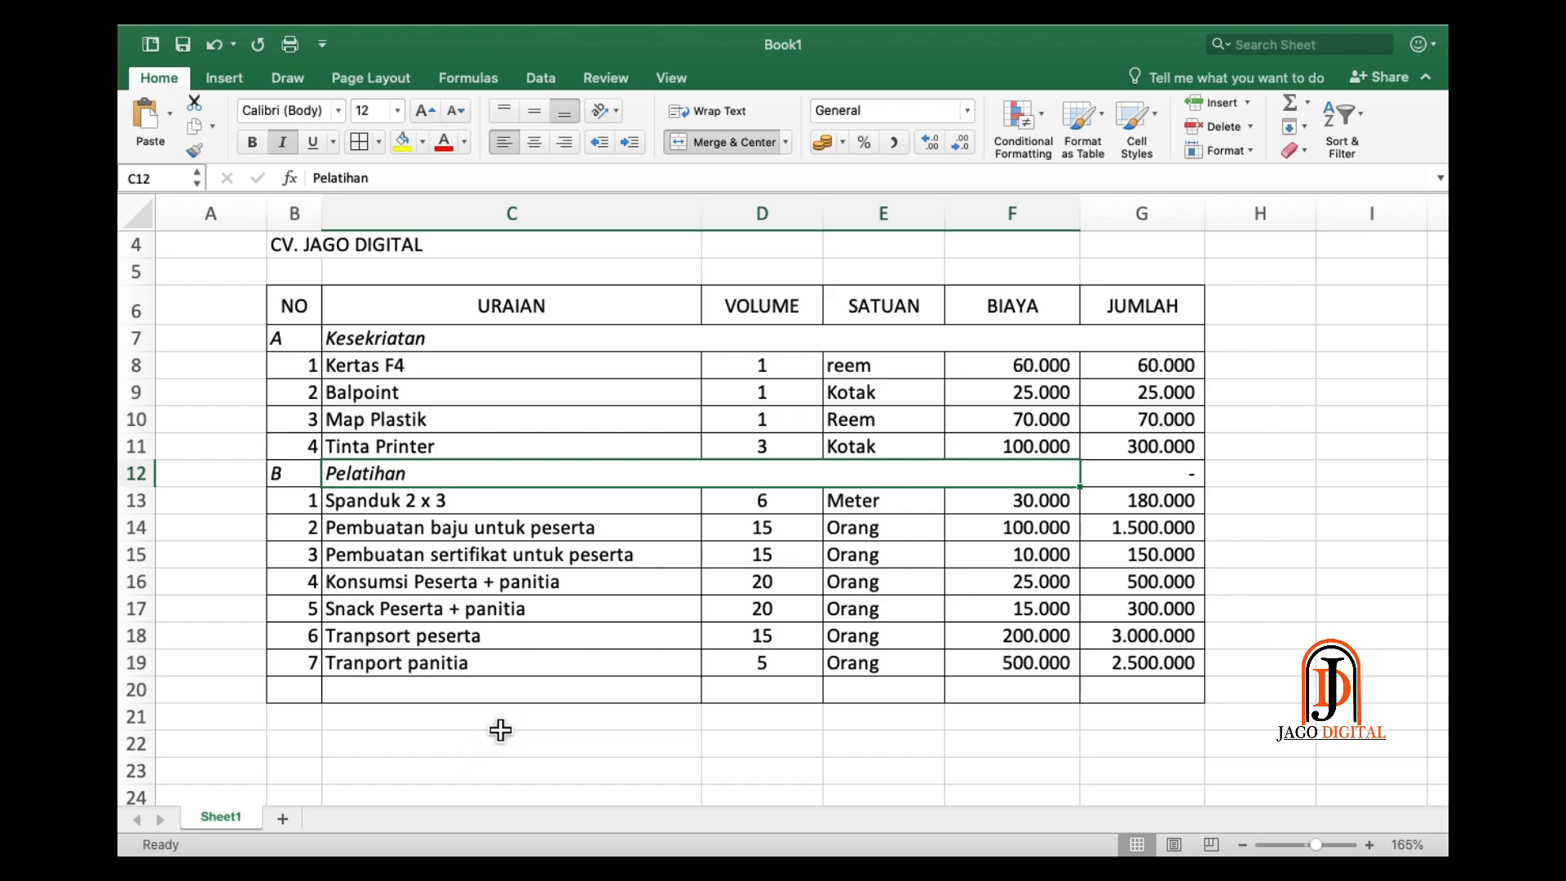
left_click_drag(437, 702, 972, 697)
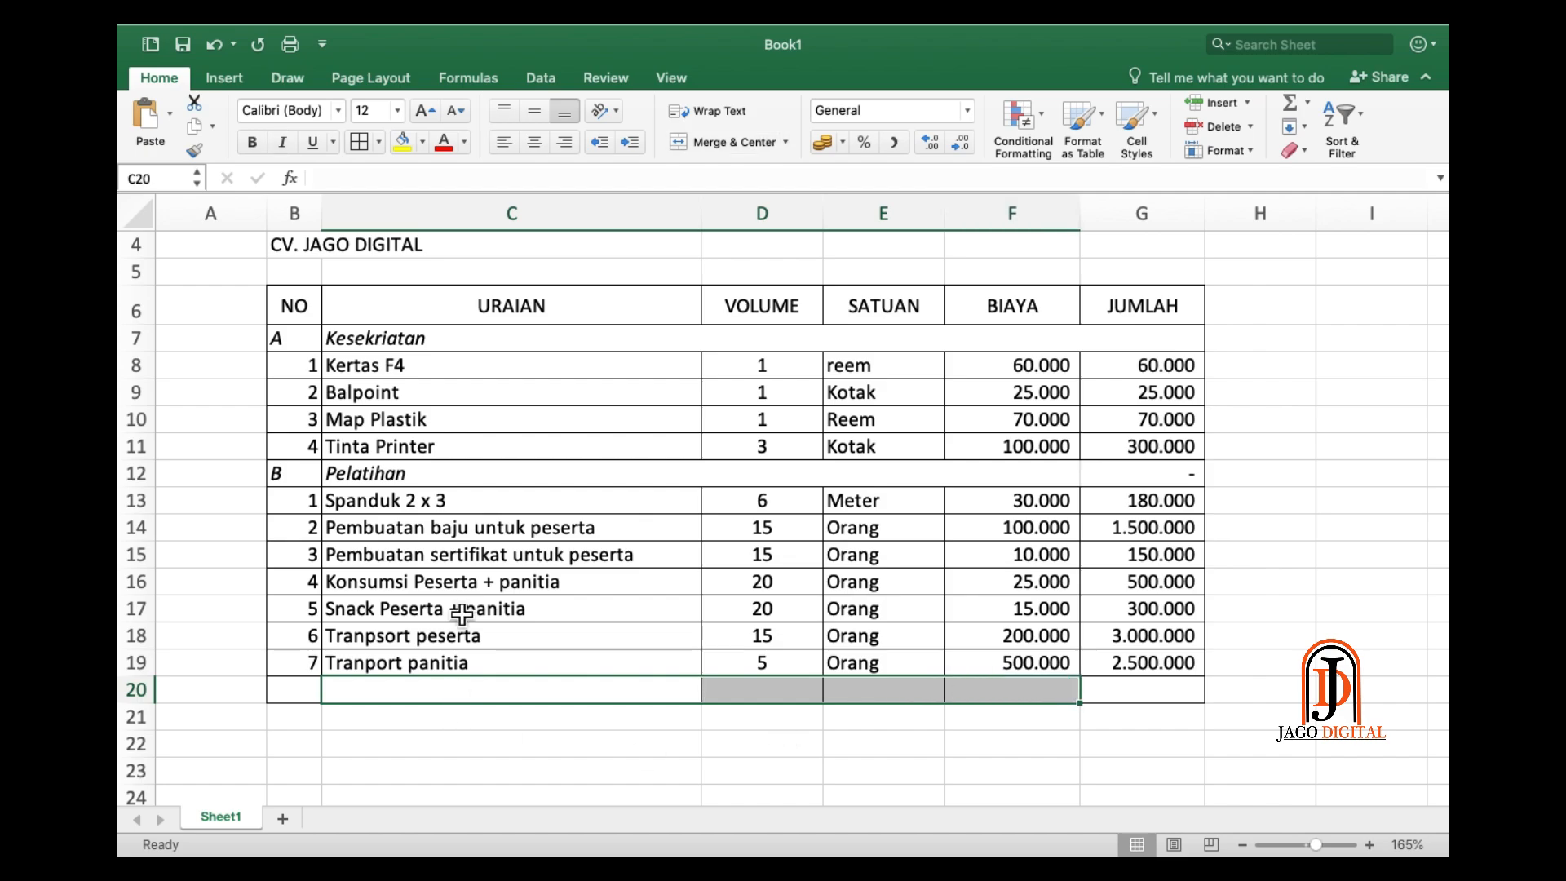
left_click(753, 140)
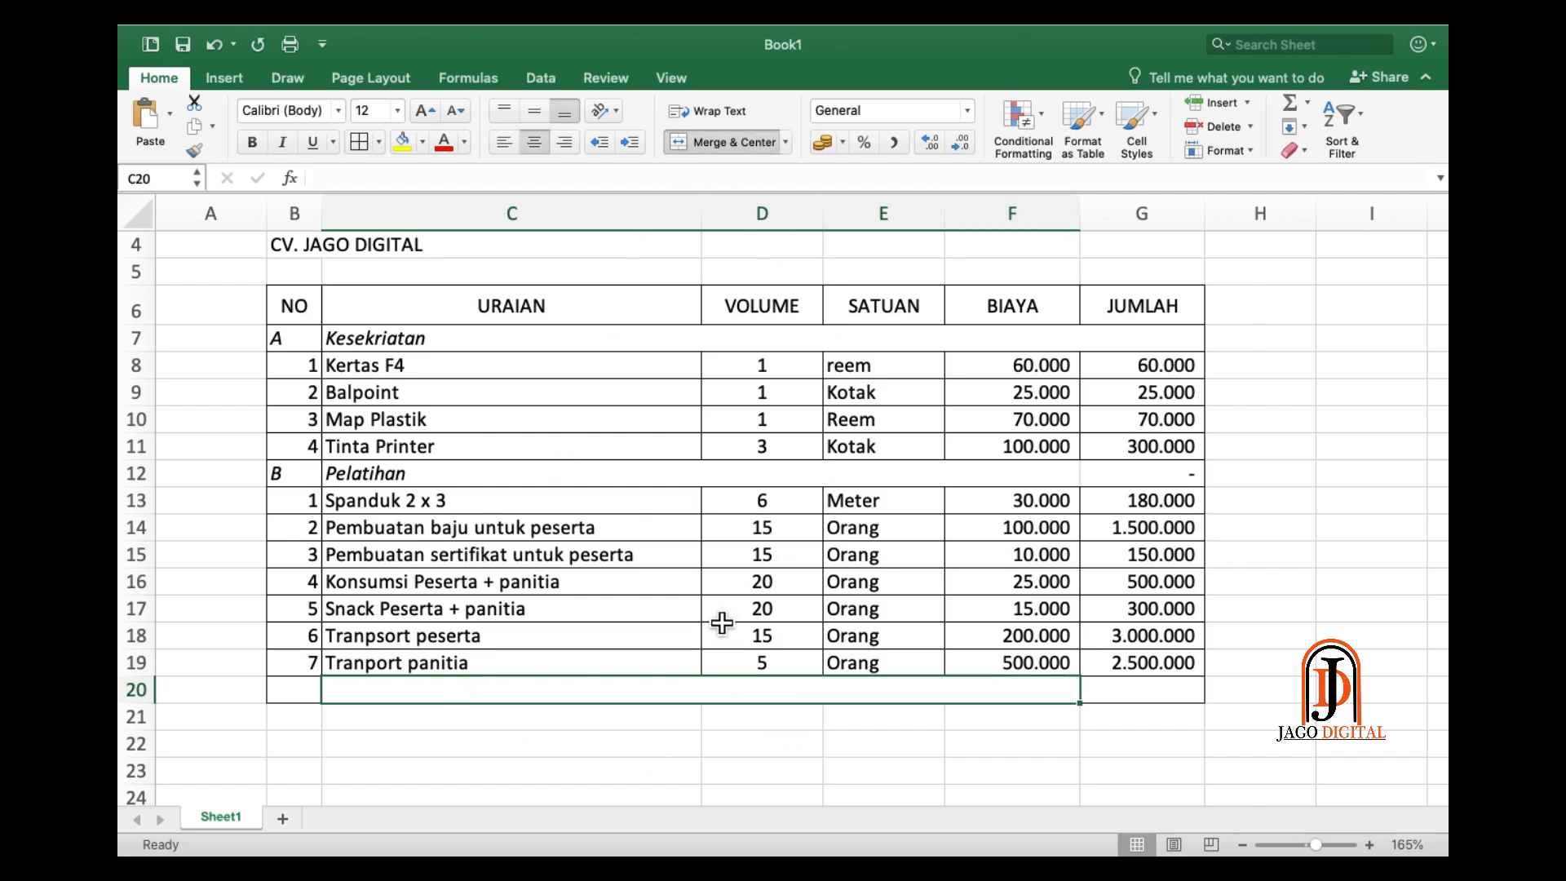
type("Jumlah ")
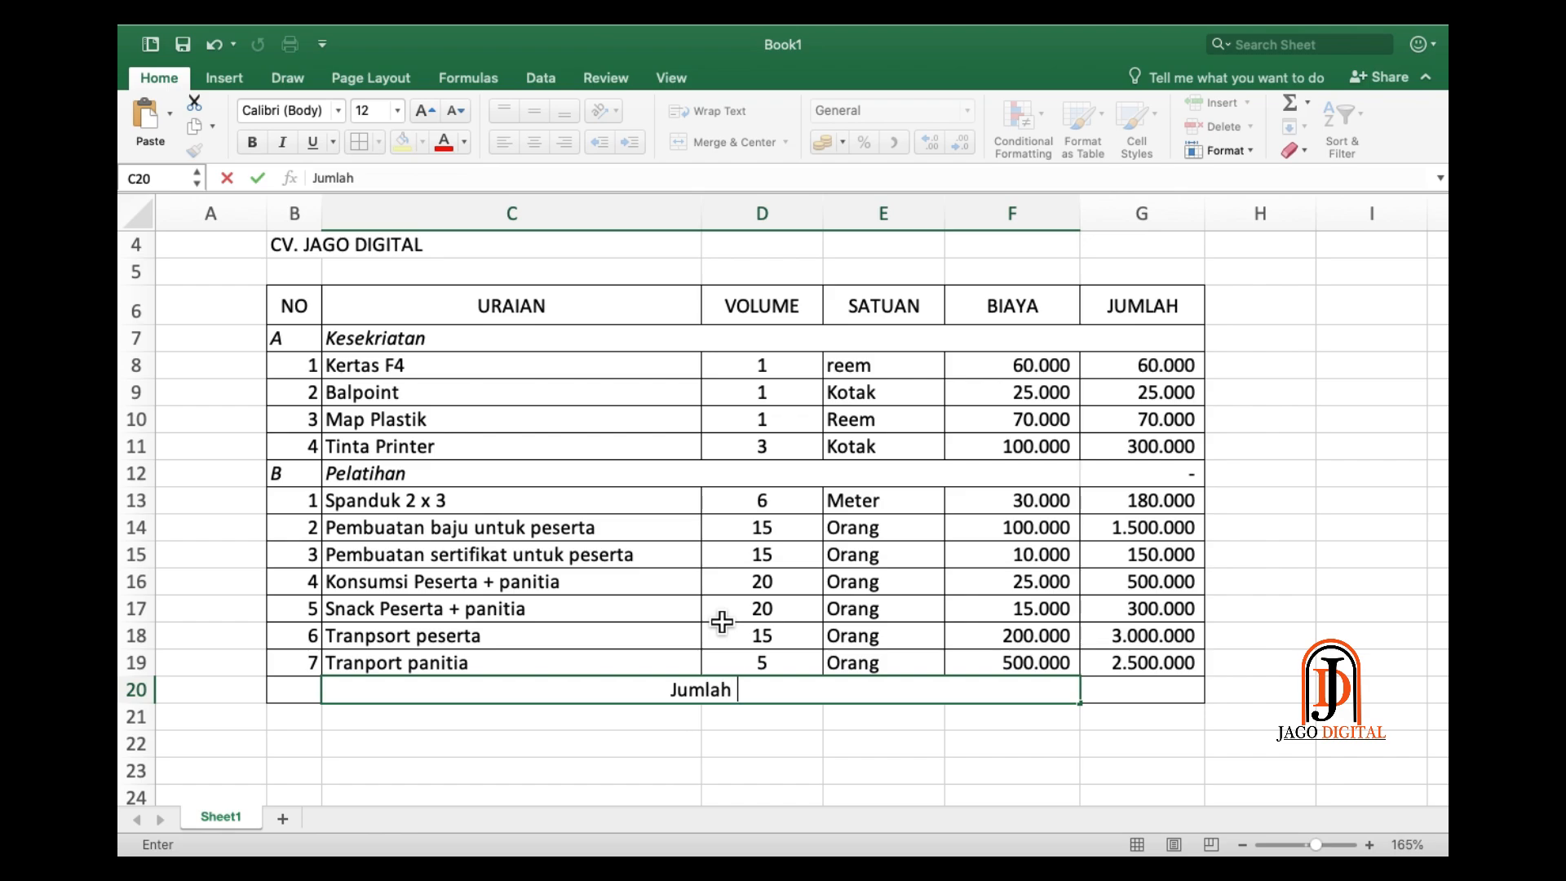
type("Total")
key("Tab")
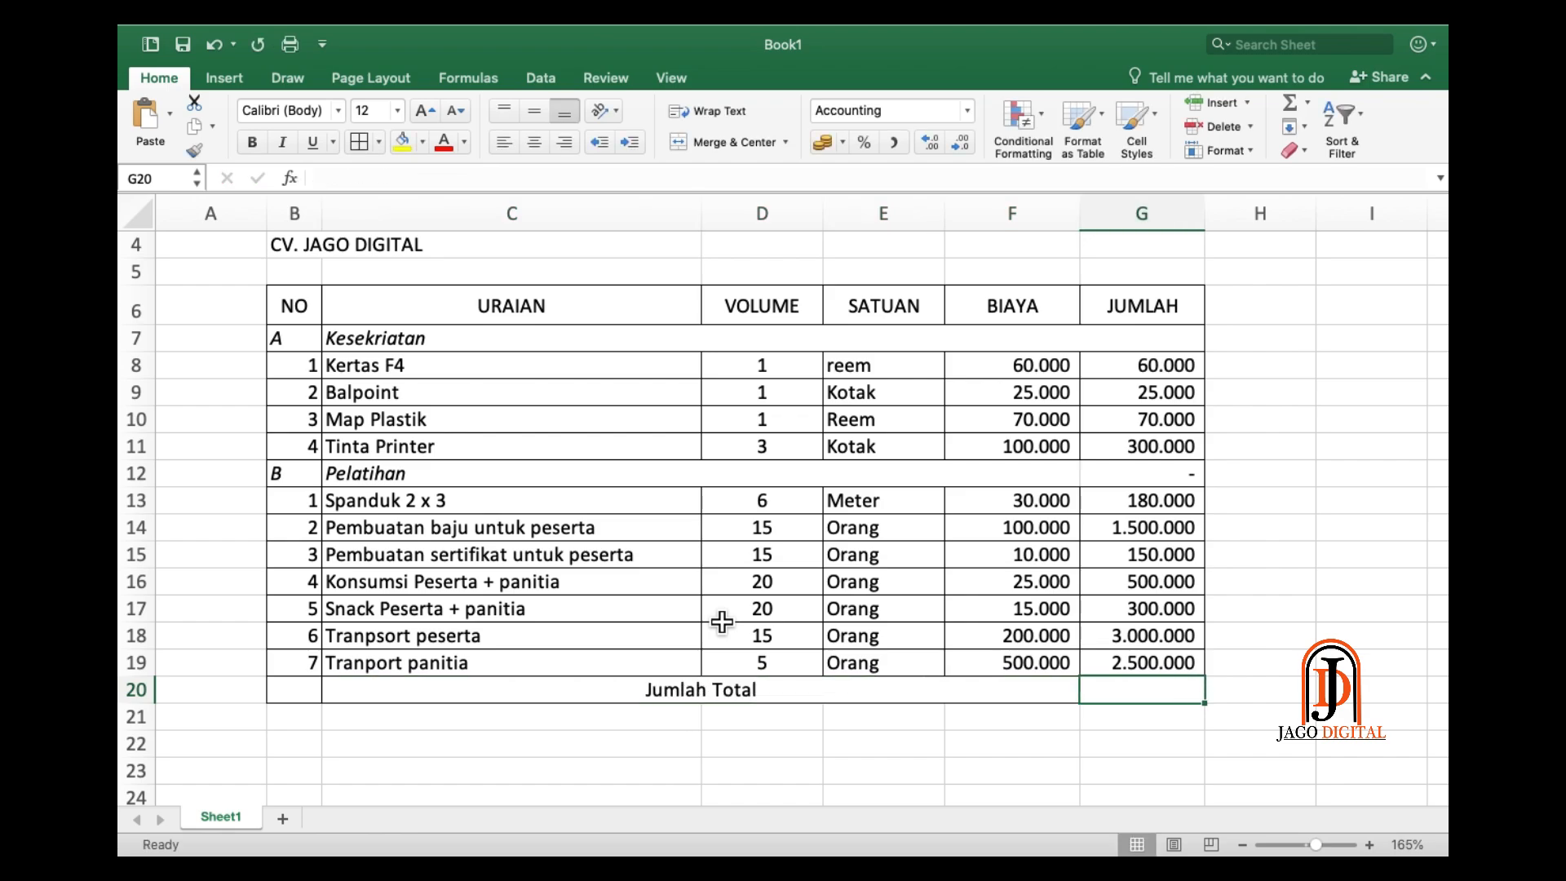
- Calculate the grand total in G20 with the formula =SUM(G8:G19)
type("=")
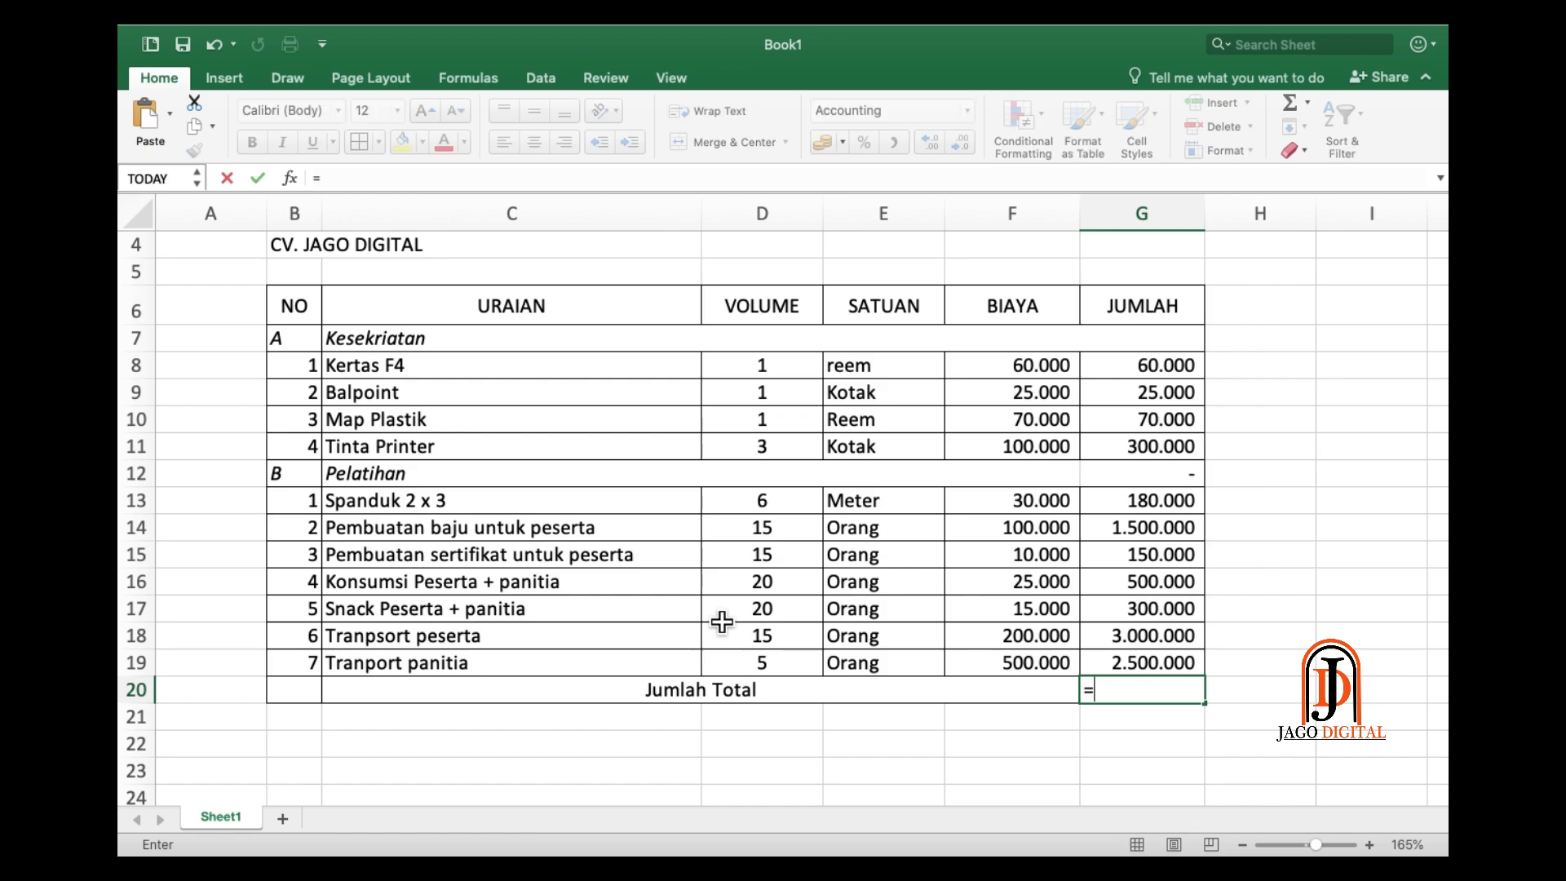
type("sum(")
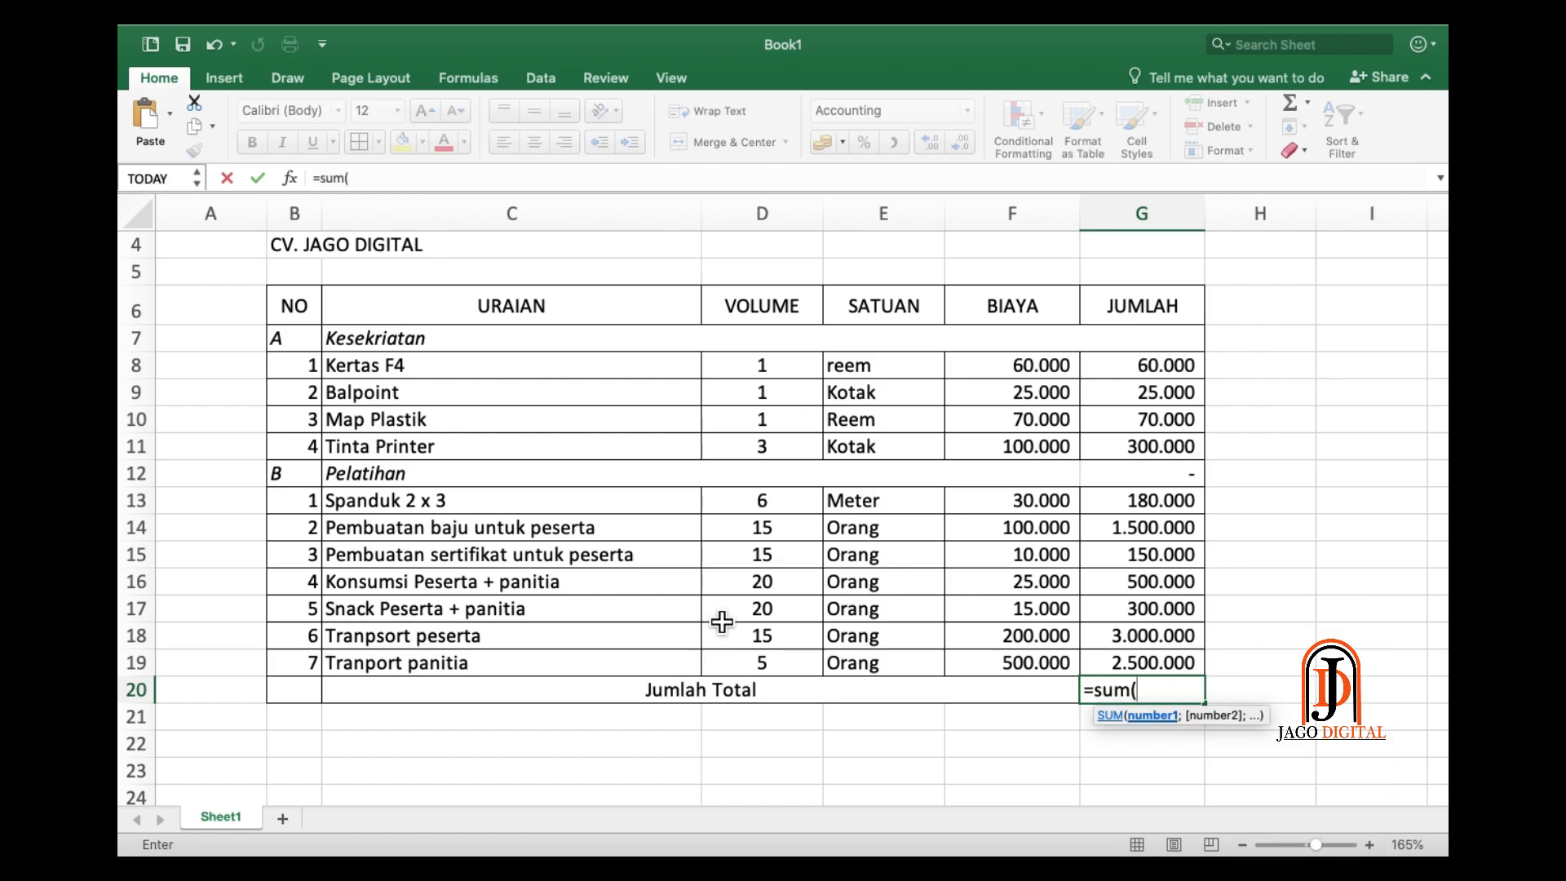
left_click(1165, 669)
left_click_drag(1165, 671, 1158, 388)
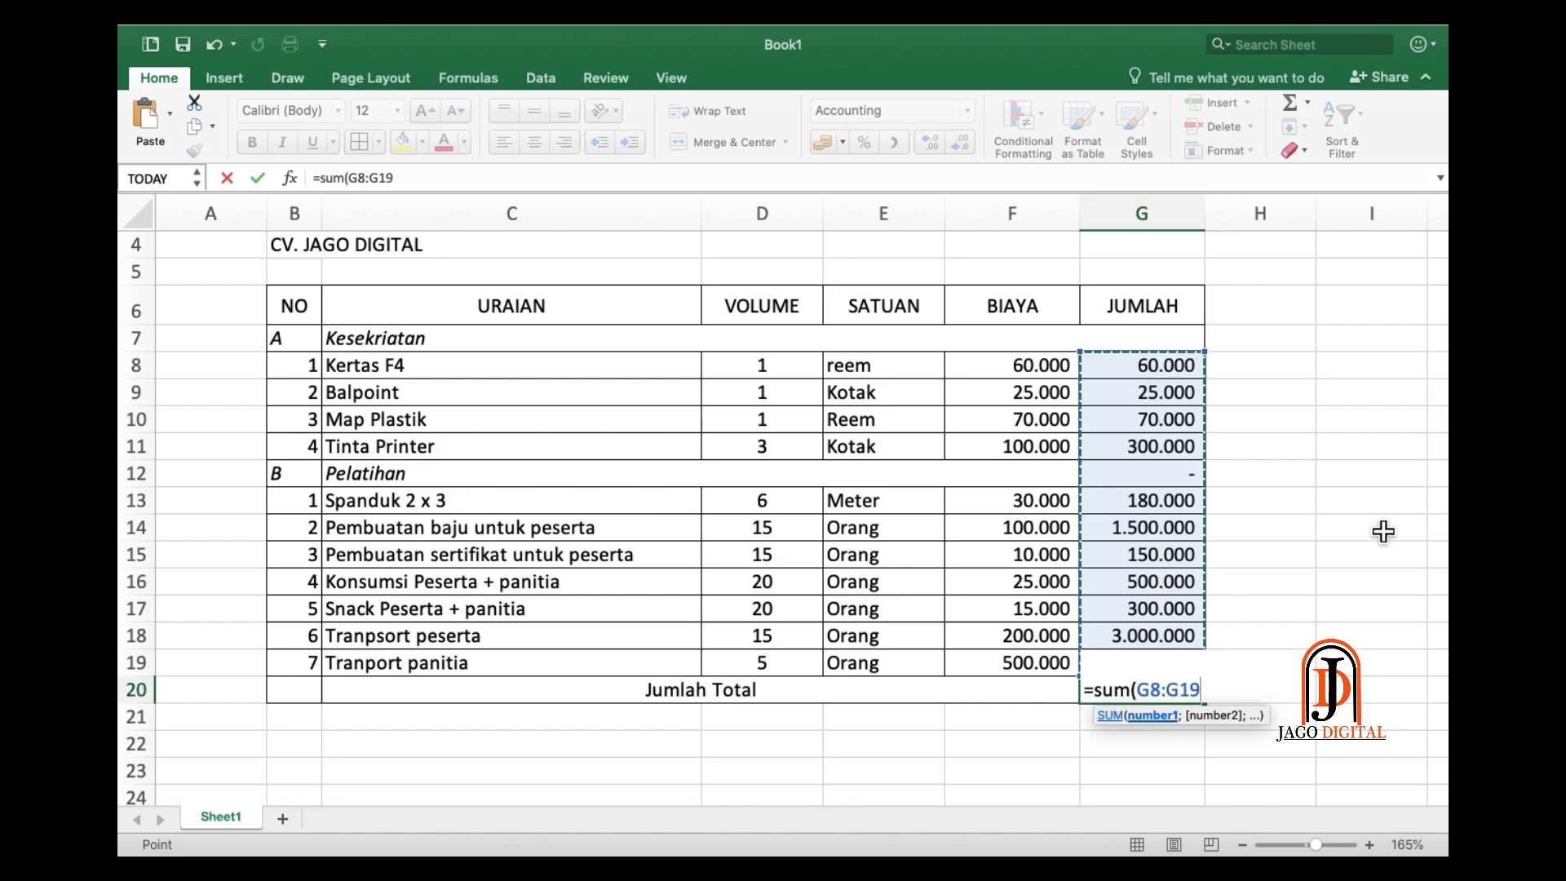
type(")")
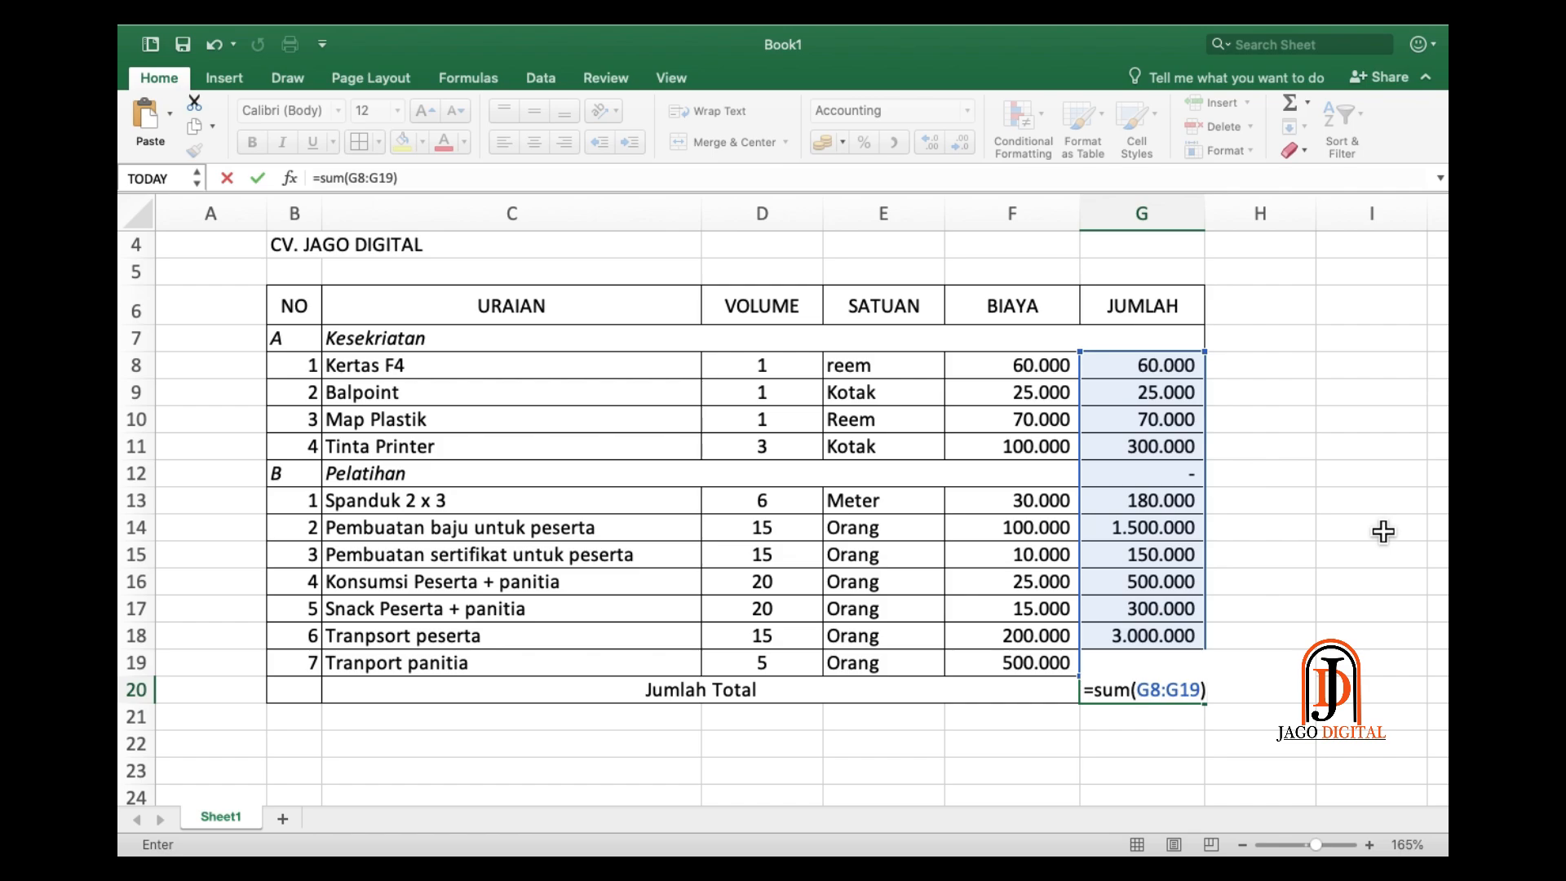
key("Return")
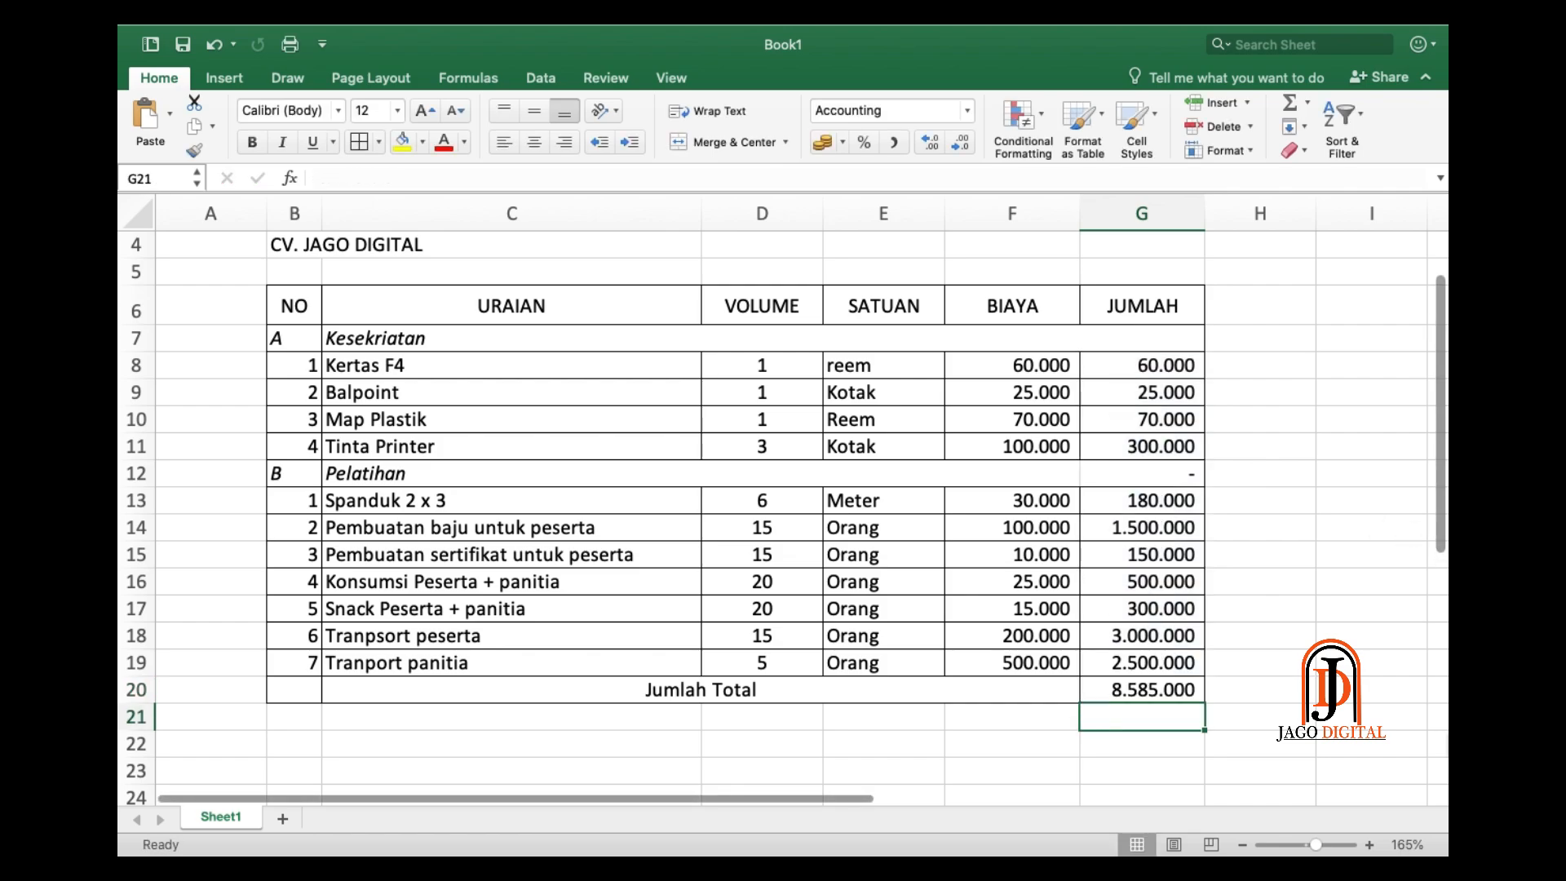
- Make the Jumlah Total label and its amount in row 20 bold and italic
left_click(1130, 697)
left_click(832, 700)
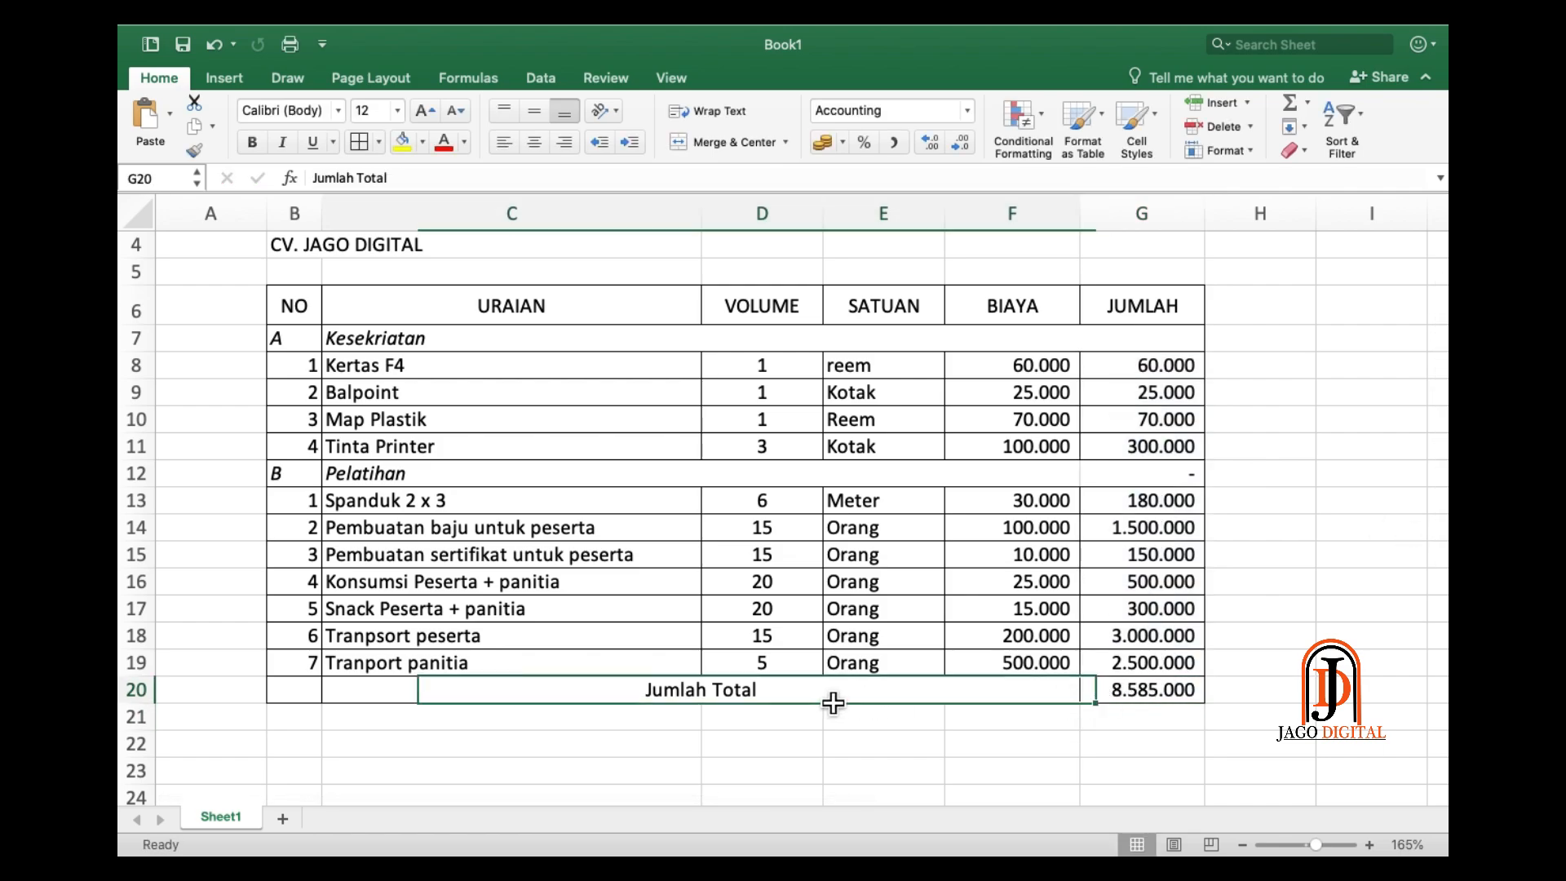
left_click(1089, 695, "shift")
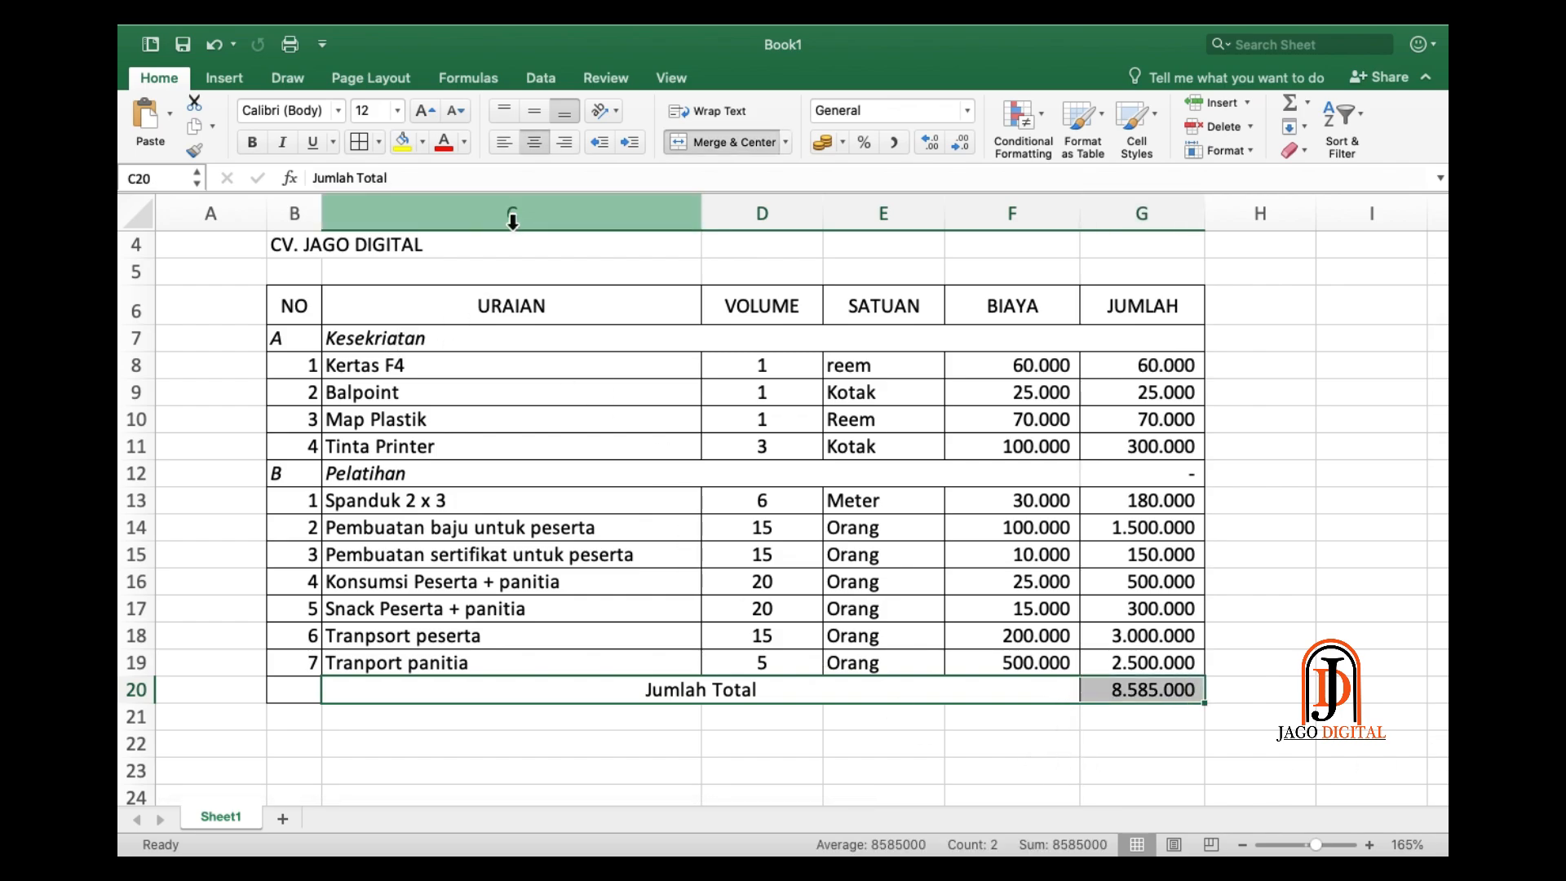
left_click(253, 142)
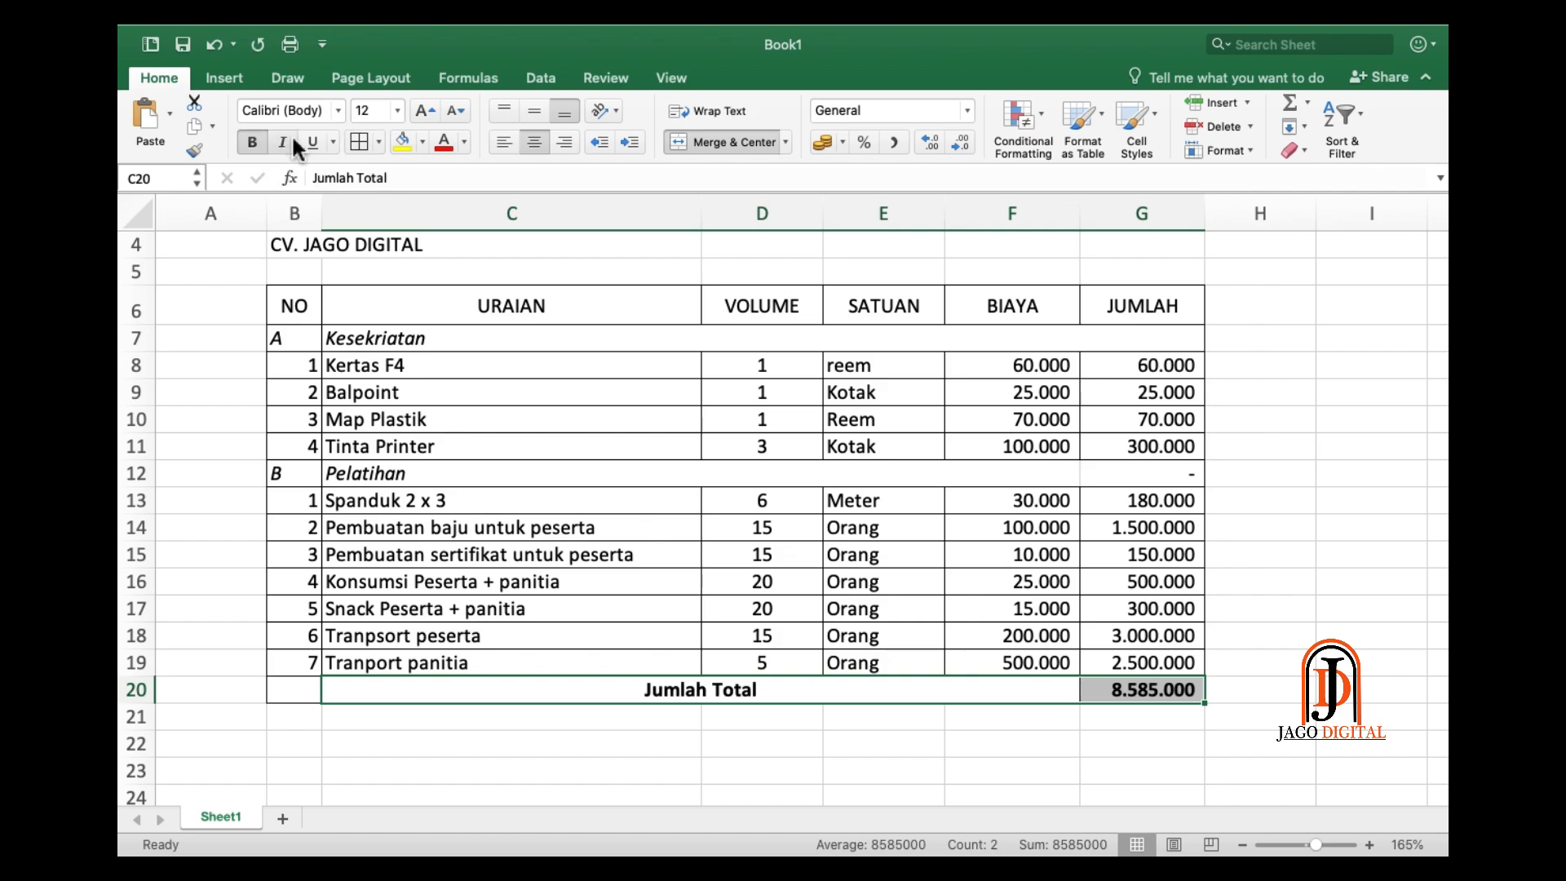
left_click(284, 142)
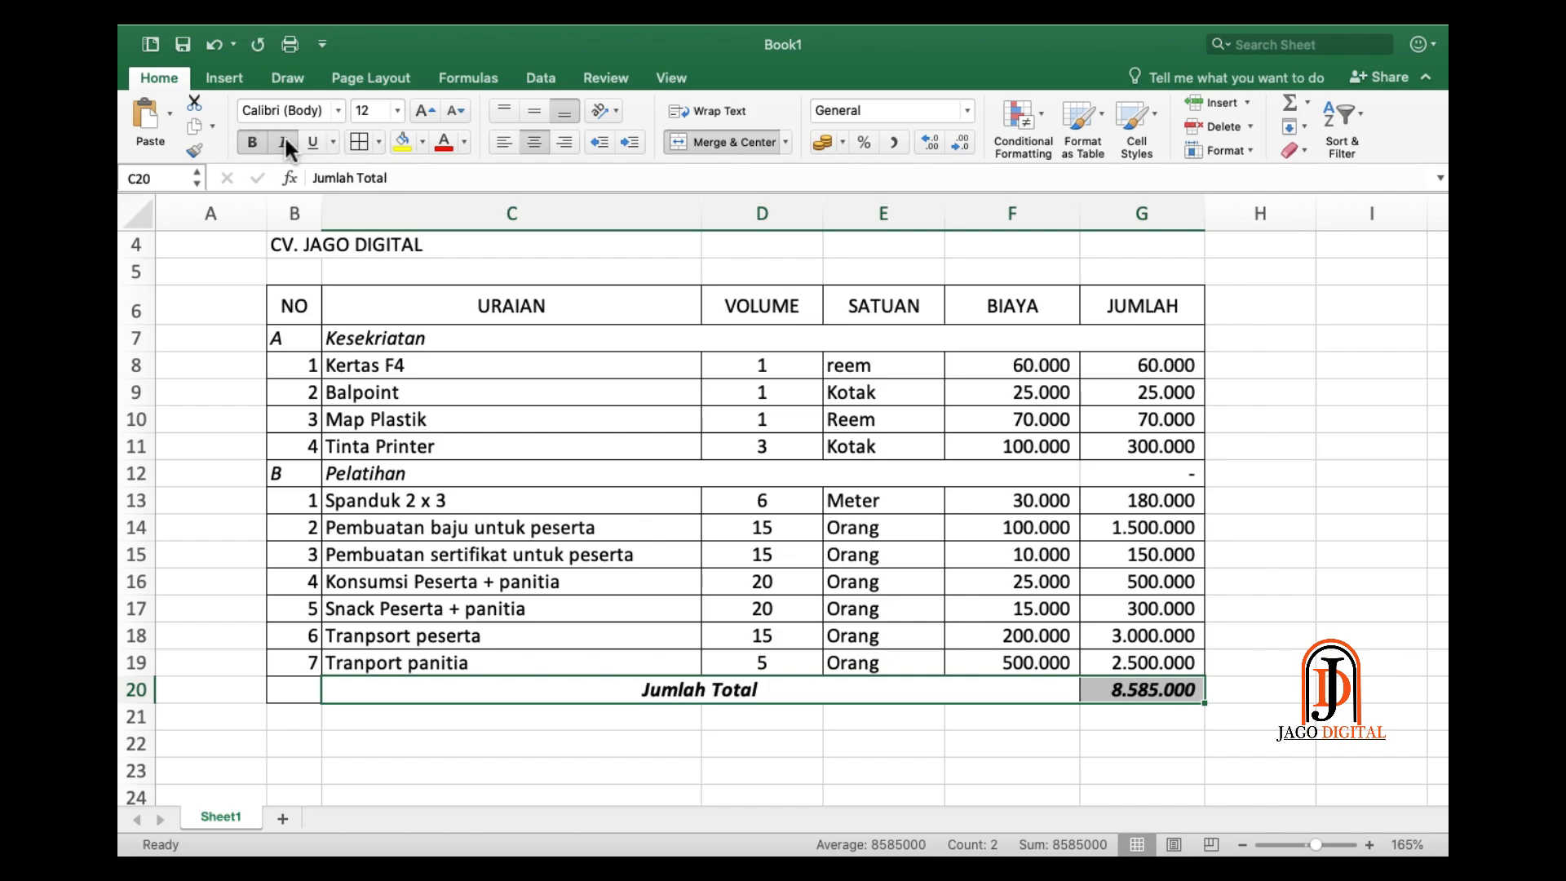
left_click(649, 727)
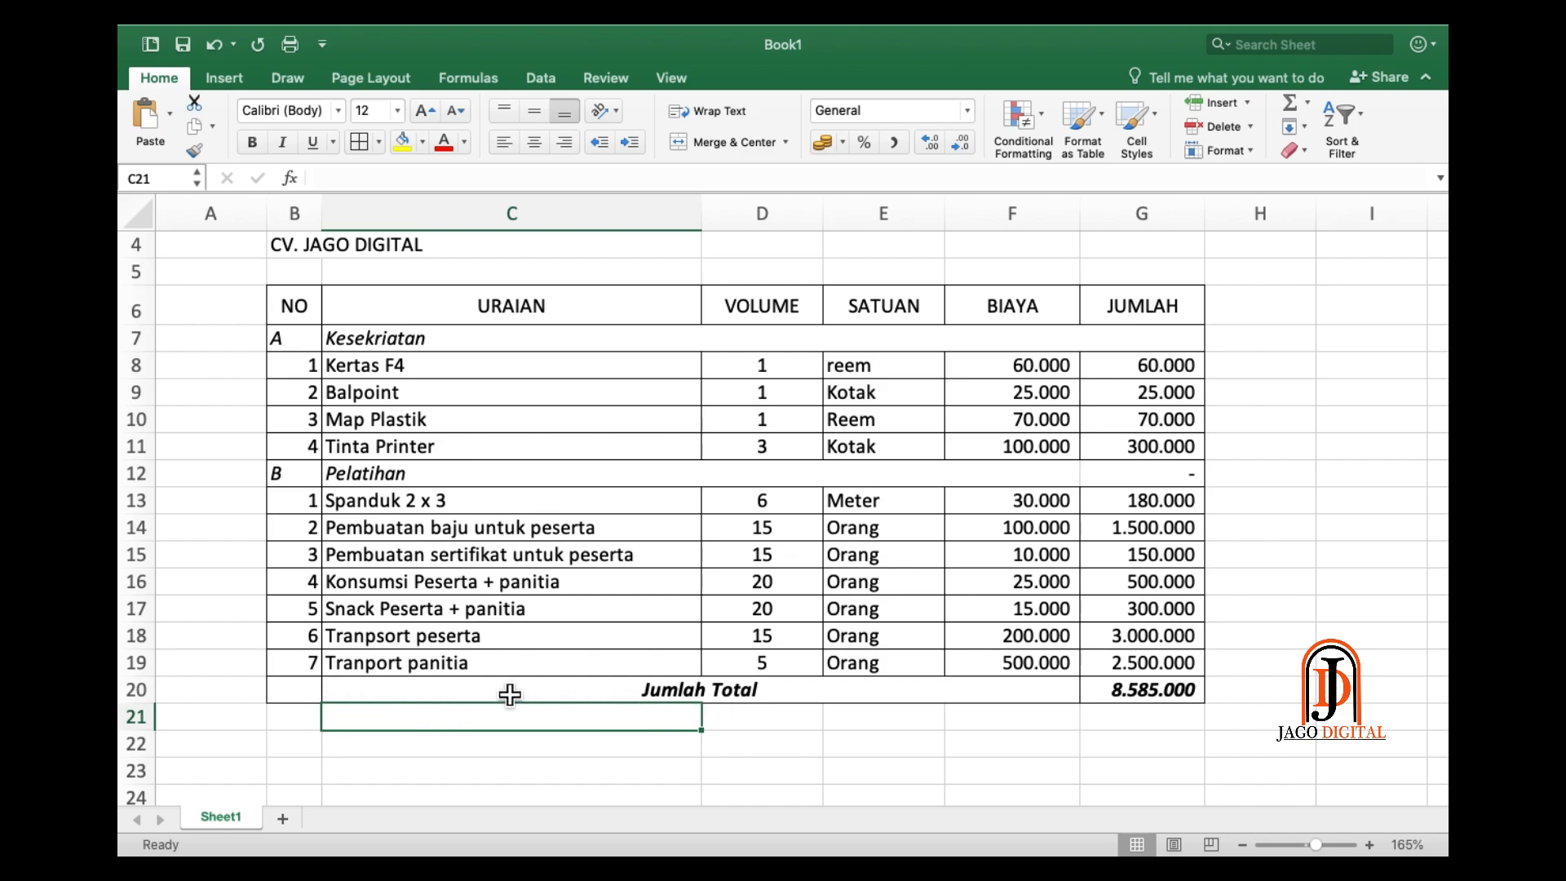
- Merge and center the Jumlah Total label across B20:F20, including the empty NO cell
left_click_drag(314, 694, 360, 699)
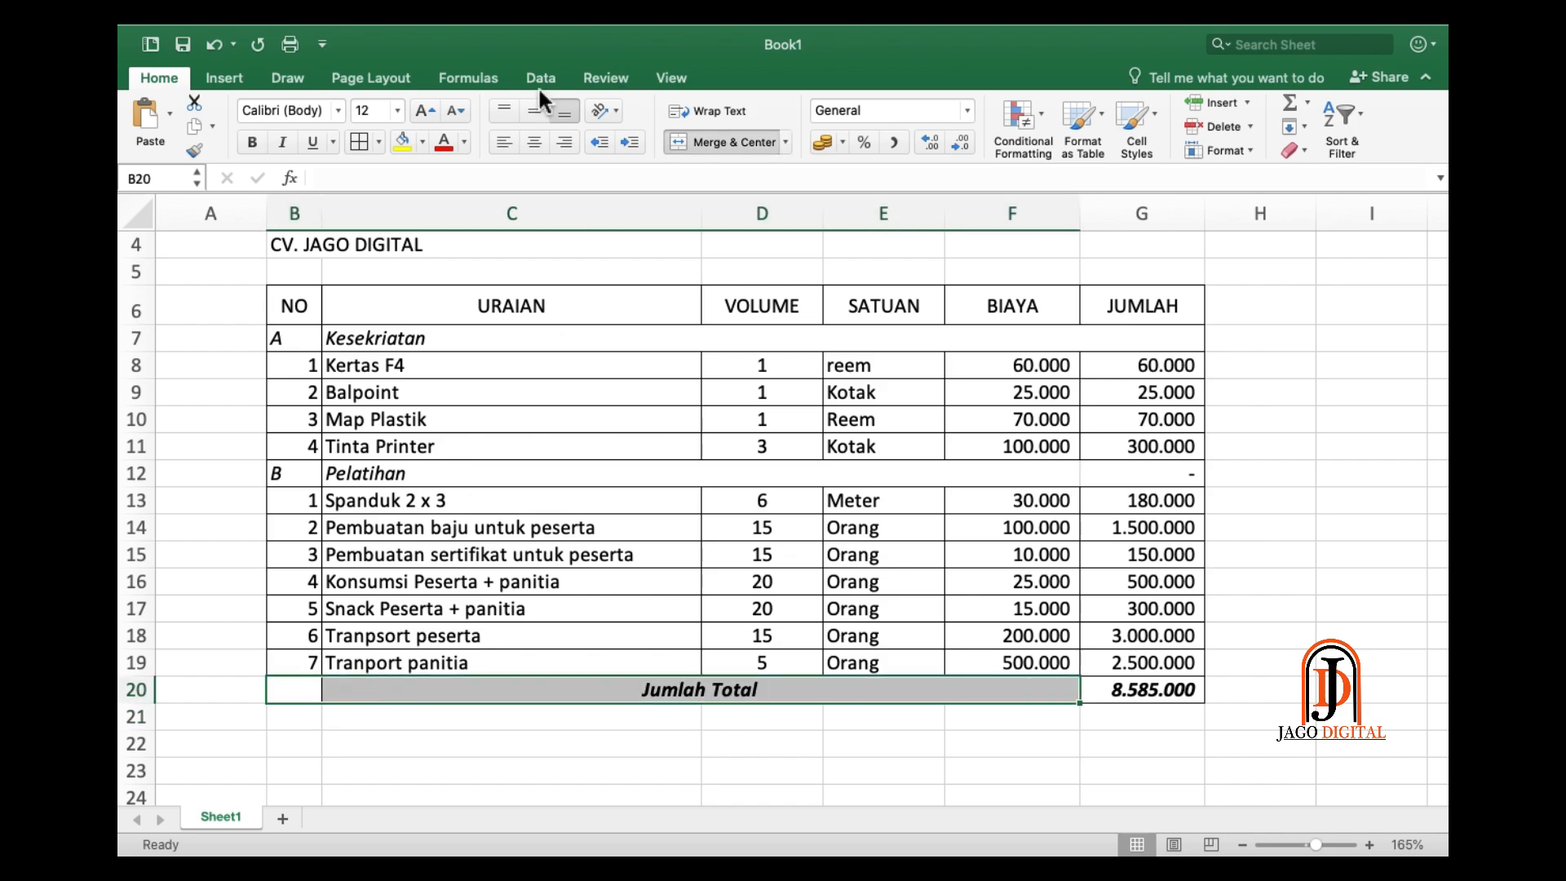
left_click(725, 142)
left_click(726, 133)
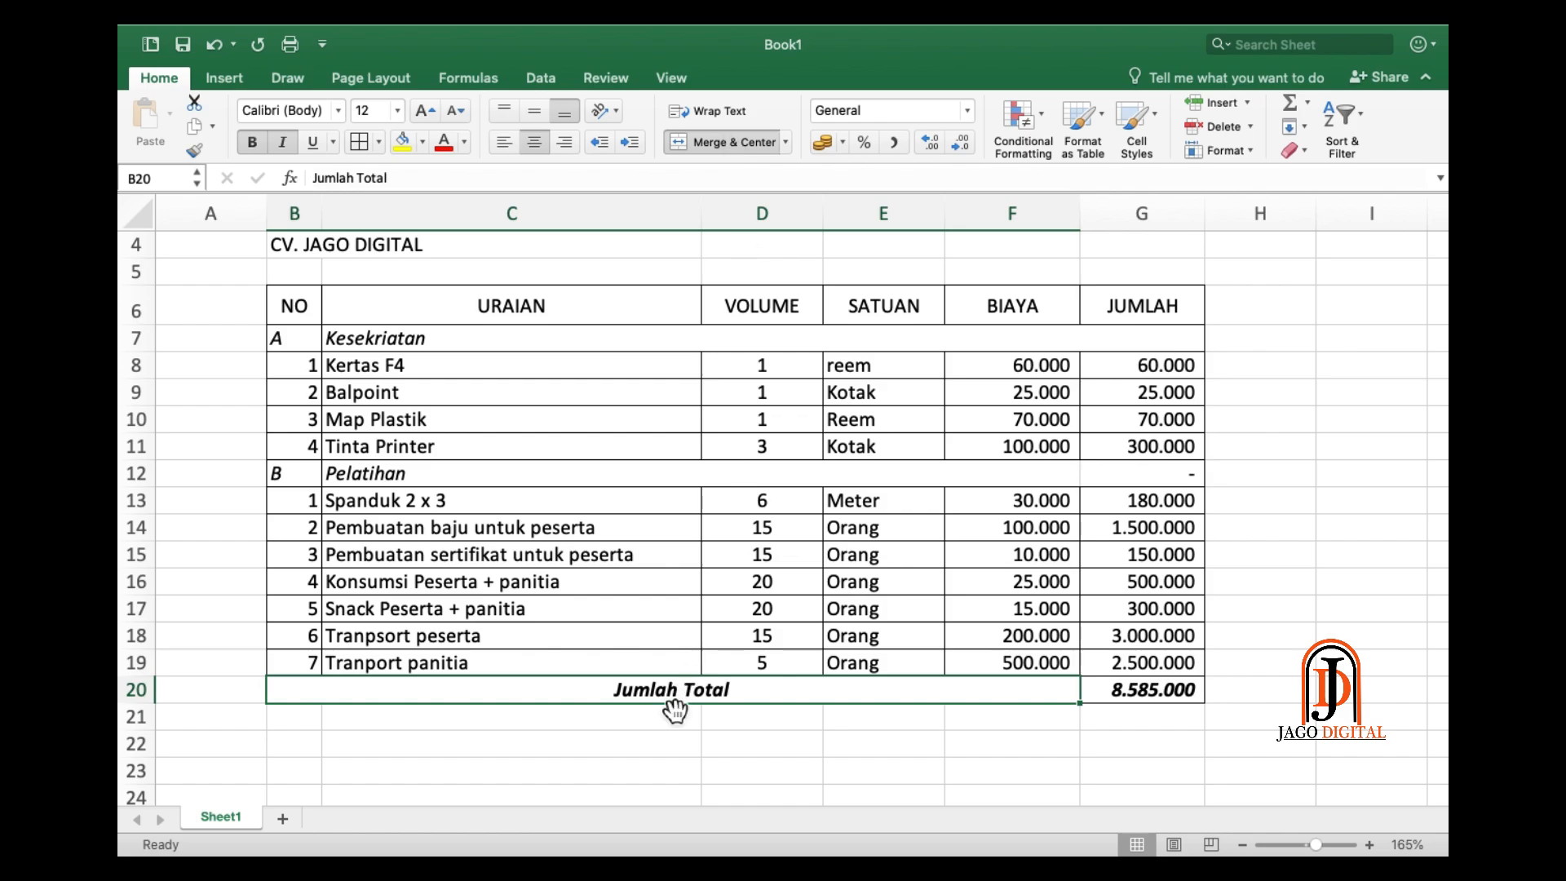
left_click(811, 742)
- Merge and center B21:G21 below the total row and enter "Terbilang : Delapan Juta Lima Ratus Delapan Puluh Lima Ribu Rupiah"
left_click_drag(1105, 724, 318, 721)
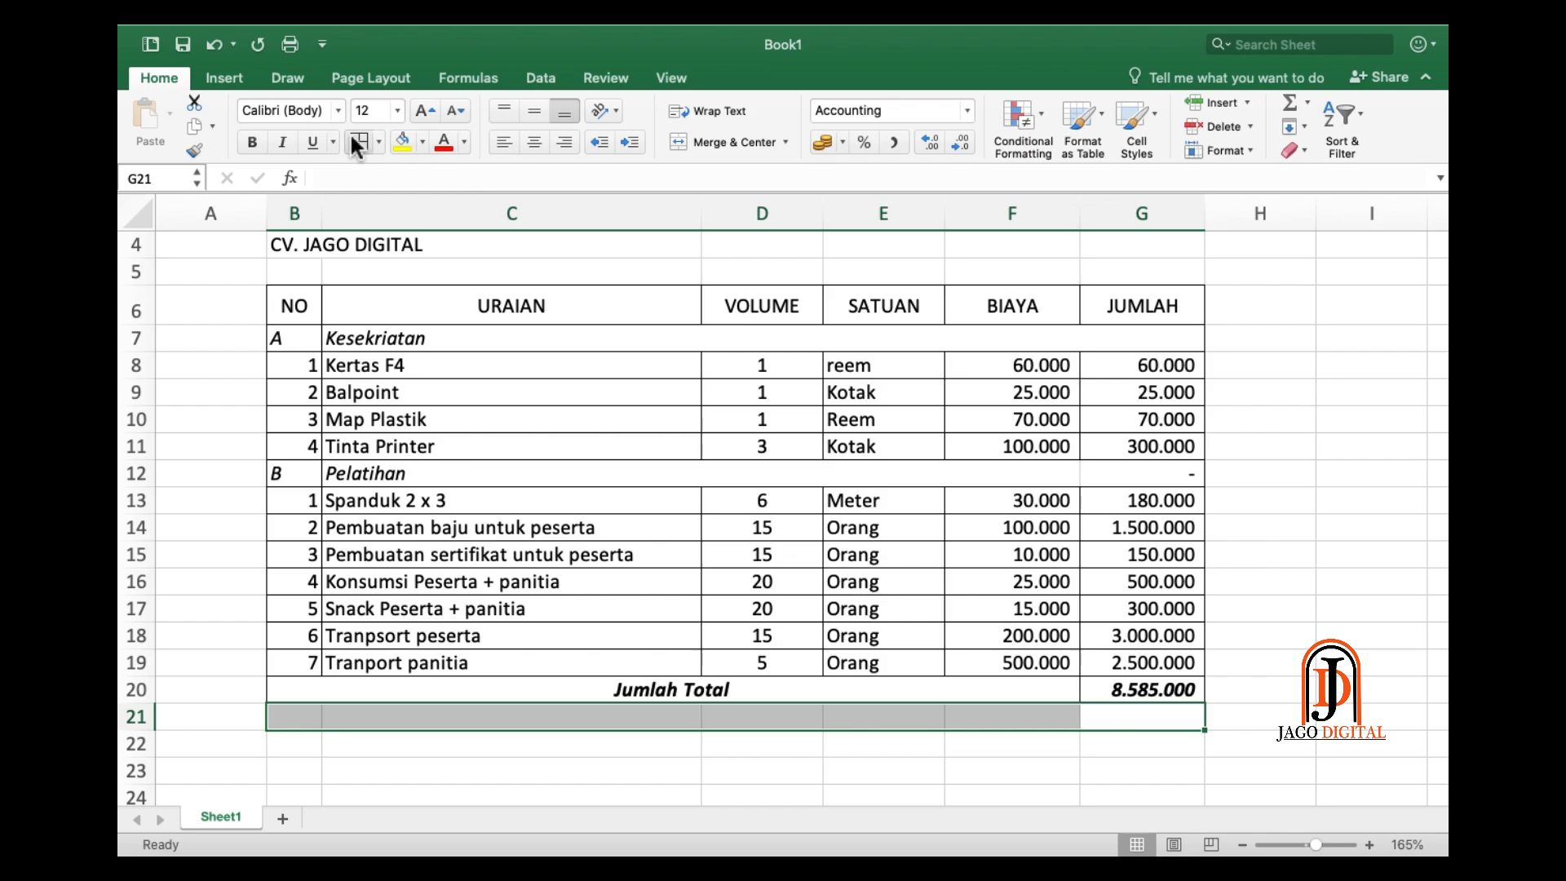
left_click(730, 145)
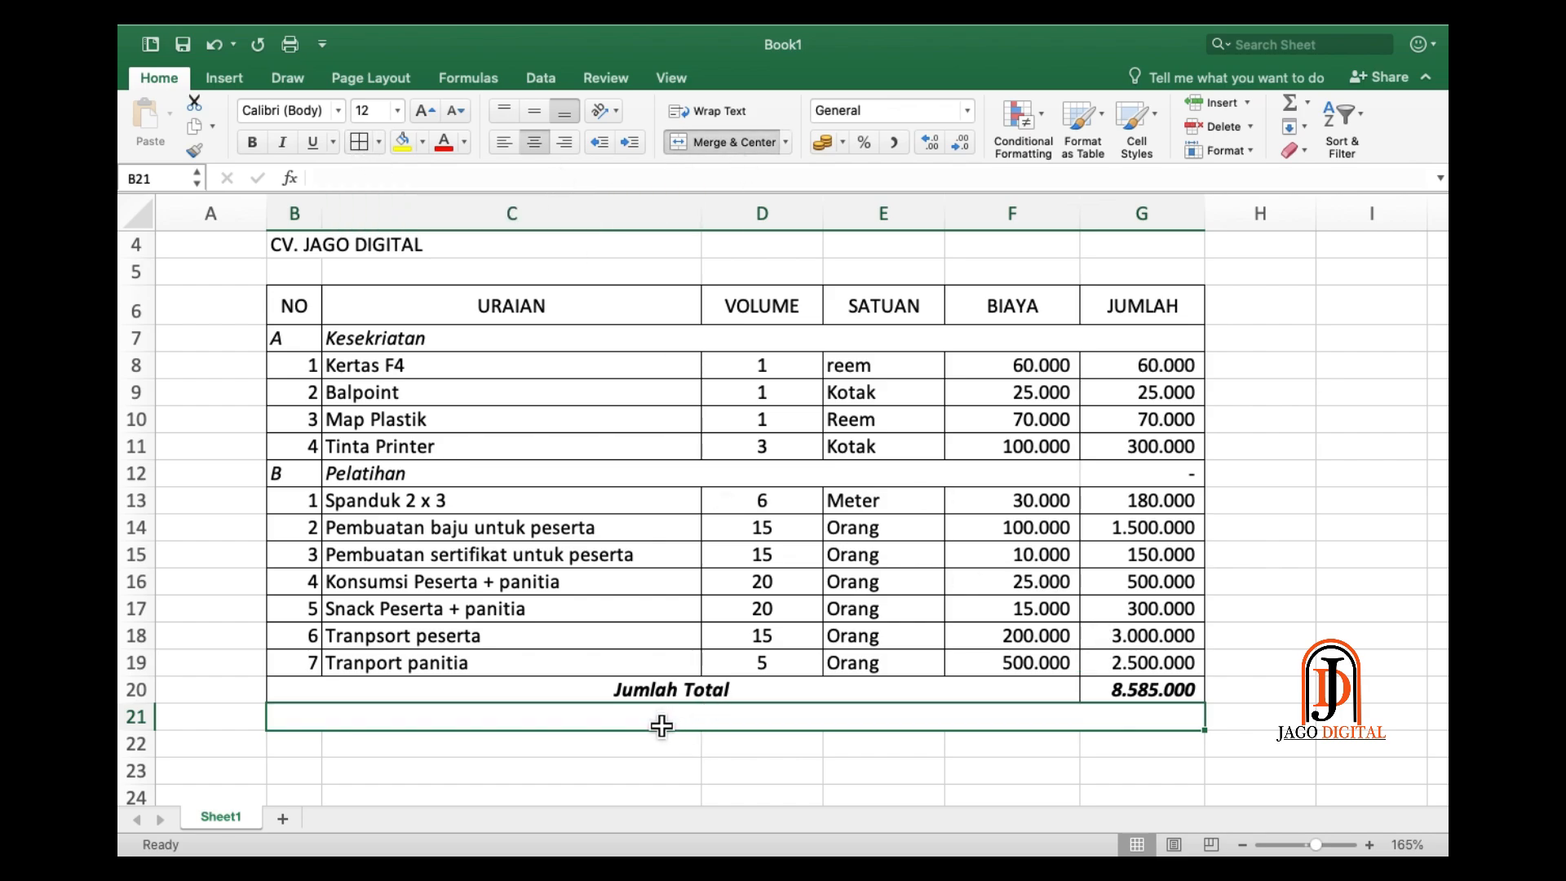
type("Terbilan")
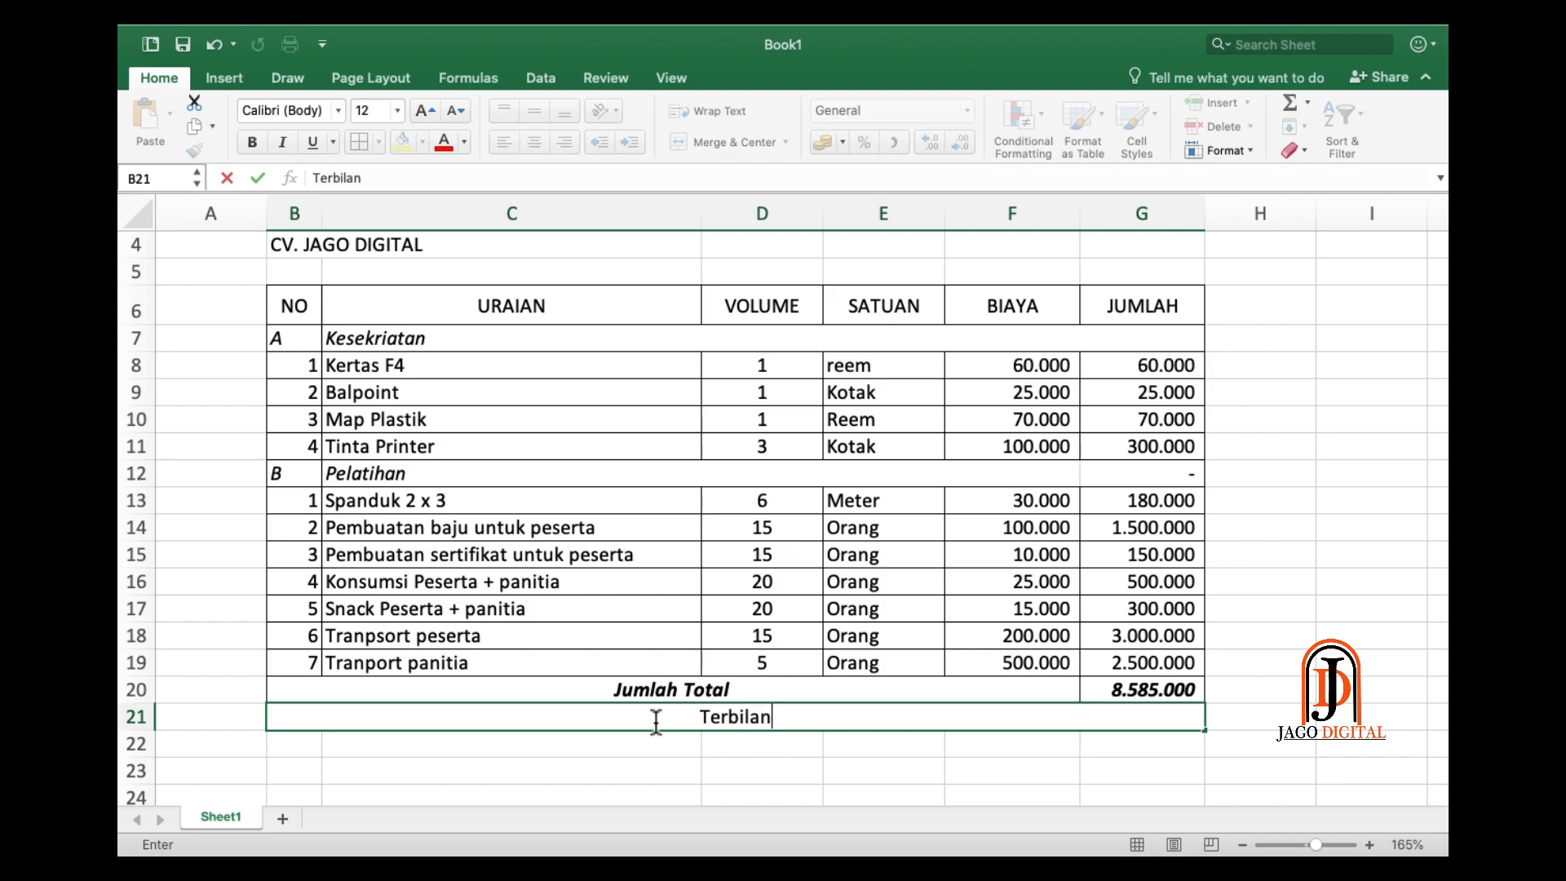
type("g :")
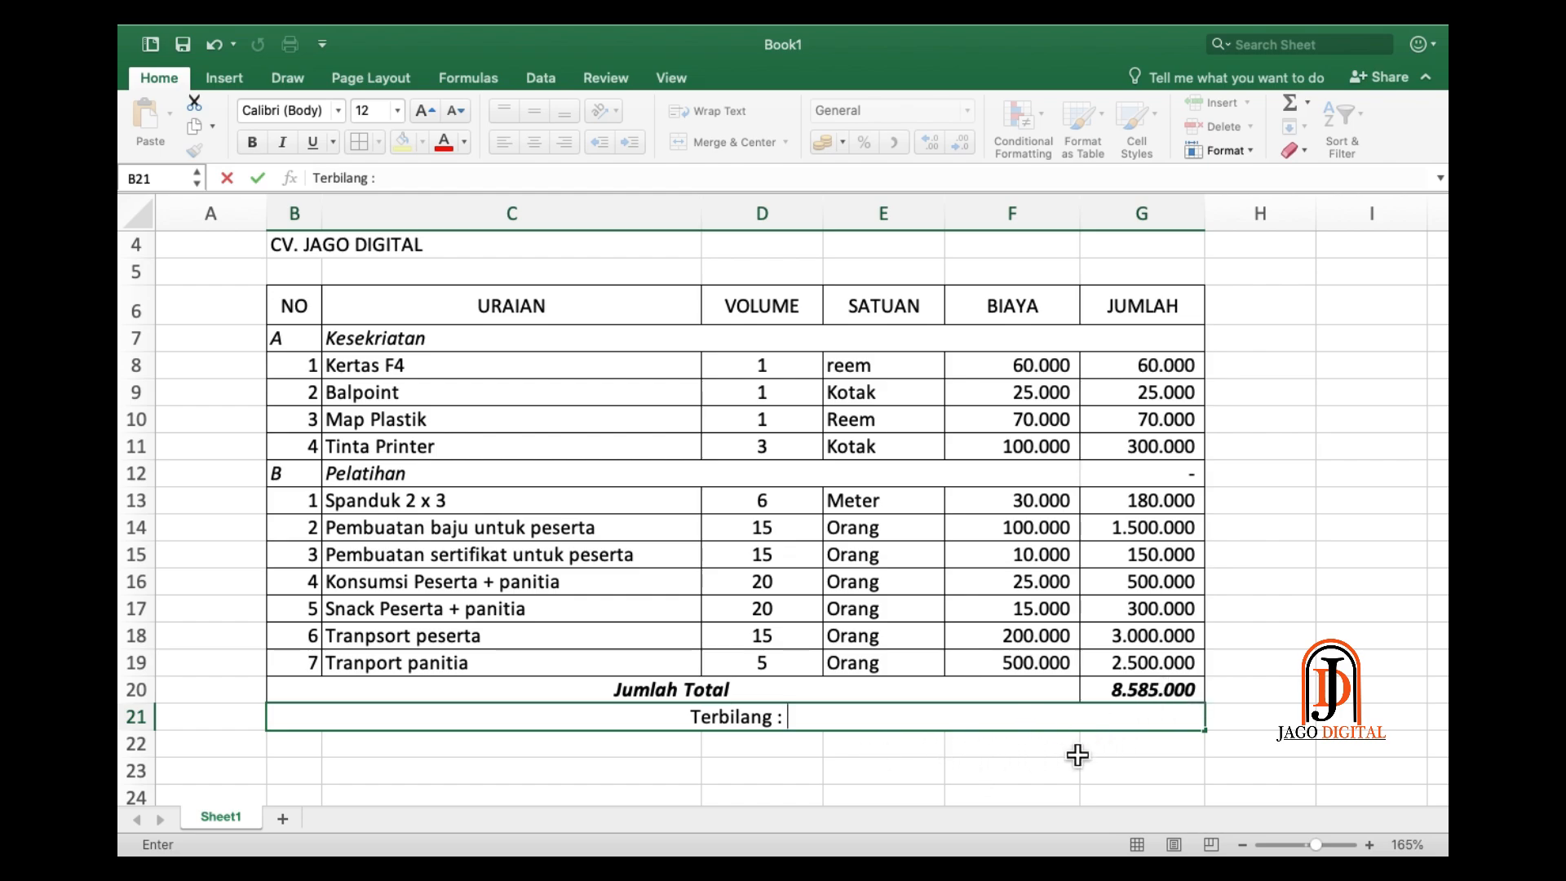
type("De")
type("lap")
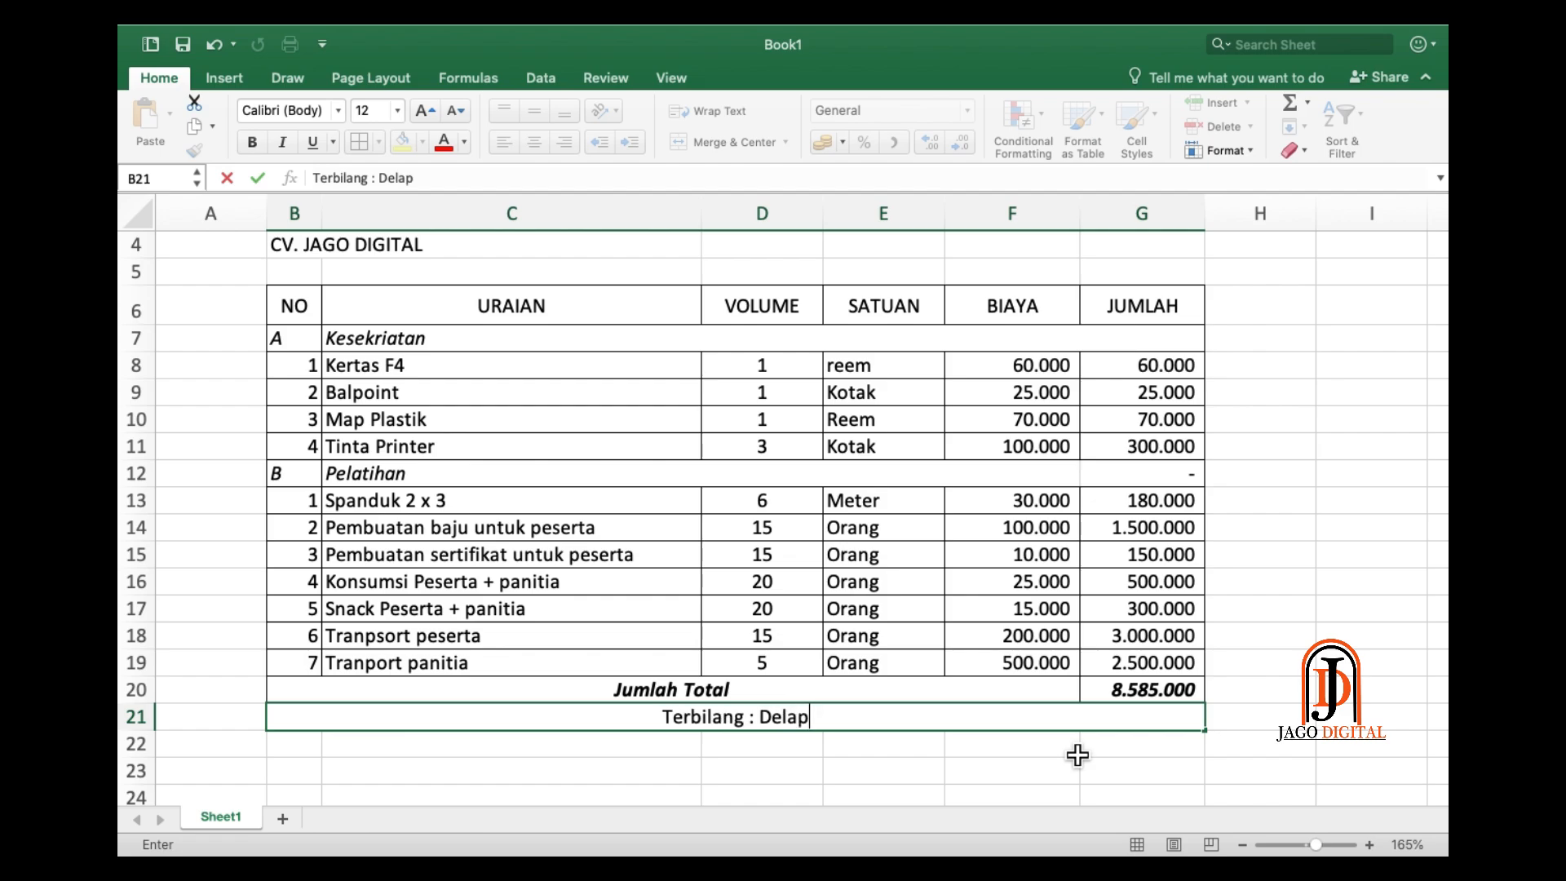
type("an Juta")
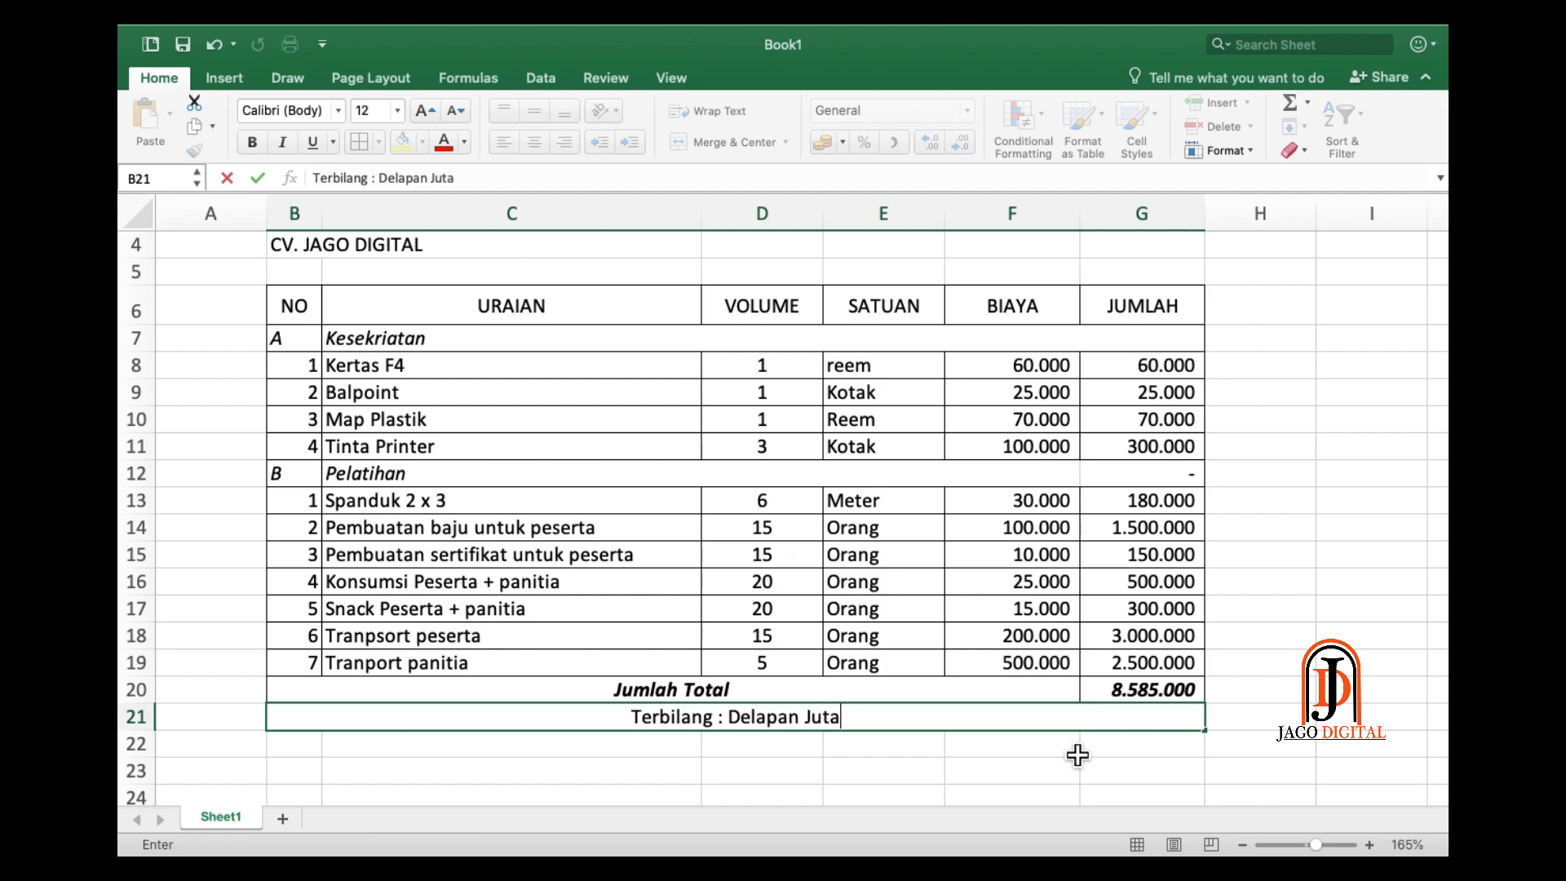
type(" L")
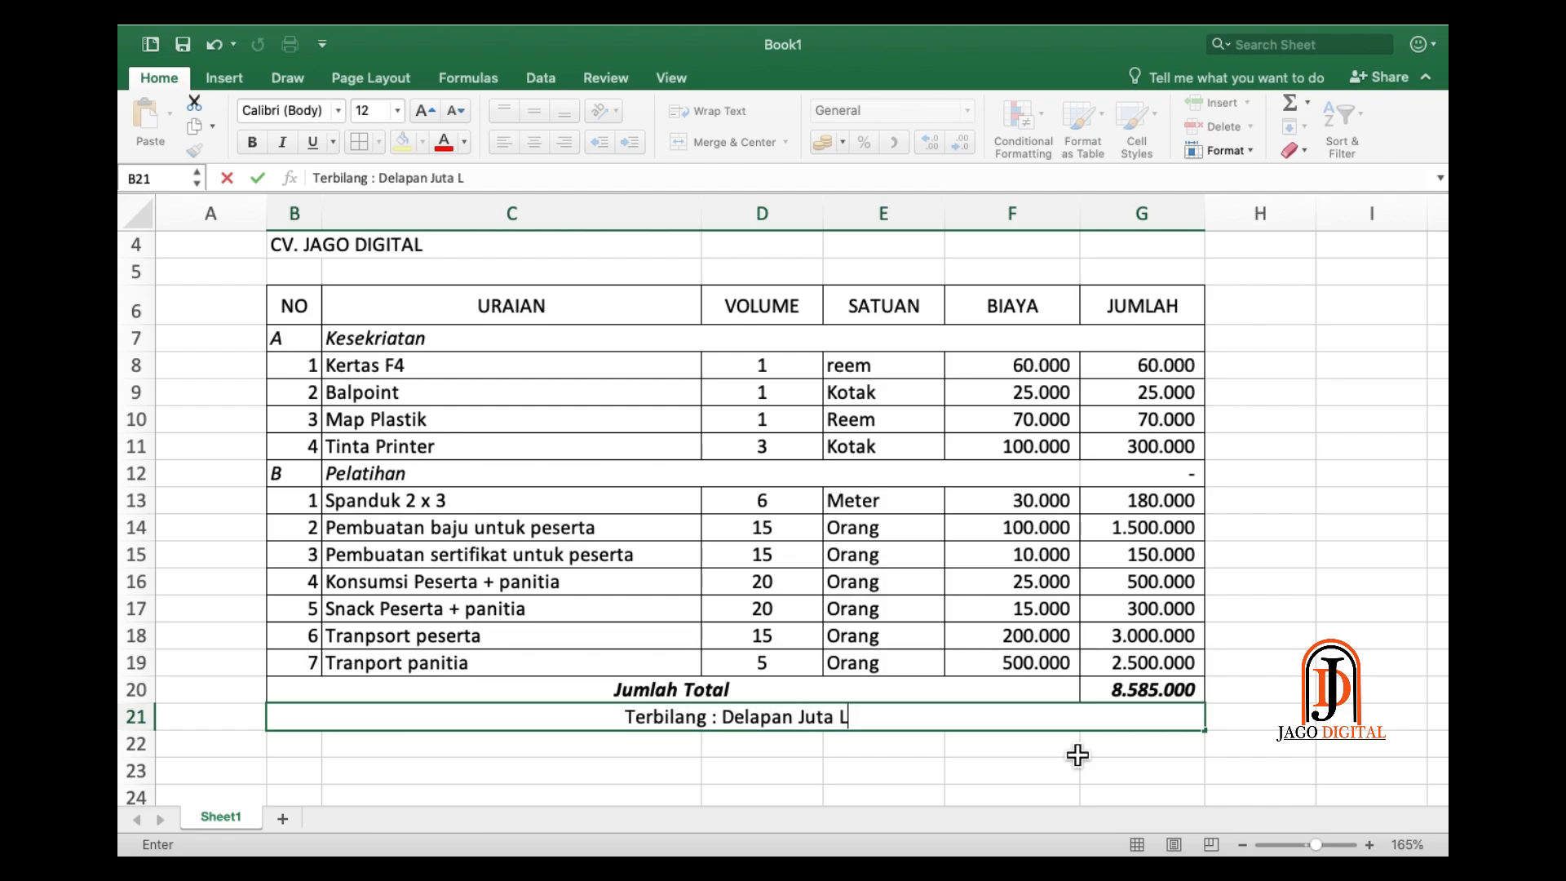
type("ima Ratu")
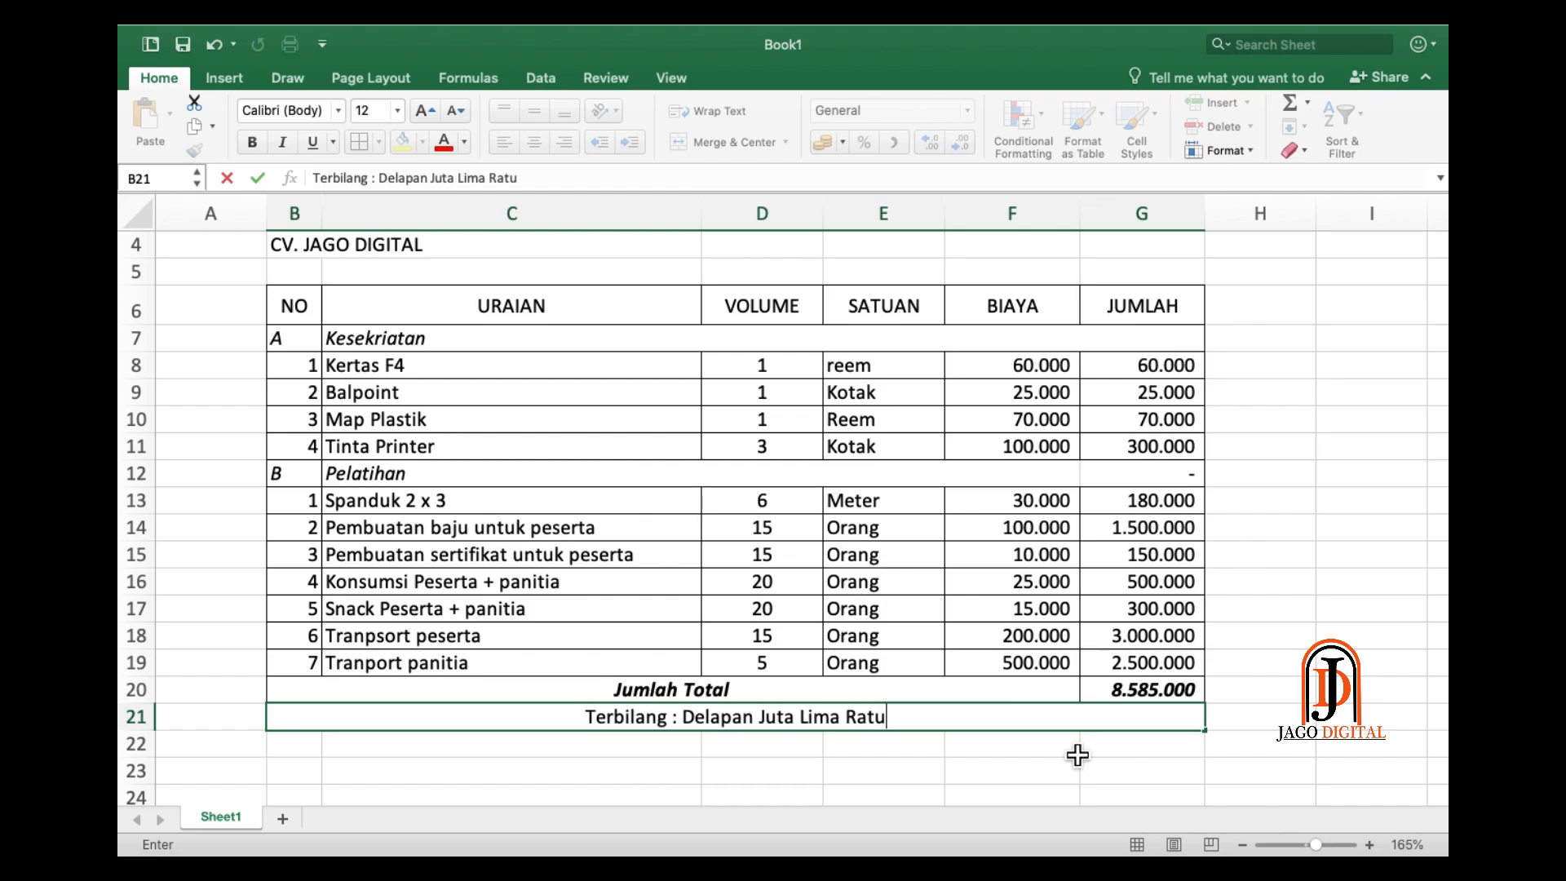
type("s")
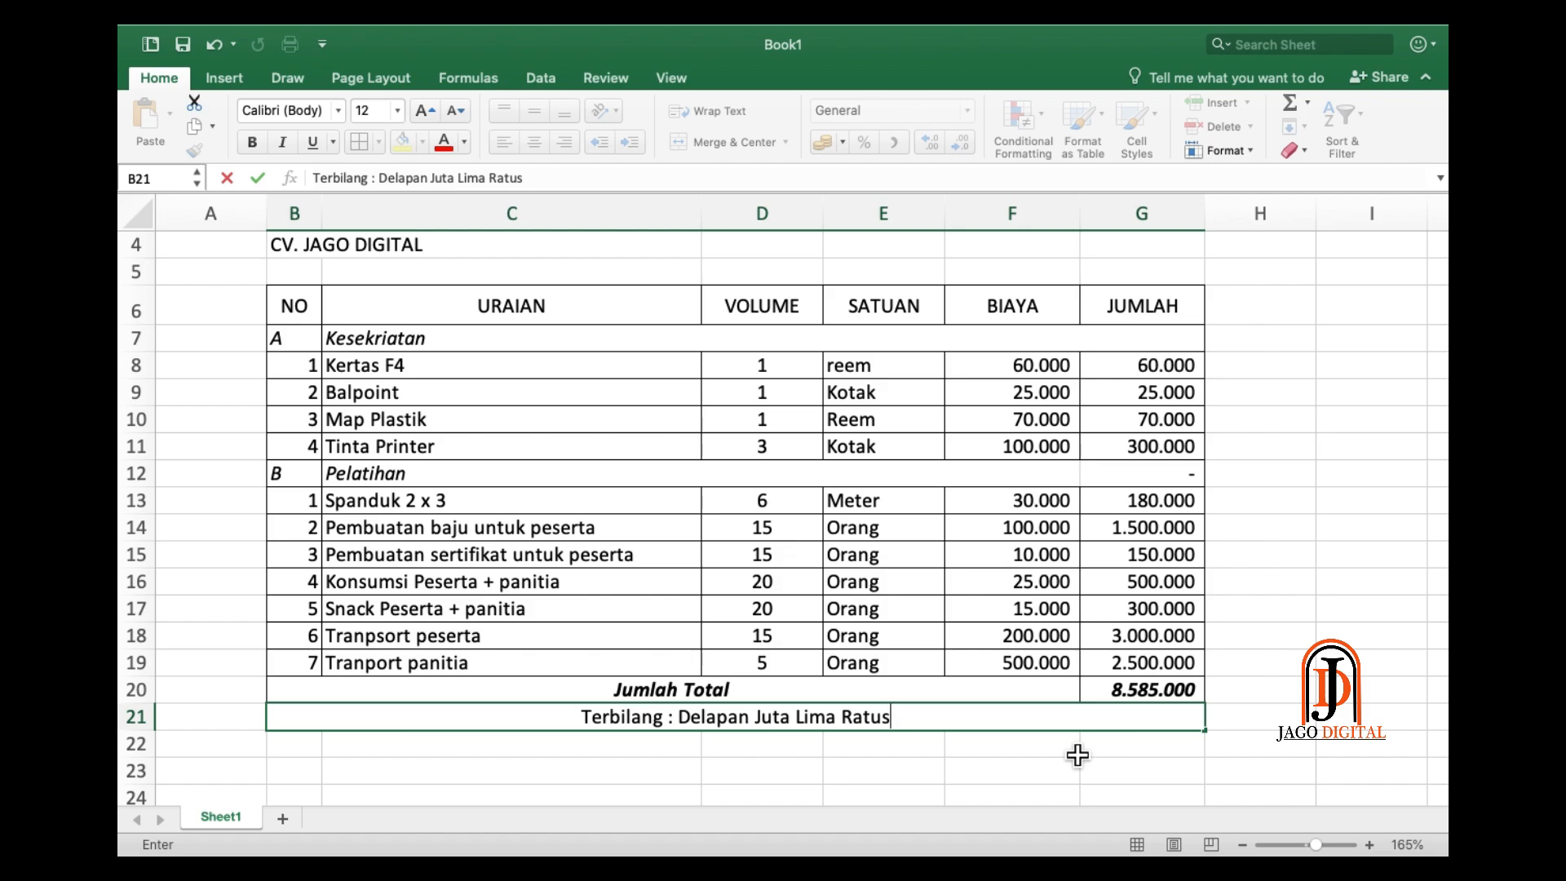
type(" Delapan")
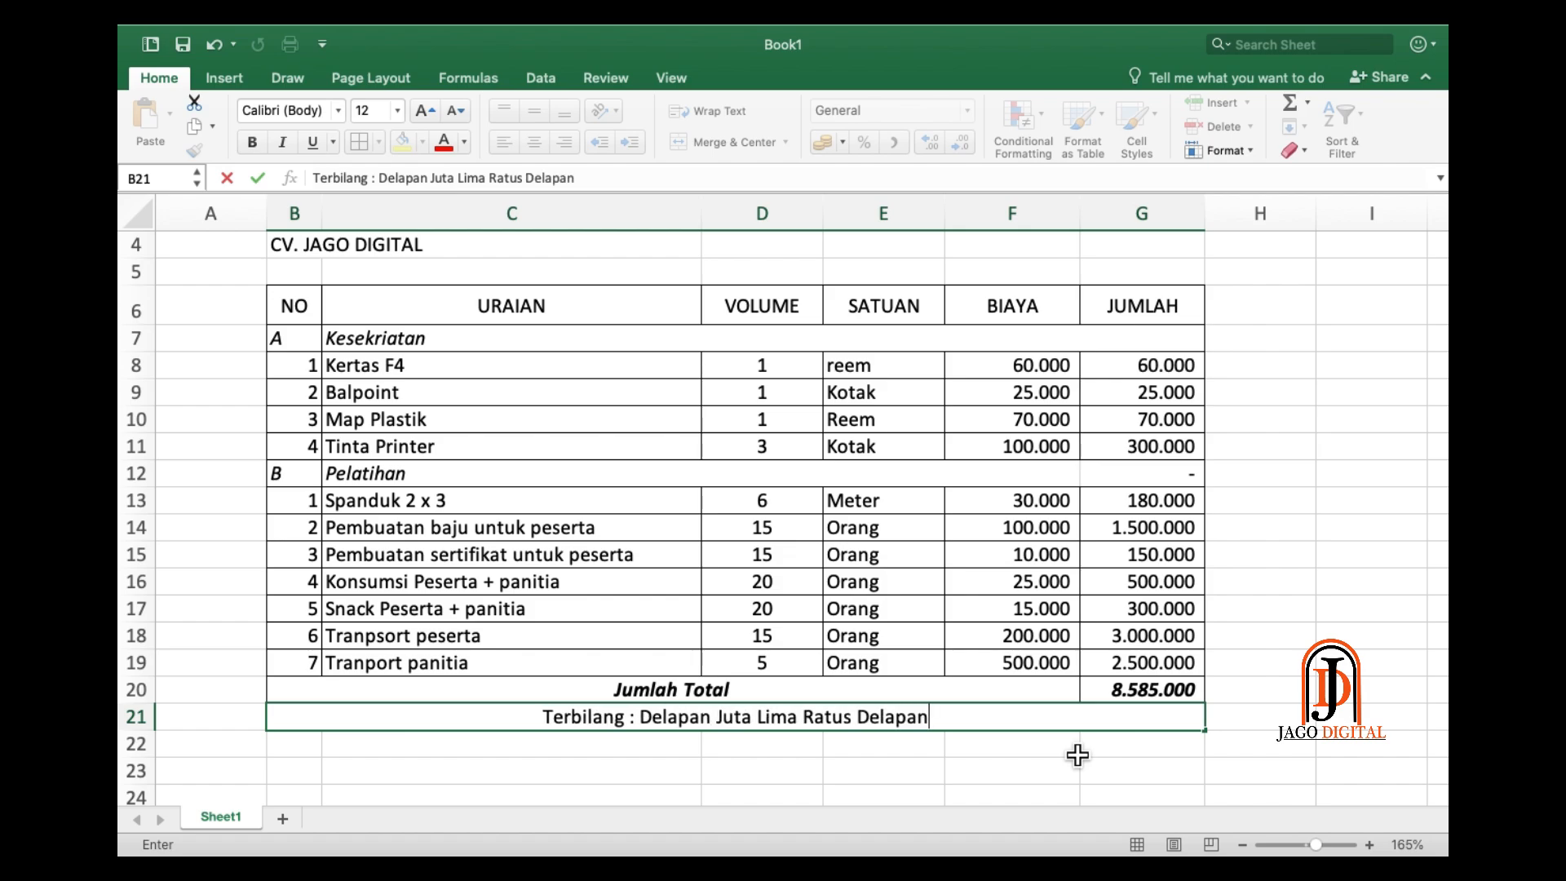
type(" Puluh")
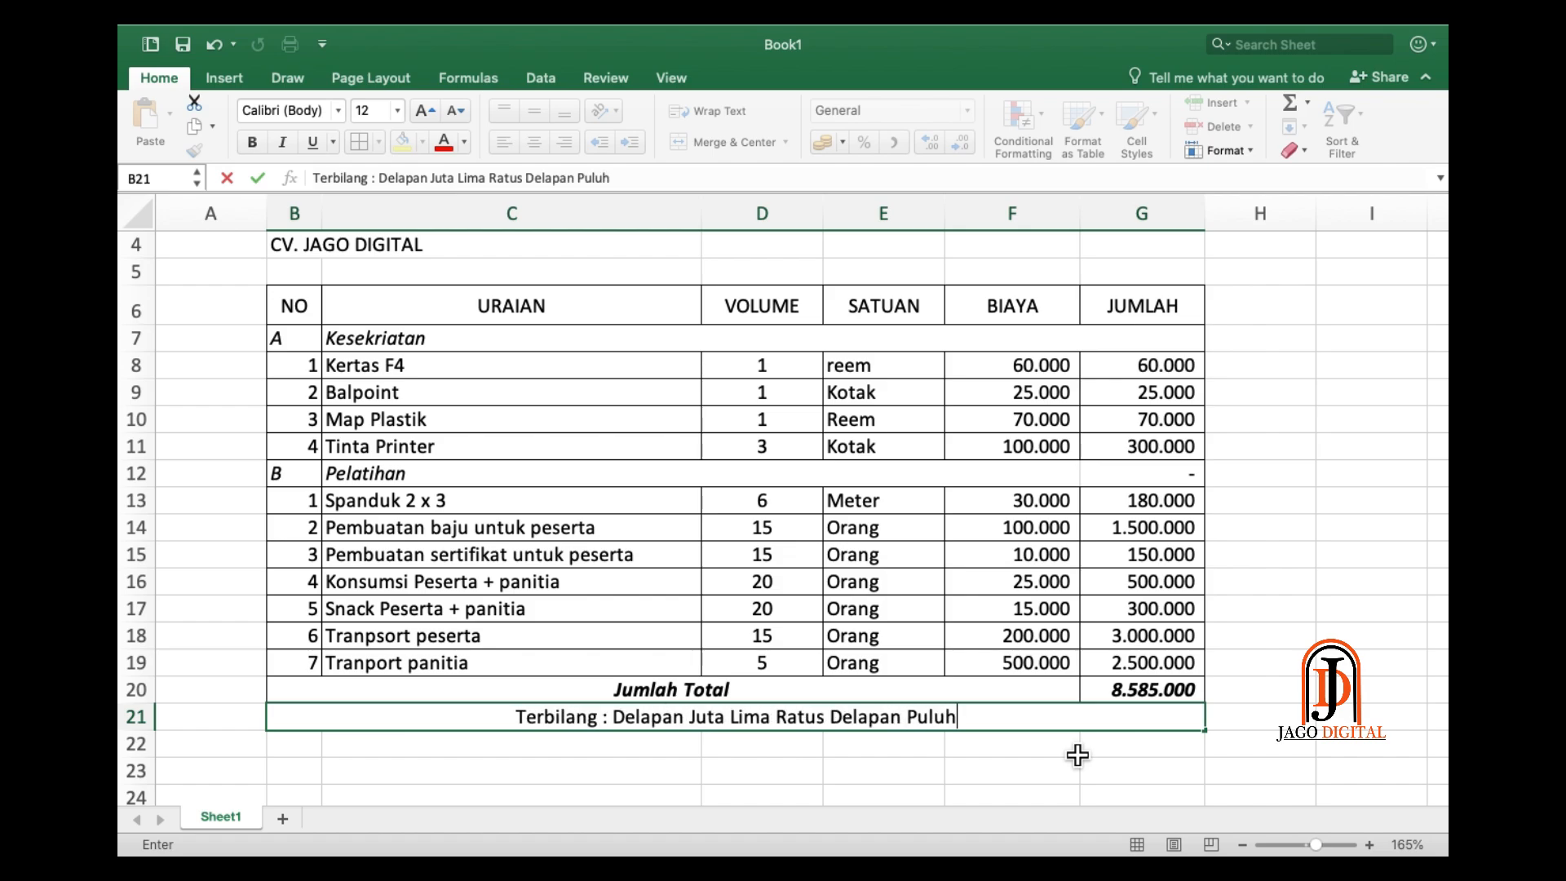
type(" Lima Ribu")
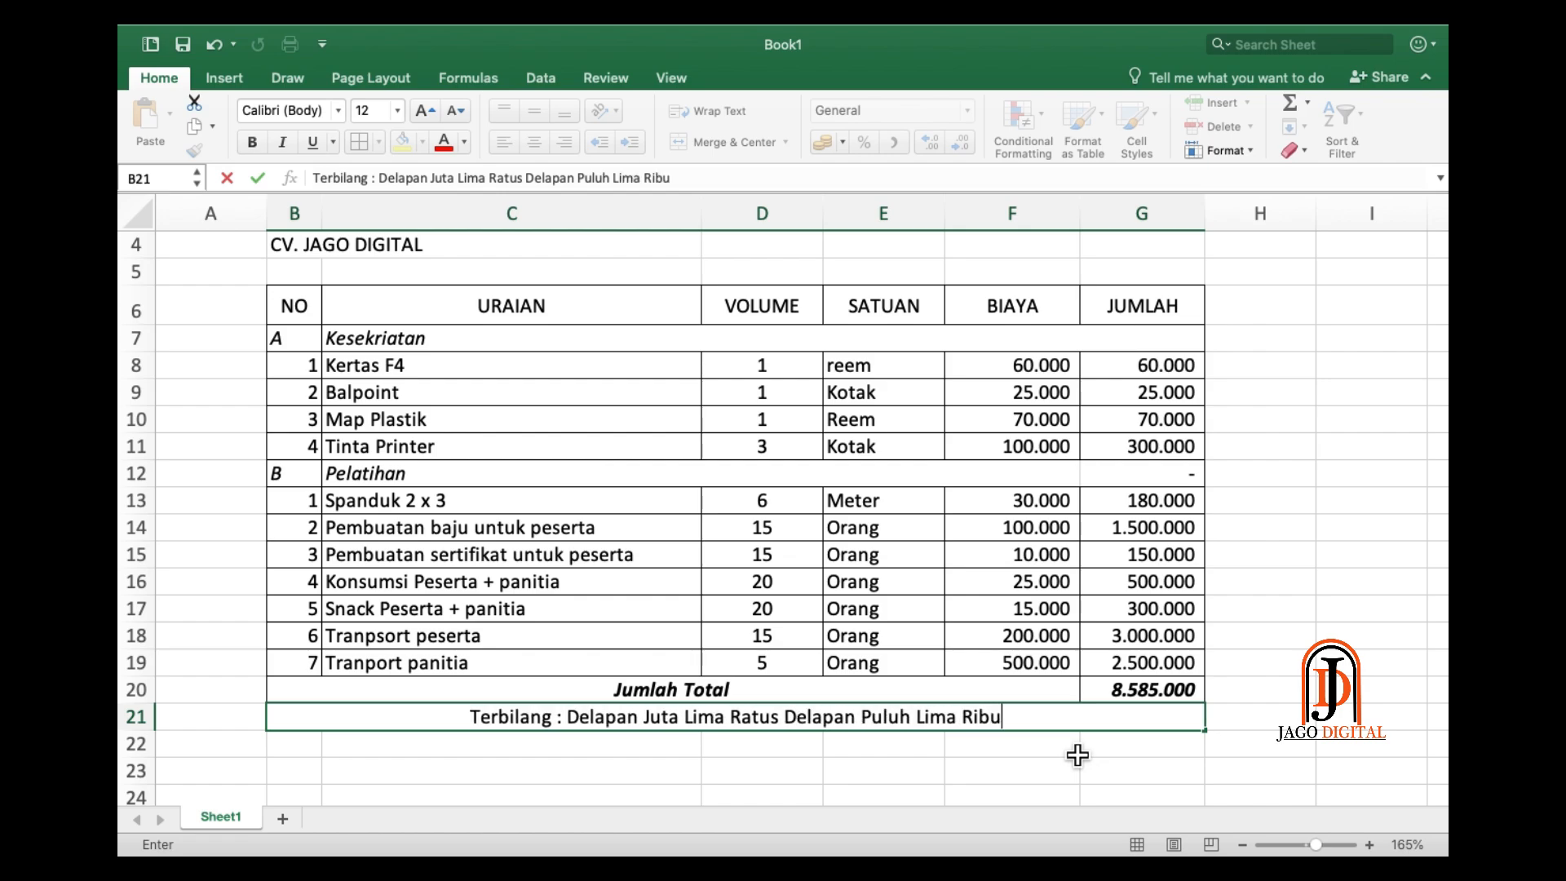
type(" Rupiaj")
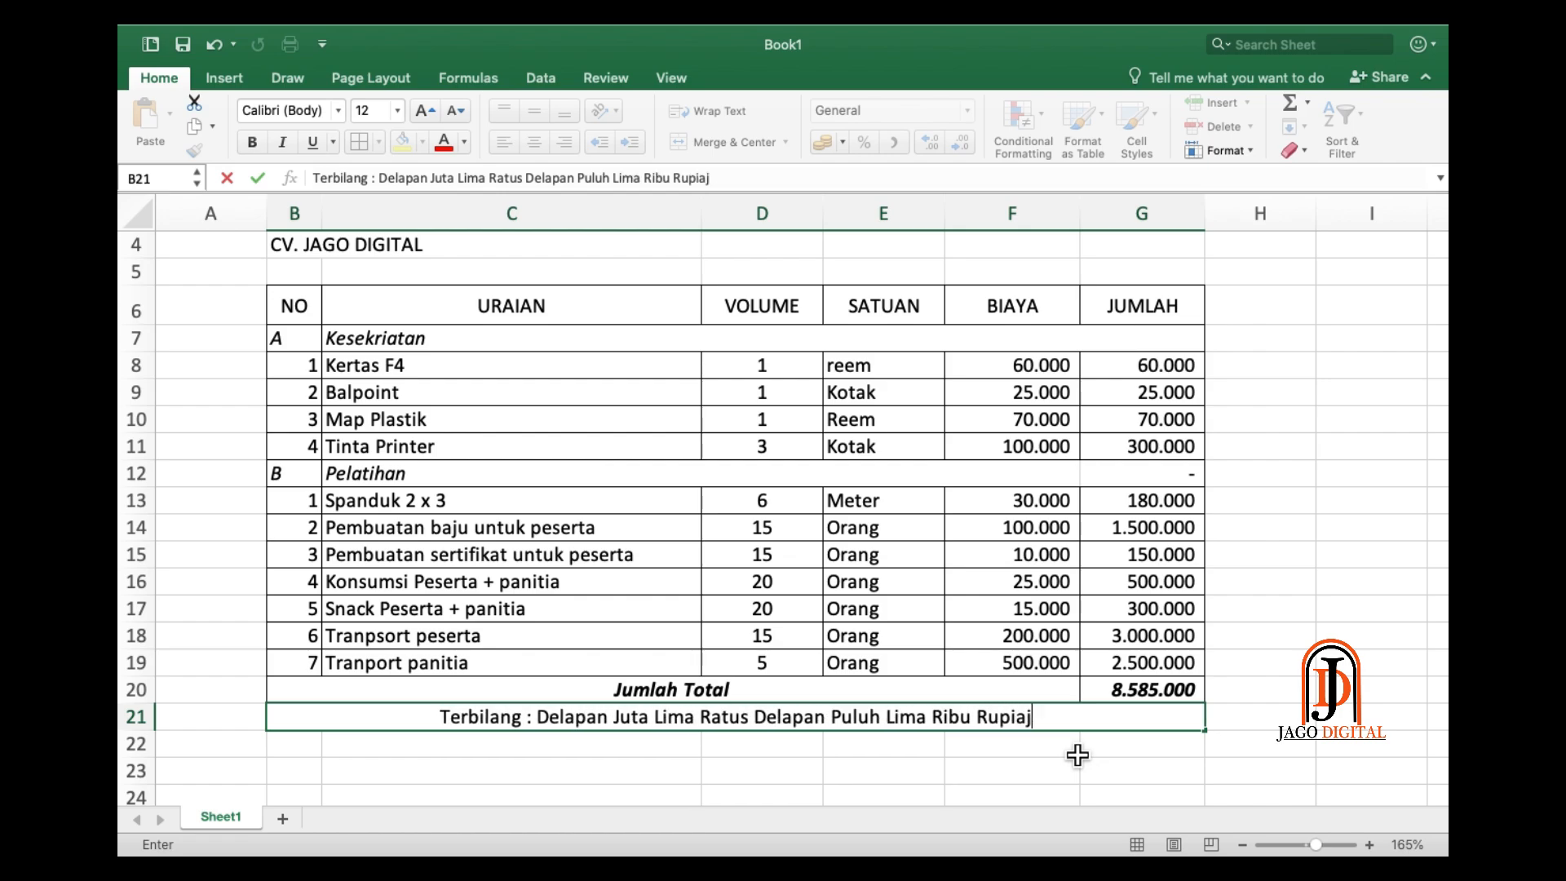
key("BackSpace")
type("h")
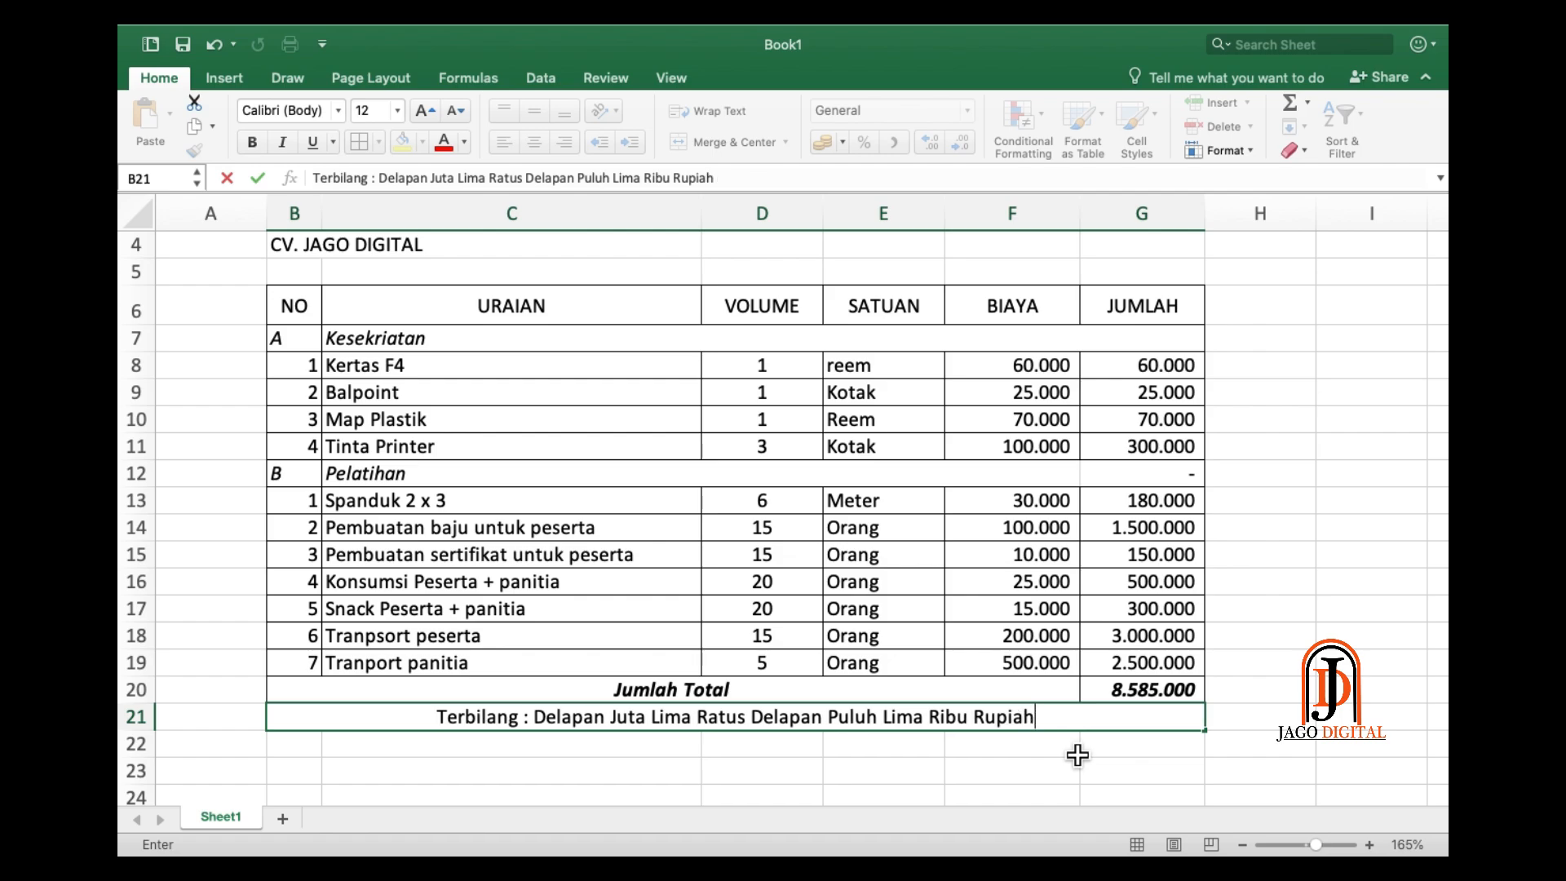
key("Return")
- Make the Terbilang text in row 21 bold and italic
left_click(969, 721)
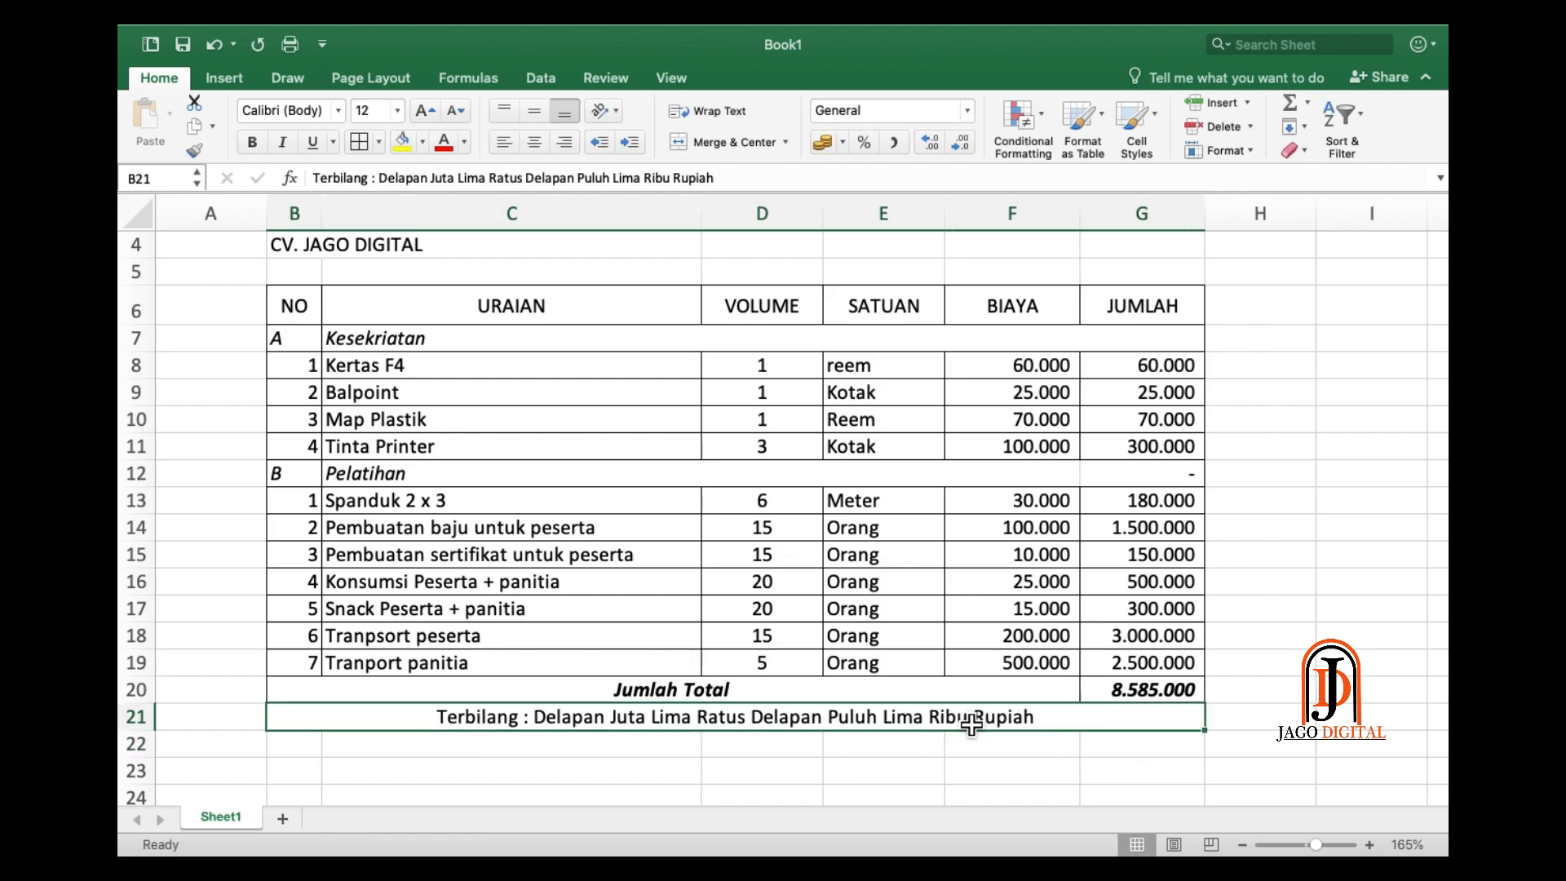
left_click(251, 143)
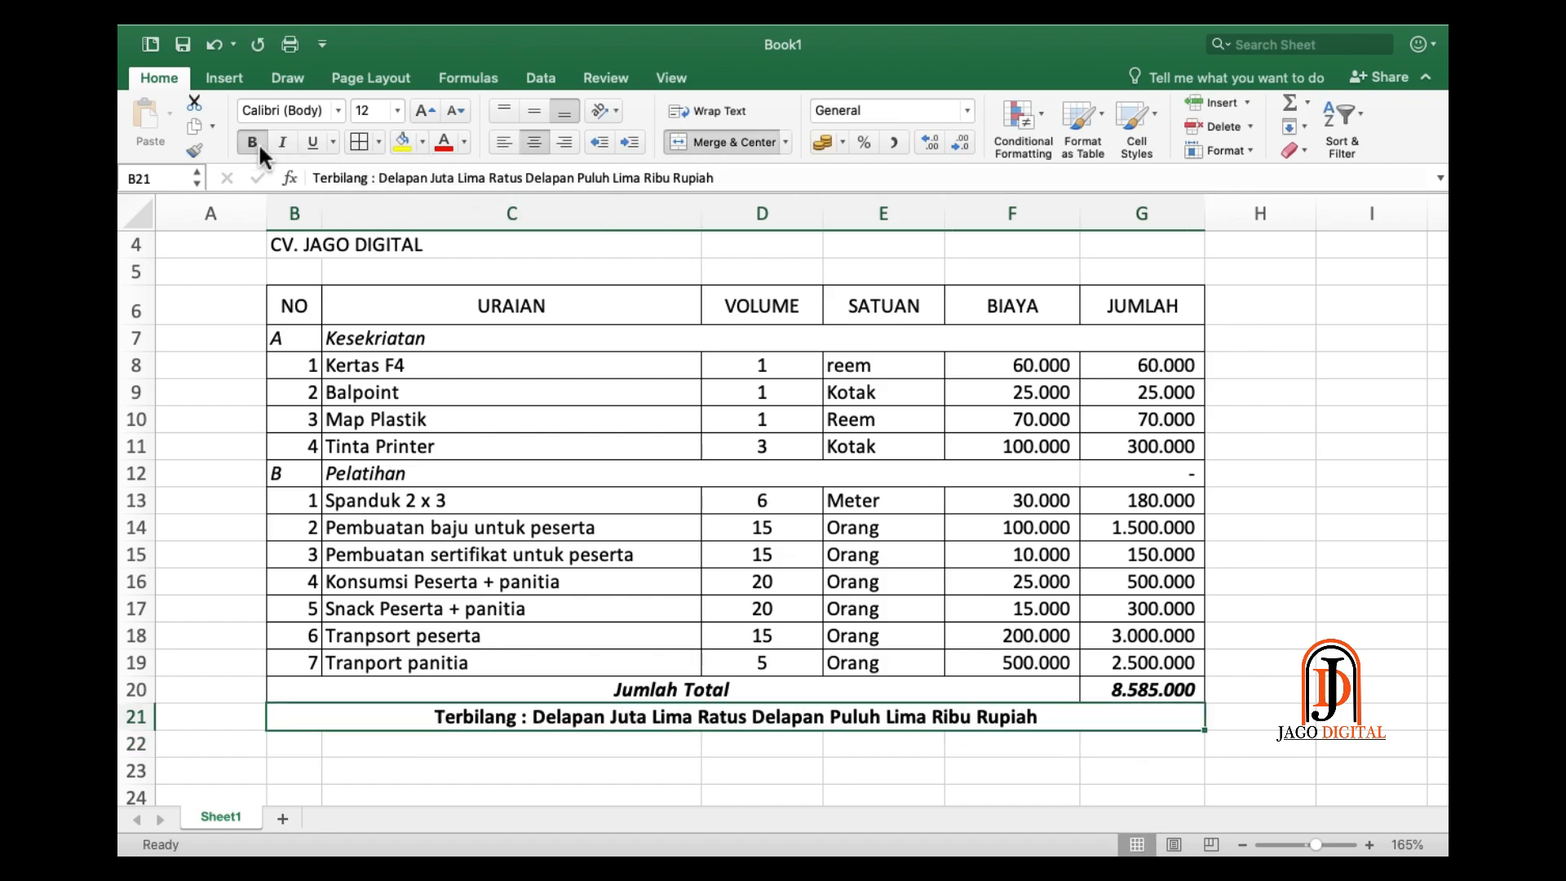
left_click(283, 143)
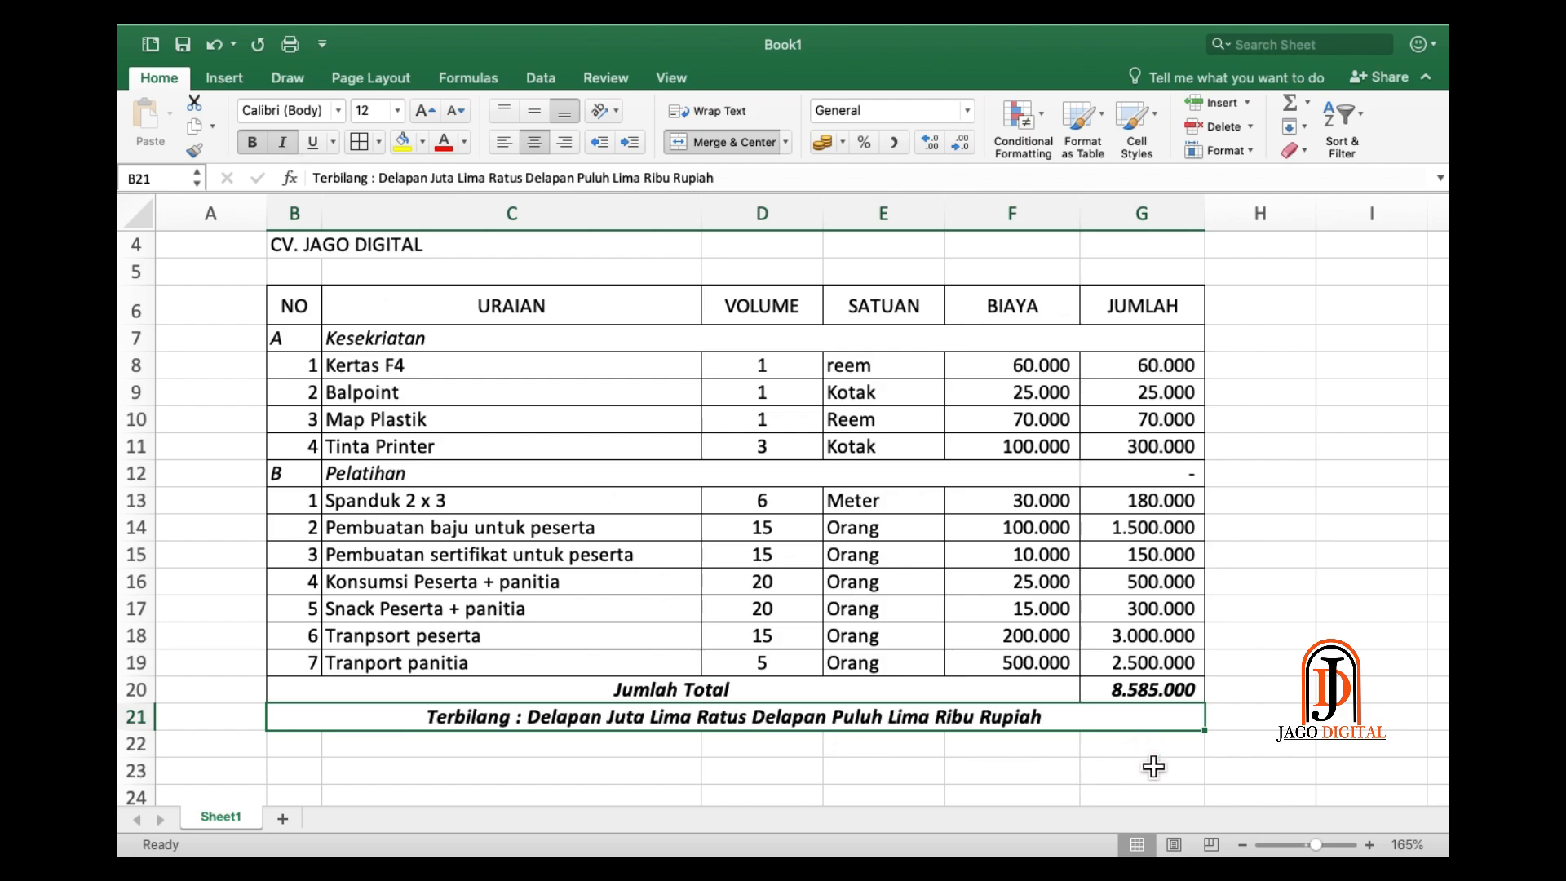
left_click(1150, 778)
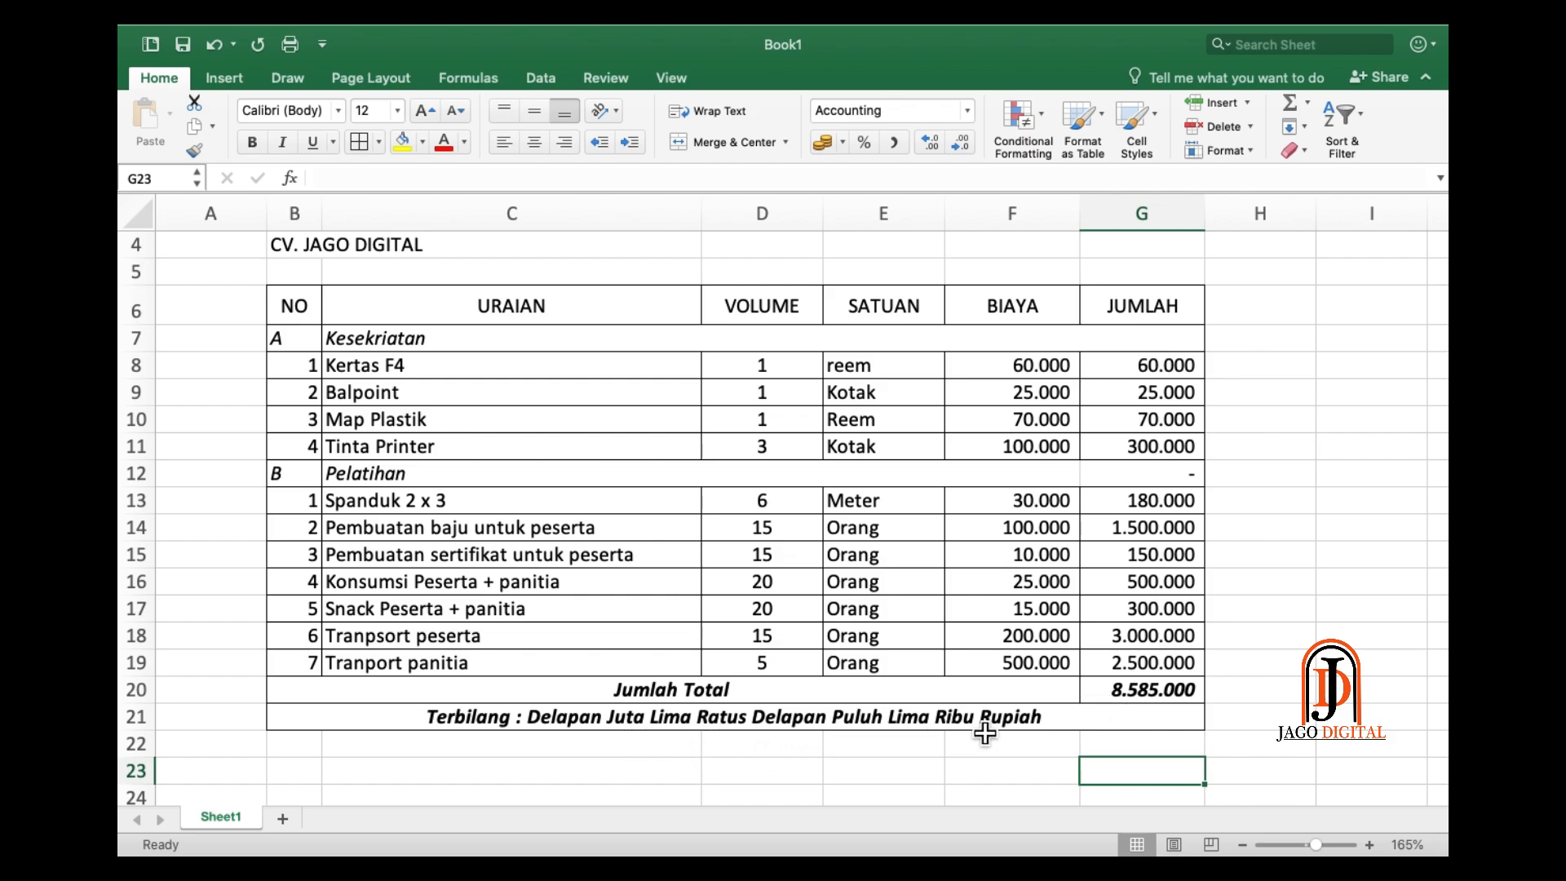
- Narrow the URAIAN, BIAYA, SATUAN and VOLUME columns slightly, and shrink the empty column A
left_click(1151, 699)
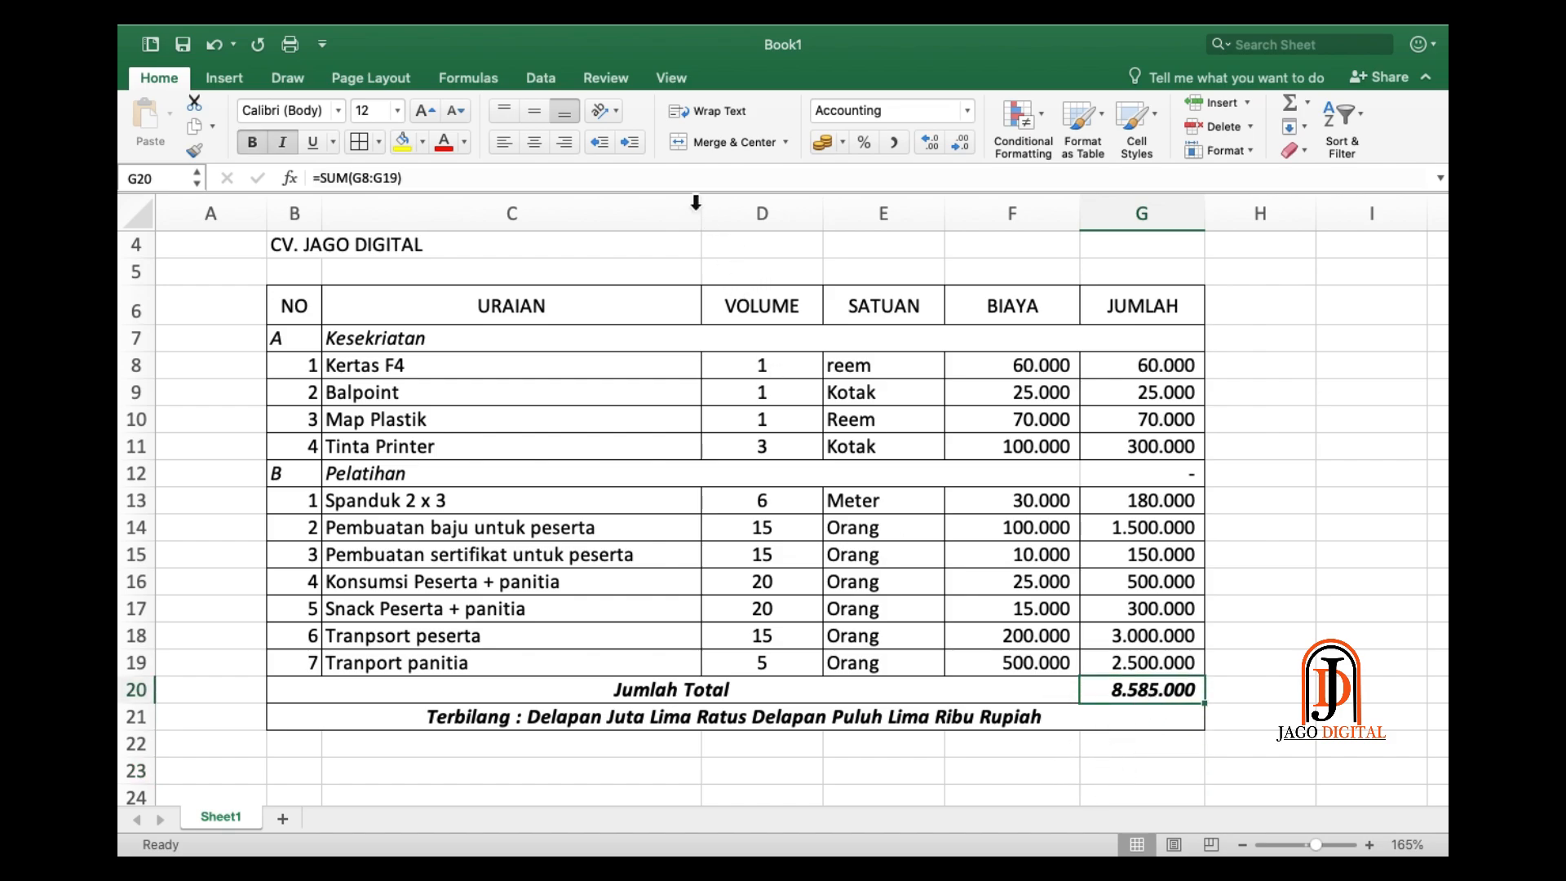
left_click_drag(701, 214, 676, 215)
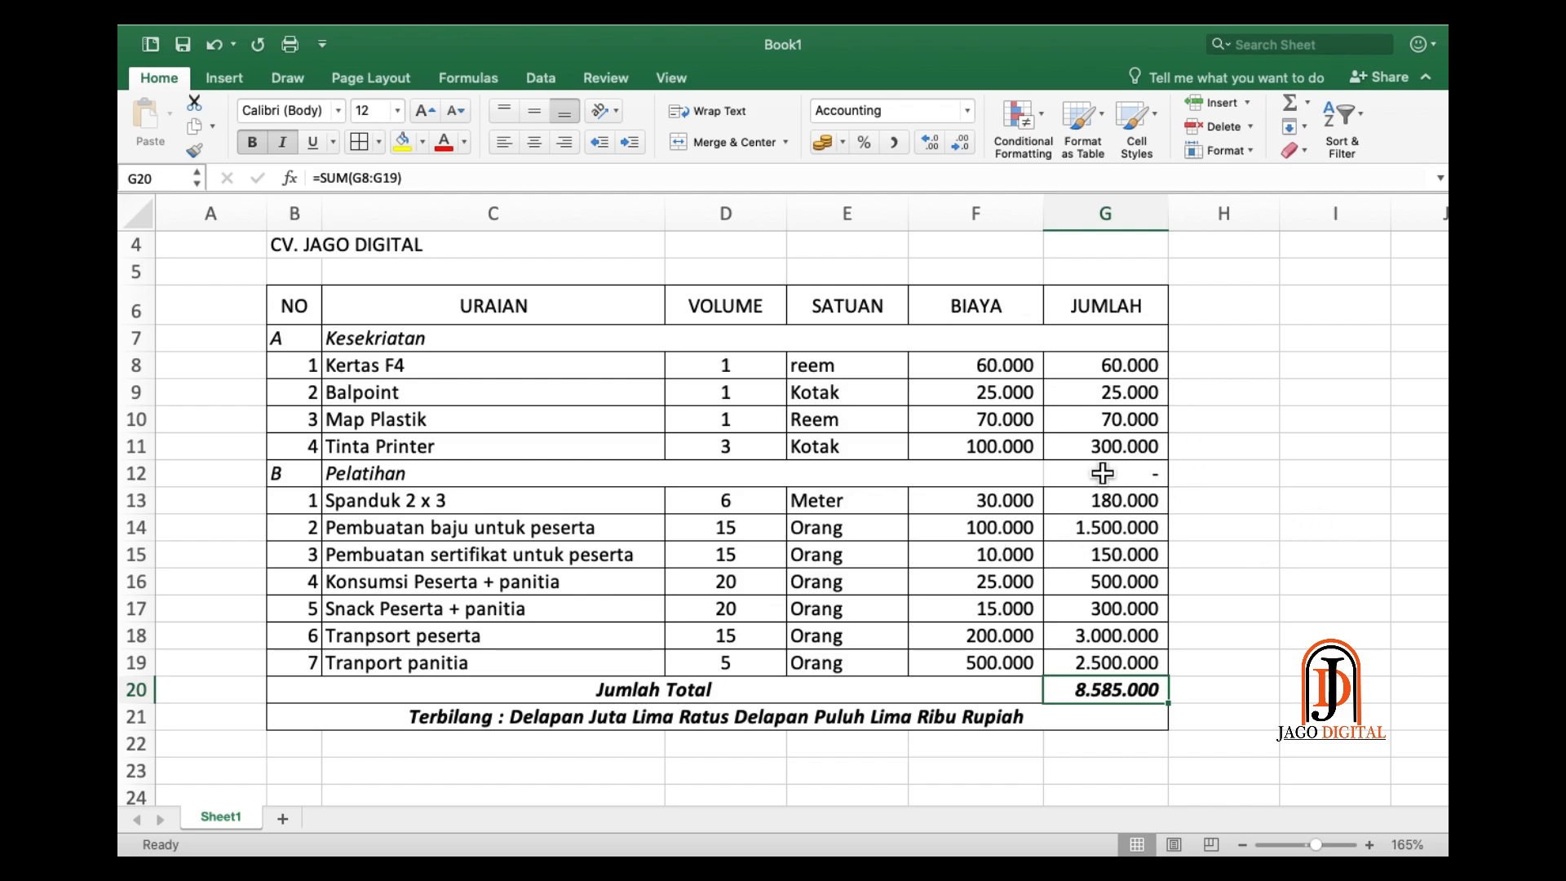
left_click_drag(1043, 213, 1034, 208)
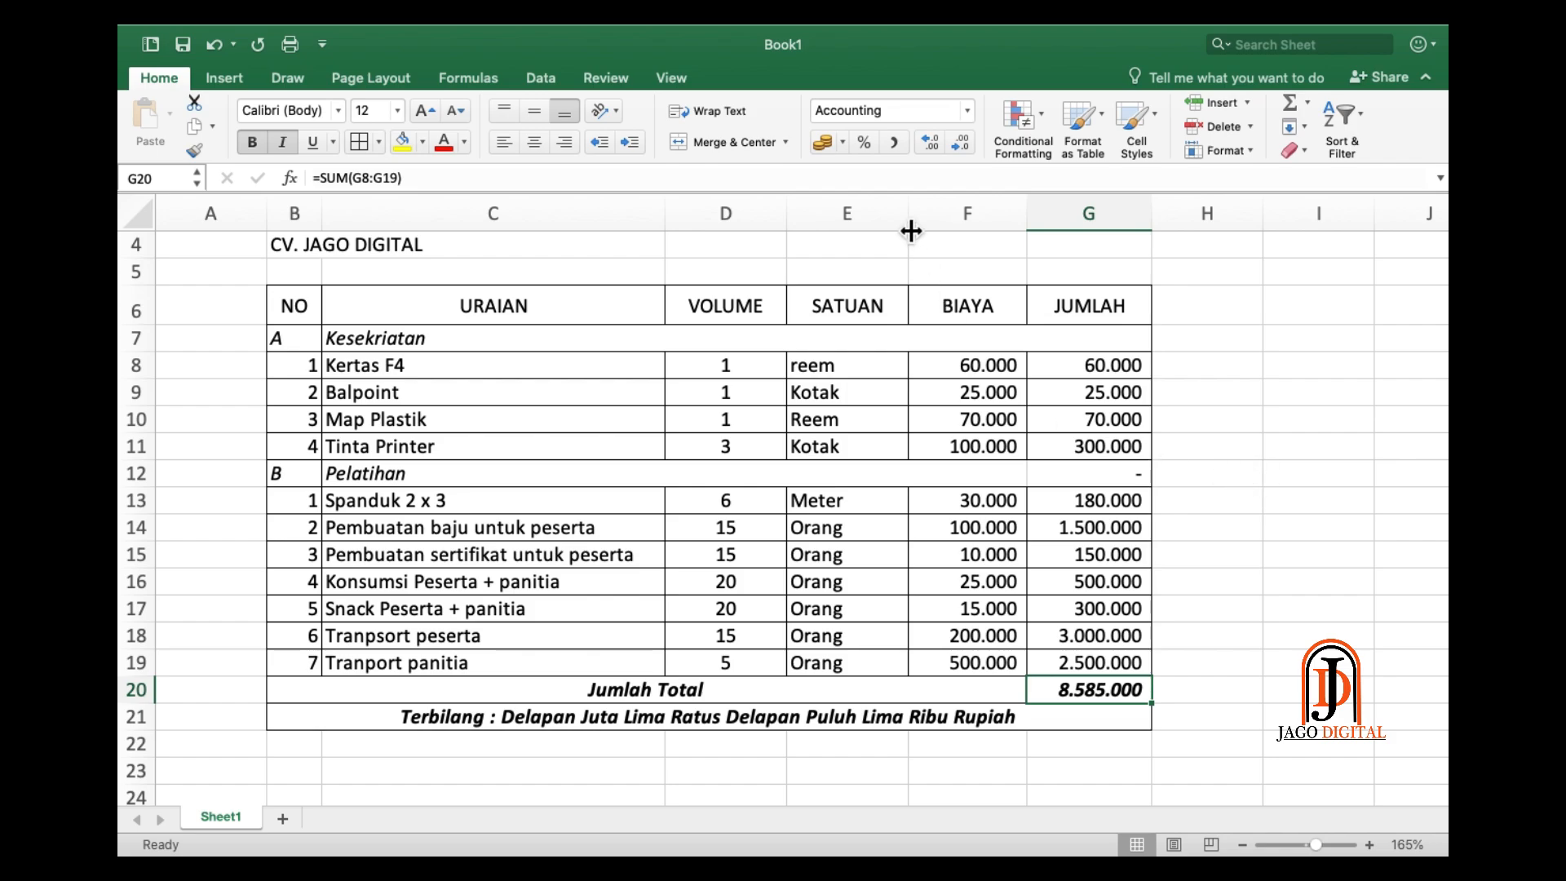
left_click_drag(912, 213, 894, 211)
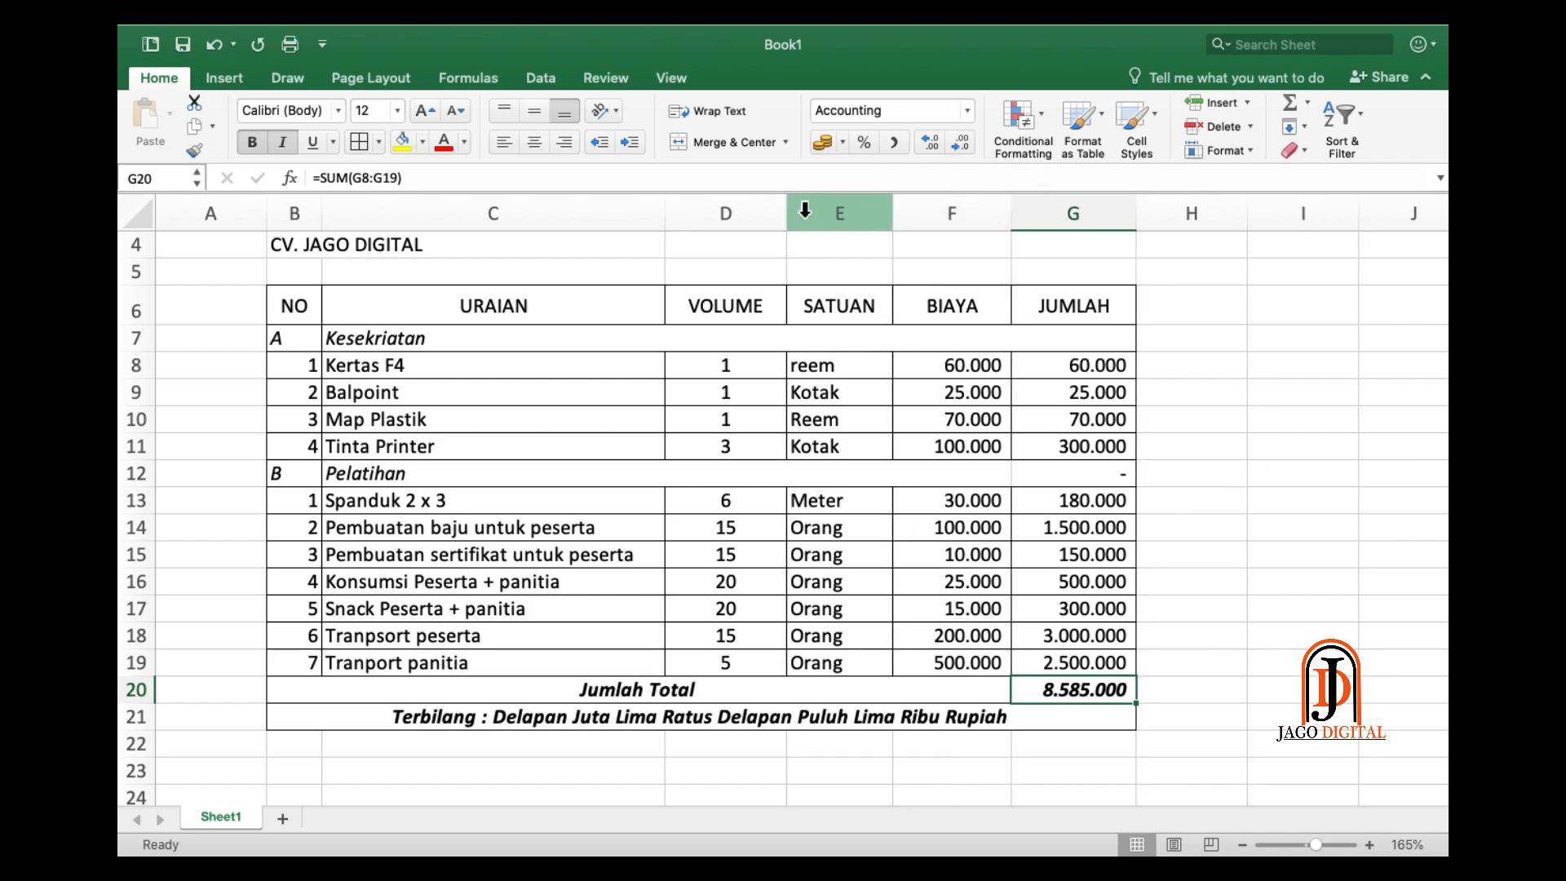
left_click_drag(795, 211, 771, 211)
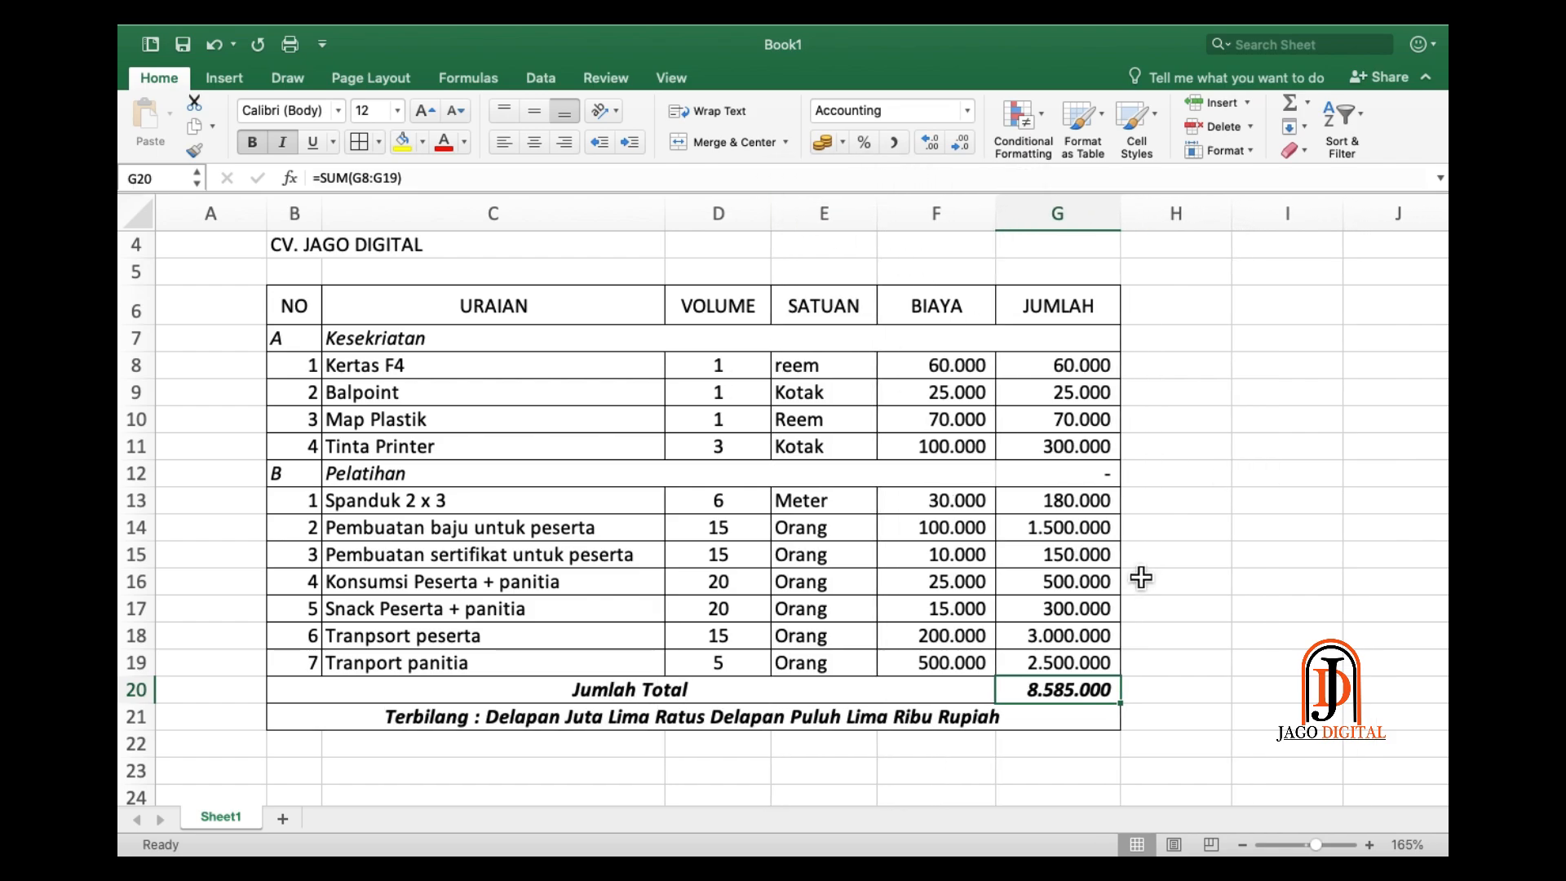
left_click(1203, 594)
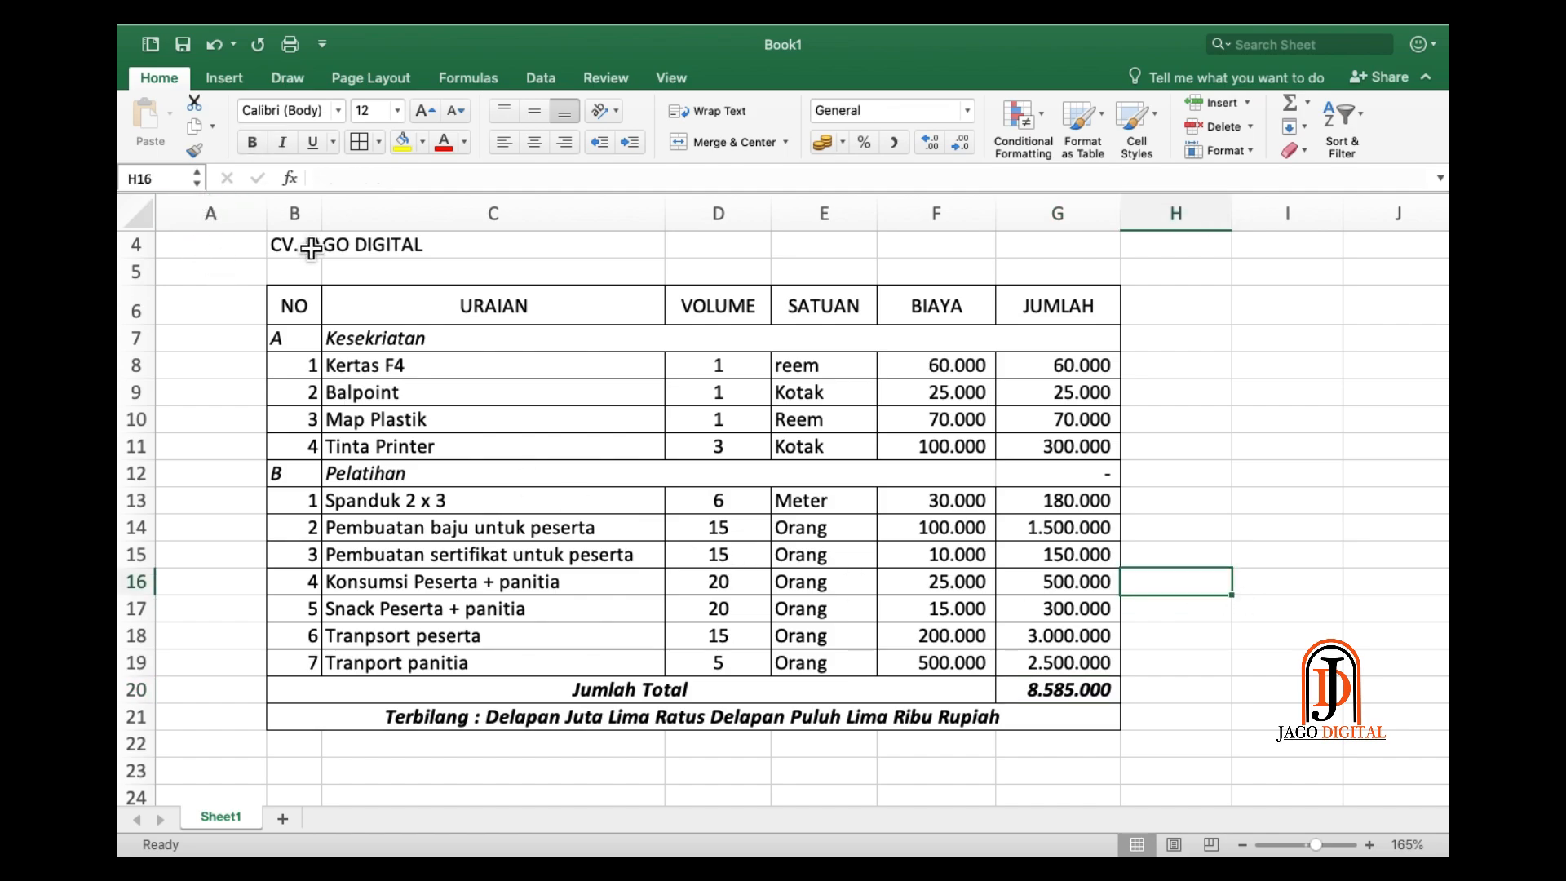
left_click_drag(266, 213, 205, 213)
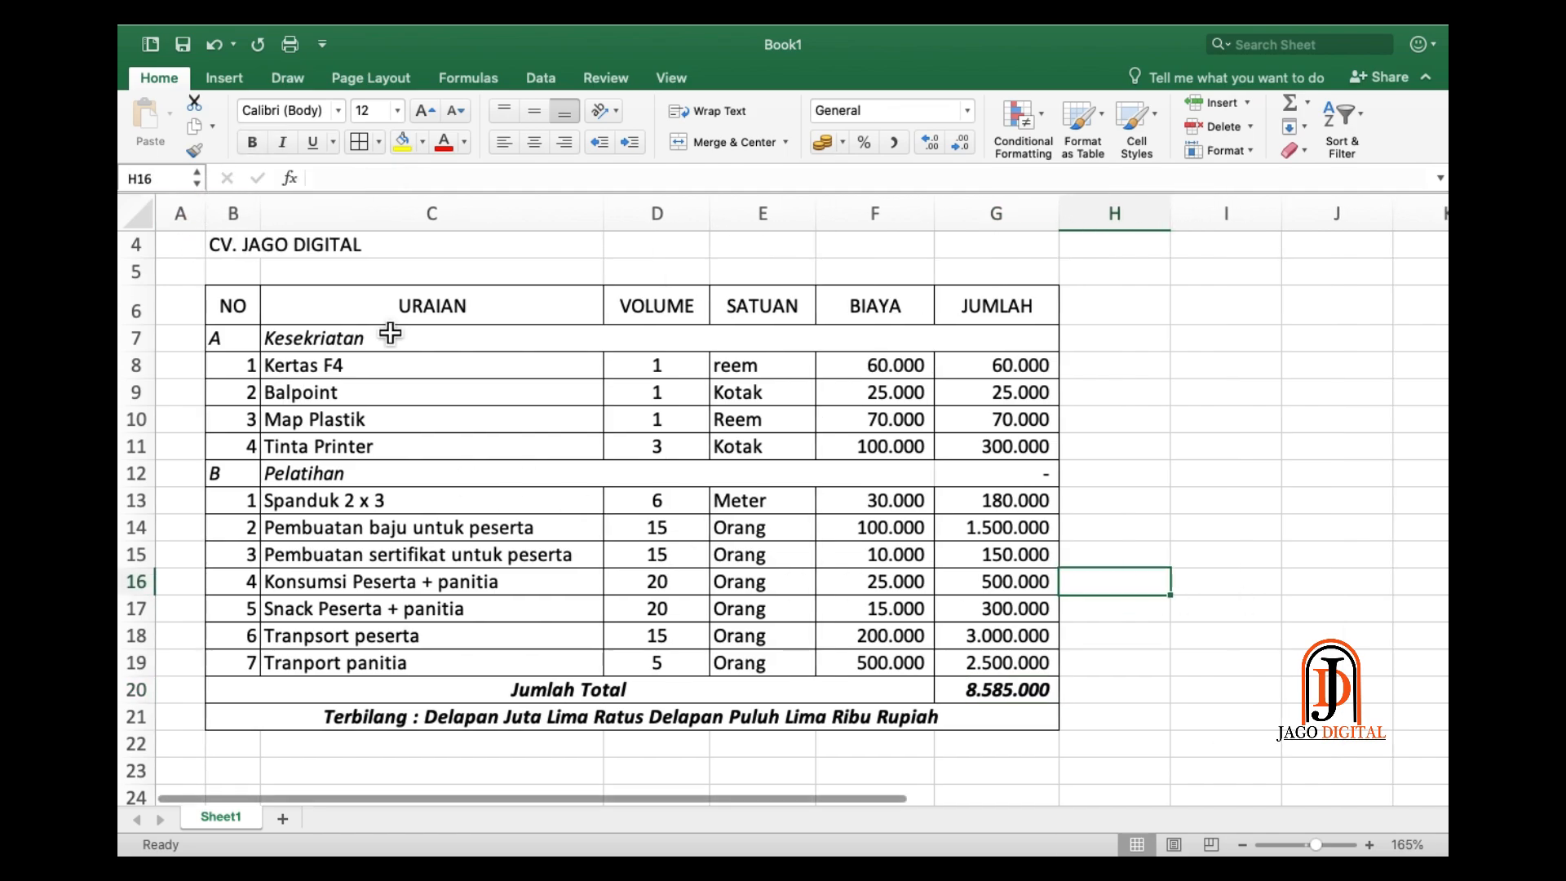
- Merge and center the title RENCANA ANGGARAN BELANJA (RAB) across B2:G2, matching the table's width
scroll(951, 572, "down", 1)
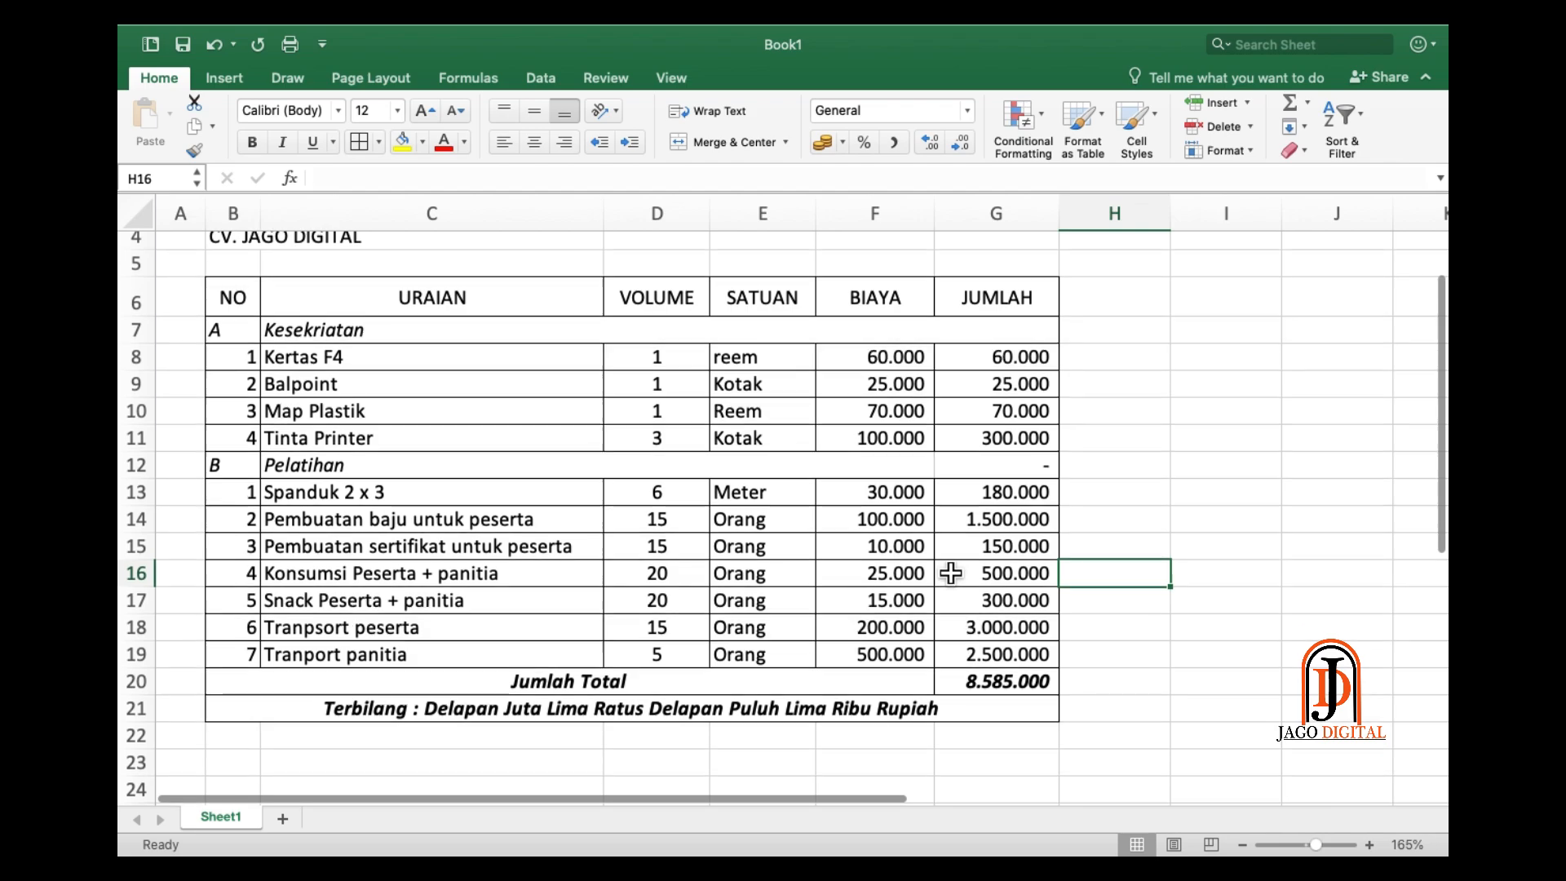
scroll(951, 573, "up", 3)
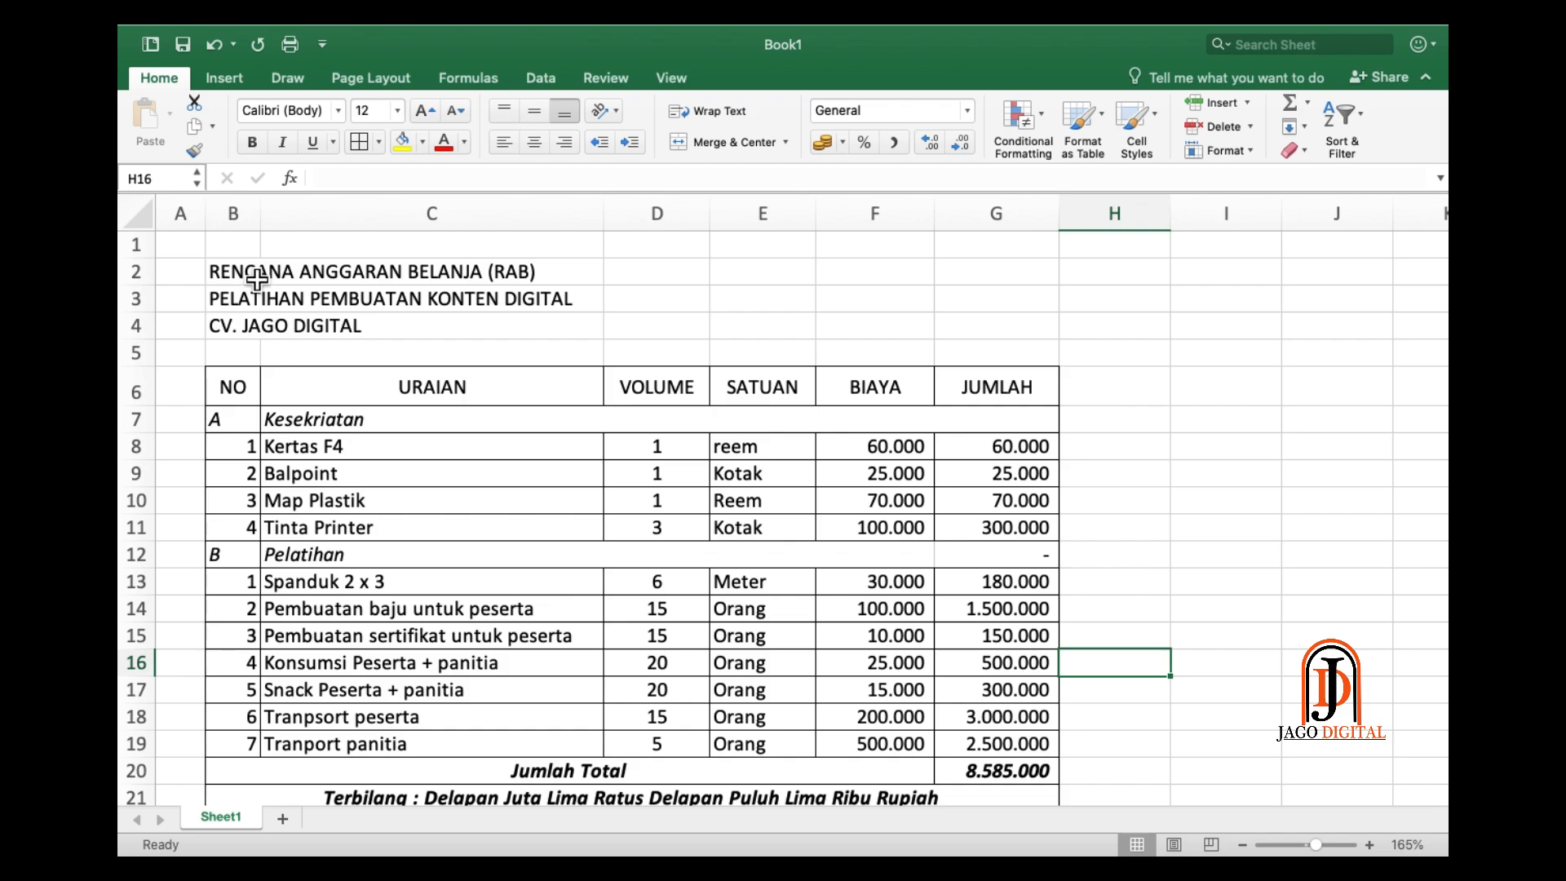
left_click_drag(1039, 277, 992, 272)
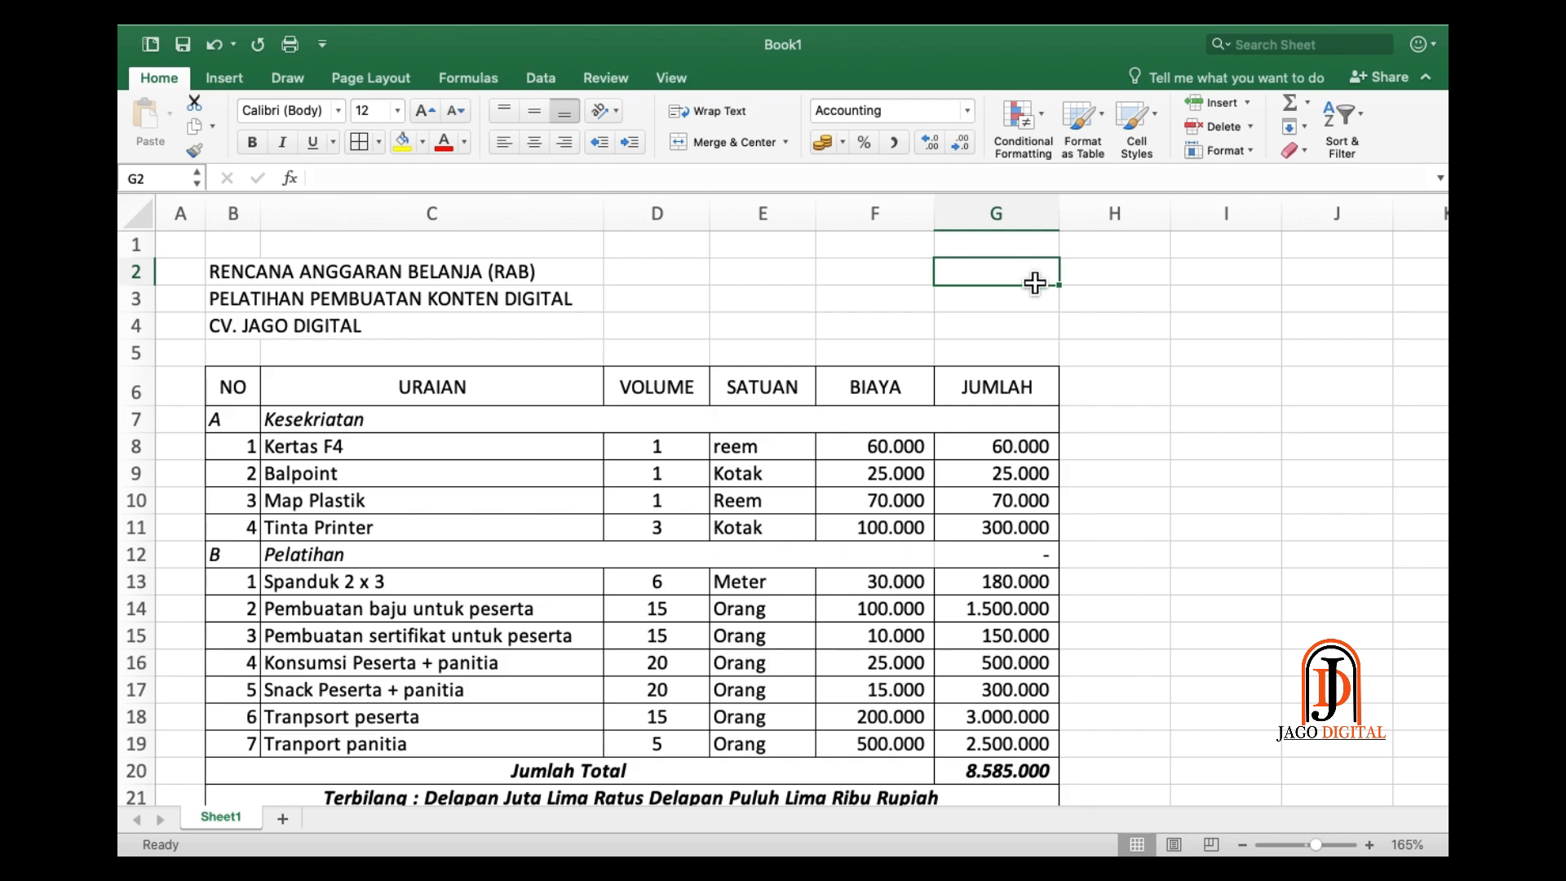
left_click_drag(235, 283, 971, 283)
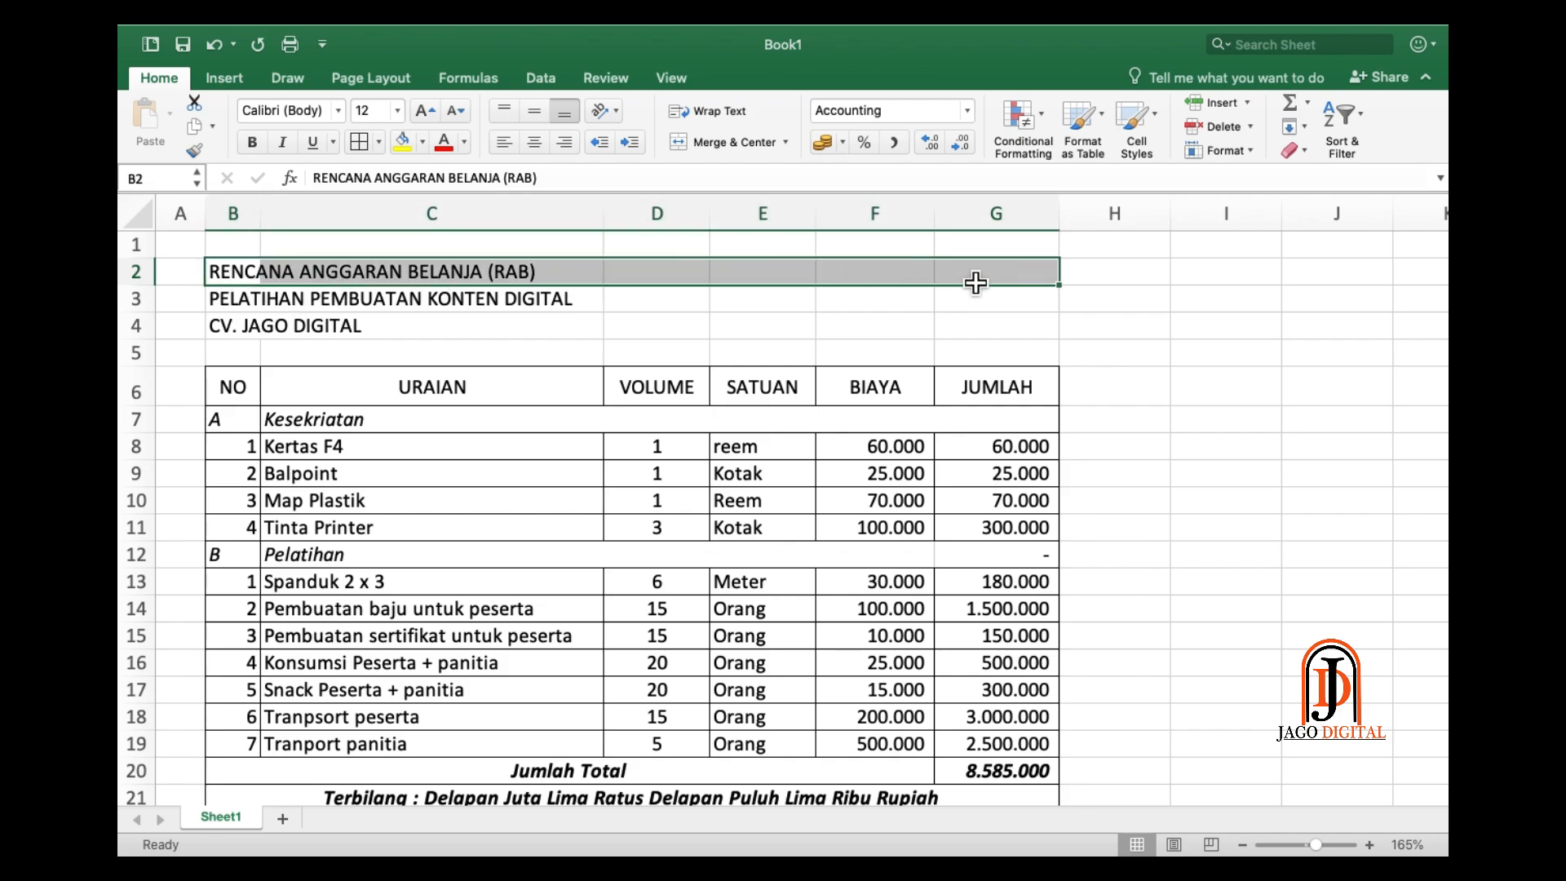
left_click(734, 140)
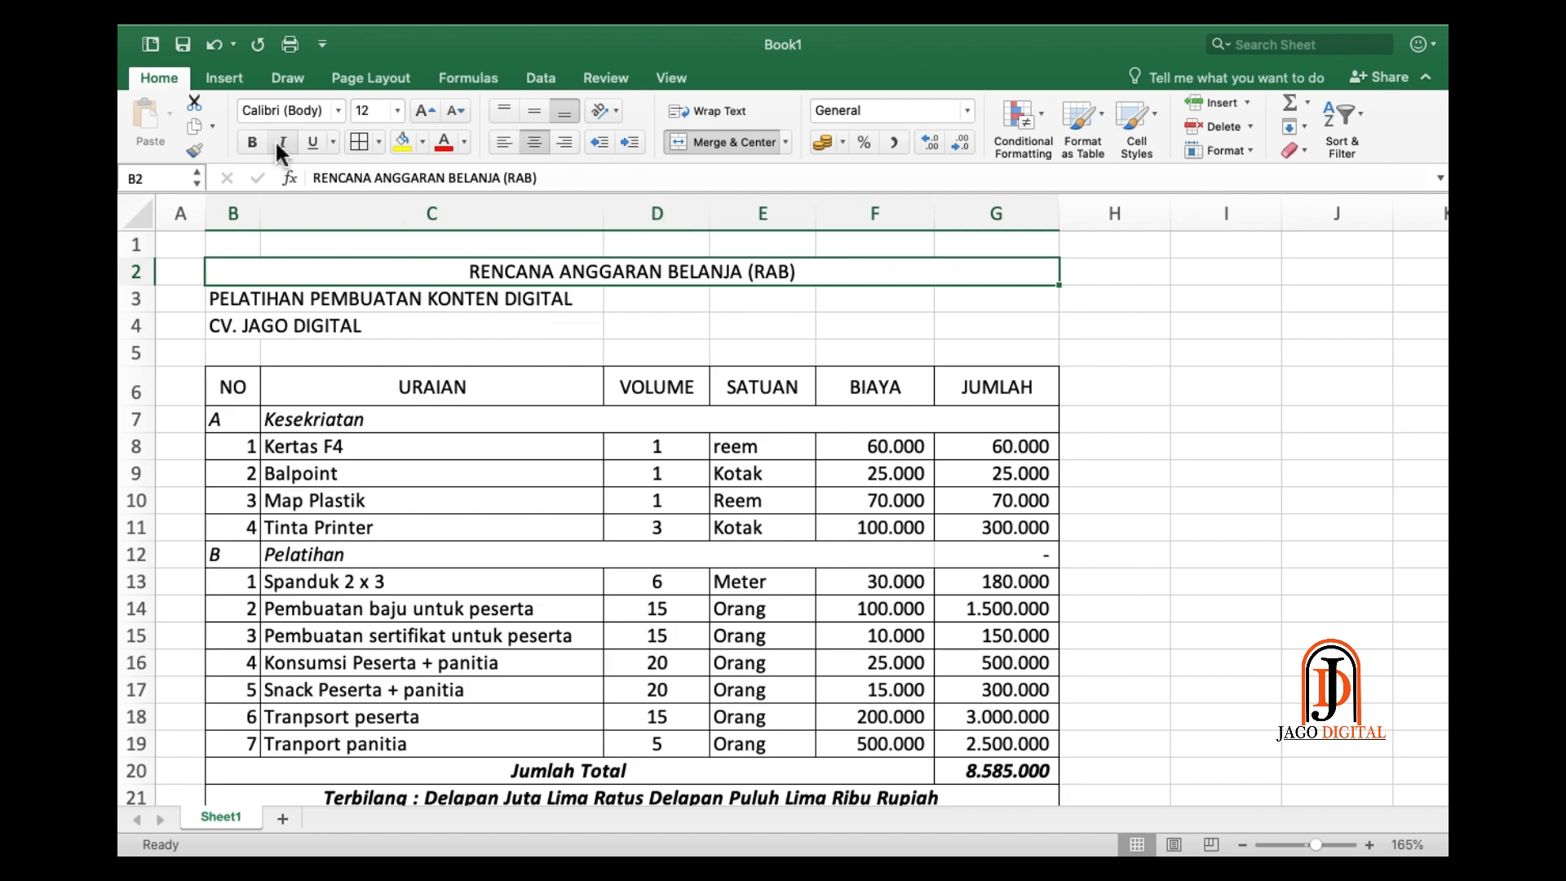
- Copy the merged and centered format of the first title line to the two title lines in B3:G4
left_click(194, 150)
left_click_drag(230, 305, 981, 326)
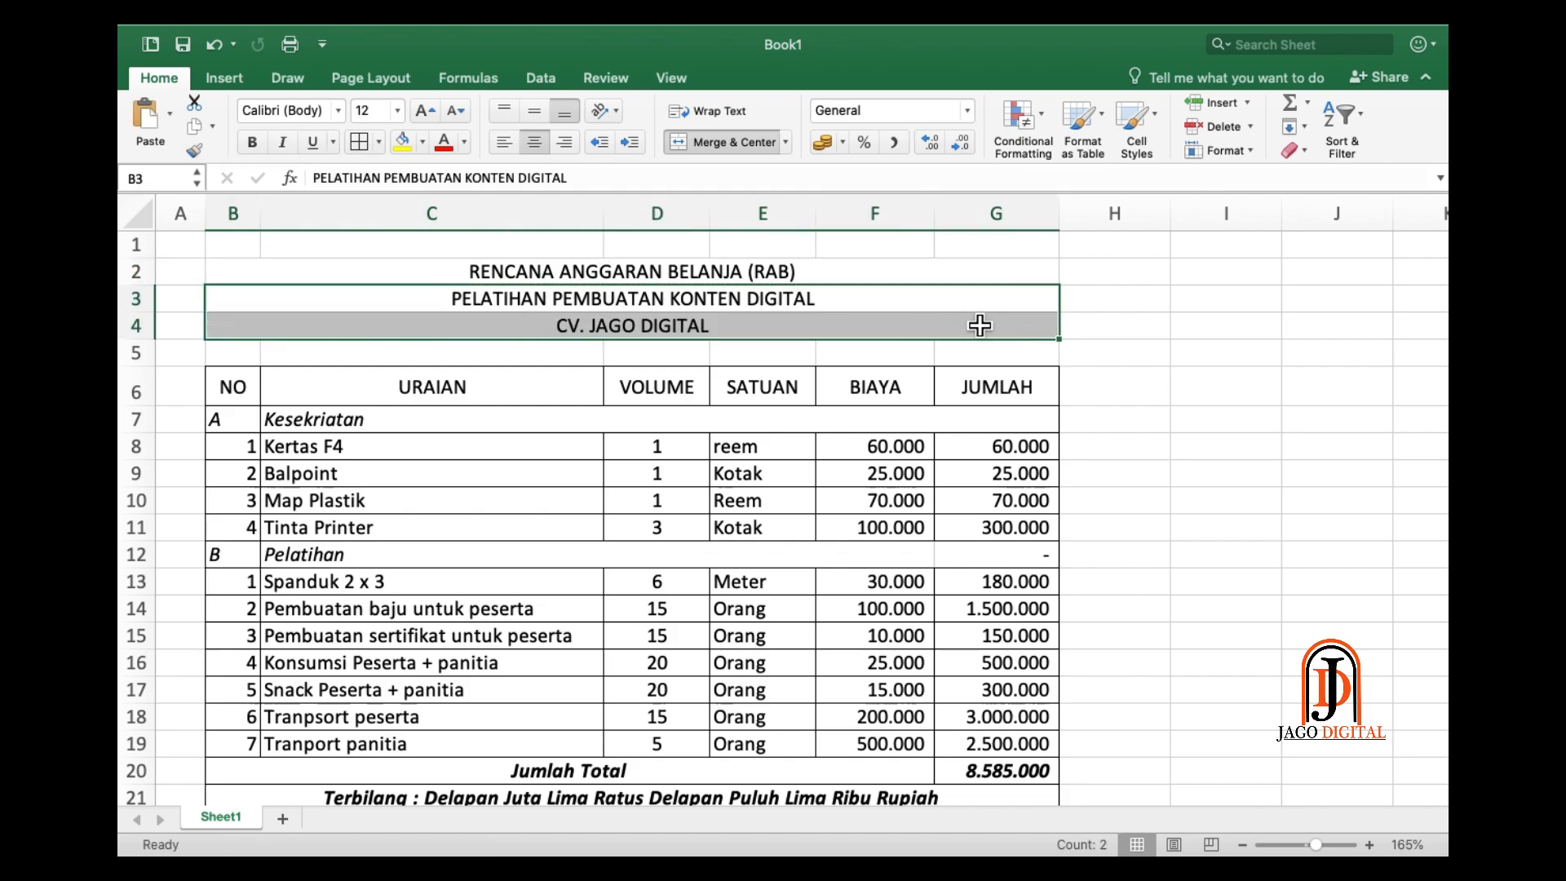
left_click(825, 336)
left_click(1108, 380)
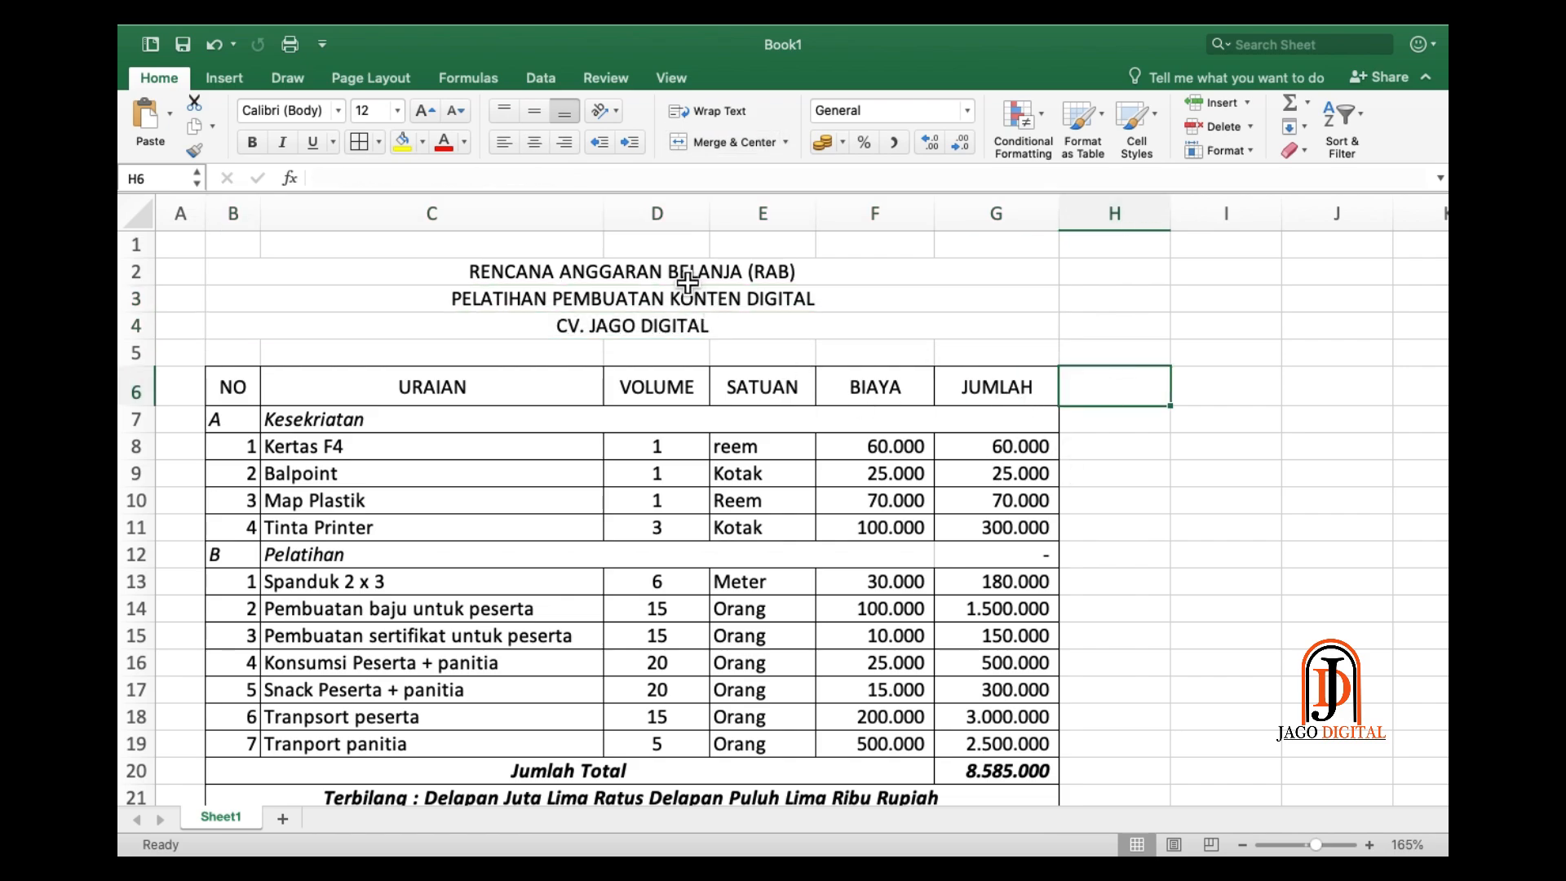
- Make the three title lines in rows 2 to 4 bold and reduce the height of the empty row 5
left_click_drag(689, 281, 680, 325)
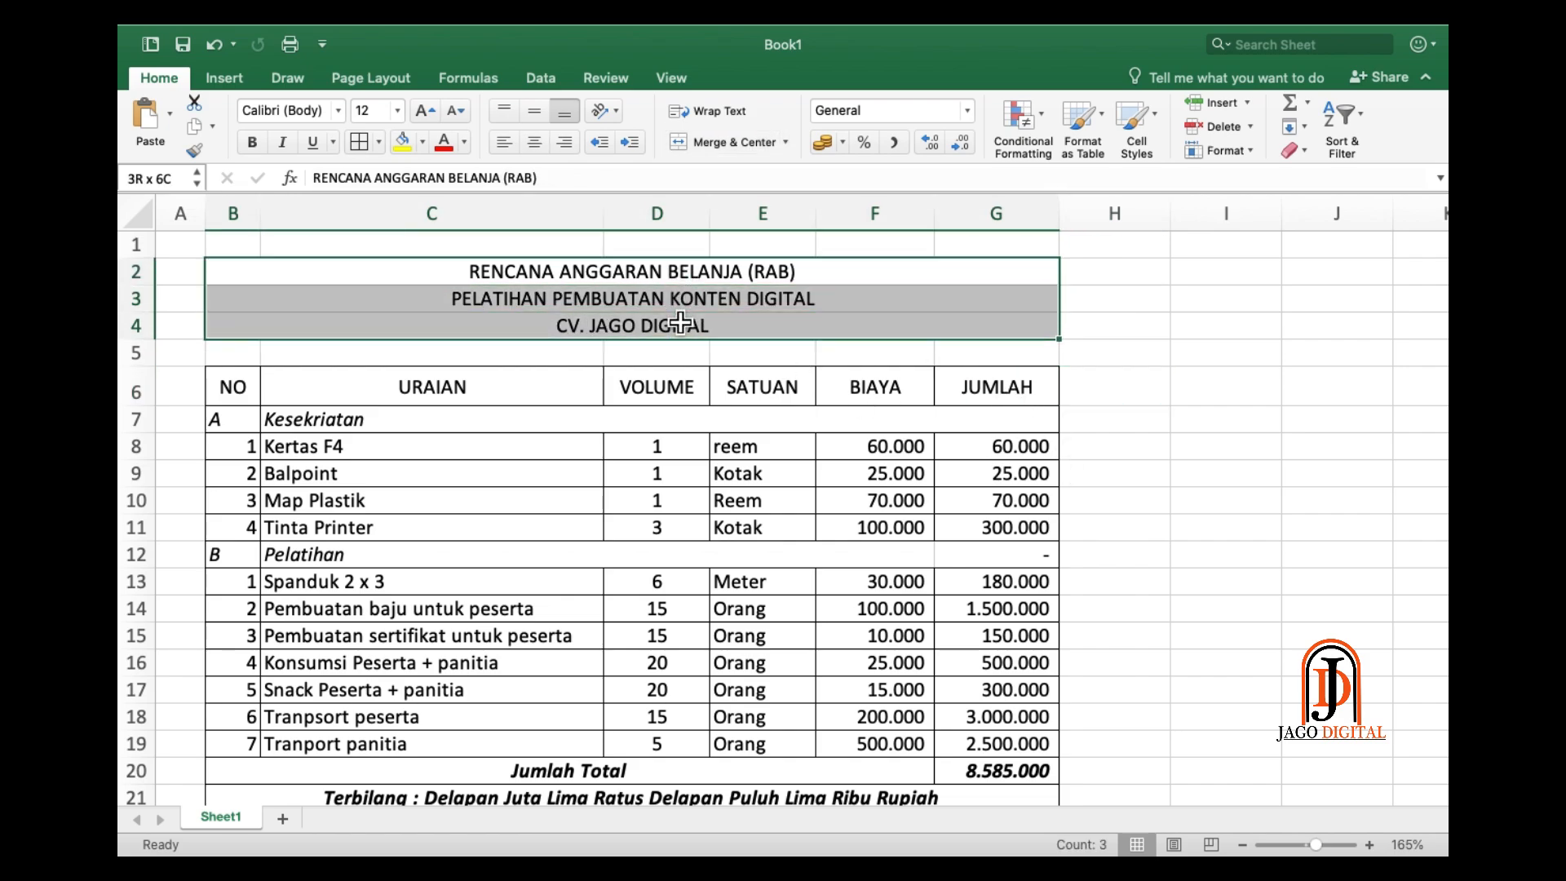
left_click(252, 140)
left_click(1134, 388)
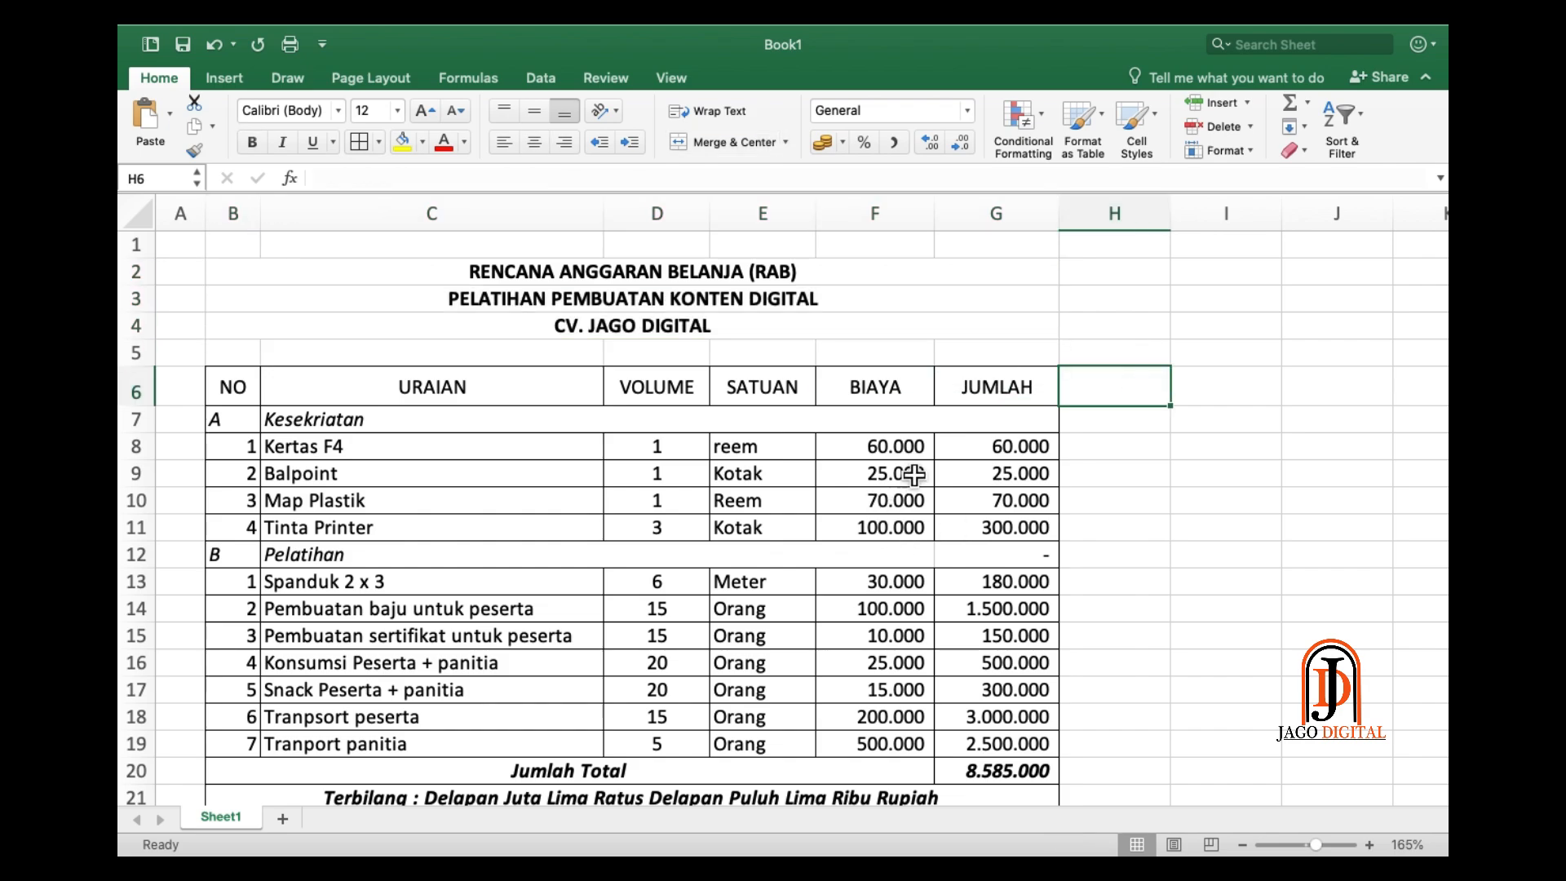
left_click_drag(139, 372, 137, 361)
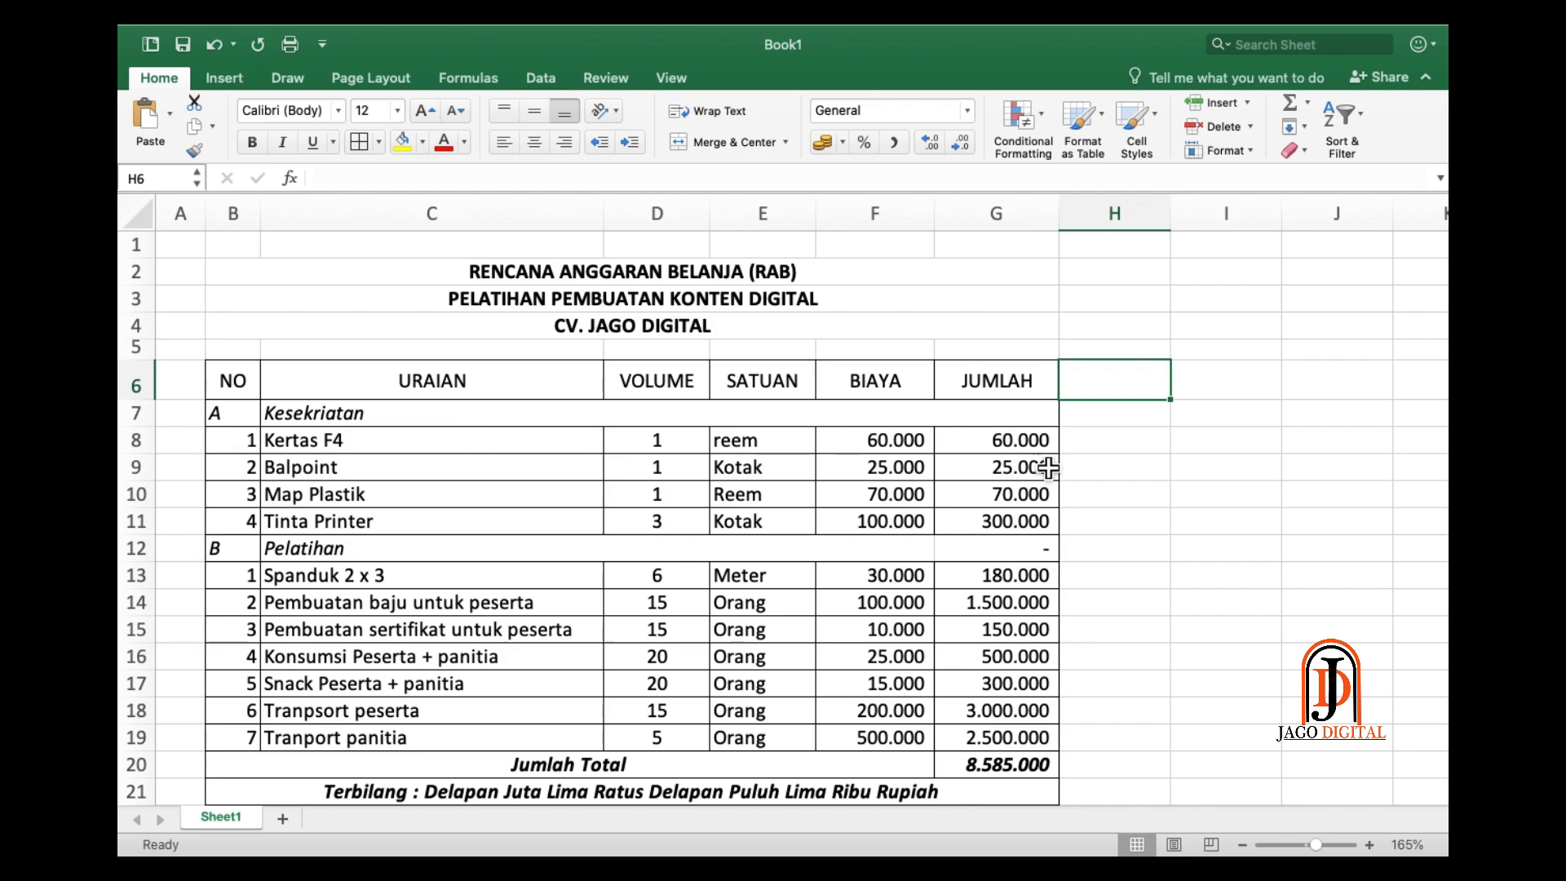
- Narrow the VOLUME and SATUAN columns slightly
left_click(1197, 479)
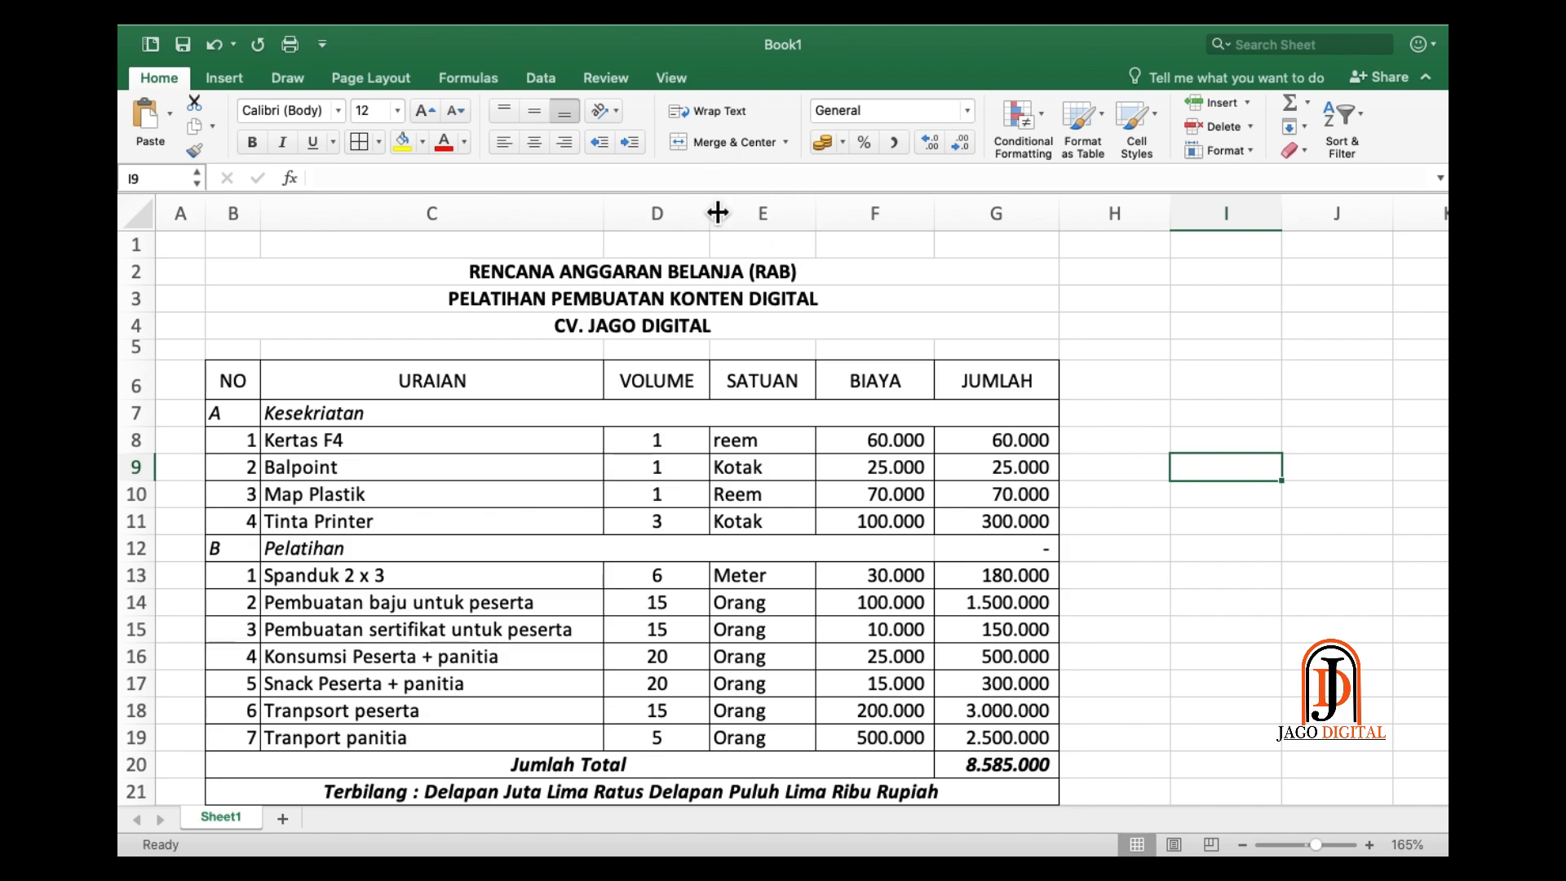
left_click_drag(718, 213, 704, 213)
left_click_drag(816, 214, 805, 214)
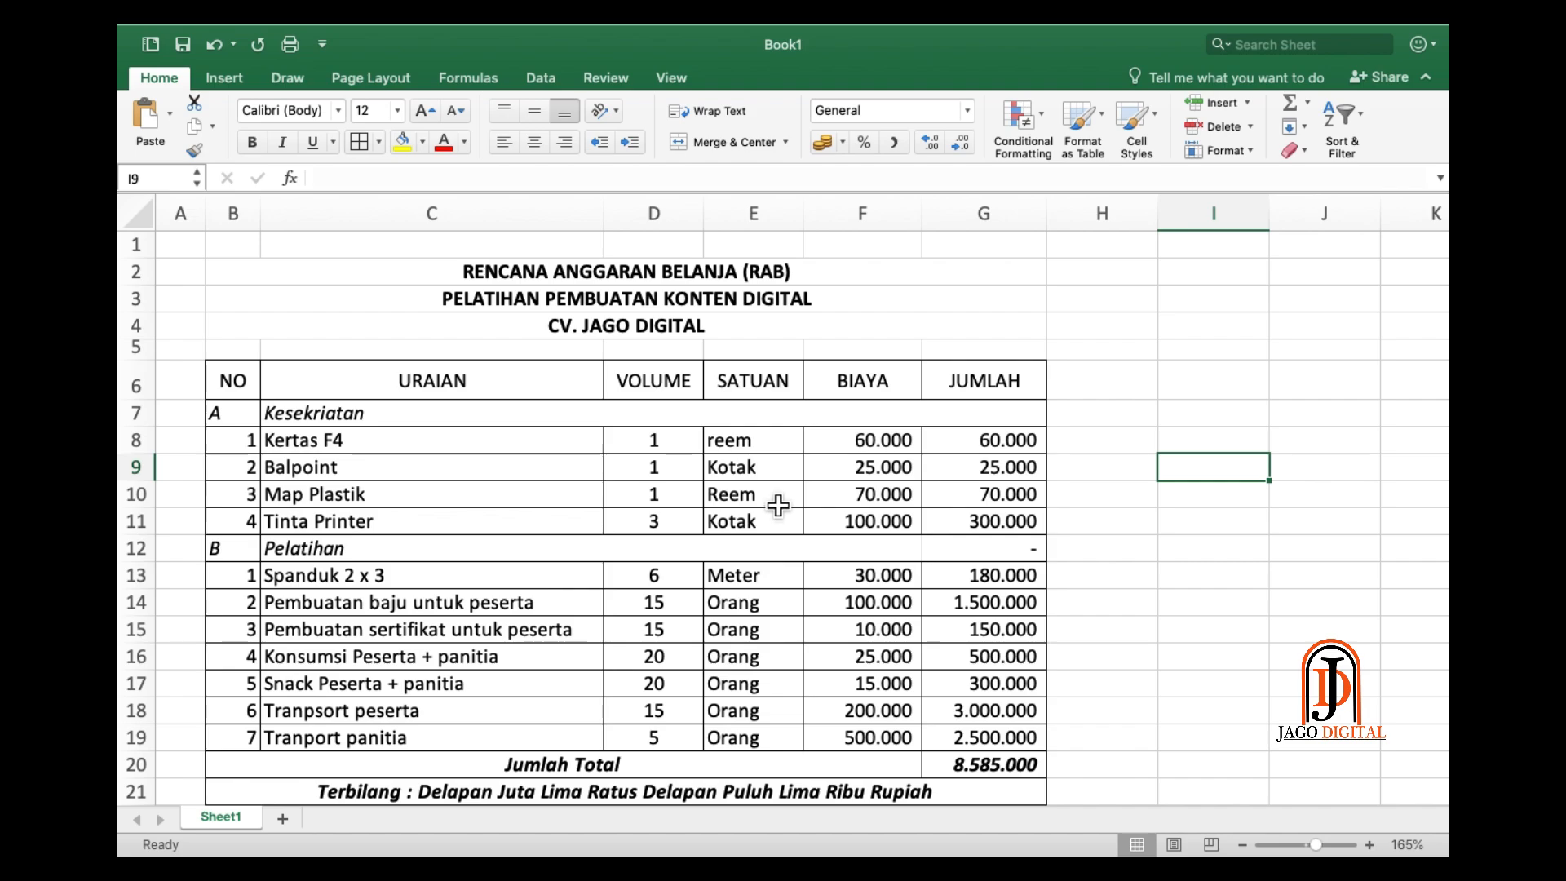
- Capitalize the unit of Kertas F4 in E8 so that it reads Reem
left_click(767, 449)
double_click(764, 450)
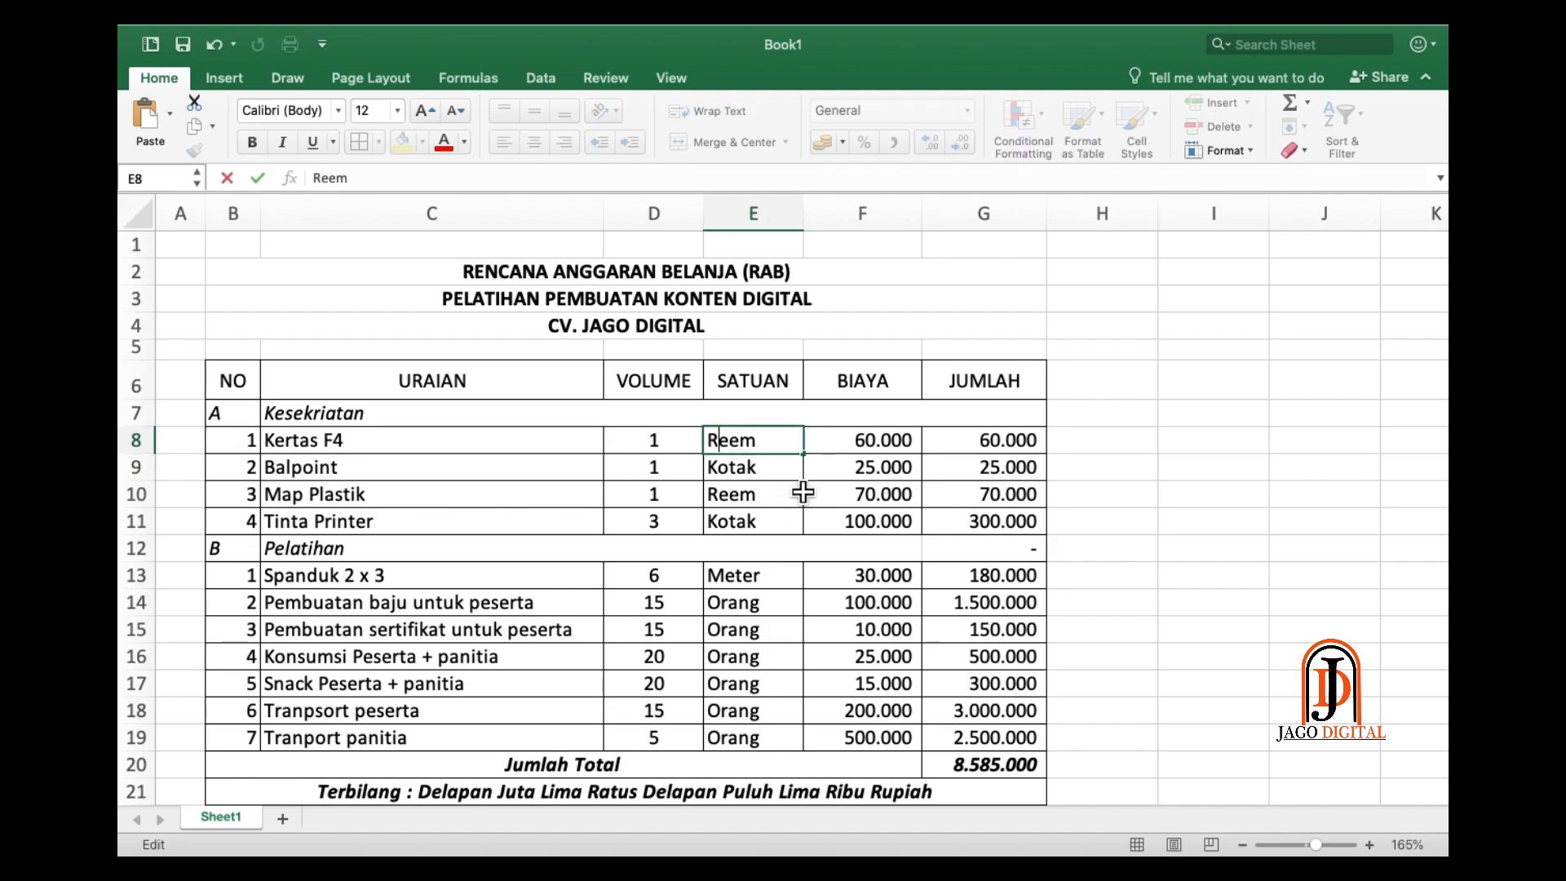
type("R")
key("Return")
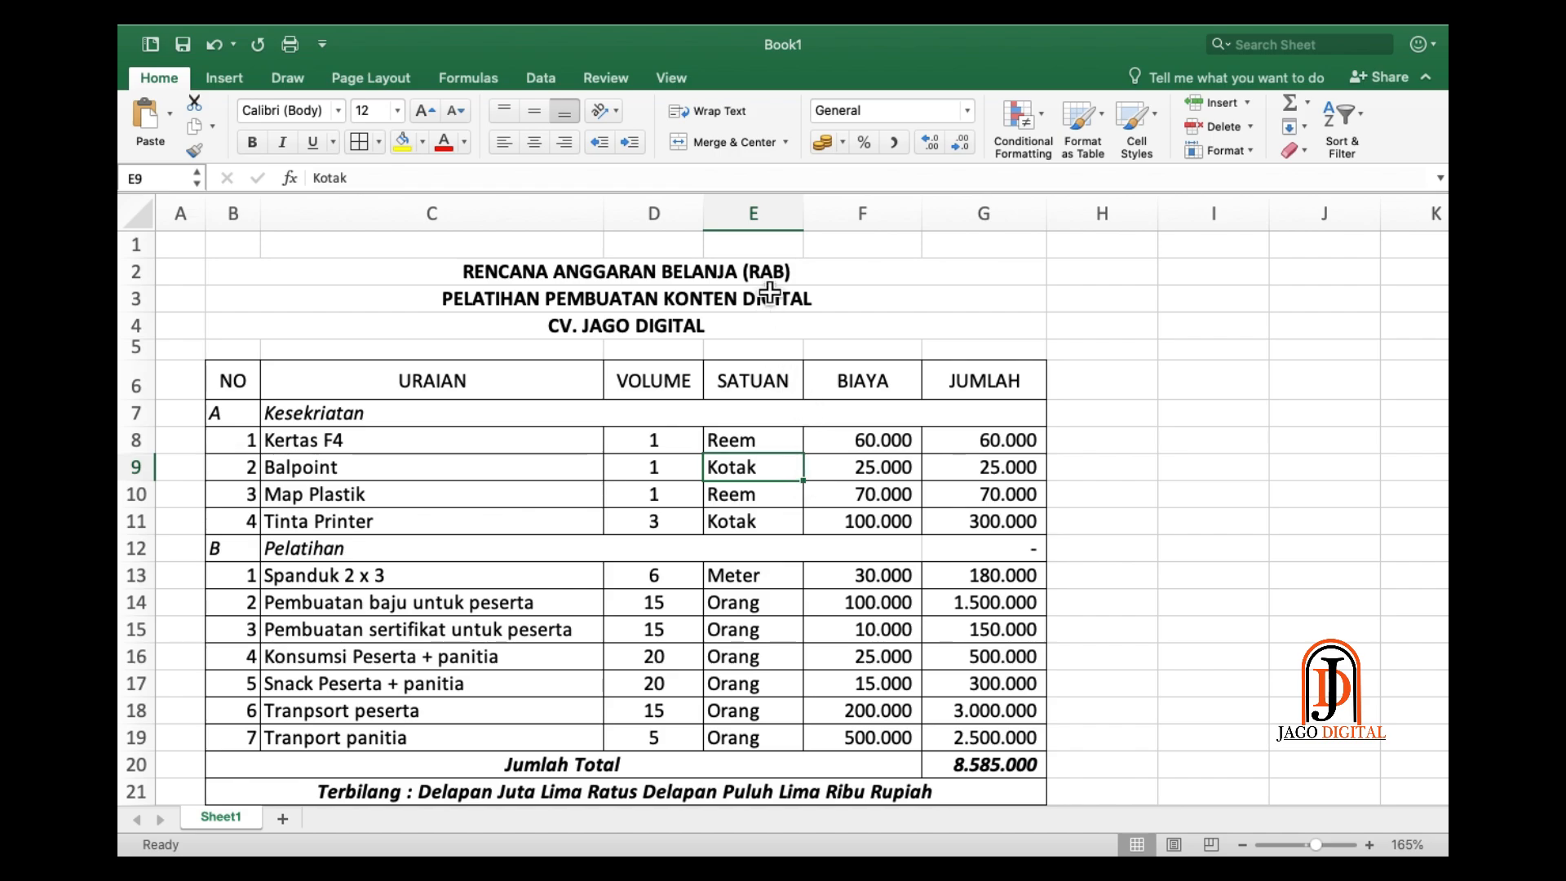
- Center the entries of the whole SATUAN column horizontally and slightly reduce the height of the empty row 1
left_click(754, 214)
left_click(534, 142)
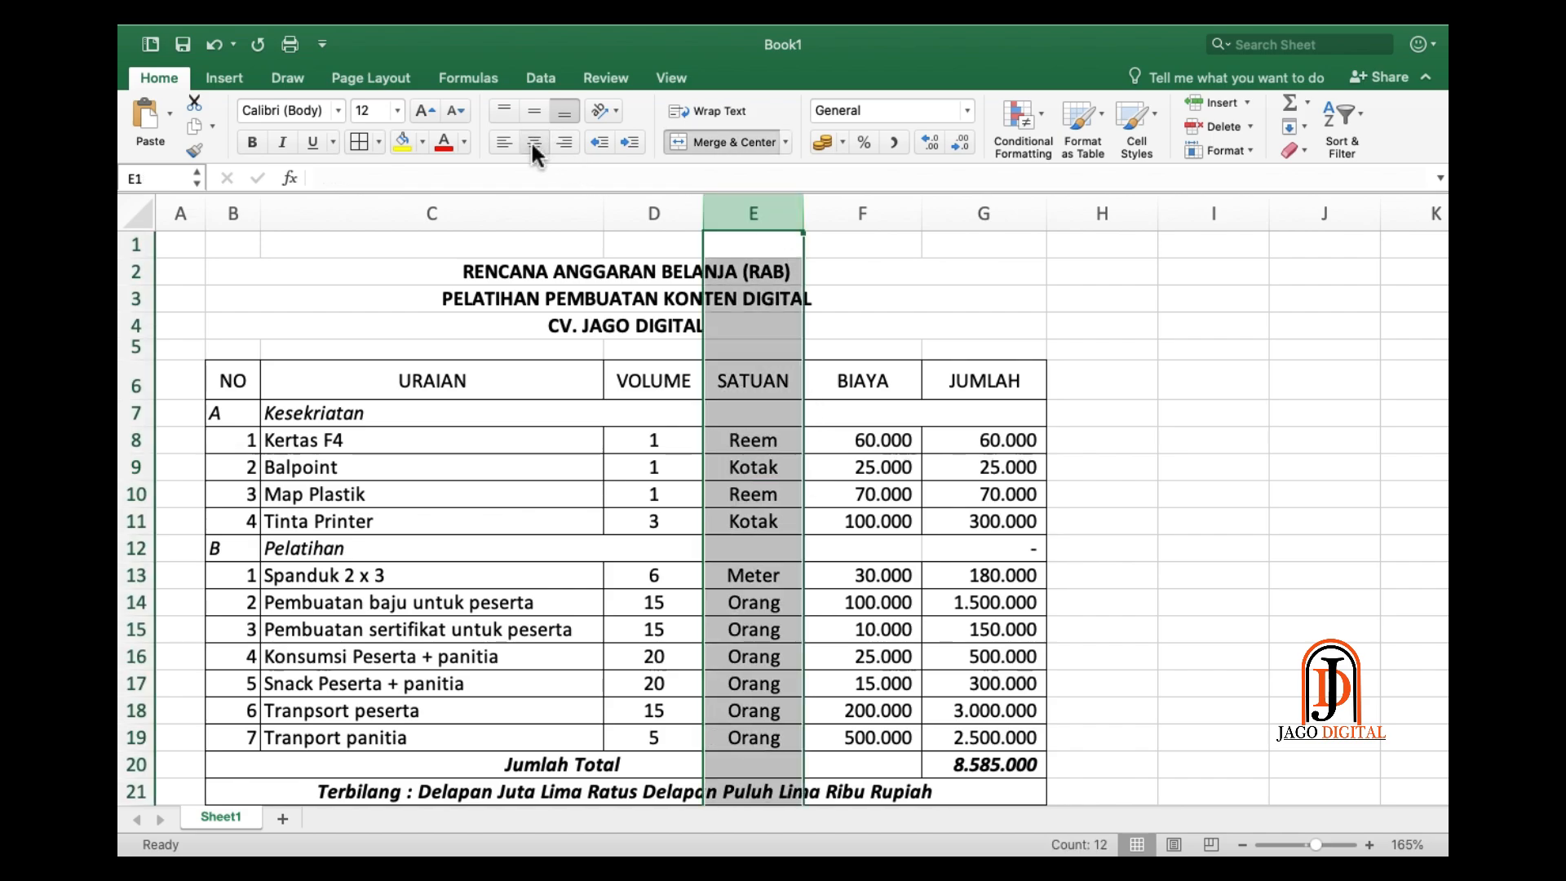
left_click(875, 576)
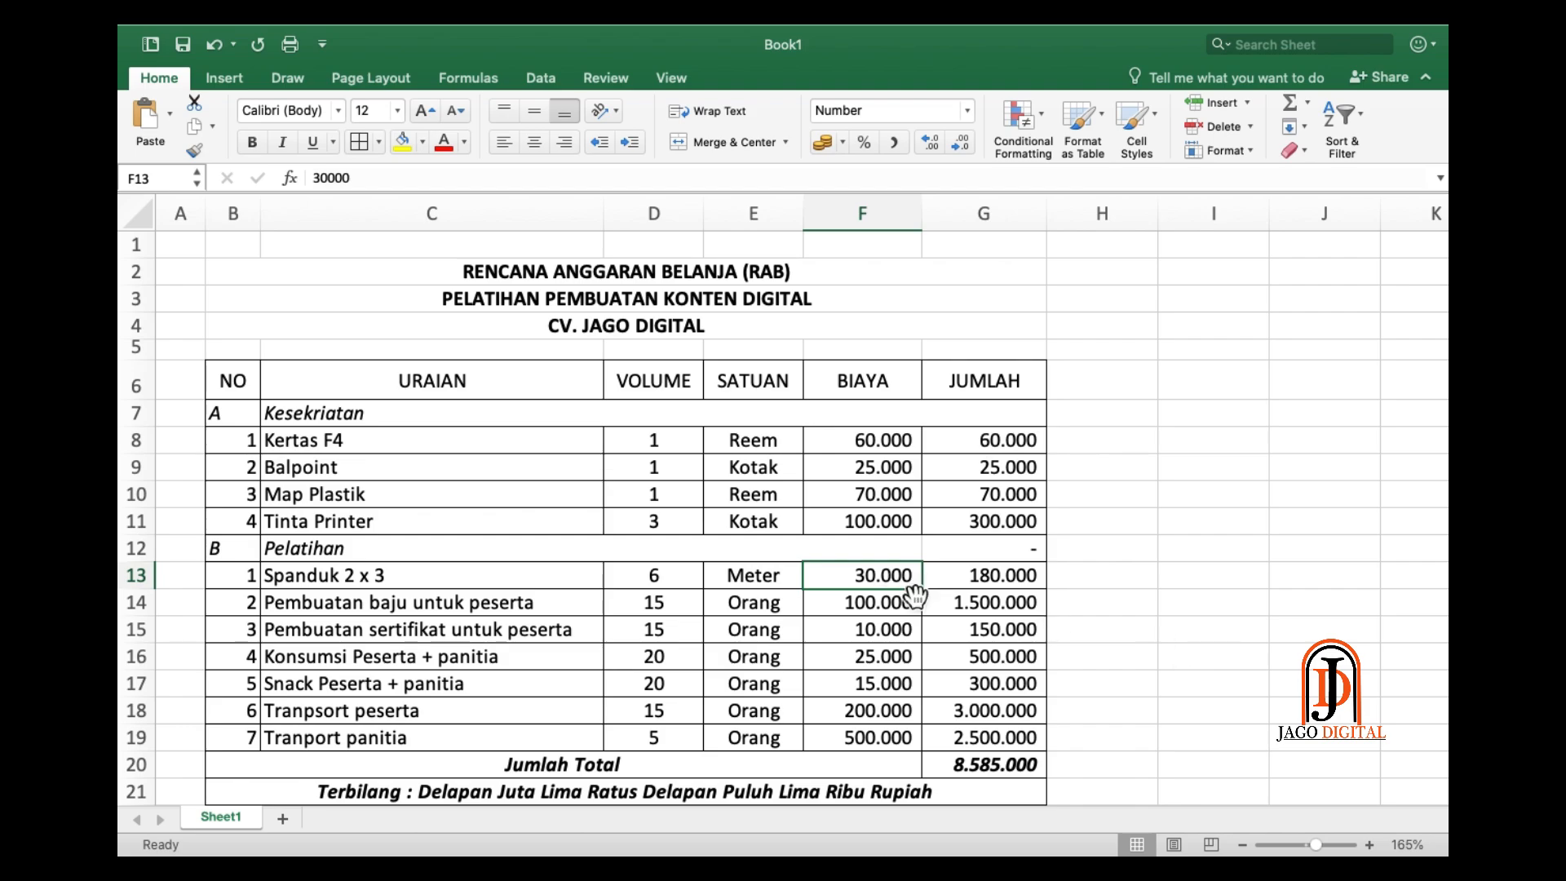
left_click_drag(157, 258, 159, 254)
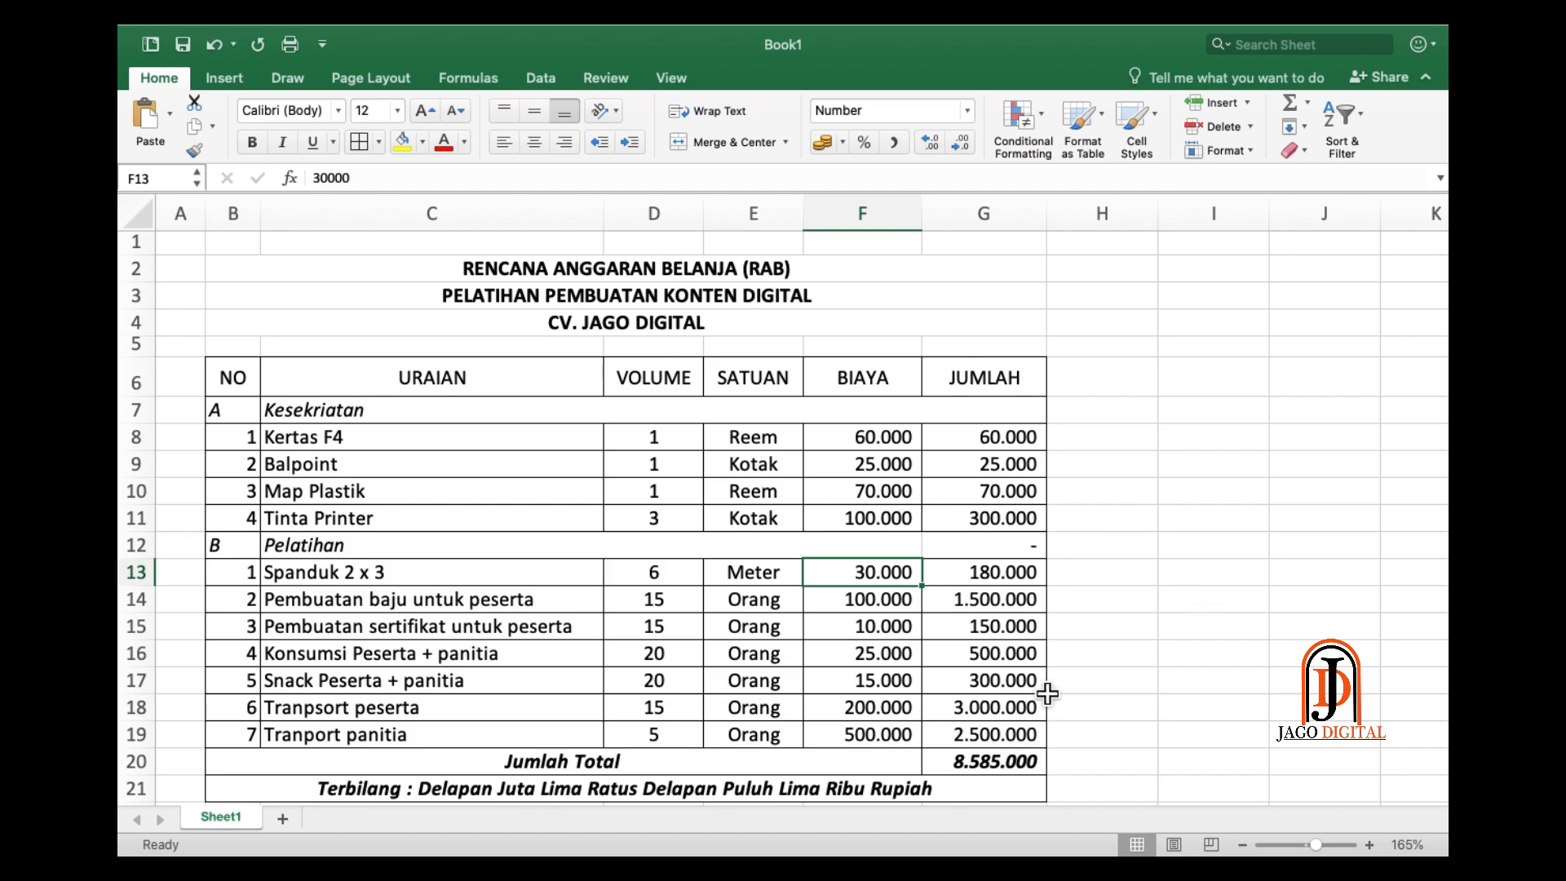
- Clear the unneeded multiplication formula from the JUMLAH cell G12 in the Pelatihan heading row
left_click(1006, 557)
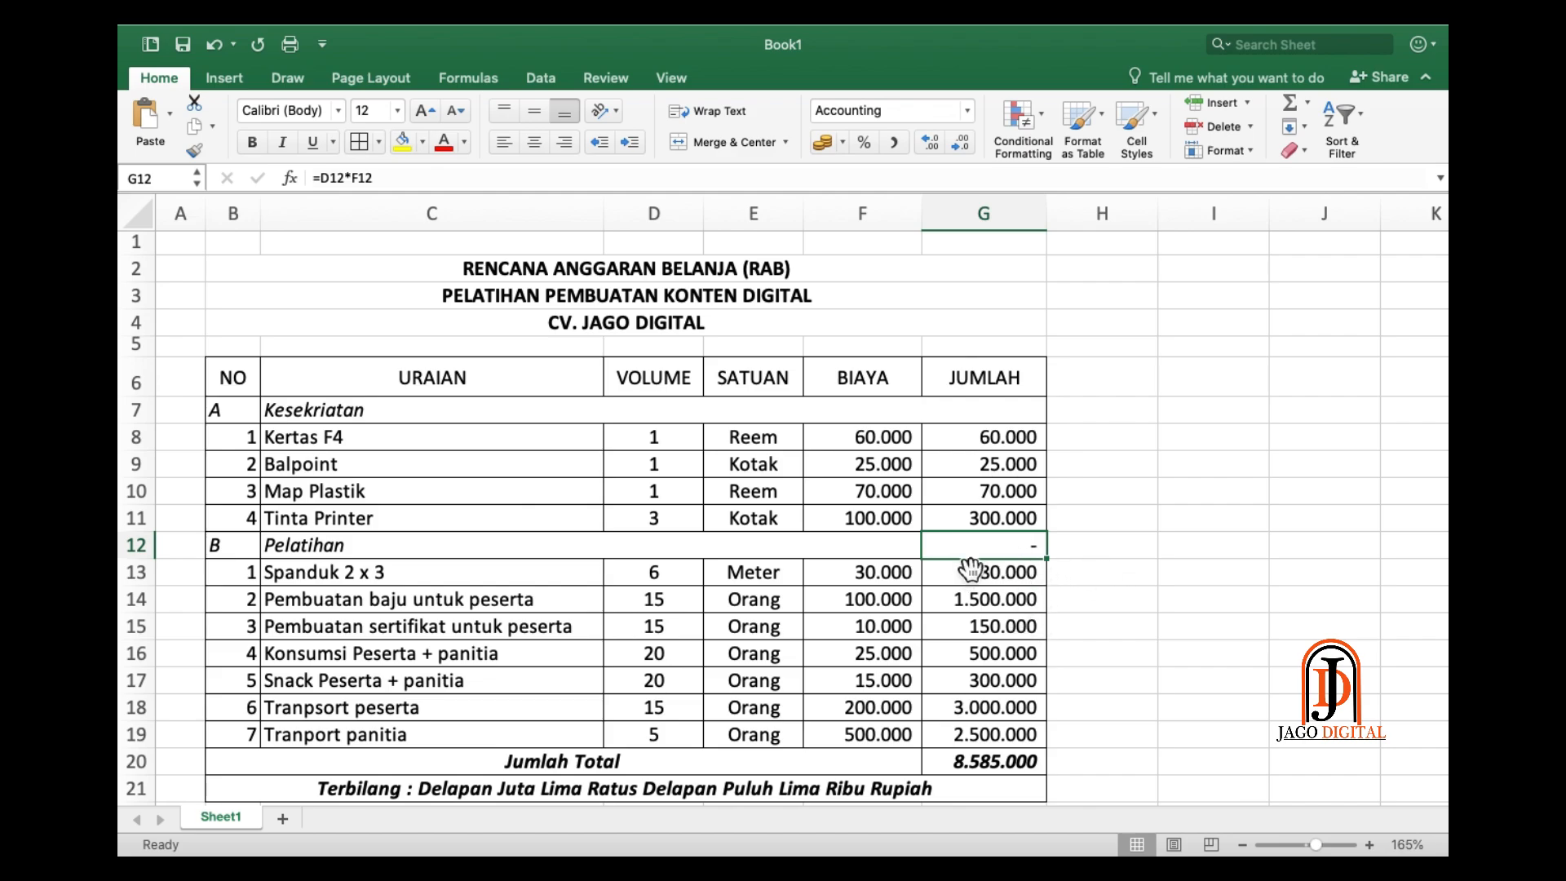
left_click(1098, 571)
left_click(970, 557)
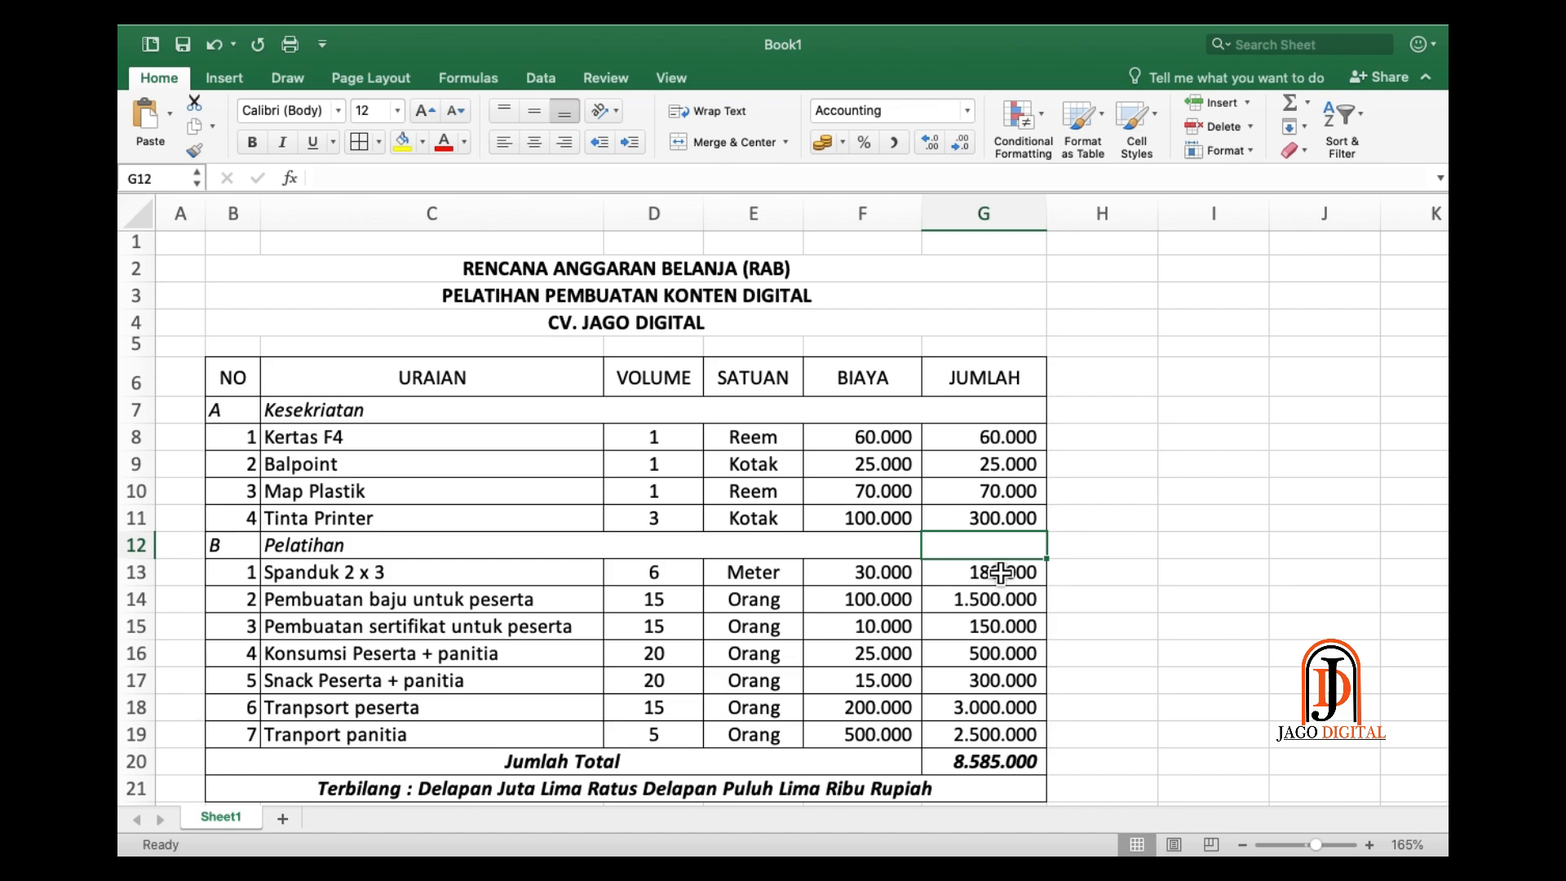
key("Right")
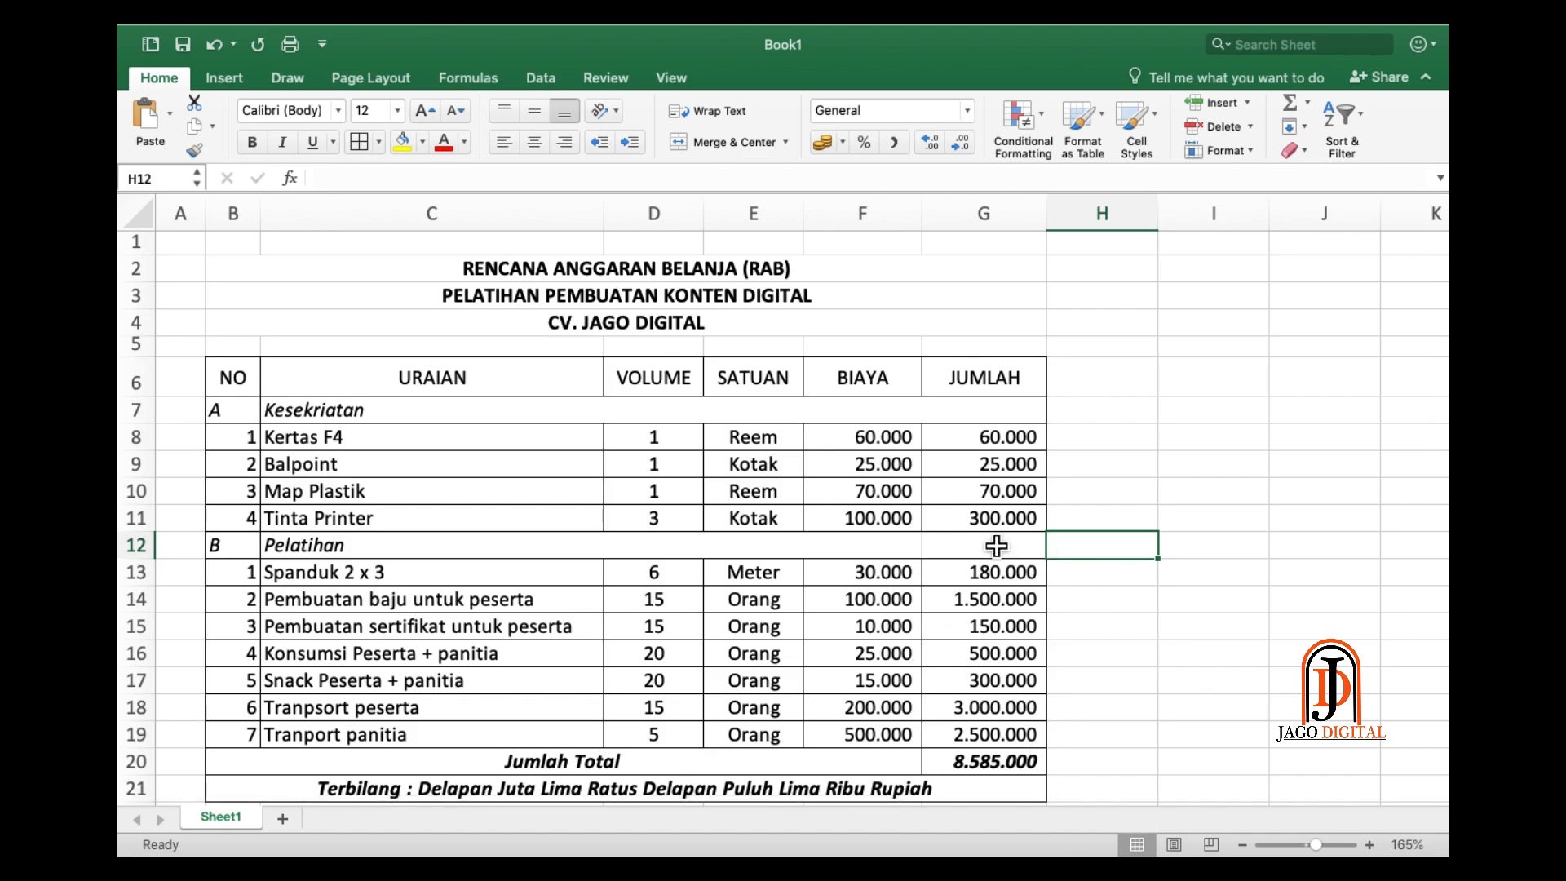
left_click(424, 553)
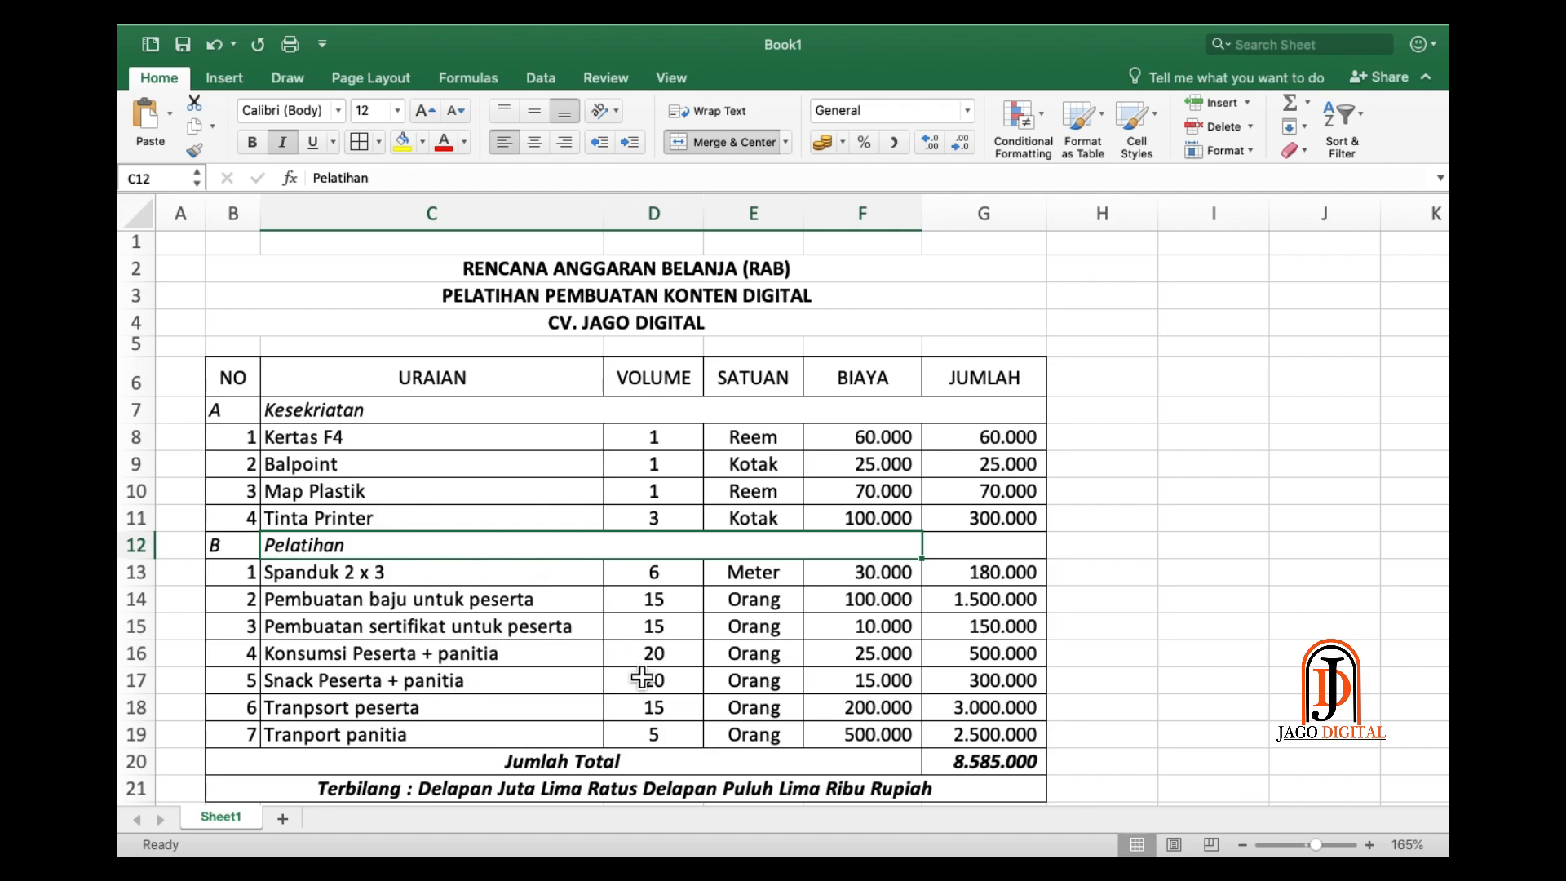
left_click(1130, 547)
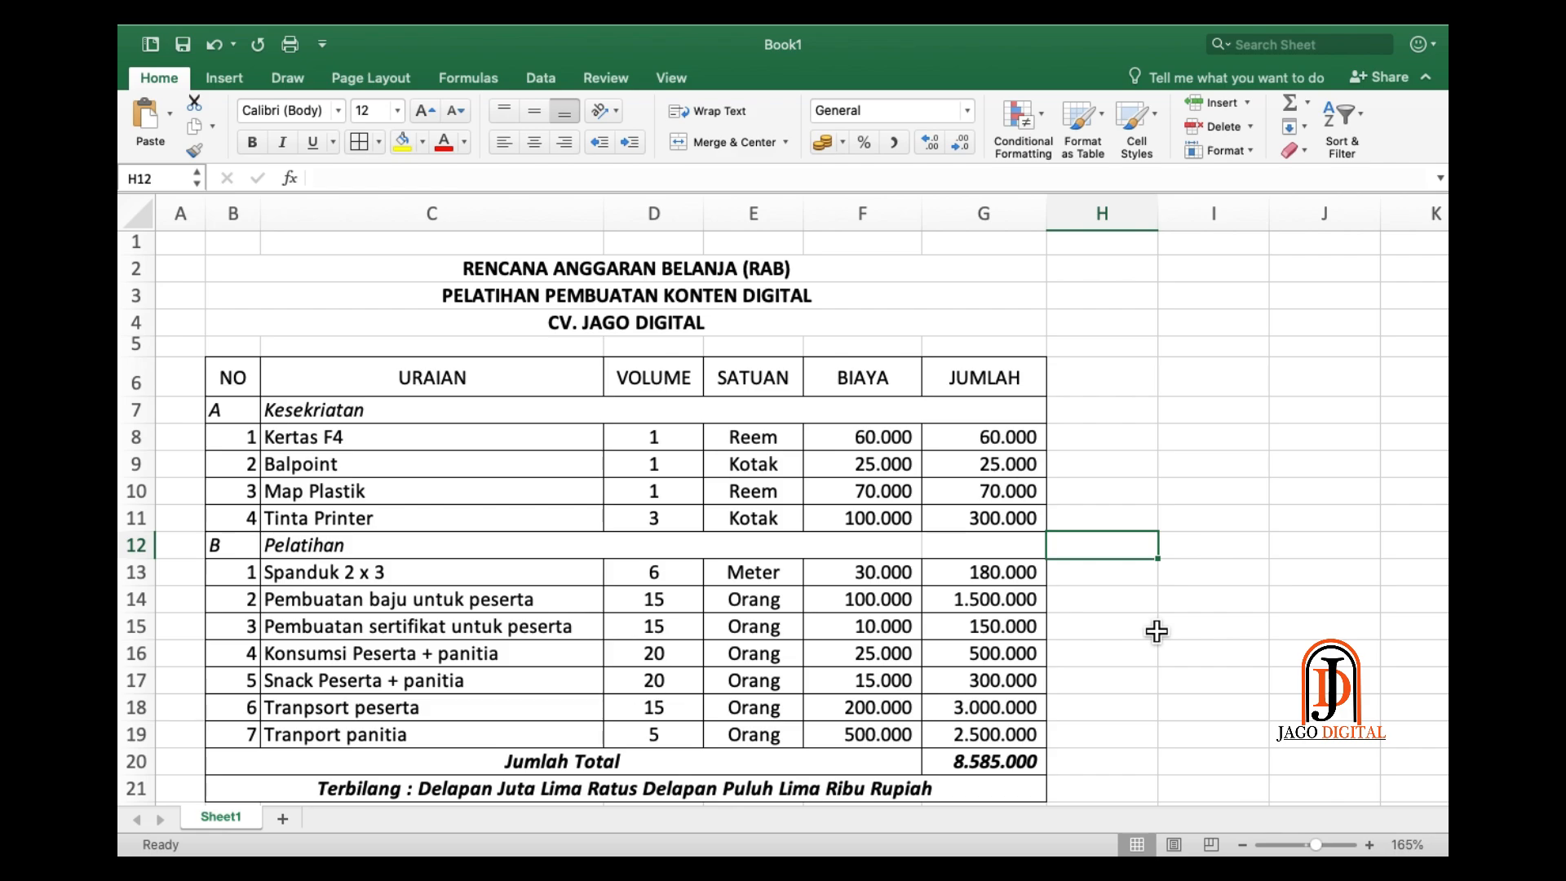
mouse_move(975, 37)
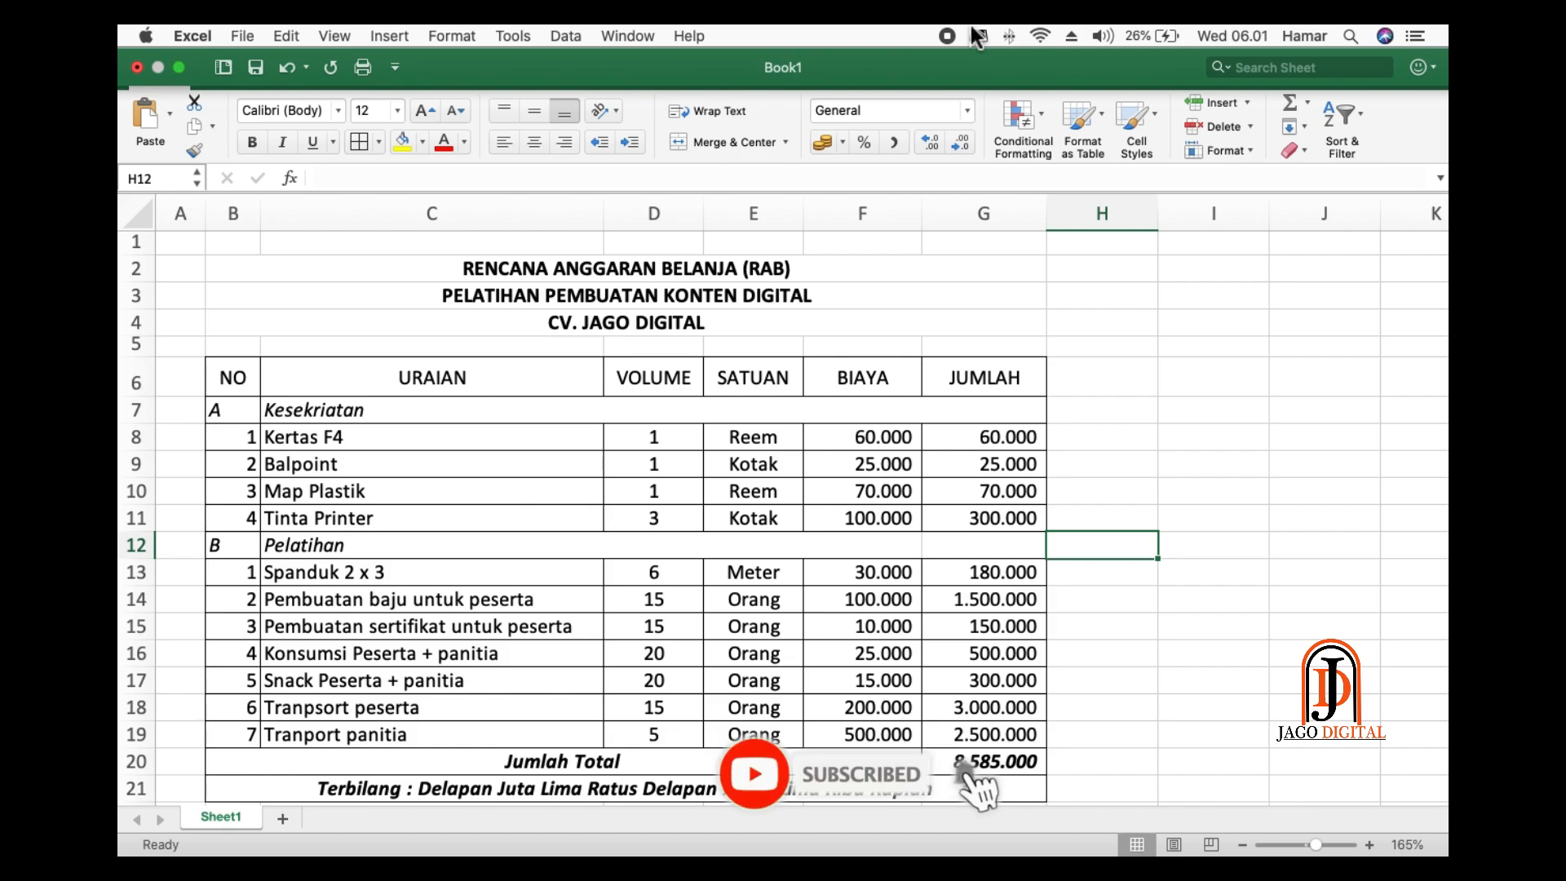